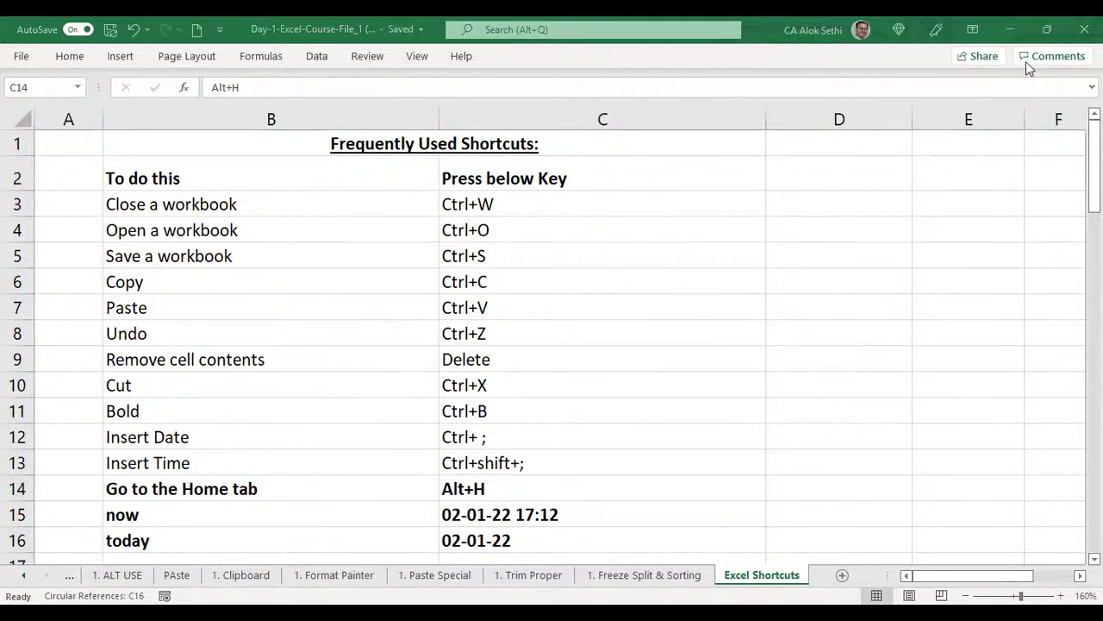
# Close the workbook holding the Excel Shortcuts sheet from the title-bar Close button
pyautogui.click(1075, 26)
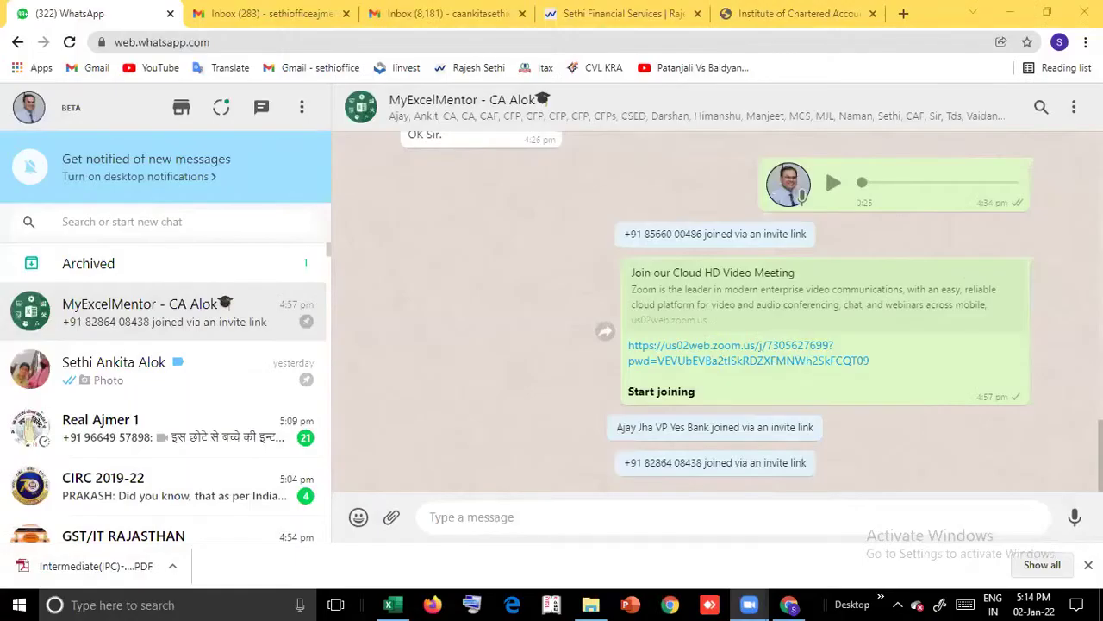
# Minimize the browser and budget workbook windows and close File Explorer
pyautogui.click(1010, 15)
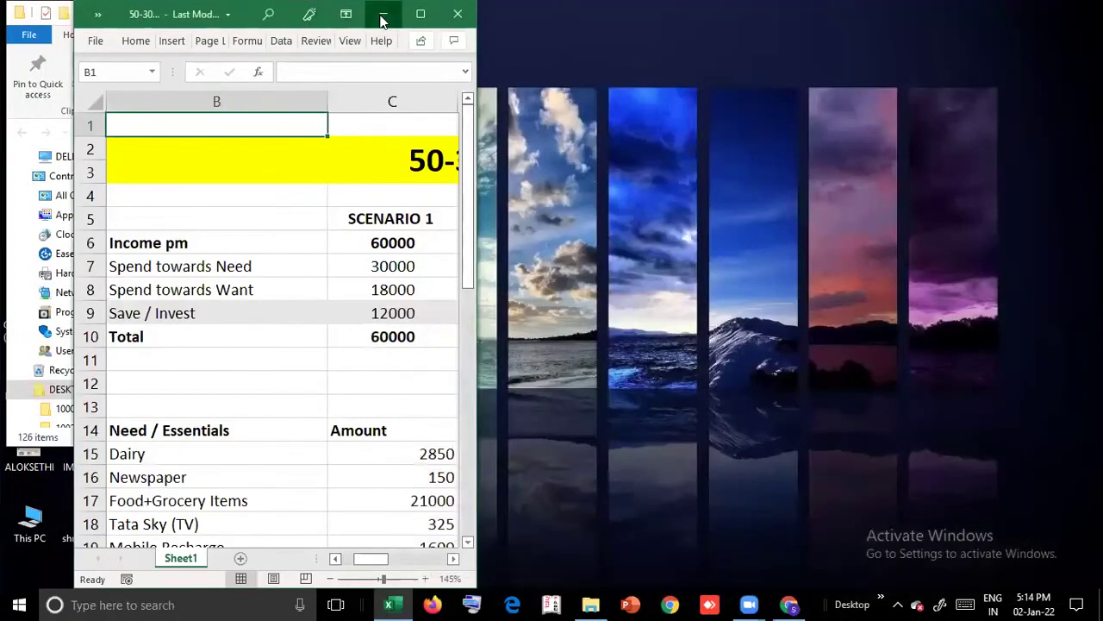
pyautogui.click(383, 14)
pyautogui.click(415, 16)
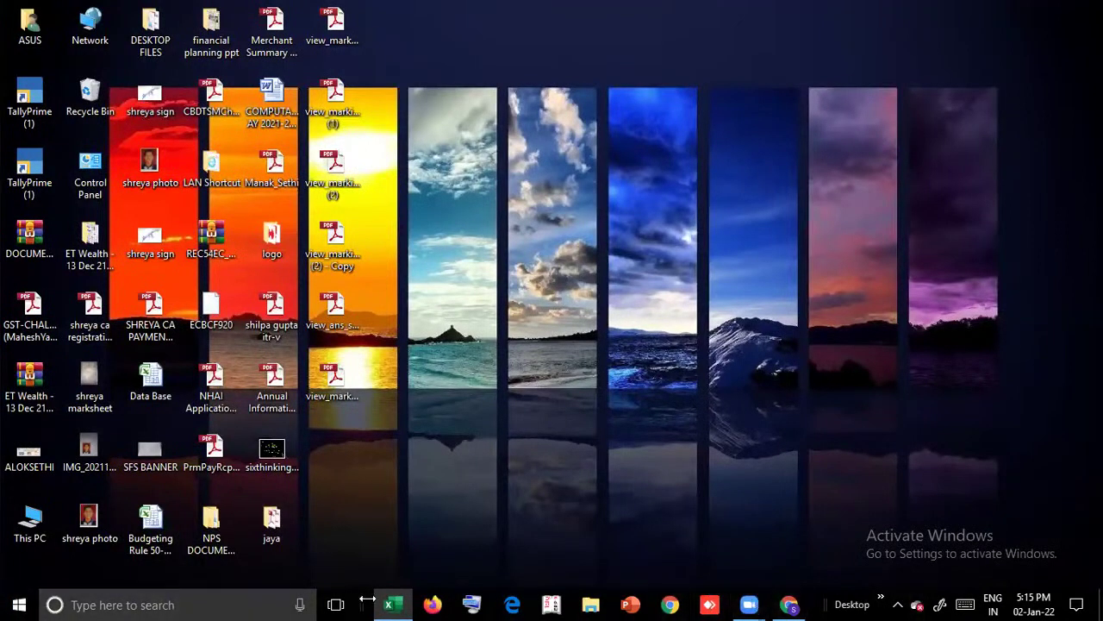
# Close the remaining Excel window and unpin Excel from the taskbar
pyautogui.rightClick(398, 602)
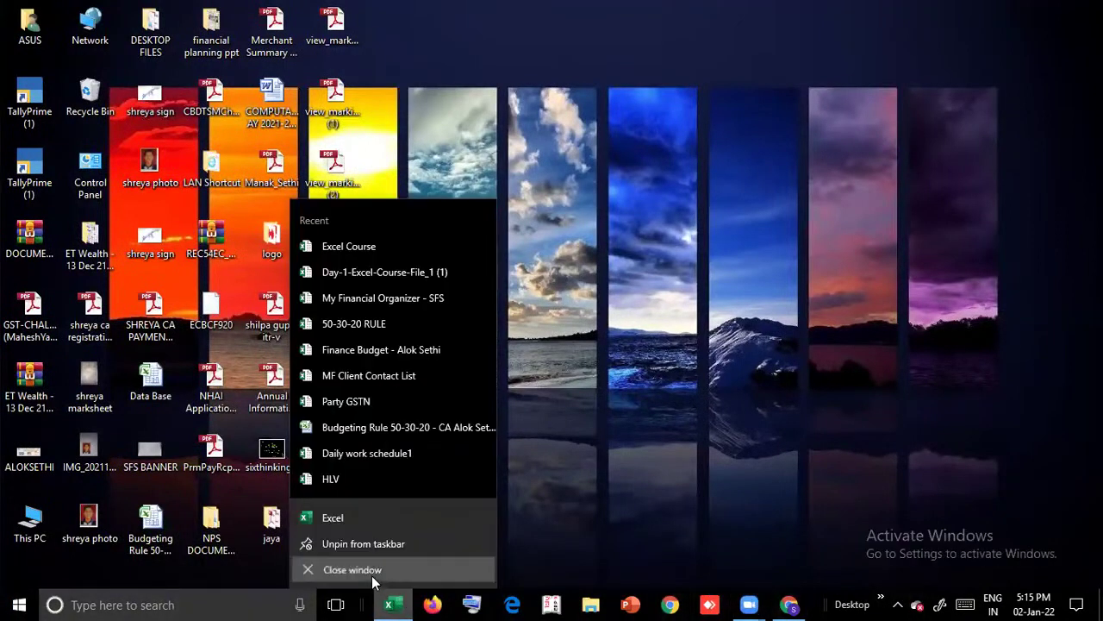
pyautogui.click(376, 578)
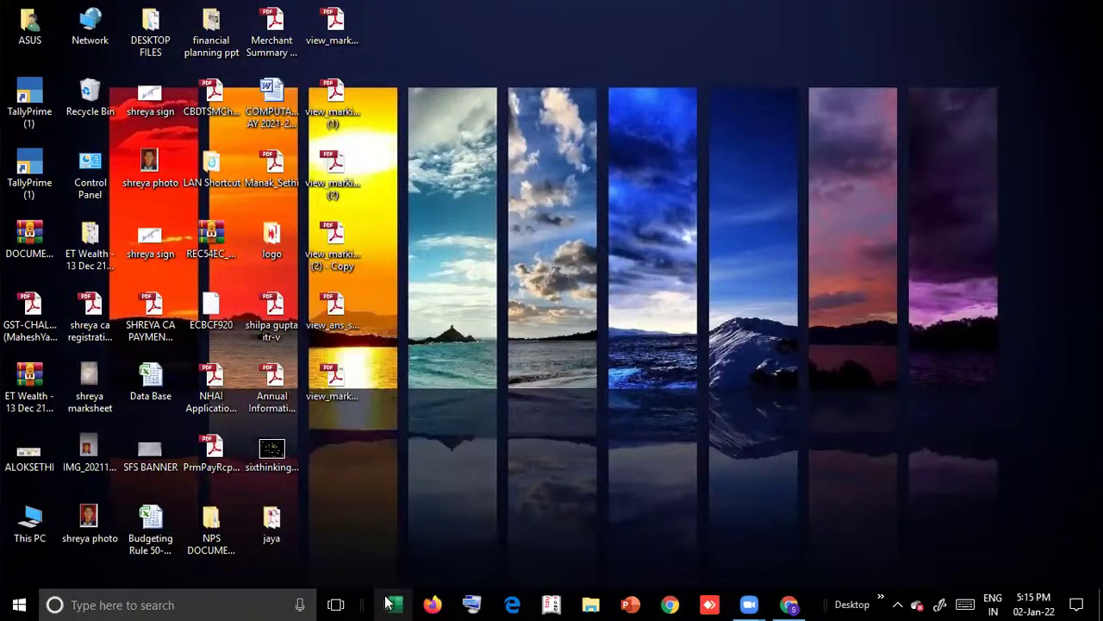
pyautogui.rightClick(390, 602)
pyautogui.click(371, 569)
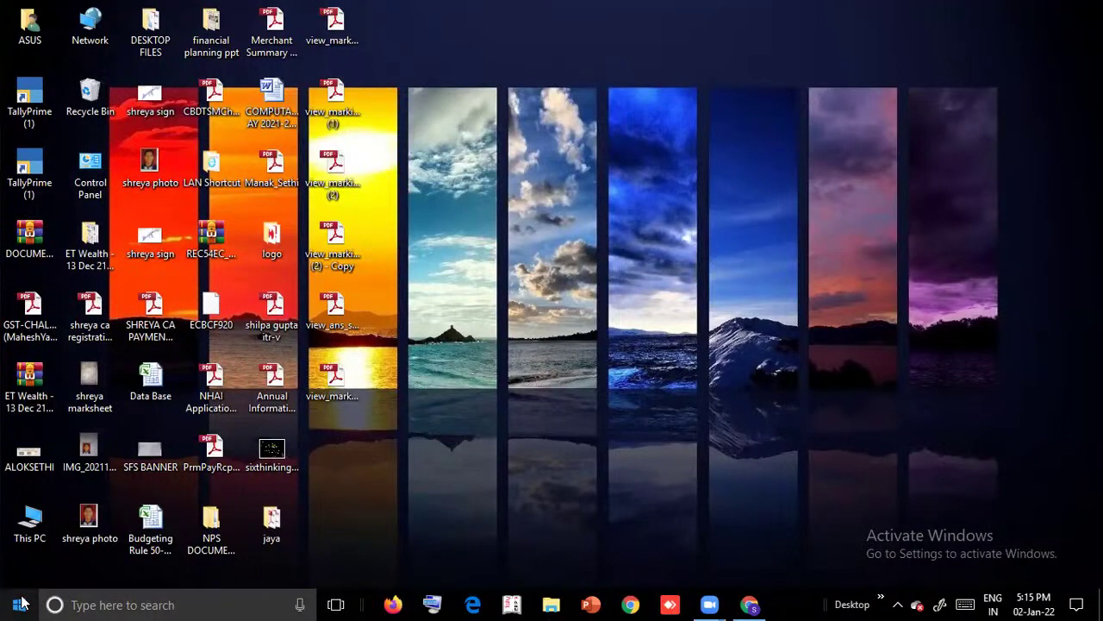
pyautogui.press('super+r')
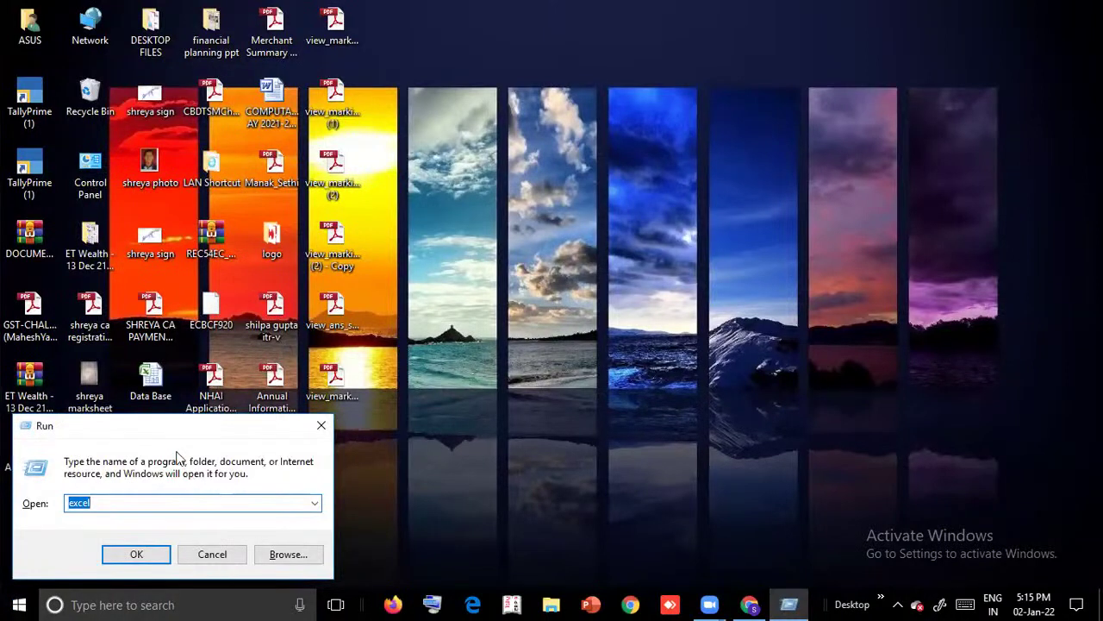
pyautogui.moveTo(192, 435); pyautogui.dragTo(533, 267)
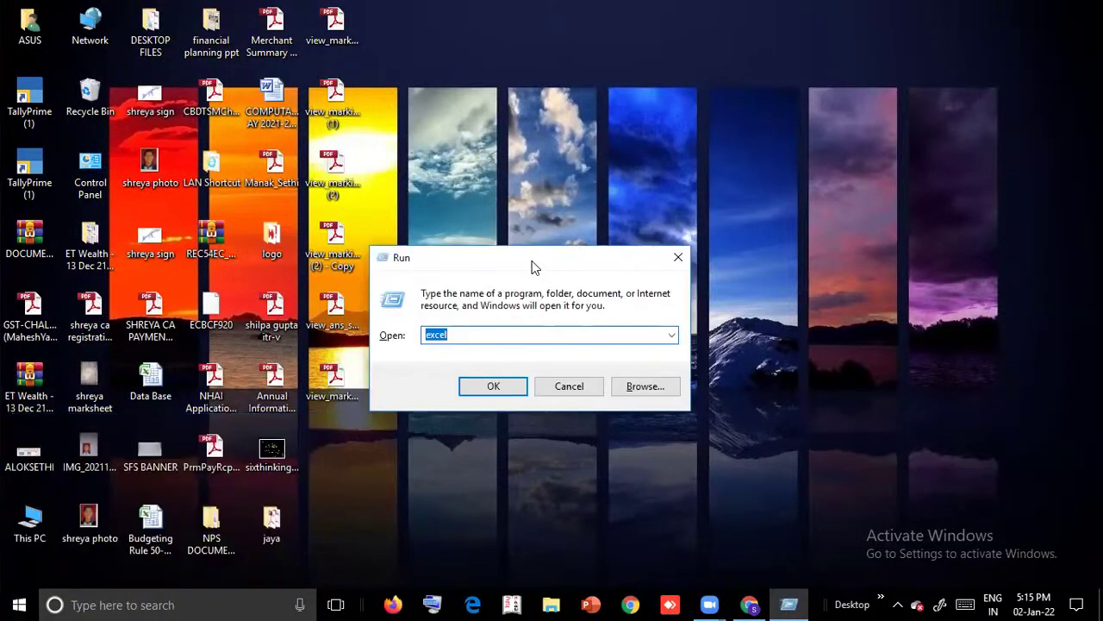
pyautogui.write('excel')
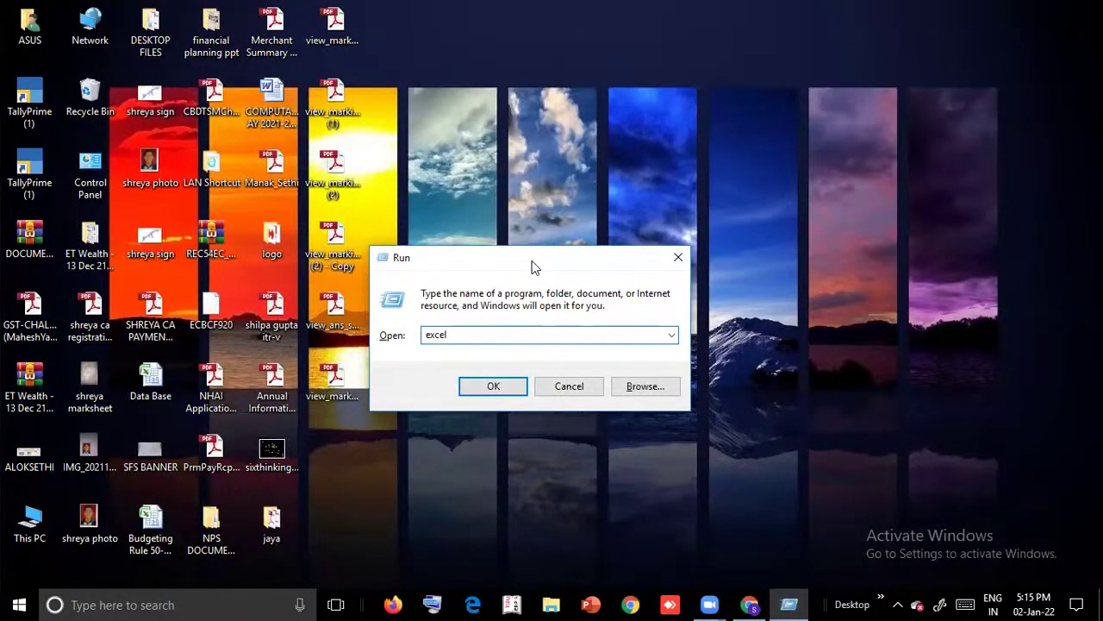
pyautogui.press('Return')
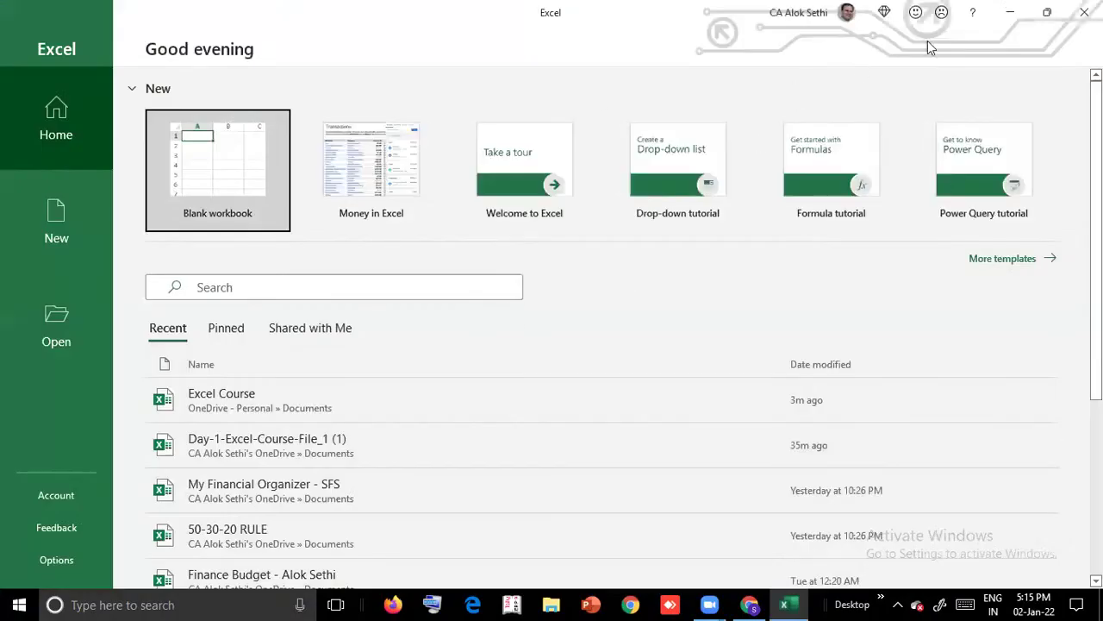
pyautogui.click(1085, 12)
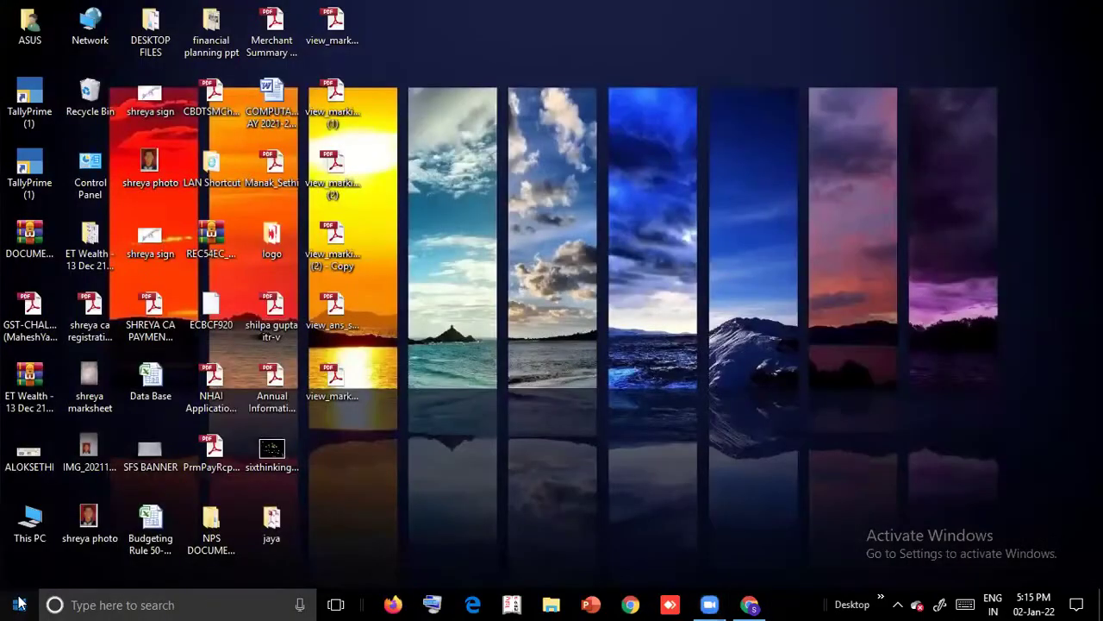
# Search for 'excel', pin the Excel app to the taskbar, and launch it from there
pyautogui.click(69, 606)
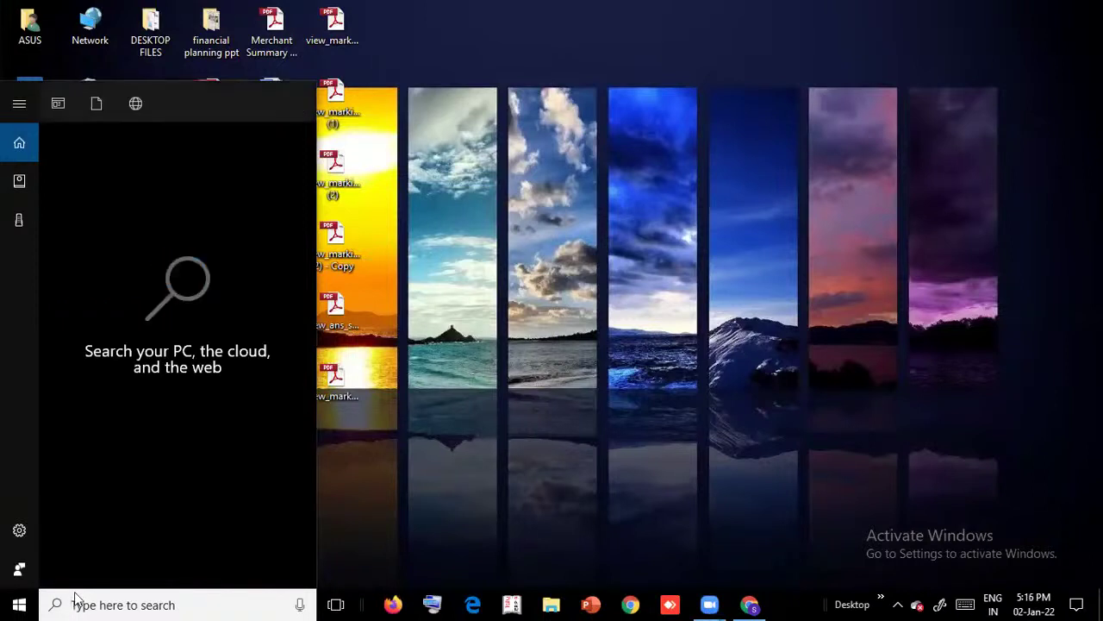
pyautogui.write('excel')
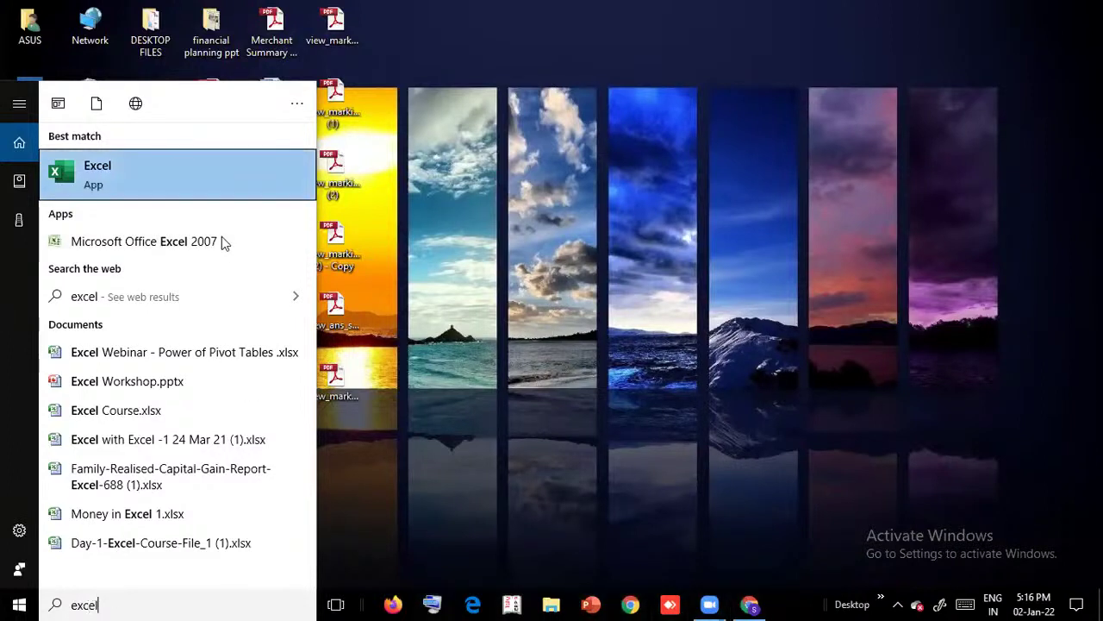
pyautogui.rightClick(127, 141)
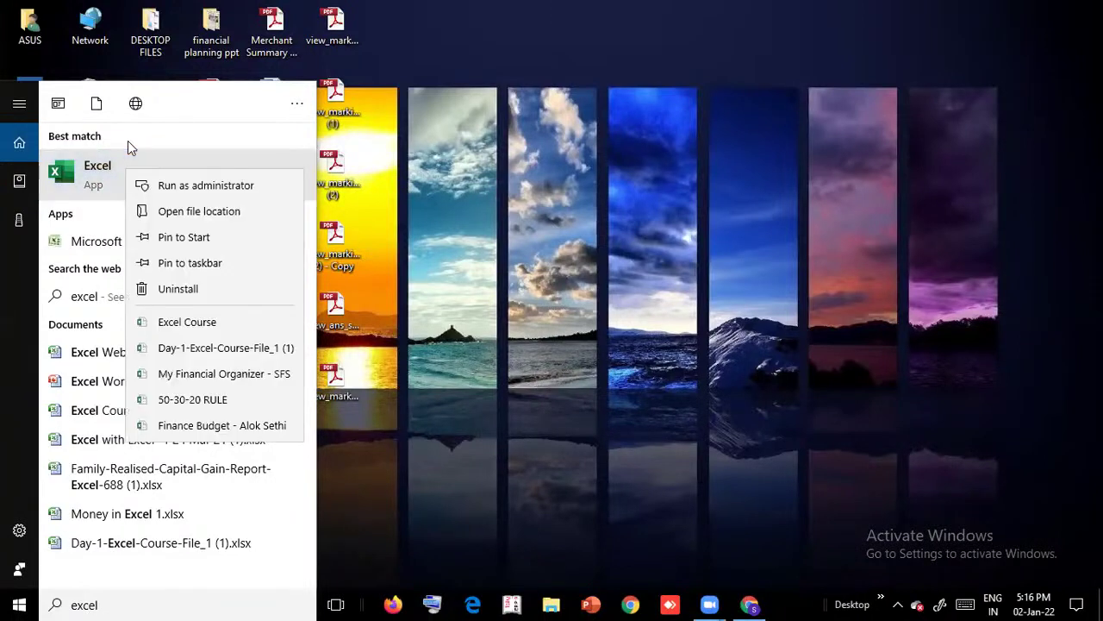
pyautogui.click(190, 263)
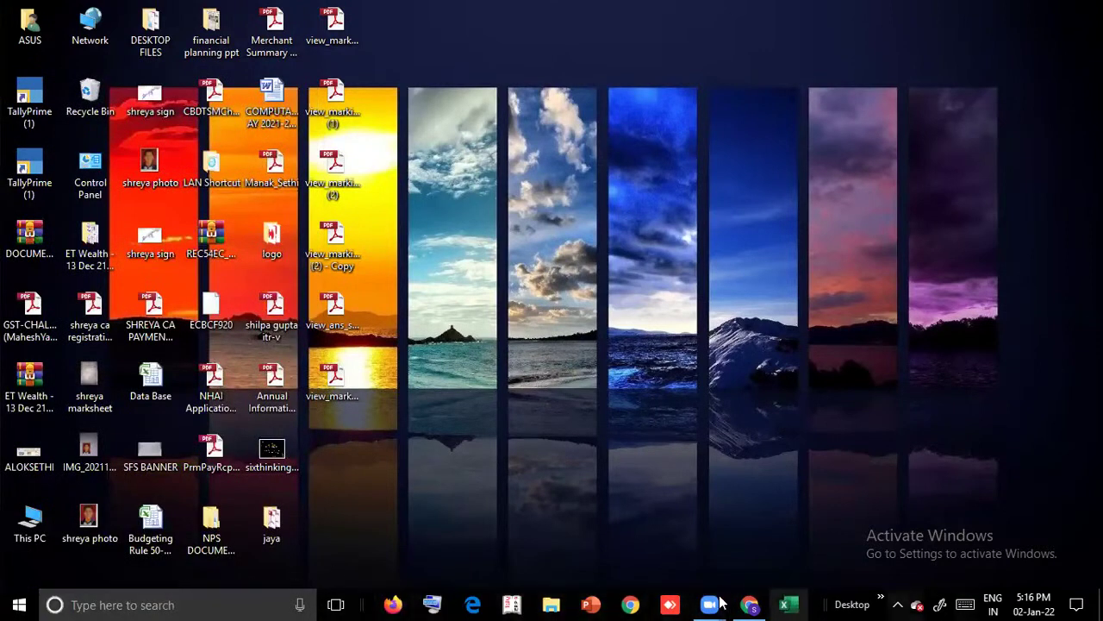
pyautogui.click(788, 602)
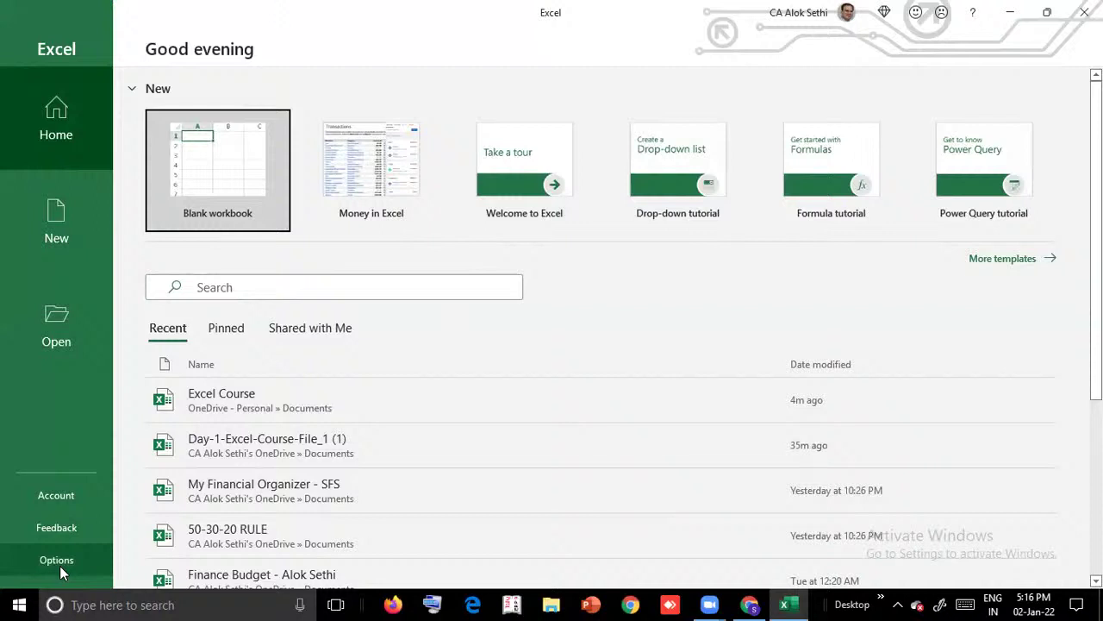
# Create a blank workbook, Book1, with Ctrl+N and return to its window
pyautogui.click(278, 151)
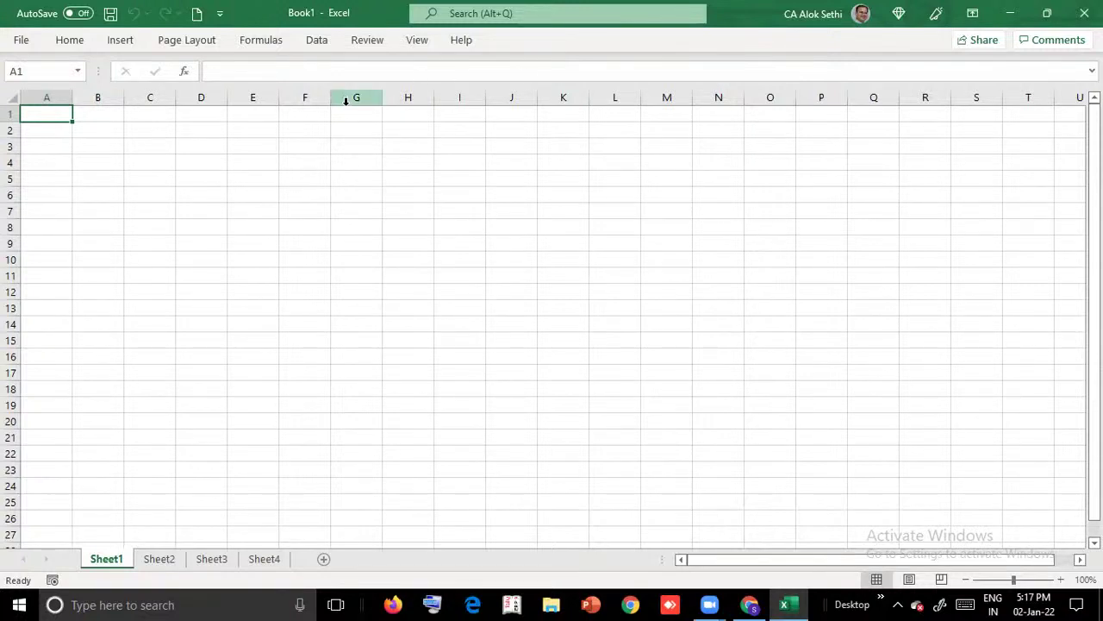
pyautogui.hotkey('ctrl', 'n')
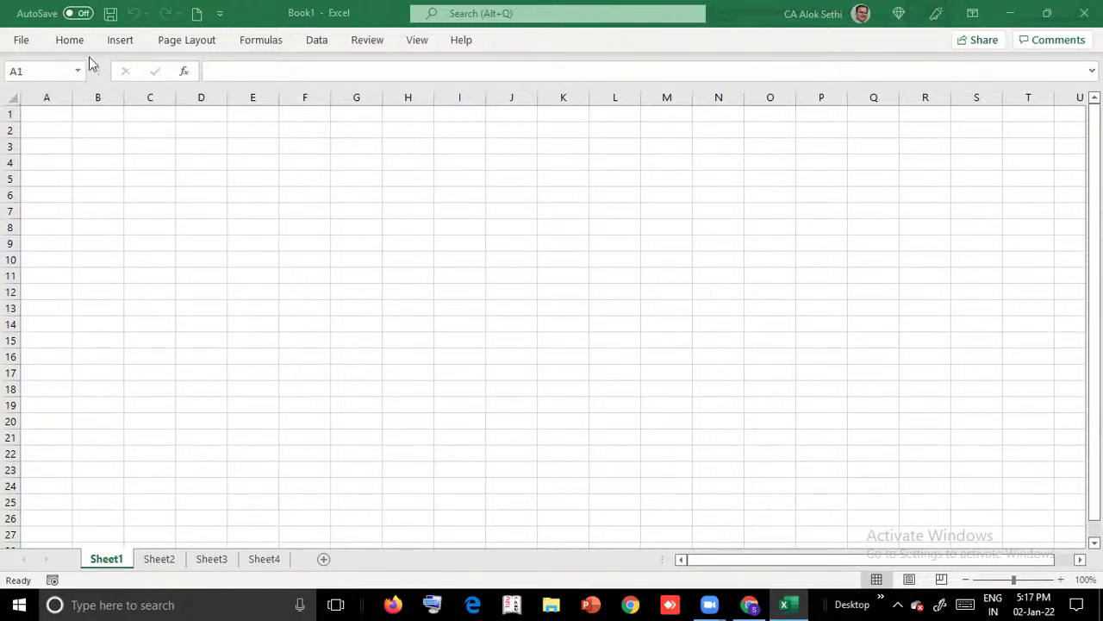
pyautogui.click(655, 369)
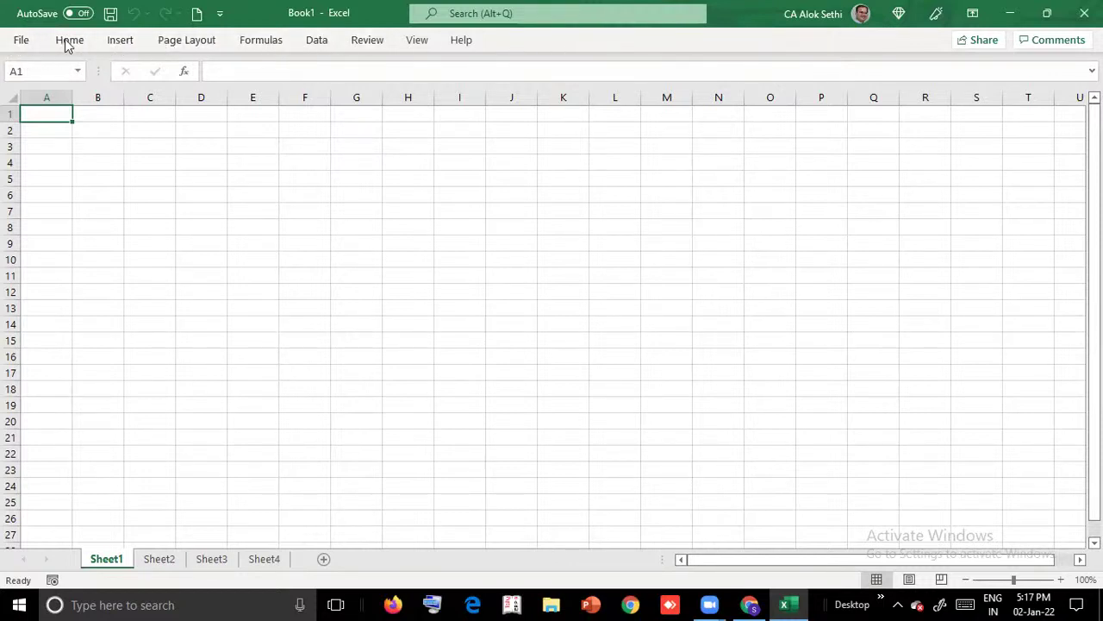
# Browse File > More templates and preview the Any year one-month calendar template
pyautogui.click(24, 40)
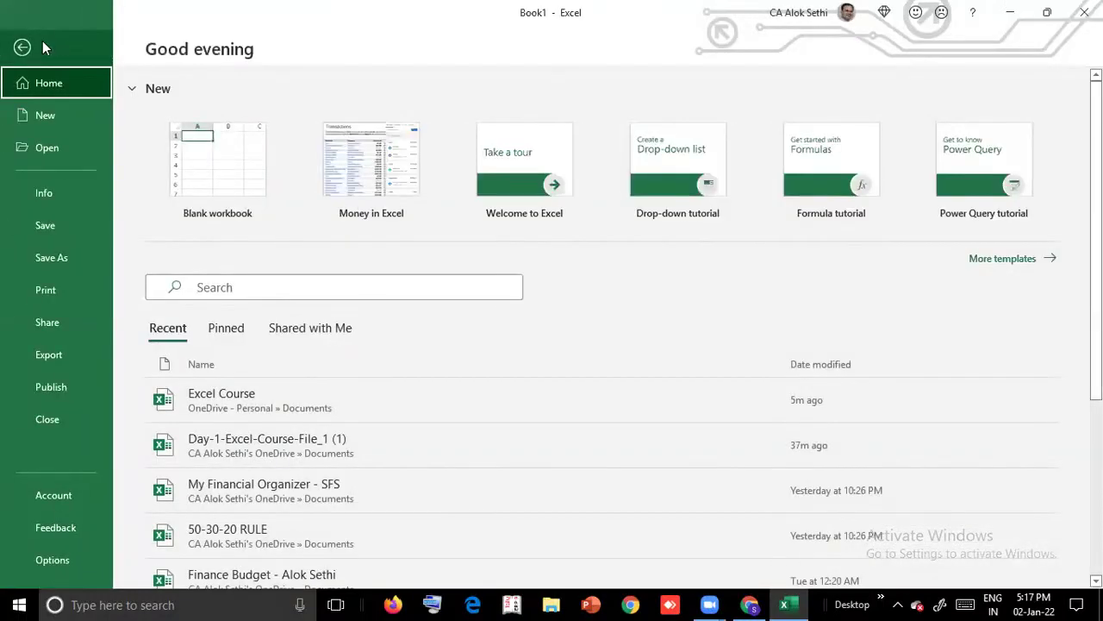
pyautogui.click(24, 46)
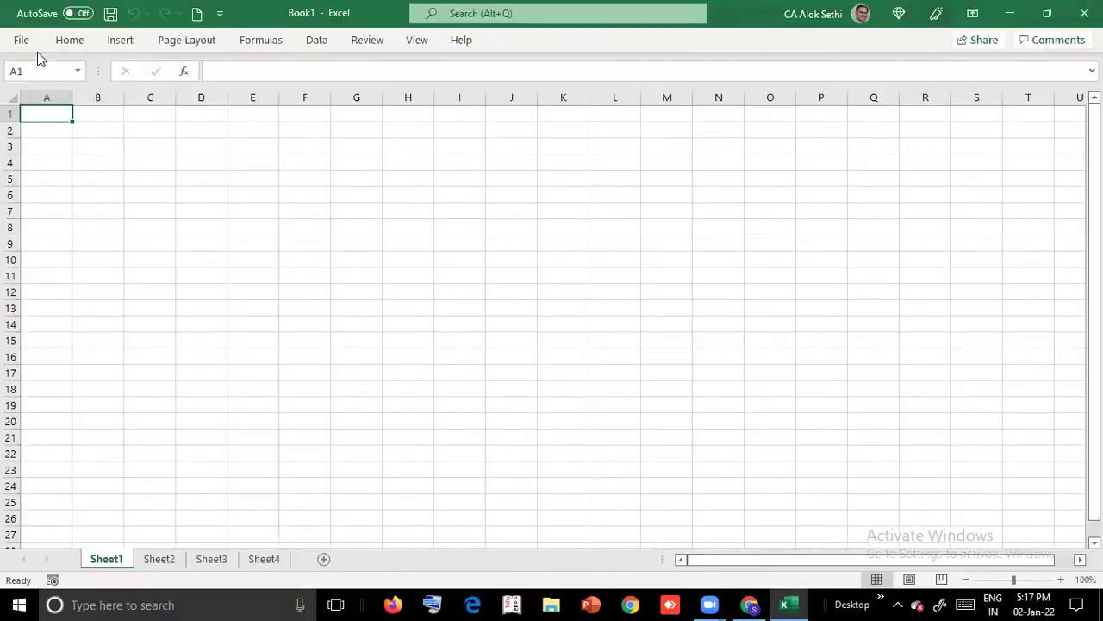
pyautogui.click(23, 41)
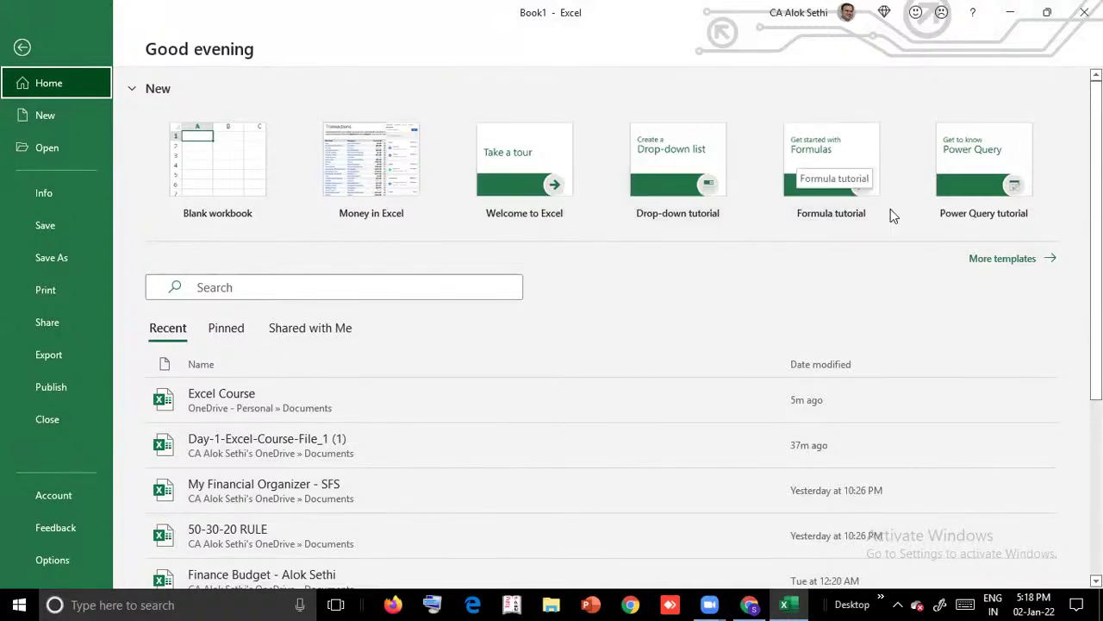
pyautogui.click(1051, 260)
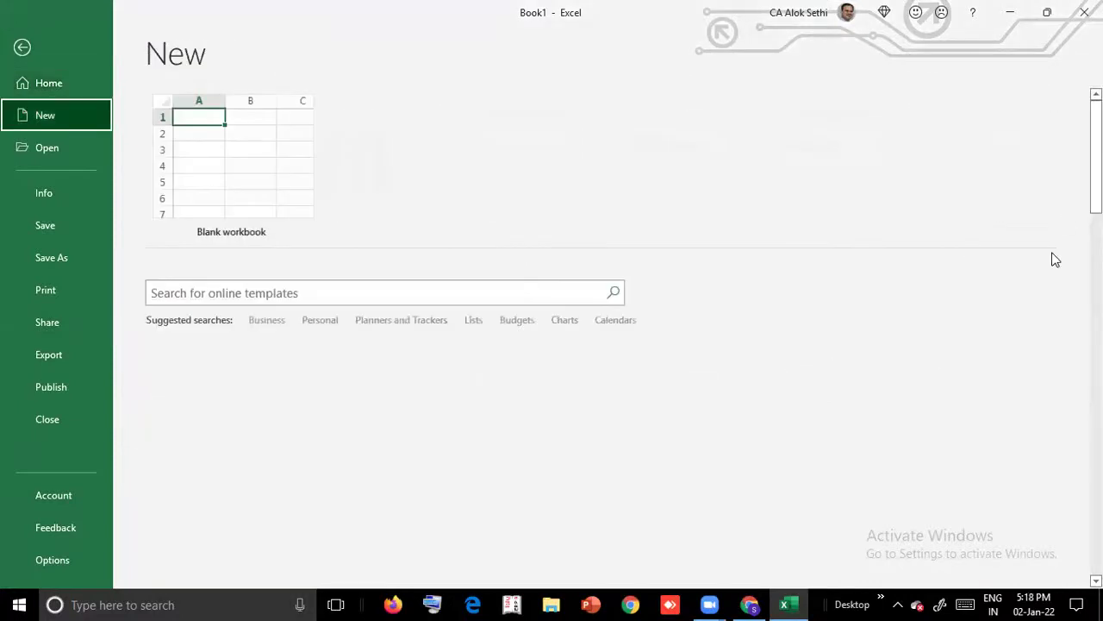
pyautogui.scroll(-2, 603, 336)
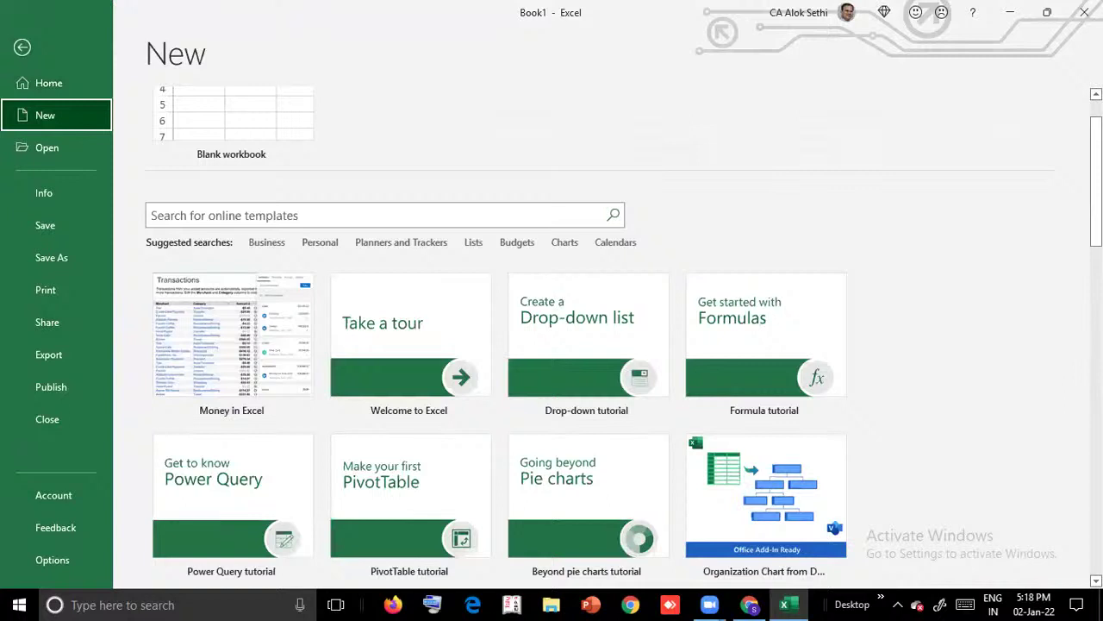
pyautogui.scroll(-5, 552, 336)
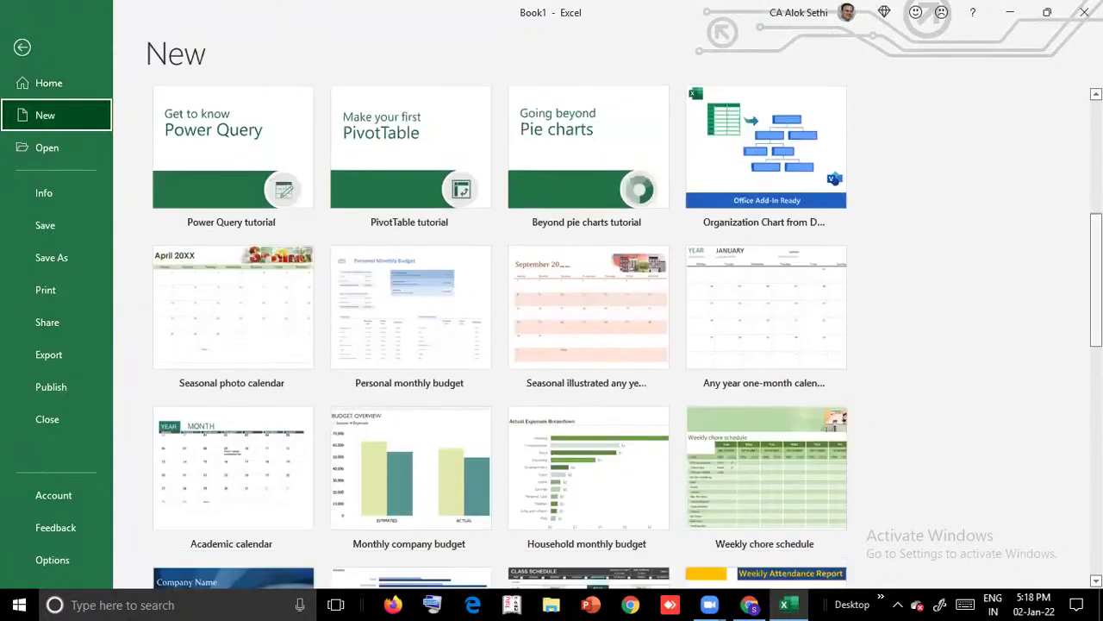
pyautogui.click(753, 328)
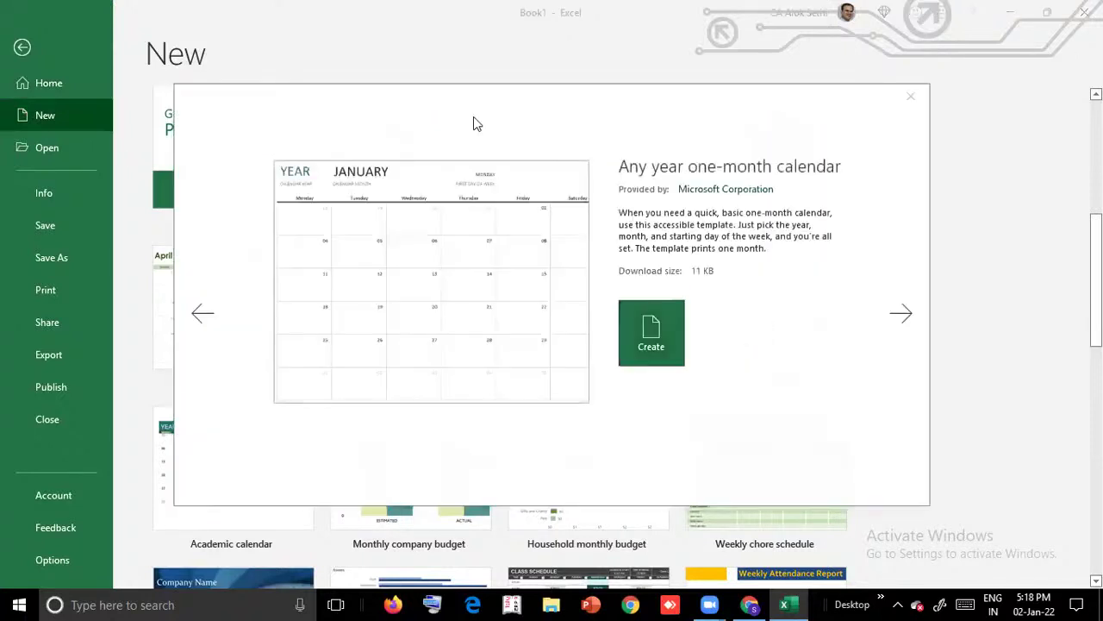
# Create a workbook from the Any year one-month calendar template and select cell D7
pyautogui.click(638, 338)
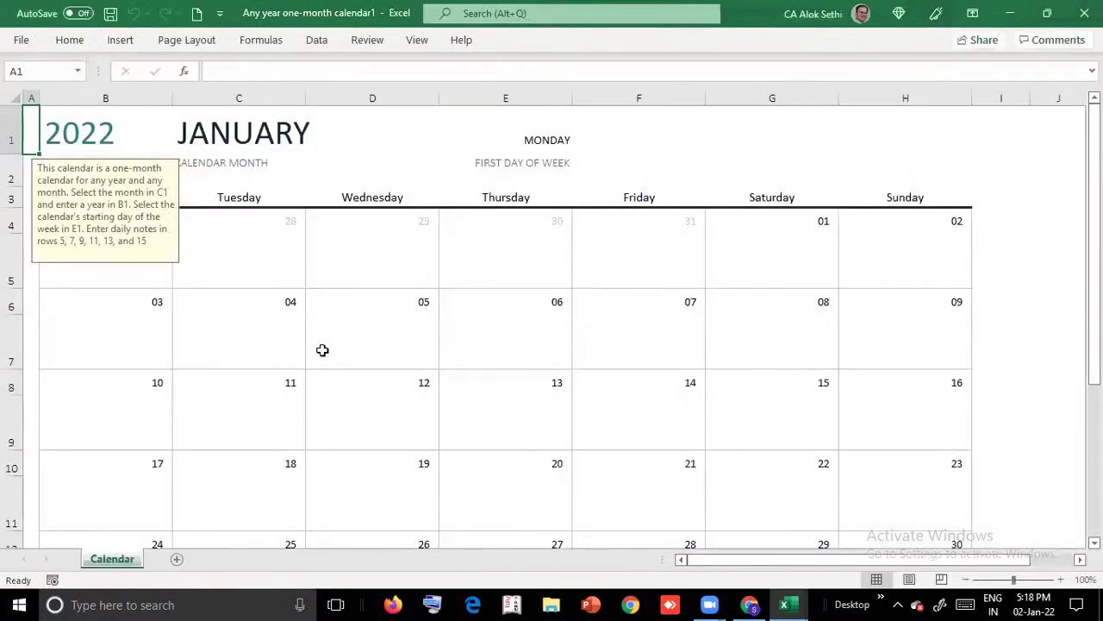
pyautogui.click(361, 330)
pyautogui.scroll(-1, 360, 337)
pyautogui.scroll(1, 357, 345)
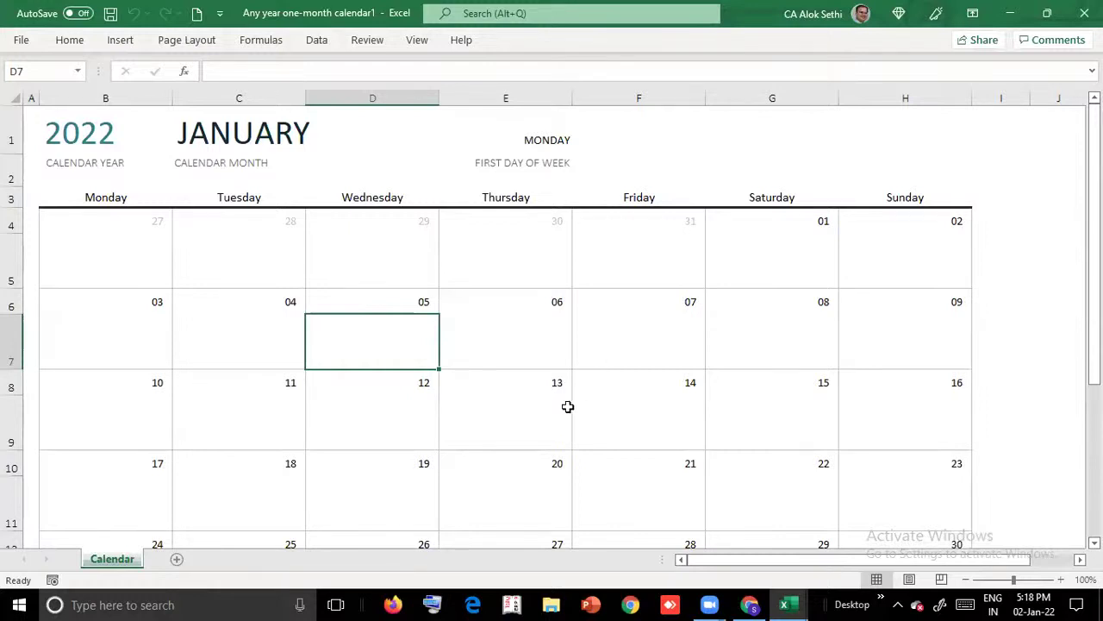
pyautogui.scroll(-5, 568, 406)
pyautogui.scroll(5, 567, 406)
# Select day cells under Saturday 01, Sunday 02 and others, then return to the File Home page
pyautogui.click(739, 234)
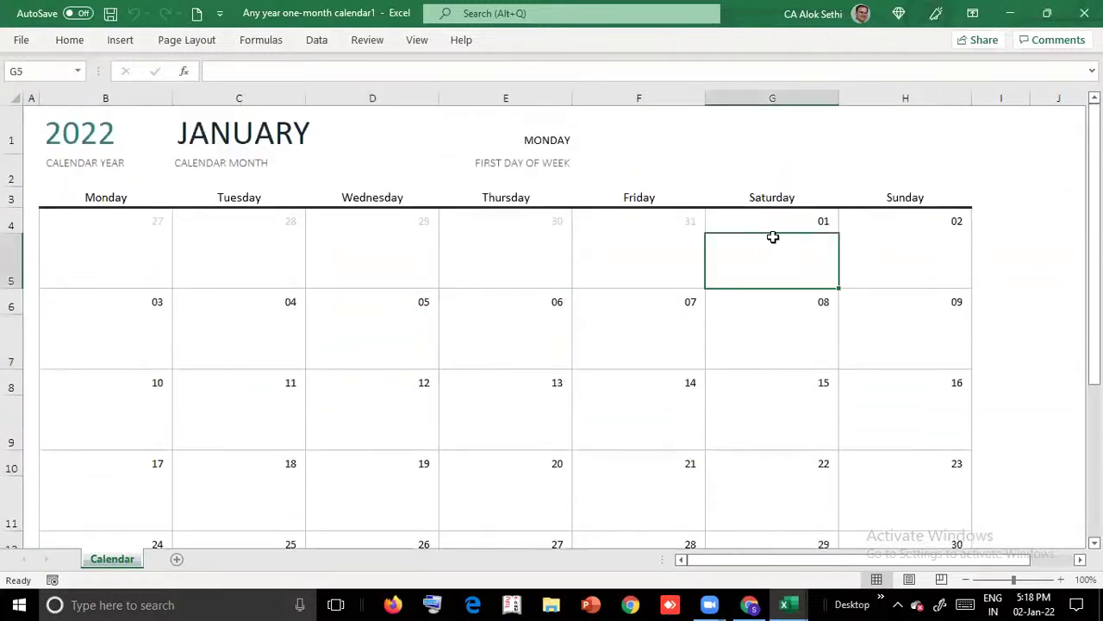
pyautogui.click(850, 258)
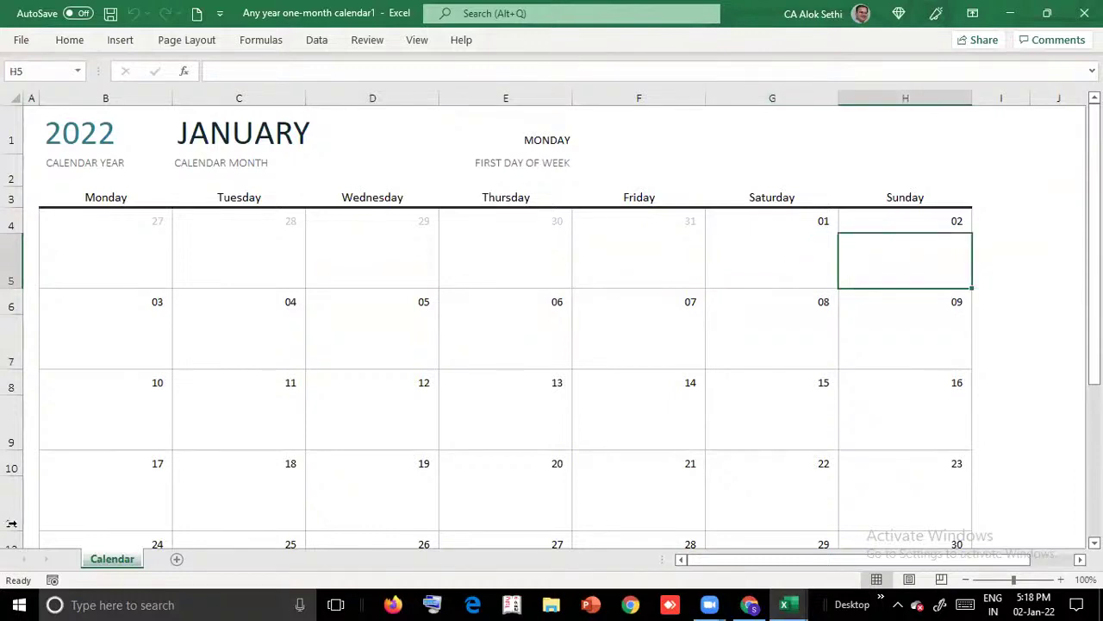
pyautogui.click(217, 319)
pyautogui.click(903, 250)
pyautogui.click(28, 41)
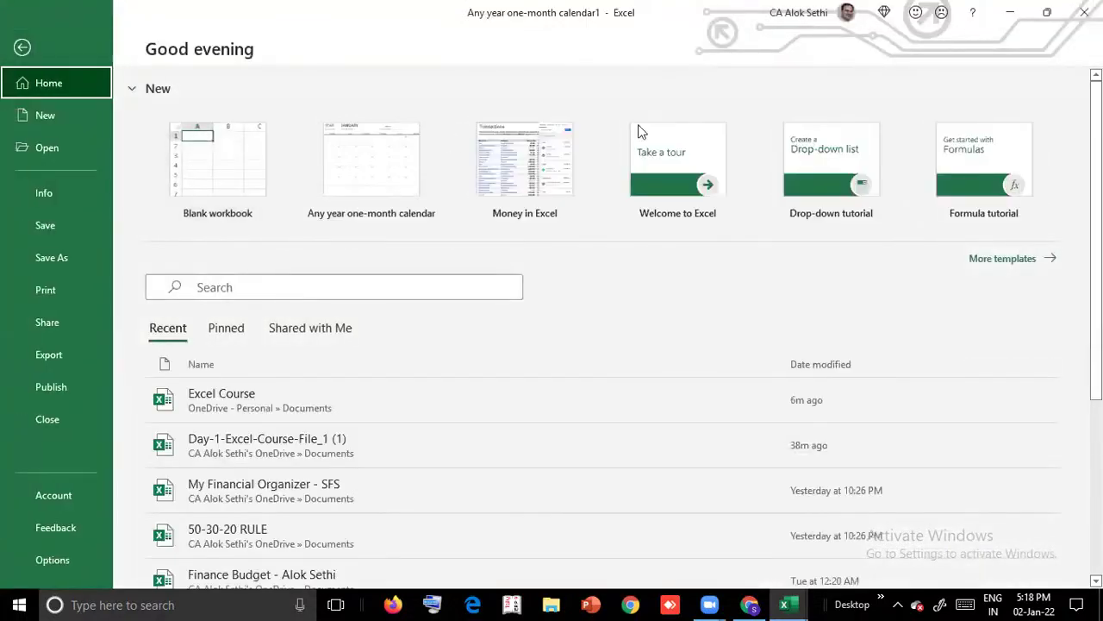
# Create a Money in Excel 1 workbook from the Money in Excel template in the gallery
pyautogui.click(1006, 259)
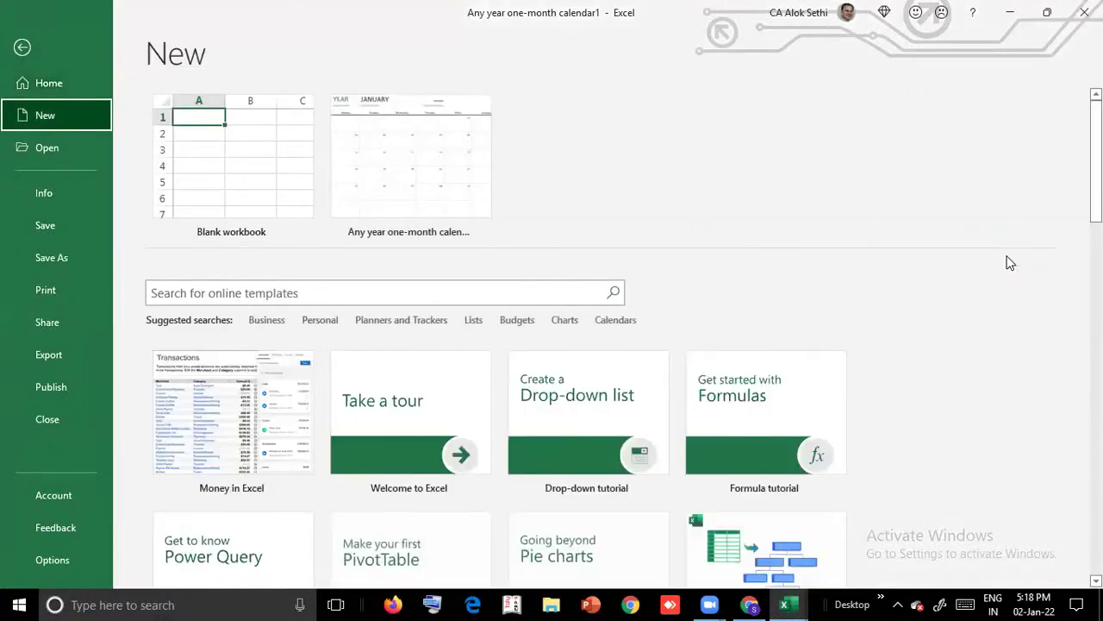
pyautogui.click(482, 292)
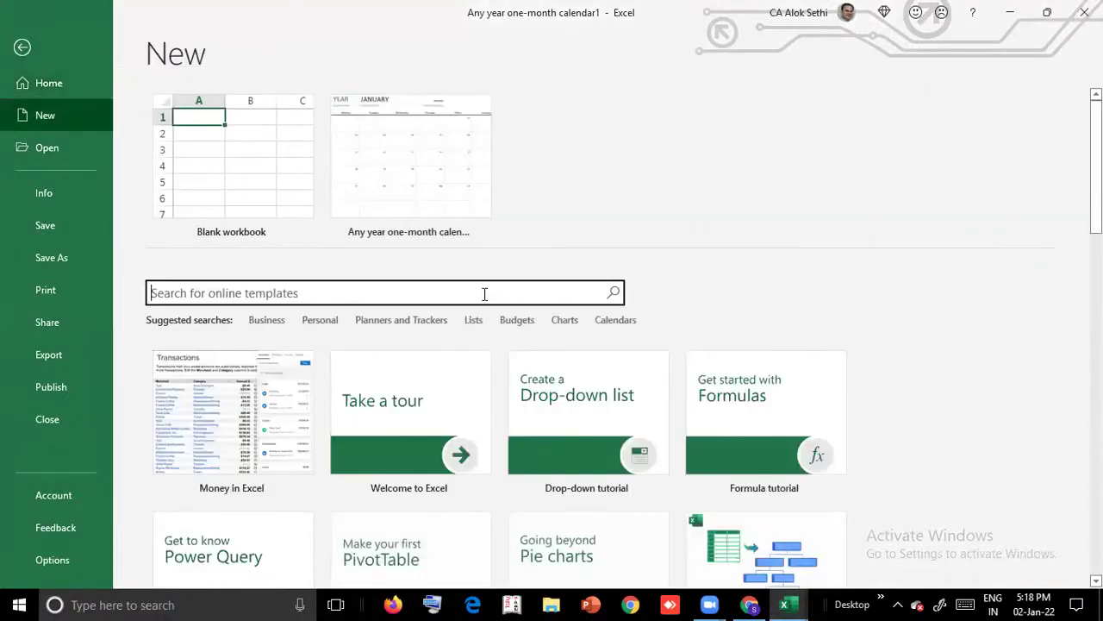
pyautogui.click(205, 414)
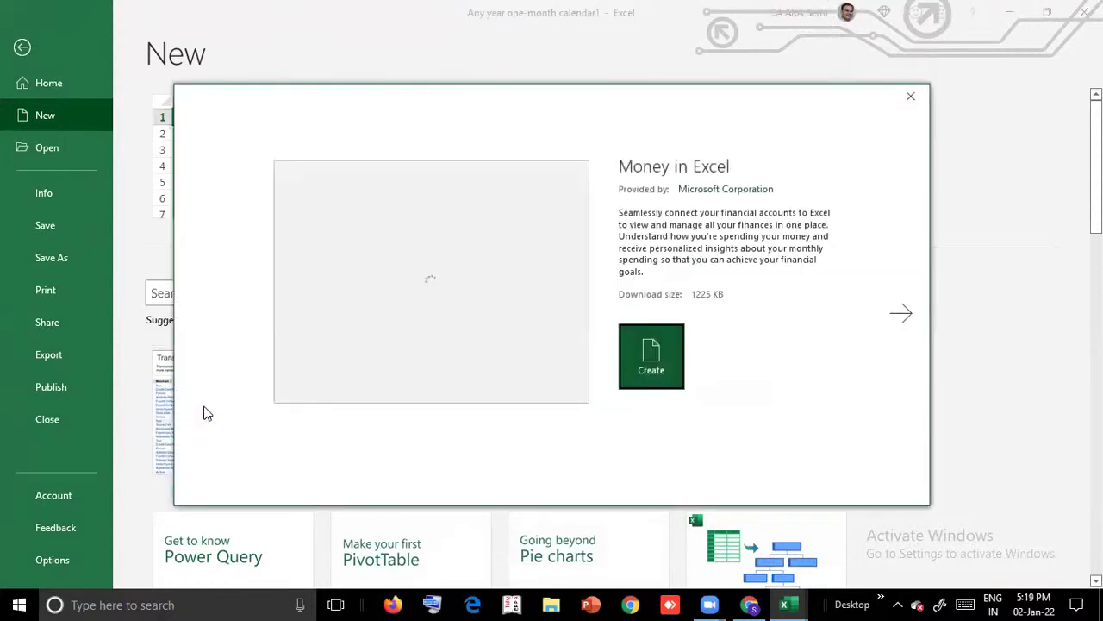
pyautogui.click(660, 345)
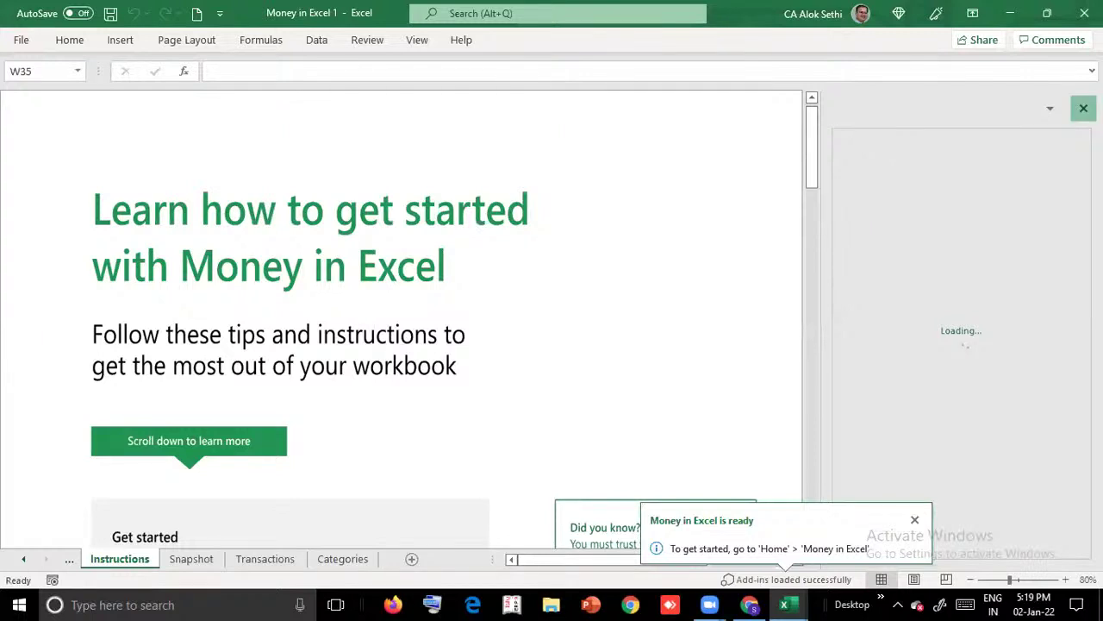
# Dismiss the Money in Excel ready notice and scroll through the Instructions sheet
pyautogui.click(915, 519)
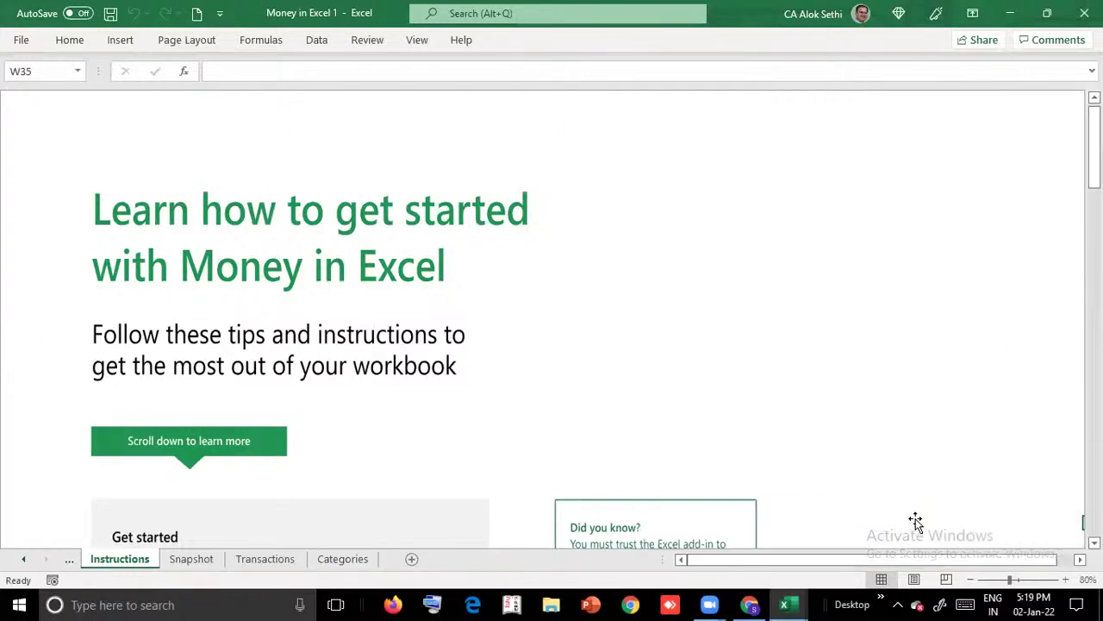
pyautogui.click(795, 345)
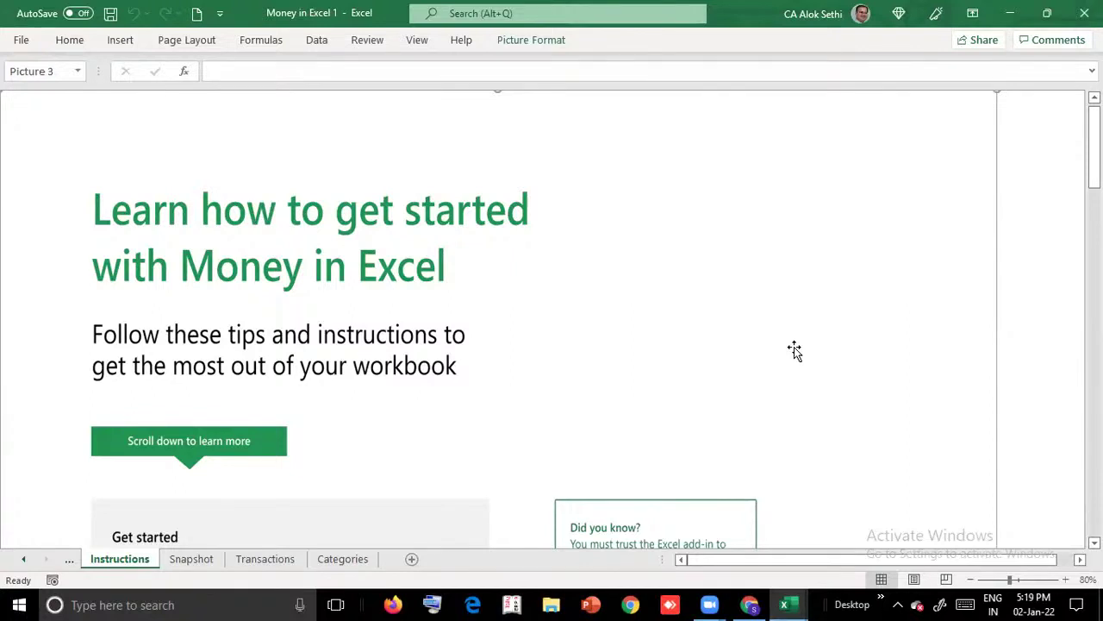
pyautogui.scroll(-5, 778, 339)
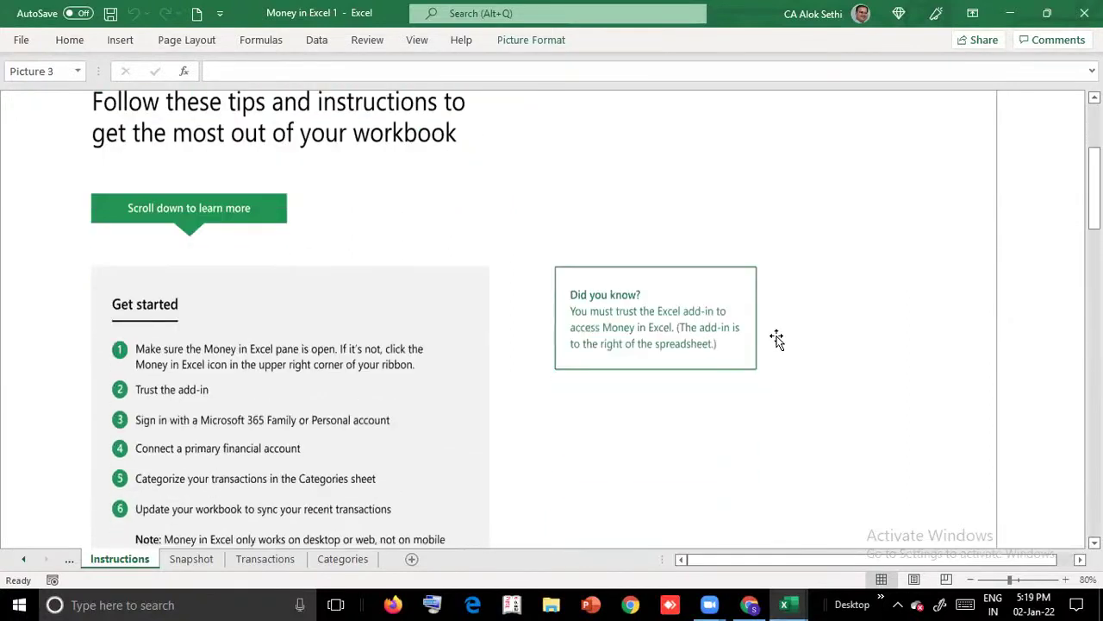
pyautogui.scroll(-4, 777, 339)
pyautogui.scroll(7, 777, 339)
pyautogui.scroll(2, 485, 345)
pyautogui.scroll(-10, 581, 359)
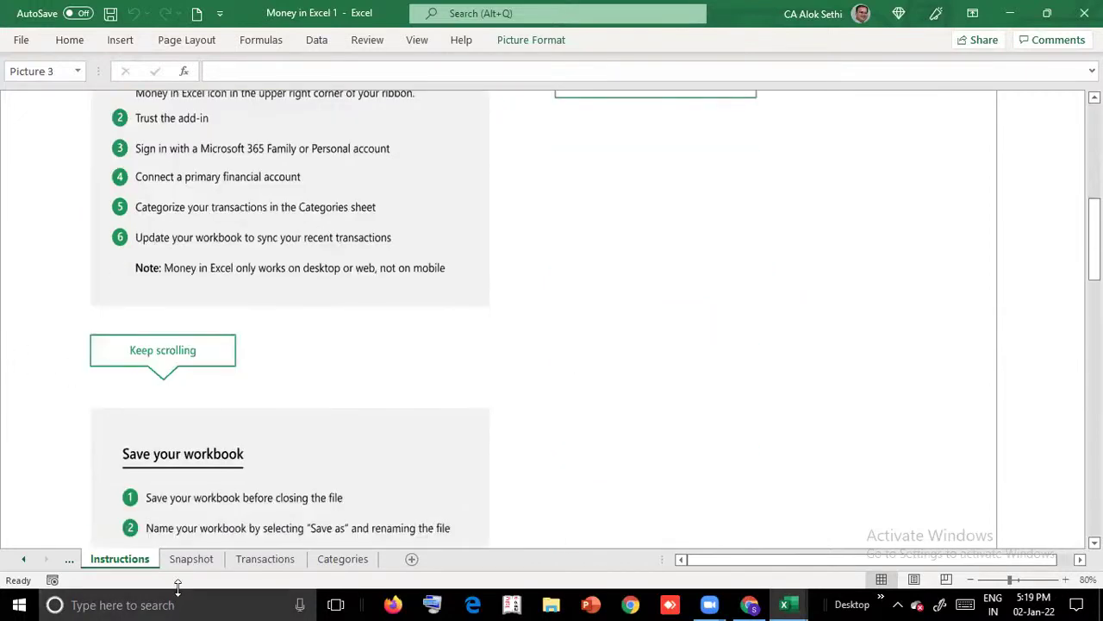
# View the Snapshot sheet, scrolling through its content
pyautogui.click(191, 562)
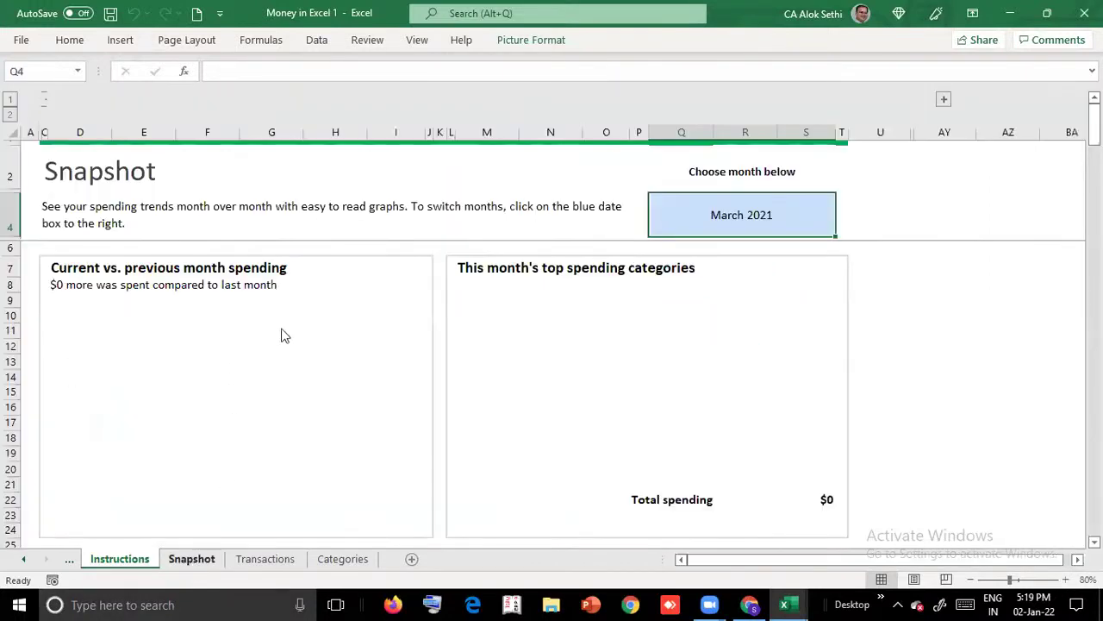
pyautogui.scroll(-2, 337, 322)
pyautogui.scroll(2, 185, 507)
pyautogui.scroll(-1, 385, 323)
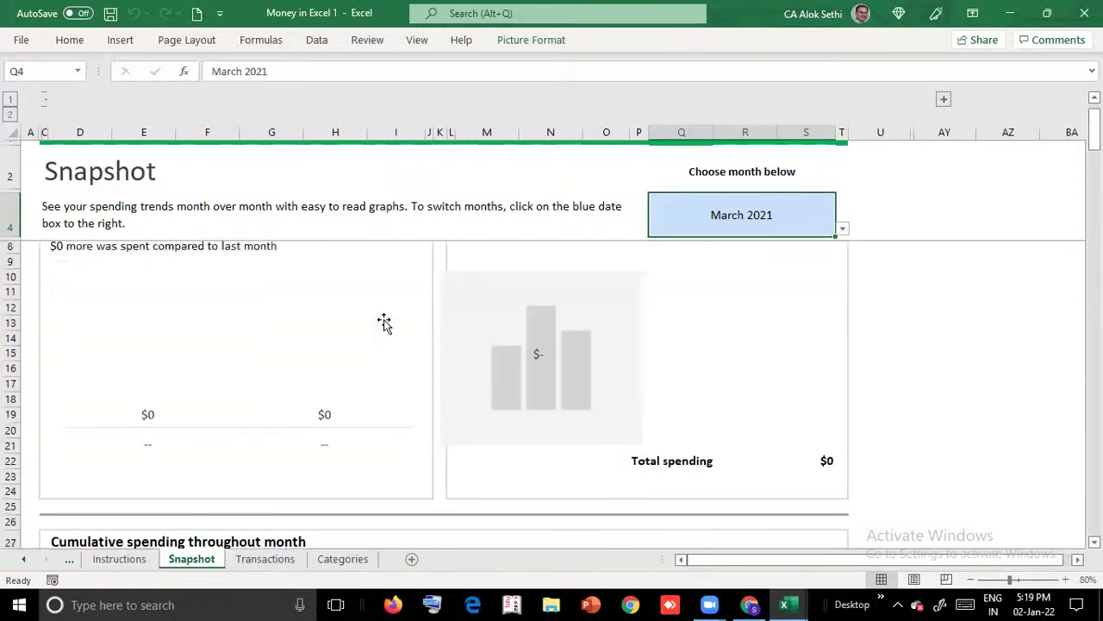
pyautogui.scroll(-15, 384, 323)
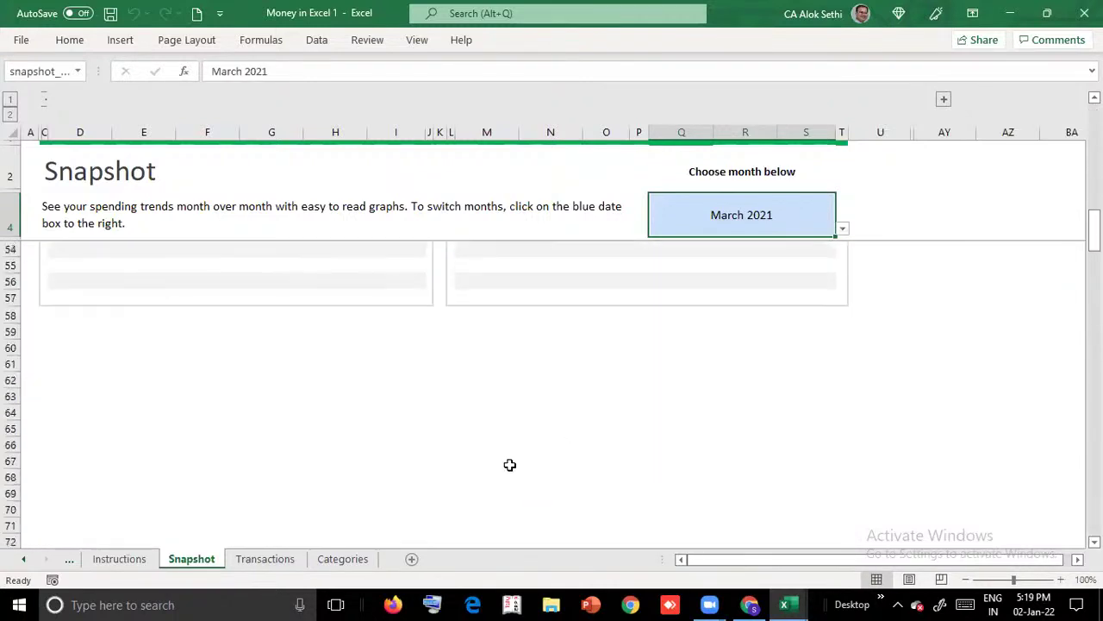
# Check the Transactions sheet's Date filter without changes, then view the Categories sheet
pyautogui.click(269, 560)
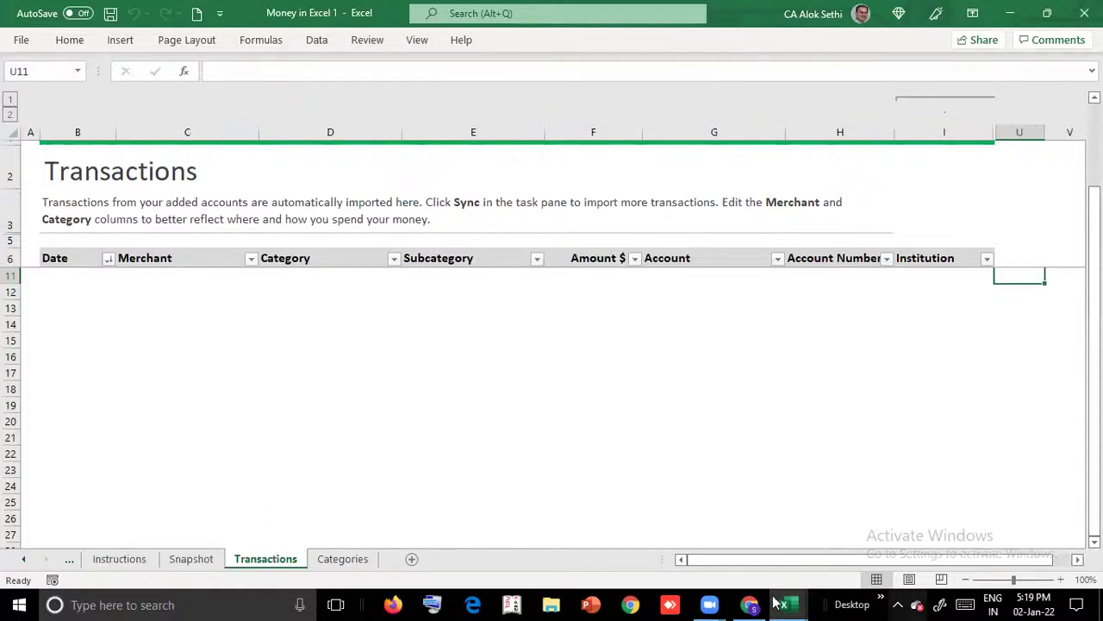
pyautogui.click(106, 268)
pyautogui.click(105, 260)
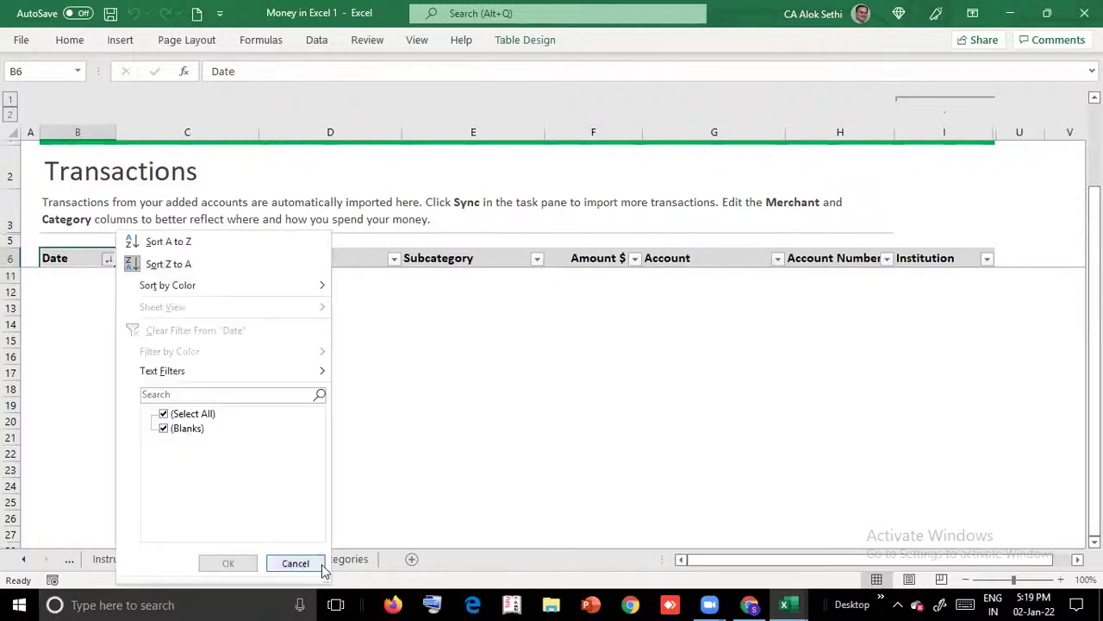
pyautogui.click(294, 563)
pyautogui.click(339, 561)
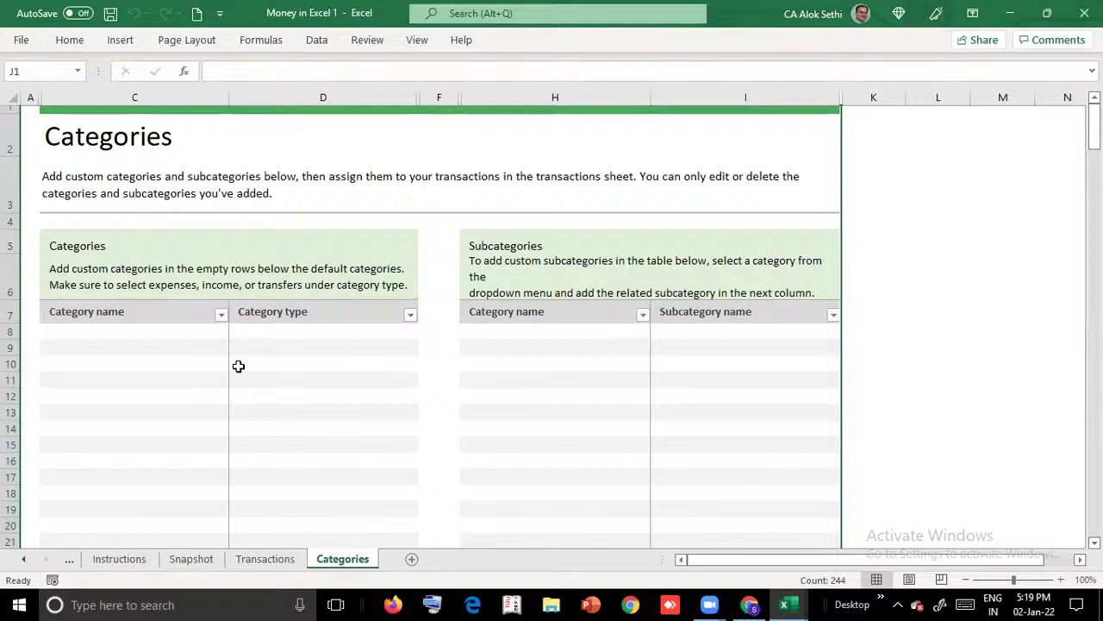
pyautogui.scroll(-3, 250, 384)
pyautogui.scroll(-10, 256, 389)
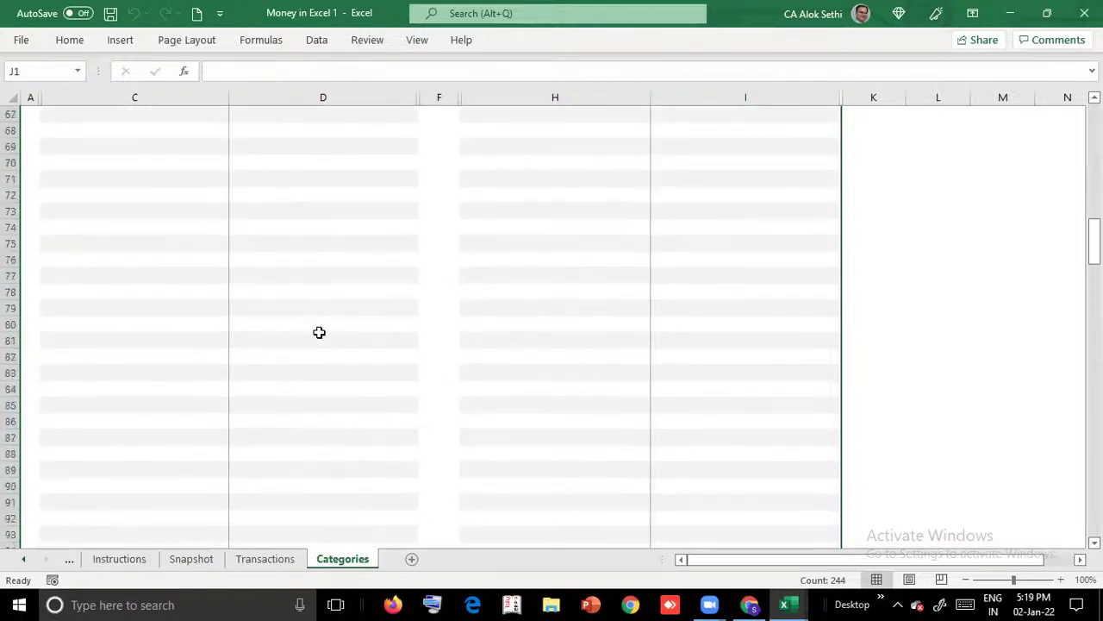
pyautogui.scroll(13, 319, 332)
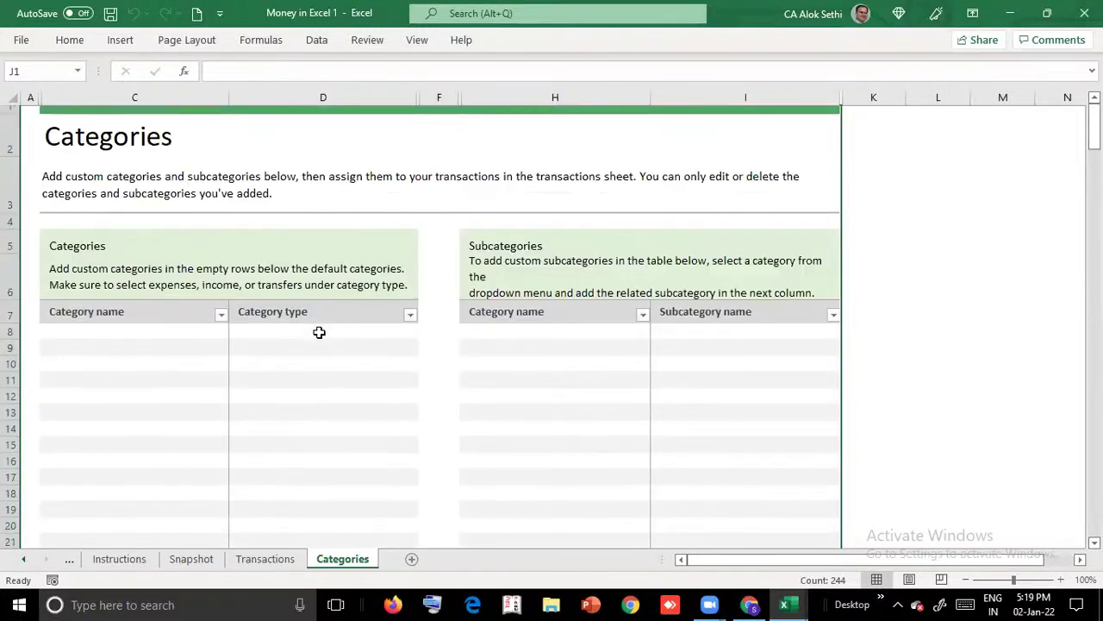
# Open blank Book2 via Ctrl+N, then reopen Money in Excel 1 by searching recent files for 'money'
pyautogui.click(21, 40)
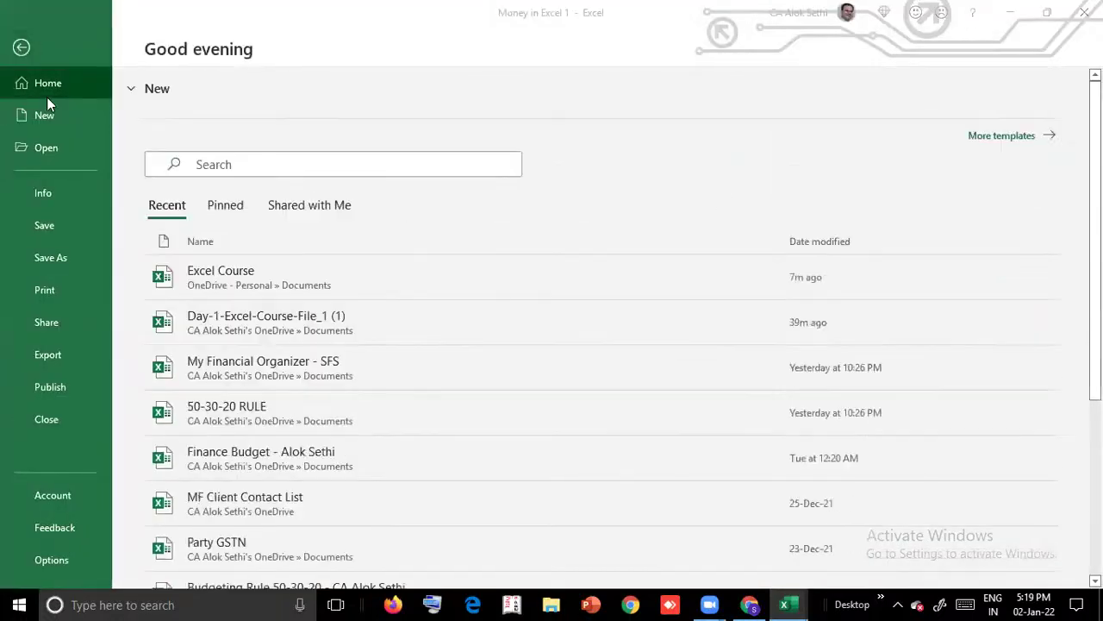
pyautogui.hotkey('ctrl', 'n')
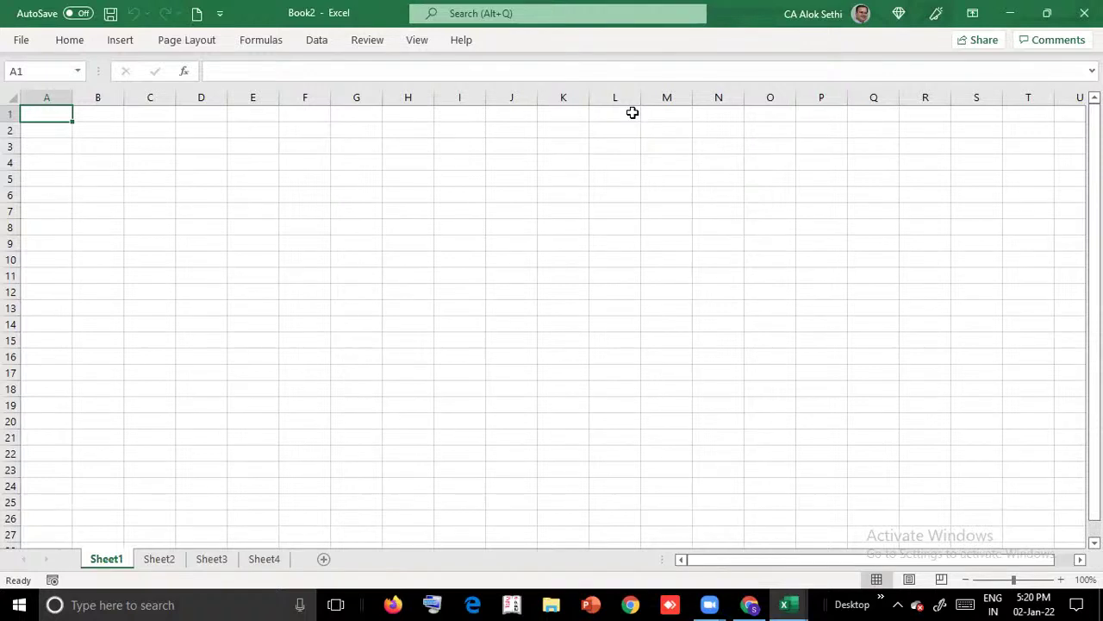
pyautogui.click(19, 40)
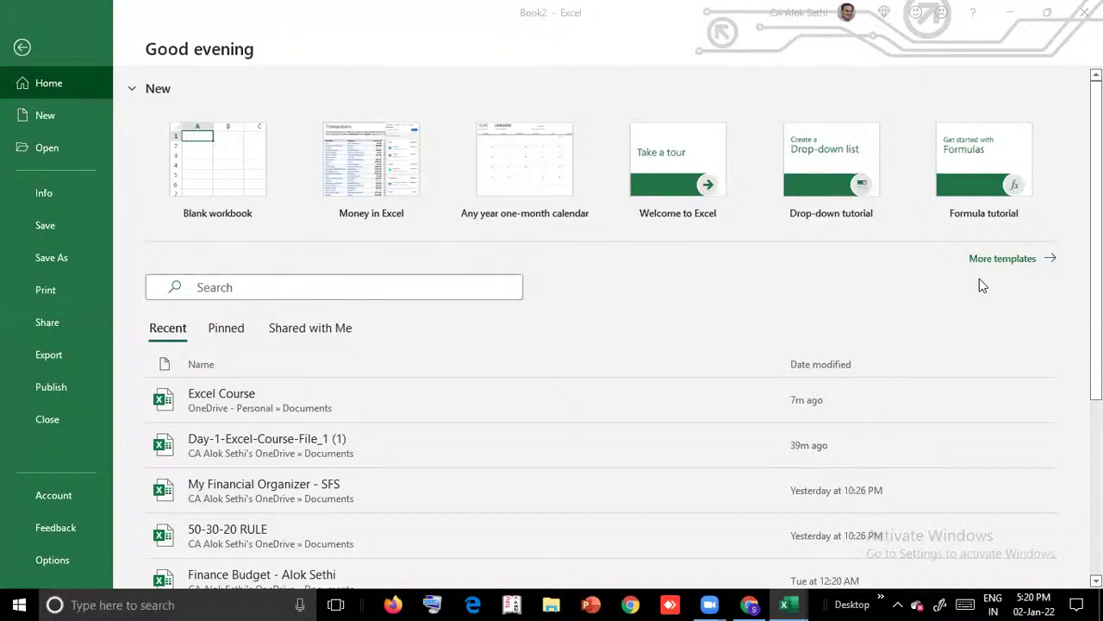
pyautogui.click(213, 286)
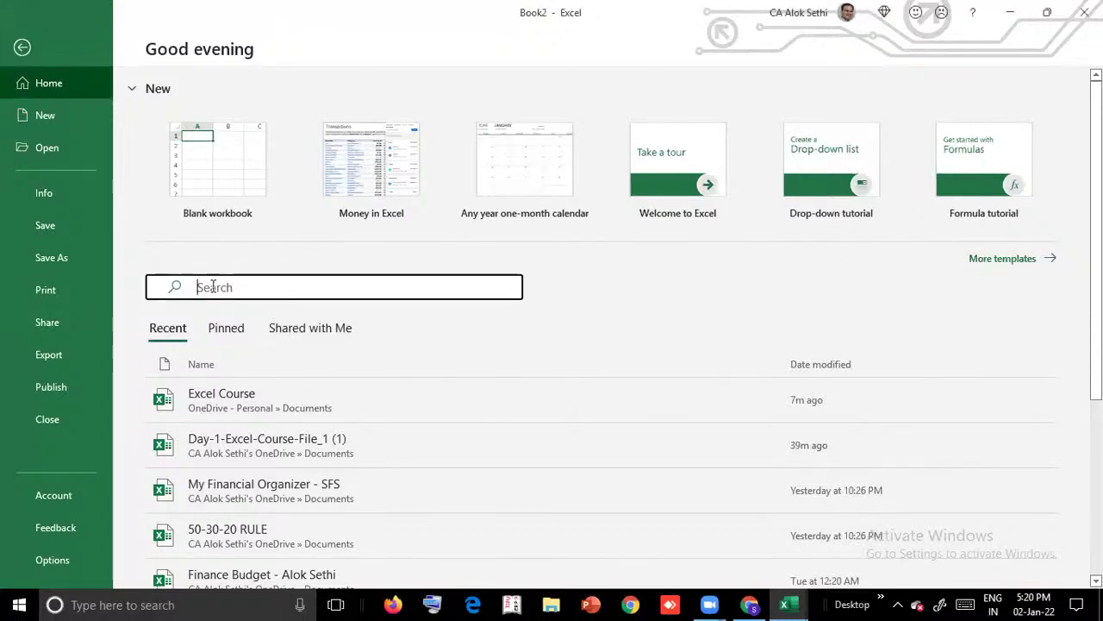
pyautogui.write('mone')
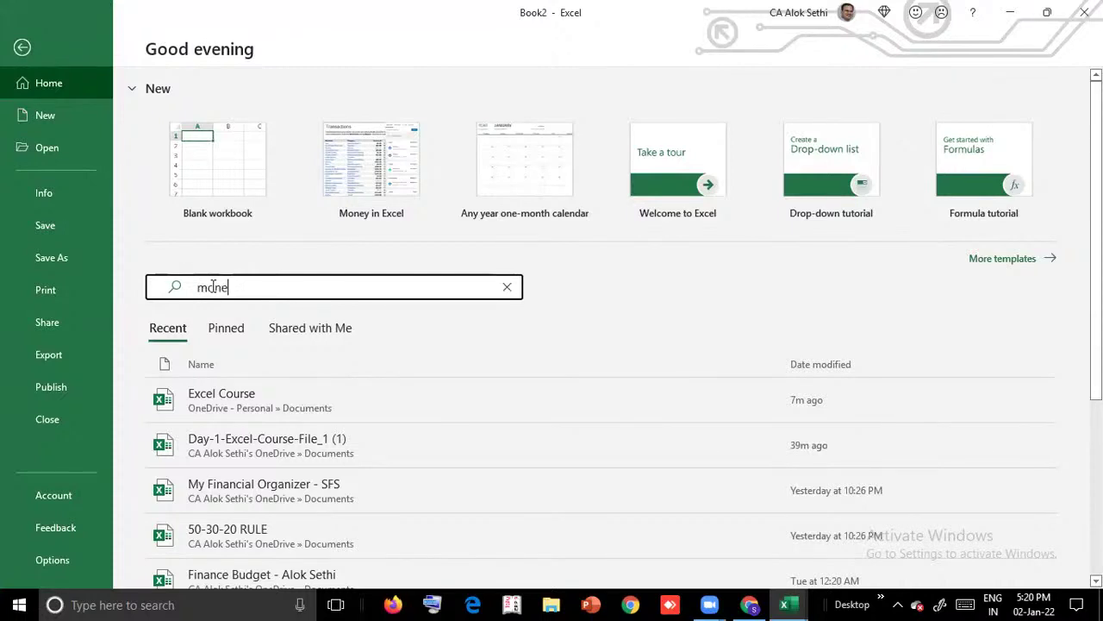
pyautogui.write('y')
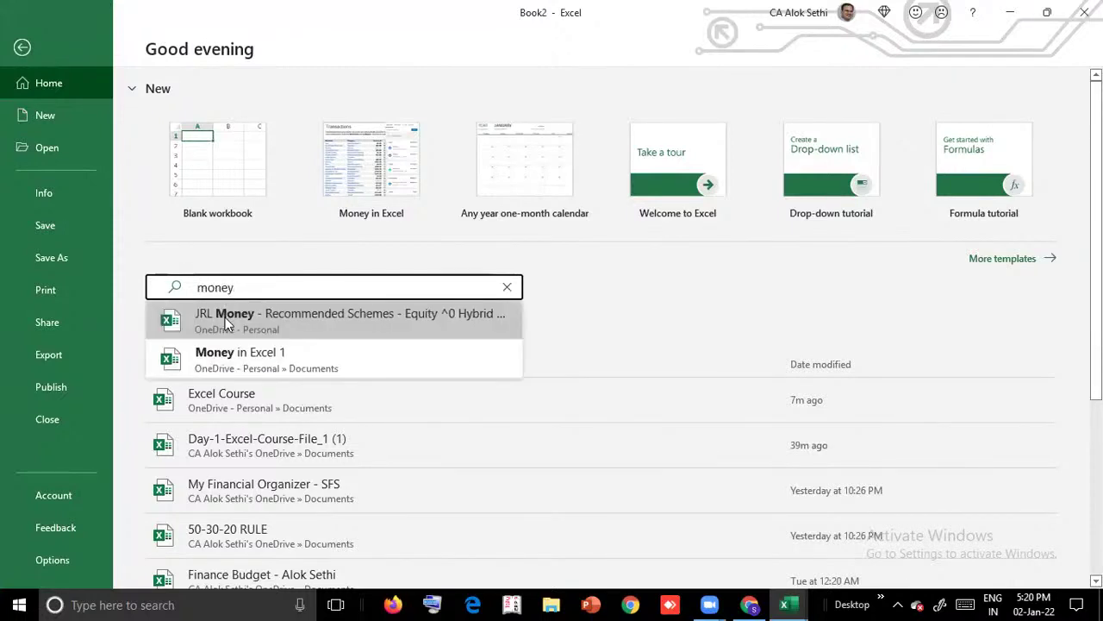
pyautogui.click(299, 360)
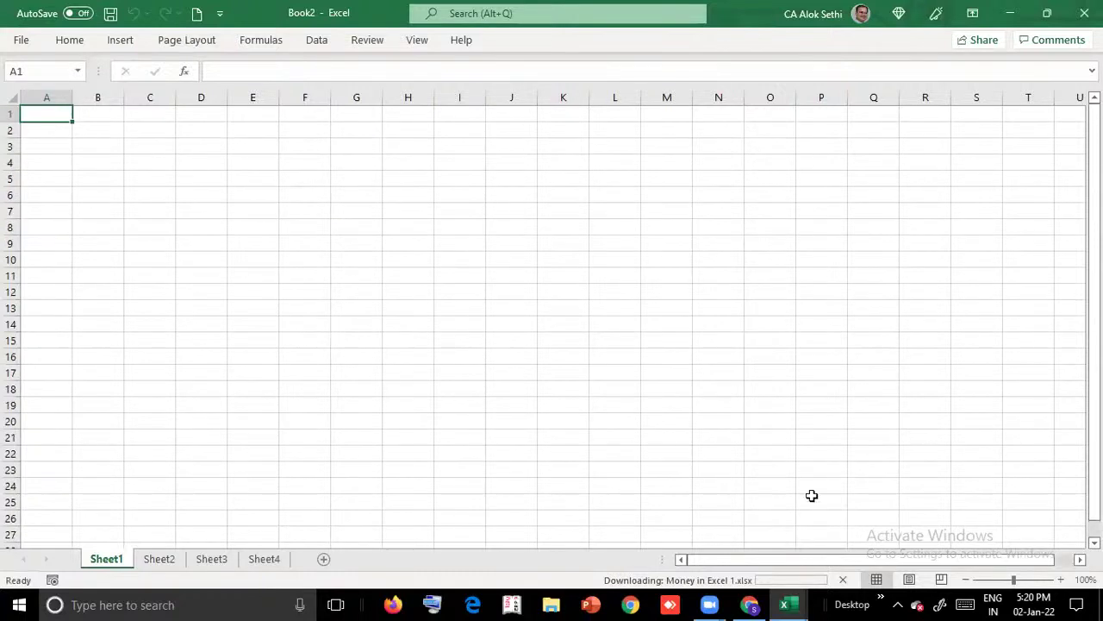
# Return to the Money in Excel 1 window, close its side pane, and scroll the Instructions sheet
pyautogui.moveTo(788, 604)
pyautogui.click(832, 567)
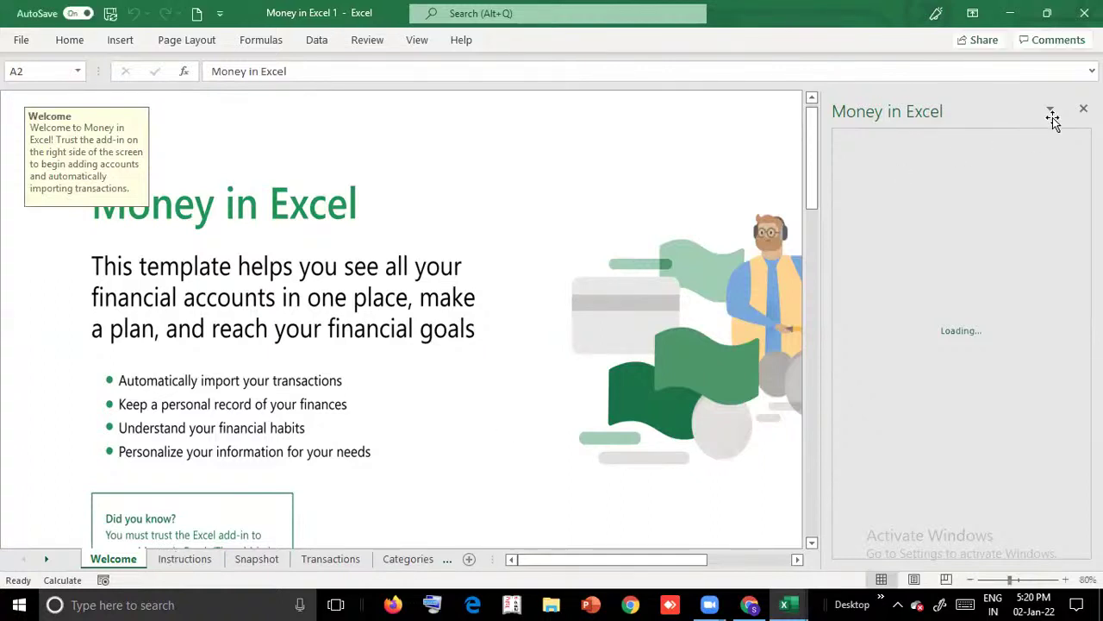
pyautogui.click(1084, 107)
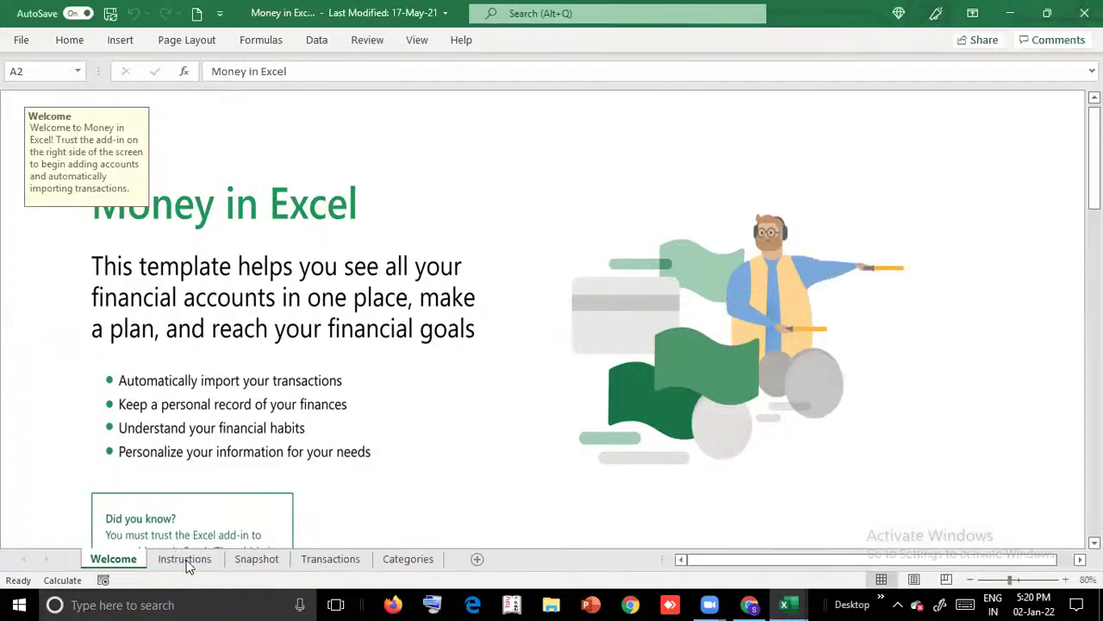
pyautogui.click(185, 561)
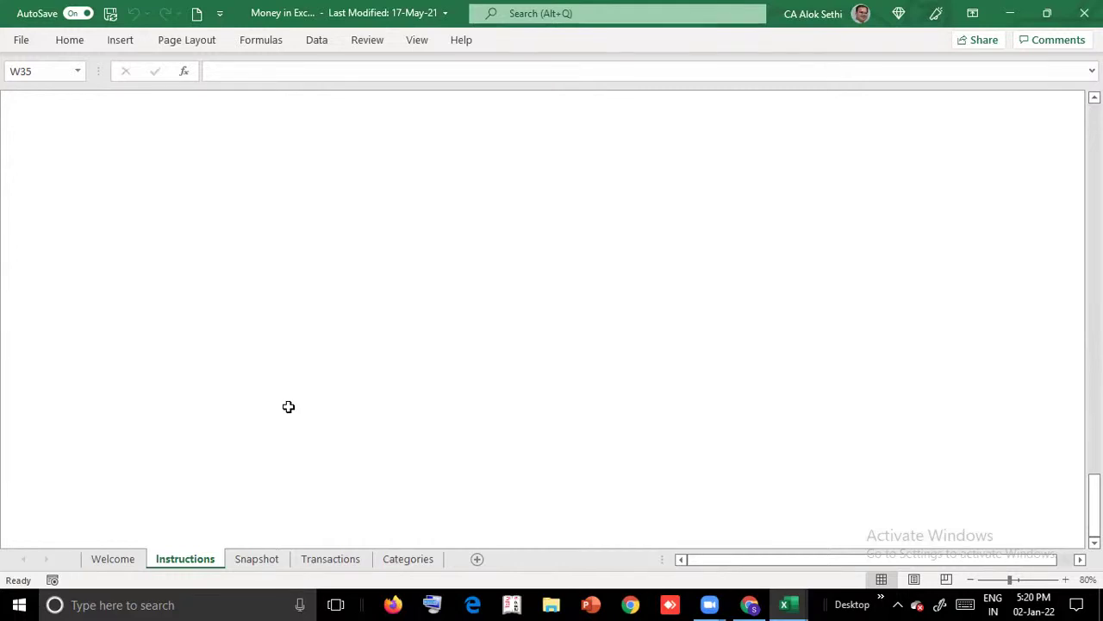
pyautogui.scroll(3, 905, 426)
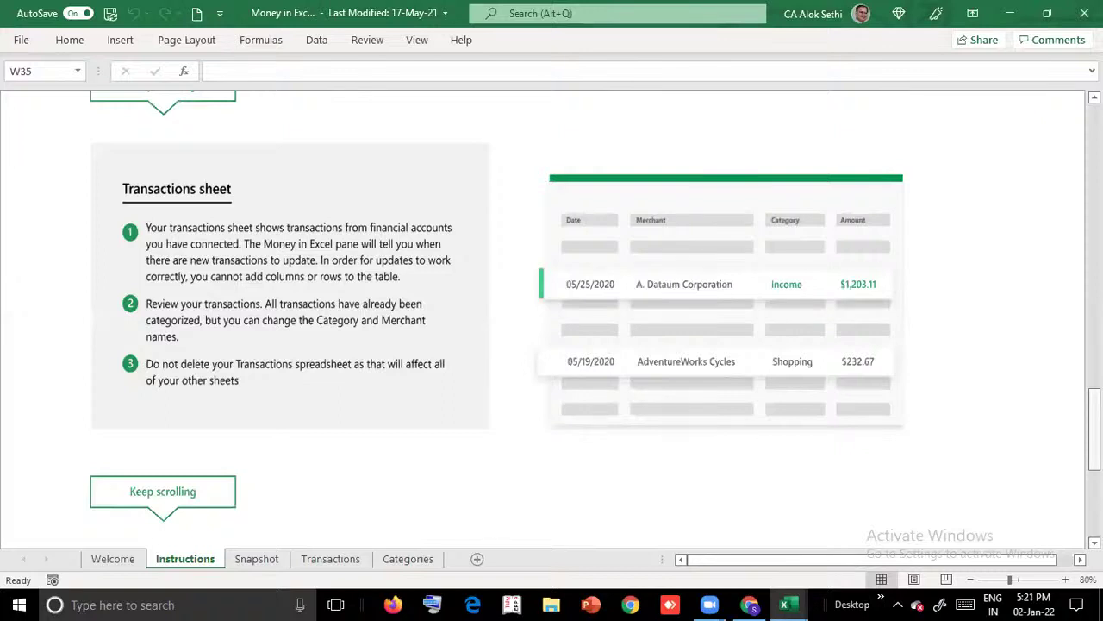
pyautogui.moveTo(1093, 429); pyautogui.dragTo(1091, 507)
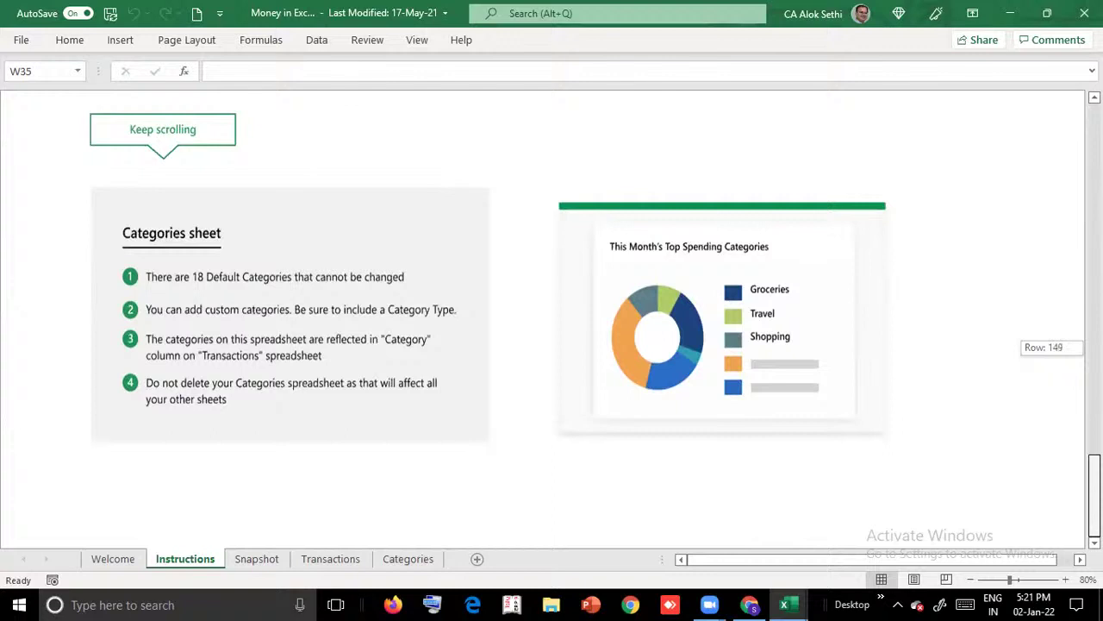
# Scroll through the Snapshot sheet's January 2021 spending charts
pyautogui.click(263, 567)
pyautogui.scroll(15, 555, 358)
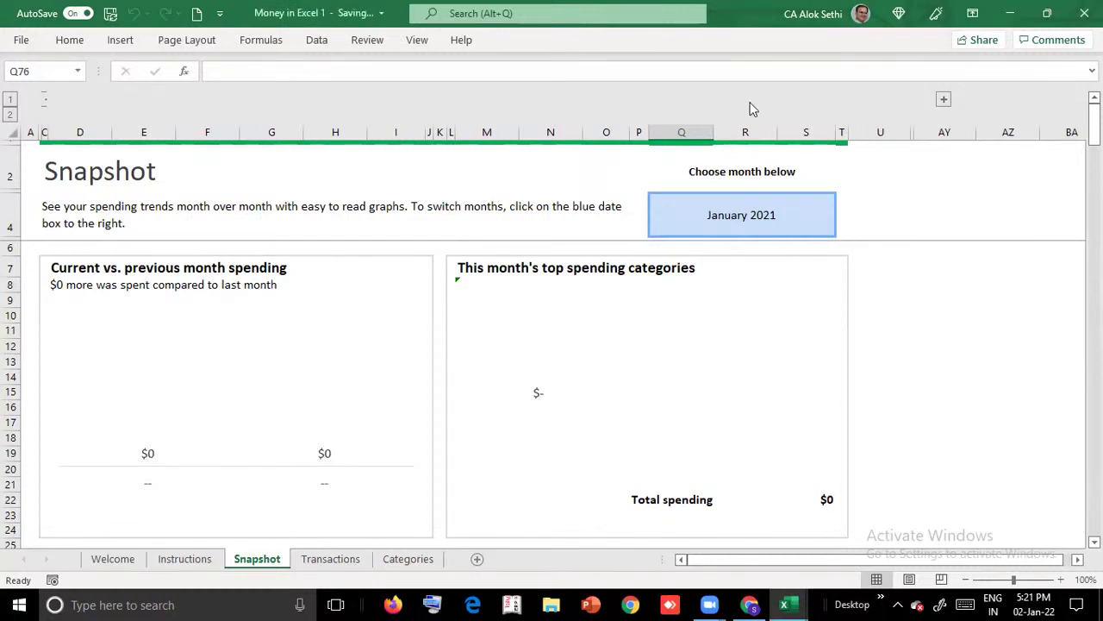
pyautogui.scroll(-9, 676, 368)
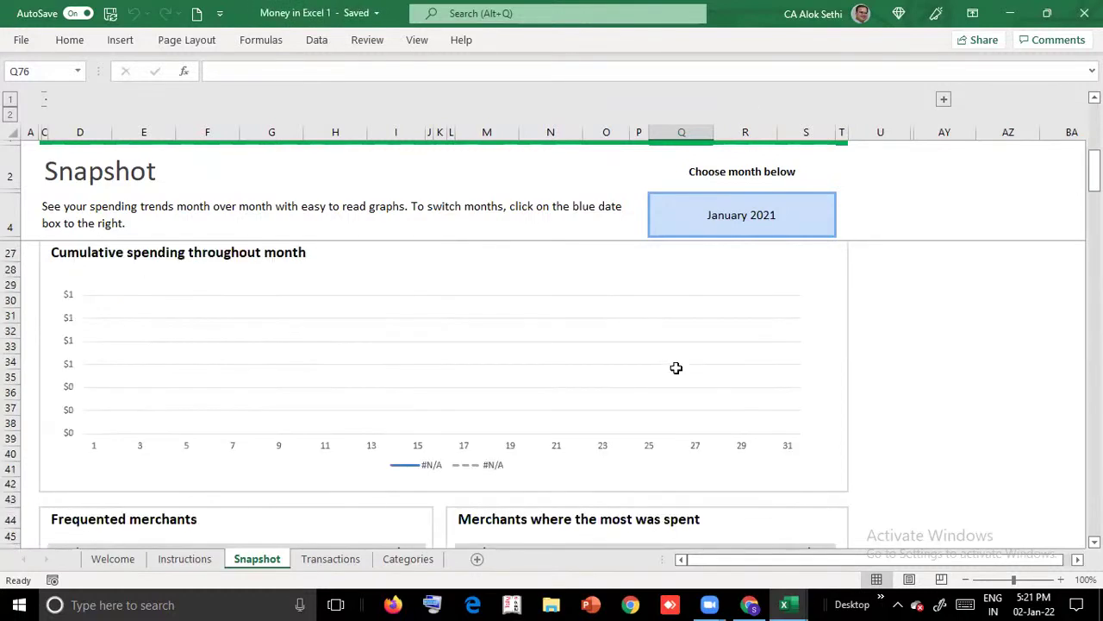
# Switch to the Categories sheet and check the Category name filter options
pyautogui.click(319, 561)
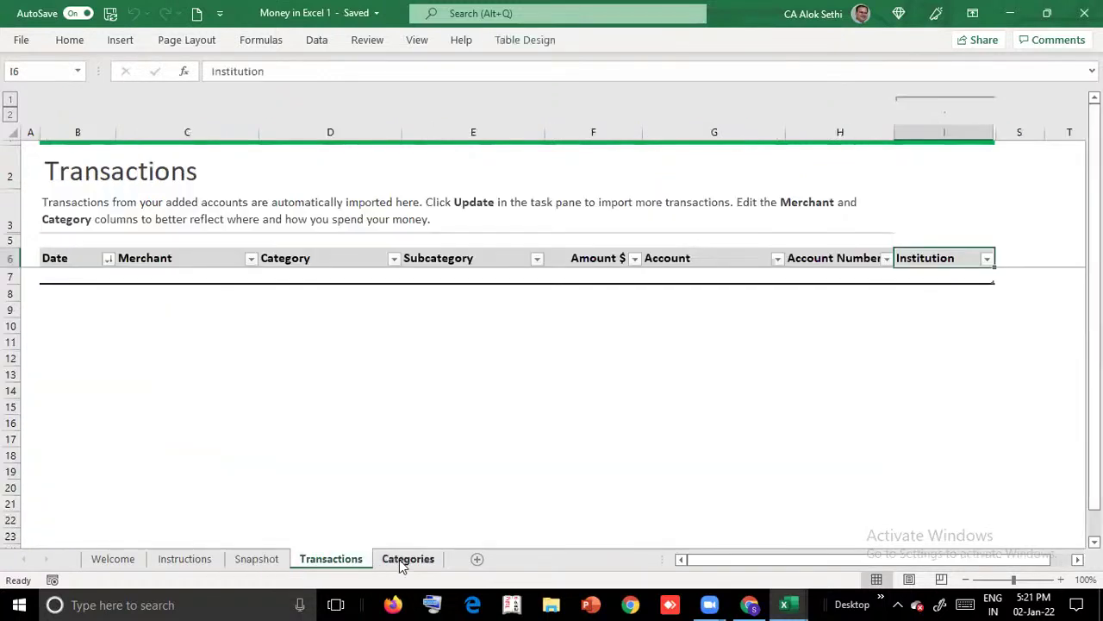
pyautogui.click(402, 560)
pyautogui.scroll(-3, 338, 370)
pyautogui.scroll(3, 262, 343)
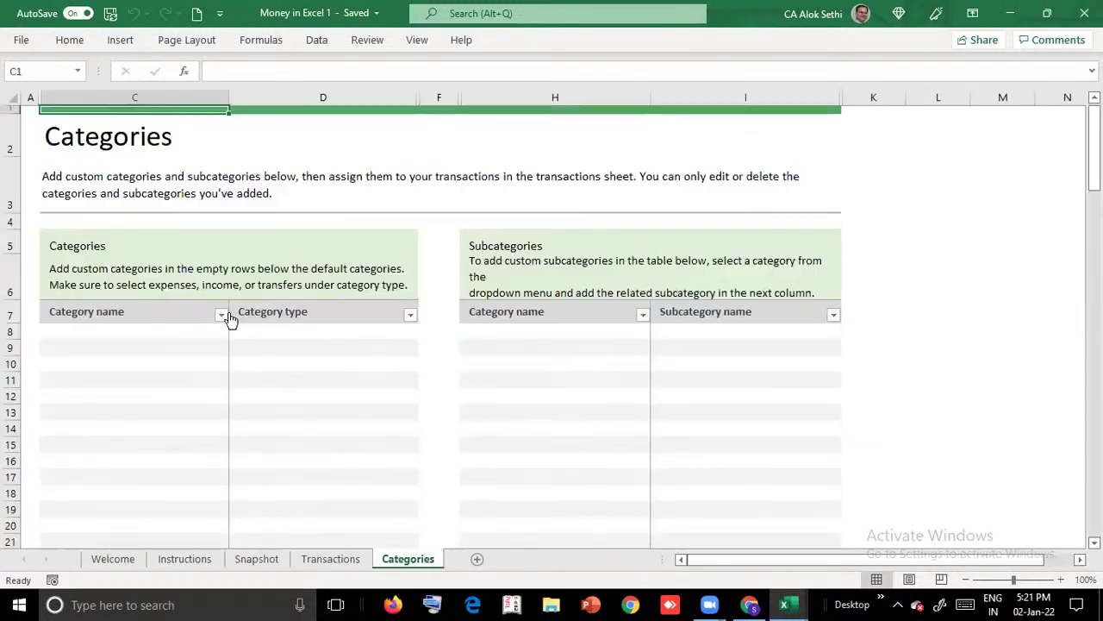
pyautogui.click(221, 315)
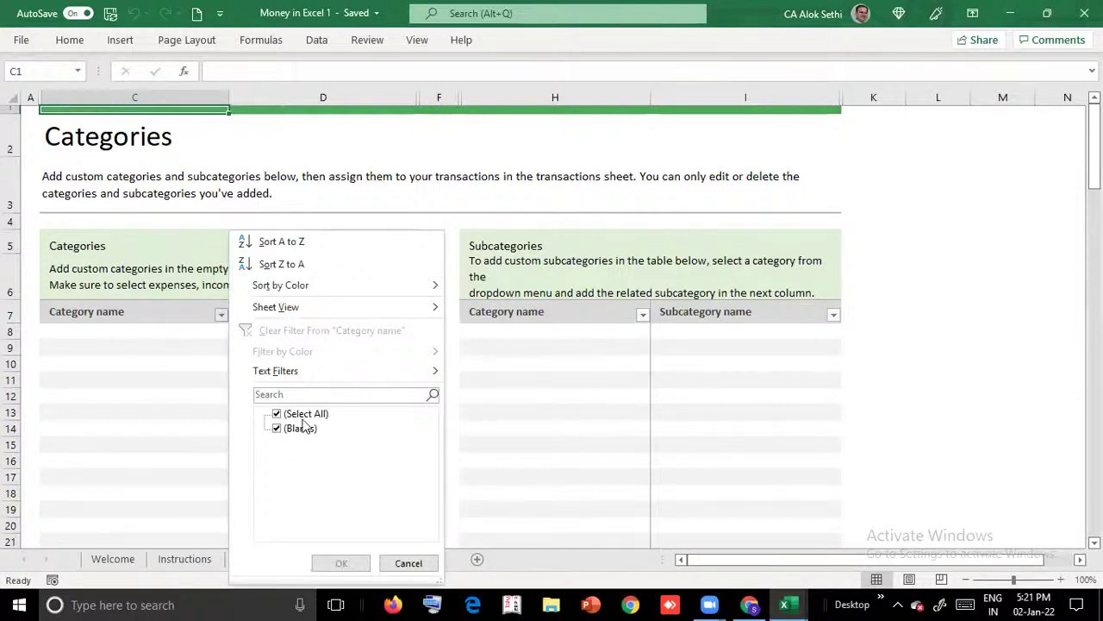
pyautogui.click(399, 564)
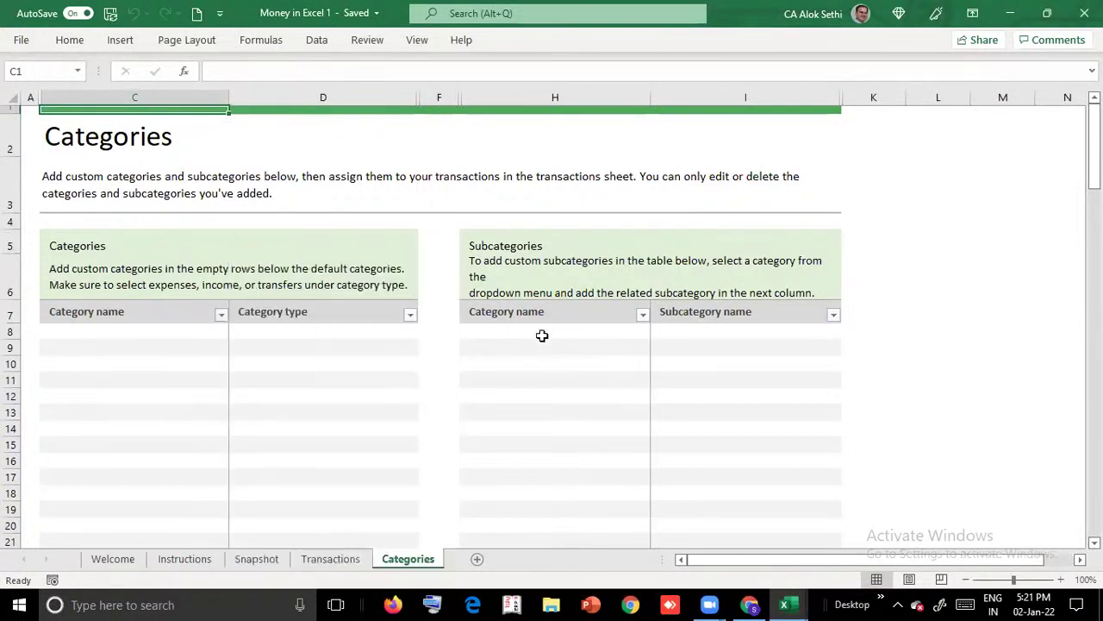
# Check the Subcategories table's Category name filter, then close Money in Excel 1
pyautogui.click(641, 316)
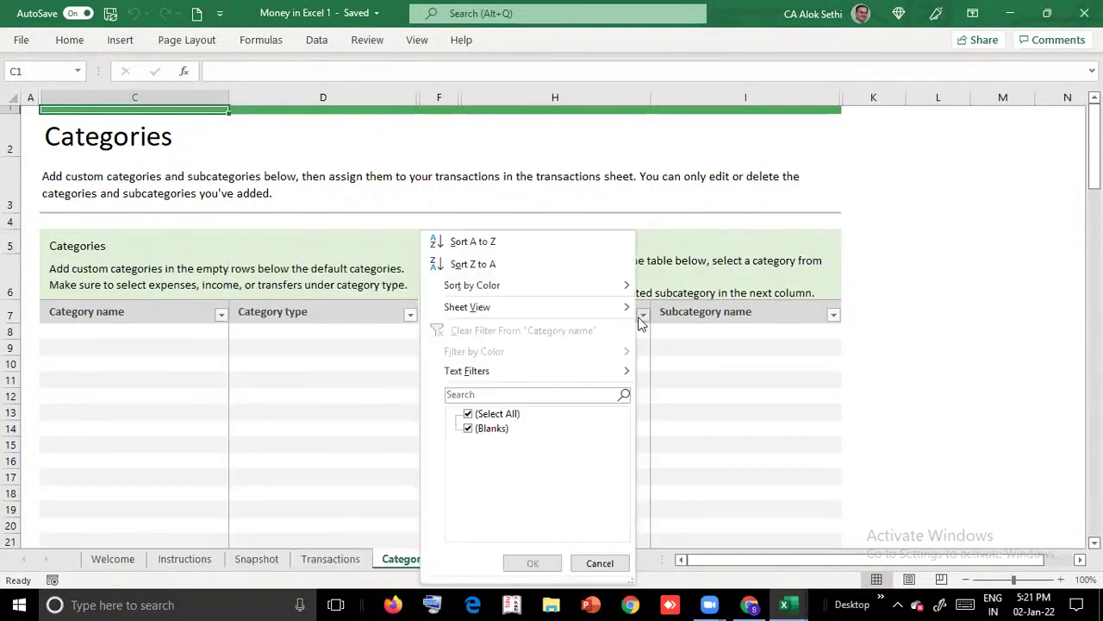
pyautogui.scroll(-20, 736, 370)
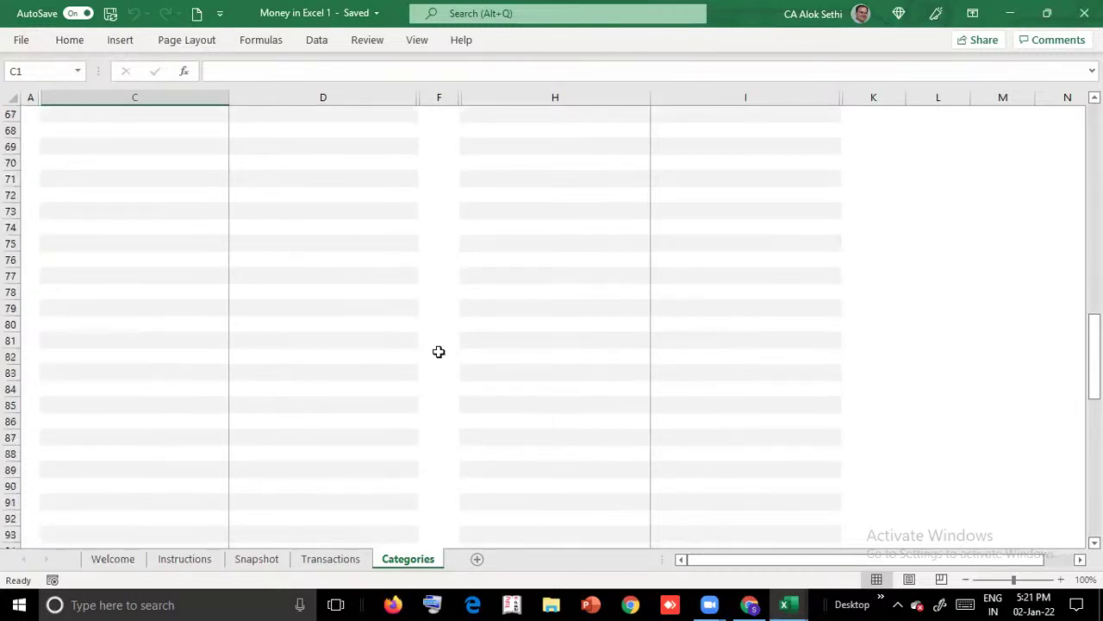
pyautogui.click(1083, 14)
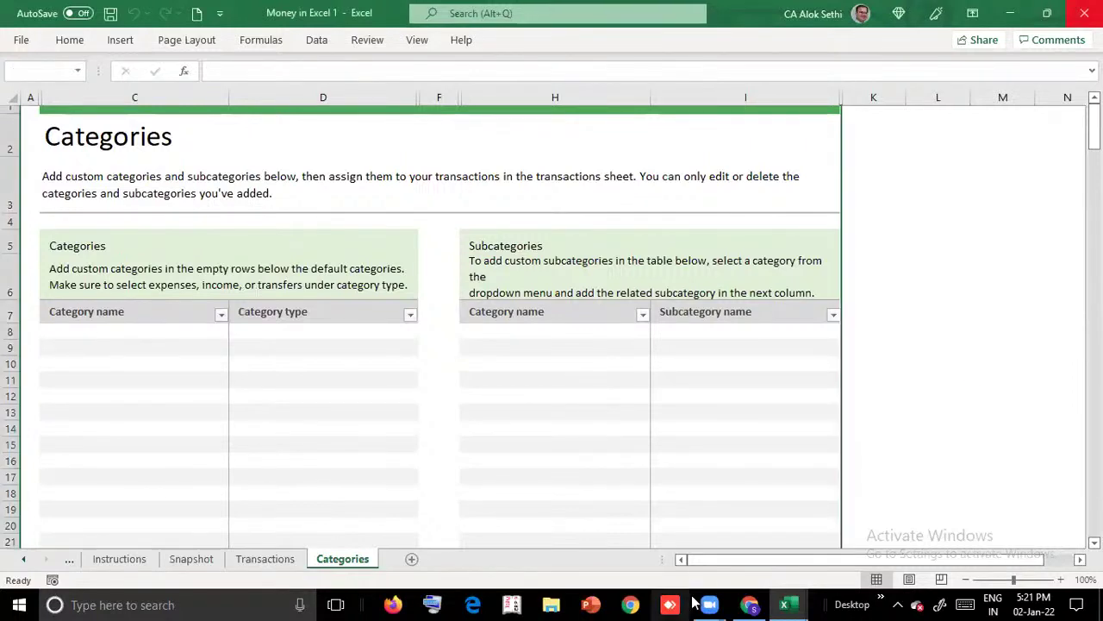
# Bring Money in Excel 1 forward and cancel its save prompt
pyautogui.moveTo(784, 604)
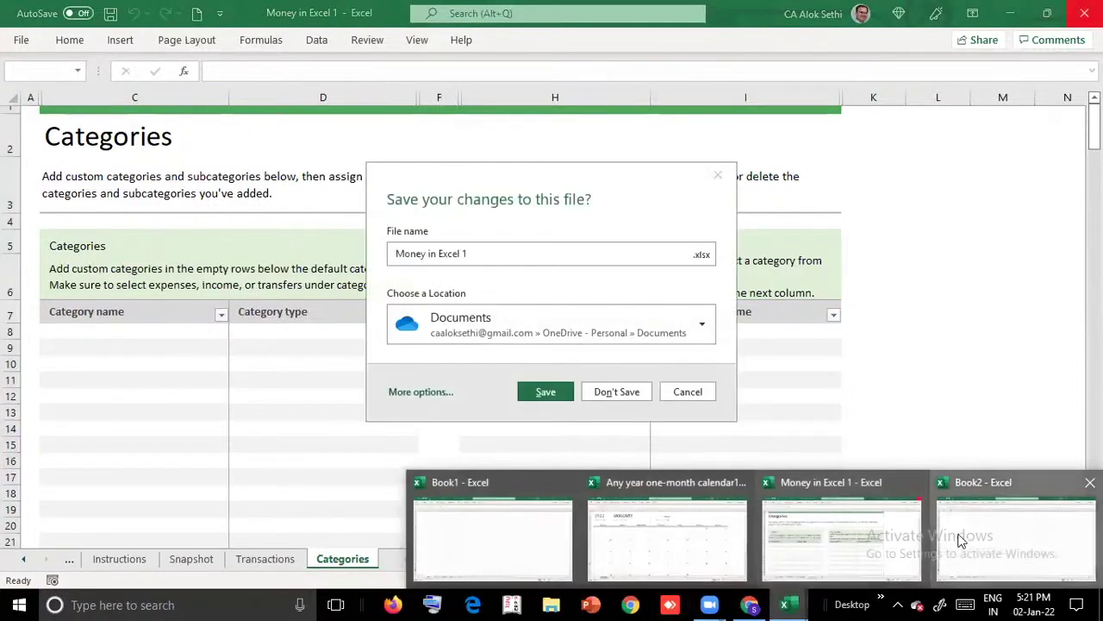
pyautogui.click(896, 538)
pyautogui.click(684, 391)
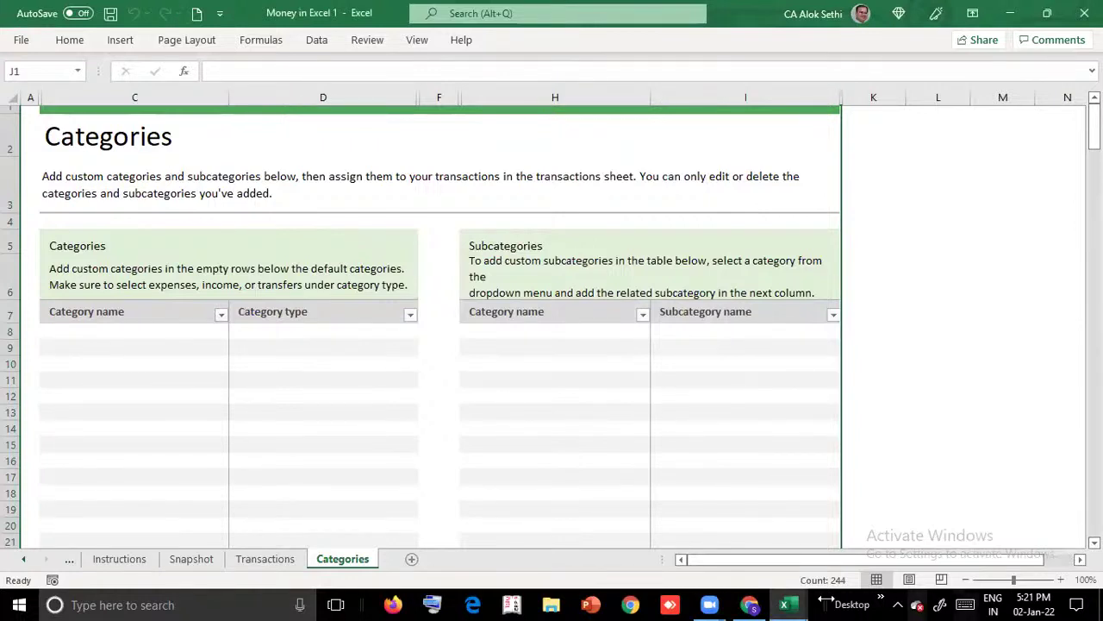
# Close the one-month calendar workbook without saving its changes
pyautogui.moveTo(809, 589)
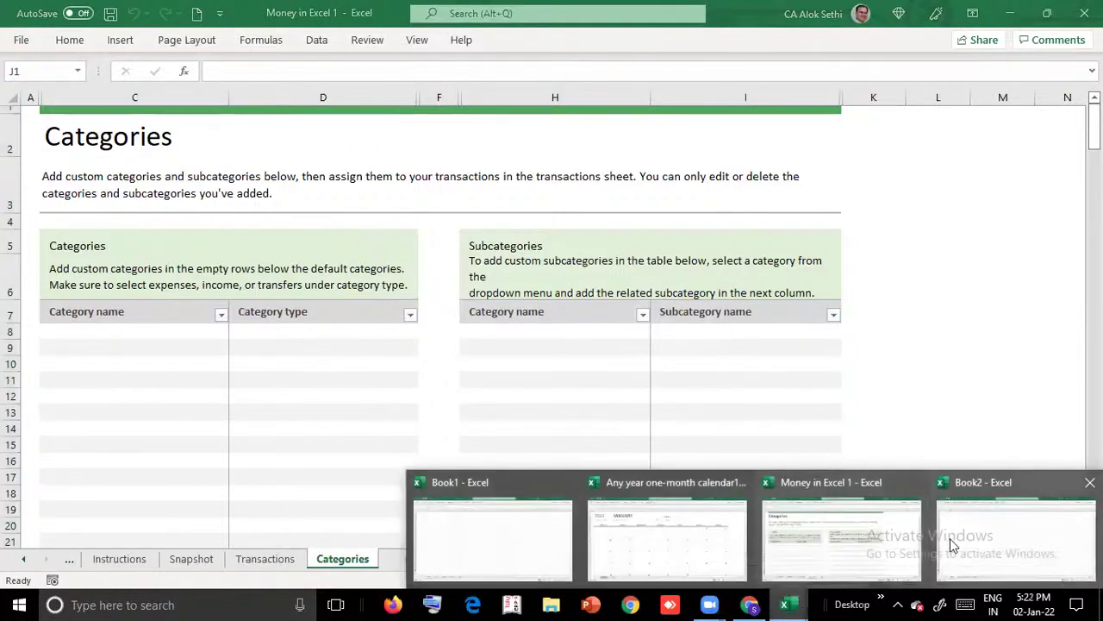
pyautogui.click(742, 487)
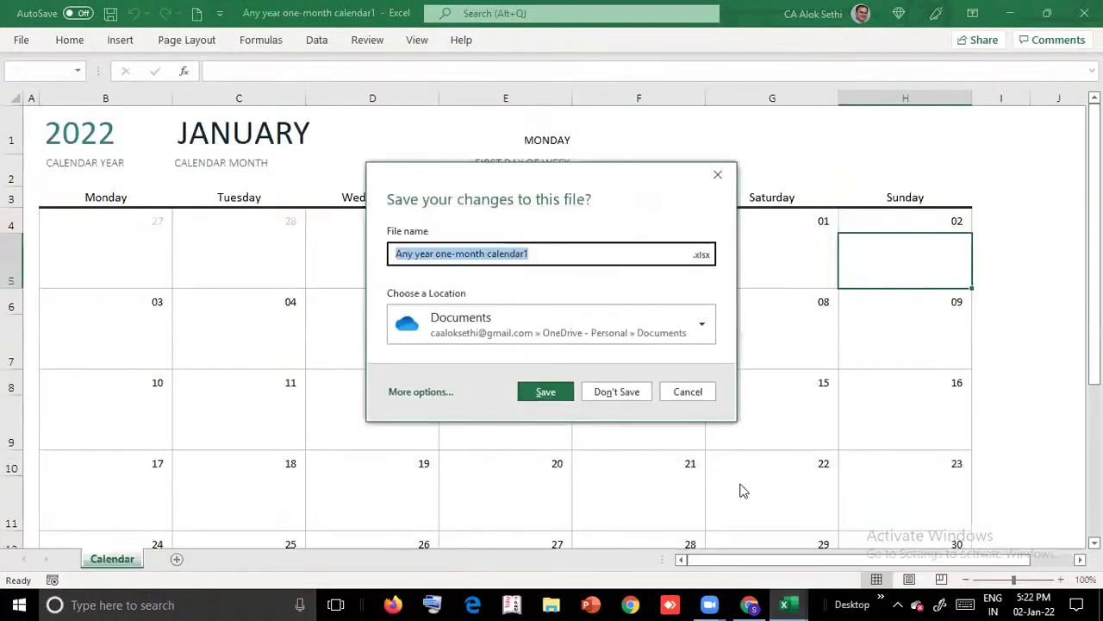
pyautogui.click(619, 390)
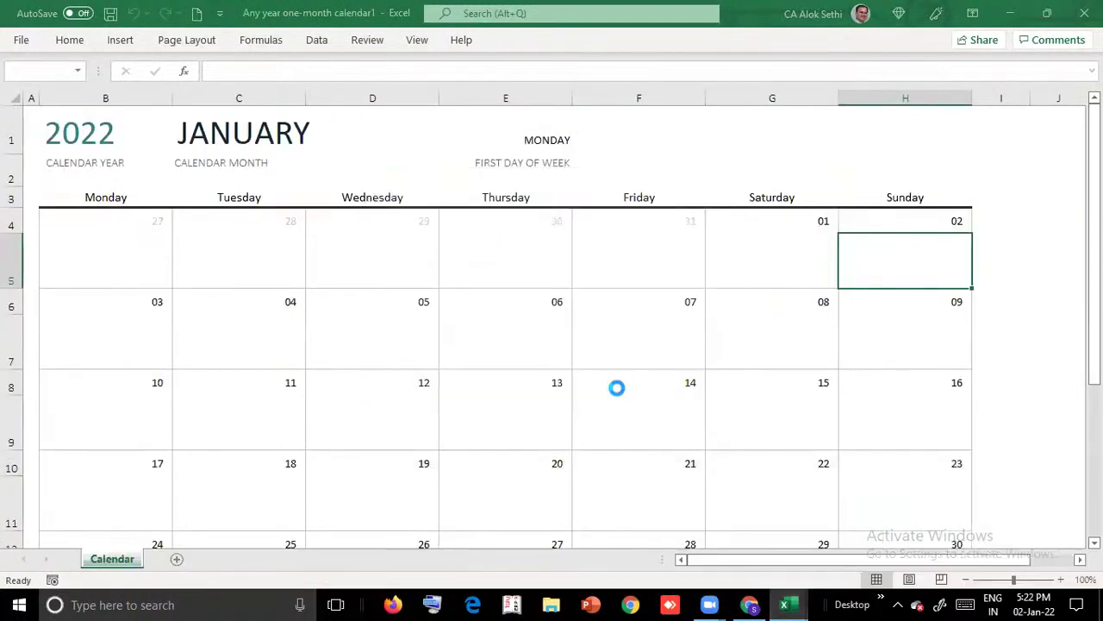
# Close Money in Excel 1 with Don't Save, then select cell K16 in Book2
pyautogui.click(1075, 15)
pyautogui.click(595, 390)
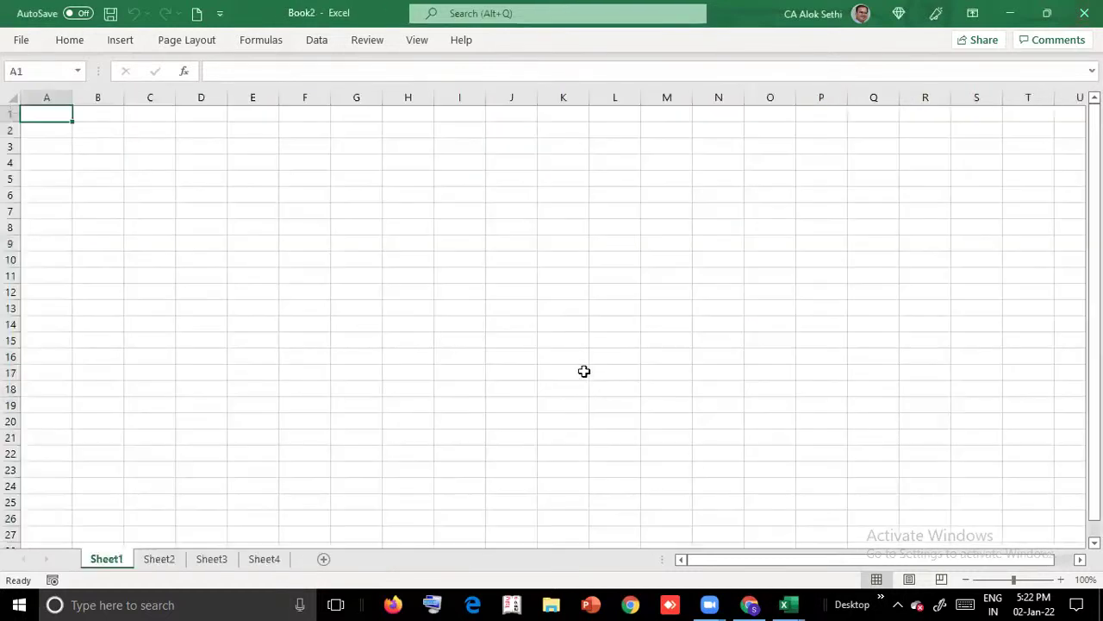
pyautogui.click(578, 355)
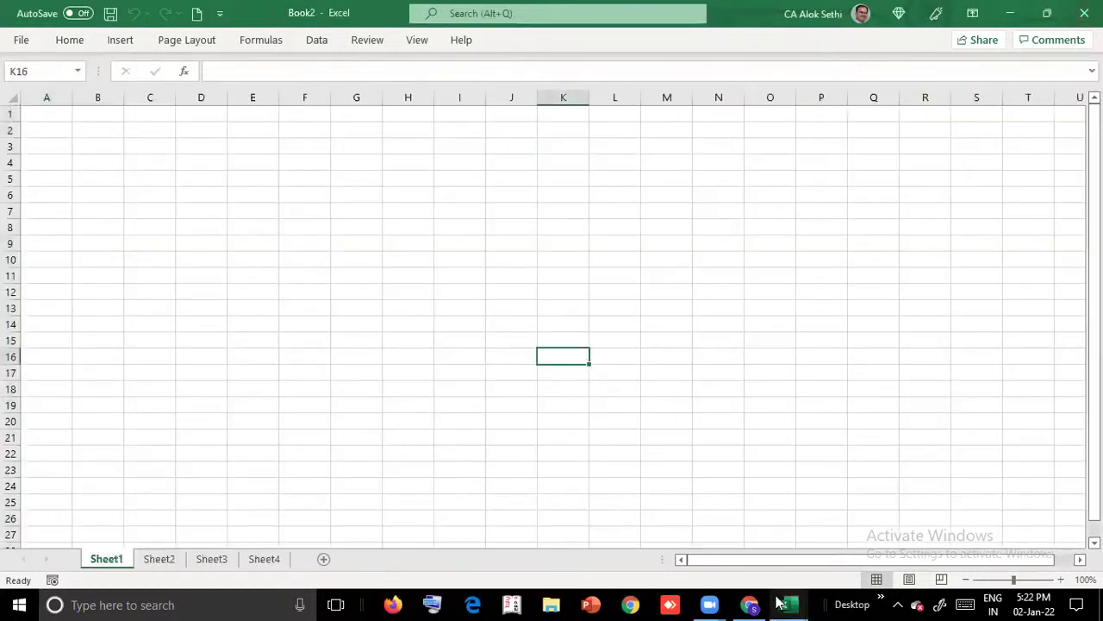
# Close the blank Book1 workbook, then select O12 in Book2 and open its File page
pyautogui.moveTo(785, 604)
pyautogui.click(743, 560)
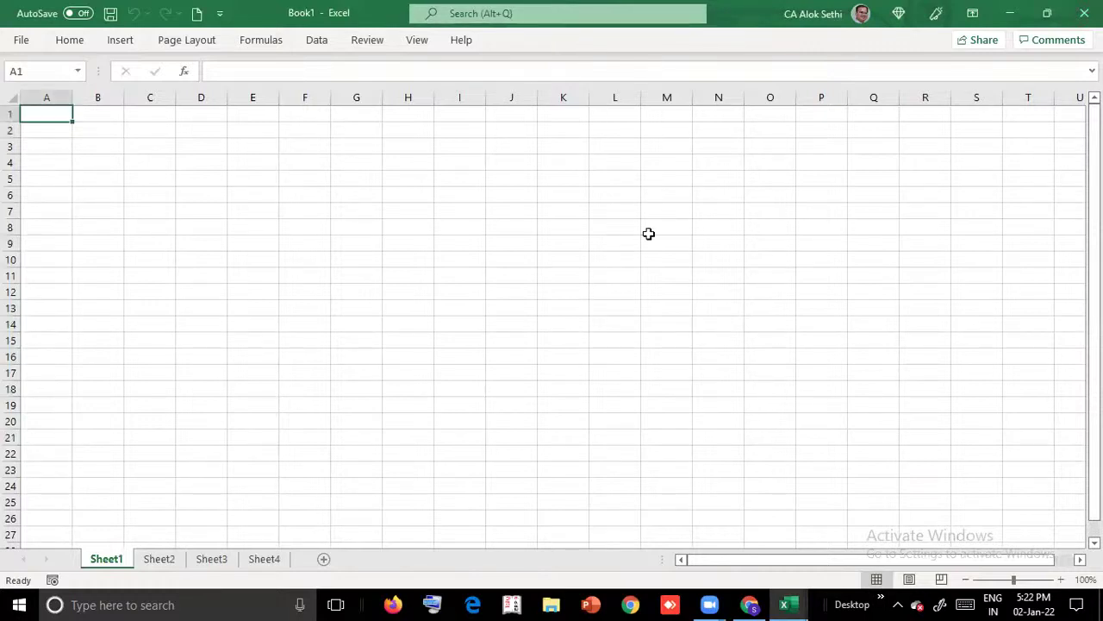
pyautogui.click(1076, 16)
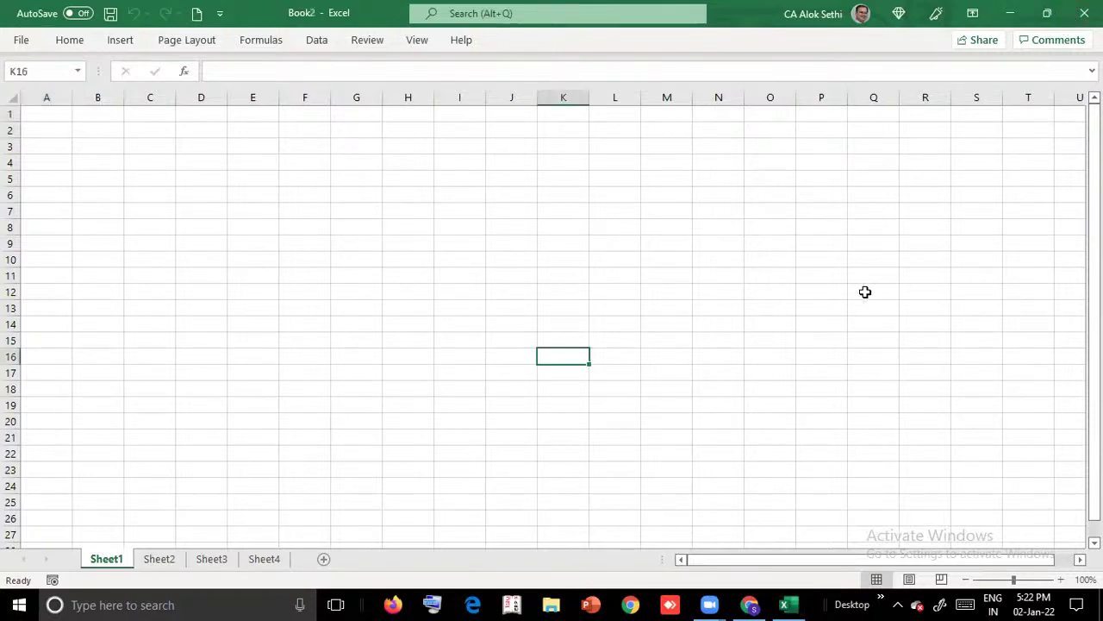
pyautogui.click(770, 292)
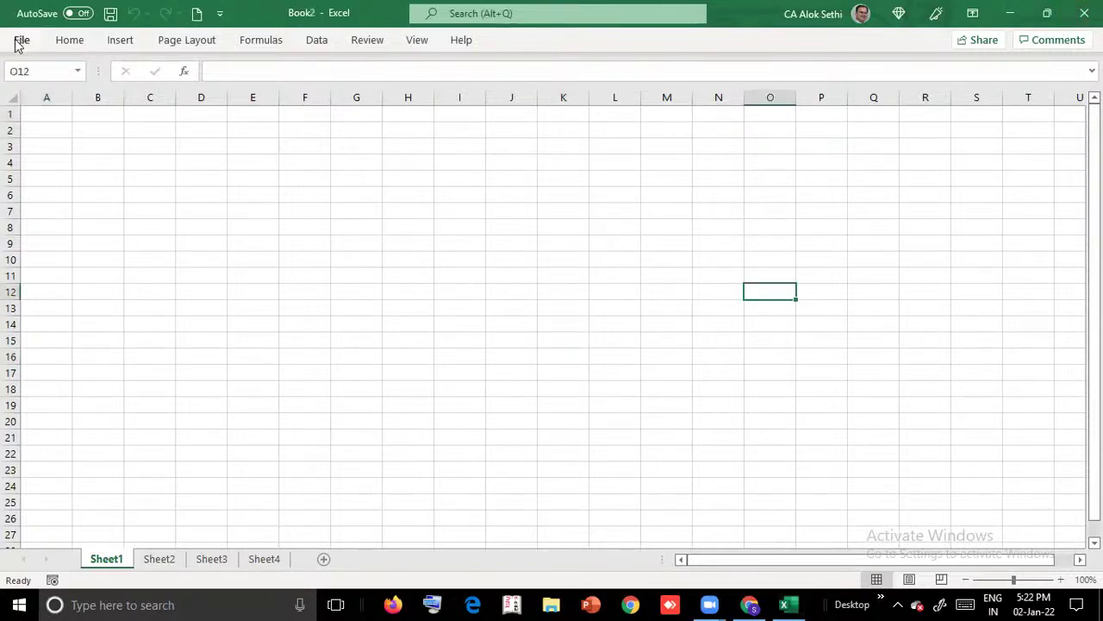
pyautogui.click(20, 39)
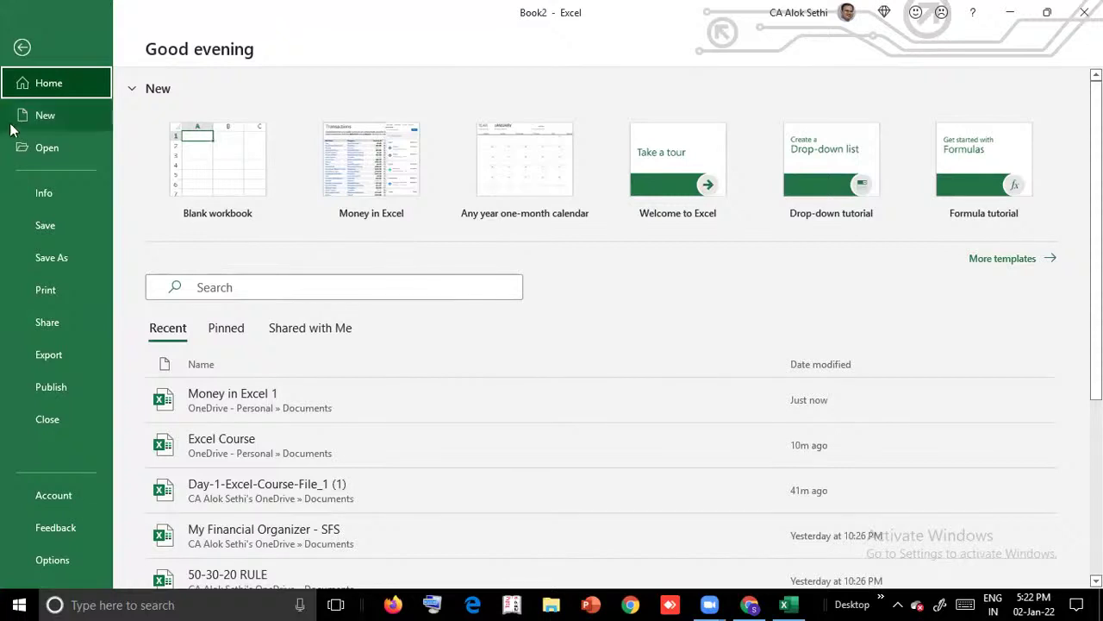
# Save the workbook to the Desktop with the file name EXCEL BASIC CLASS 1
pyautogui.click(43, 225)
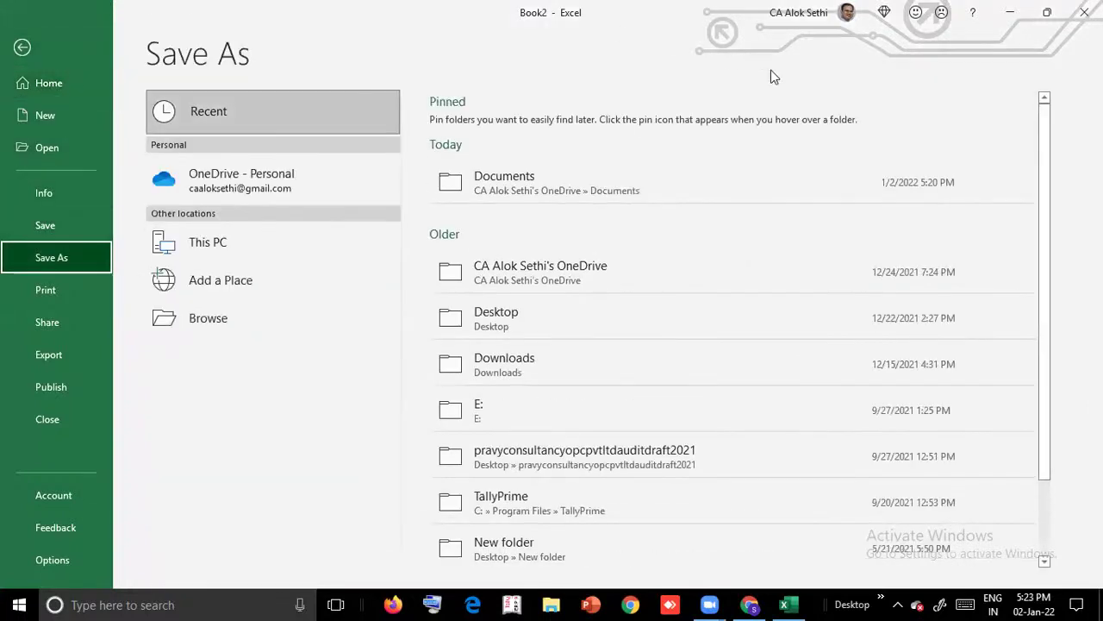
pyautogui.click(219, 315)
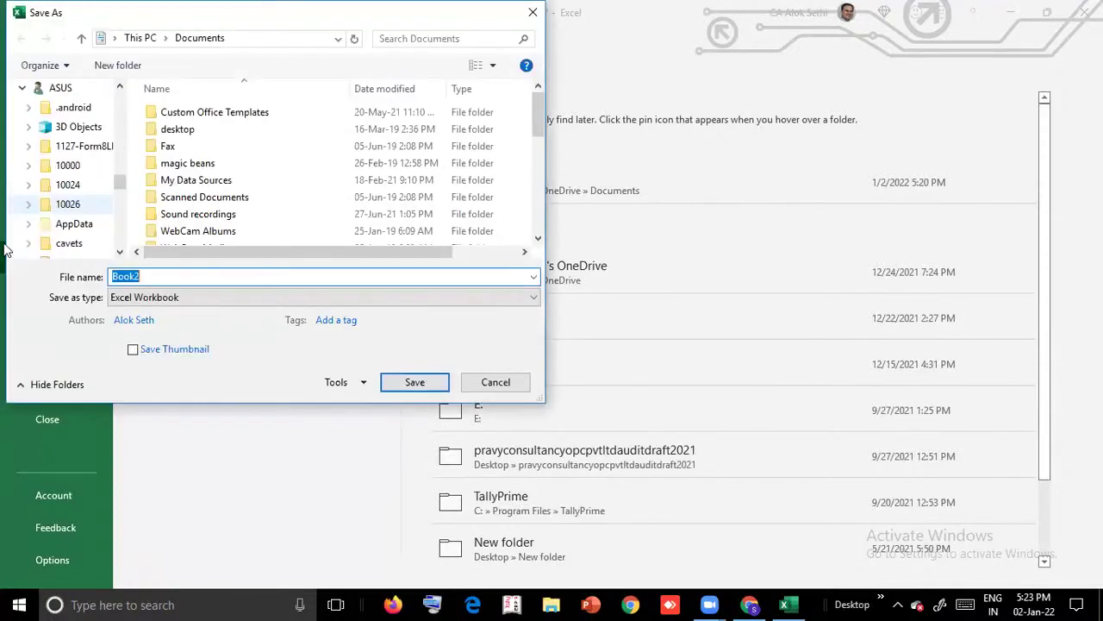
pyautogui.click(76, 224)
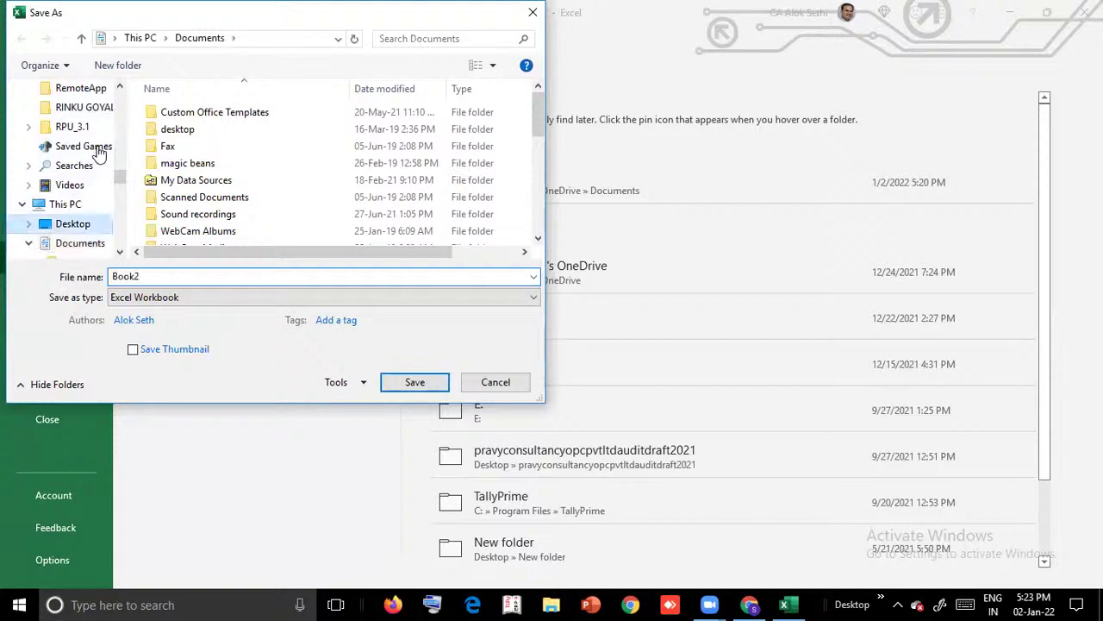
pyautogui.click(187, 278)
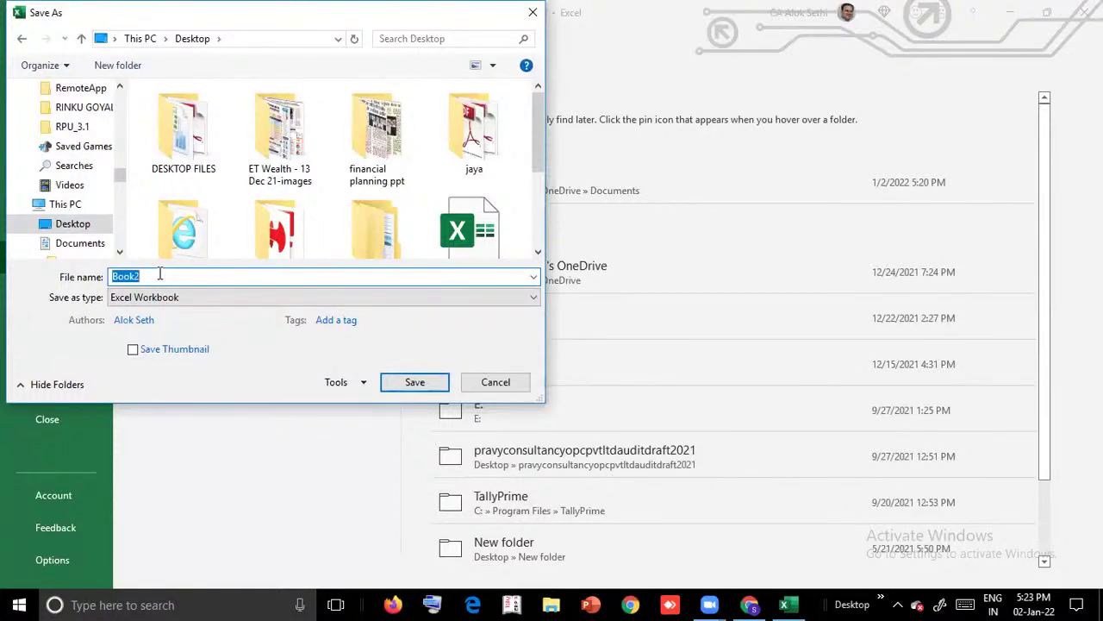
pyautogui.write('B')
pyautogui.press('BackSpace')
pyautogui.write('BASIEXCEL')
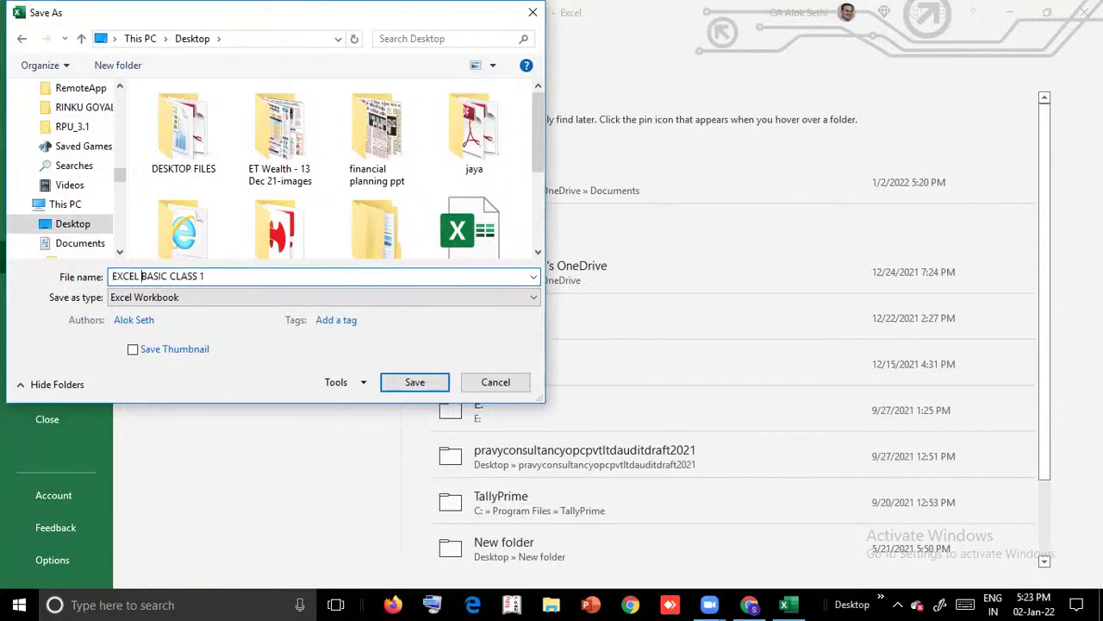
pyautogui.press('Return')
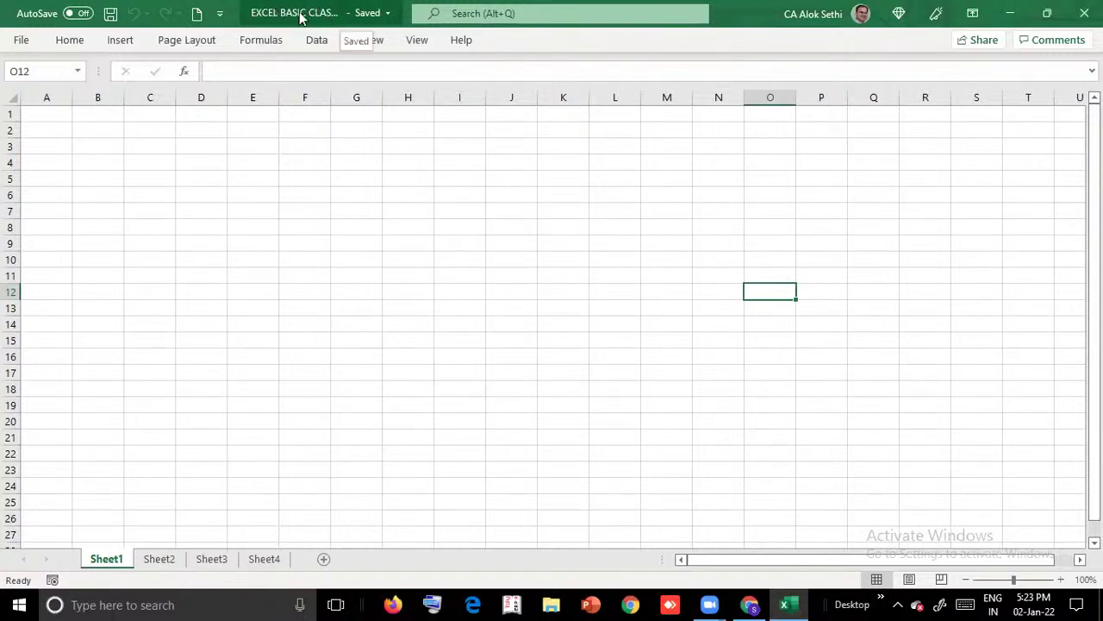
# Check the file's name and location details, then return to the Save As page
pyautogui.click(369, 16)
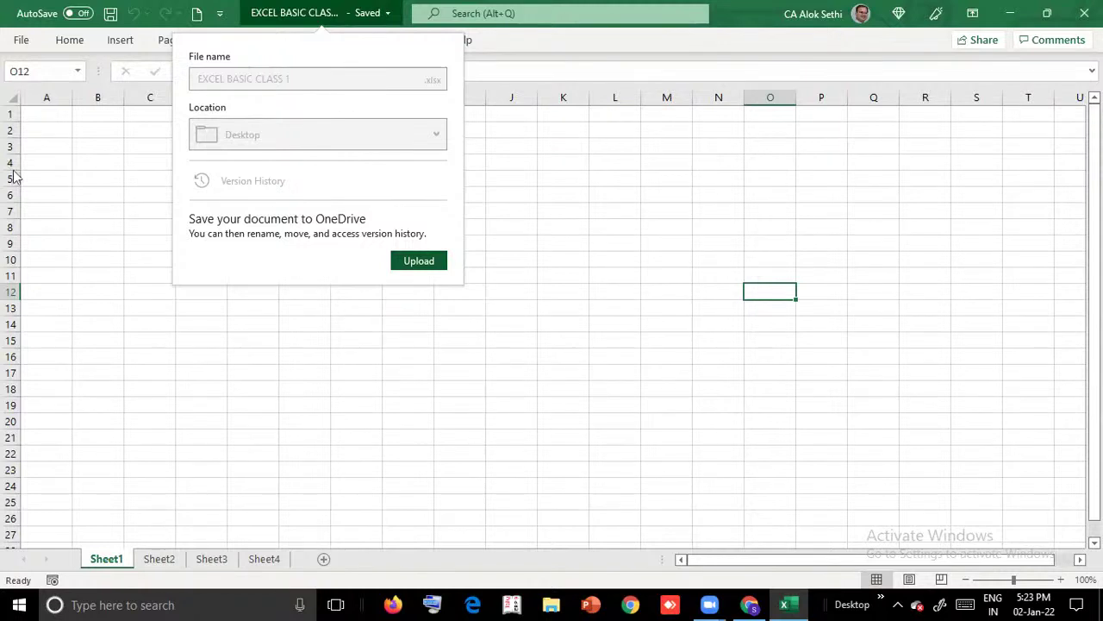
pyautogui.click(32, 65)
pyautogui.click(21, 42)
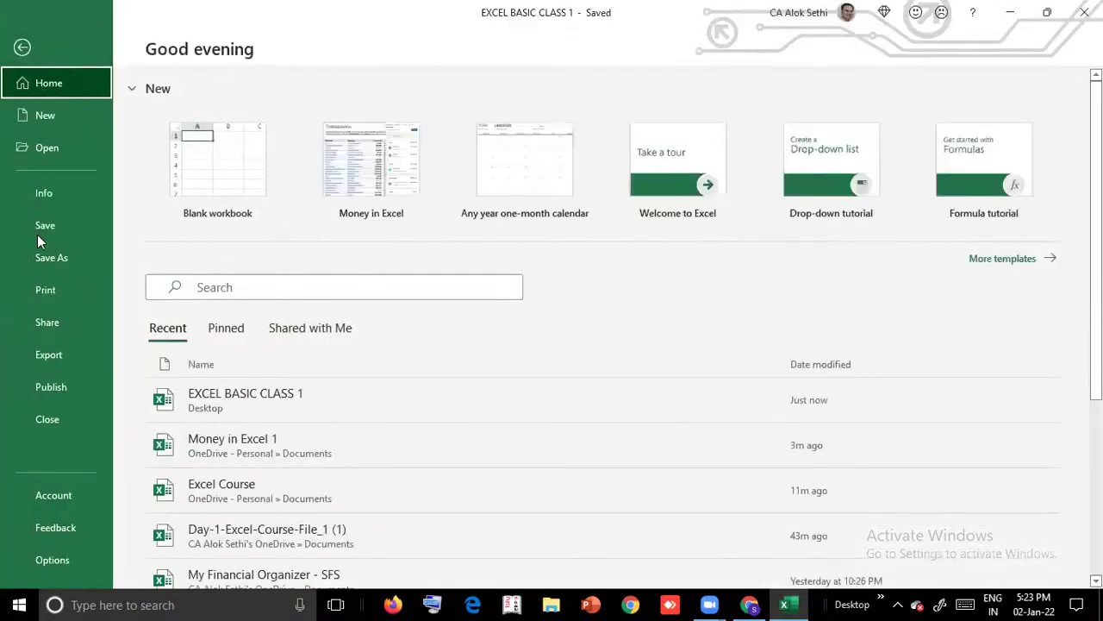
pyautogui.click(45, 262)
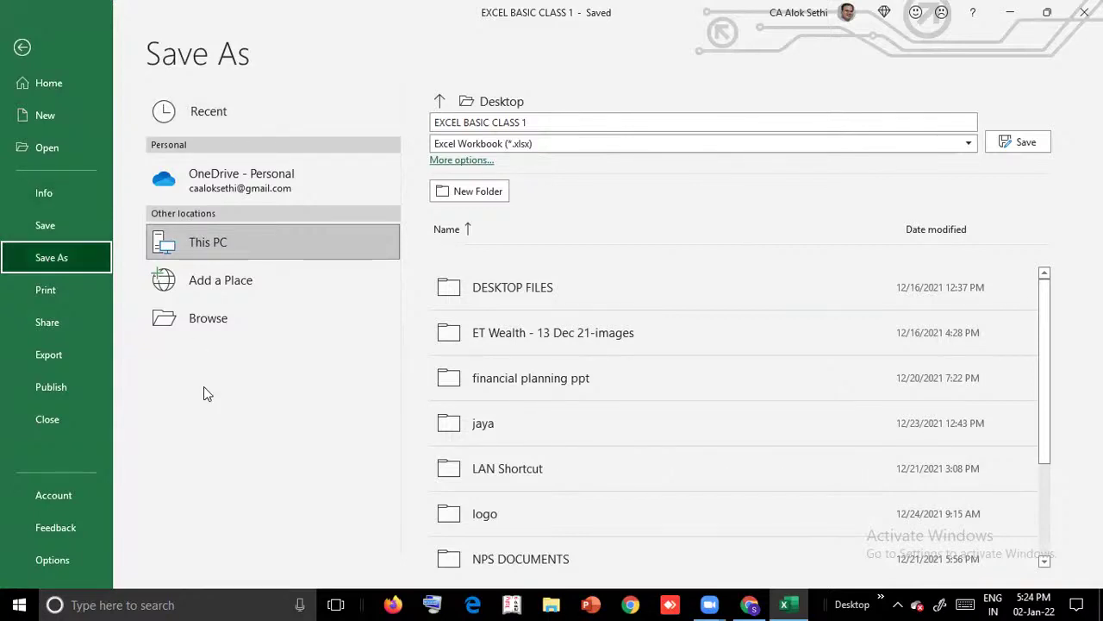
# Attempt saving EXCEL BASIC CLASS 1 as PDF (*.pdf) and dismiss both error messages
pyautogui.click(593, 143)
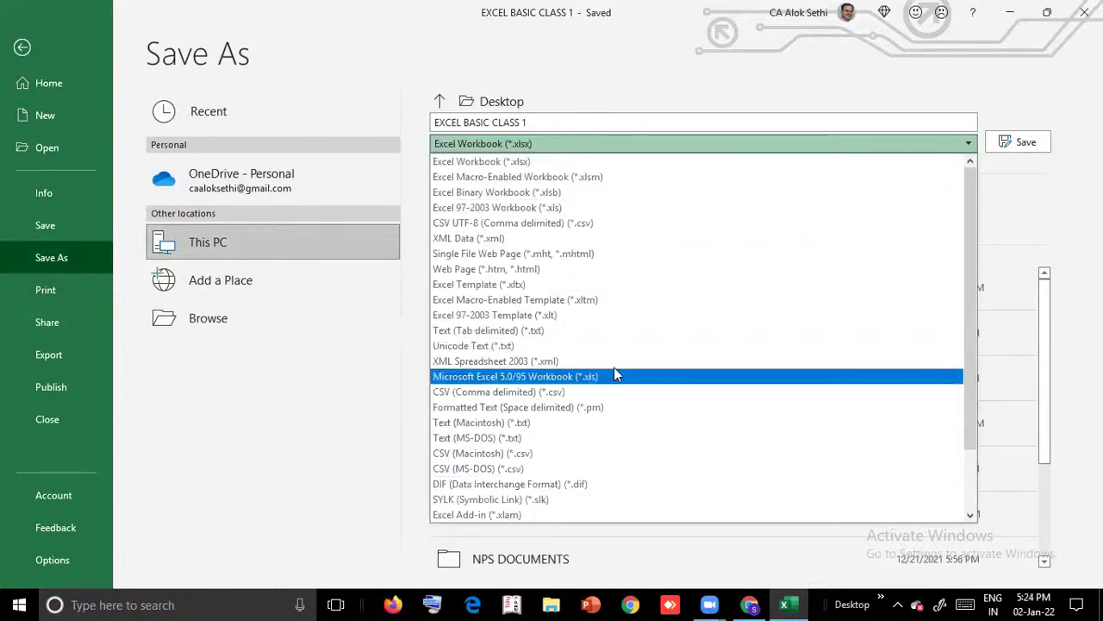
pyautogui.scroll(-1, 596, 452)
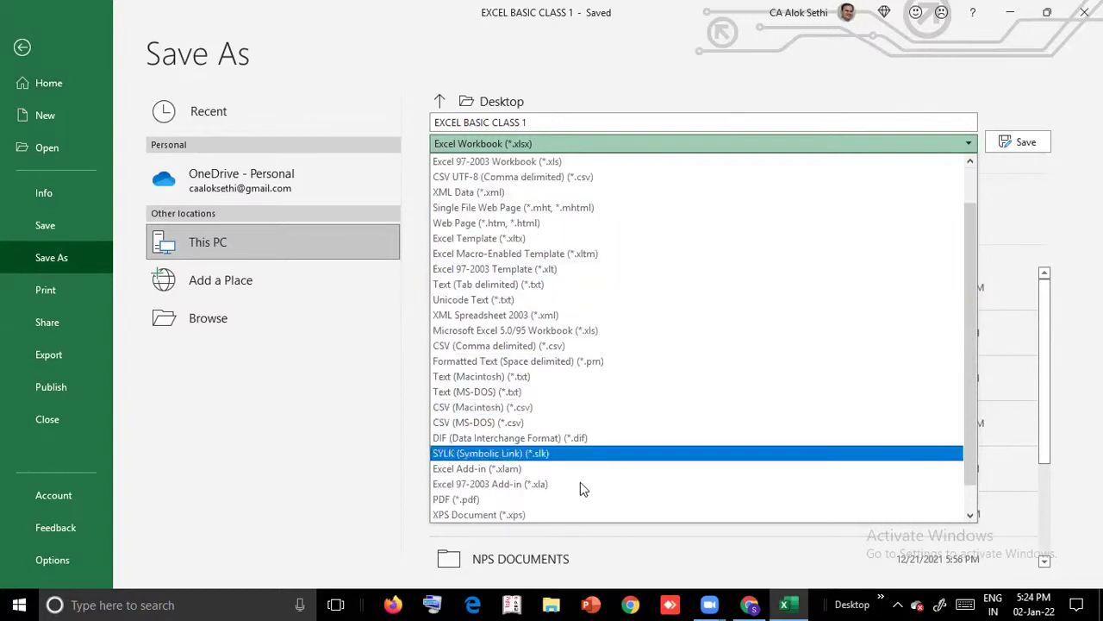
pyautogui.click(552, 502)
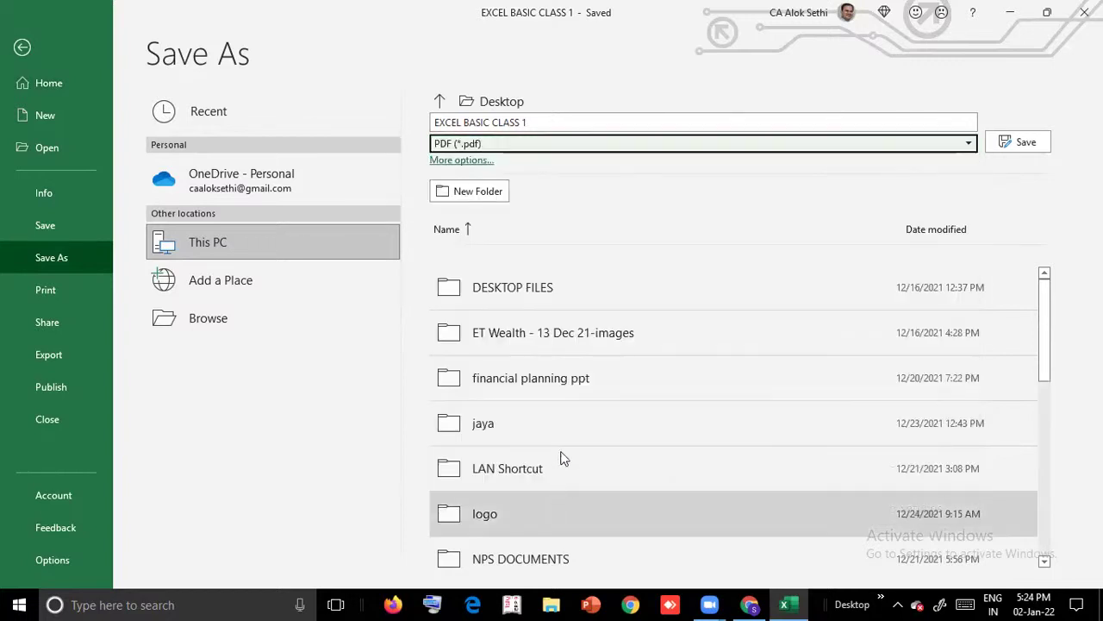
pyautogui.click(1012, 145)
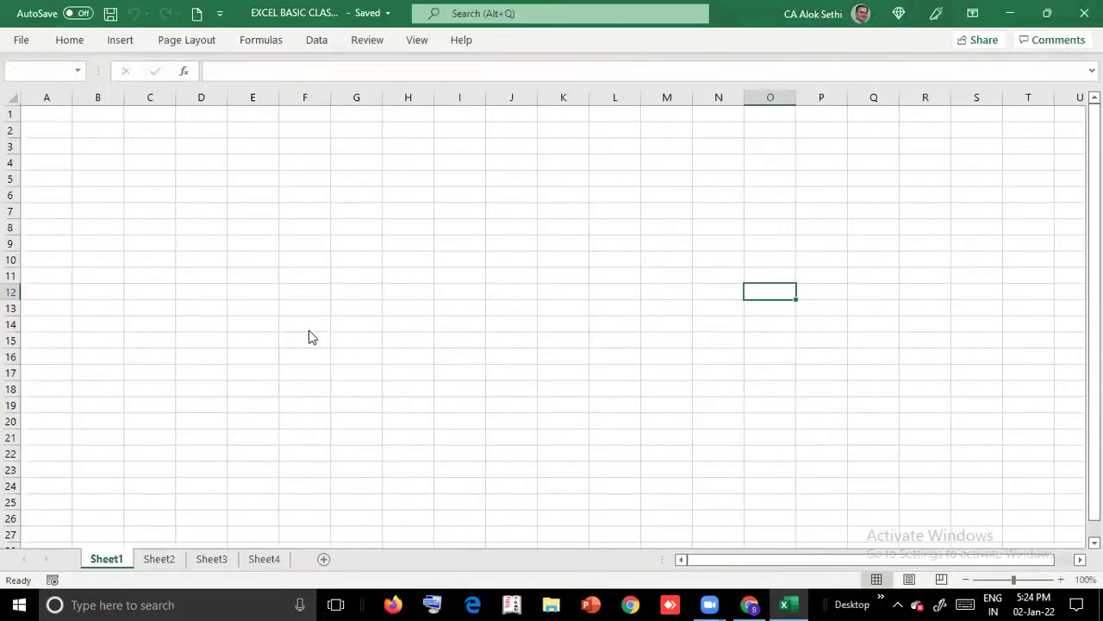
pyautogui.click(521, 373)
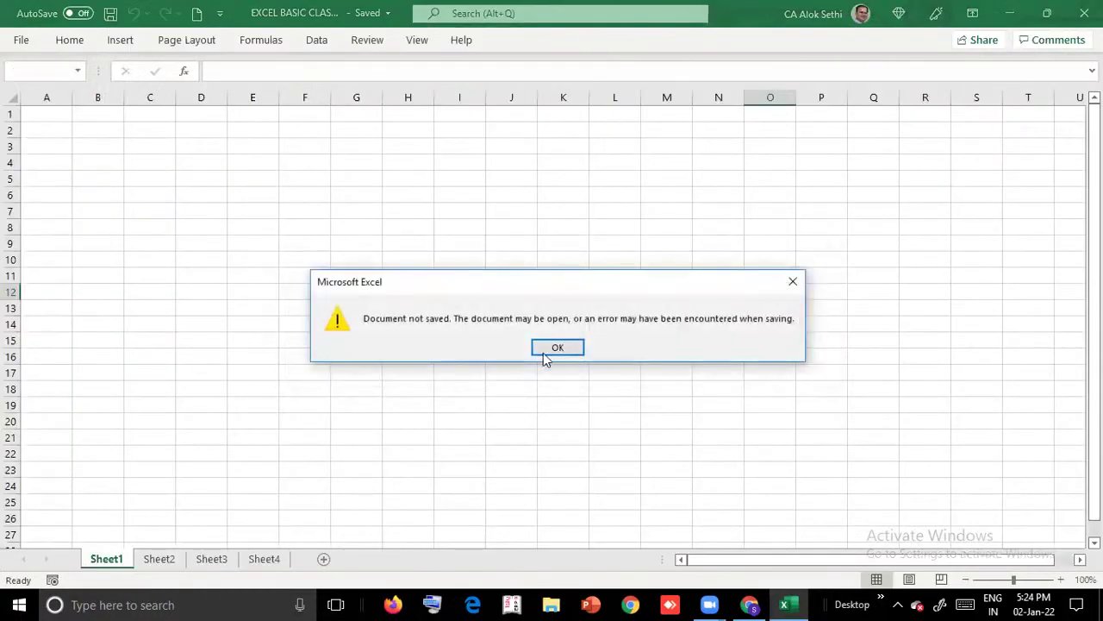
pyautogui.click(548, 346)
# Select E7 and choose PDF as the file type on the Save As page
pyautogui.click(262, 212)
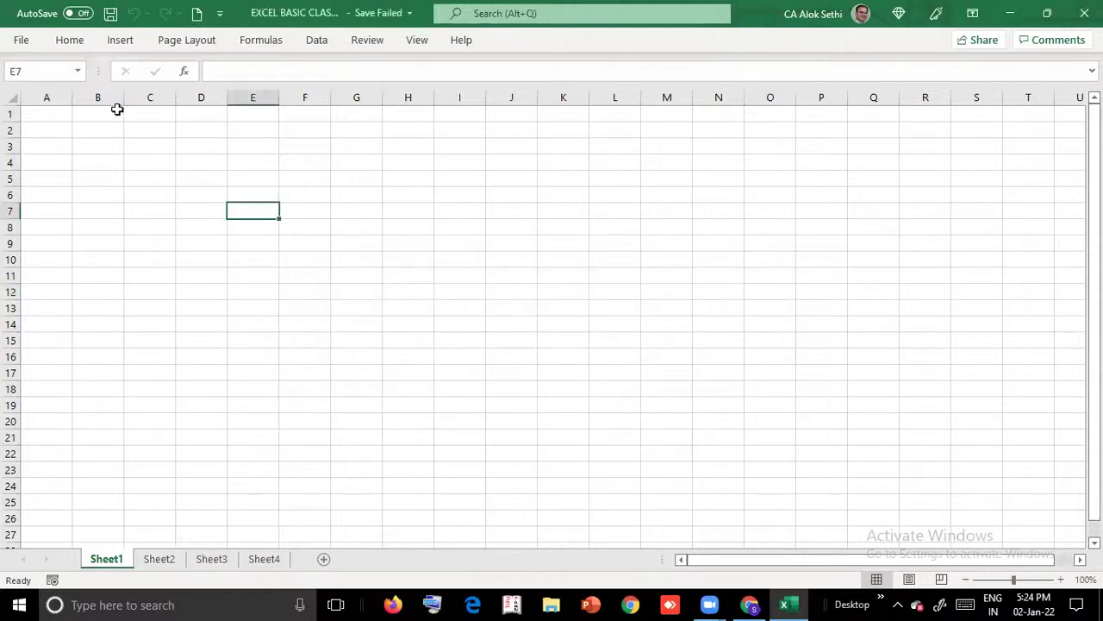
pyautogui.click(22, 40)
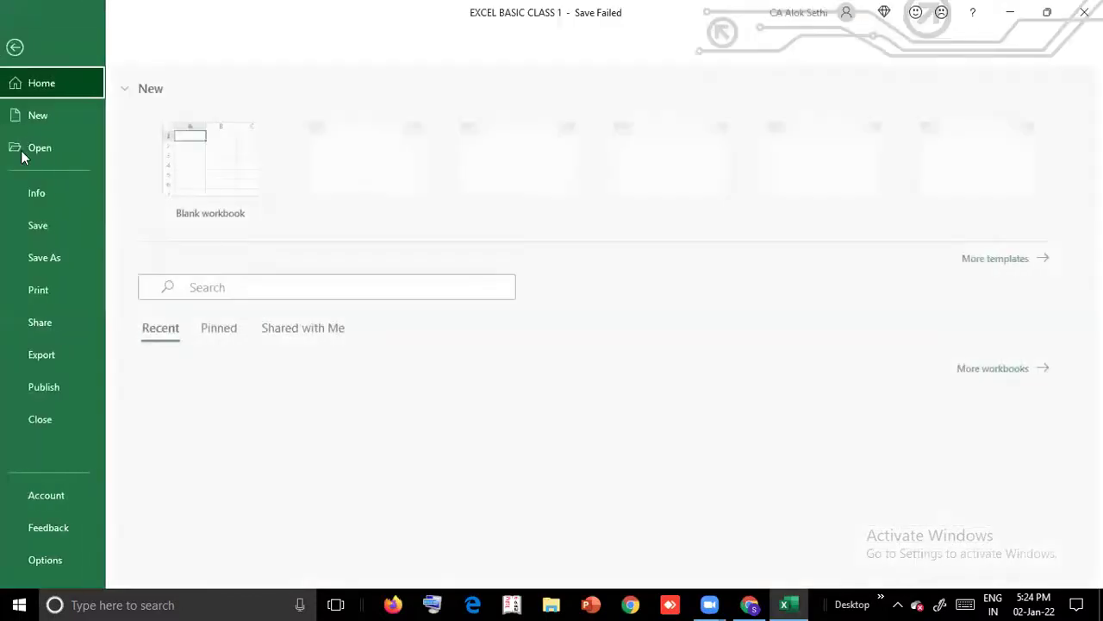
pyautogui.click(51, 267)
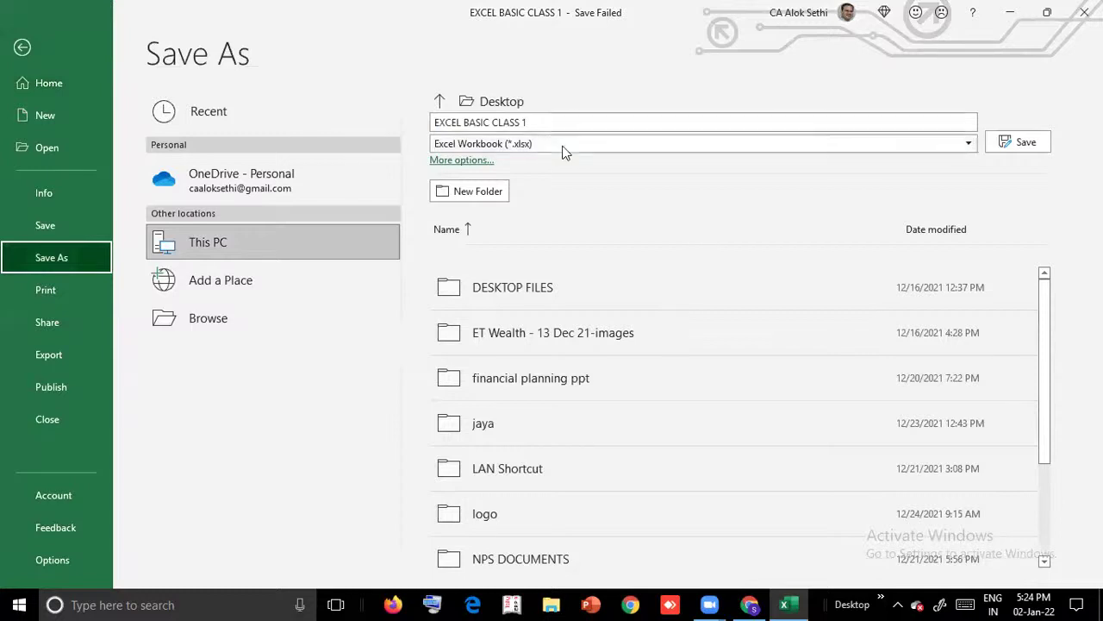
pyautogui.click(564, 144)
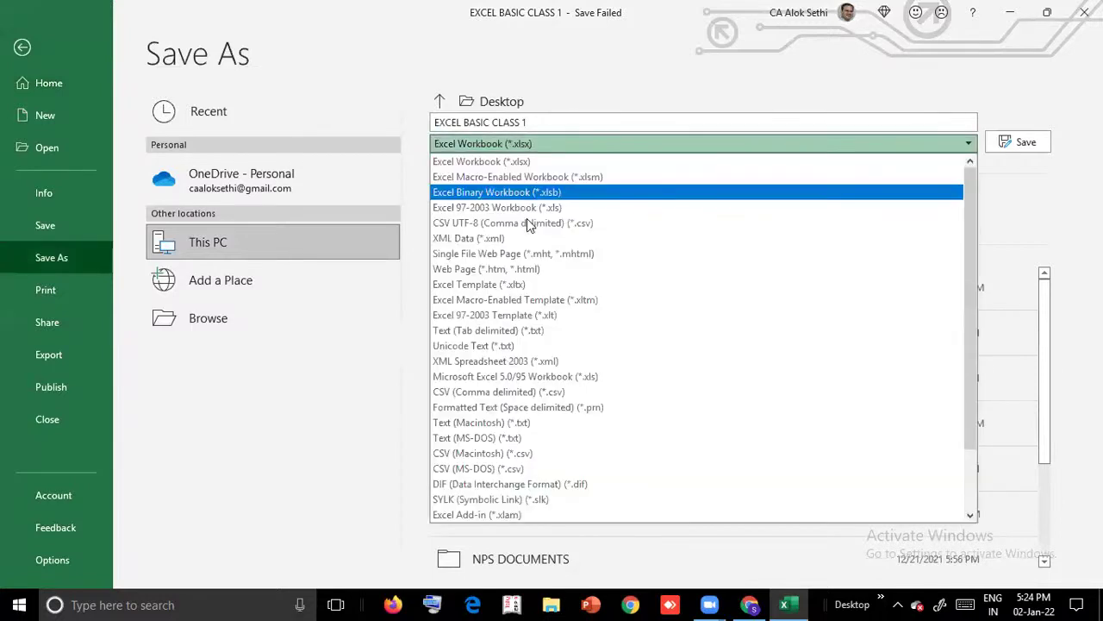
pyautogui.scroll(-1, 499, 465)
pyautogui.click(499, 496)
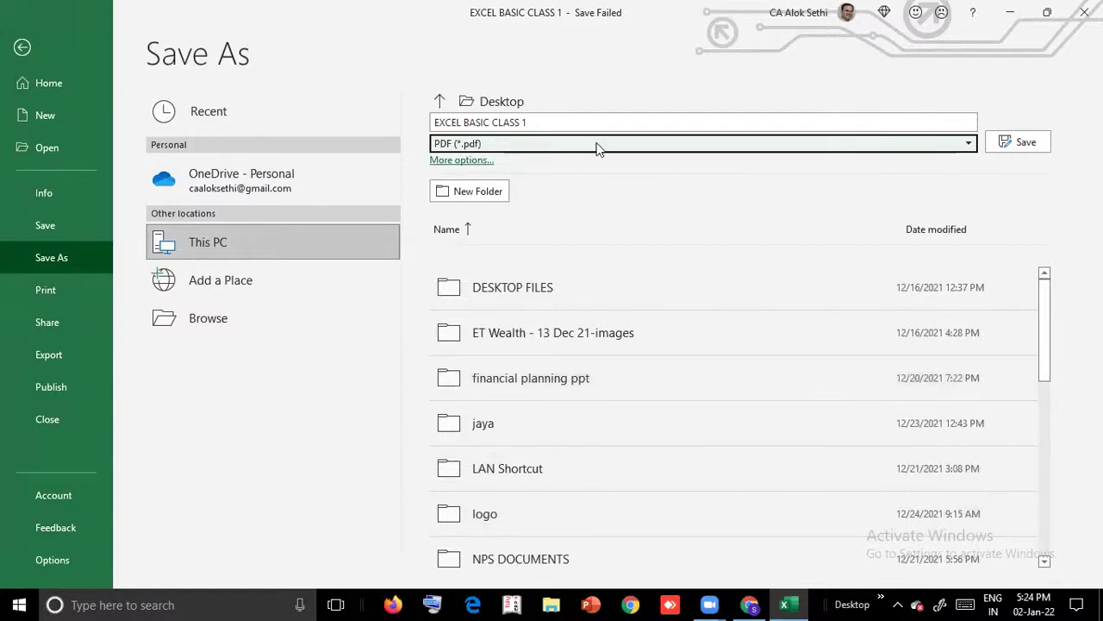
# Save the PDF to the Desktop under the same name and dismiss the nothing-to-print and not-saved errors
pyautogui.click(557, 120)
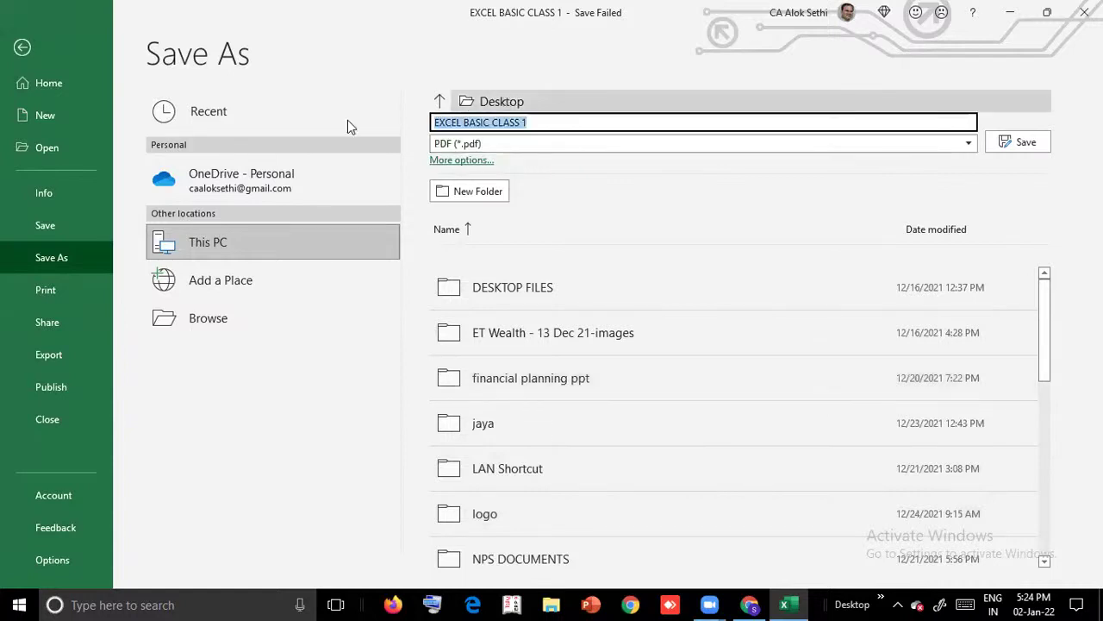
pyautogui.click(196, 320)
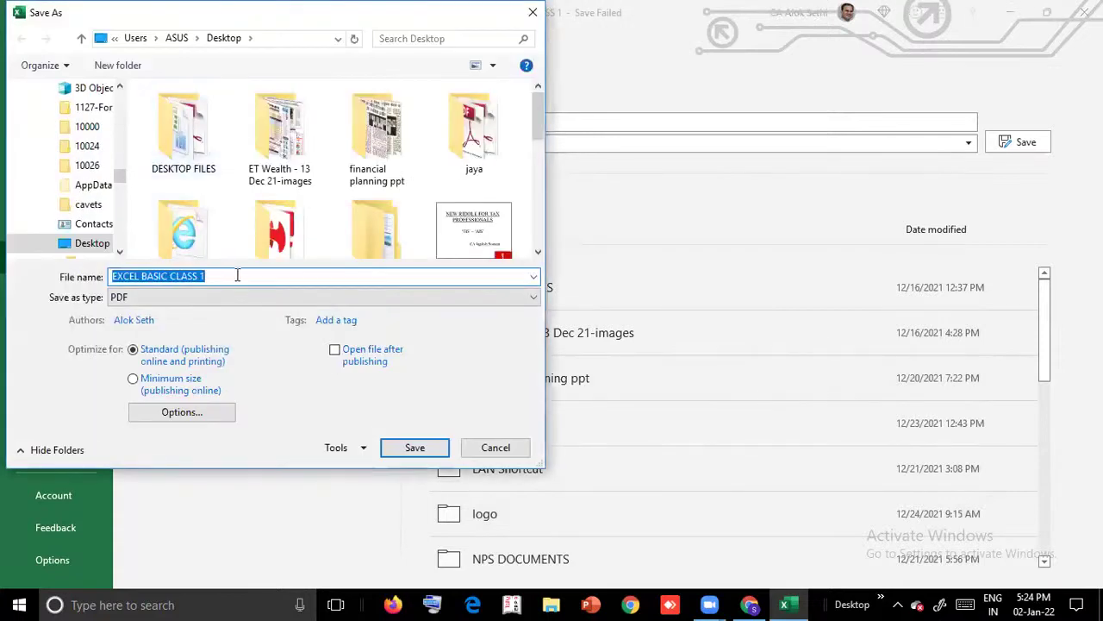
pyautogui.click(238, 275)
pyautogui.click(414, 448)
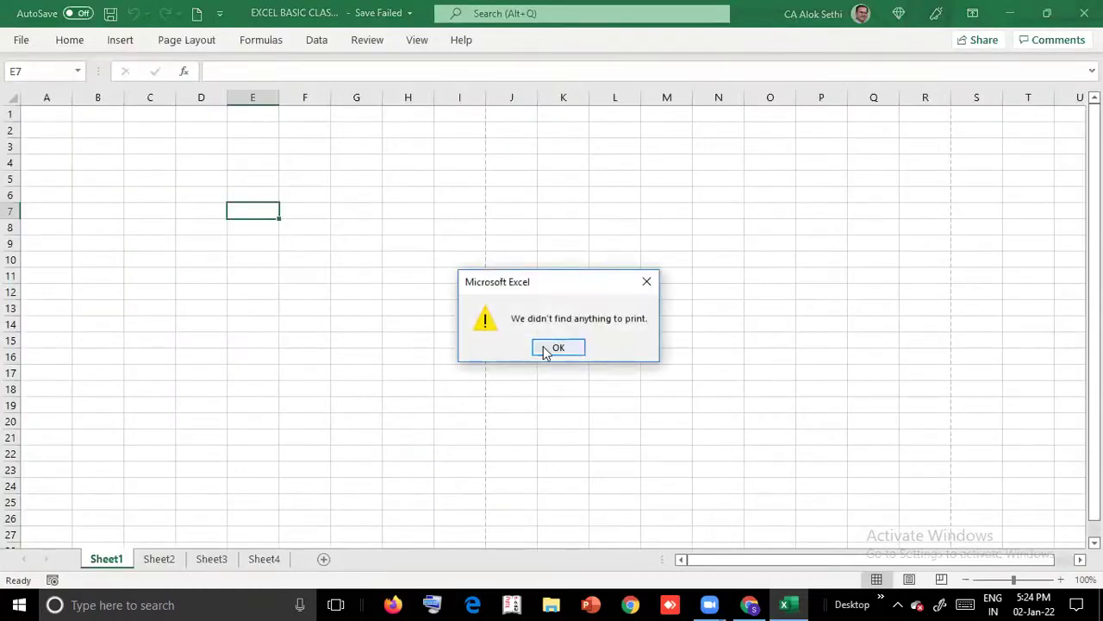
pyautogui.click(548, 348)
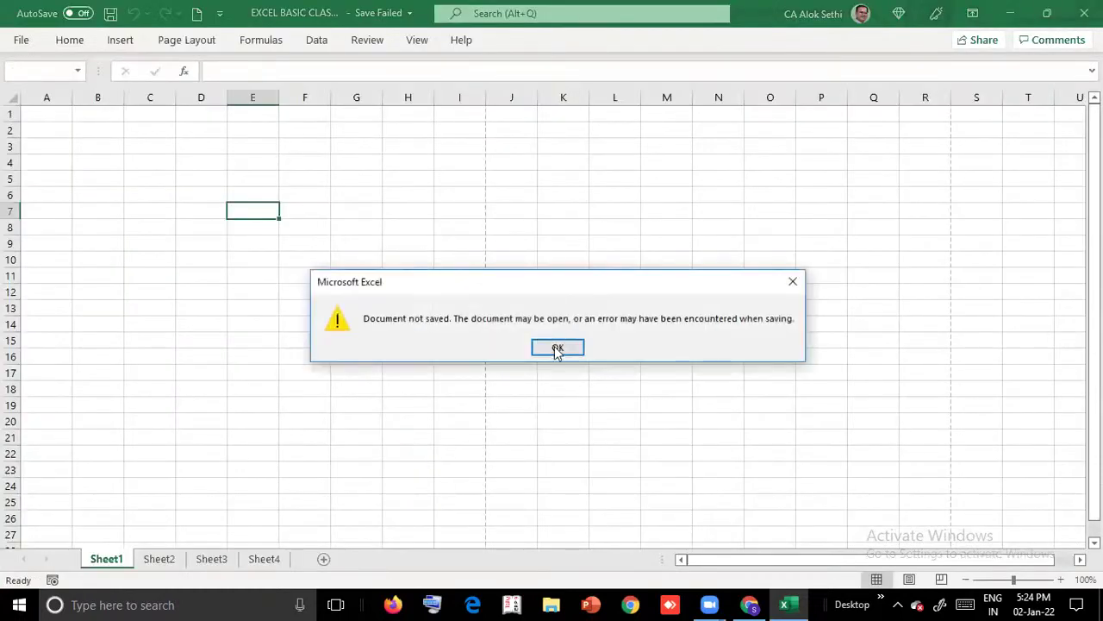
pyautogui.click(560, 347)
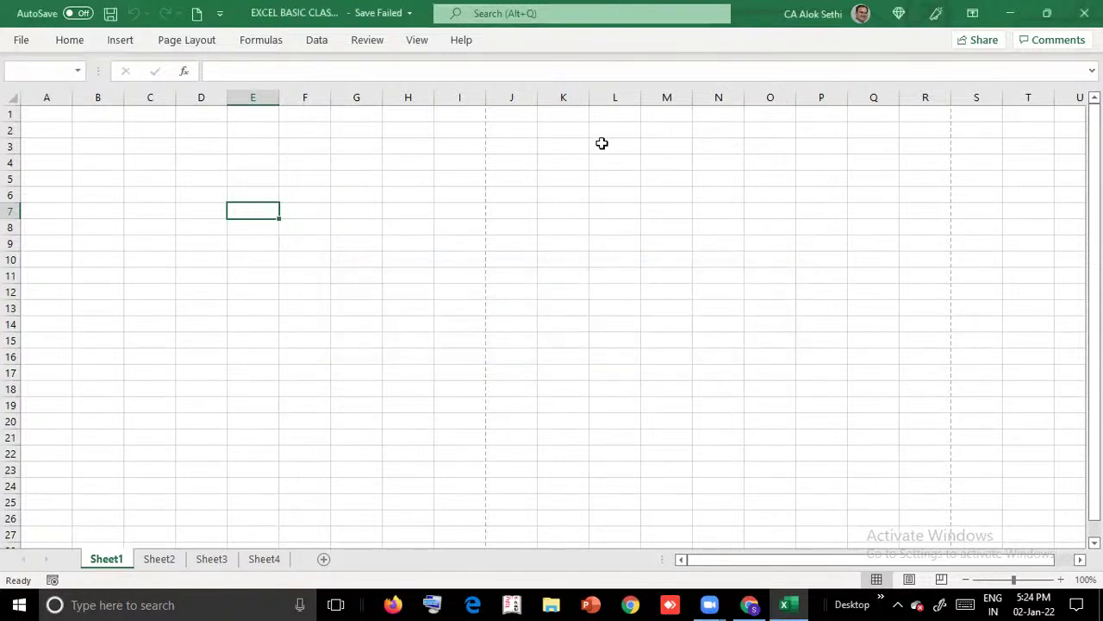
pyautogui.click(495, 305)
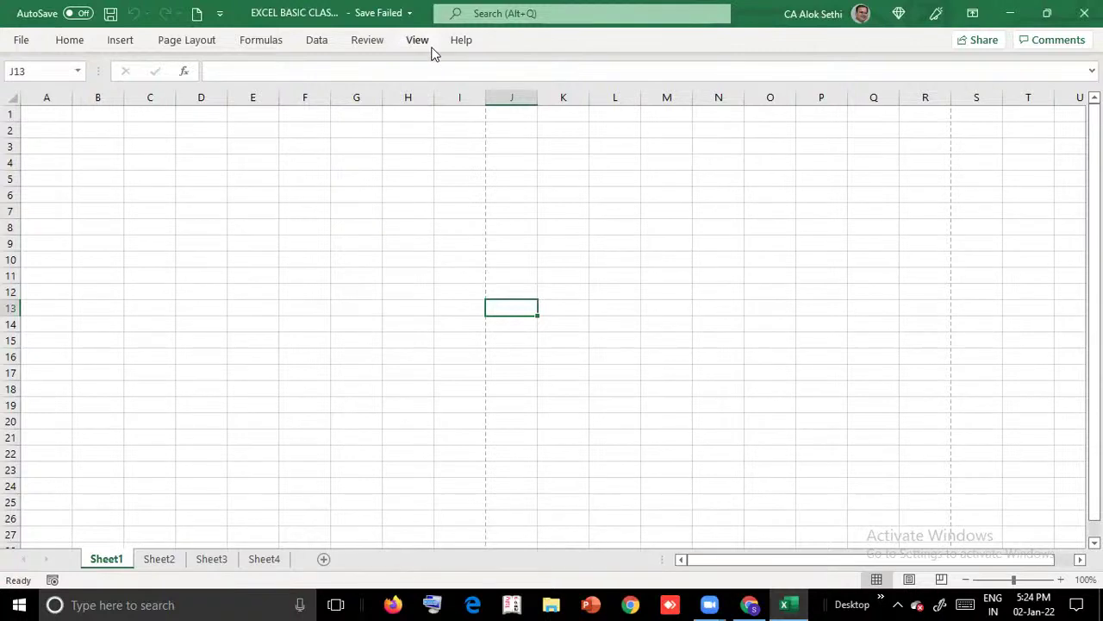
# Open the print settings and select Microsoft Print to PDF as the printer
pyautogui.click(376, 11)
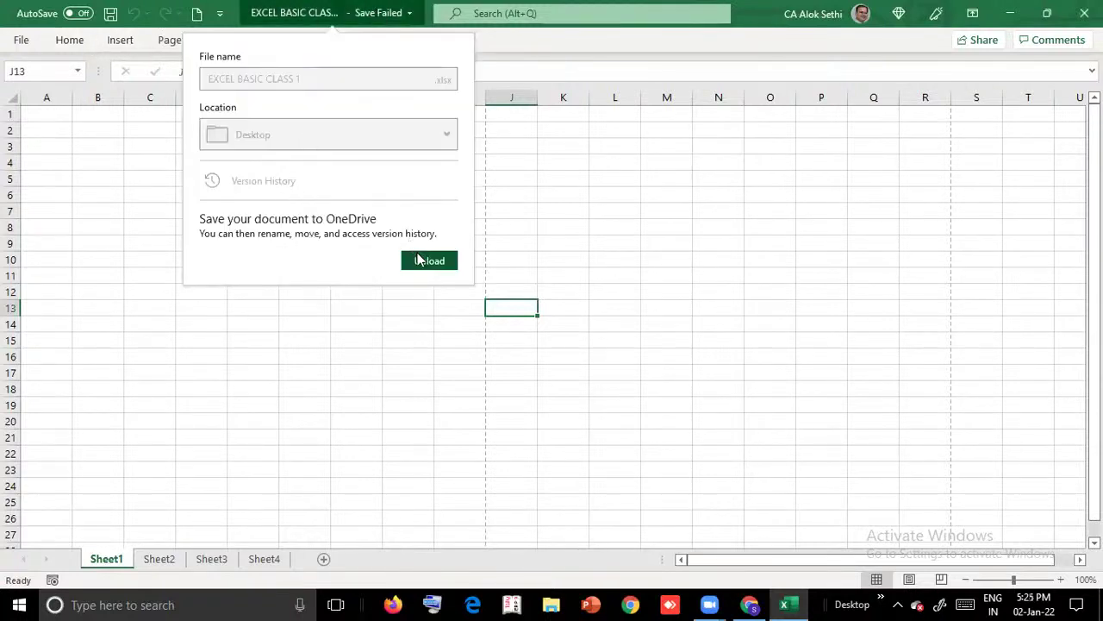
pyautogui.click(332, 323)
pyautogui.click(266, 340)
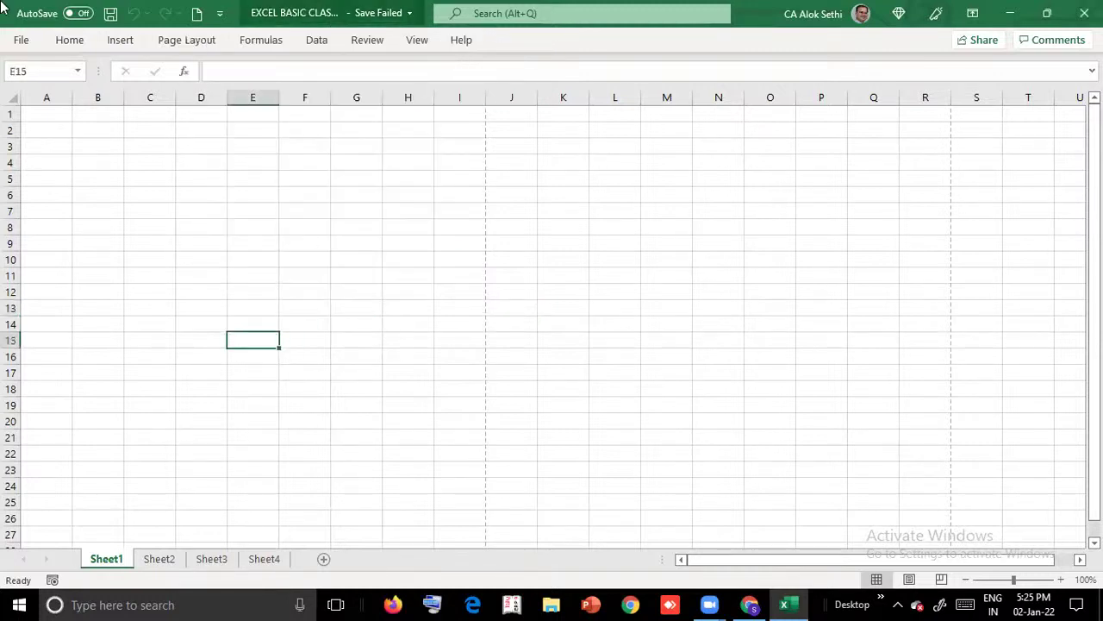
pyautogui.click(21, 41)
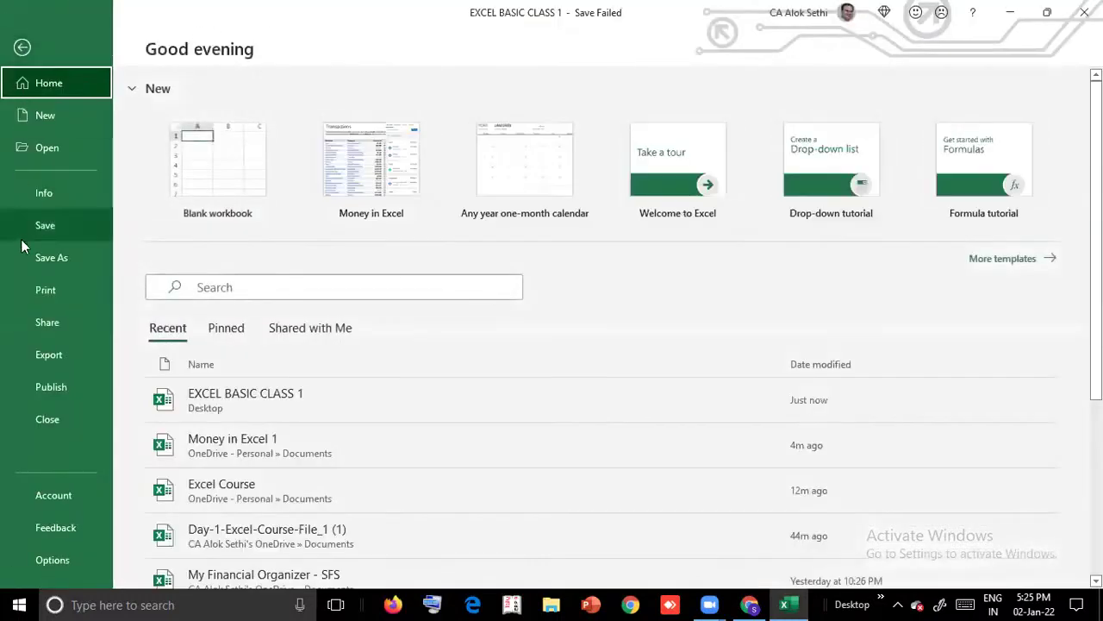
pyautogui.click(44, 299)
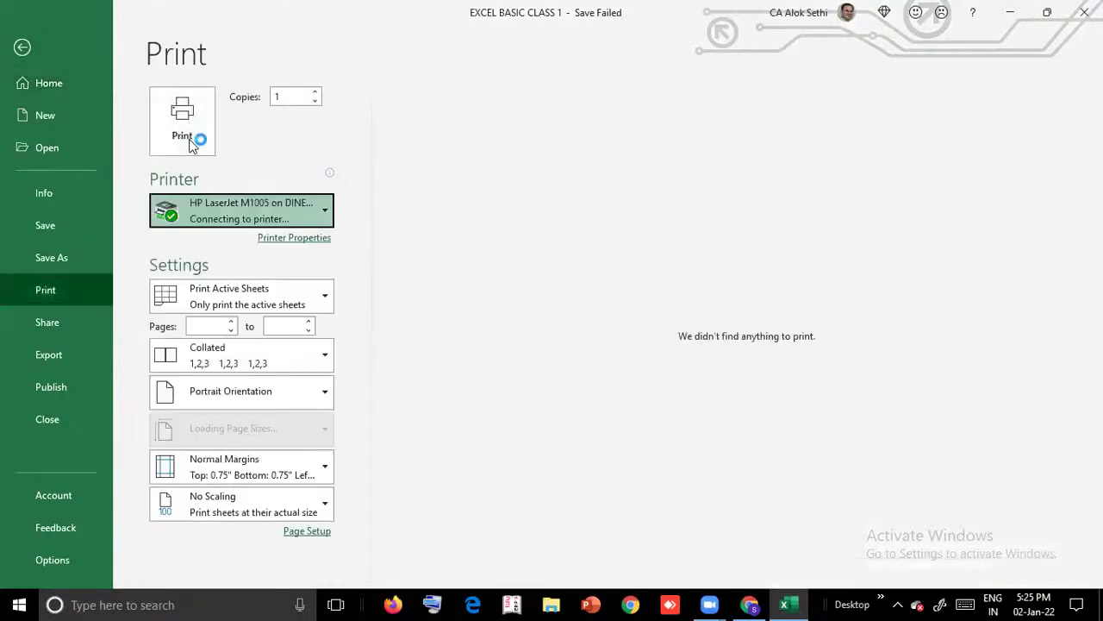
pyautogui.click(228, 211)
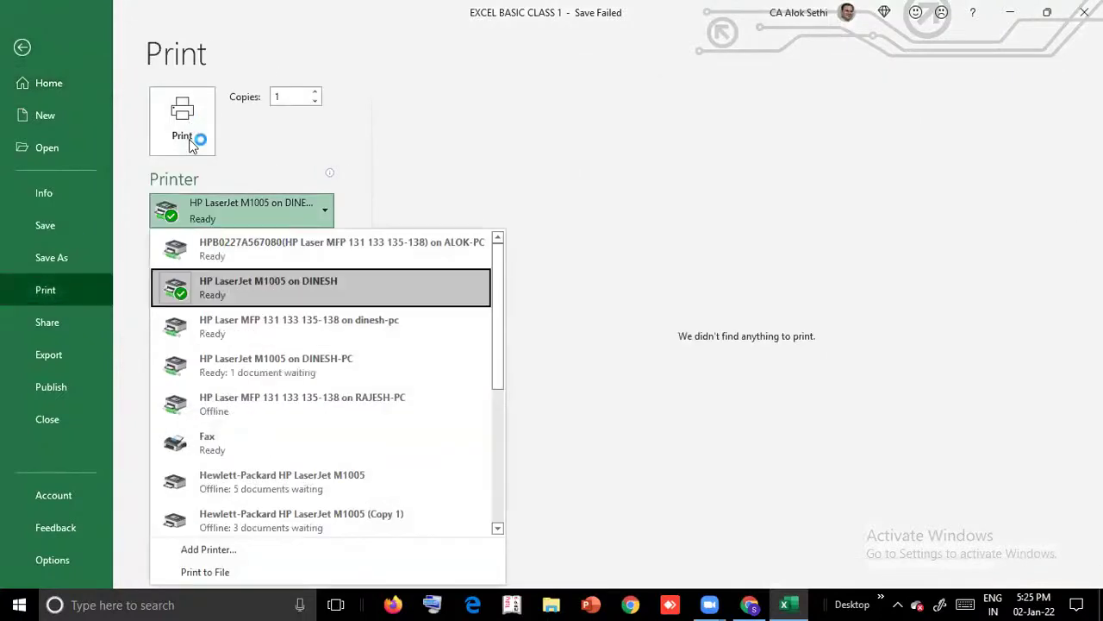
pyautogui.scroll(-3, 233, 483)
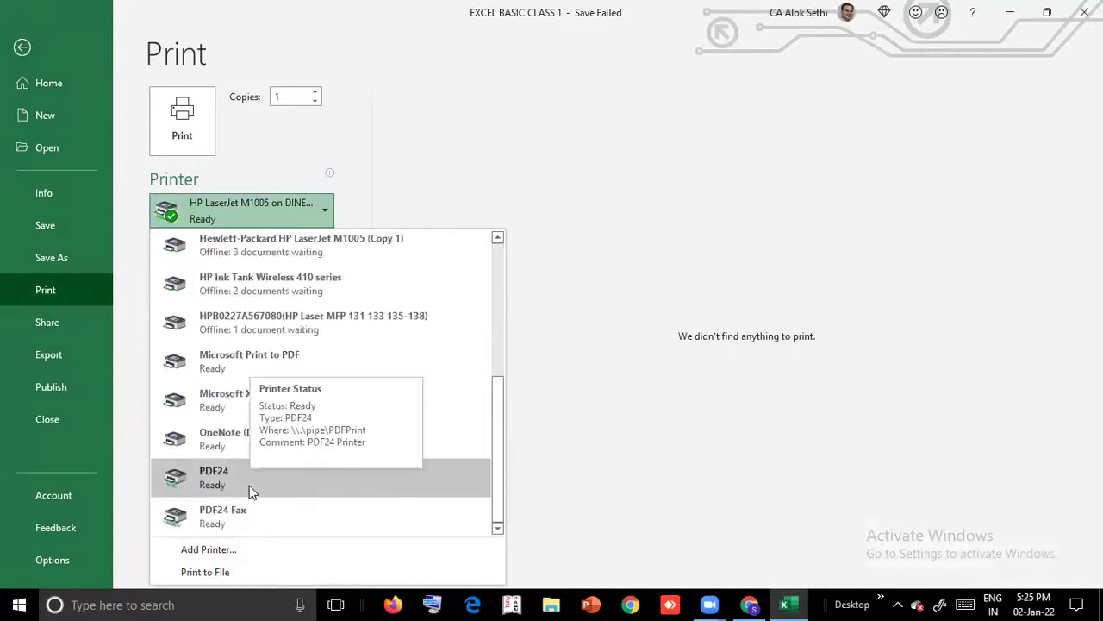
pyautogui.click(238, 357)
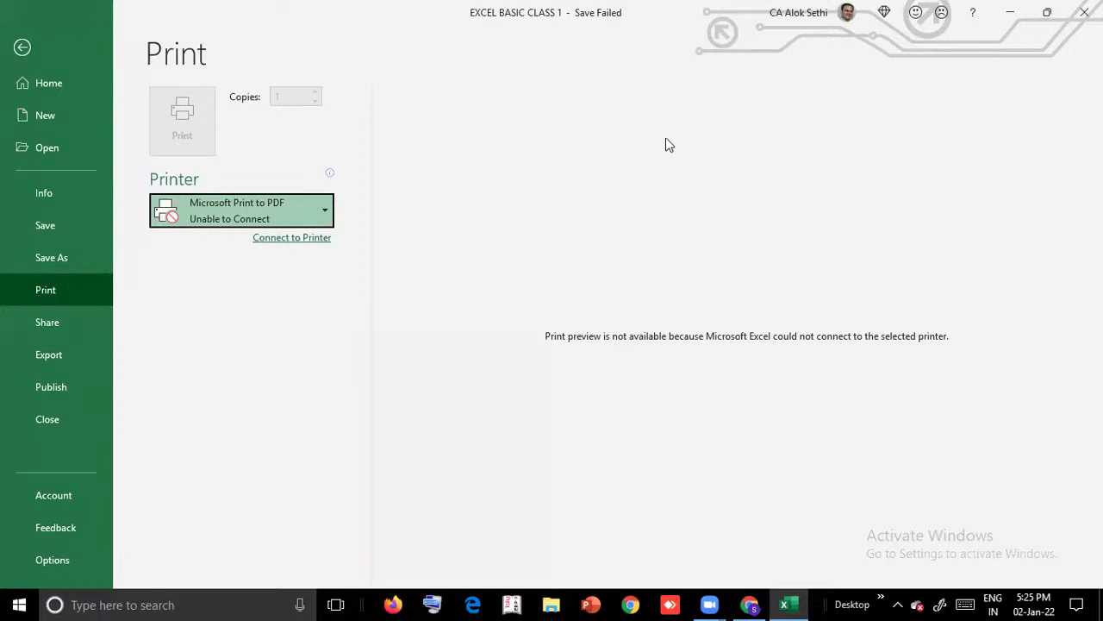
# Switch the printer to PDF24, print the sheet, and dismiss the print-failure error
pyautogui.click(245, 211)
pyautogui.scroll(-1, 231, 446)
pyautogui.scroll(2, 233, 441)
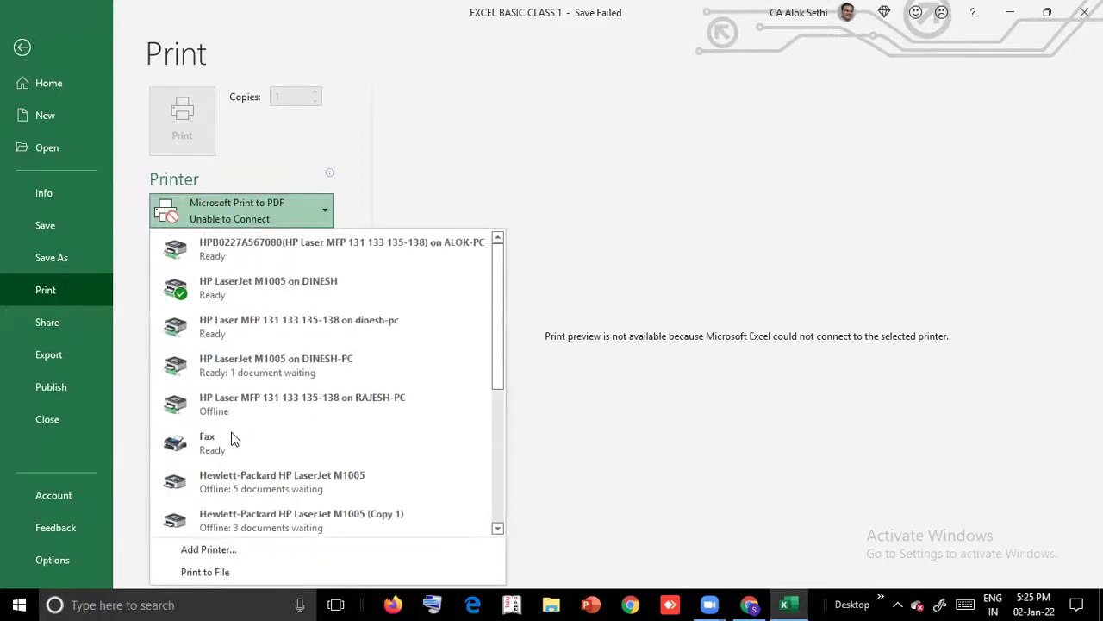
pyautogui.scroll(-3, 233, 444)
pyautogui.click(231, 478)
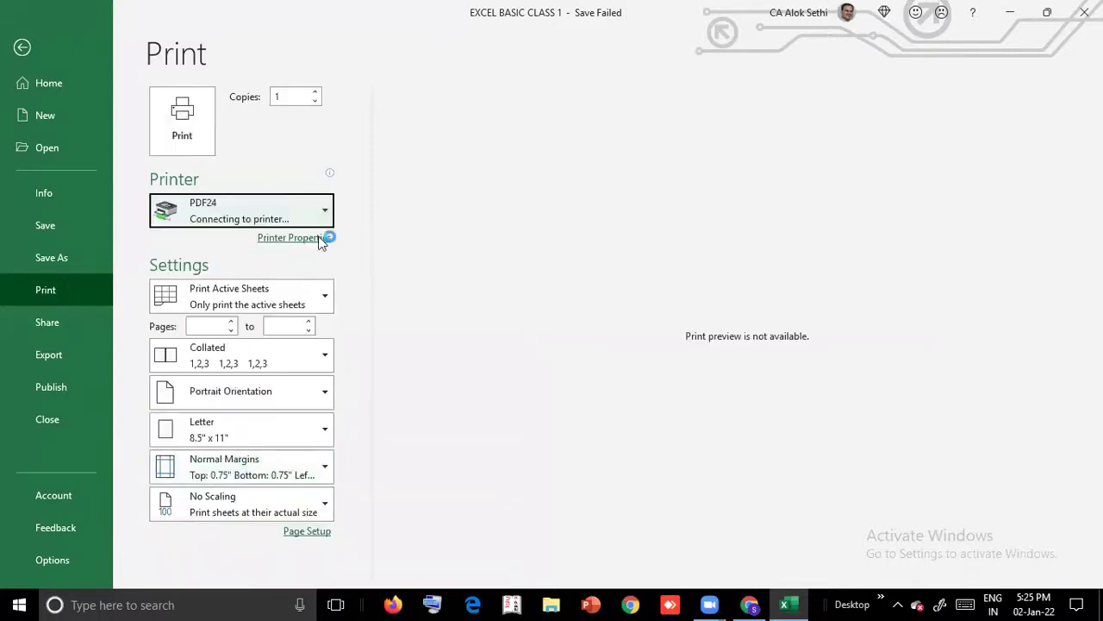
pyautogui.click(193, 142)
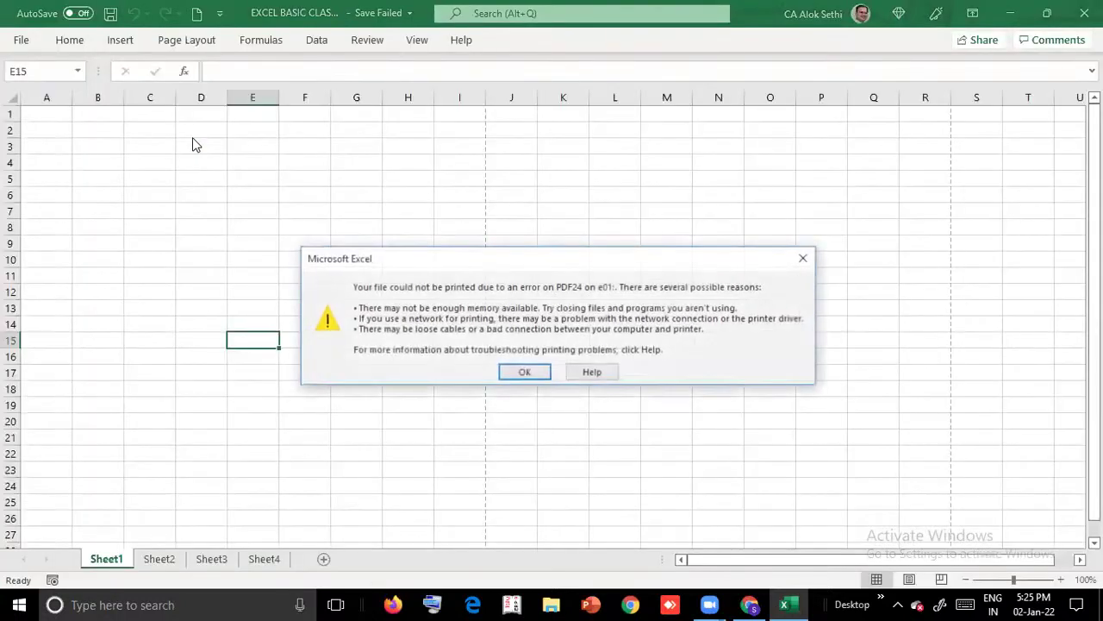
pyautogui.click(524, 372)
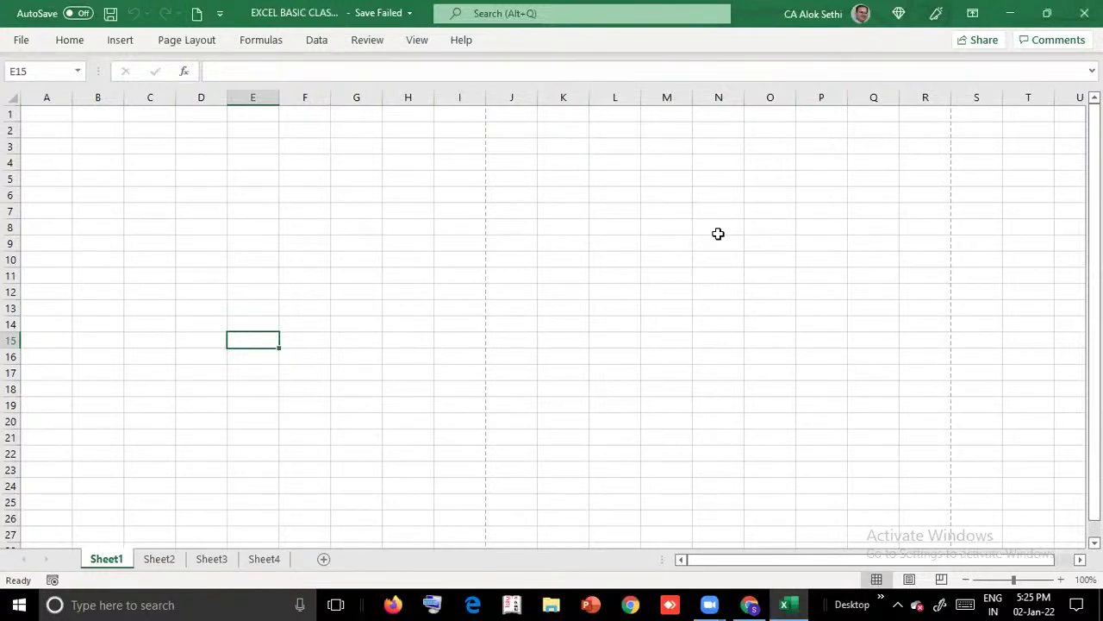
pyautogui.click(710, 604)
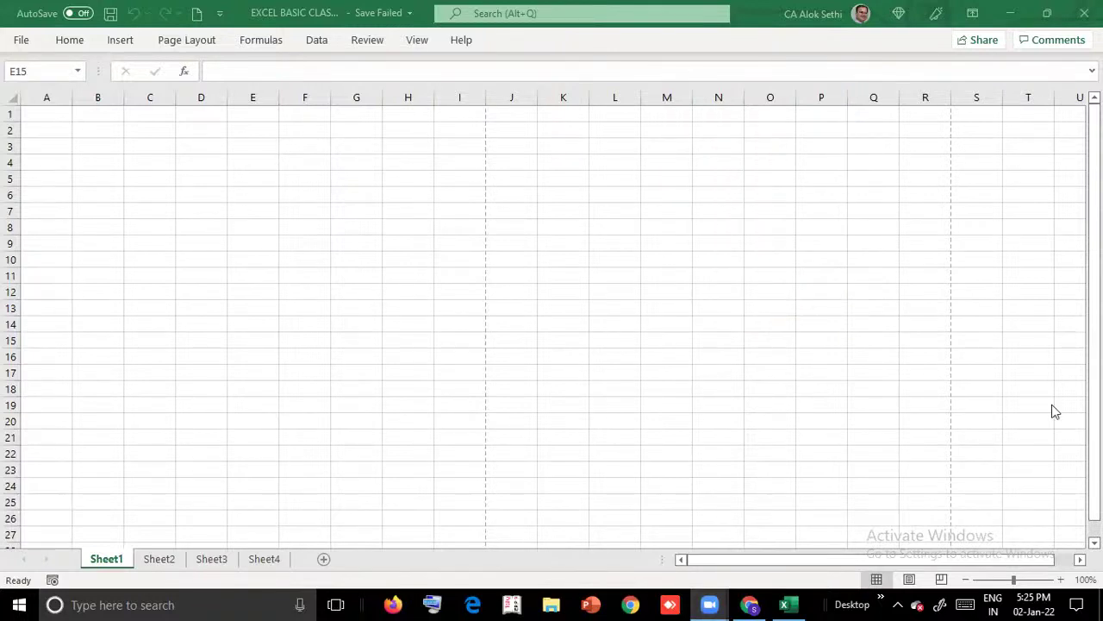
pyautogui.moveTo(700, 603)
pyautogui.click(306, 258)
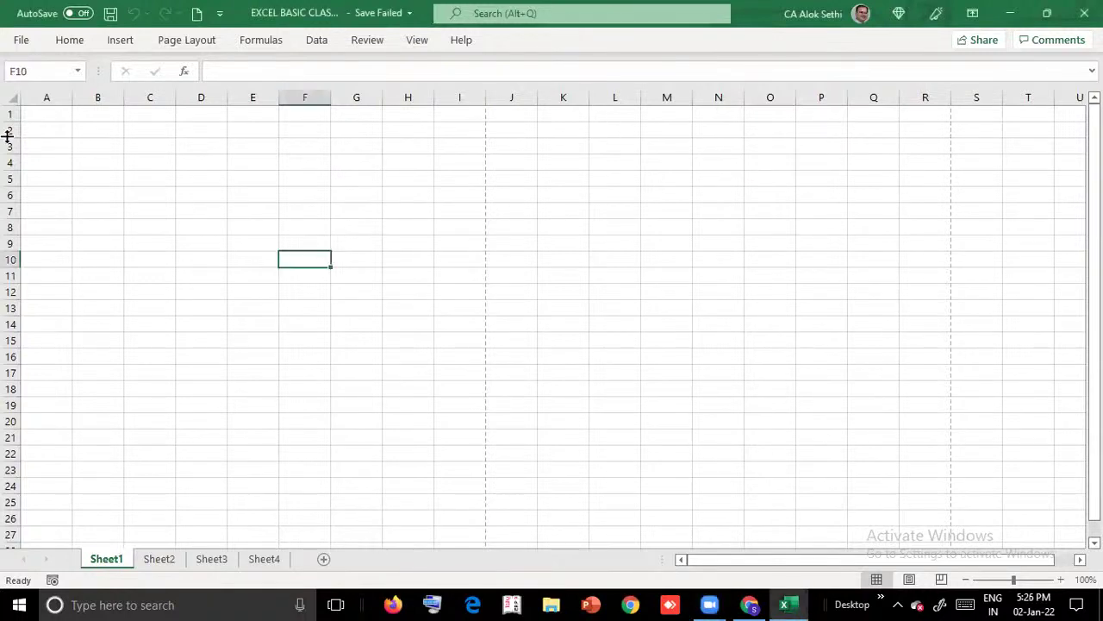
# Save the active sheet as CSV (Comma delimited), accepting the single-sheet warning
pyautogui.click(12, 41)
pyautogui.click(35, 255)
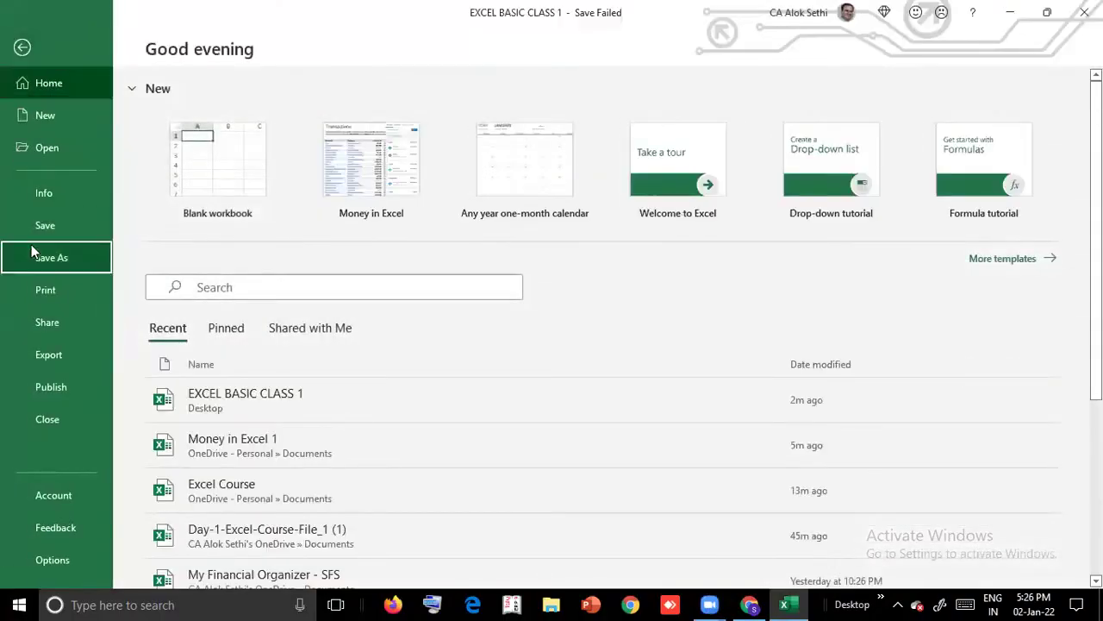
pyautogui.click(515, 143)
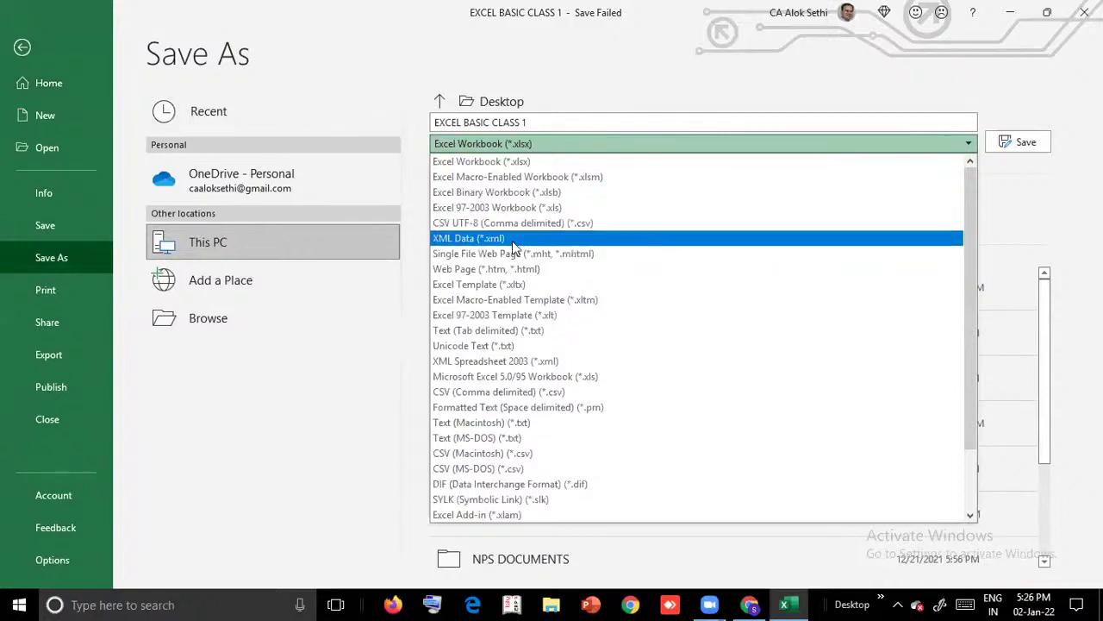
pyautogui.click(515, 395)
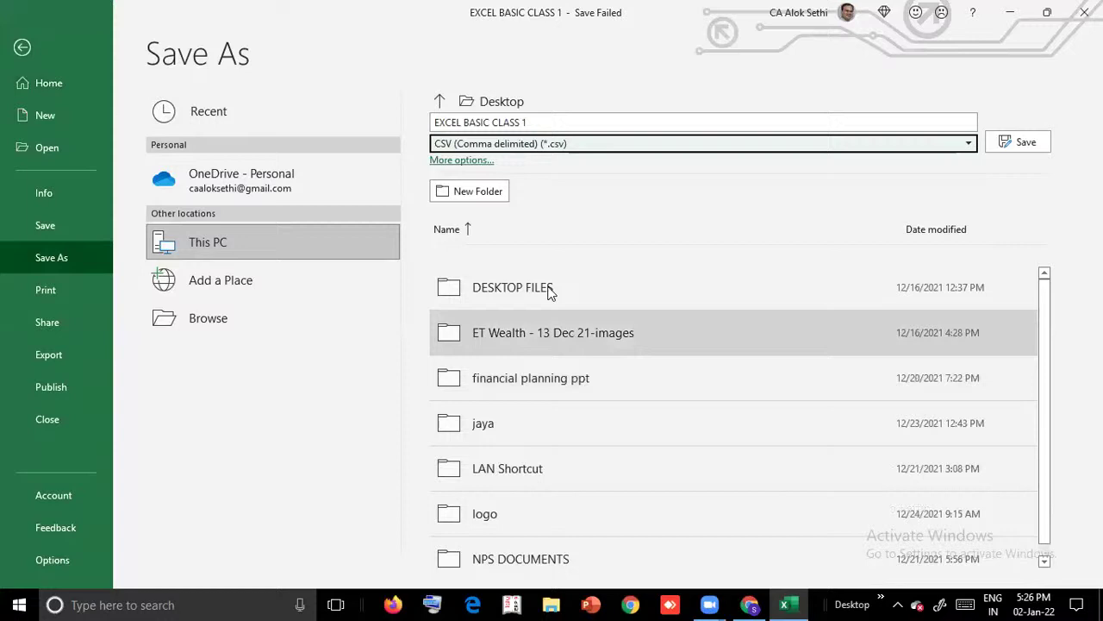
pyautogui.click(1042, 141)
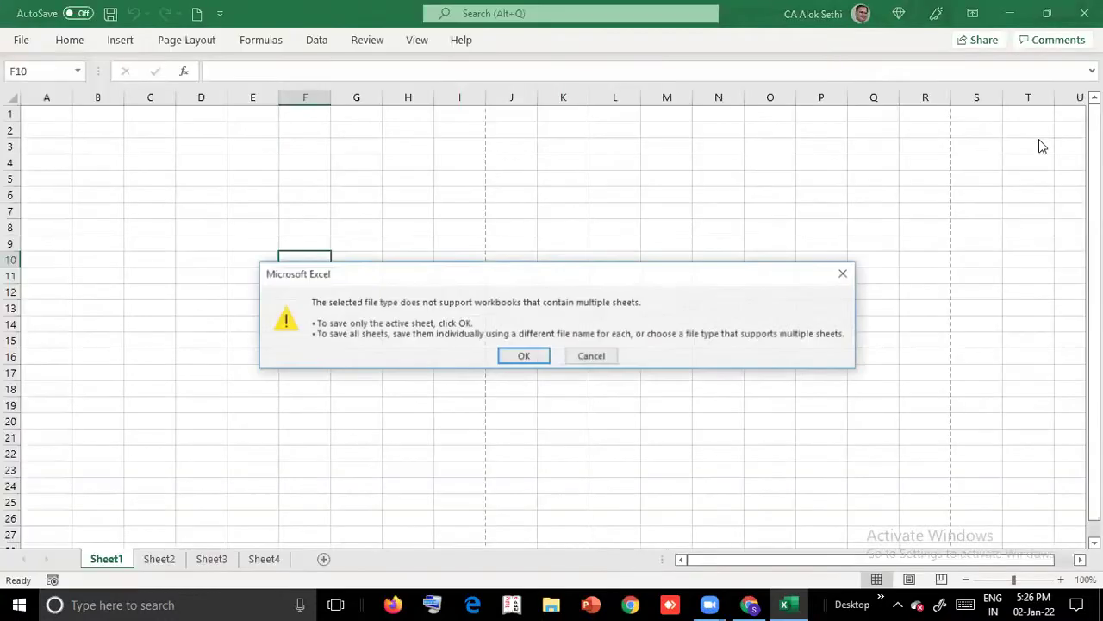
pyautogui.click(529, 357)
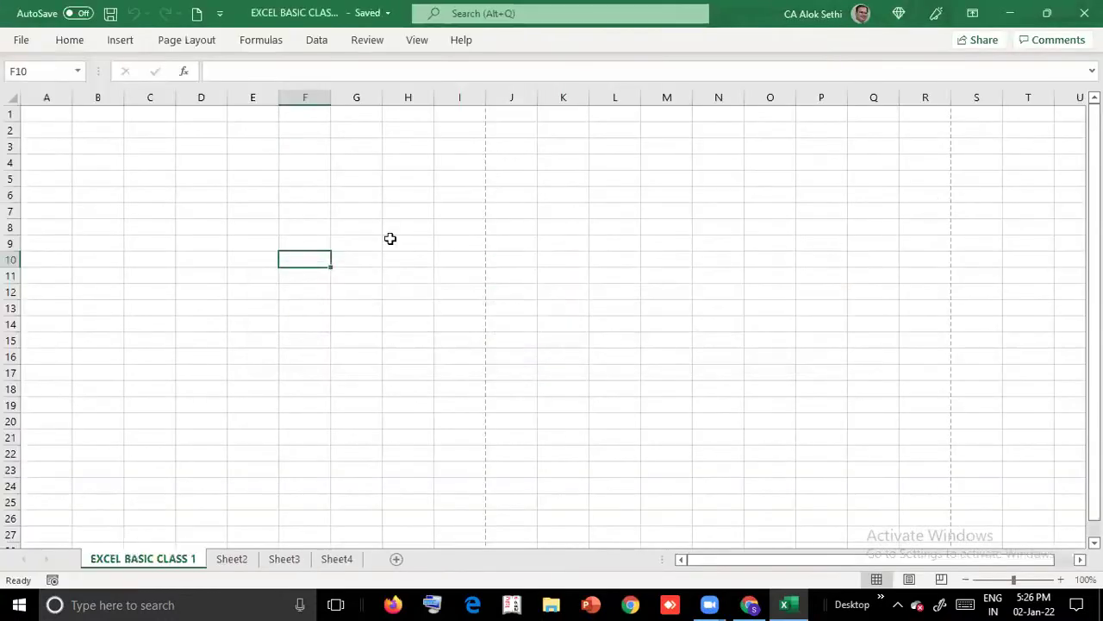
# Briefly show the ribbon, visit Sheet2, and select B8:B9 on the EXCEL BASIC CLASS 1 sheet
pyautogui.click(283, 134)
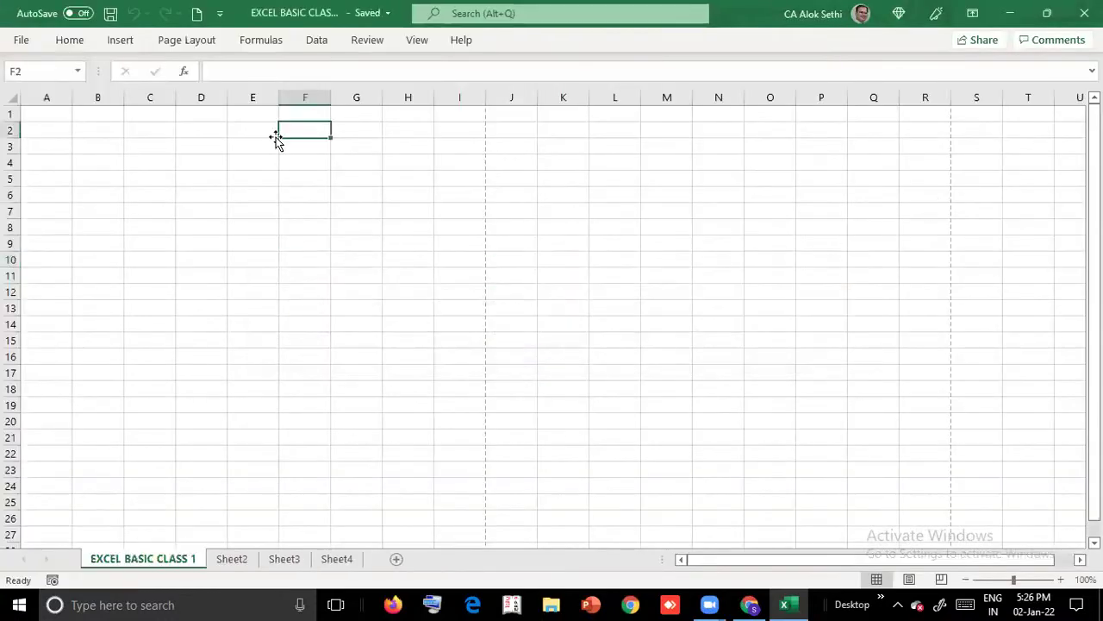
pyautogui.click(65, 40)
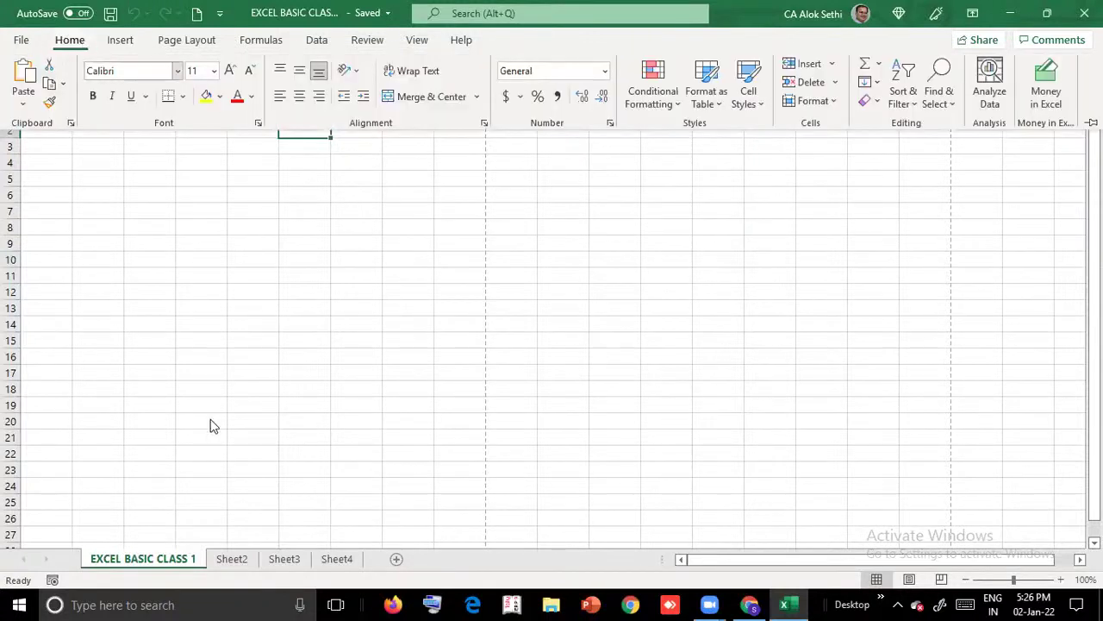
pyautogui.click(210, 419)
pyautogui.click(231, 562)
pyautogui.click(144, 561)
pyautogui.moveTo(91, 242); pyautogui.dragTo(93, 229)
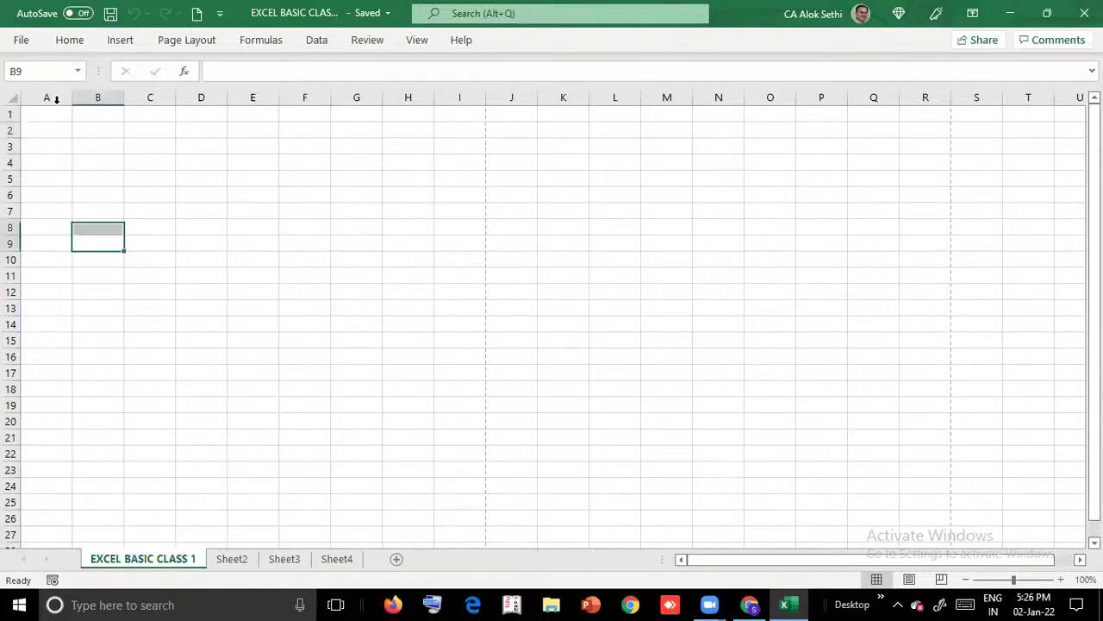
# Open Excel Options, cancel once, reopen it on General, and move the window slightly up-left
pyautogui.click(15, 39)
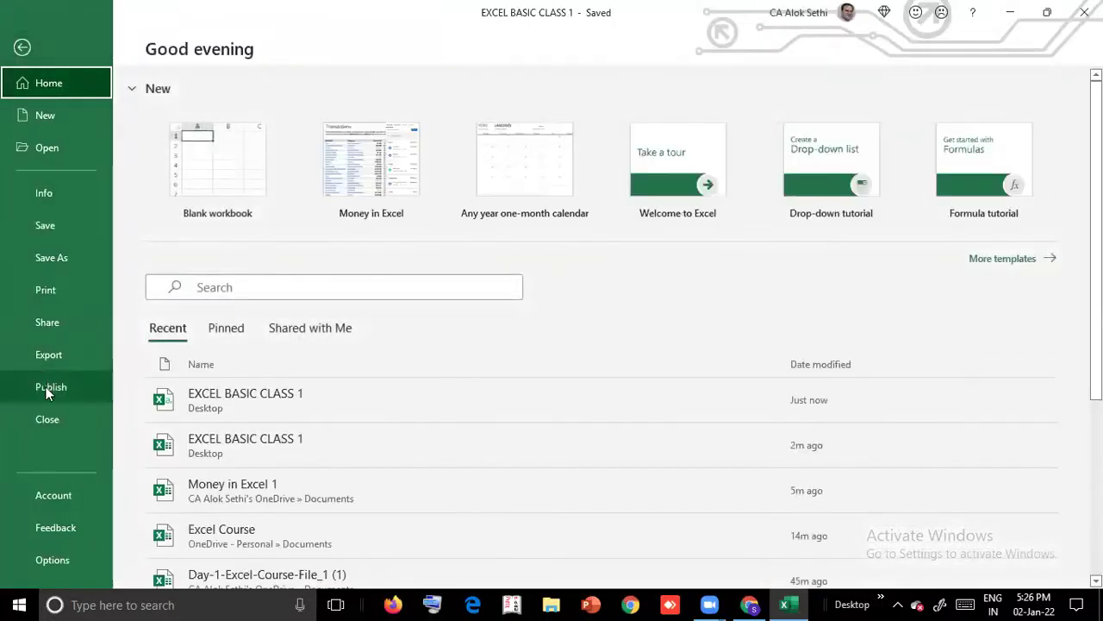
pyautogui.scroll(-1, 141, 451)
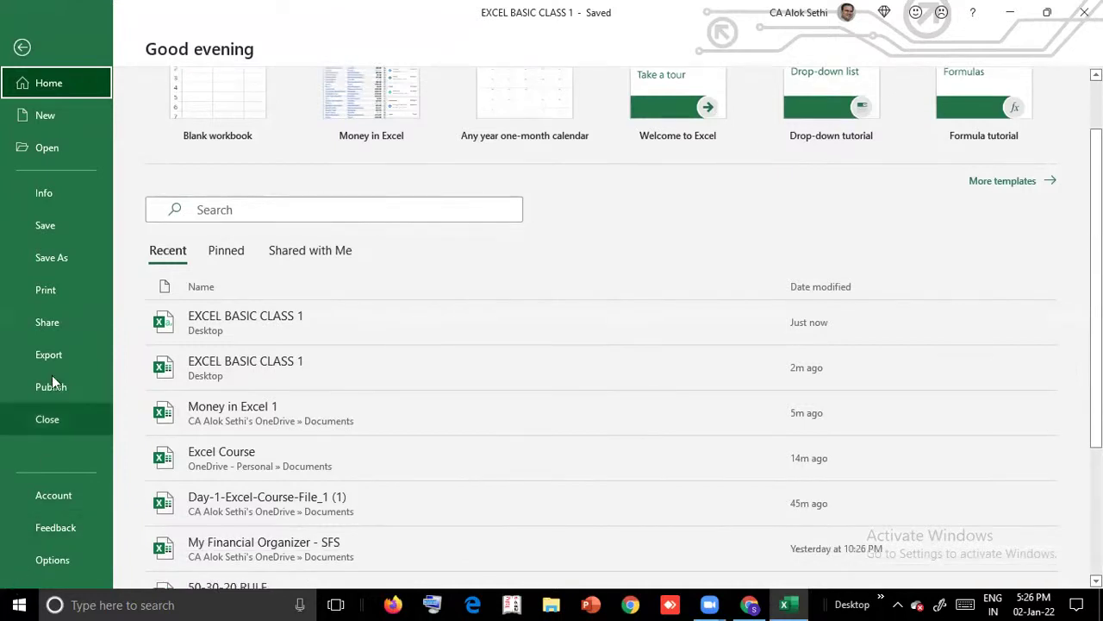
pyautogui.click(39, 562)
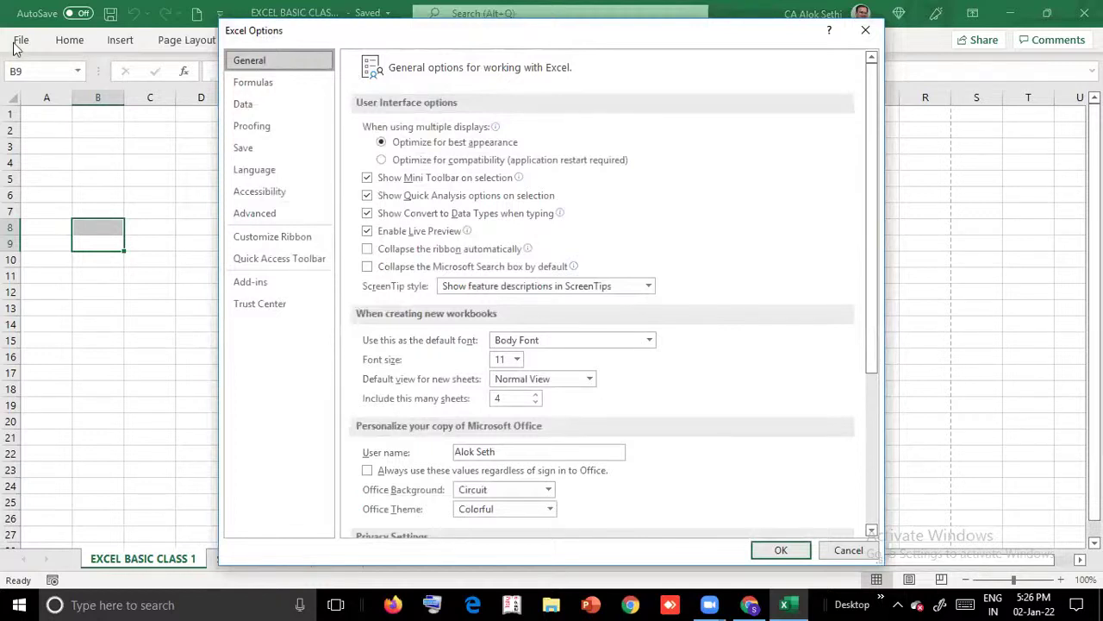
pyautogui.click(869, 550)
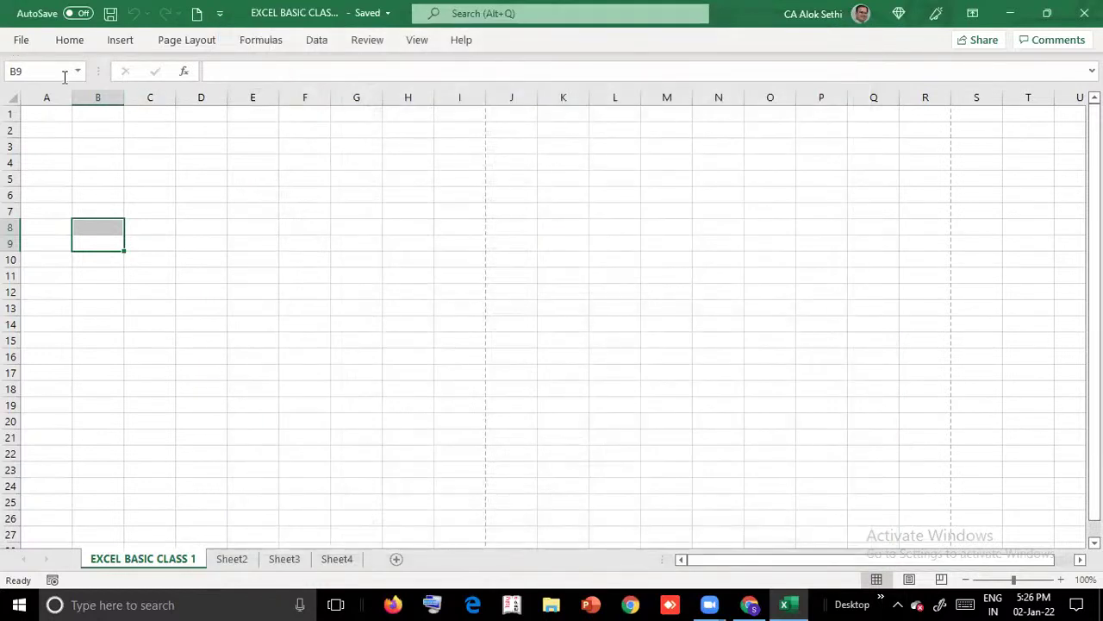
pyautogui.click(21, 40)
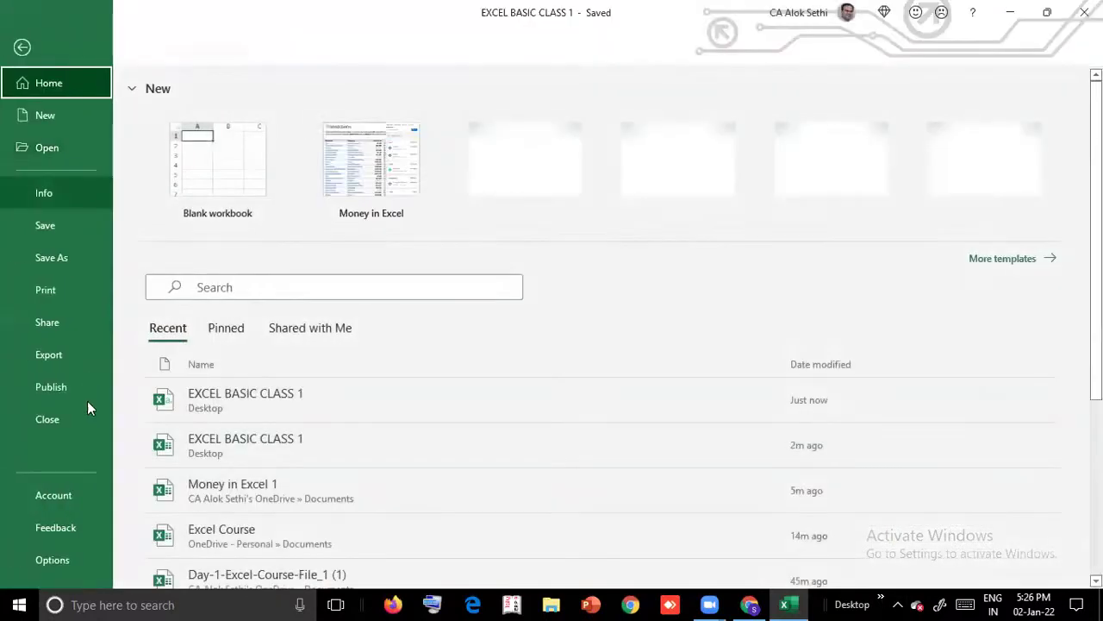
pyautogui.click(44, 562)
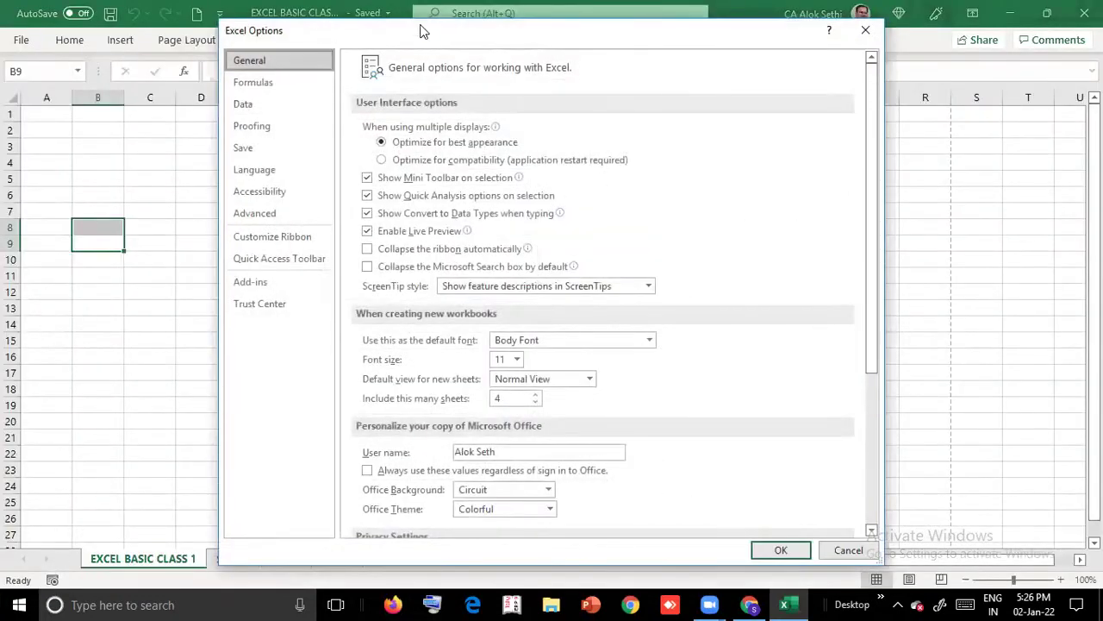
pyautogui.moveTo(420, 28); pyautogui.dragTo(403, 12)
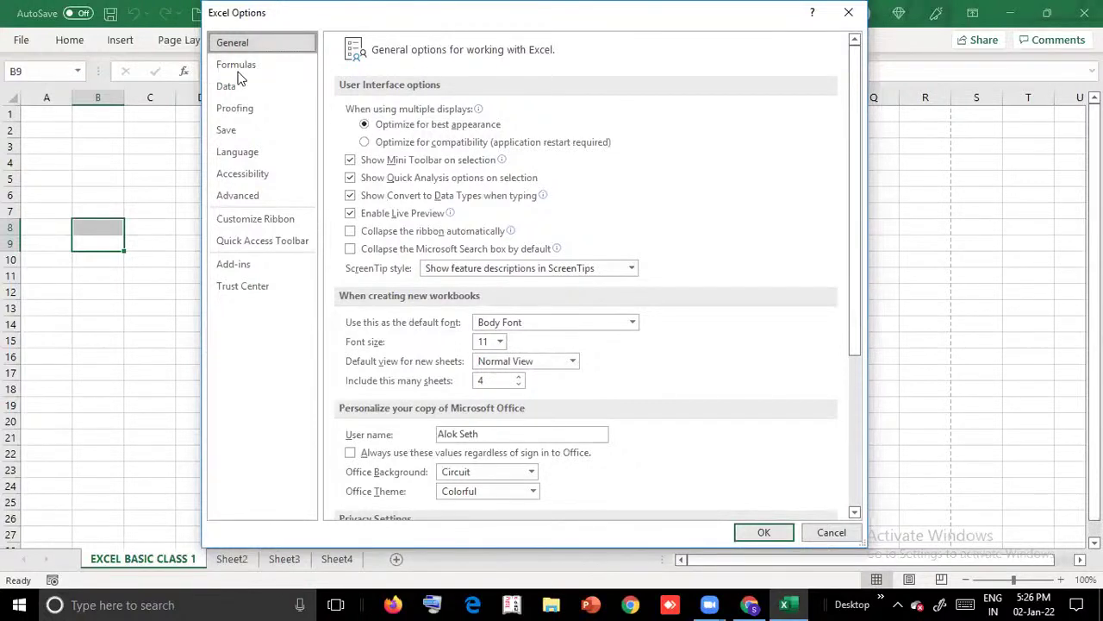
# On the Save options page, replace the default local file location with E:\EXCEL
pyautogui.click(232, 138)
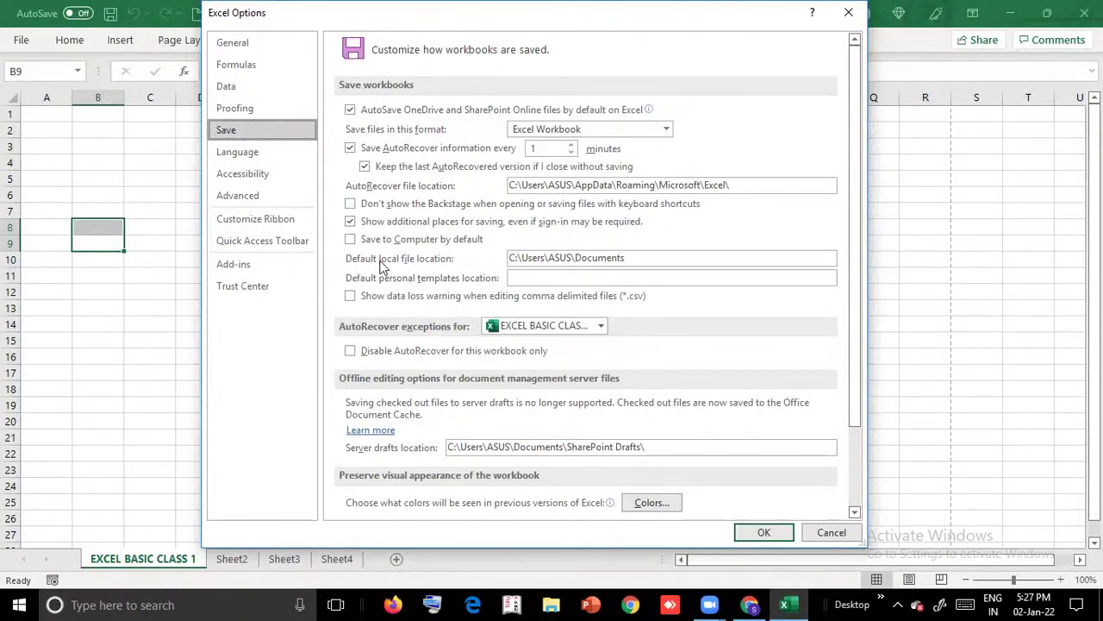
pyautogui.click(633, 256)
pyautogui.moveTo(651, 261); pyautogui.dragTo(481, 277)
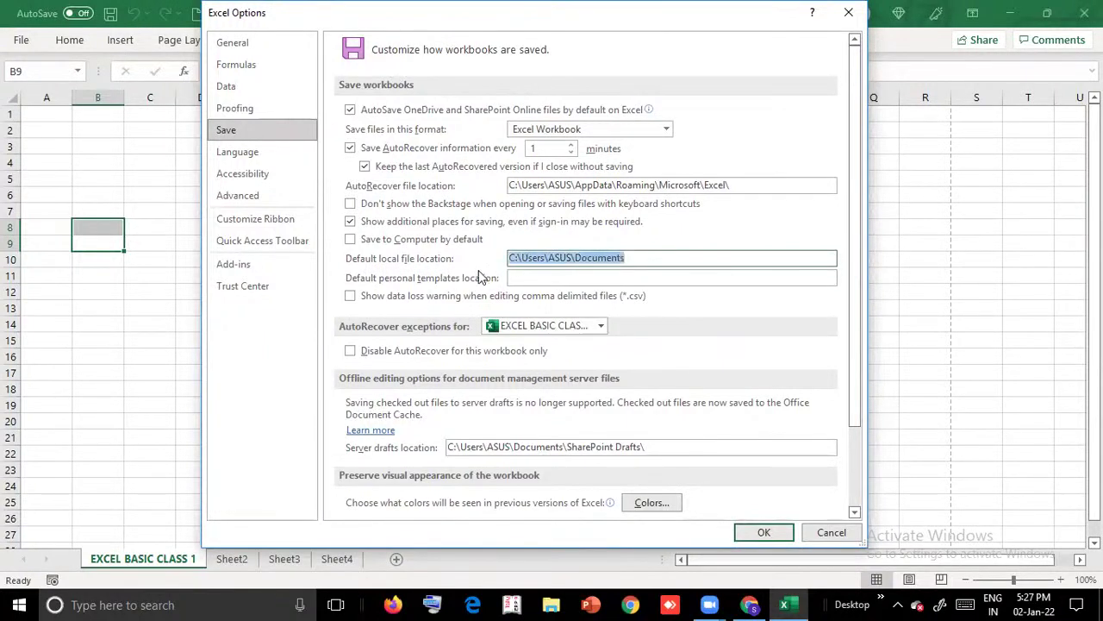
pyautogui.write('E')
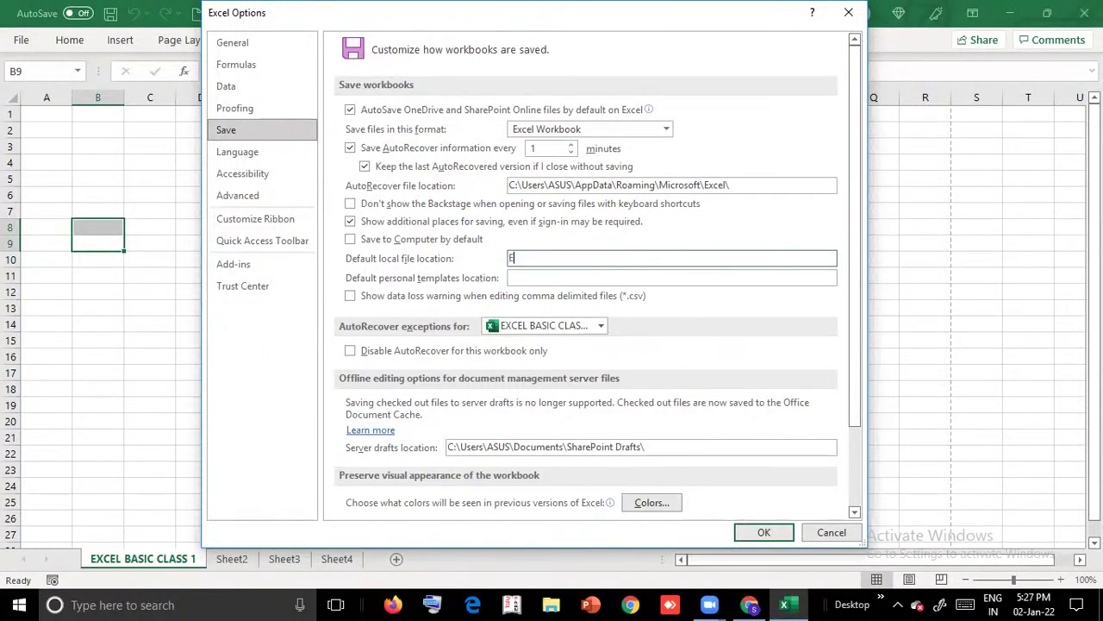
pyautogui.write(':')
pyautogui.write(':')
pyautogui.write('\\')
pyautogui.write('exc')
pyautogui.press('BackSpace')
pyautogui.press('BackSpace')
pyautogui.press('BackSpace')
pyautogui.write('EXCEL')
pyautogui.moveTo(480, 118)
# Raise AutoRecover to 5 minutes, apply, and dismiss the cannot-access E:\EXCEL error
pyautogui.click(571, 145)
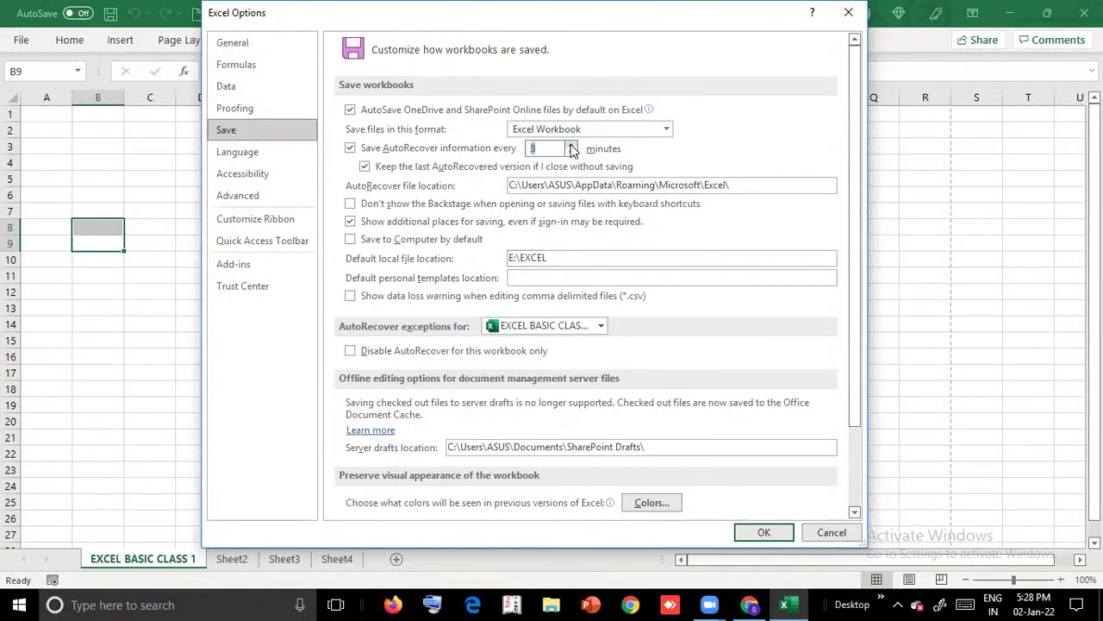
pyautogui.click(571, 147)
pyautogui.click(571, 146)
pyautogui.click(550, 255)
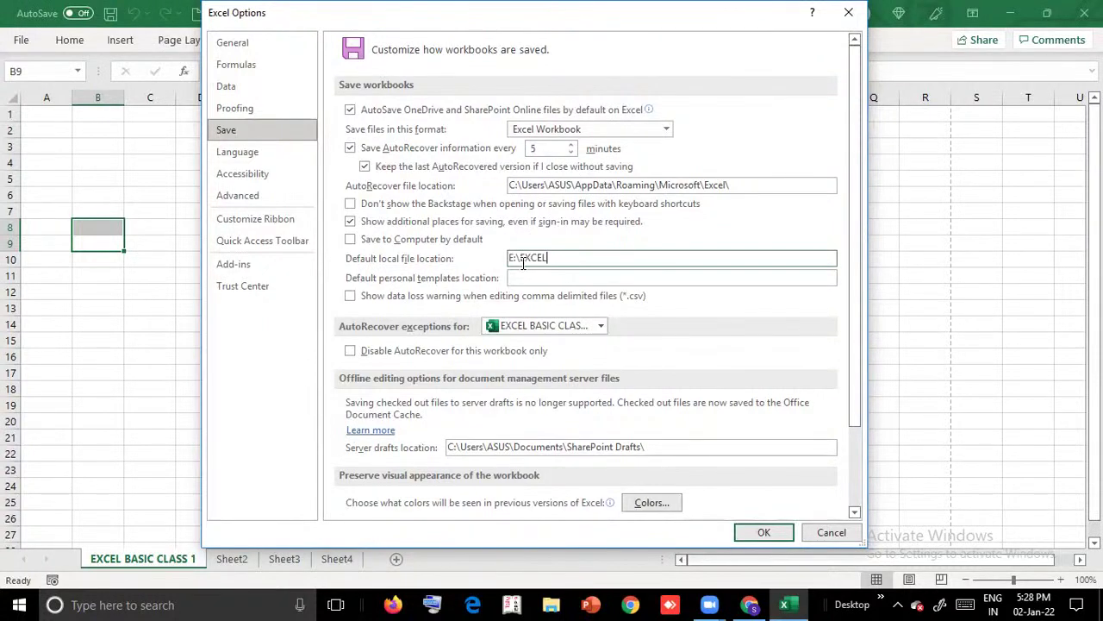
pyautogui.click(759, 533)
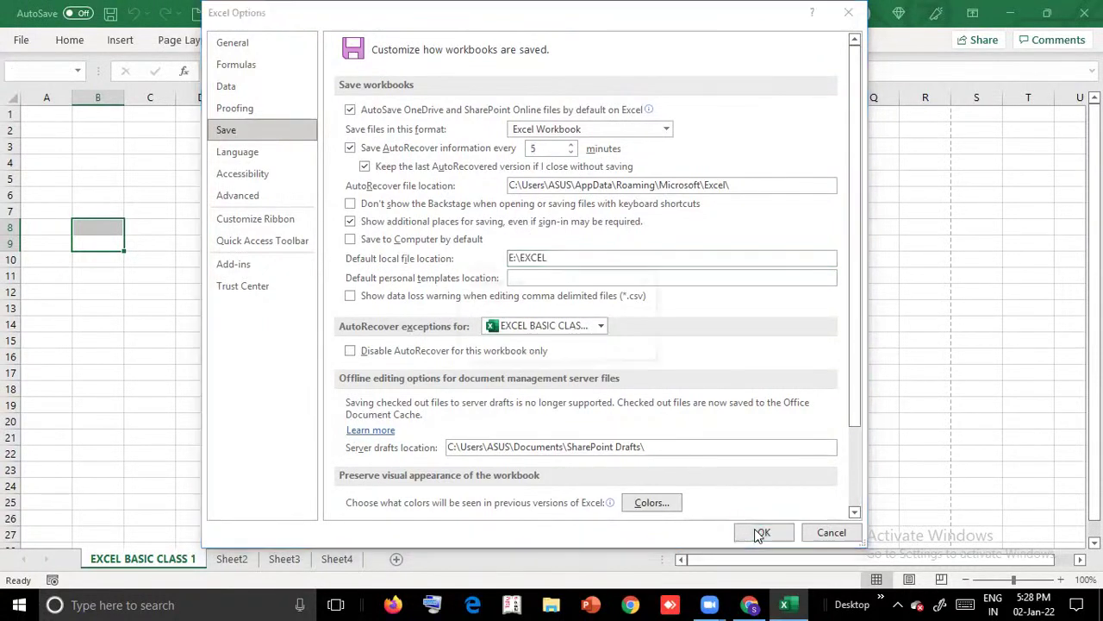
pyautogui.click(559, 347)
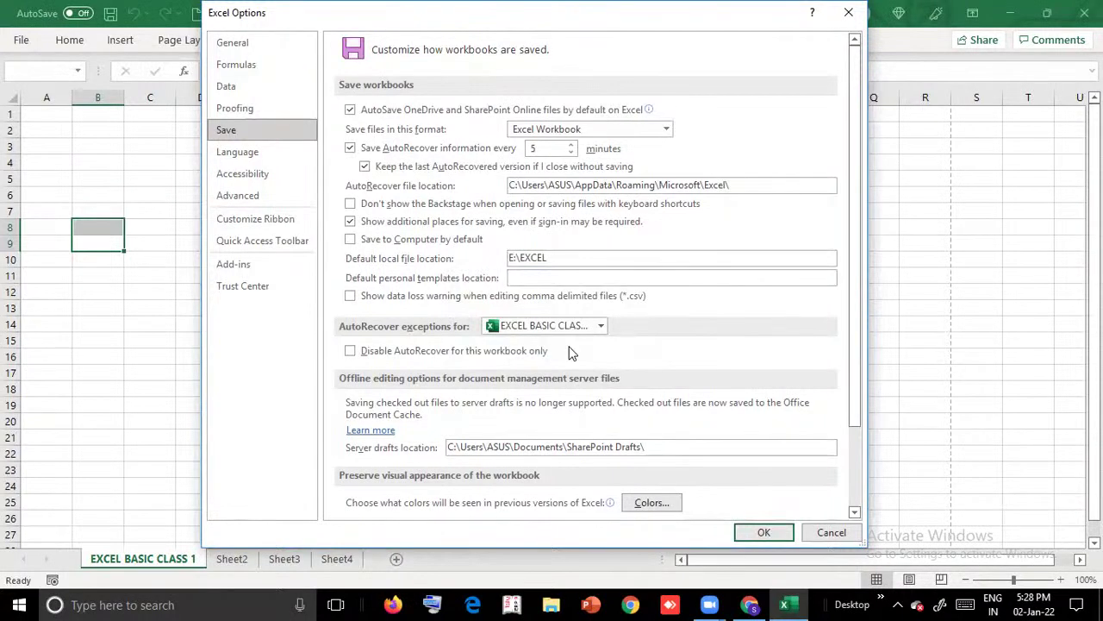
# Open Local Disk (E:) from This PC in File Explorer, maximized
pyautogui.press('super+e')
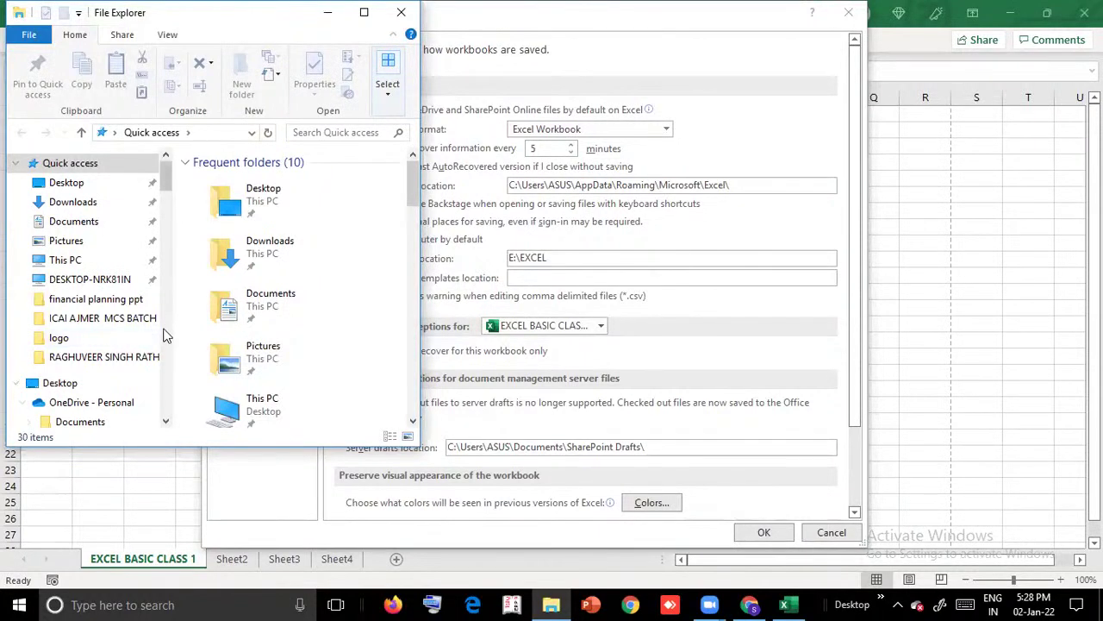
pyautogui.scroll(-12, 166, 336)
pyautogui.scroll(-5, 166, 336)
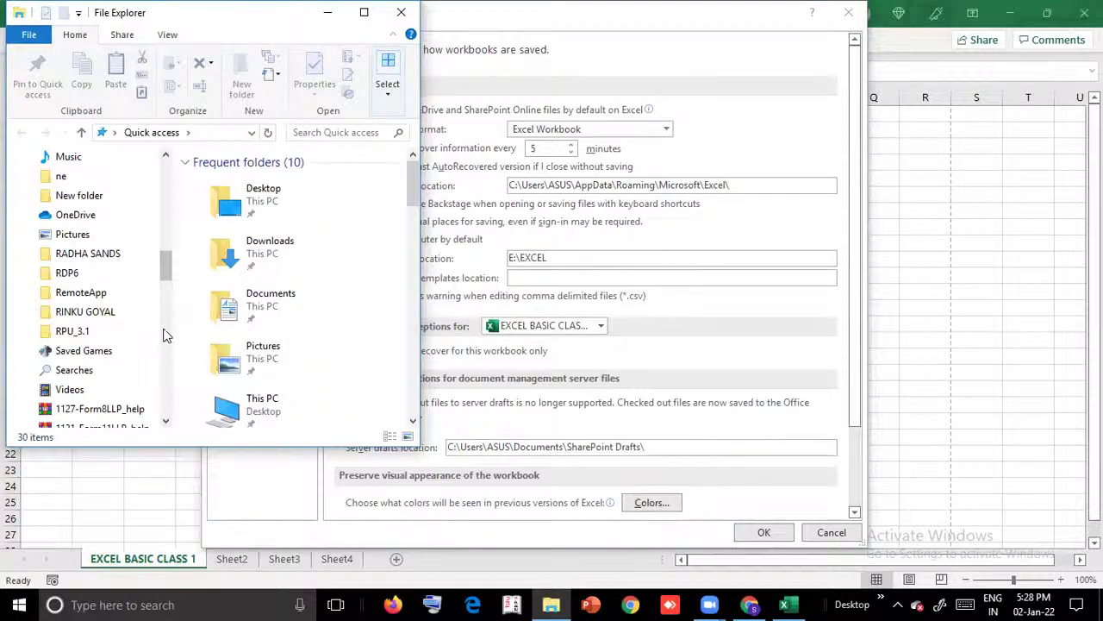
pyautogui.doubleClick(246, 402)
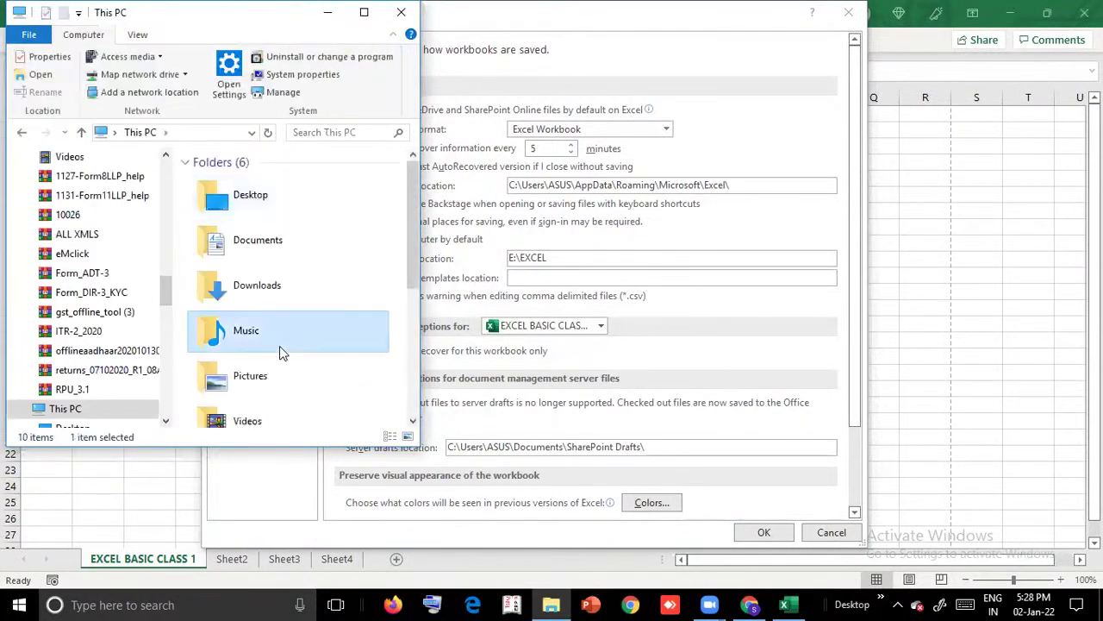
pyautogui.scroll(-4, 279, 345)
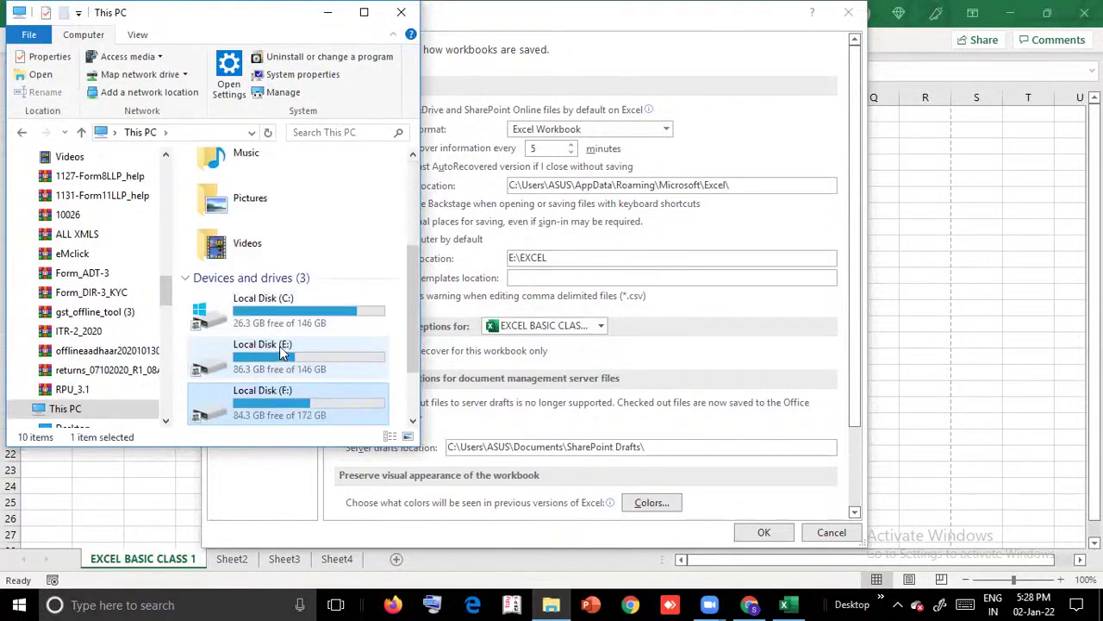
pyautogui.click(280, 346)
pyautogui.doubleClick(279, 345)
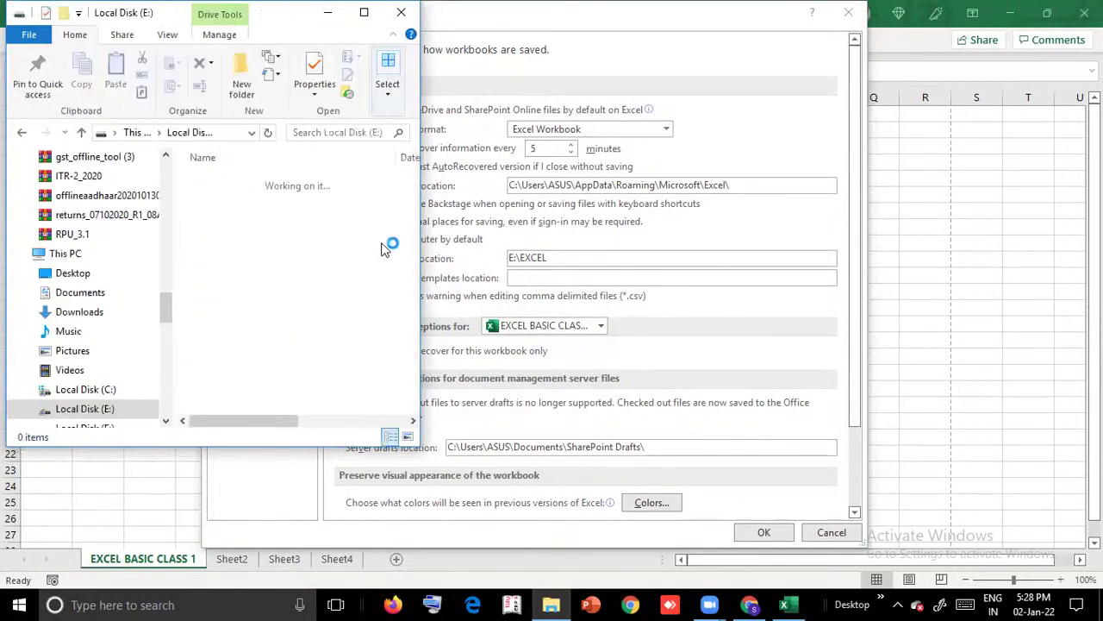
pyautogui.click(364, 12)
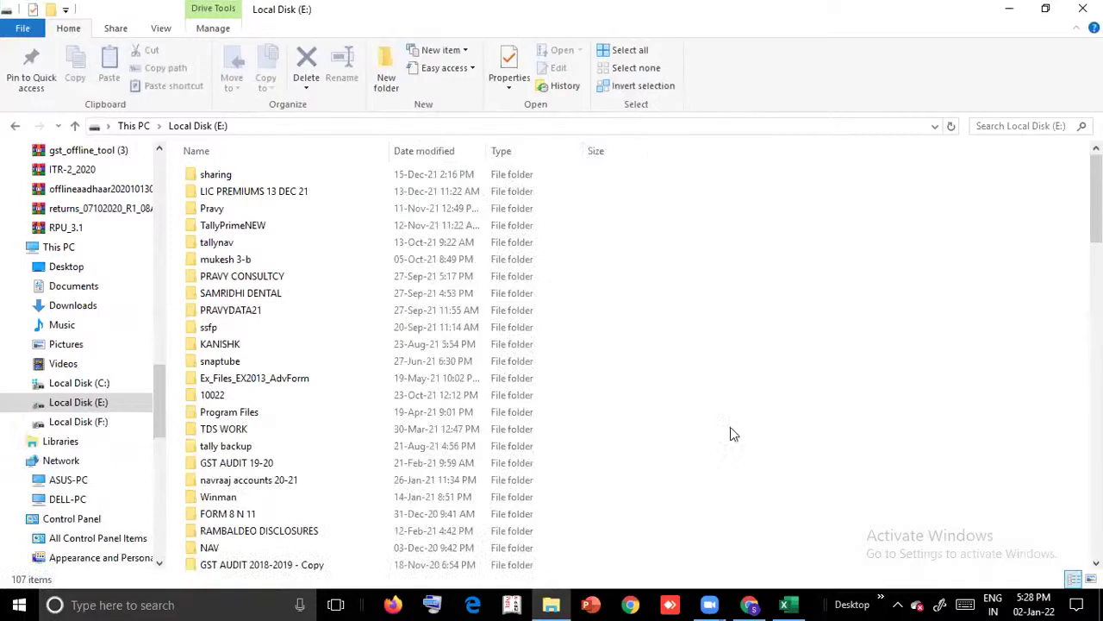
# Create a new folder named EXCEL on drive E: and open it
pyautogui.rightClick(819, 420)
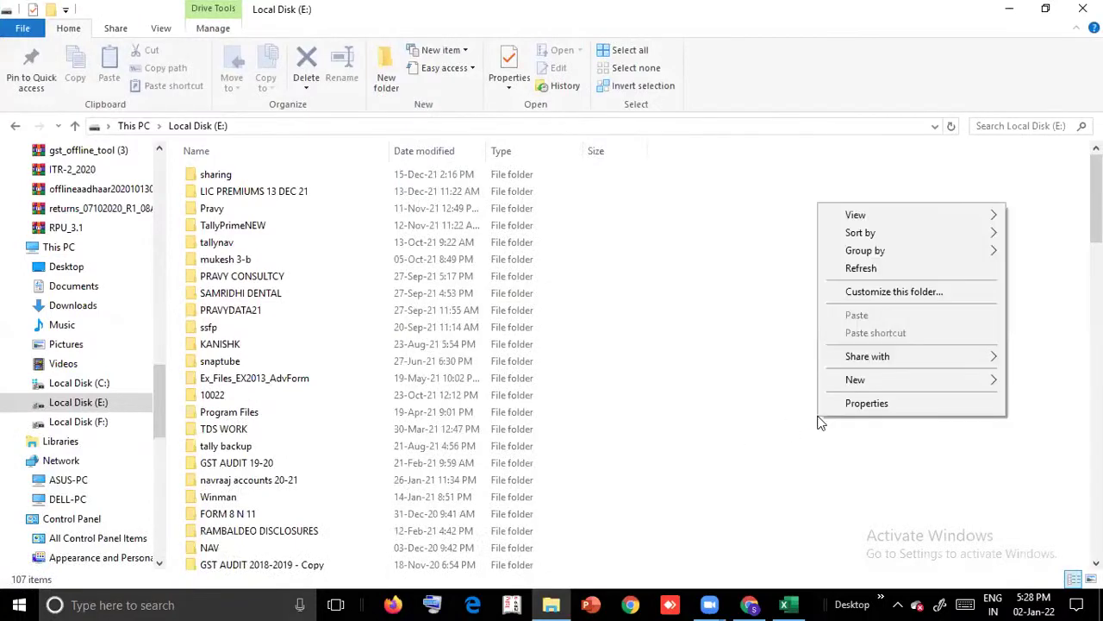
pyautogui.click(891, 382)
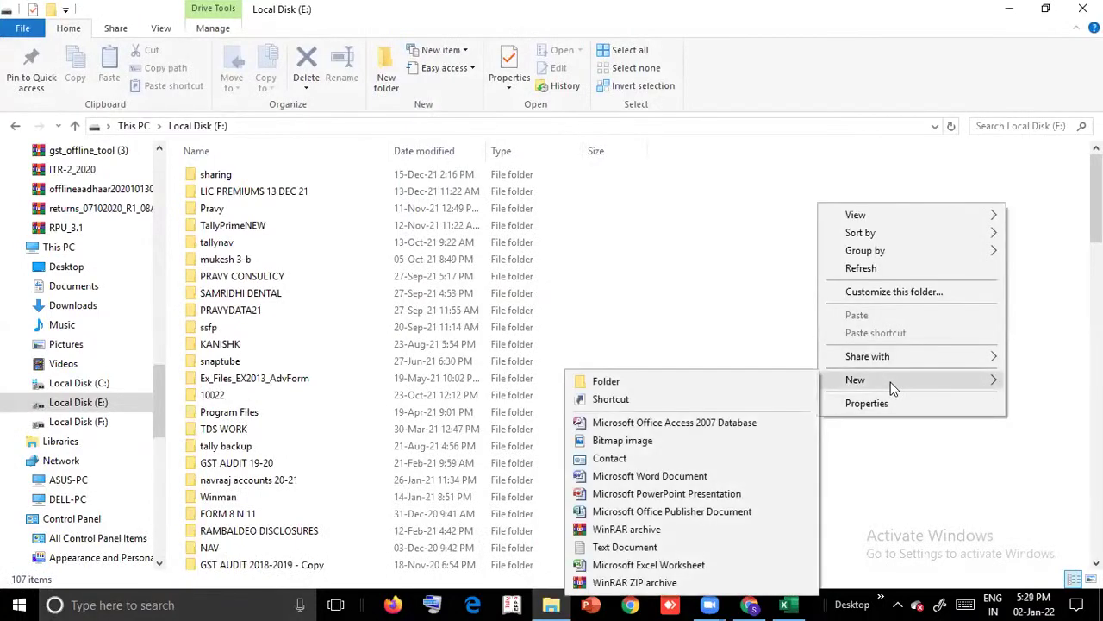
pyautogui.click(789, 380)
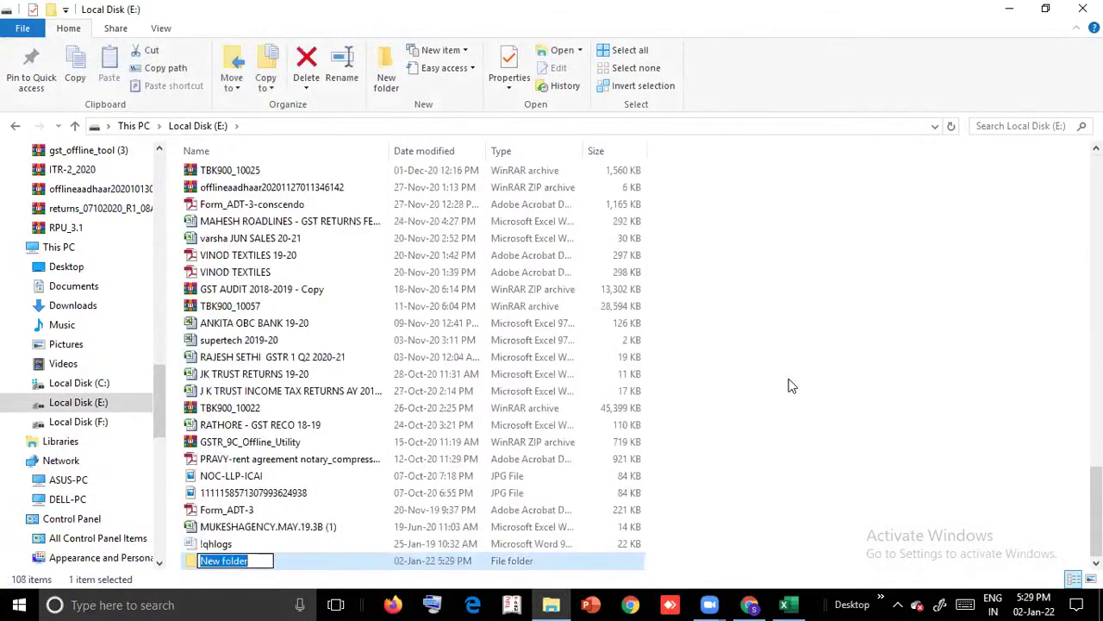
pyautogui.write('local')
pyautogui.press('BackSpace')
pyautogui.press('BackSpace')
pyautogui.press('BackSpace')
pyautogui.press('BackSpace')
pyautogui.press('BackSpace')
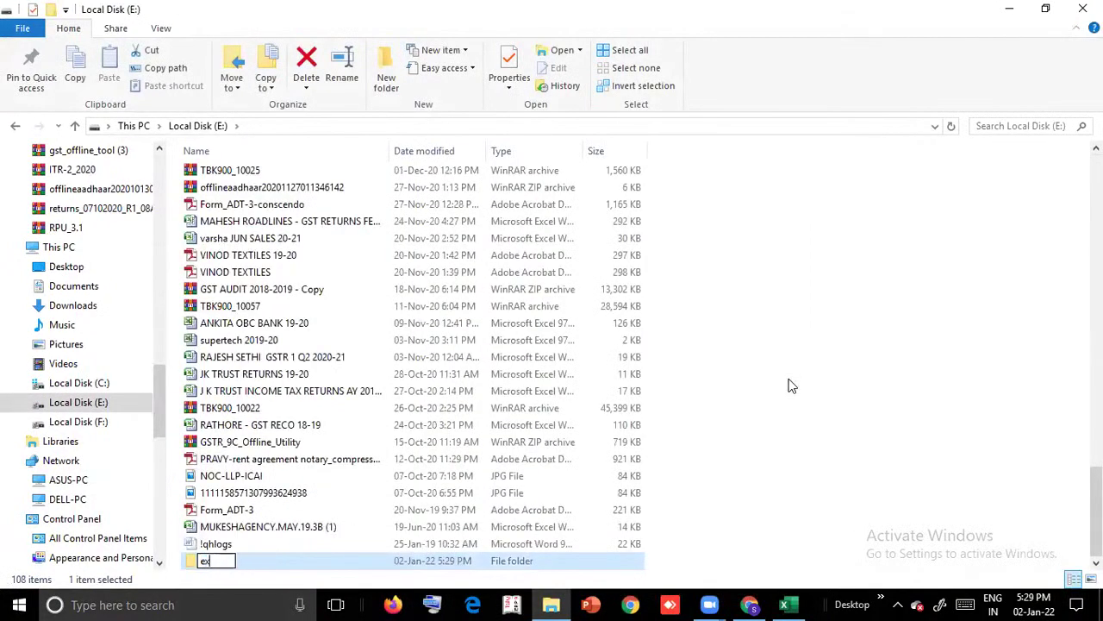
pyautogui.write('EXCEL')
pyautogui.press('Return')
pyautogui.press('Return')
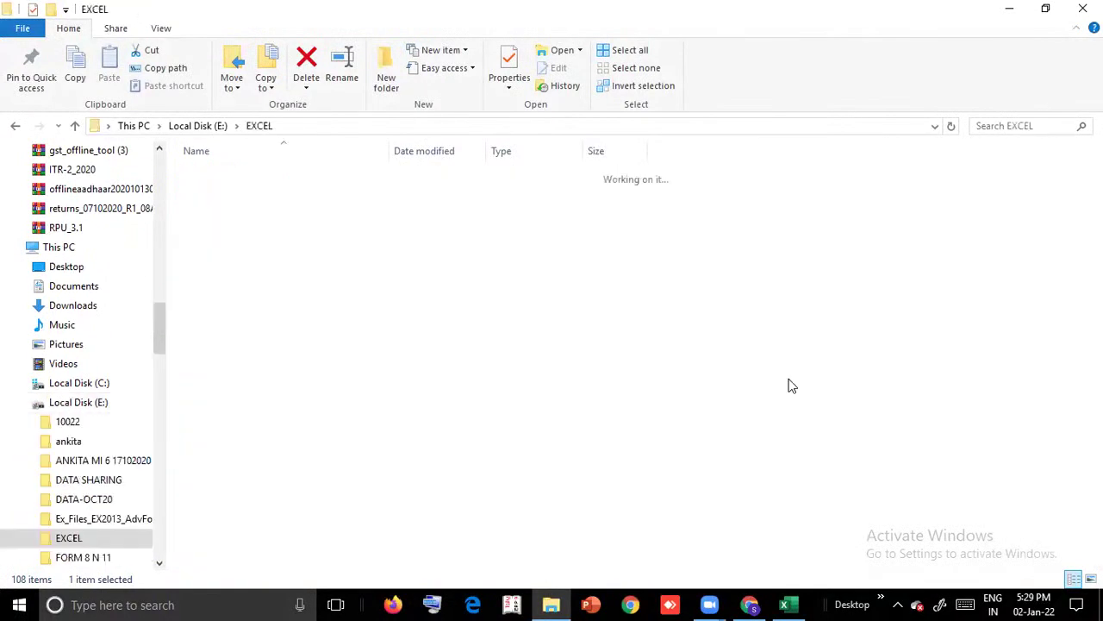
pyautogui.hotkey('alt', 'space')
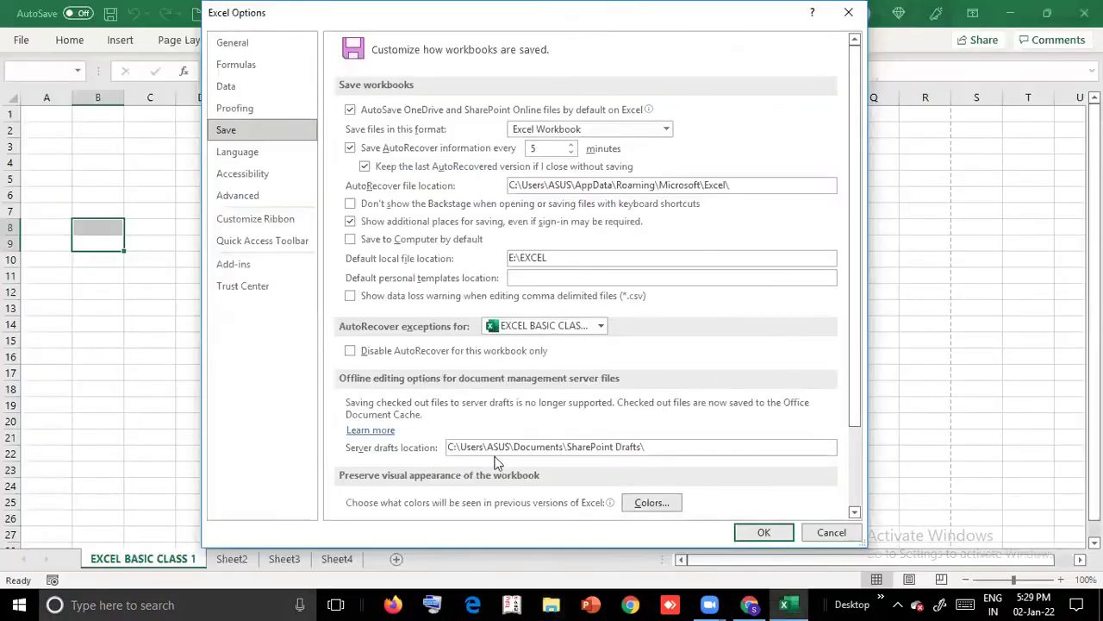
# Accept the options, note NEW FILE in C3 and CTR + N in E3, then create a new workbook
pyautogui.click(765, 532)
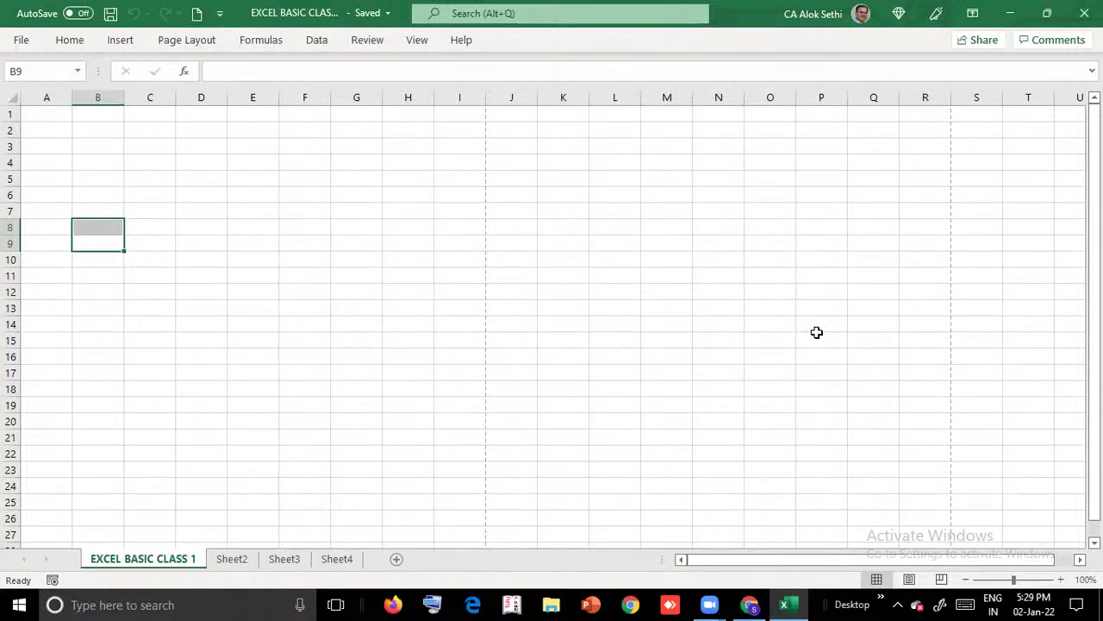
pyautogui.press('Up')
pyautogui.press('Up')
pyautogui.press('Up')
pyautogui.press('Up')
pyautogui.press('Up')
pyautogui.press('Right')
pyautogui.press('Up')
pyautogui.write('NEW FILE')
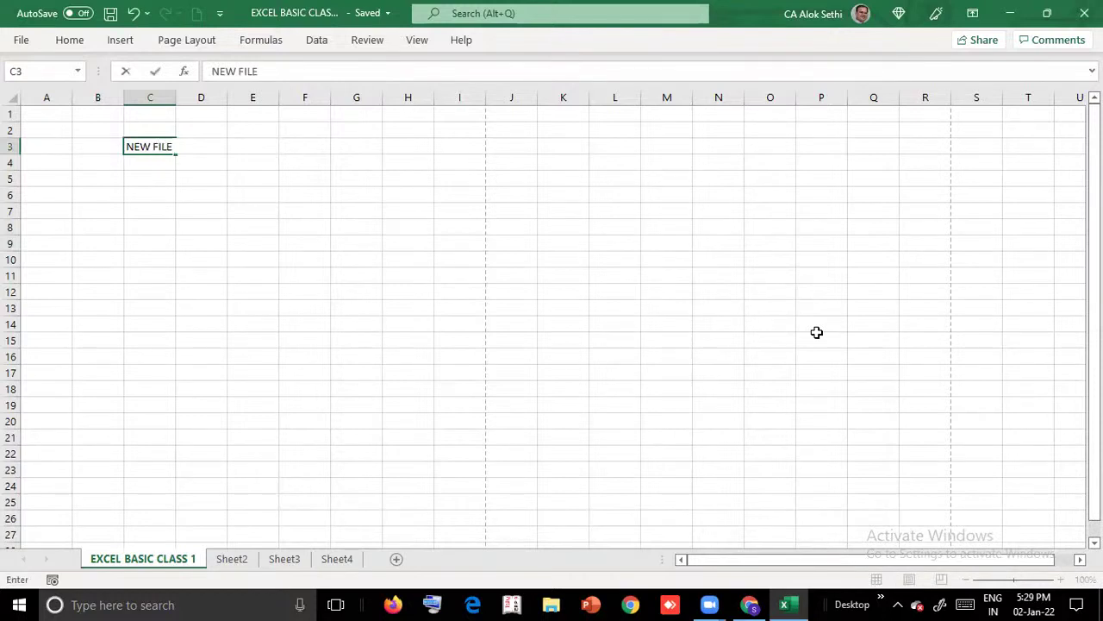
pyautogui.press('Right')
pyautogui.press('Right')
pyautogui.write('C')
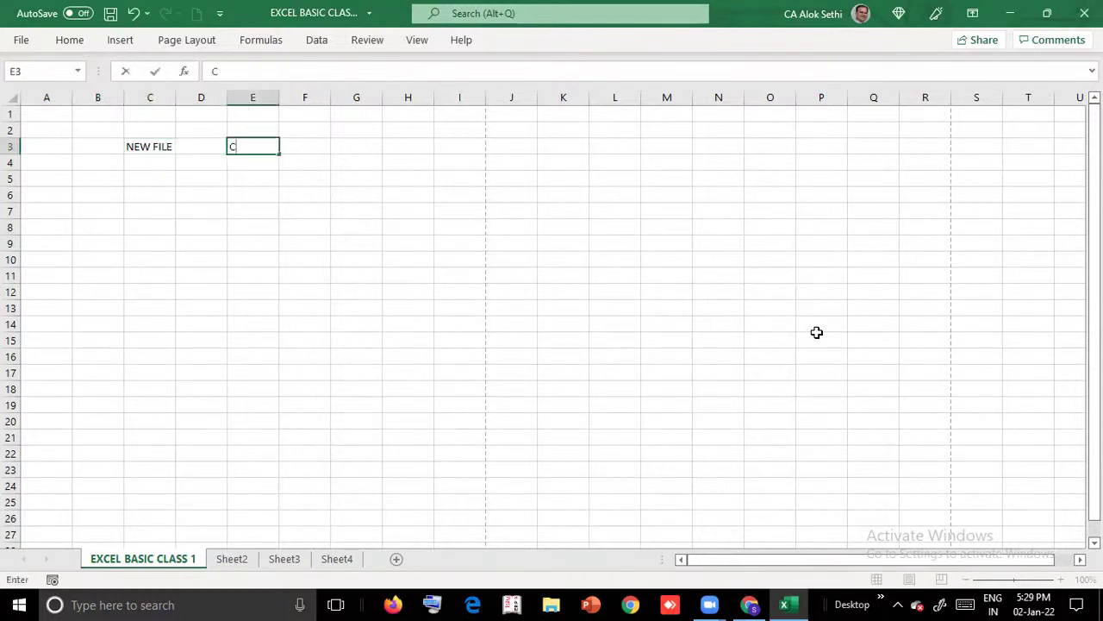
pyautogui.write('TR + N')
pyautogui.press('Return')
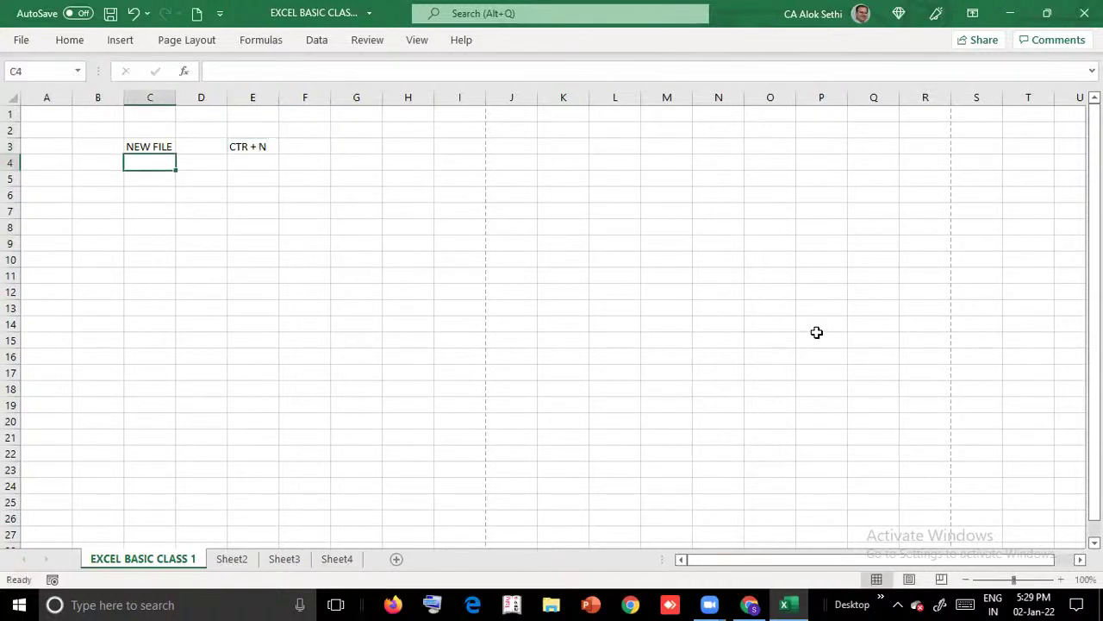
pyautogui.hotkey('ctrl', 'n')
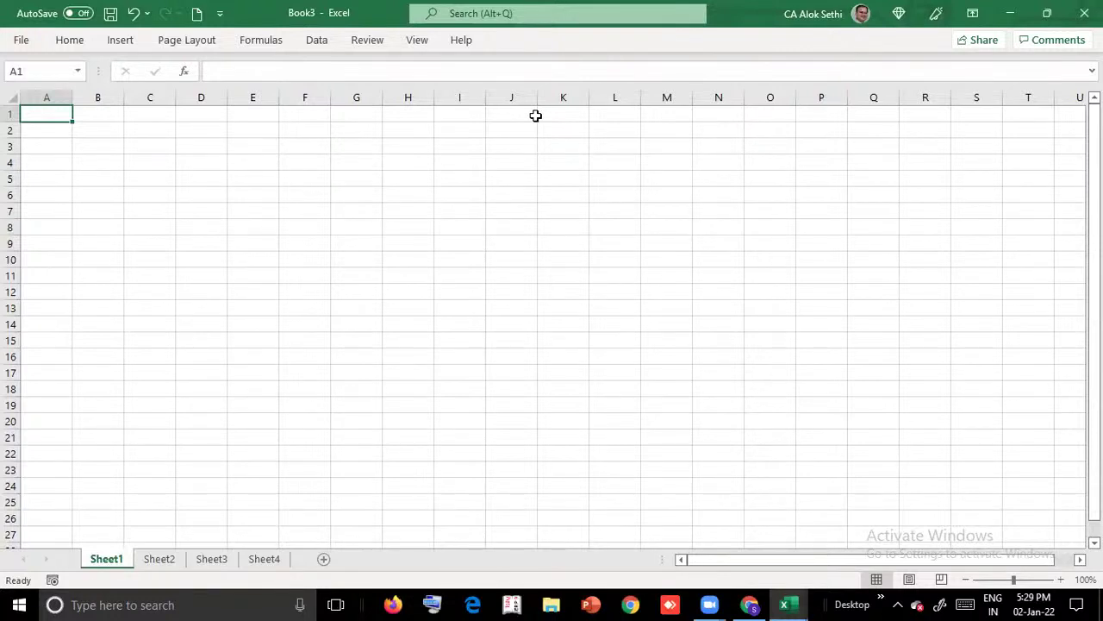
# In Book3, enter SAVE in E8 and CTR + S in G8, then press Ctrl+S
pyautogui.hotkey('ctrl', 'n')
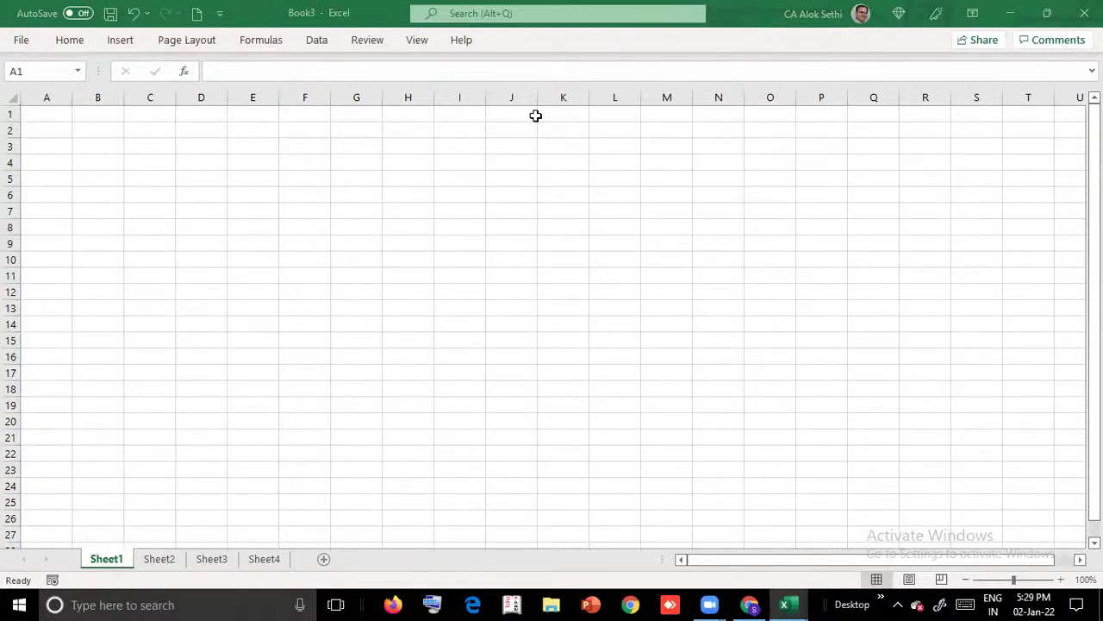
pyautogui.click(273, 273)
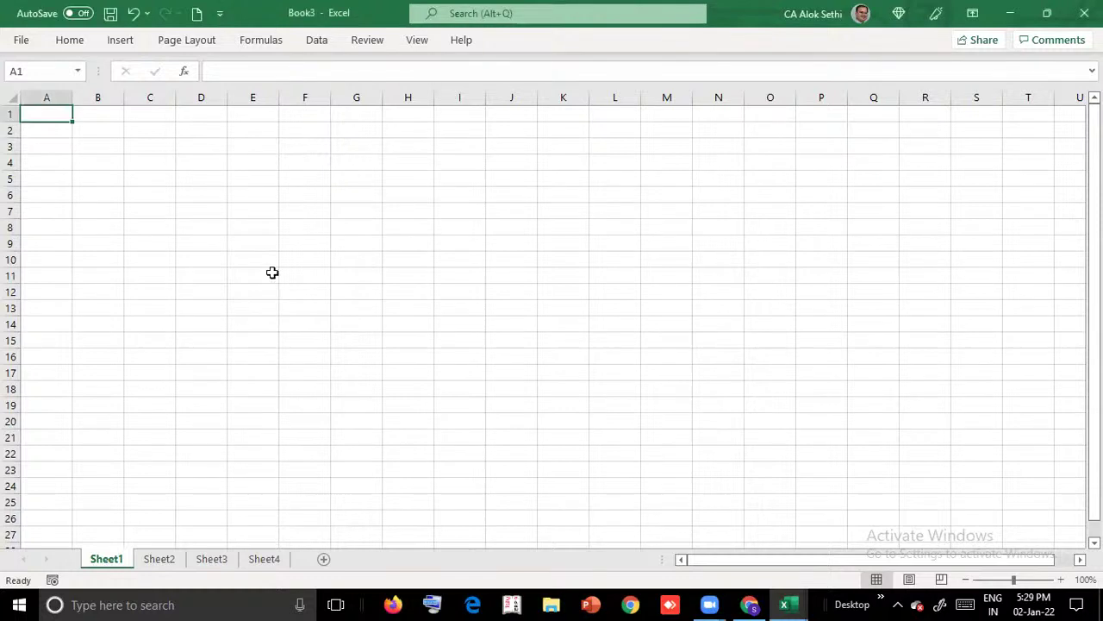
pyautogui.click(256, 230)
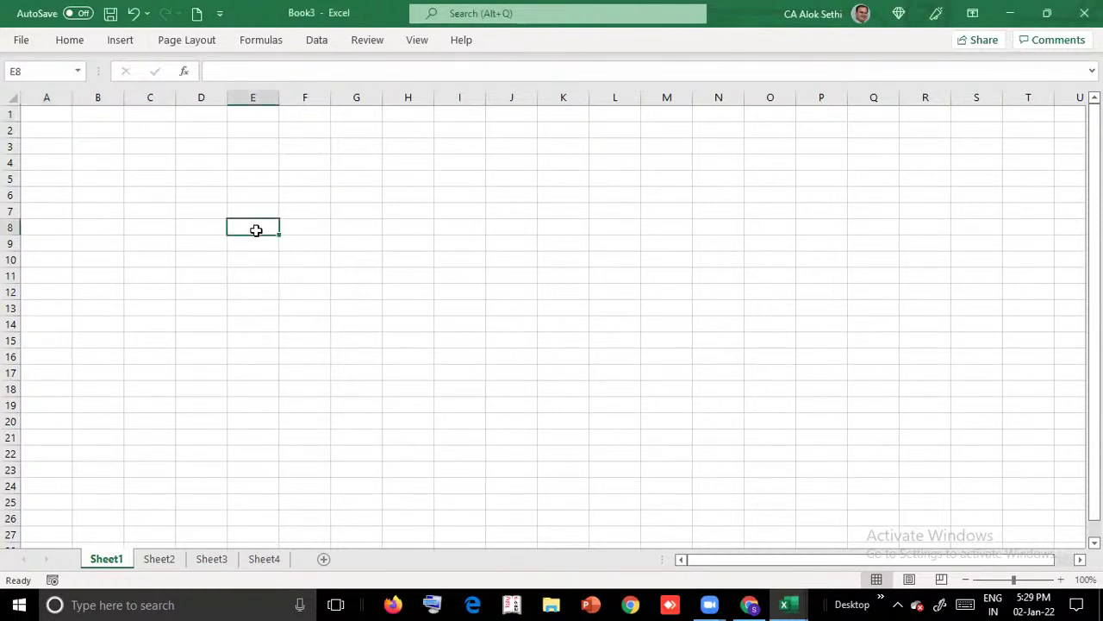
pyautogui.write('SAVE')
pyautogui.press('Tab')
pyautogui.press('Tab')
pyautogui.write('CTR + S')
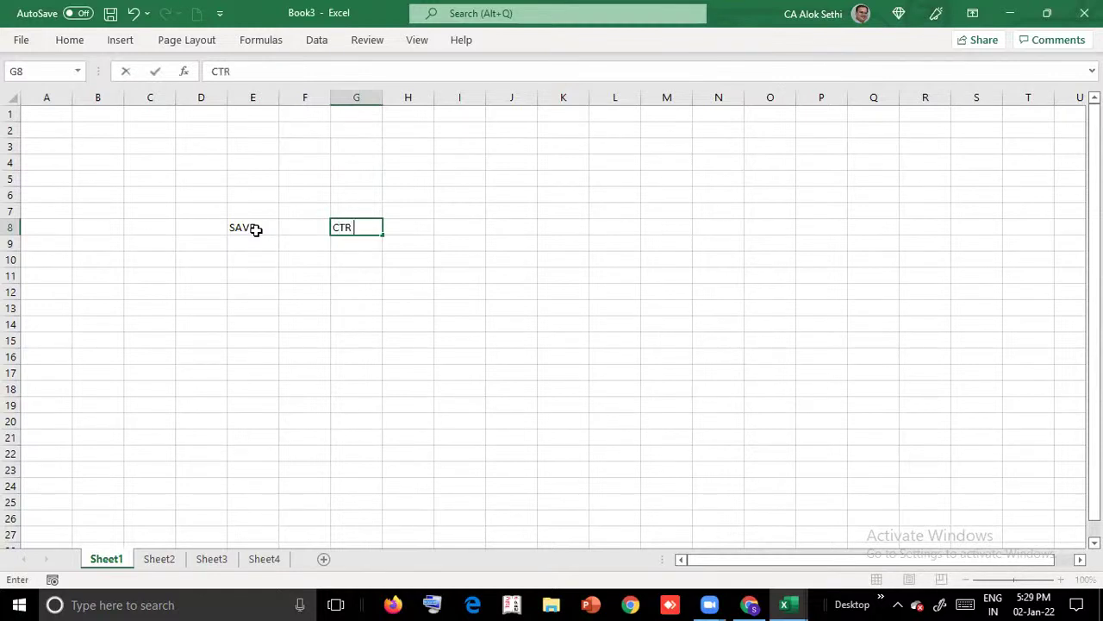
pyautogui.press('Return')
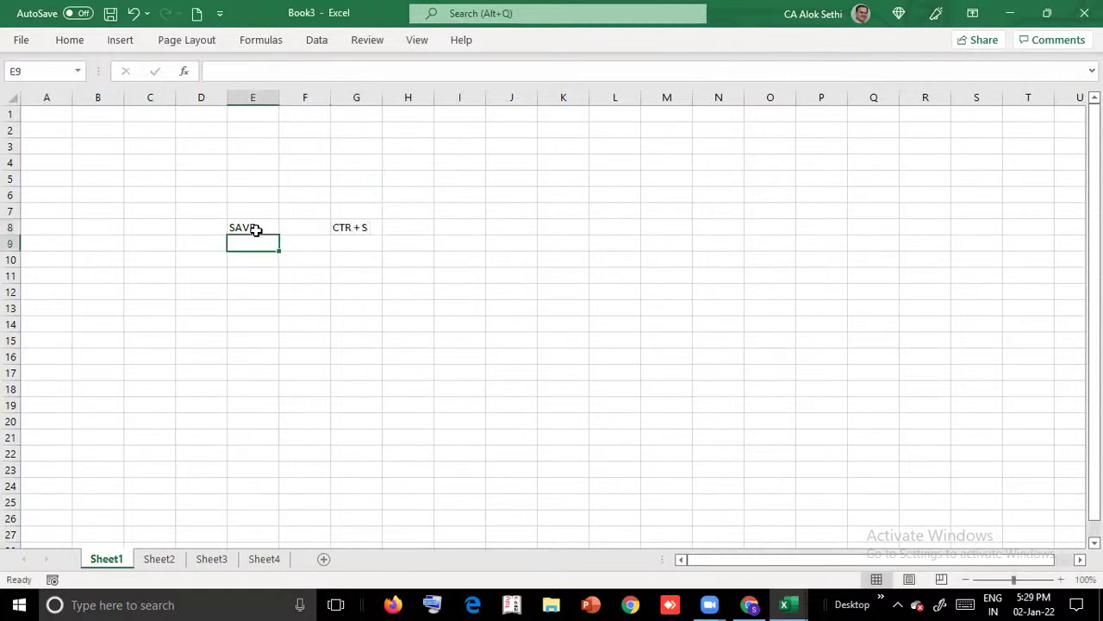
pyautogui.hotkey('ctrl', 's')
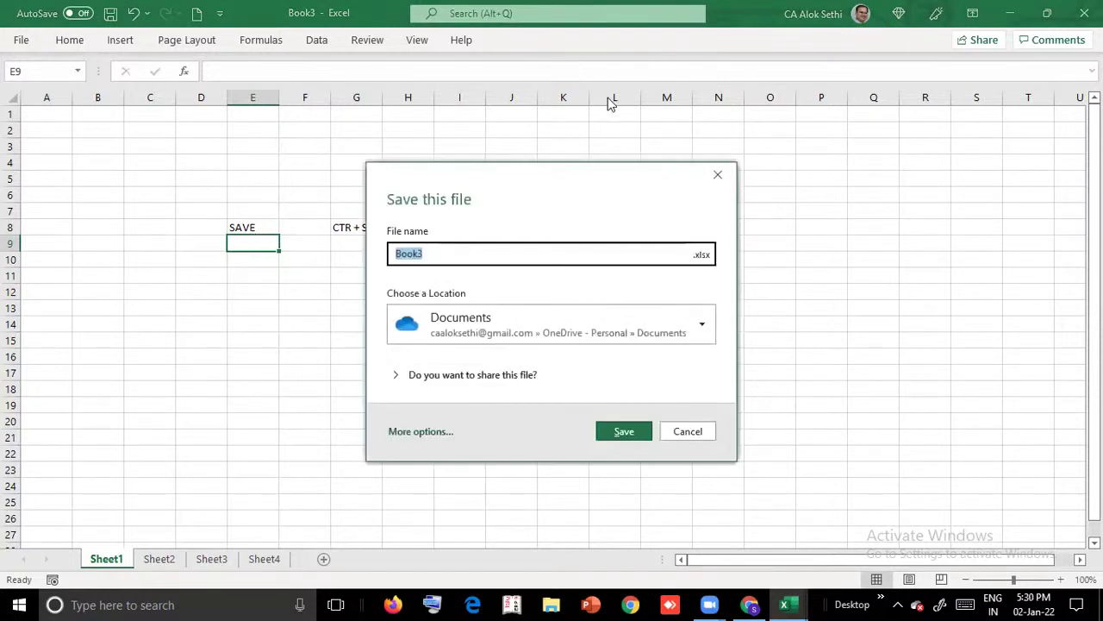
# Choose E: » EXCEL as the save location and save Book3 there
pyautogui.click(560, 130)
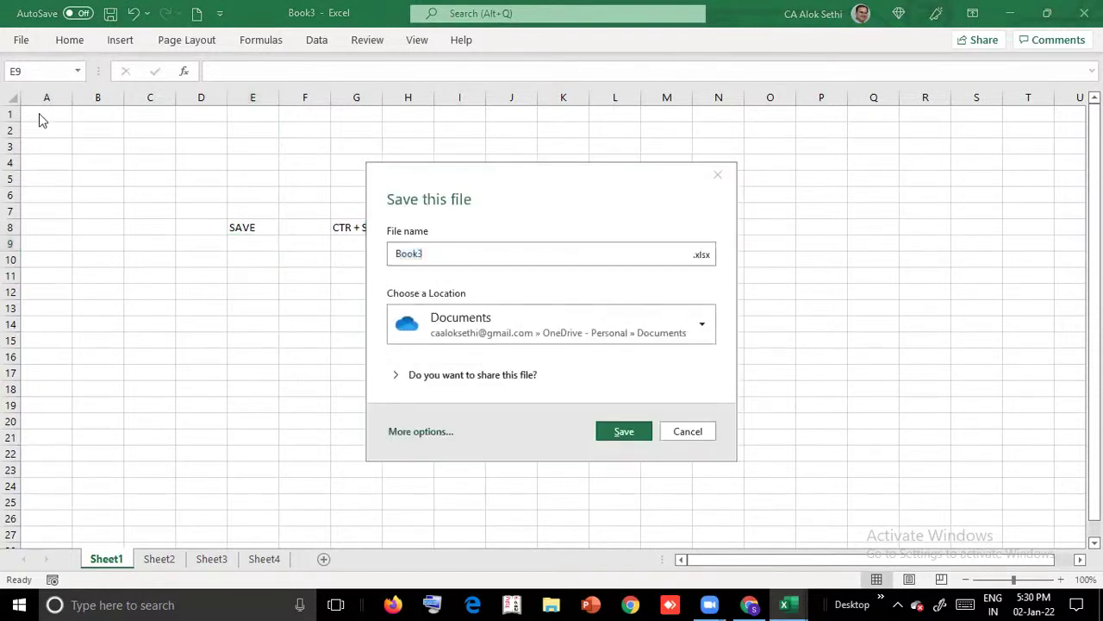
pyautogui.click(434, 146)
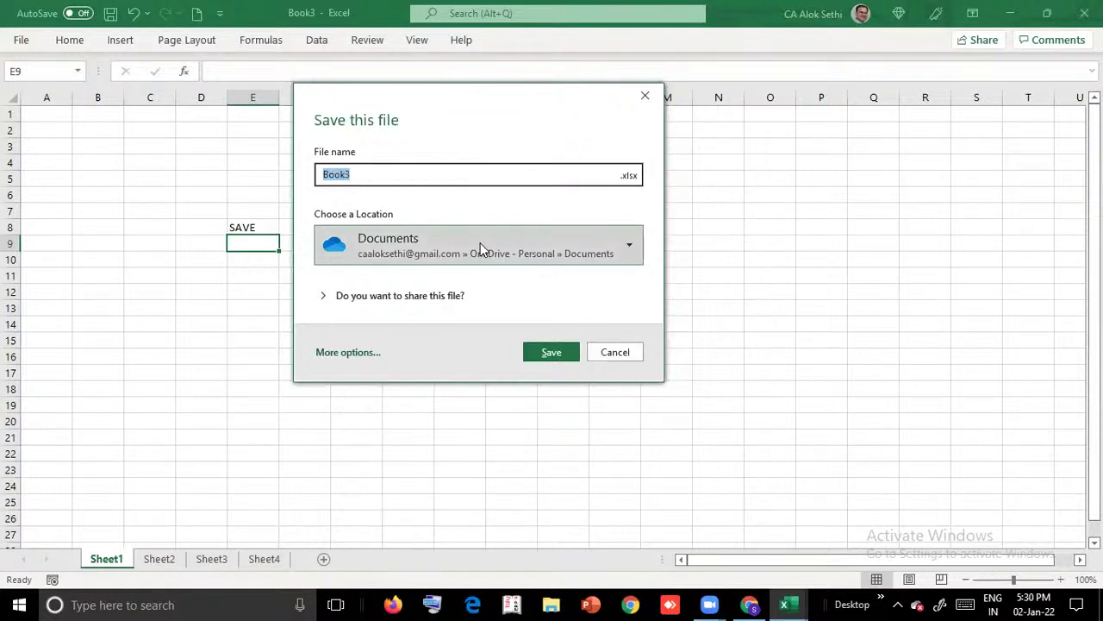
pyautogui.click(480, 247)
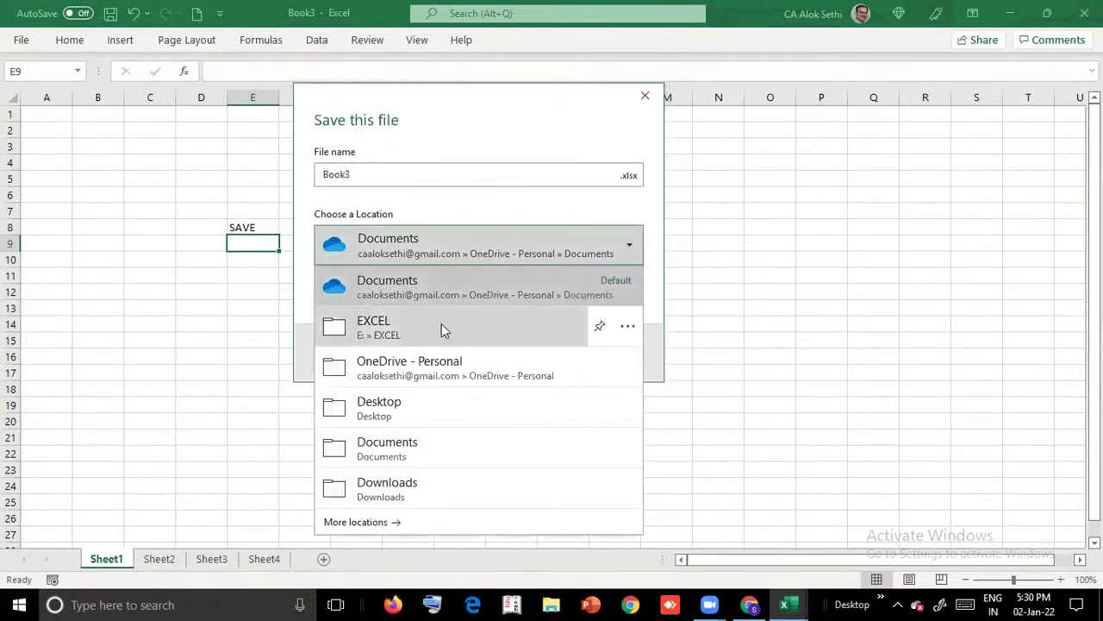
pyautogui.click(386, 325)
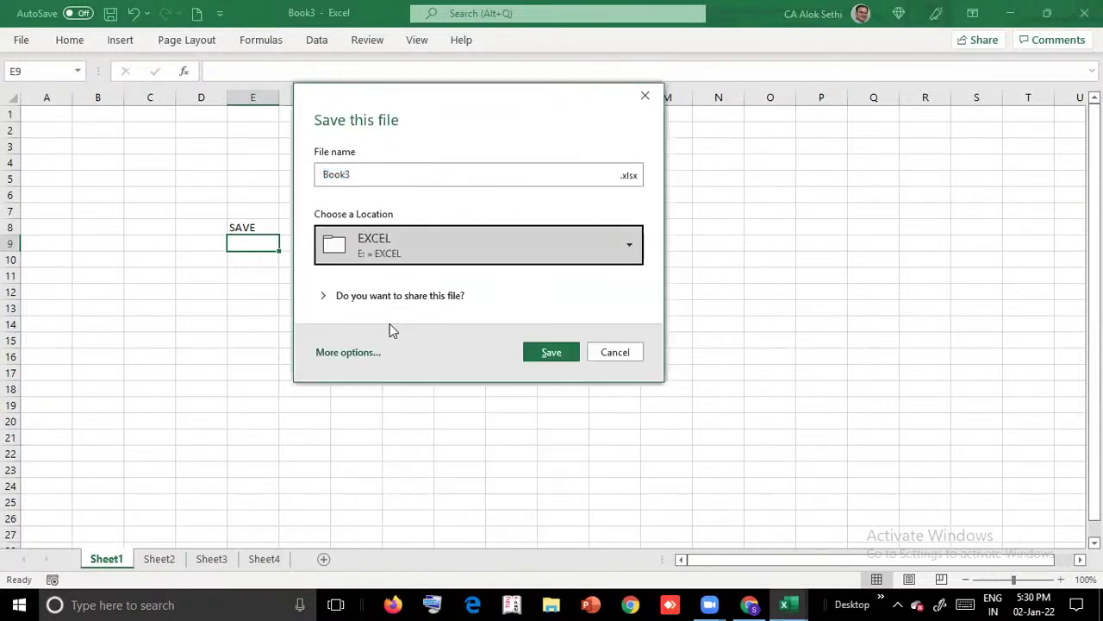
pyautogui.click(552, 353)
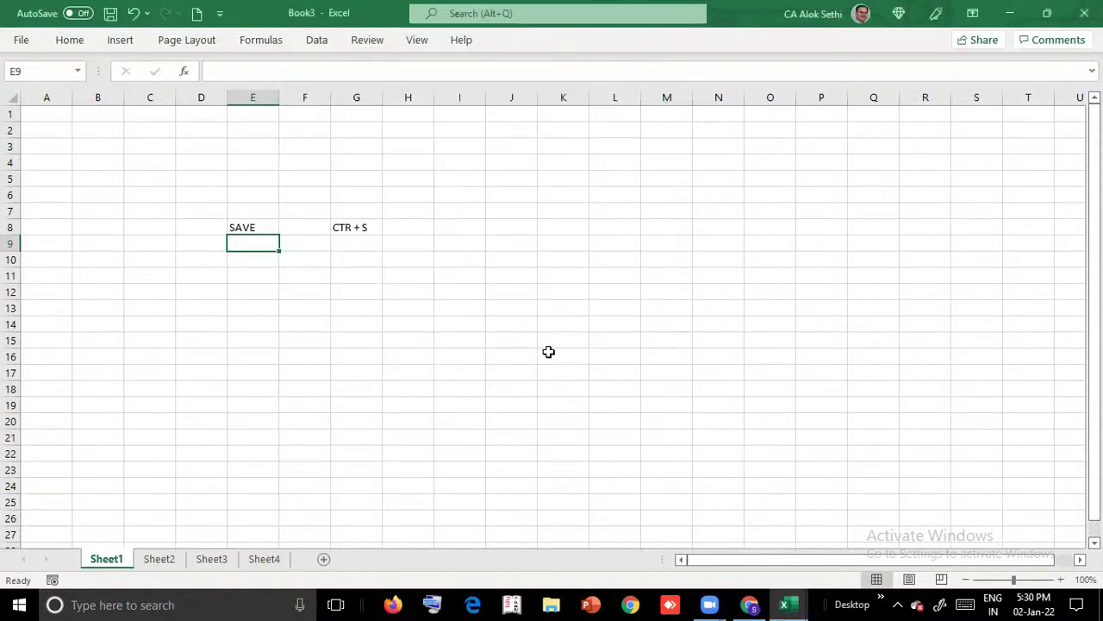
pyautogui.click(386, 307)
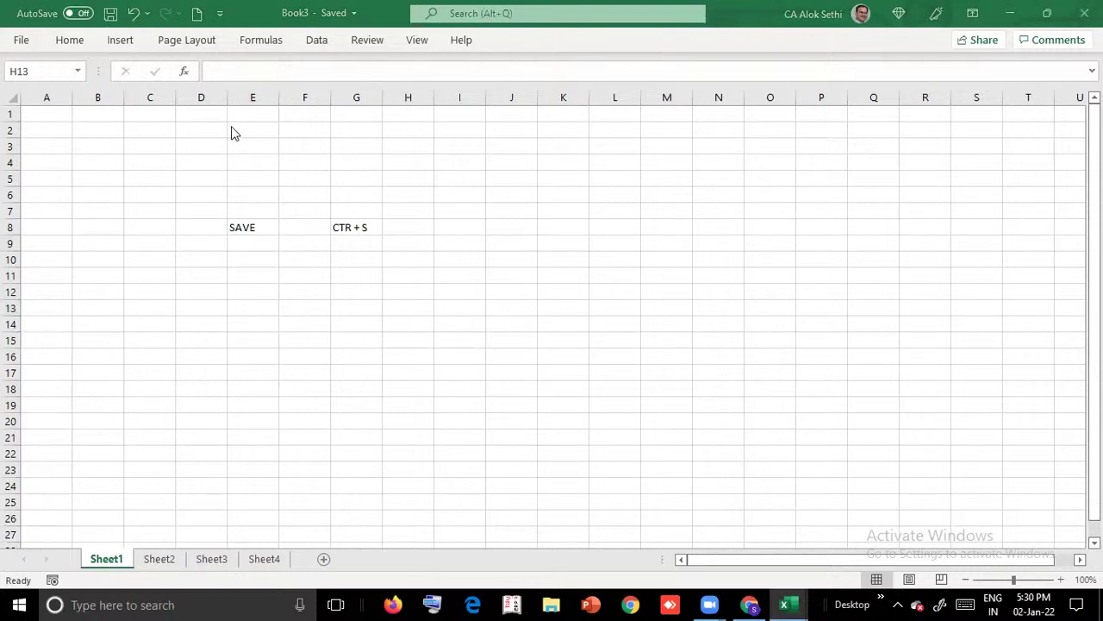
# Open Excel Options at its Save page from the File view
pyautogui.click(21, 43)
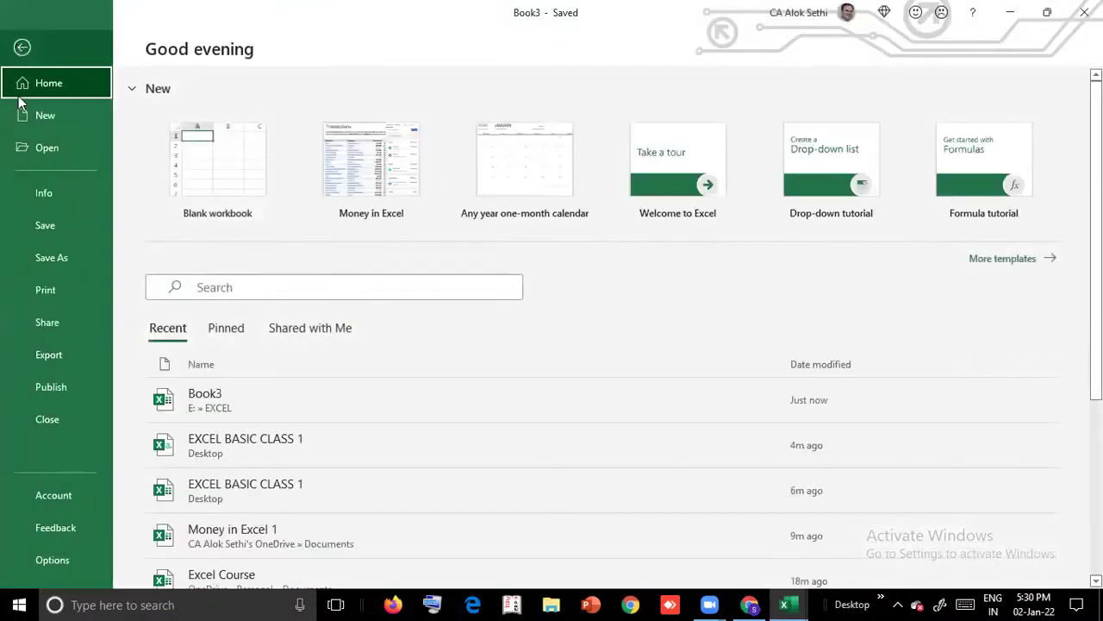
pyautogui.click(52, 538)
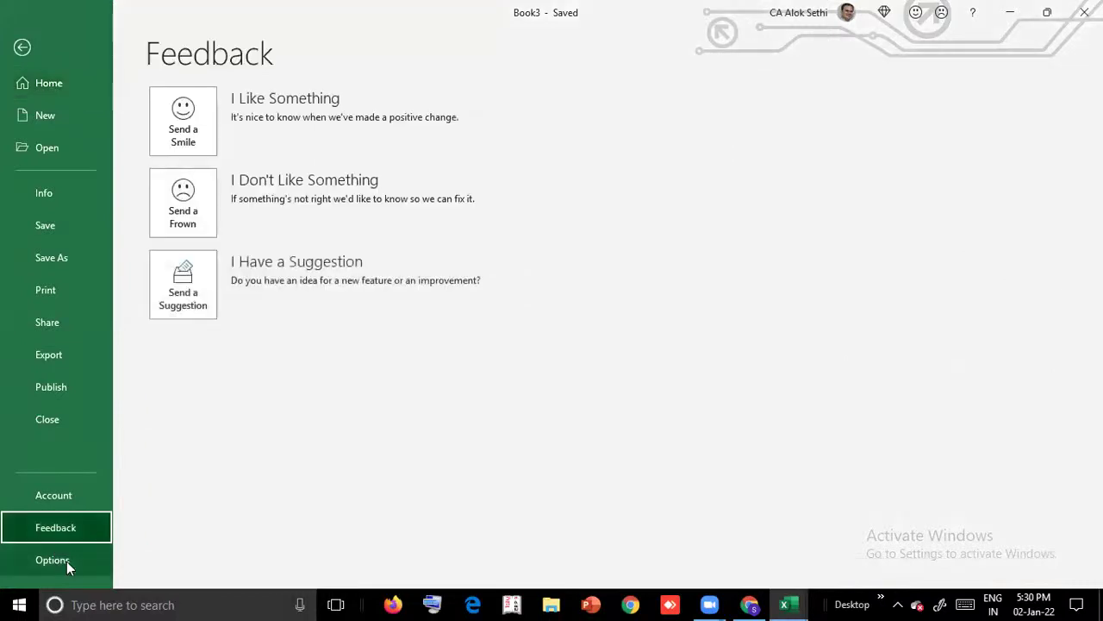
pyautogui.click(68, 562)
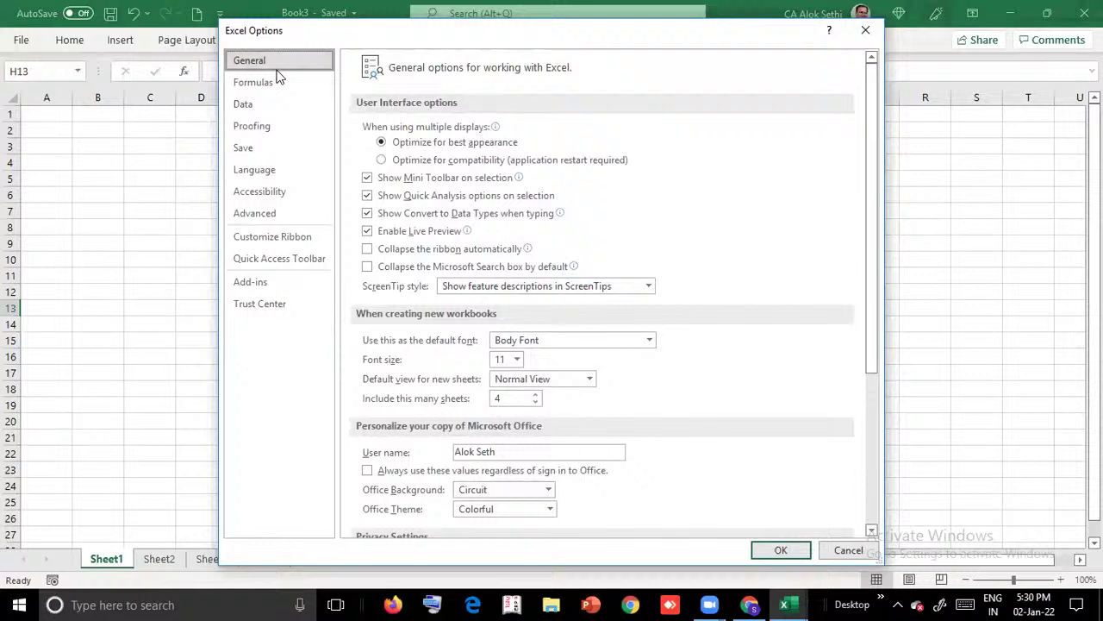
pyautogui.click(288, 146)
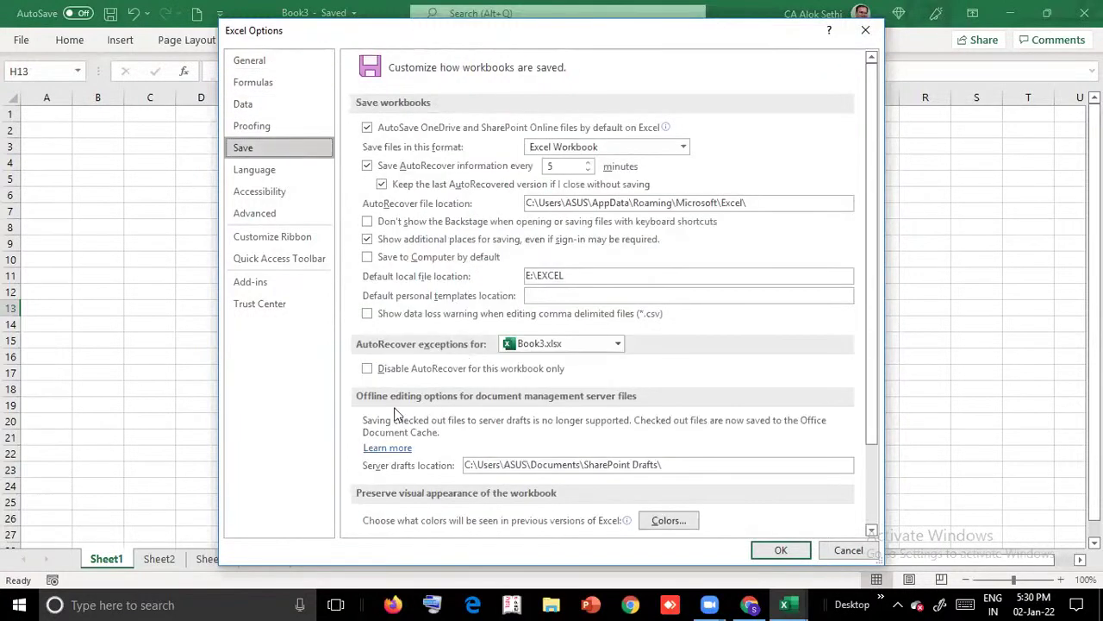
# Pick a different standard colour for older Excel versions and confirm the save options
pyautogui.moveTo(468, 524)
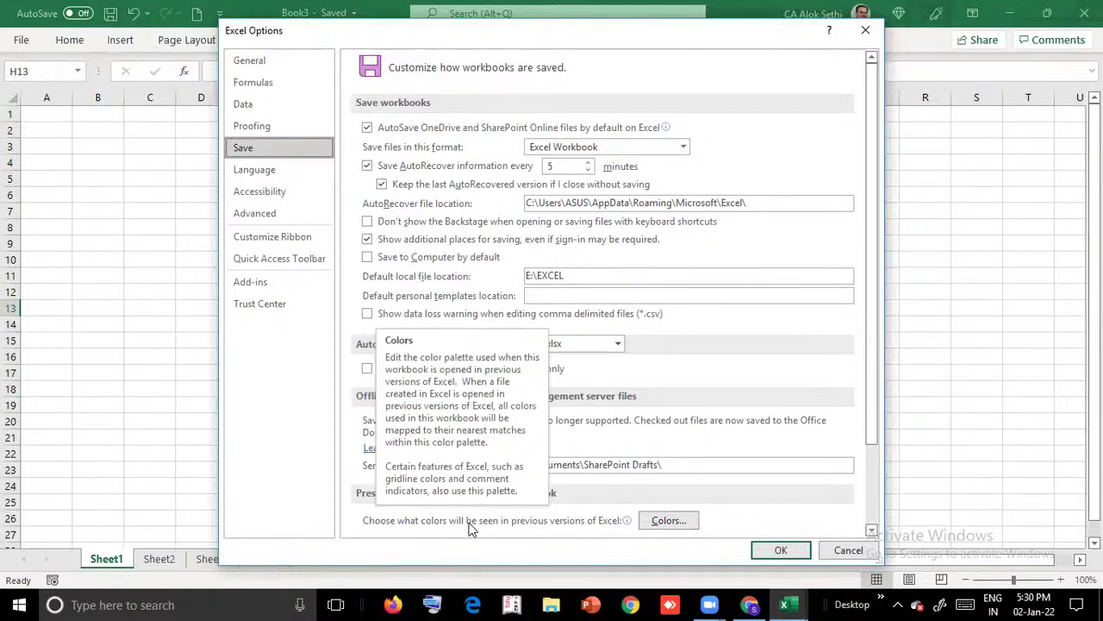
pyautogui.click(667, 522)
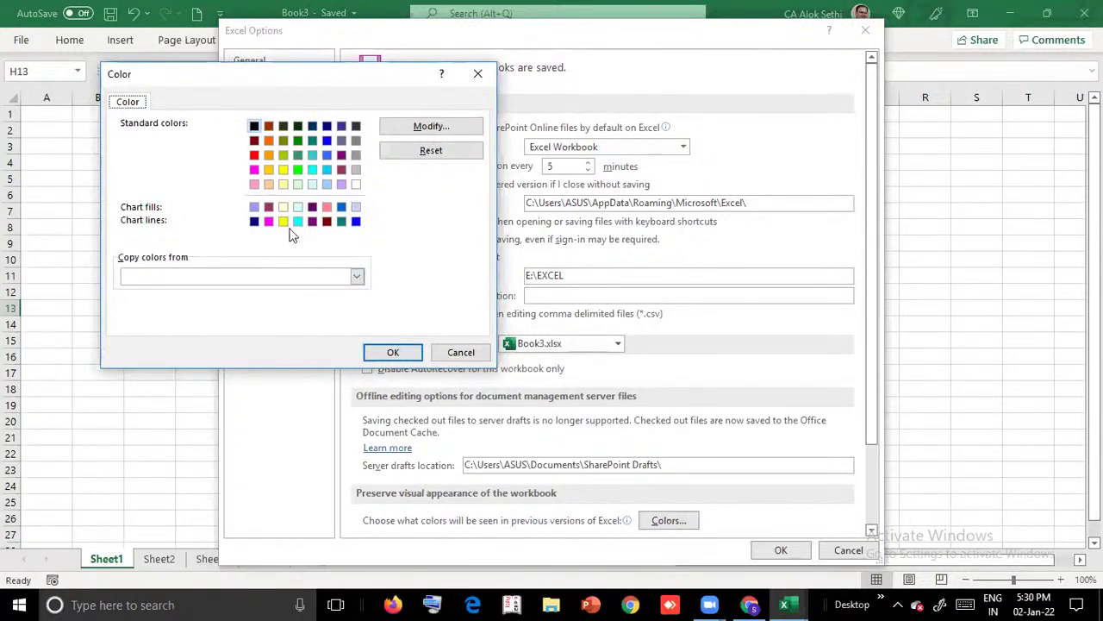
pyautogui.click(324, 138)
pyautogui.click(374, 353)
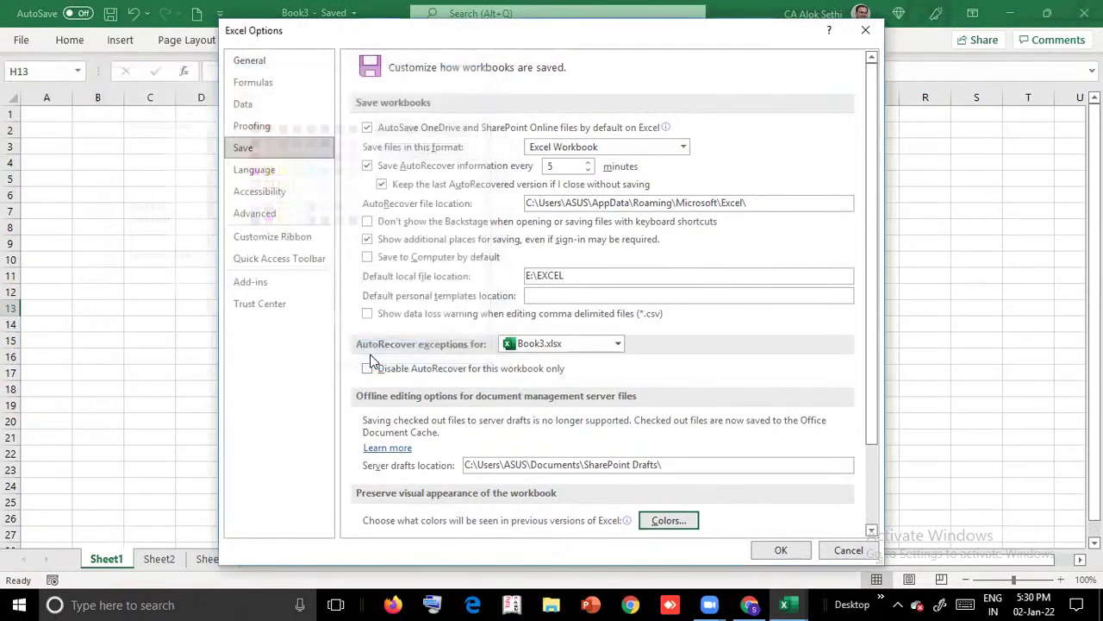
pyautogui.click(779, 553)
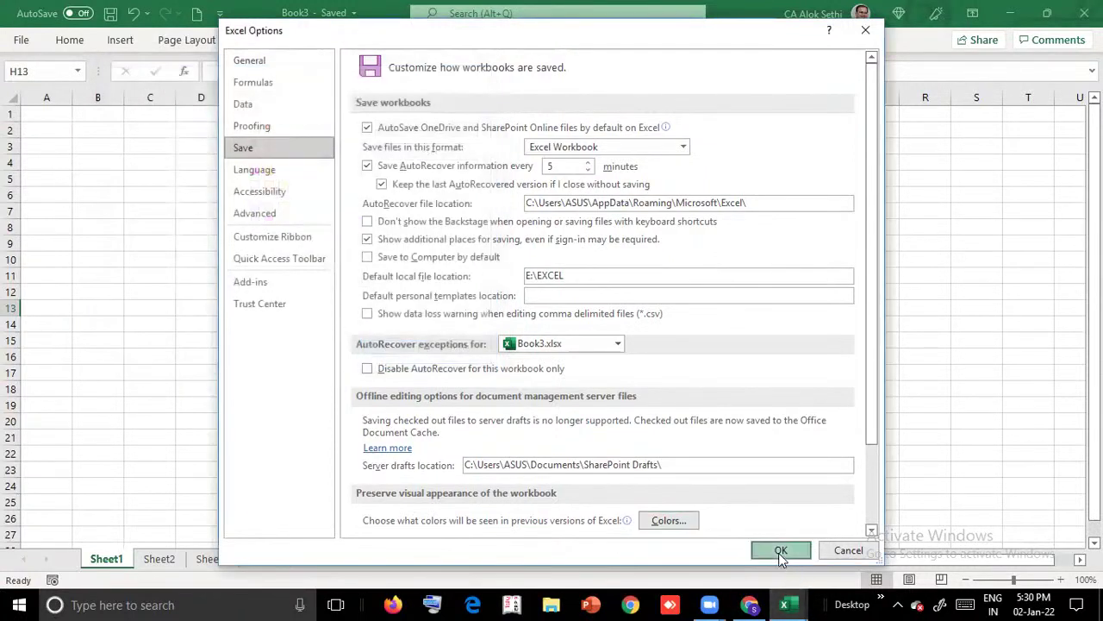
pyautogui.click(355, 325)
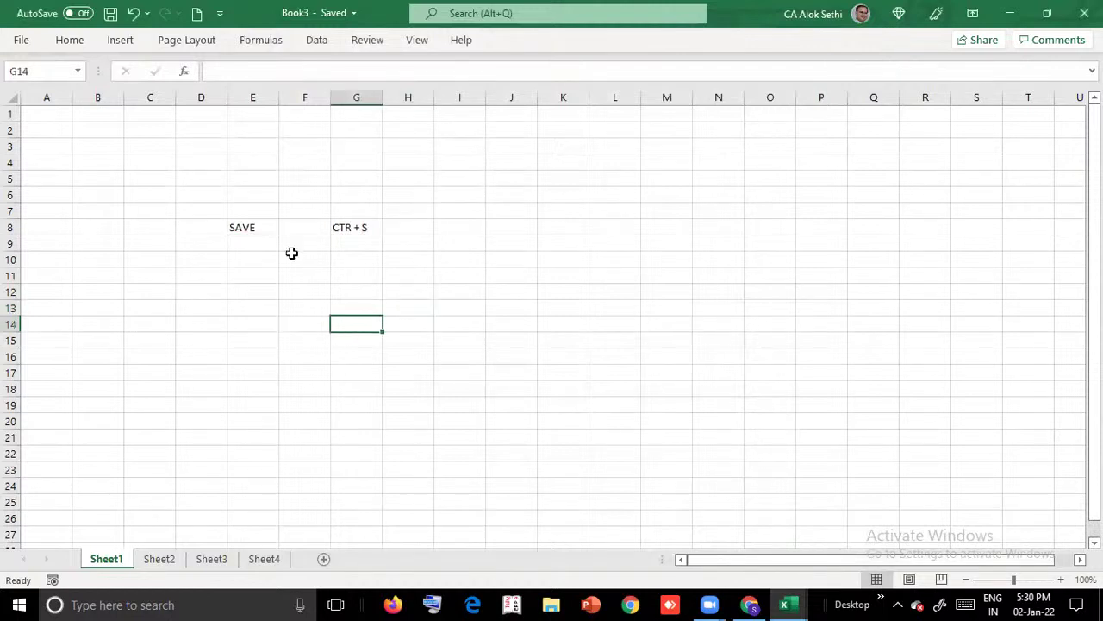
# Return to EXCEL BASIC CLASS 1, then open Excel Options and close it unchanged
pyautogui.click(12, 38)
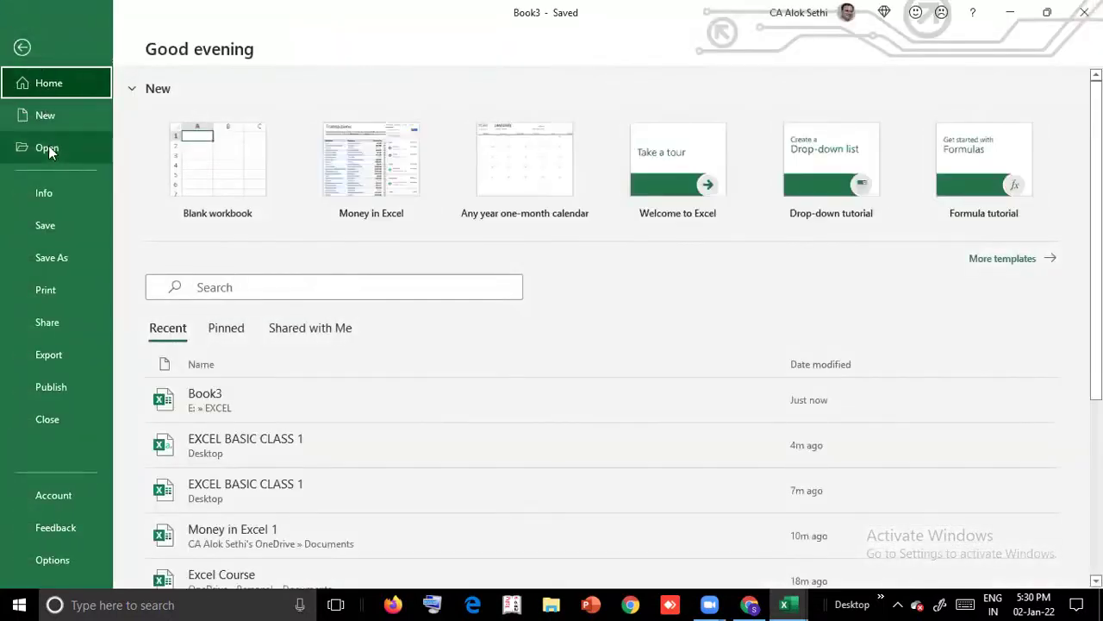
pyautogui.press('Escape')
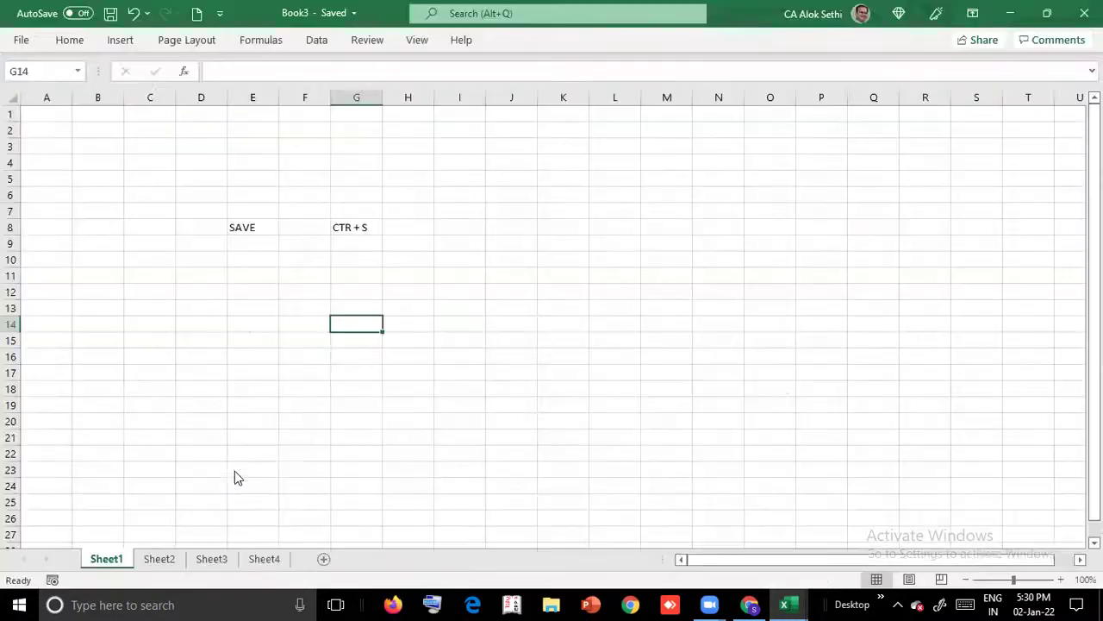
pyautogui.click(247, 315)
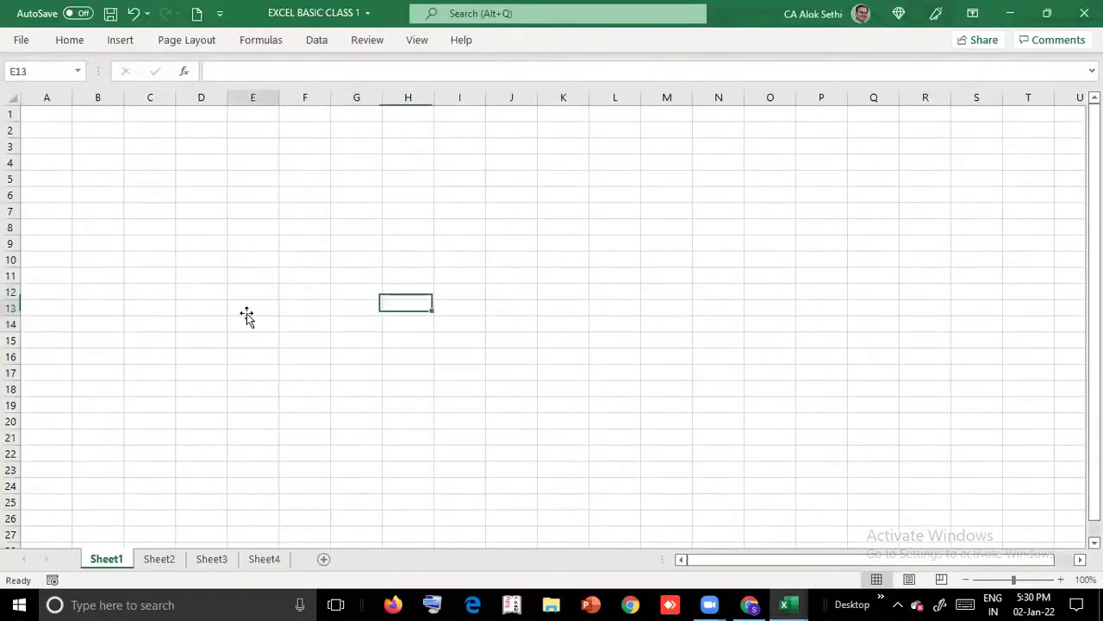
pyautogui.click(17, 41)
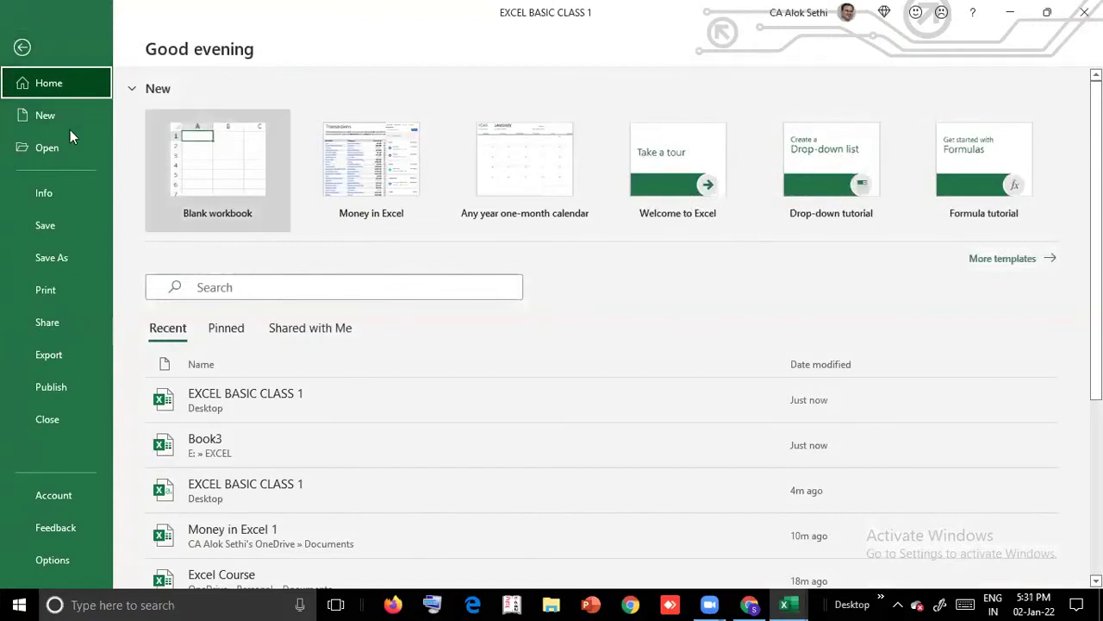
pyautogui.click(74, 560)
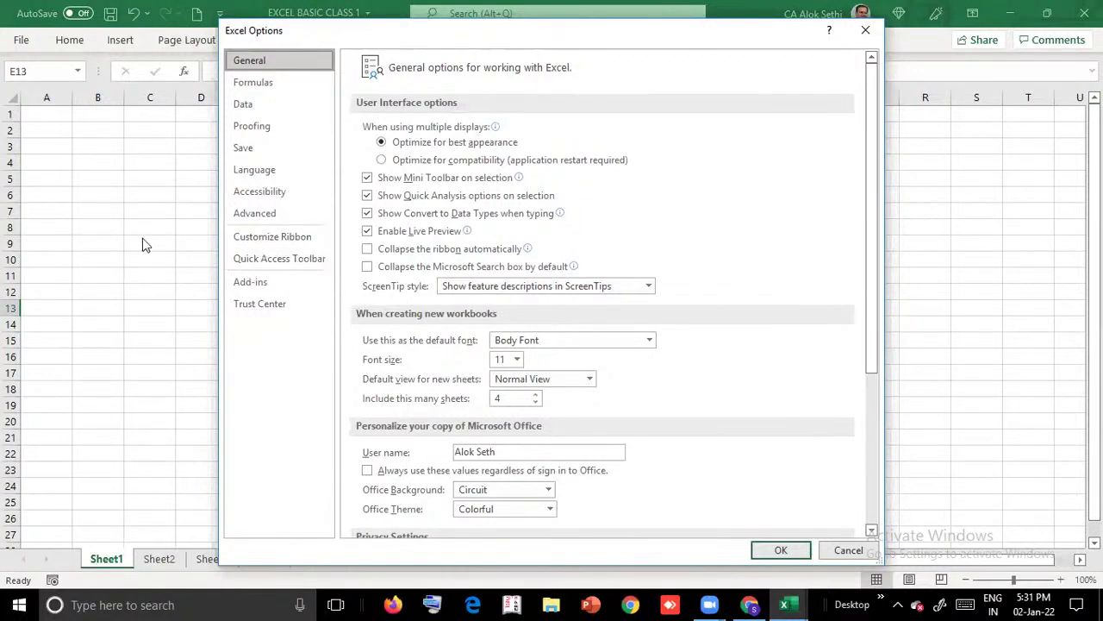
pyautogui.press('Escape')
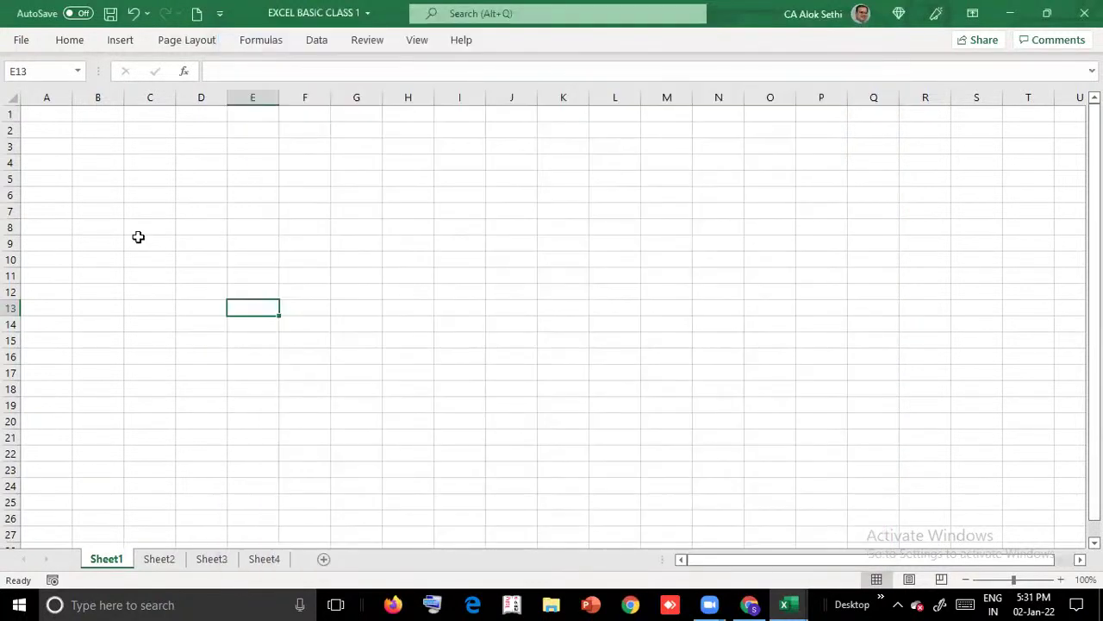
# Toggle the Home ribbon and close the EXCEL BASIC CLASS 1 workbook
pyautogui.click(70, 39)
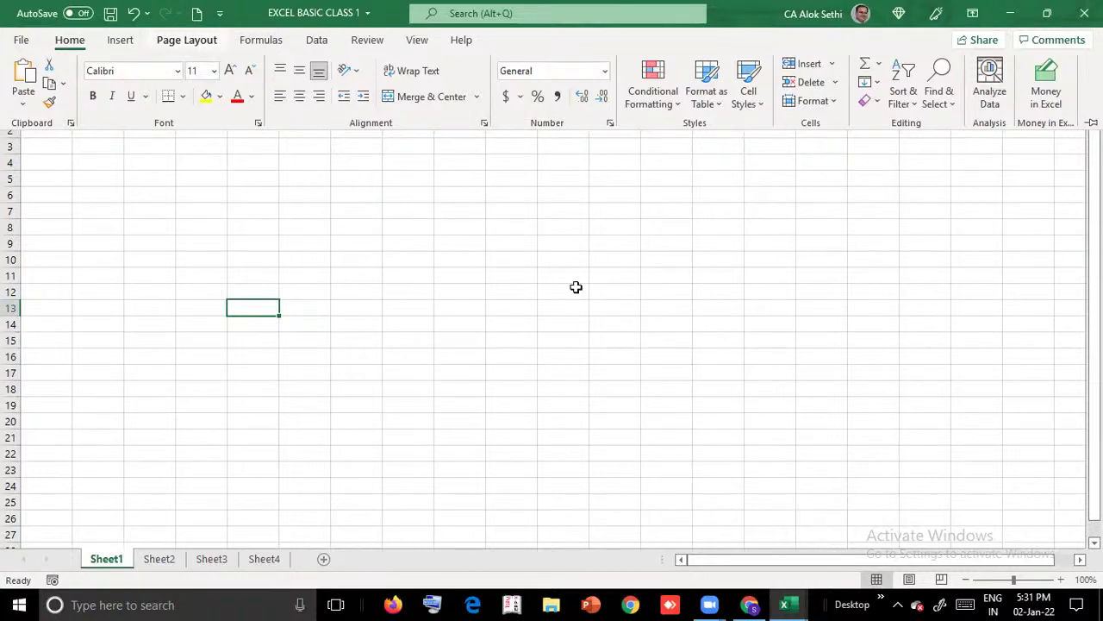
pyautogui.click(71, 39)
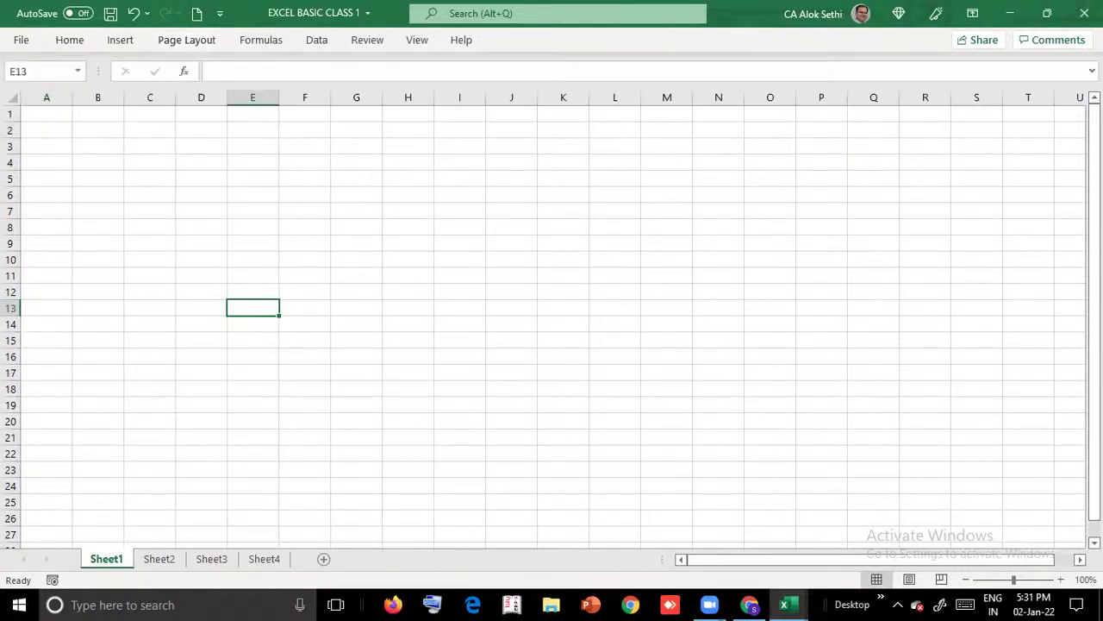
pyautogui.click(1085, 13)
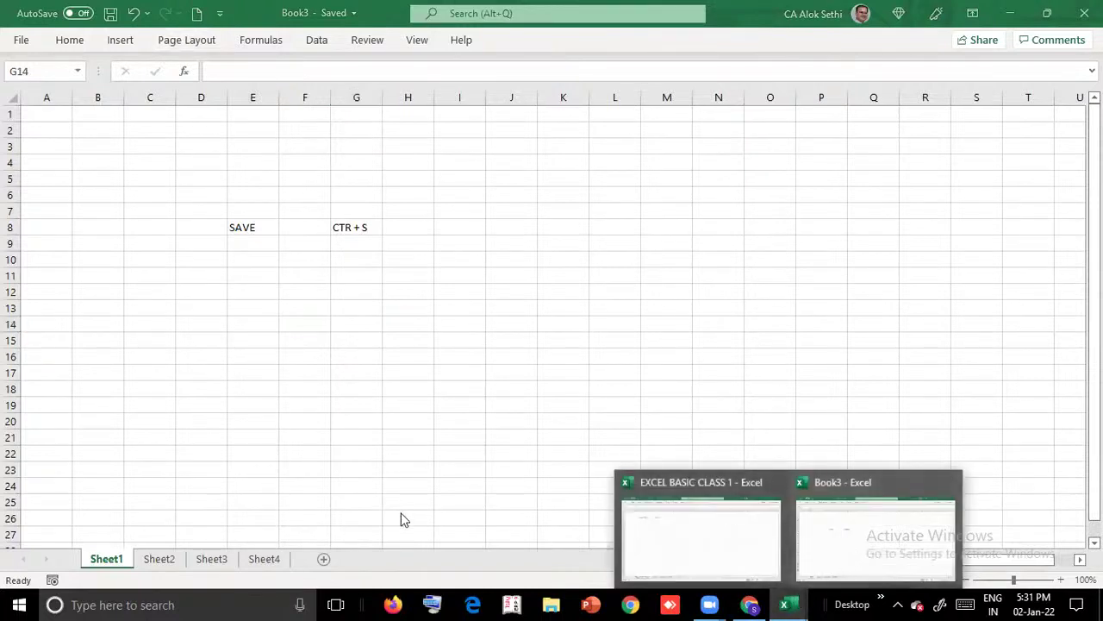
# Reopen Money in Excel 1 from the Recent files list
pyautogui.click(17, 39)
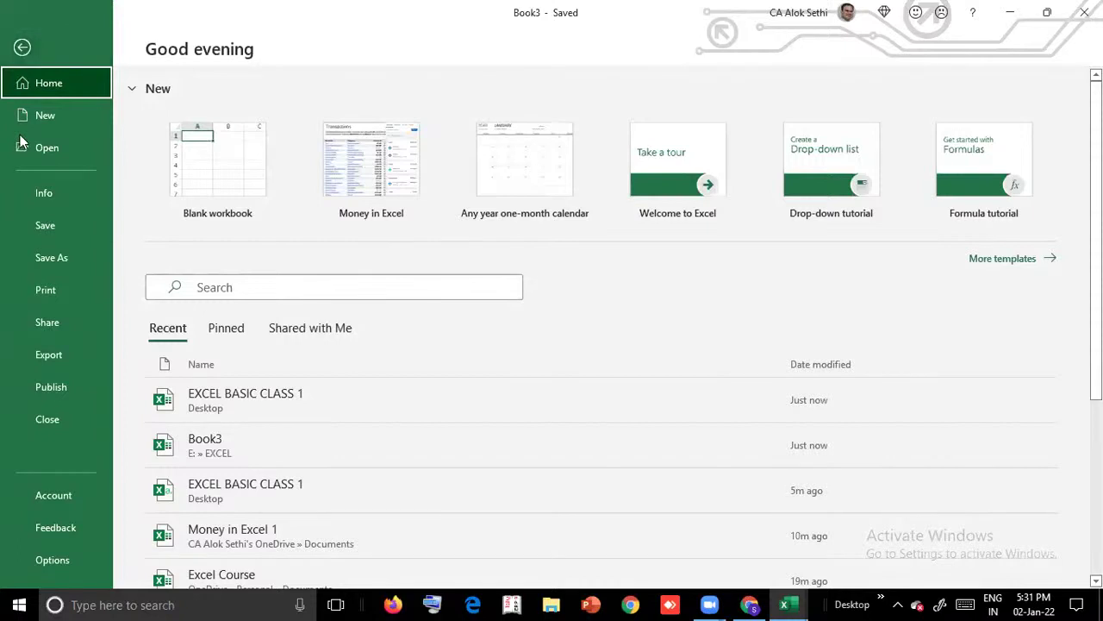
pyautogui.click(279, 545)
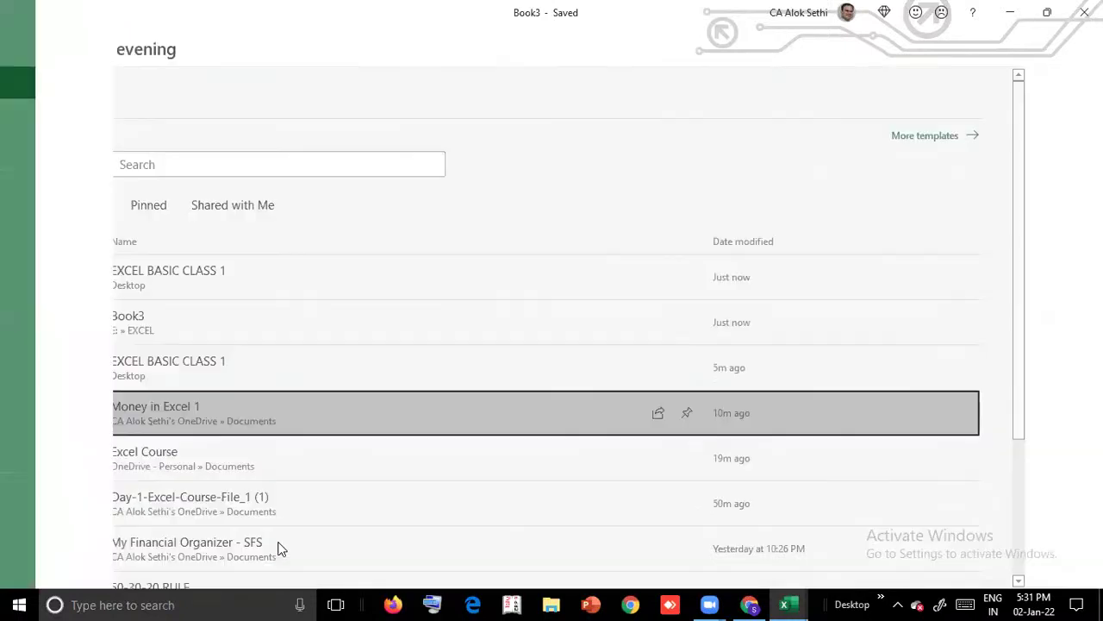
pyautogui.click(117, 257)
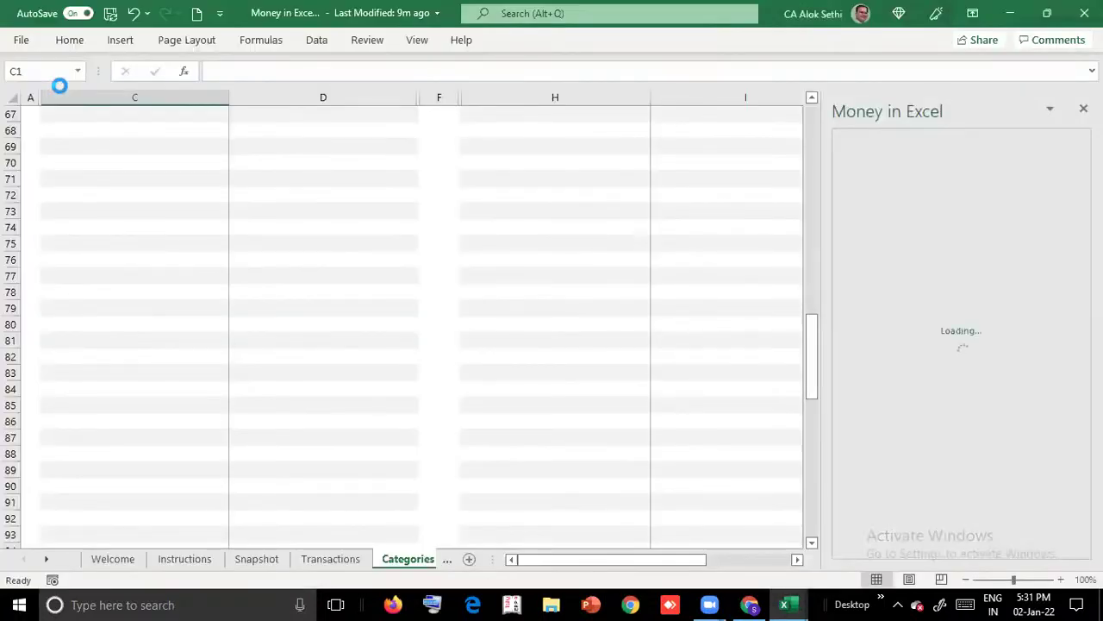
# Open Day-1-Excel-Course-File_1 (1) from further down the Recent list
pyautogui.click(21, 43)
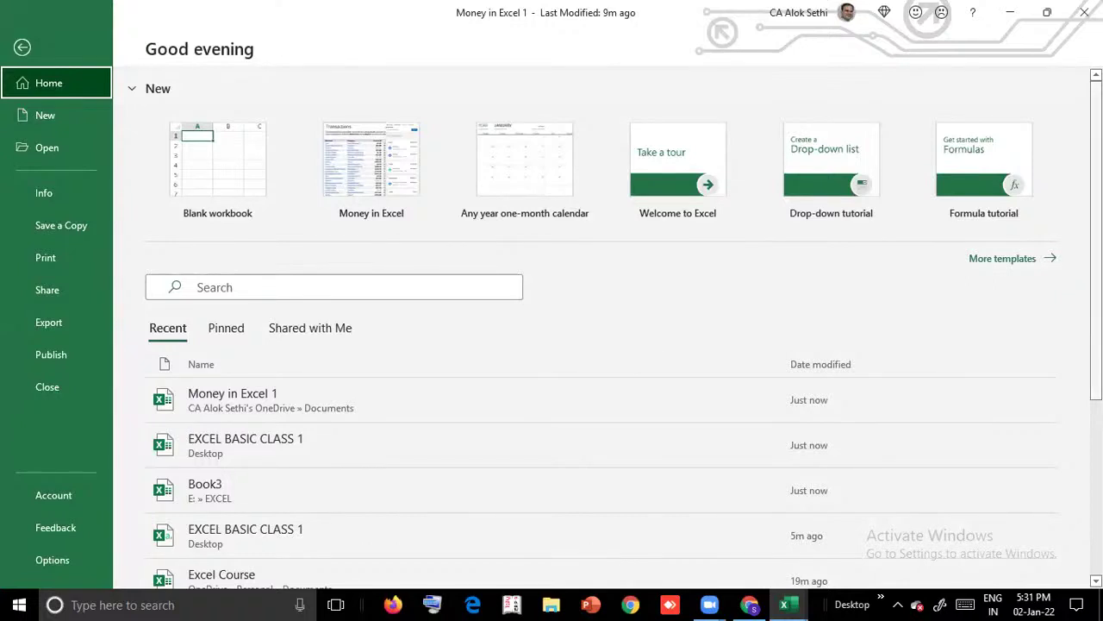
pyautogui.scroll(-3, 603, 327)
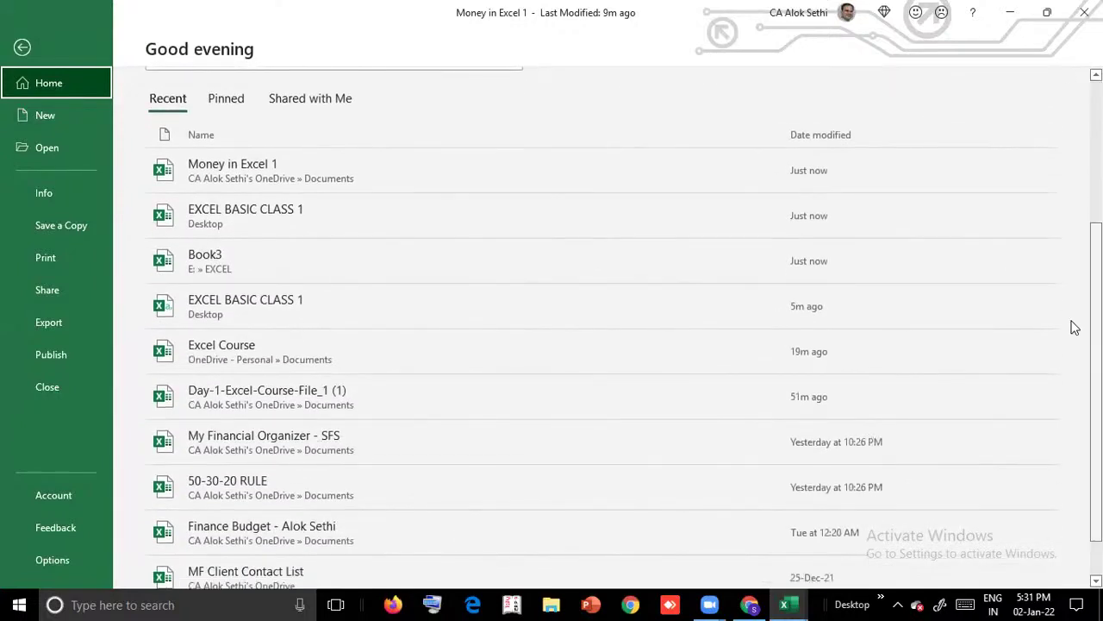
pyautogui.click(203, 395)
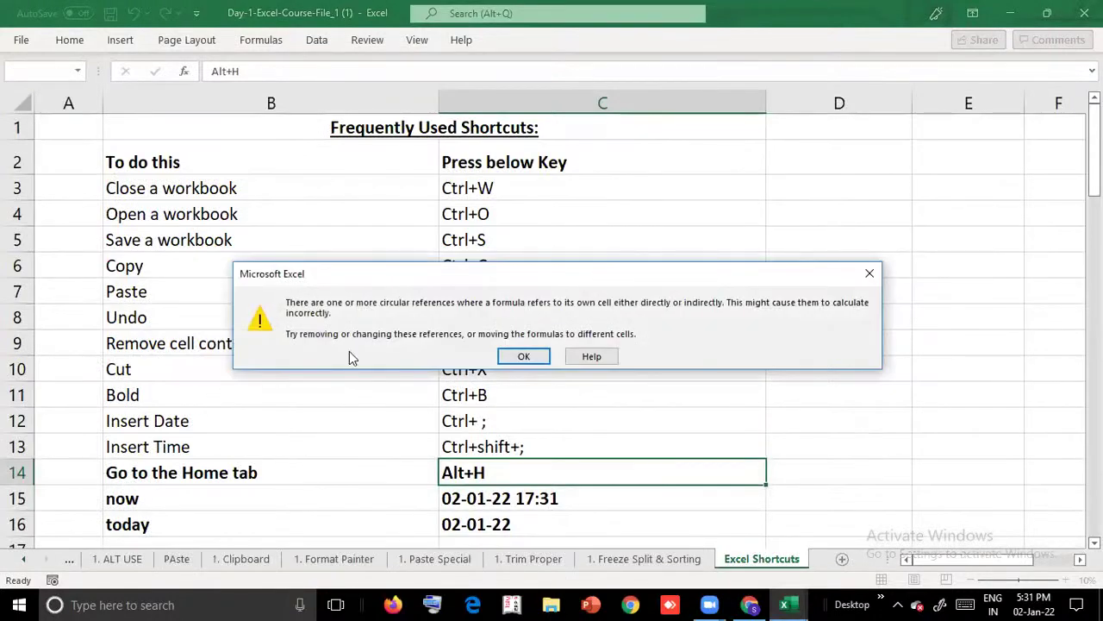
# Close the circular-reference warning and browse the Frequently Used Shortcuts table, ending at column F
pyautogui.press('Return')
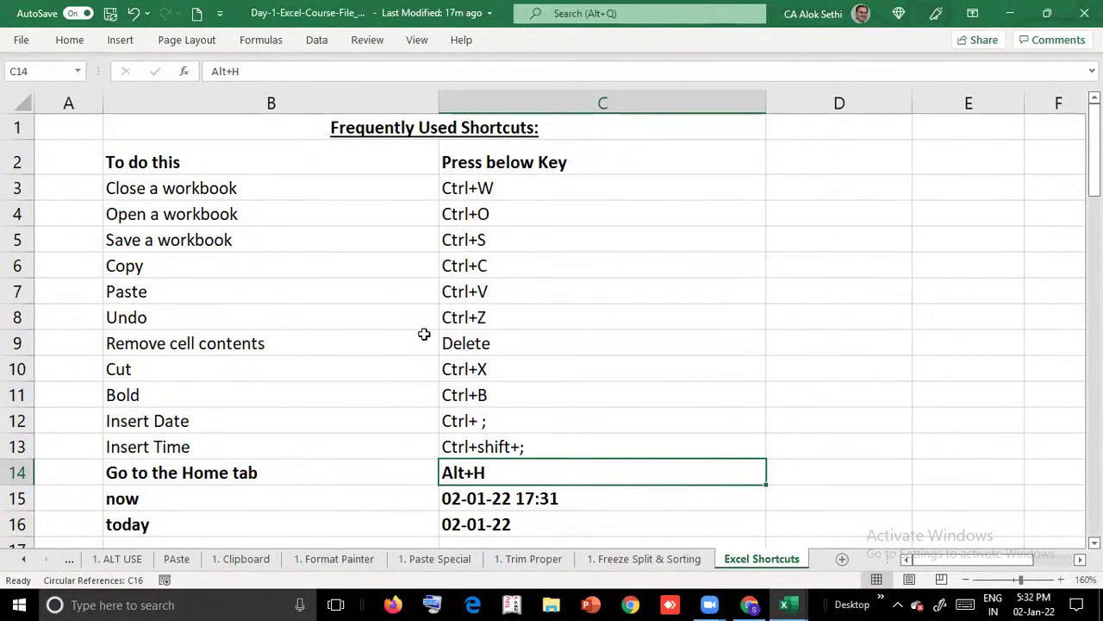
pyautogui.press('Up')
pyautogui.press('Up')
pyautogui.press('Up')
pyautogui.press('Up')
pyautogui.press('Up')
pyautogui.press('Up')
pyautogui.press('Up')
pyautogui.press('Up')
pyautogui.press('Up')
pyautogui.press('Up')
pyautogui.press('Up')
pyautogui.press('Up')
pyautogui.press('Up')
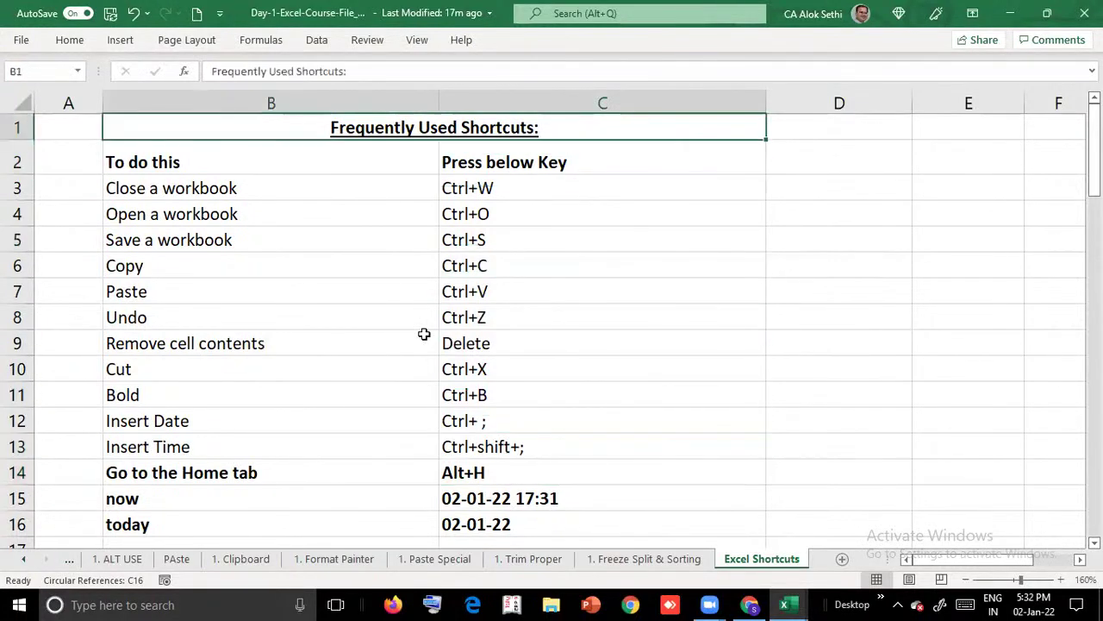
pyautogui.press('Down')
pyautogui.press('Down')
pyautogui.press('Down')
pyautogui.press('Down')
pyautogui.press('Down')
pyautogui.press('Down')
pyautogui.press('Down')
pyautogui.press('Down')
pyautogui.press('Down')
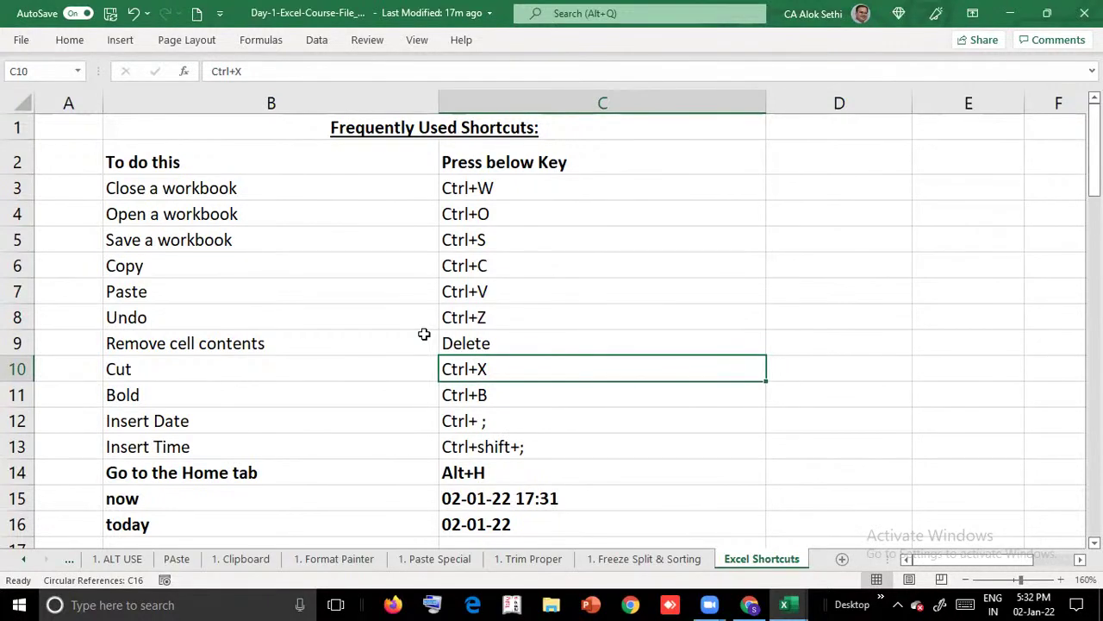
pyautogui.press('Right')
pyautogui.press('Right')
pyautogui.press('Right')
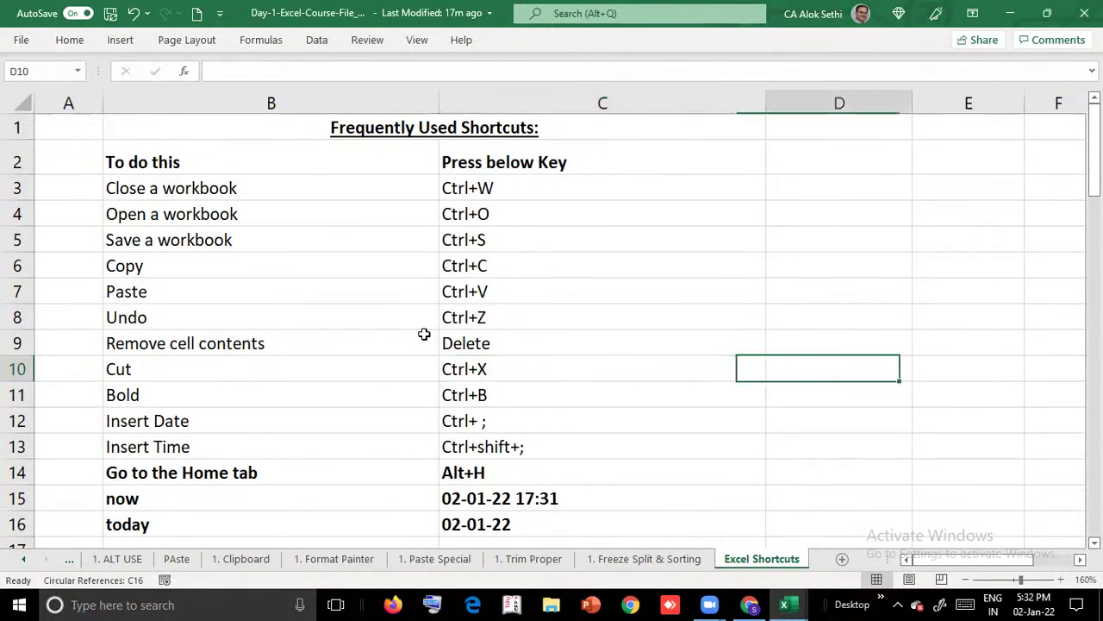
pyautogui.press('Up')
pyautogui.press('Up')
pyautogui.press('Up')
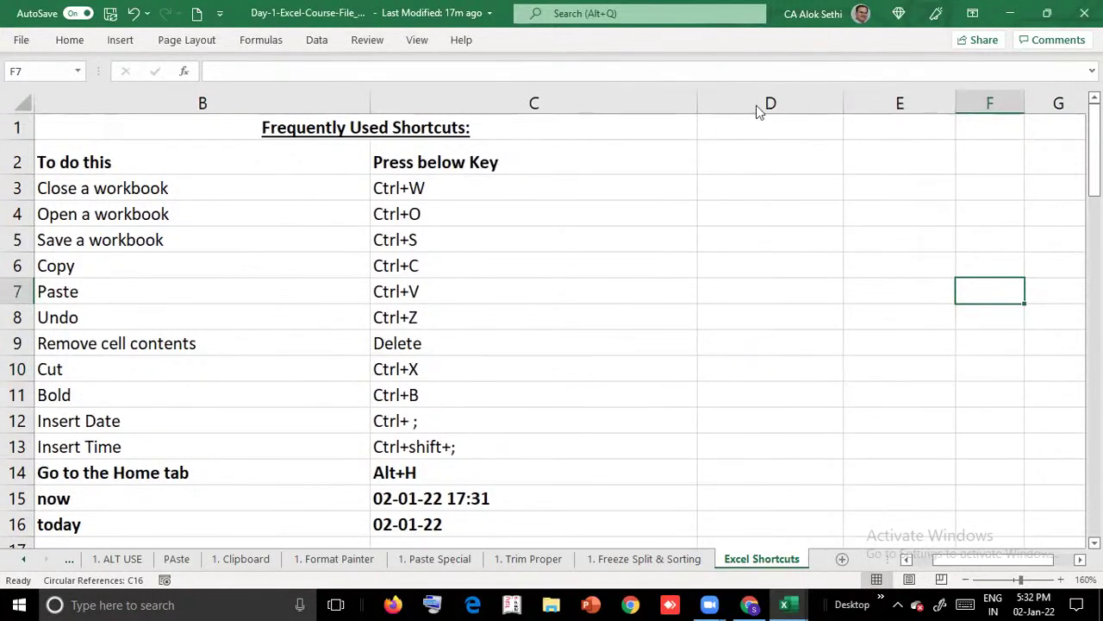
# Enter the presenter's name in cell D2 and return to D2
pyautogui.press('Left')
pyautogui.press('Left')
pyautogui.press('Up')
pyautogui.press('Up')
pyautogui.press('Up')
pyautogui.press('Up')
pyautogui.press('Up')
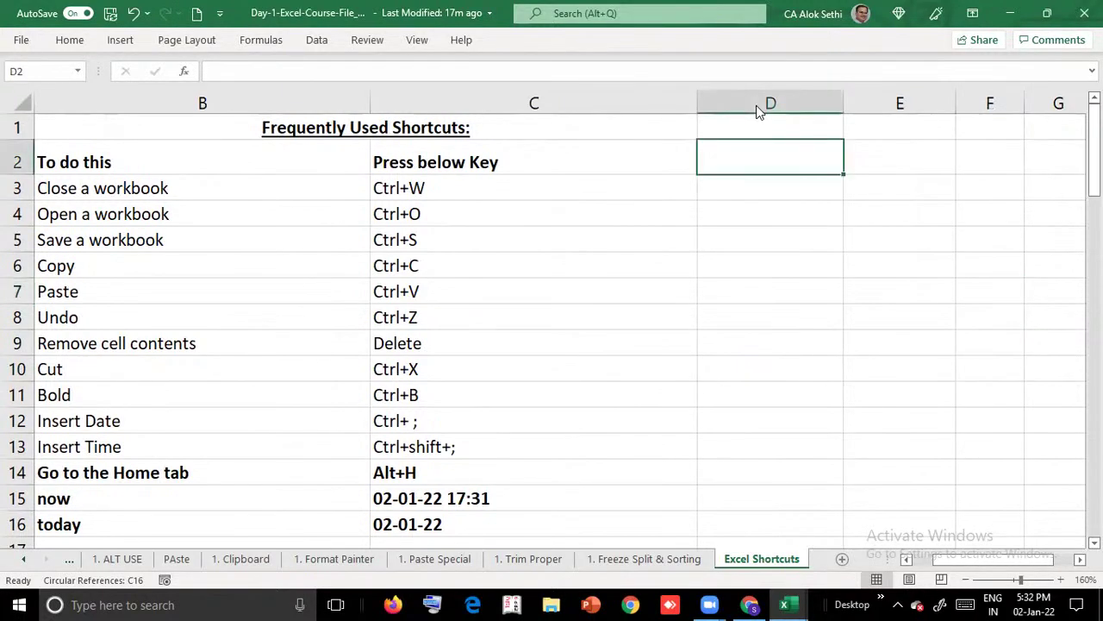
pyautogui.write('ALOK SETHI')
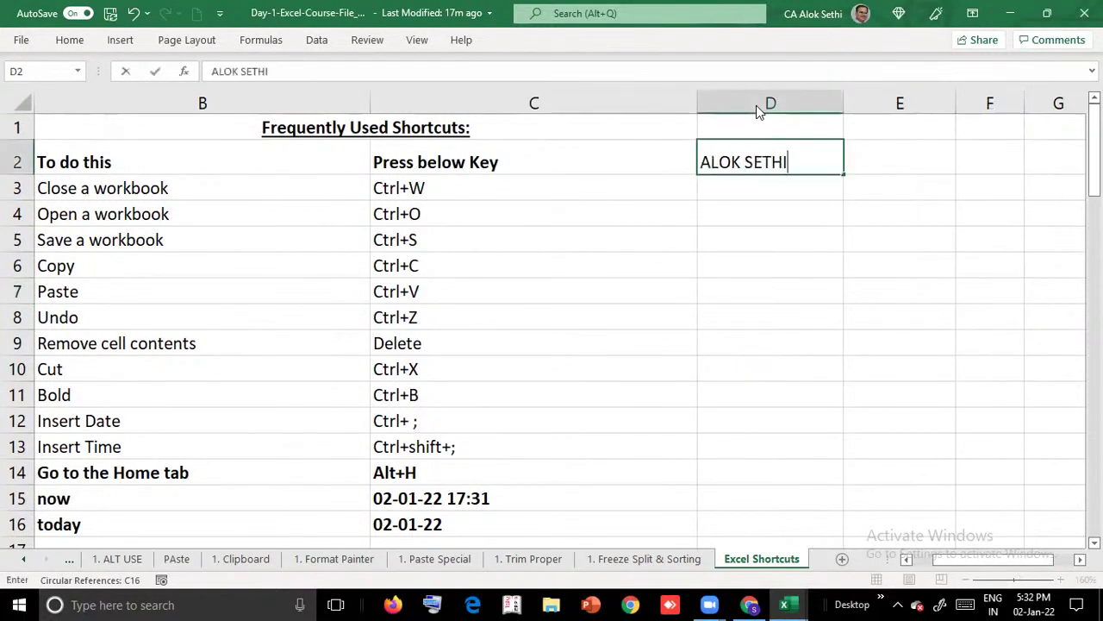
pyautogui.press('Return')
pyautogui.press('Up')
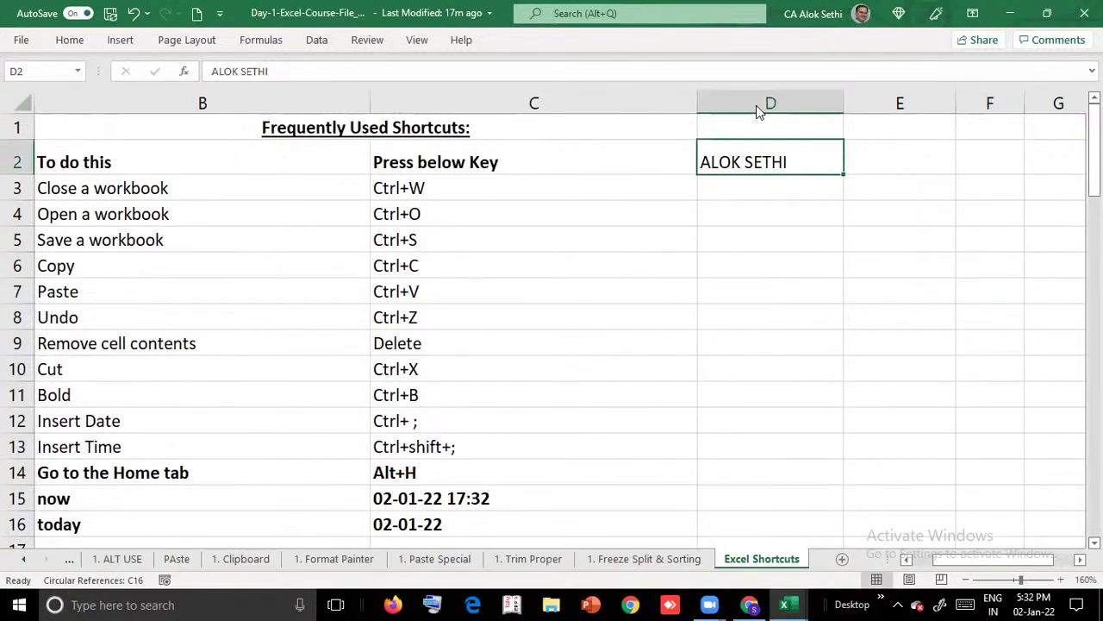
pyautogui.hotkey('ctrl', 'w')
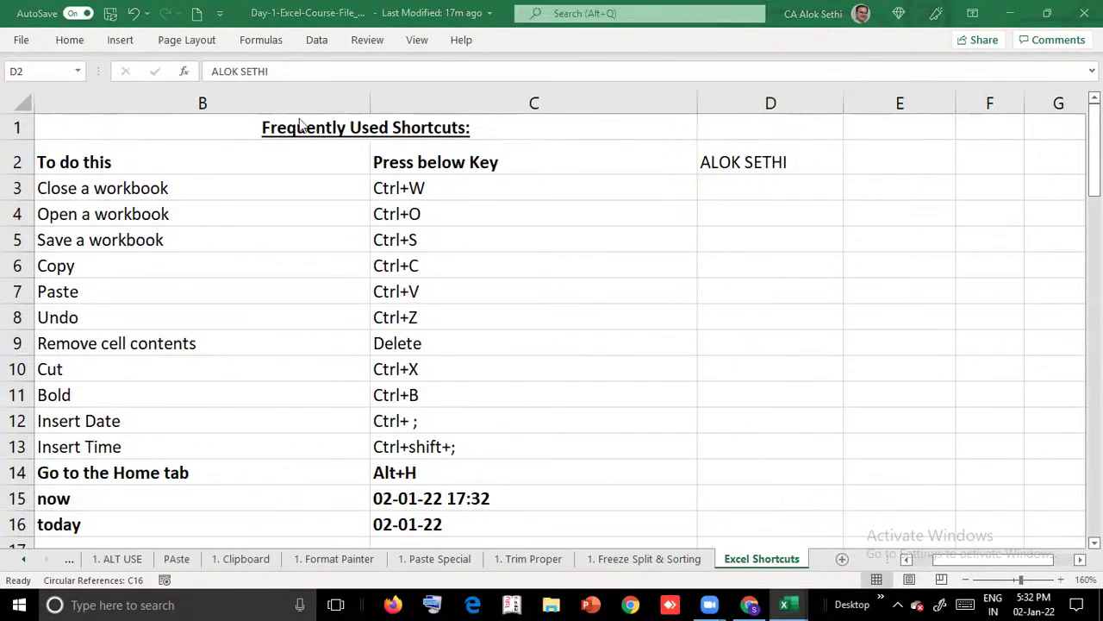
pyautogui.click(893, 197)
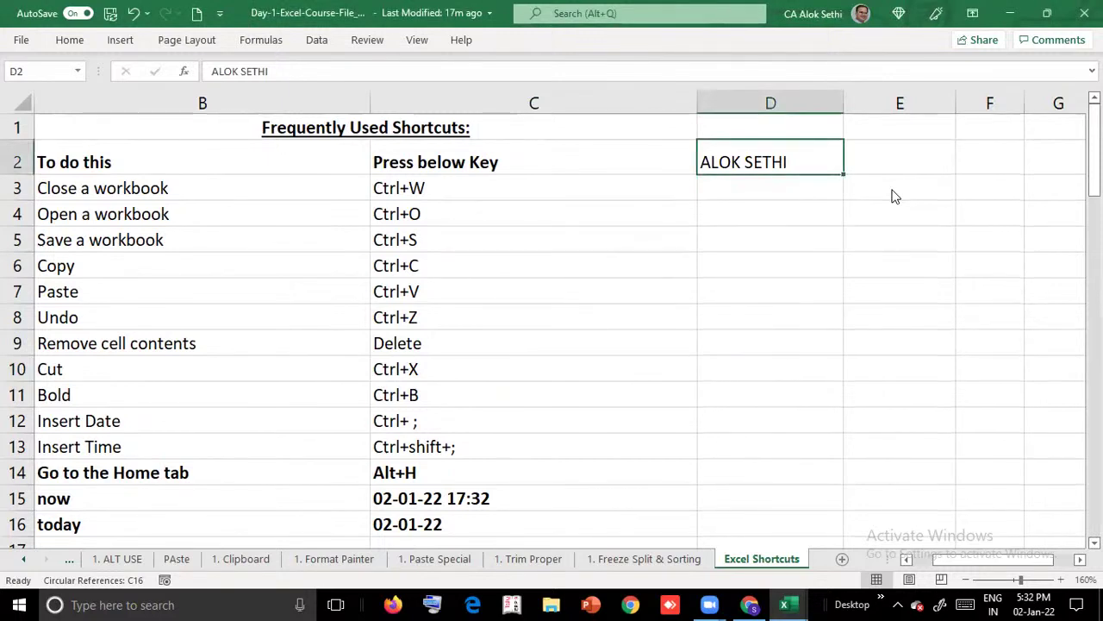
# Make D2 bold, italic and underlined, then Flash Fill it down through D16
pyautogui.hotkey('ctrl', 'b')
pyautogui.hotkey('ctrl', 'i')
pyautogui.hotkey('ctrl', 'u')
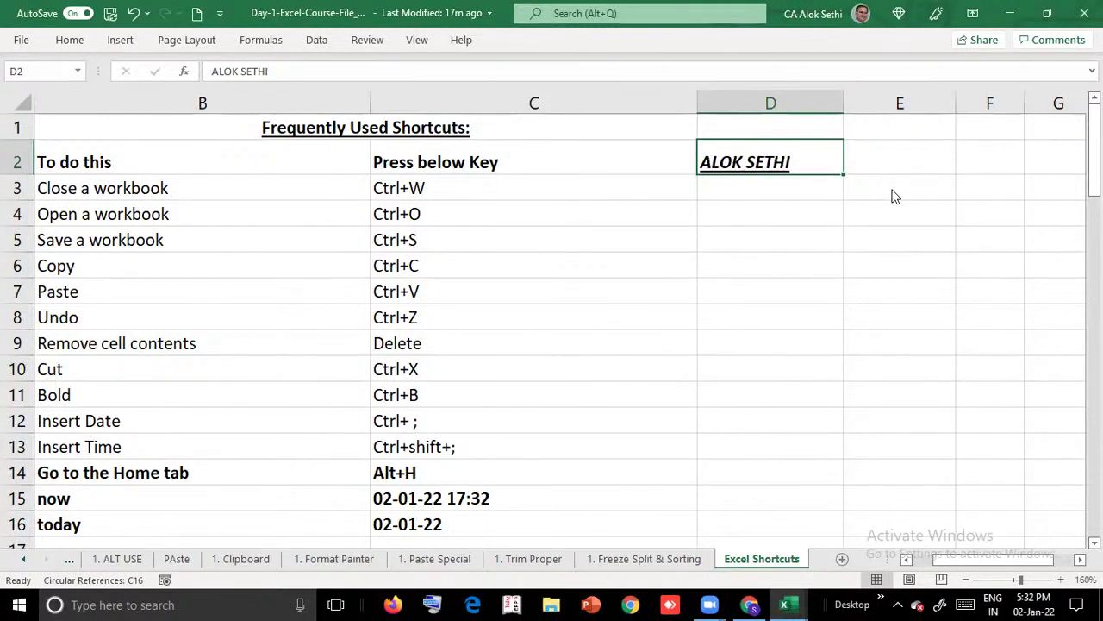
pyautogui.hotkey('ctrl', 'e')
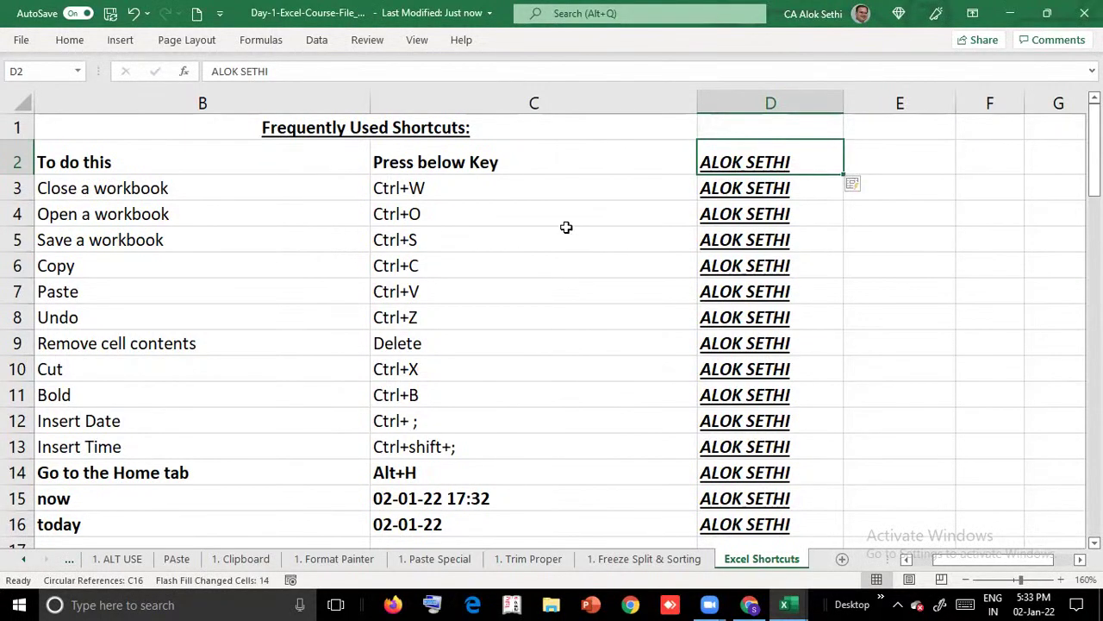
pyautogui.hotkey('alt', 'Tab')
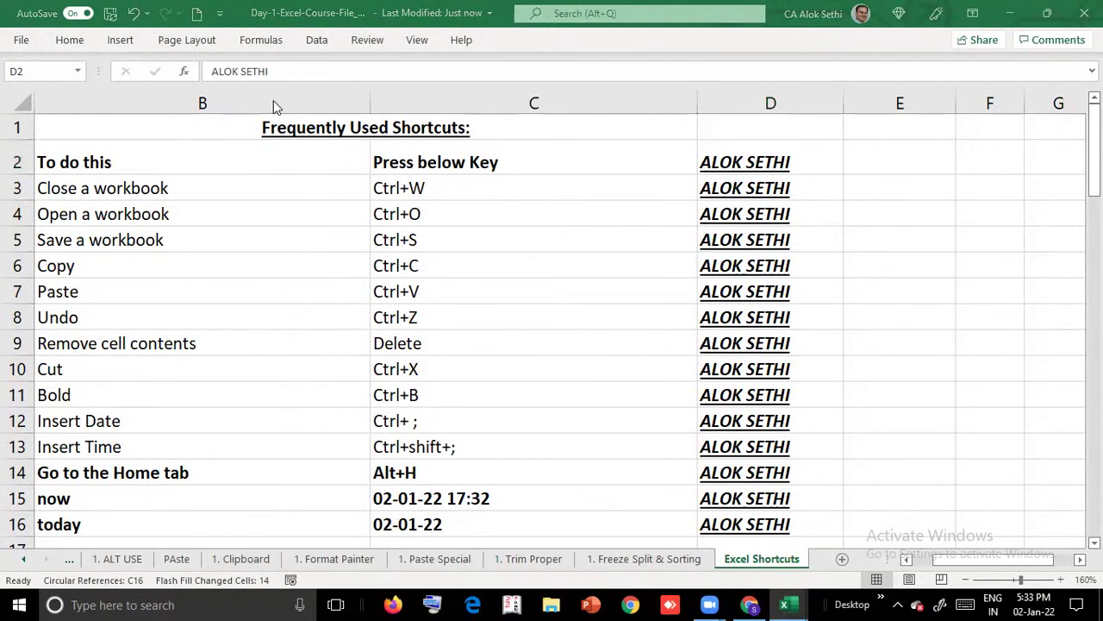
pyautogui.hotkey('alt', 'Tab')
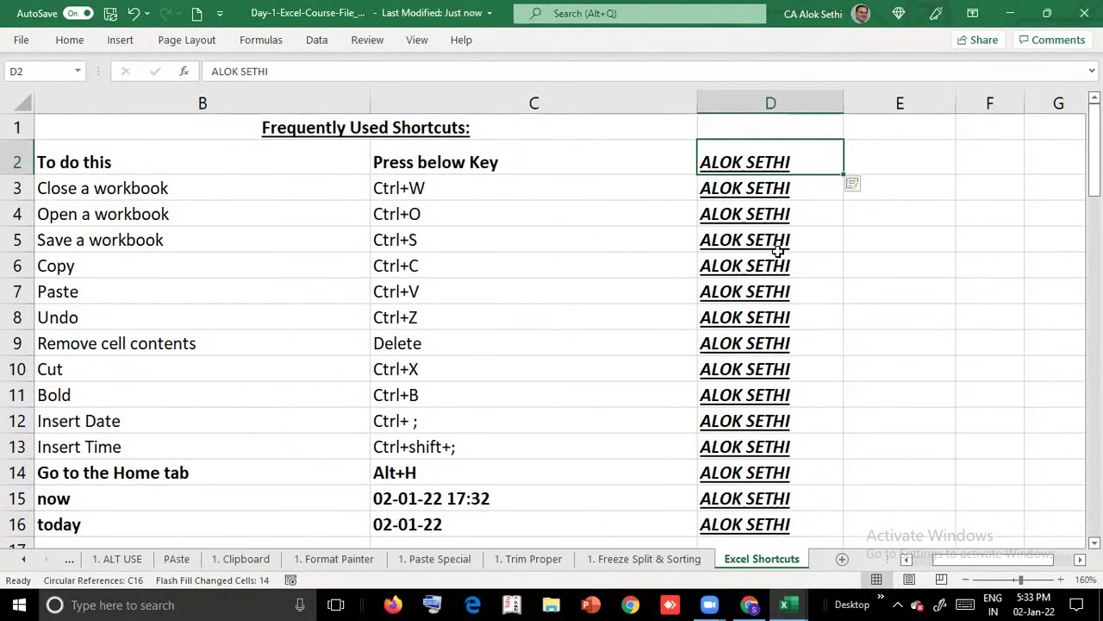
pyautogui.press('Down')
pyautogui.press('Down')
pyautogui.press('pagedown')
pyautogui.press('pagedown')
pyautogui.press('pagedown')
pyautogui.press('pagedown')
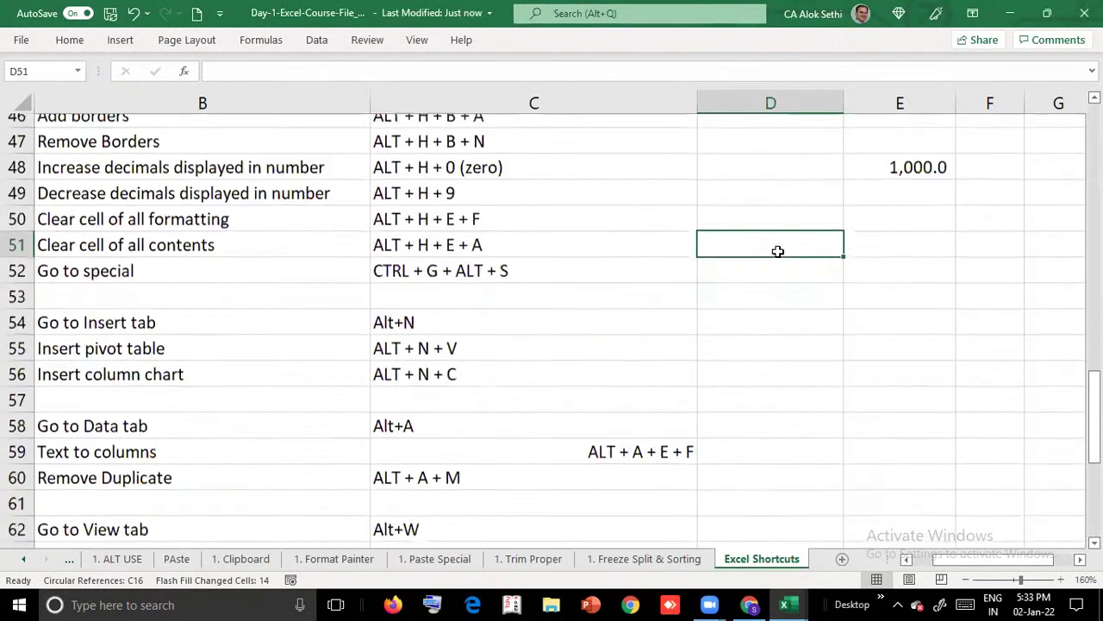
pyautogui.press('pageup')
pyautogui.press('pageup')
pyautogui.press('pageup')
pyautogui.press('pageup')
pyautogui.press('Up')
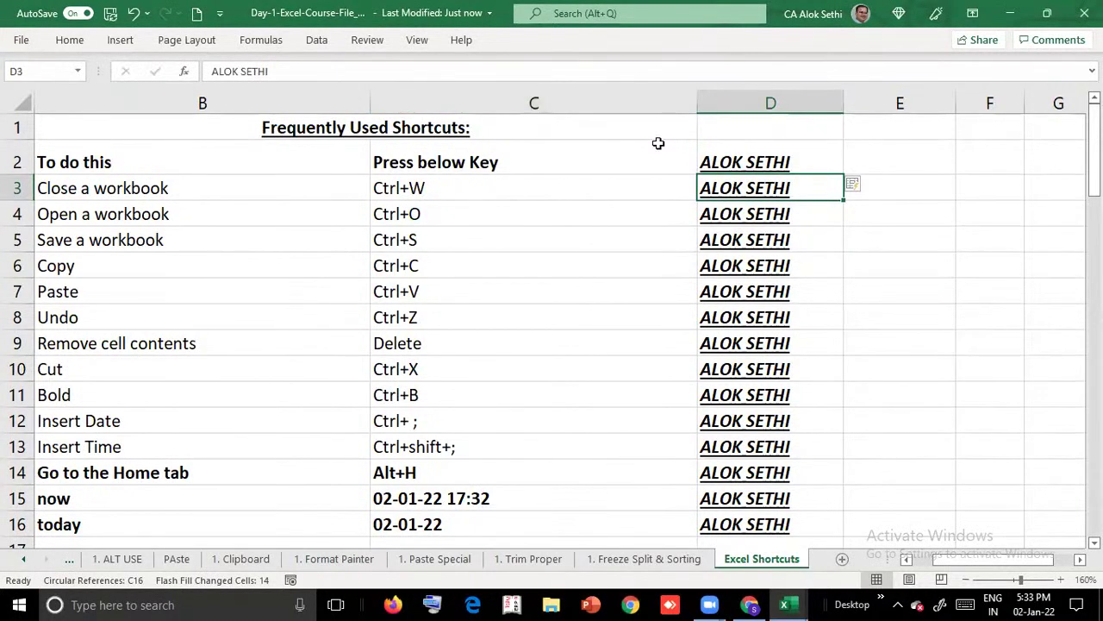
pyautogui.click(1014, 115)
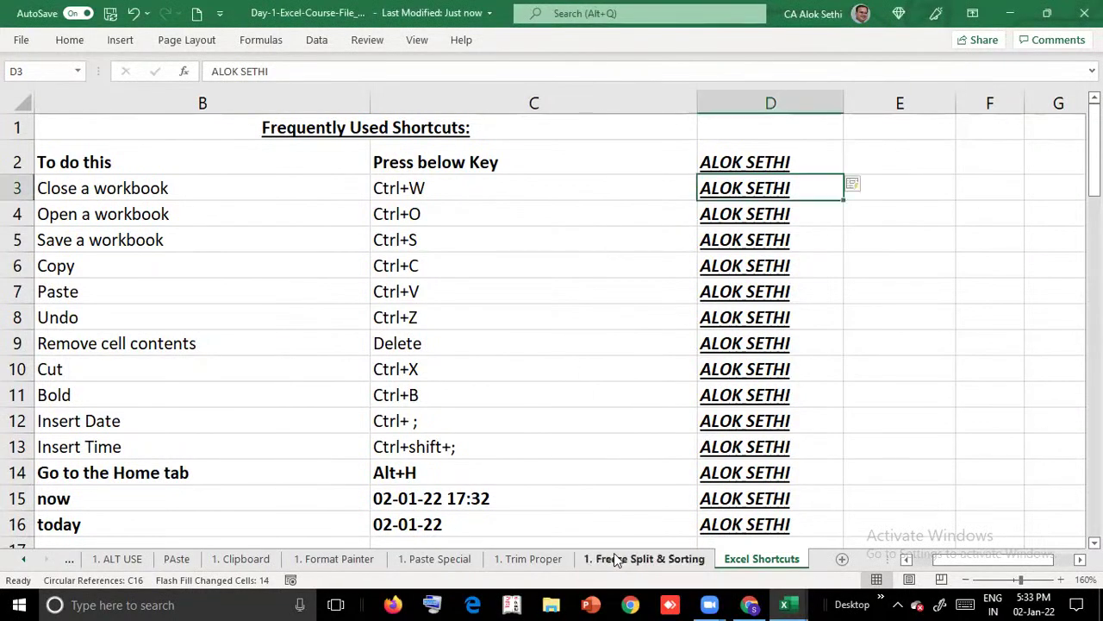
pyautogui.click(525, 561)
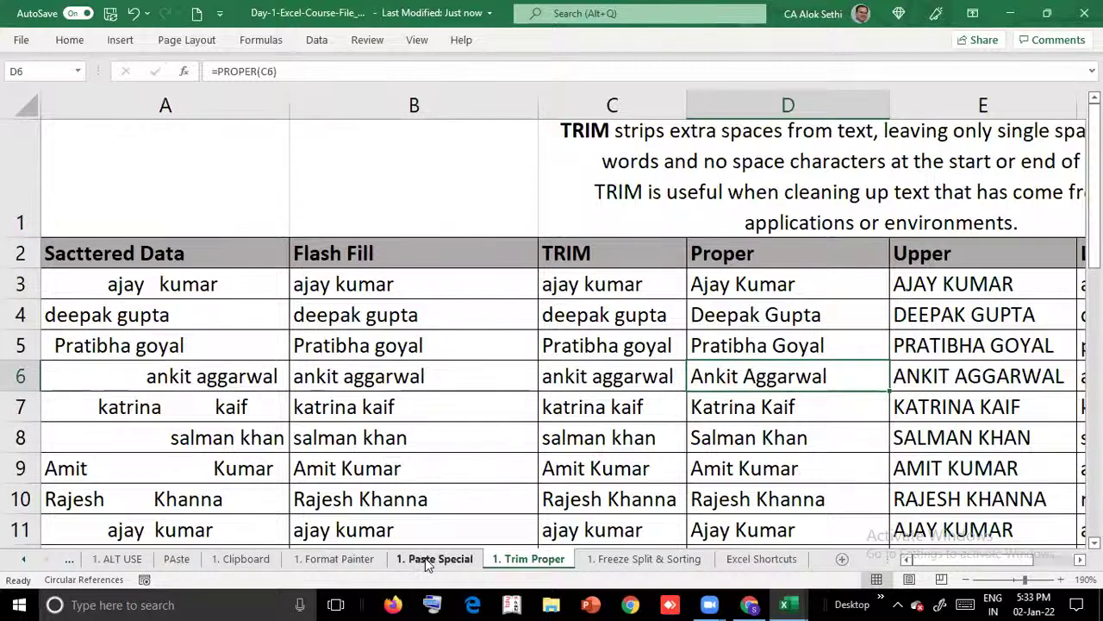
pyautogui.click(425, 558)
pyautogui.click(344, 562)
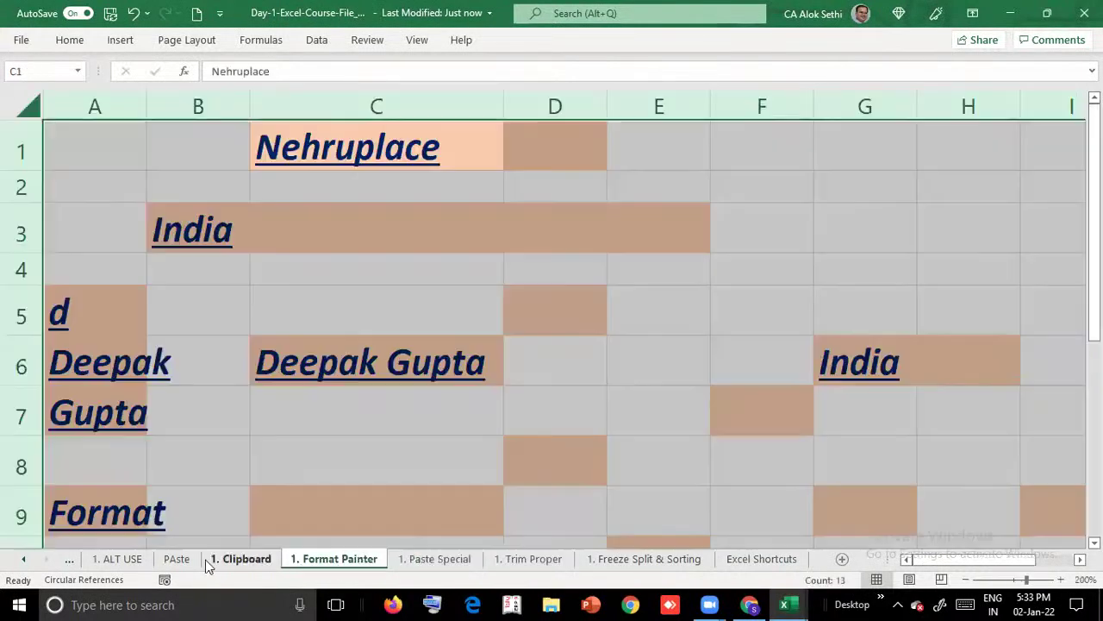
pyautogui.click(120, 559)
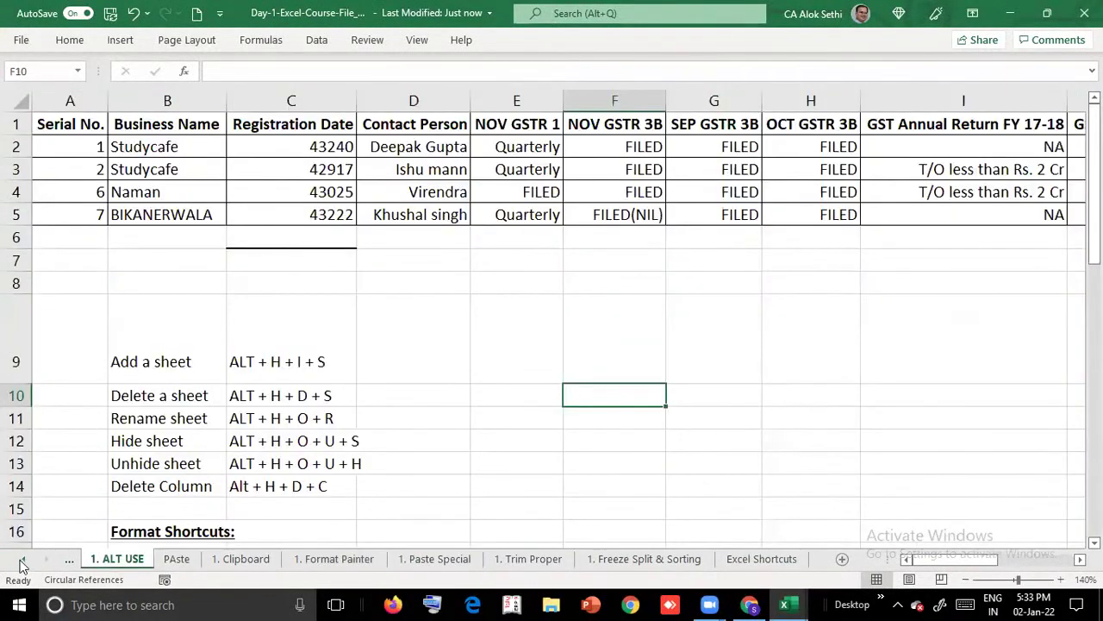
pyautogui.click(763, 560)
pyautogui.click(510, 388)
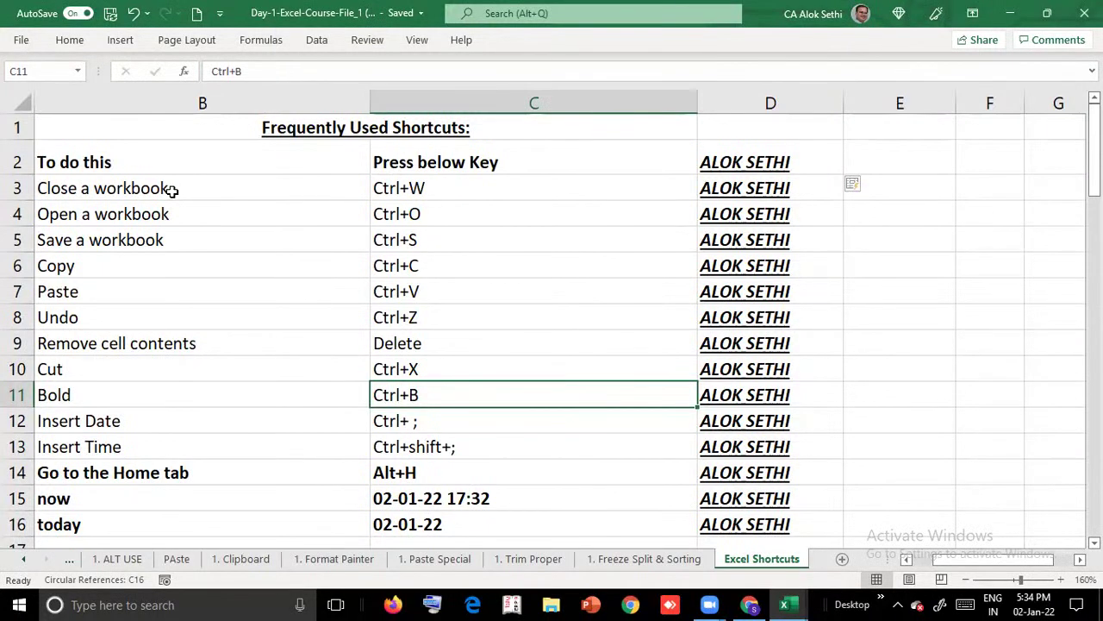
# Enter a shortened test copy of the name in E6, then clear E6 again
pyautogui.press('Right')
pyautogui.press('Right')
pyautogui.press('Up')
pyautogui.press('Up')
pyautogui.press('Up')
pyautogui.press('Up')
pyautogui.press('Up')
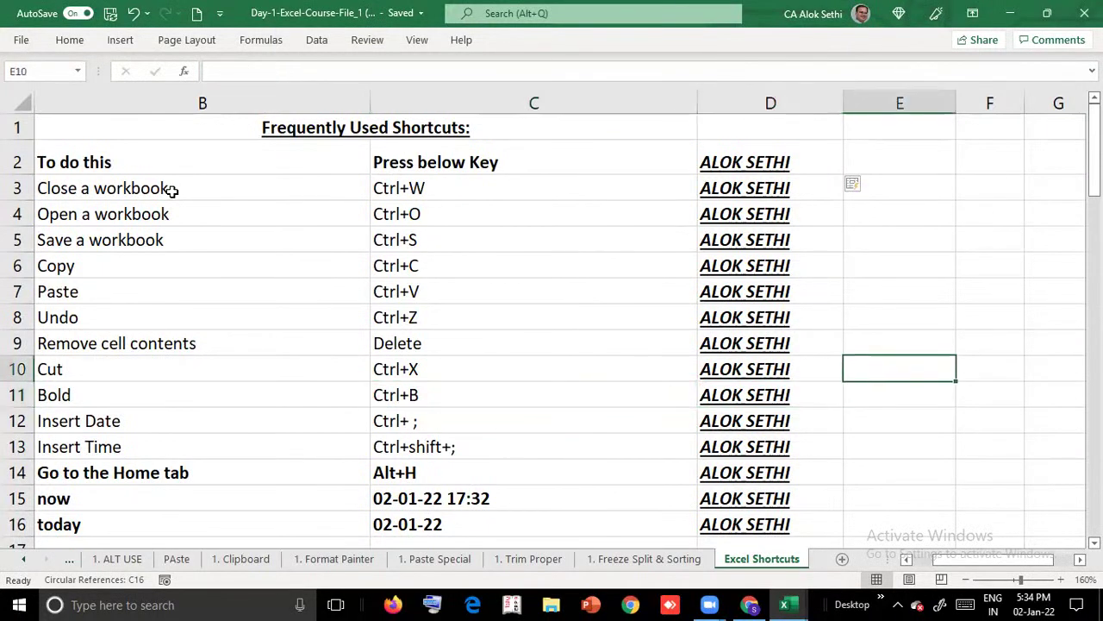
pyautogui.write('ALOK SETHI')
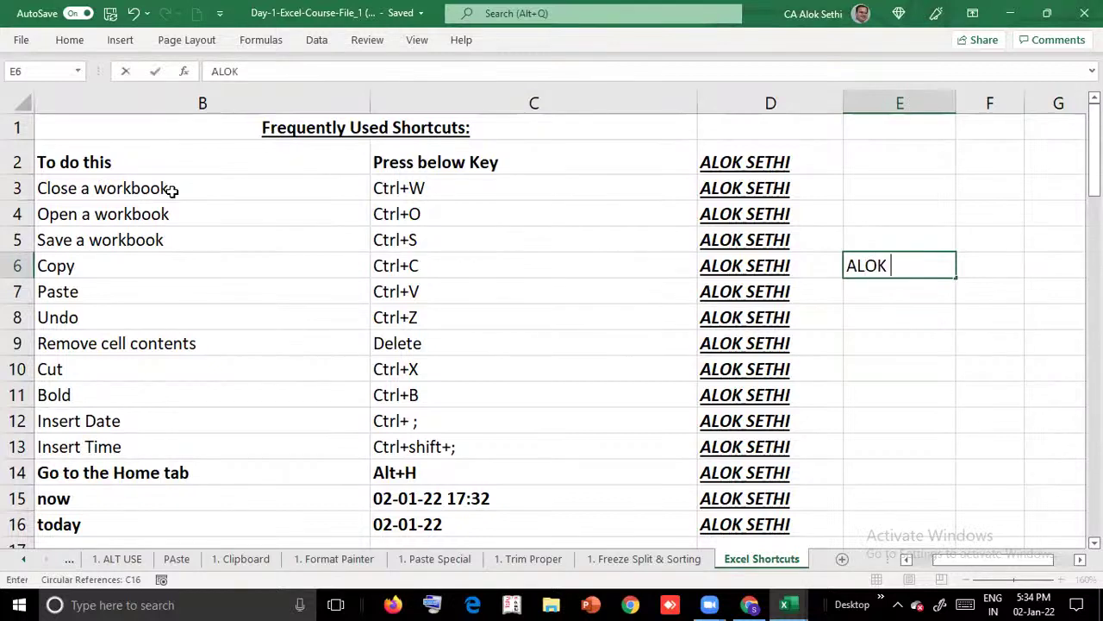
pyautogui.press('BackSpace')
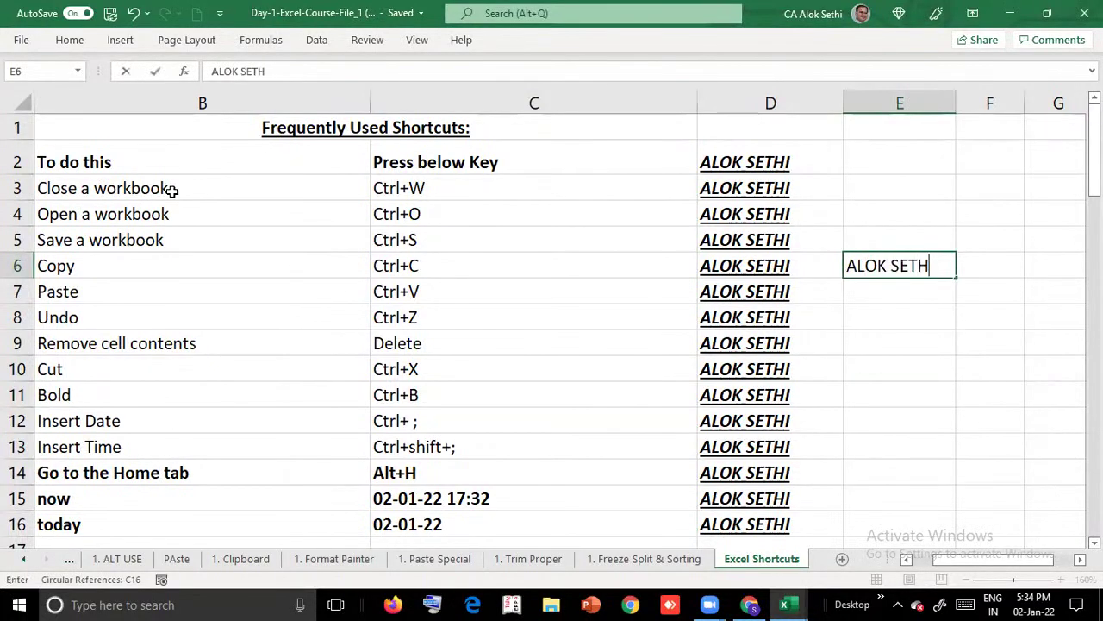
pyautogui.press('Return')
pyautogui.press('Up')
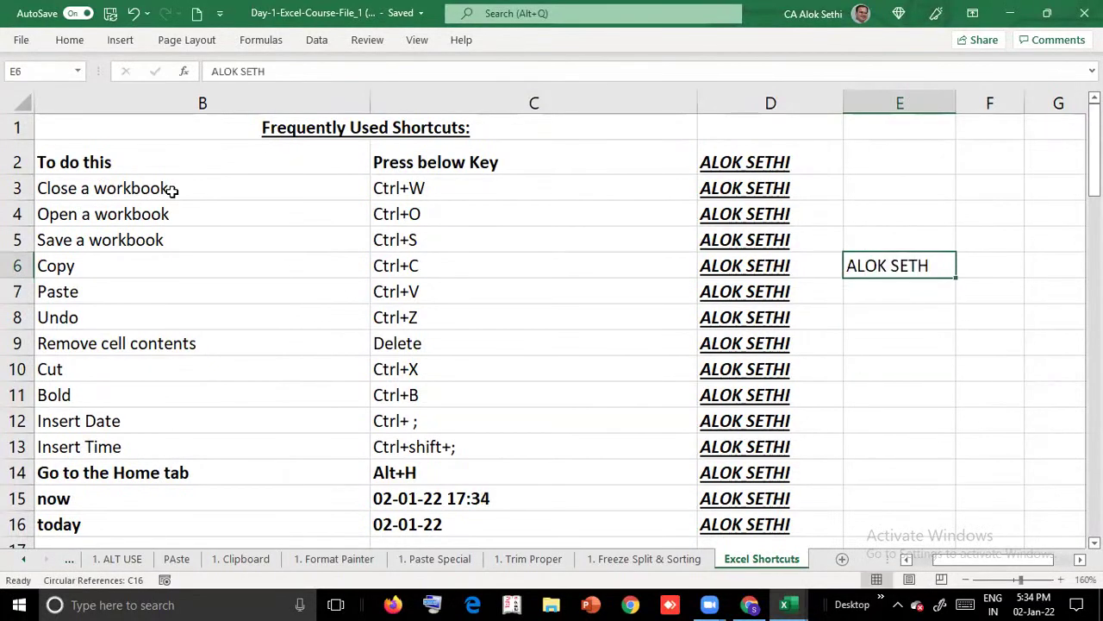
pyautogui.press('Delete')
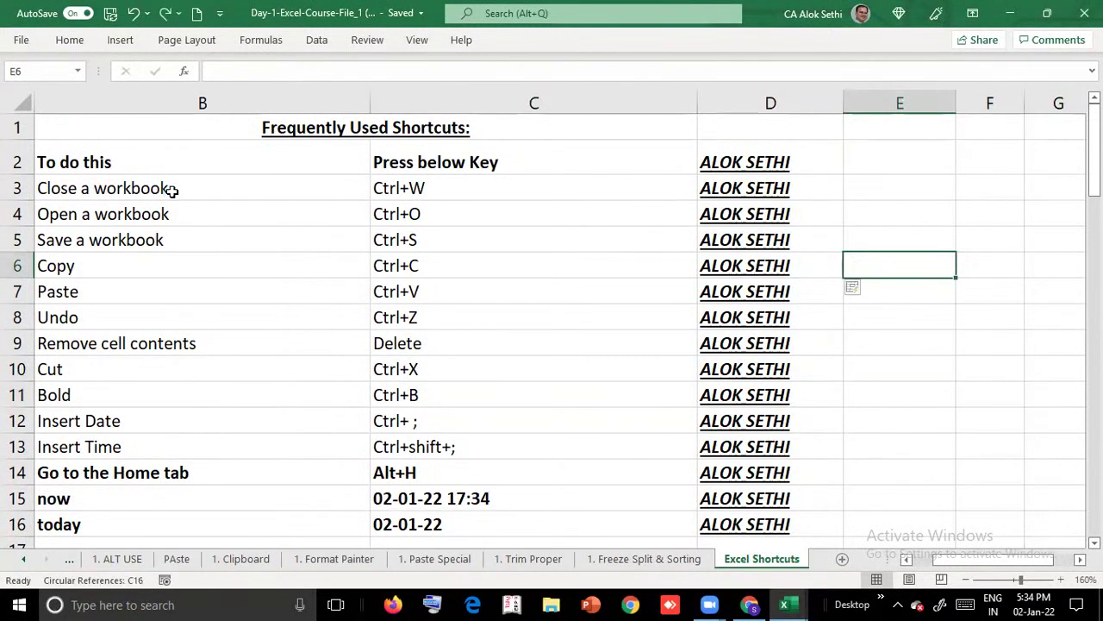
# Cut the formatted name from D5 and paste it into E5
pyautogui.press('Down')
pyautogui.press('Down')
pyautogui.press('Left')
pyautogui.press('Up')
pyautogui.press('Up')
pyautogui.press('Up')
pyautogui.press('Up')
pyautogui.press('Up')
pyautogui.press('Up')
pyautogui.press('Up')
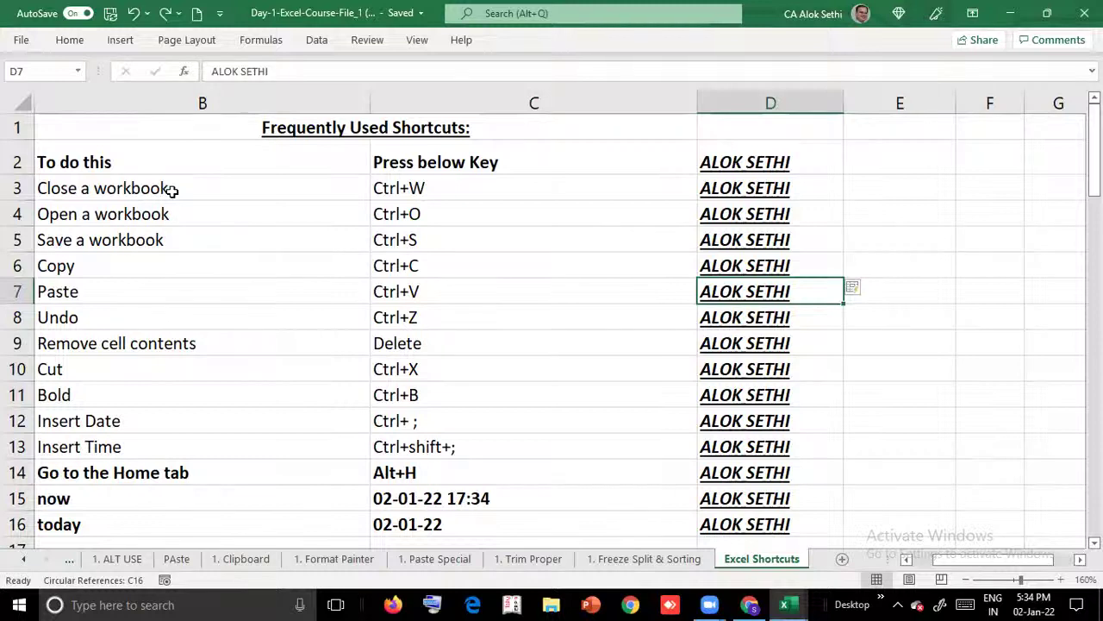
pyautogui.press('Down')
pyautogui.press('Down')
pyautogui.press('Down')
pyautogui.press('Down')
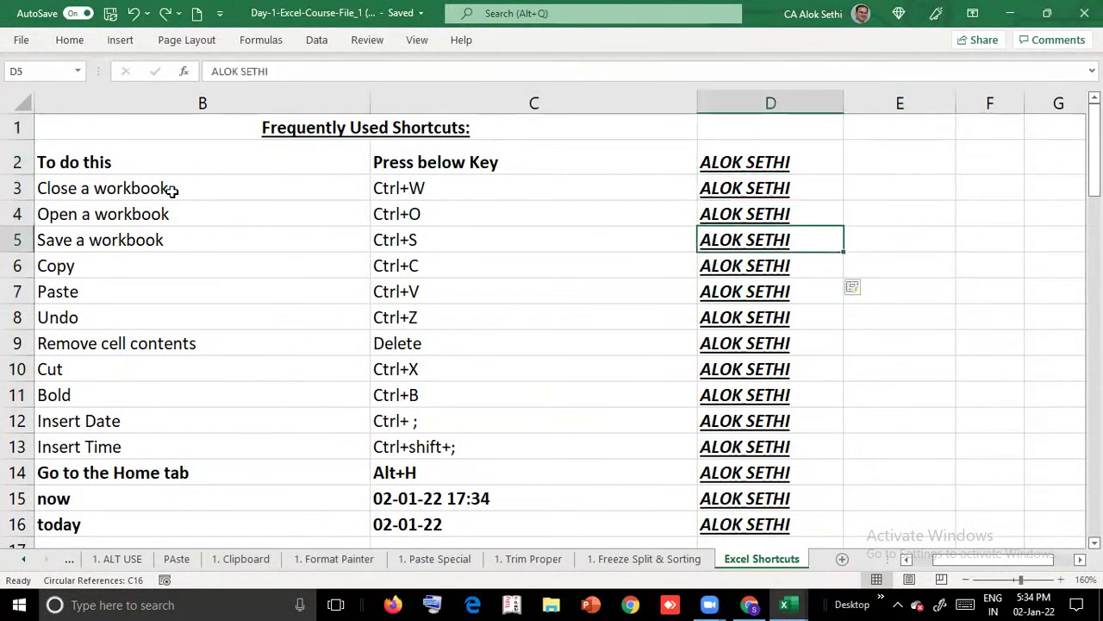
pyautogui.hotkey('ctrl', 'x')
pyautogui.press('Right')
pyautogui.hotkey('ctrl', 'v')
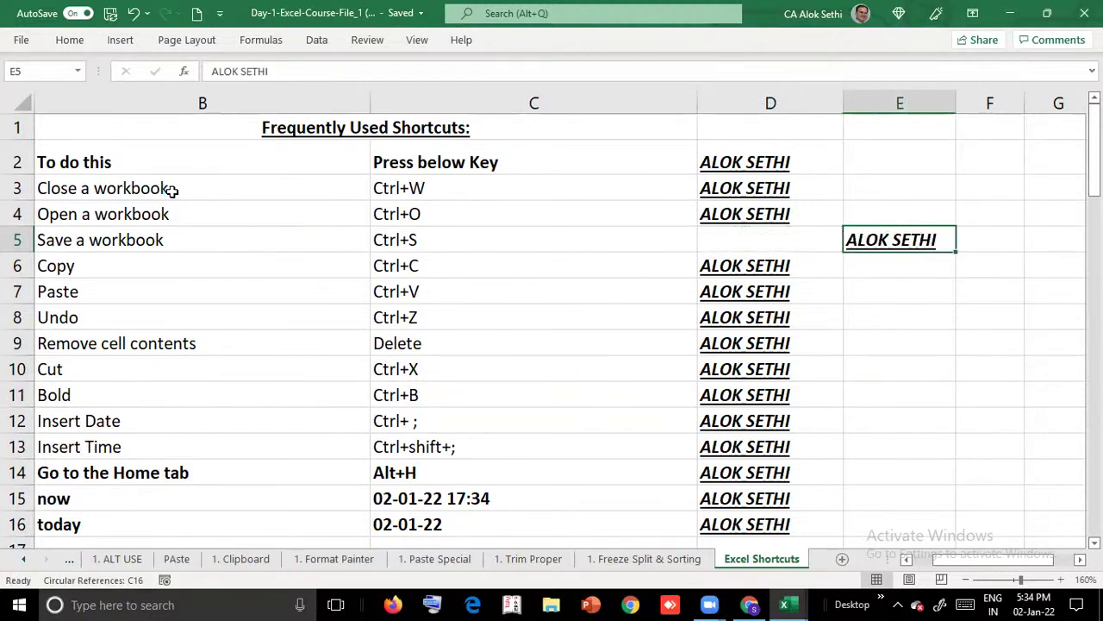
pyautogui.press('Down')
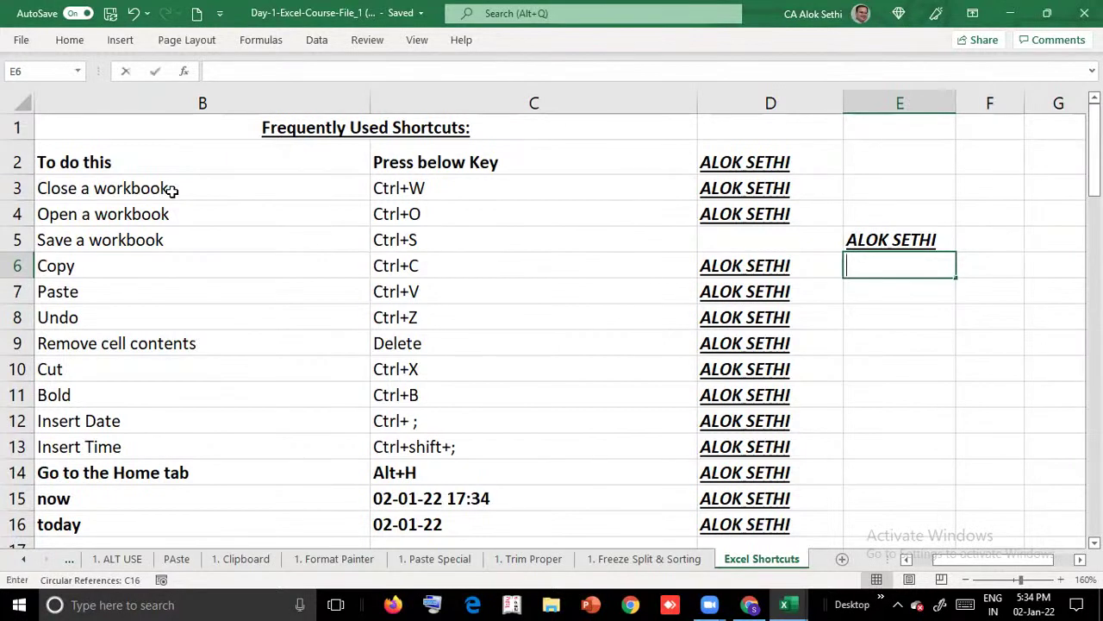
# Stamp E6 with date 02-01-22 via Ctrl+;, and E7–E8 with times 5:34 and 5:35 PM via Ctrl+Shift+;
pyautogui.hotkey('ctrl', ';')
pyautogui.press('Return')
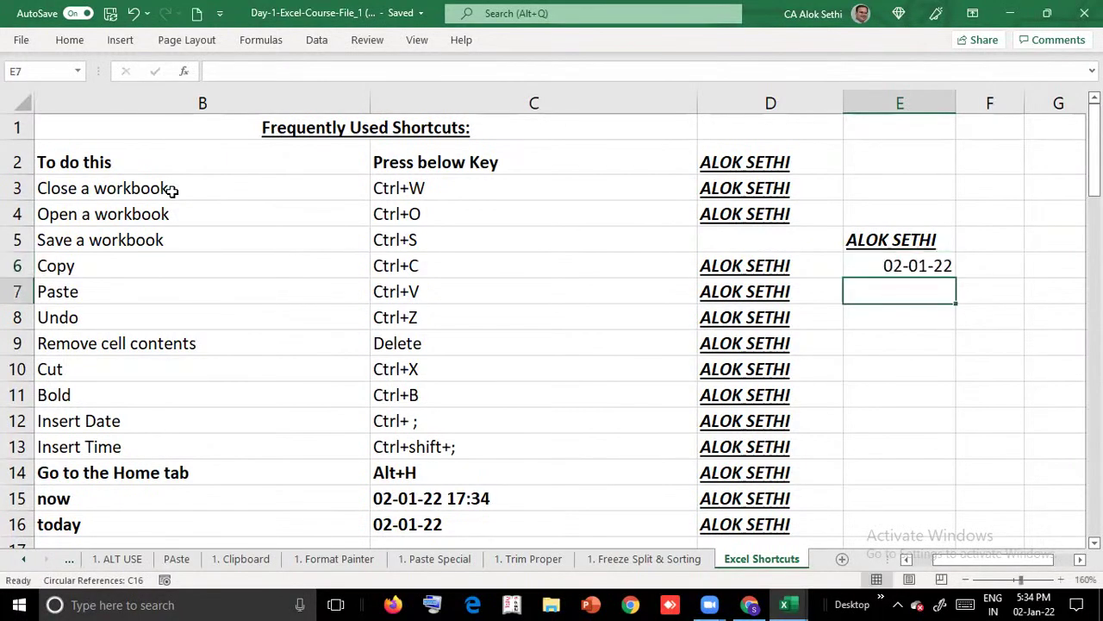
pyautogui.hotkey('ctrl', 'shift', ';')
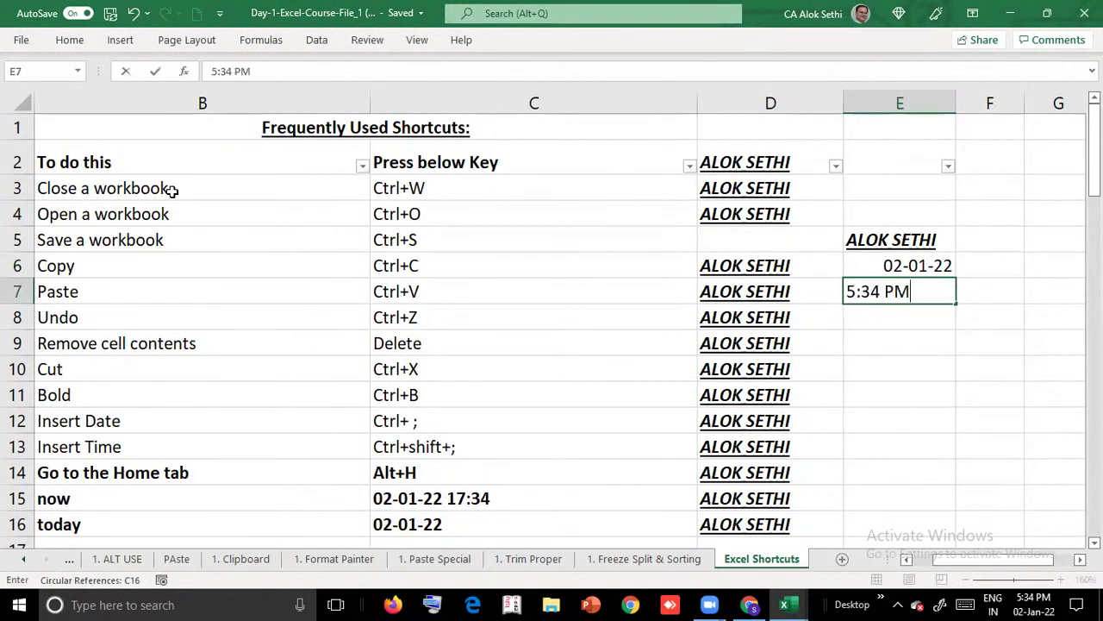
pyautogui.press('Return')
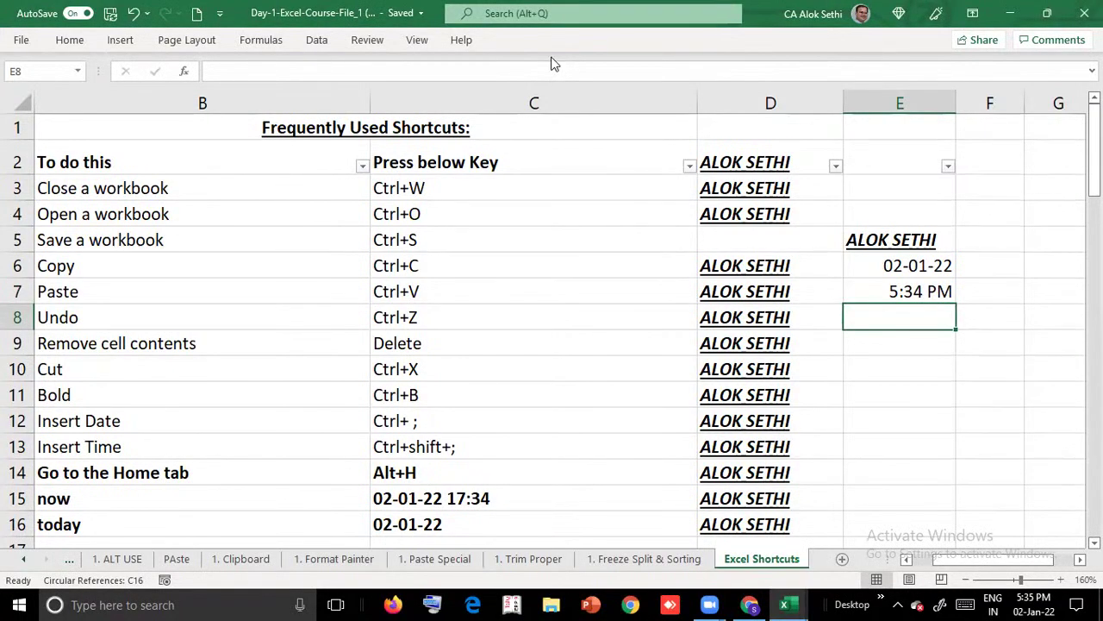
pyautogui.hotkey('alt', 'shift')
pyautogui.hotkey('ctrl', 'shift', ';')
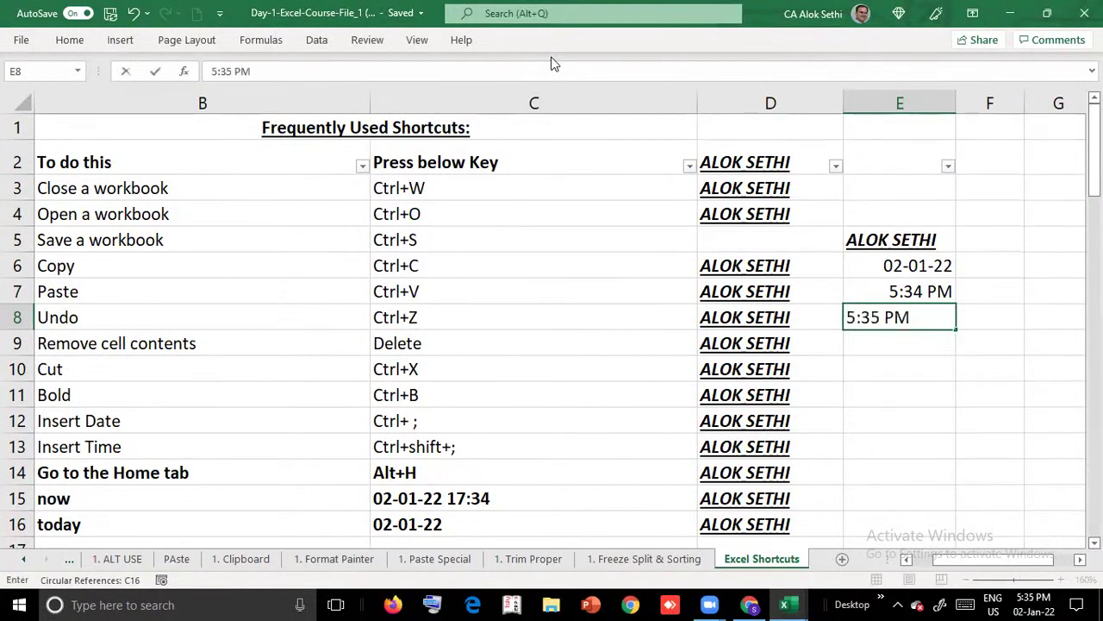
pyautogui.press('Return')
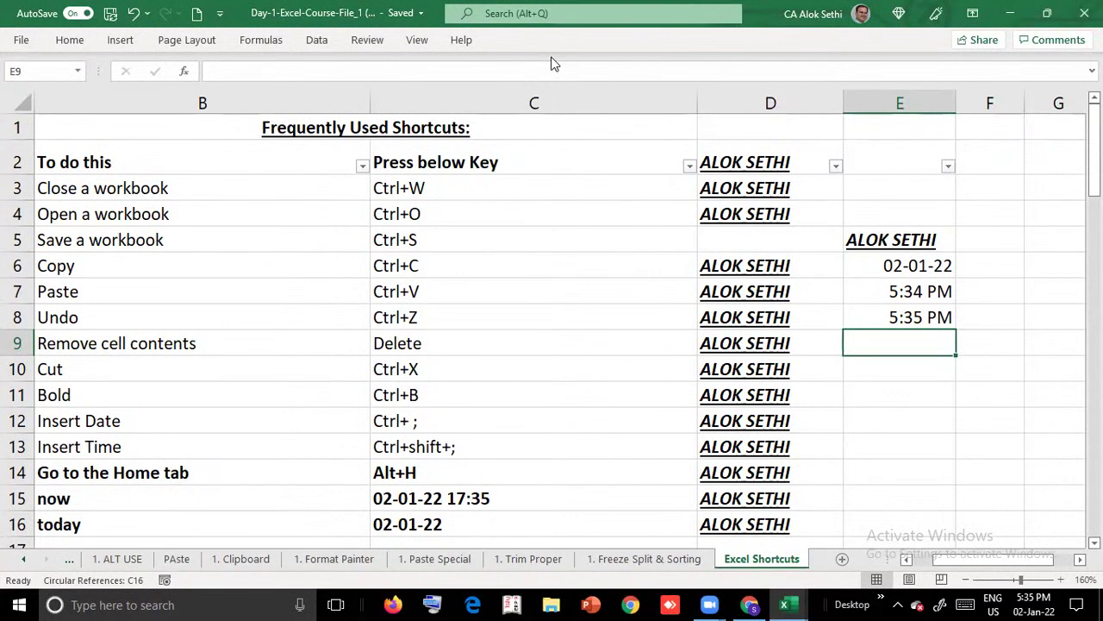
# Display the Home tab KeyTips with Alt+H, dismiss them with Esc, and show them again
pyautogui.hotkey('alt', 'h')
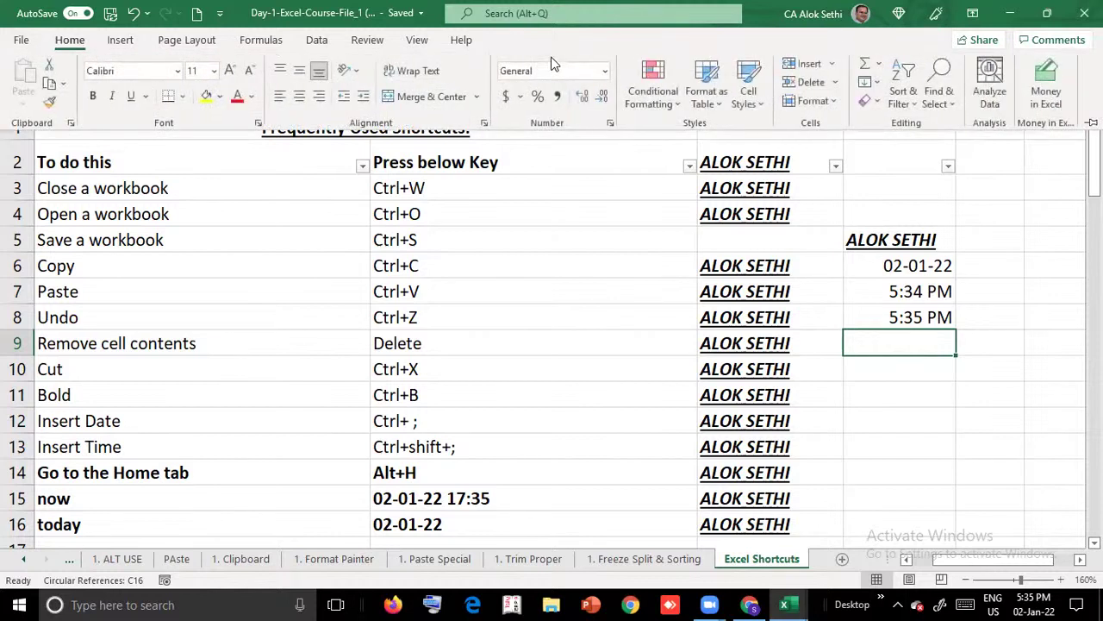
pyautogui.hotkey('alt', 'h')
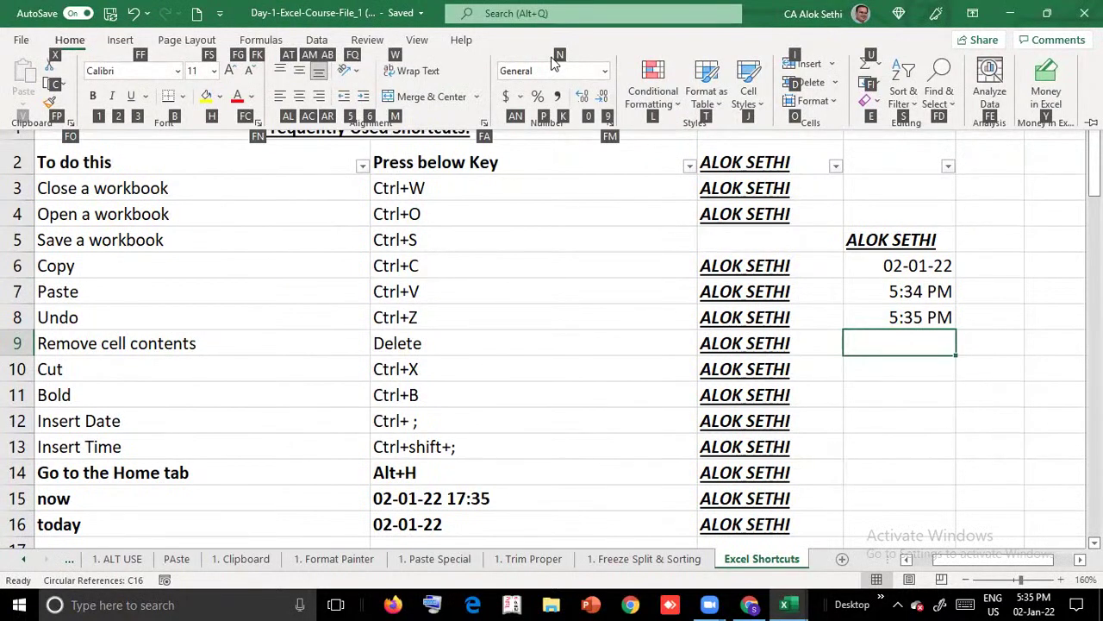
pyautogui.press('Escape')
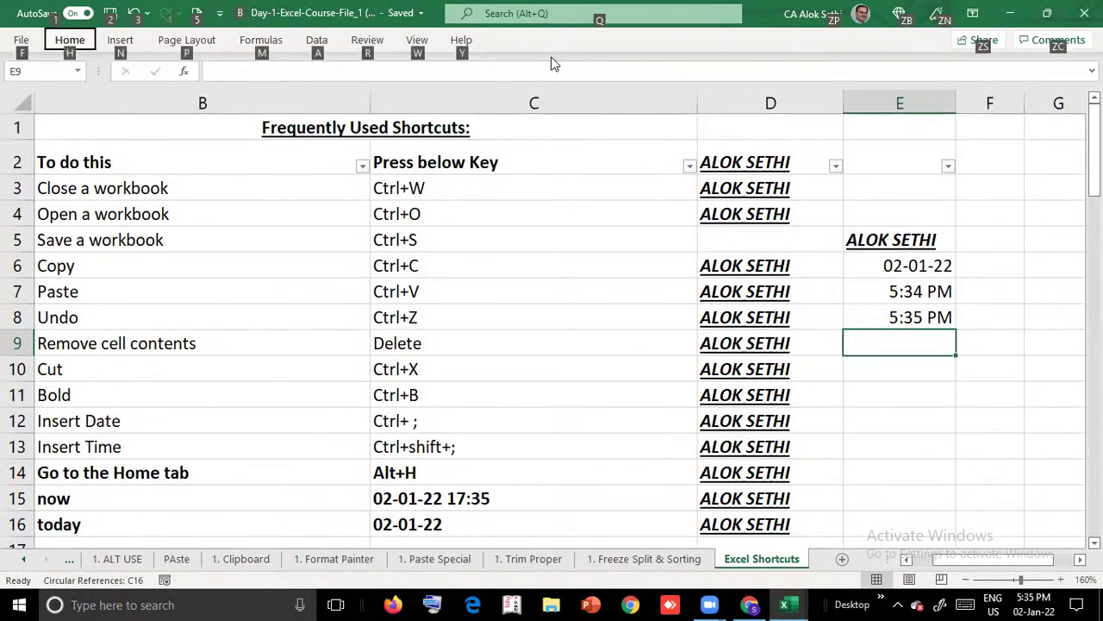
pyautogui.press('Escape')
pyautogui.hotkey('alt', 'h')
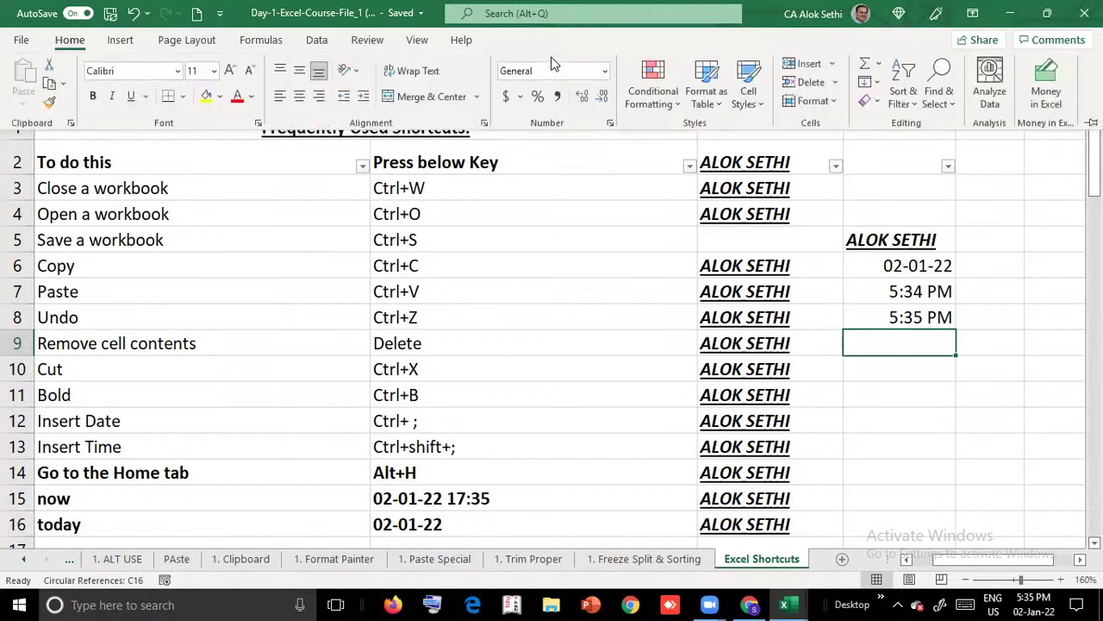
pyautogui.hotkey('alt', 'h')
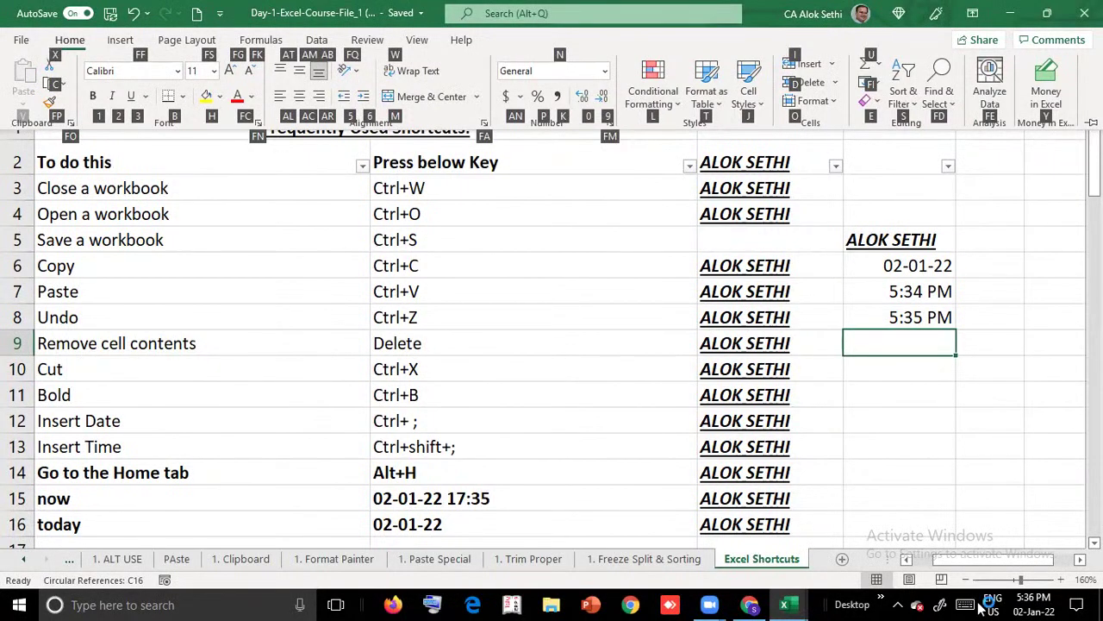
# Open the Analyze Data pane, then close it and select cell C4
pyautogui.press('f')
pyautogui.press('e')
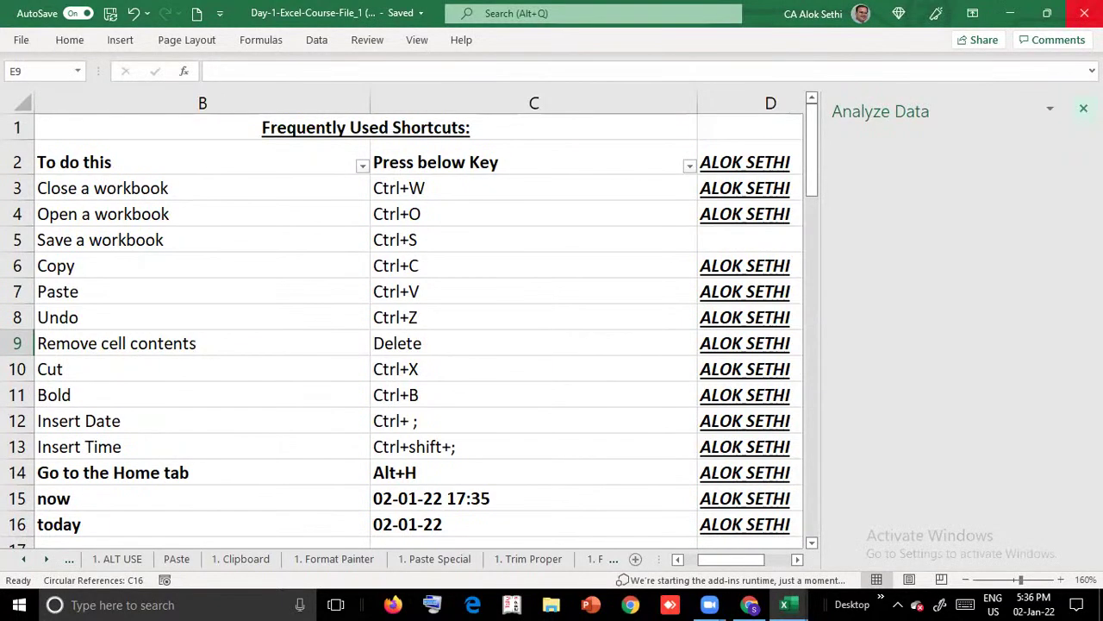
pyautogui.hotkey('alt', 'h')
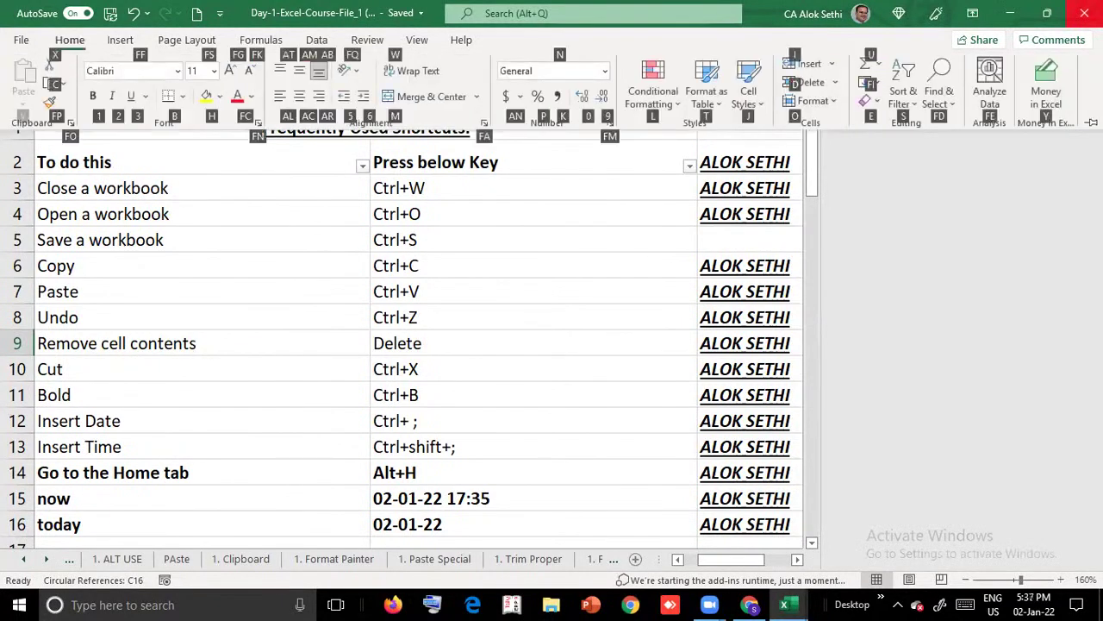
pyautogui.press('f')
pyautogui.press('e')
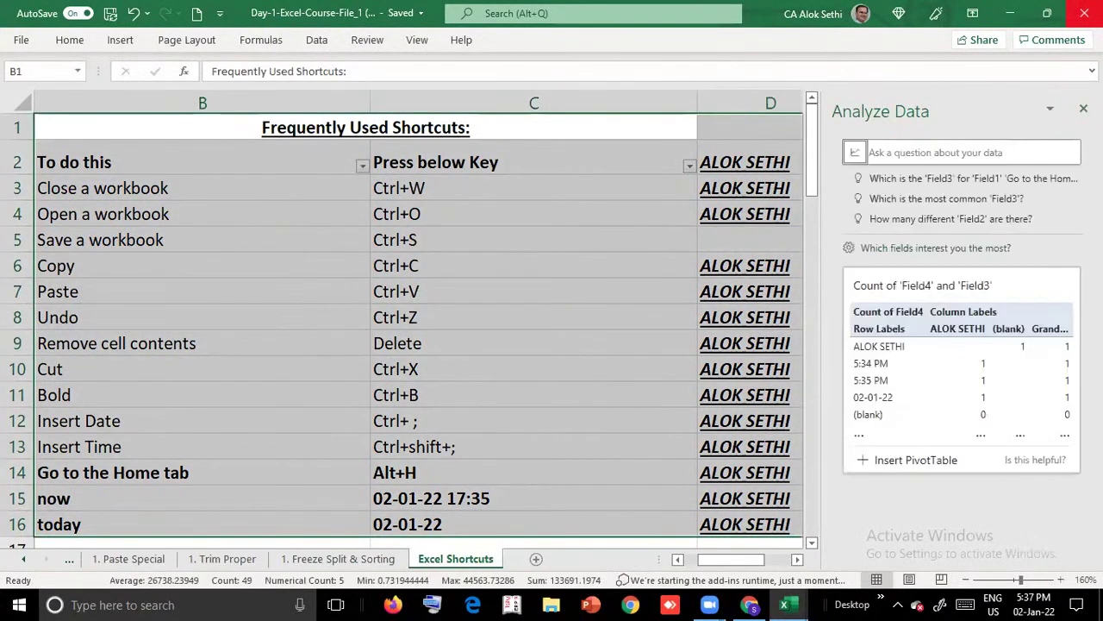
pyautogui.click(1084, 107)
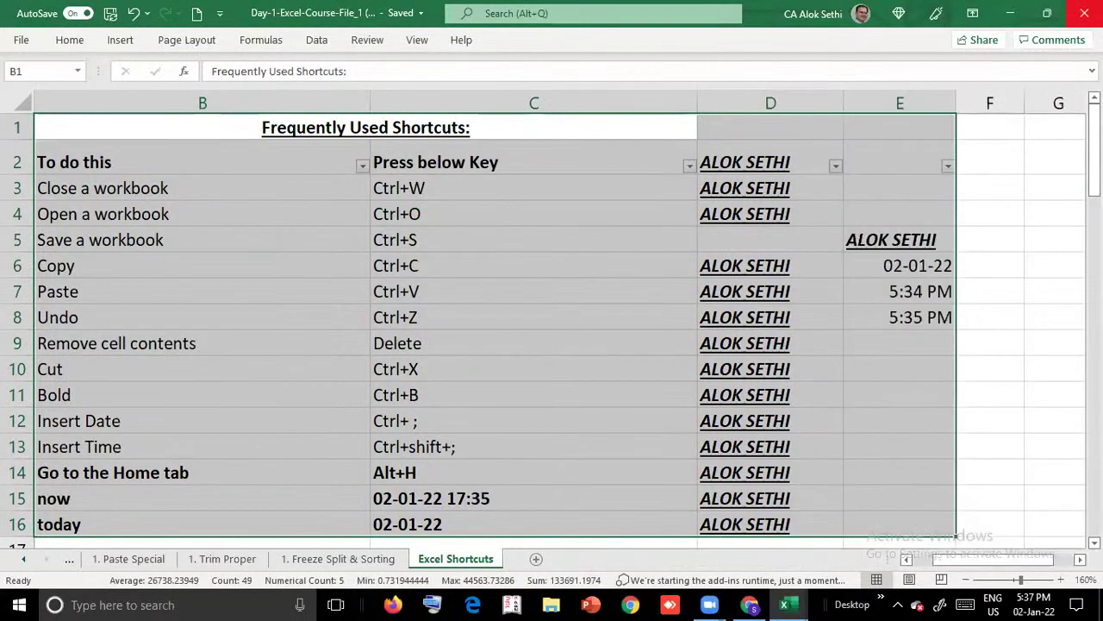
pyautogui.click(631, 215)
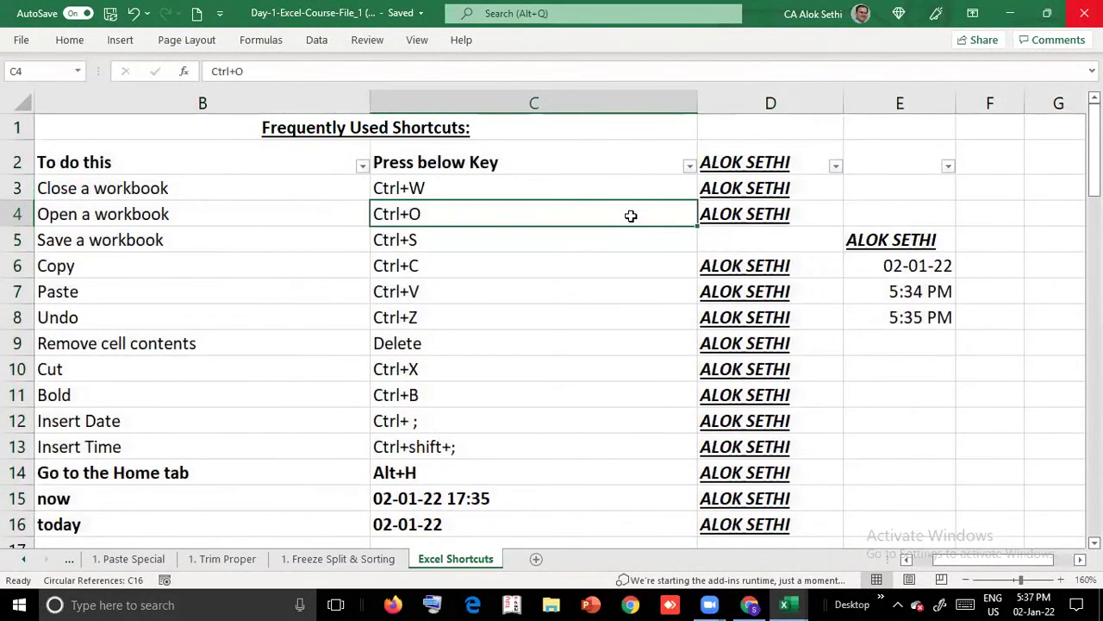
# Cycle the Home KeyTips, select B6 and drop open the collapsed Home ribbon
pyautogui.hotkey('alt', 'h')
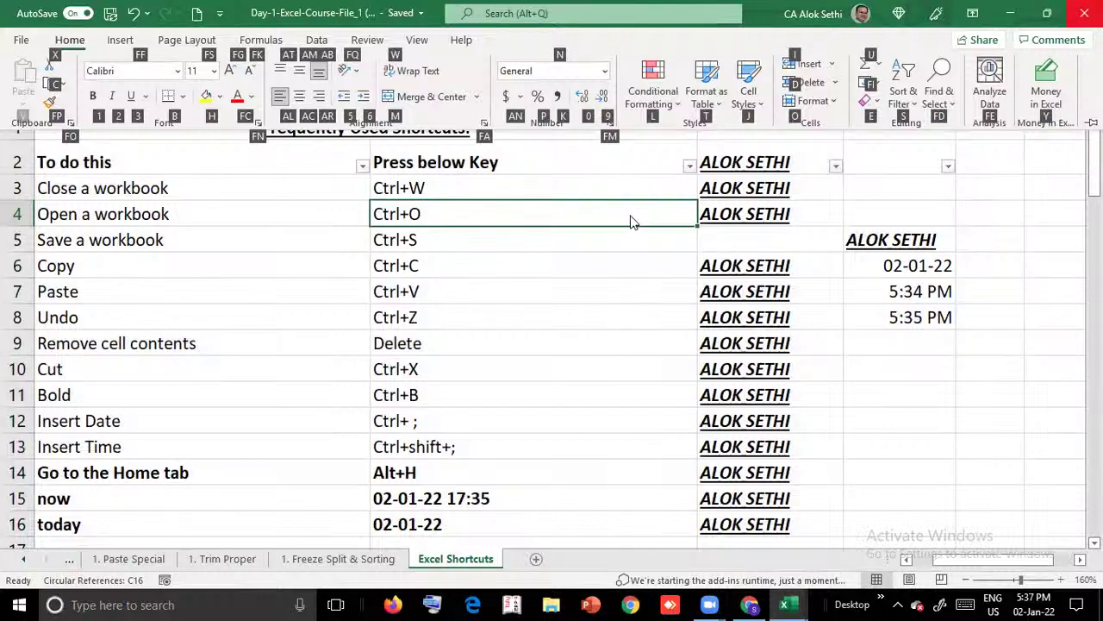
pyautogui.press('Escape')
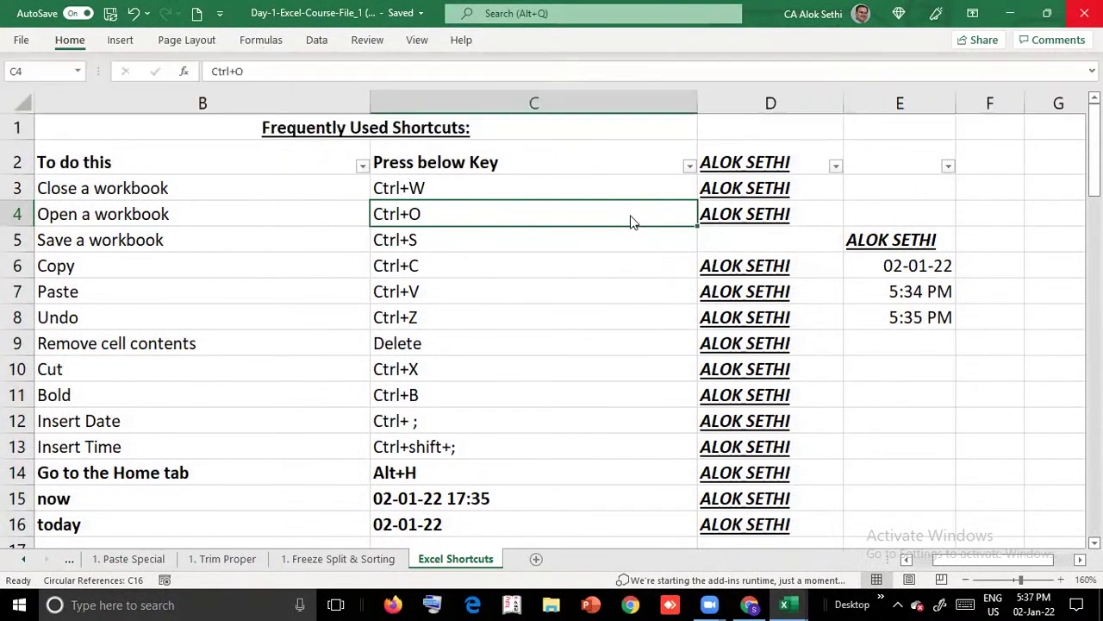
pyautogui.press('h')
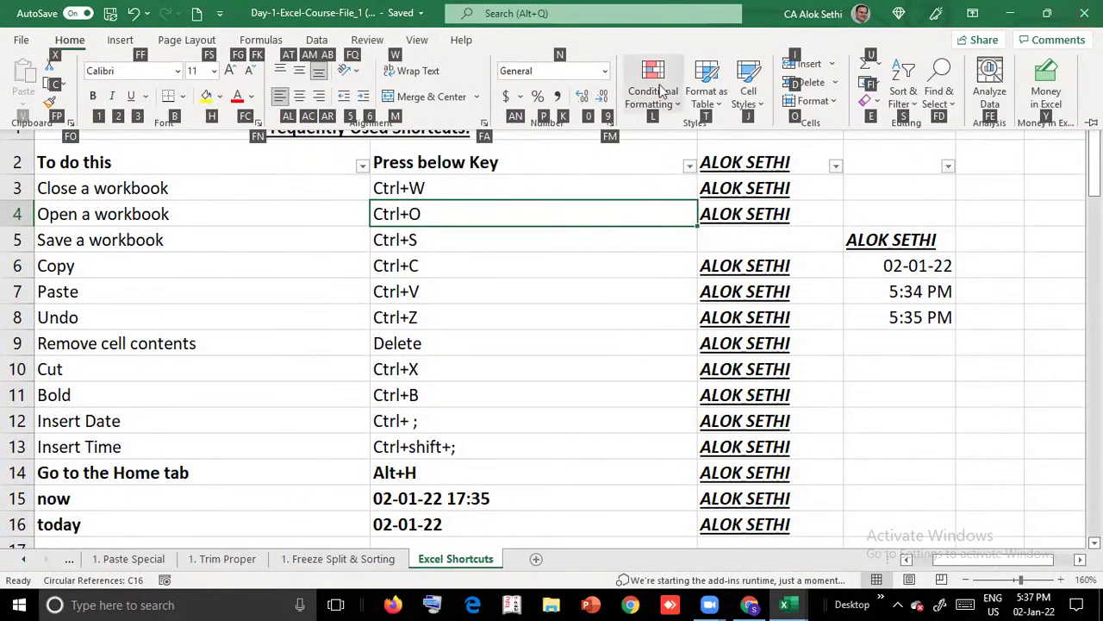
pyautogui.click(512, 256)
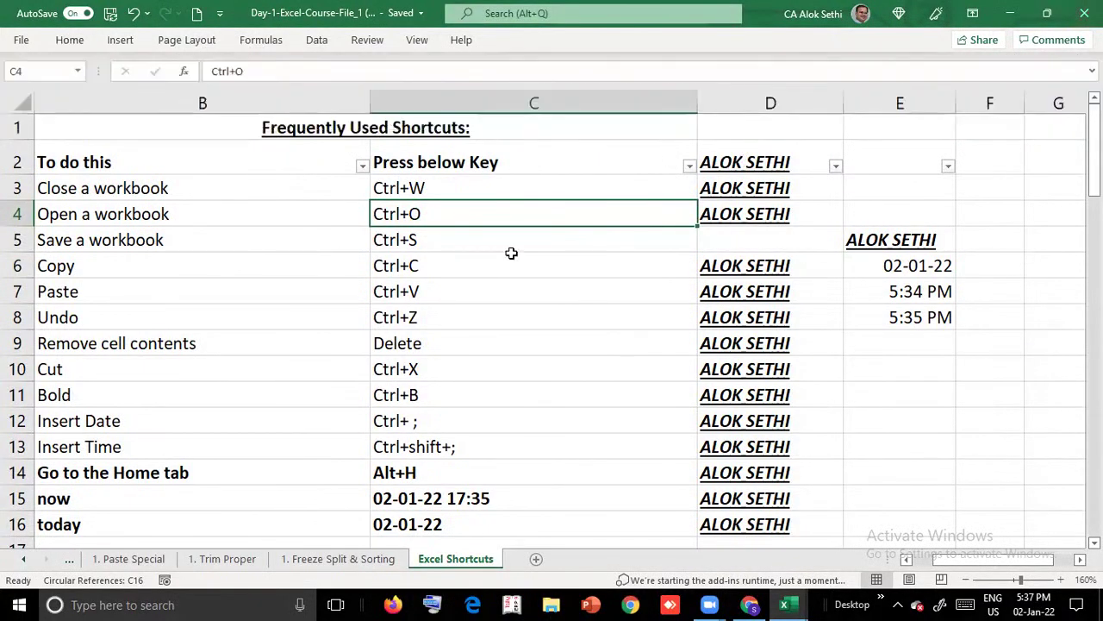
pyautogui.click(512, 256)
pyautogui.click(197, 258)
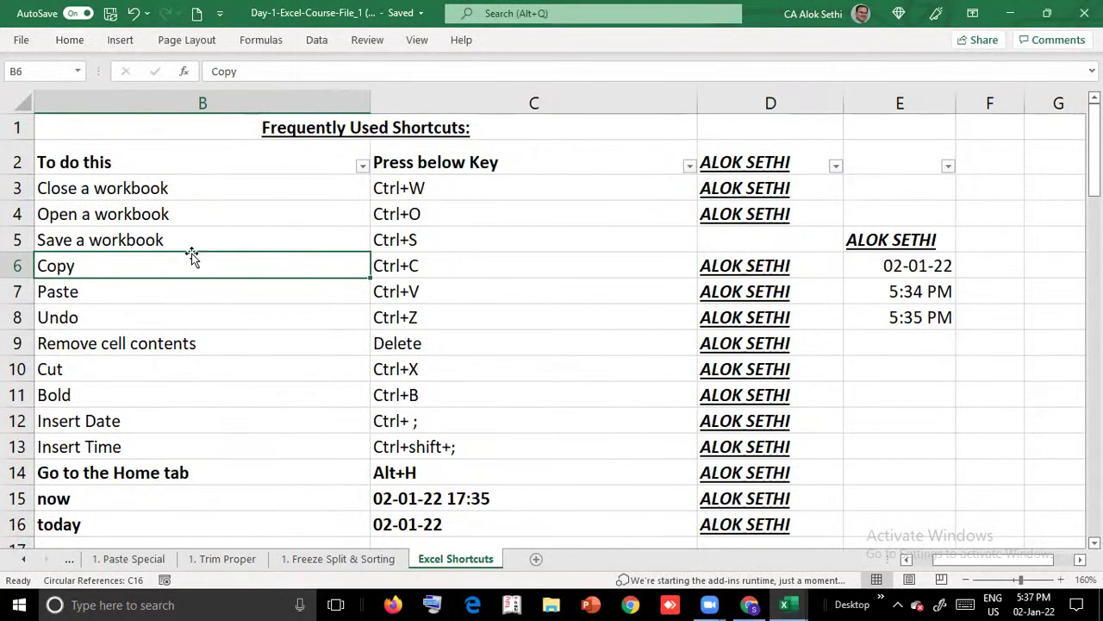
pyautogui.click(71, 43)
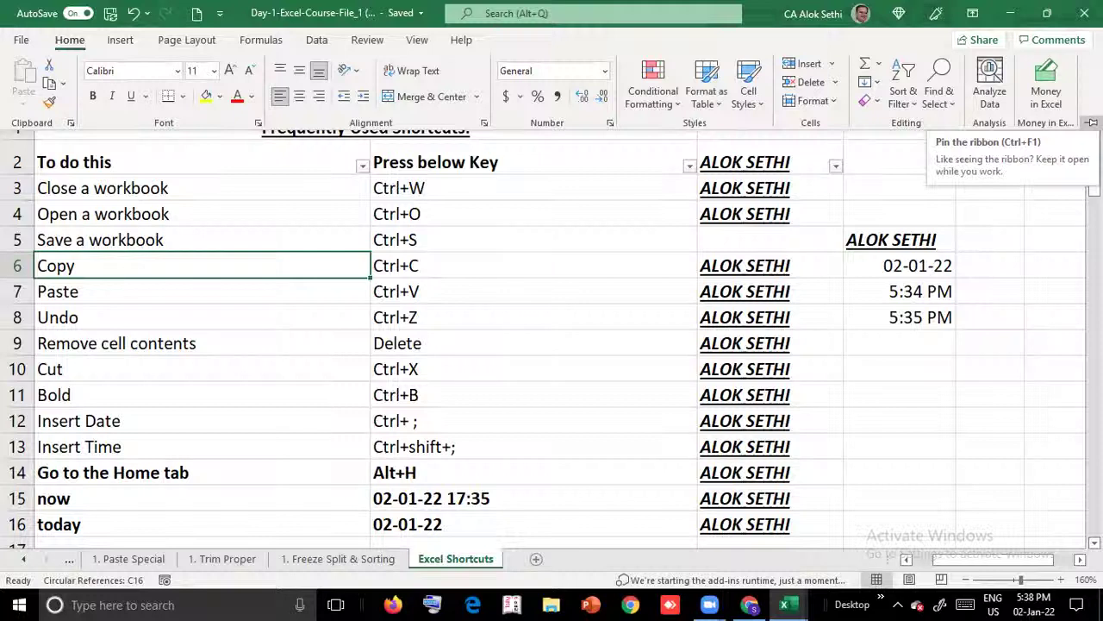
# Pin the ribbon so it stays shown, and clear the word Copy from B6
pyautogui.click(1091, 123)
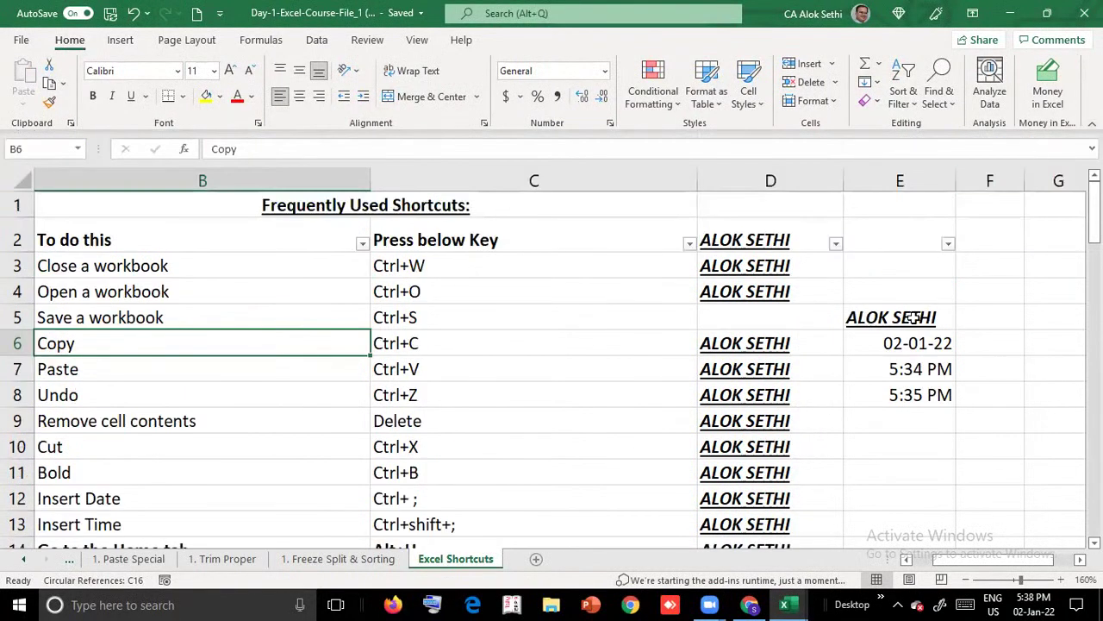
pyautogui.hotkey('ctrl', 'F1')
pyautogui.hotkey('ctrl', 'F1')
pyautogui.press('BackSpace')
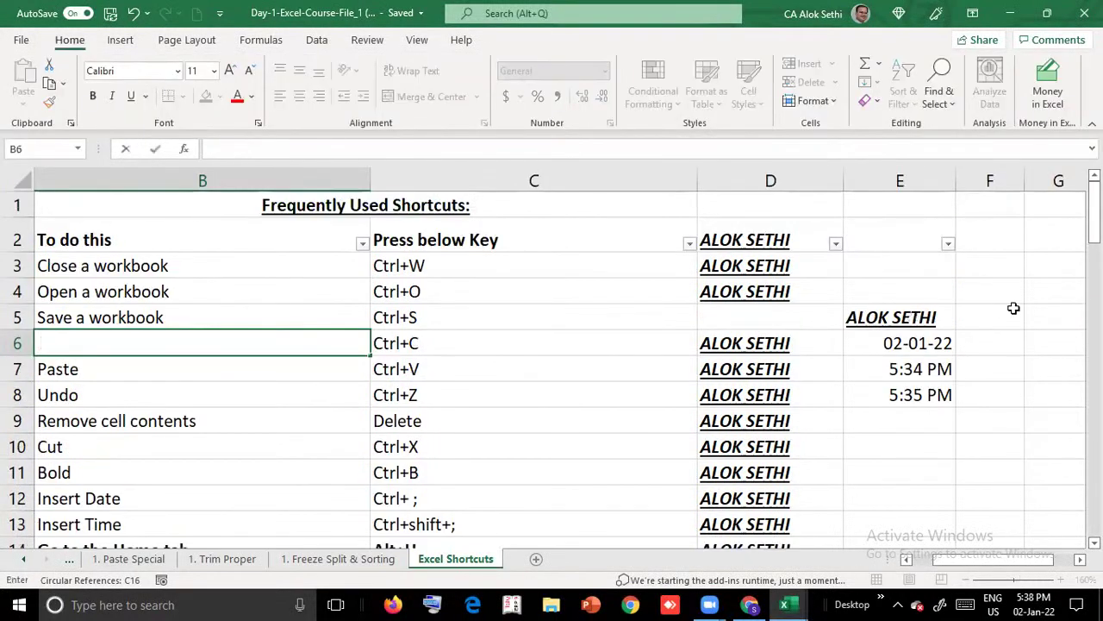
pyautogui.press('Tab')
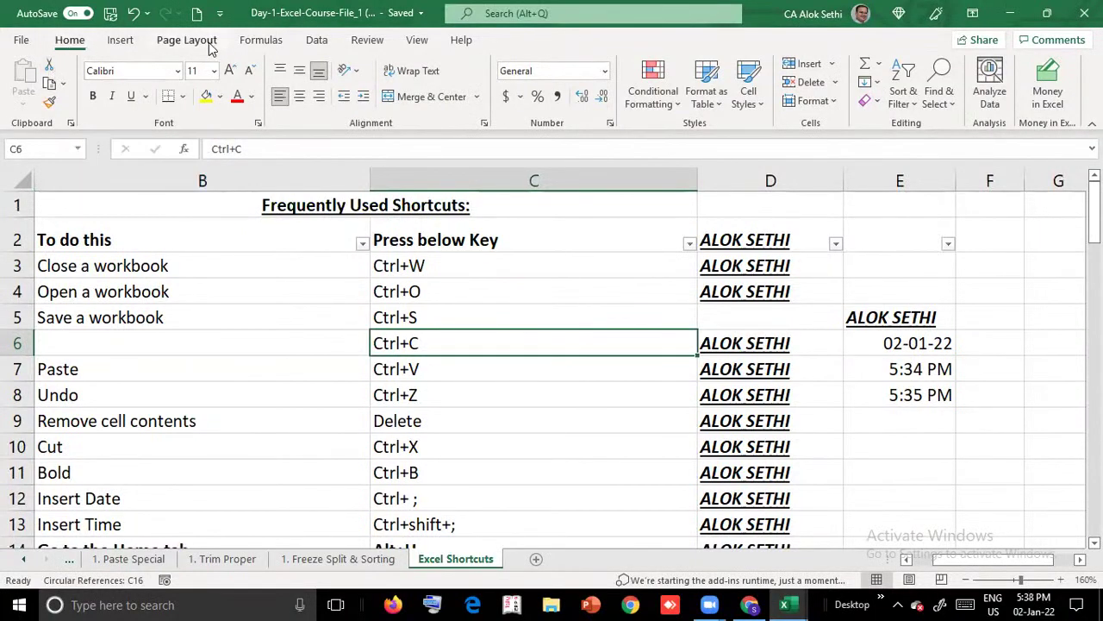
pyautogui.click(346, 332)
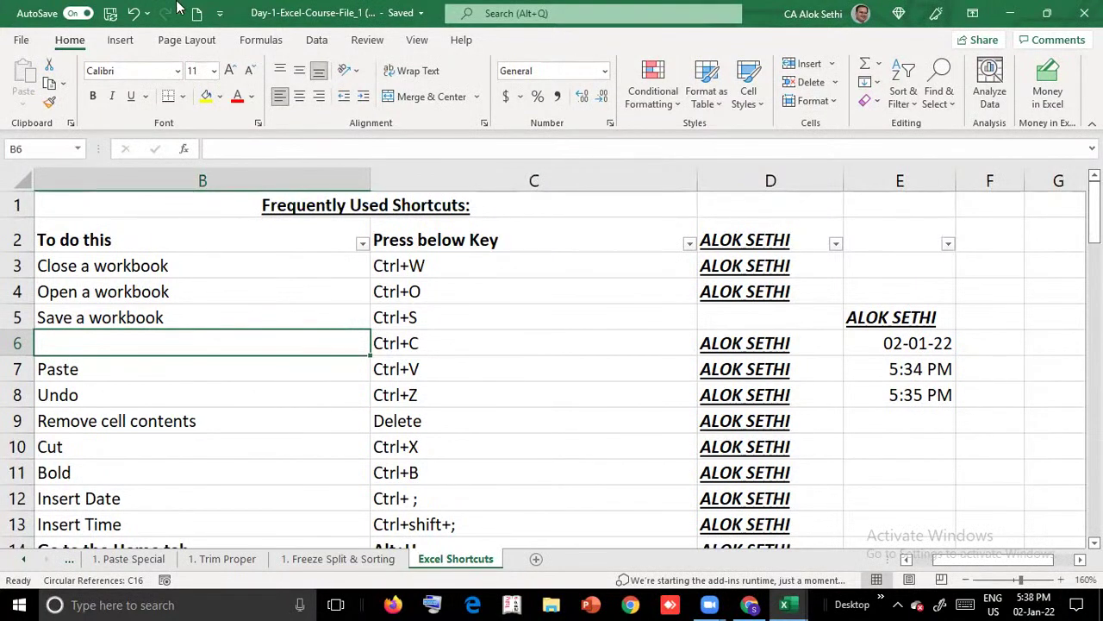
# Show the Home tab KeyTips, then step back to the tab-level letters
pyautogui.press('alt')
pyautogui.press('h')
pyautogui.press('Escape')
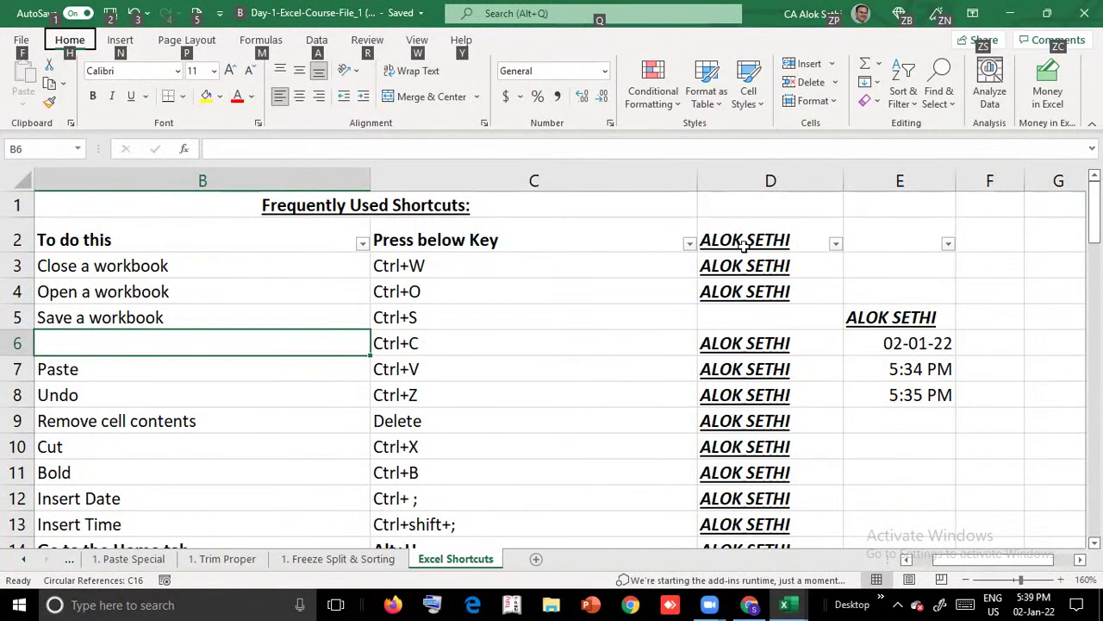
# Enter 12345 in F3, apply Comma Style to show 12,345.00, and fill it yellow
pyautogui.click(994, 274)
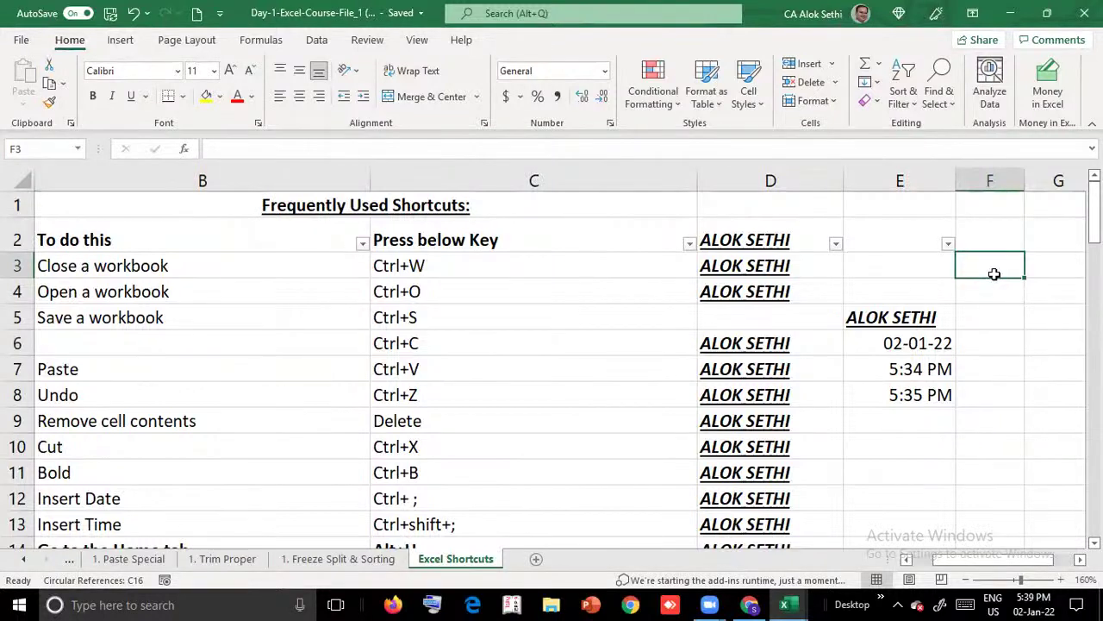
pyautogui.write('1230')
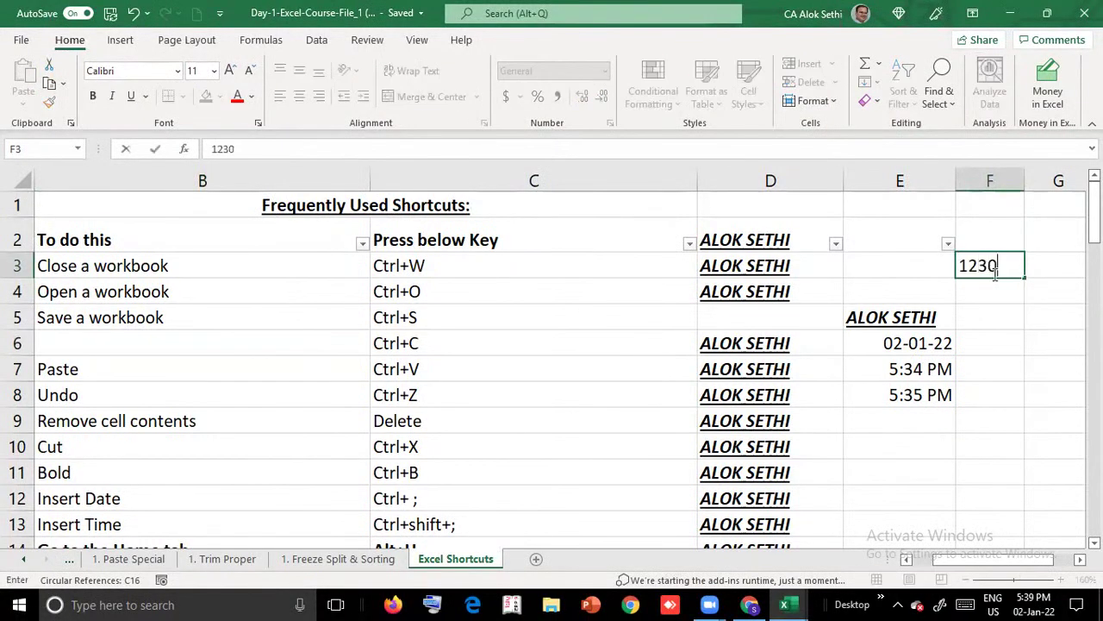
pyautogui.press('BackSpace')
pyautogui.write('45')
pyautogui.hotkey('ctrl', 'Return')
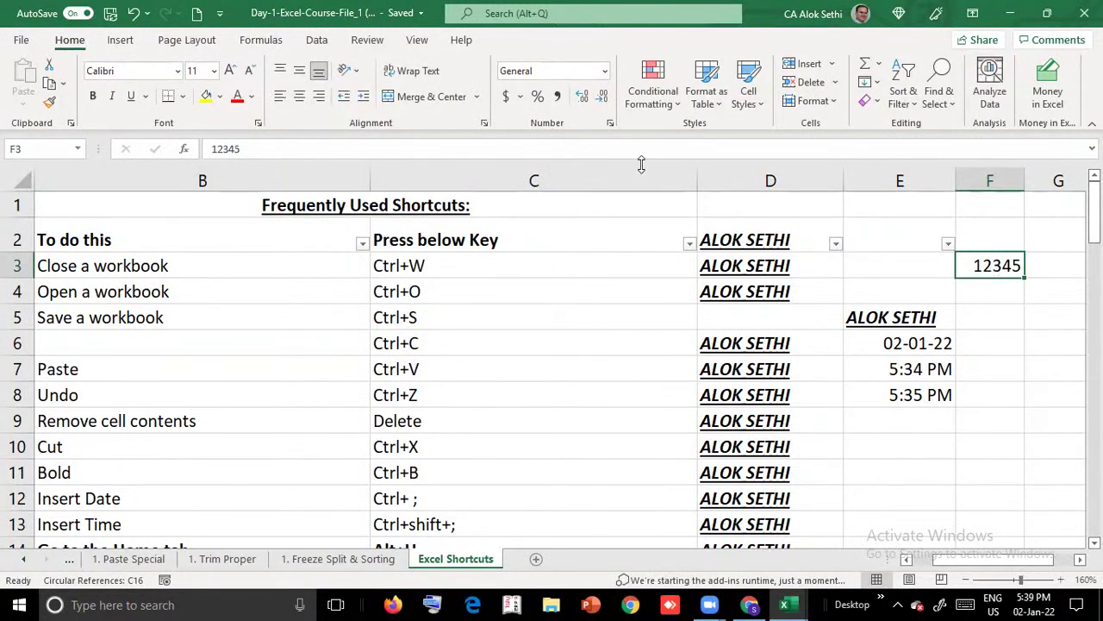
pyautogui.click(556, 97)
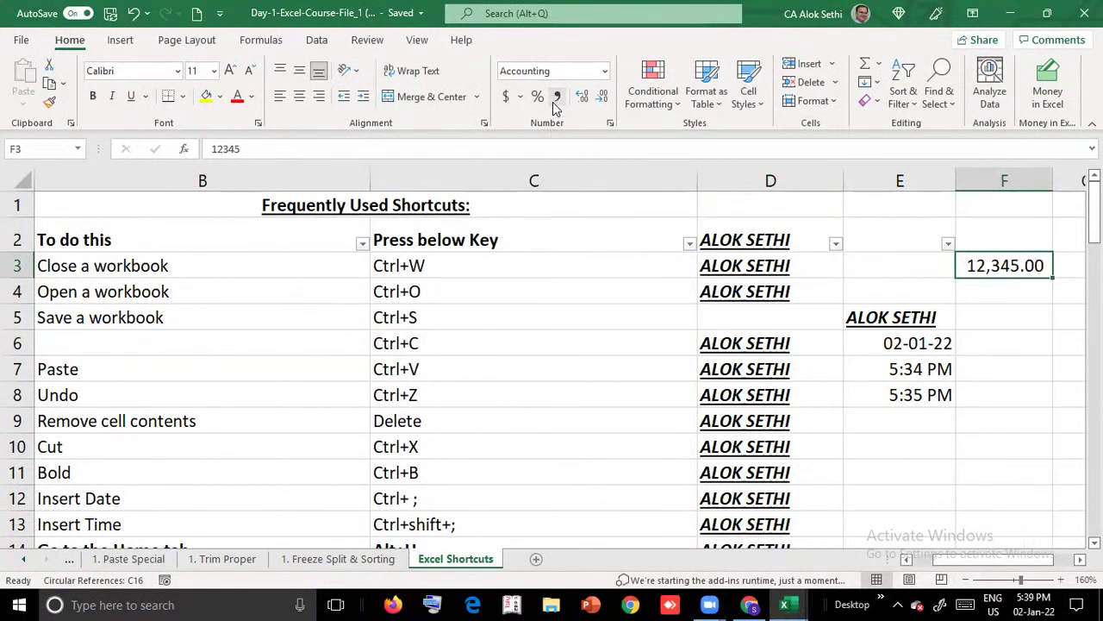
pyautogui.click(206, 96)
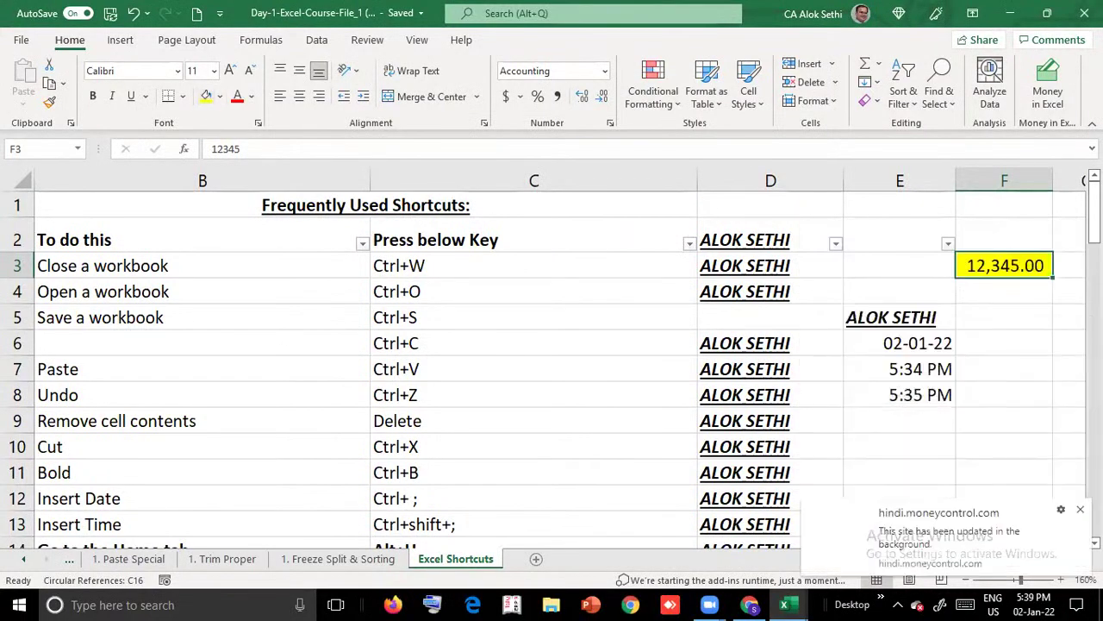
# Dismiss the browser notification and display the Home tab KeyTips with Alt, H
pyautogui.click(1080, 509)
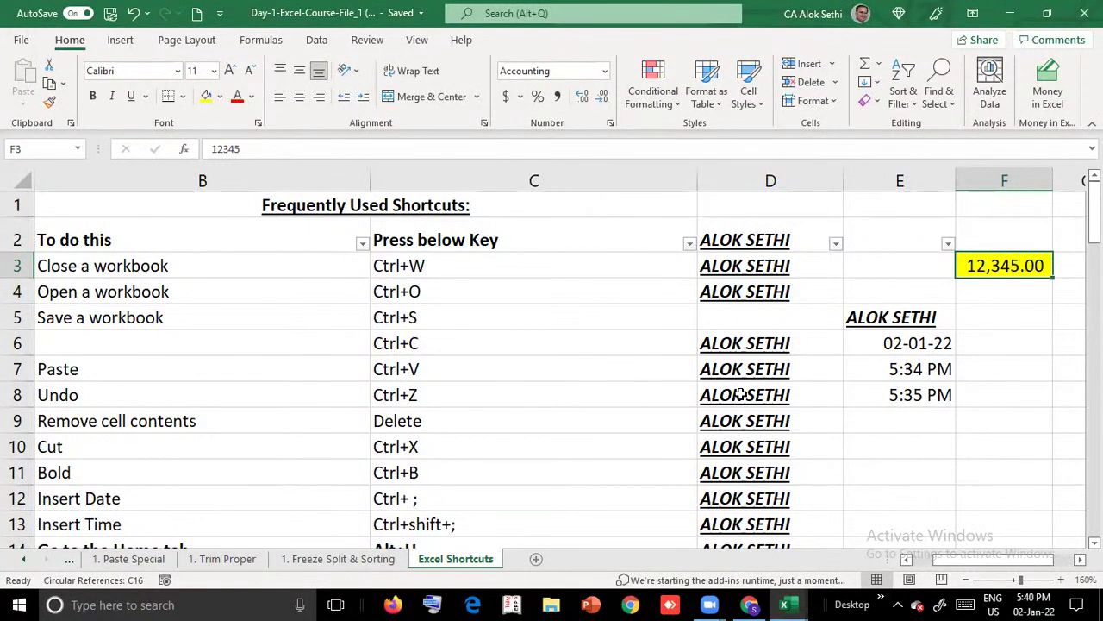
pyautogui.click(550, 601)
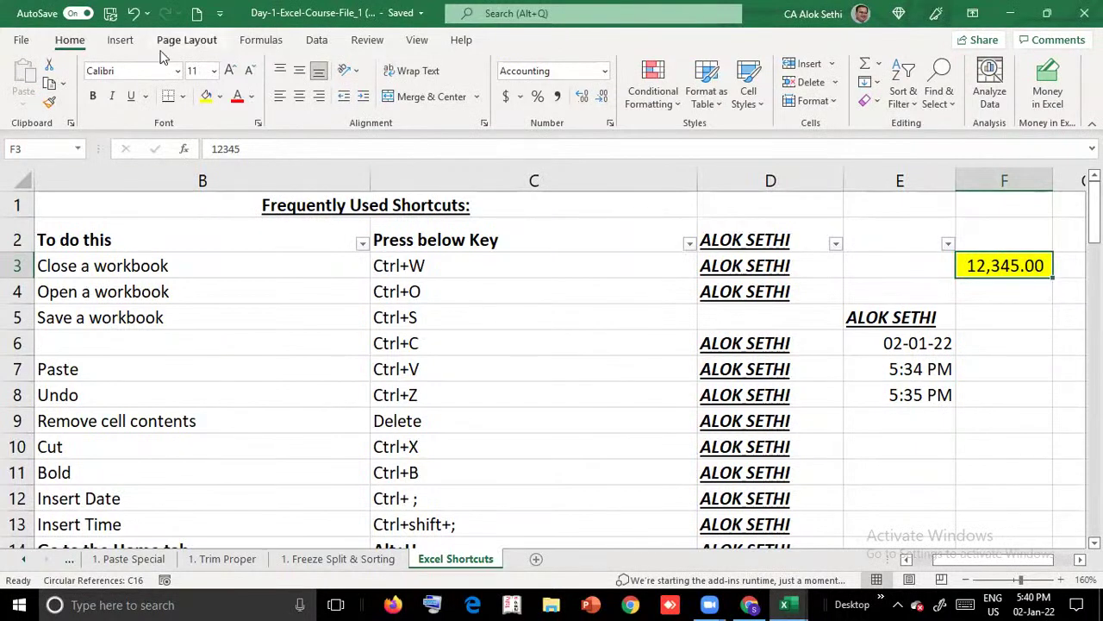
pyautogui.press('alt')
pyautogui.press('h')
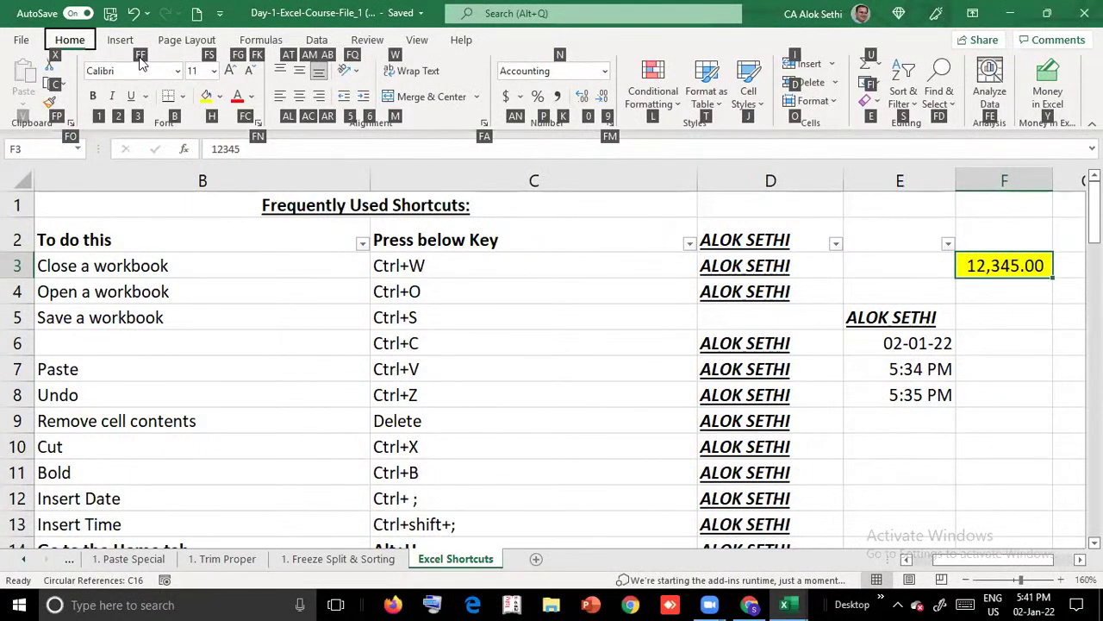
# Select D2 and apply the Aldhabi font from the font list
pyautogui.click(762, 234)
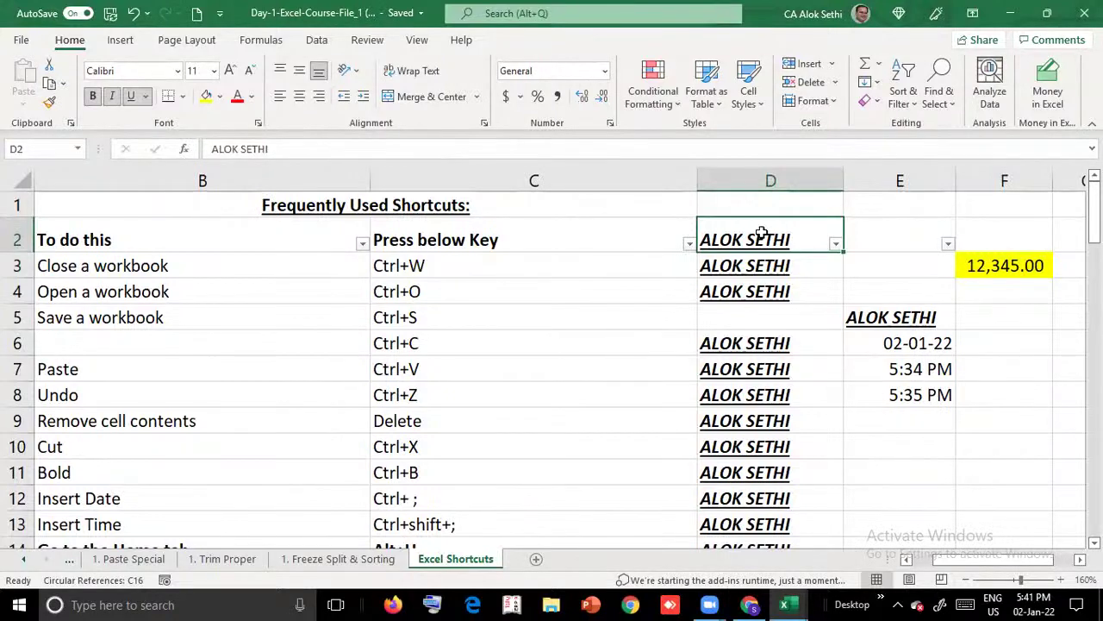
pyautogui.press('alt')
pyautogui.press('h')
pyautogui.press('f')
pyautogui.press('f')
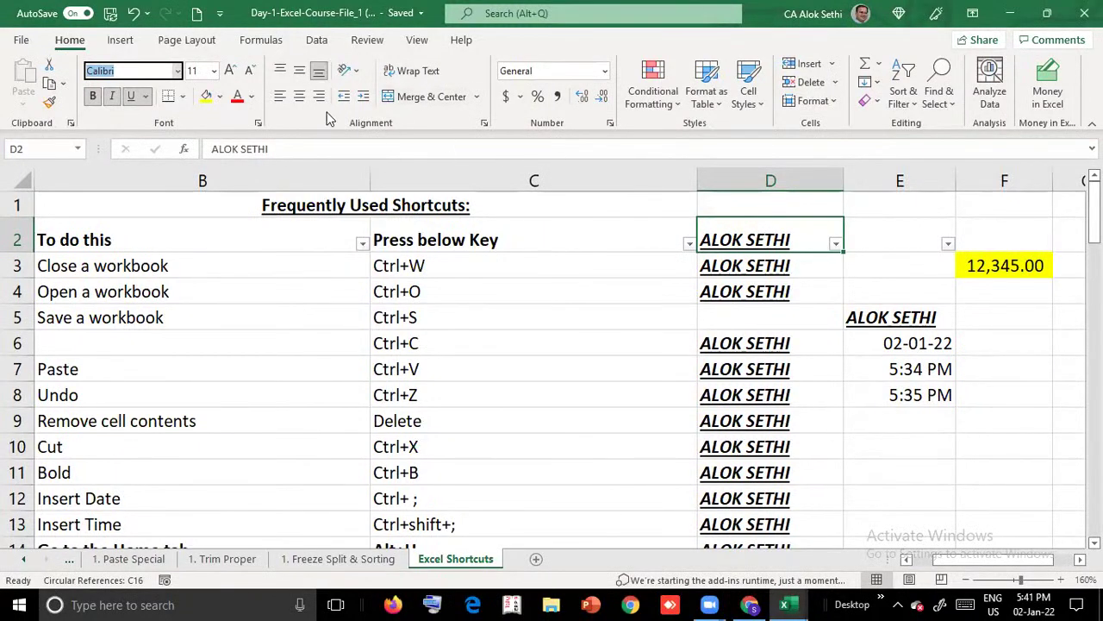
pyautogui.click(177, 71)
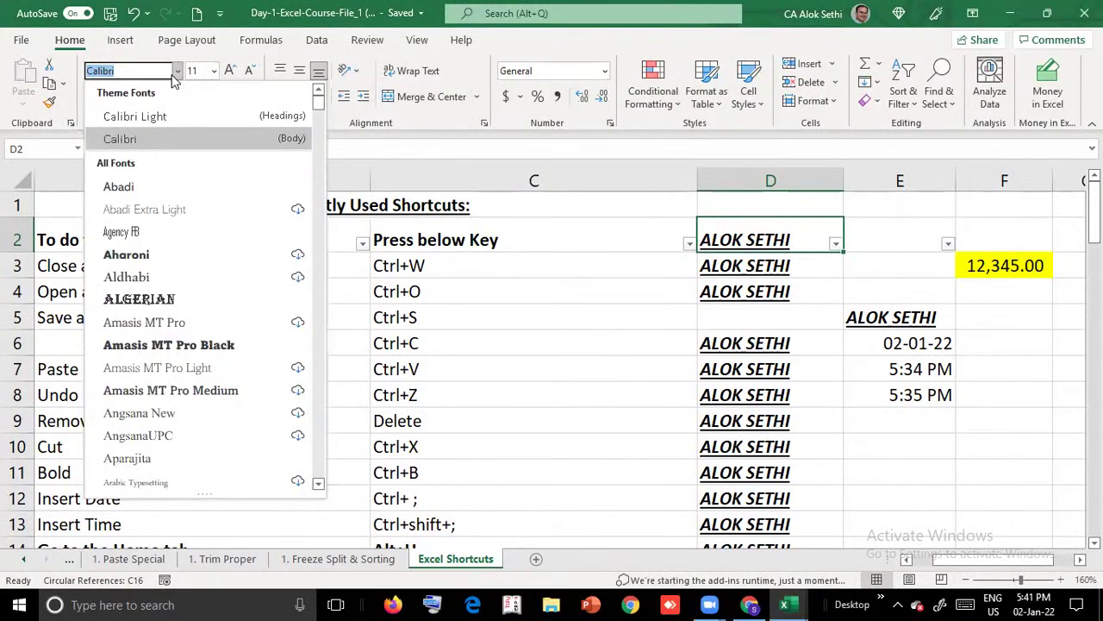
pyautogui.press('Down')
pyautogui.press('Down')
pyautogui.press('Down')
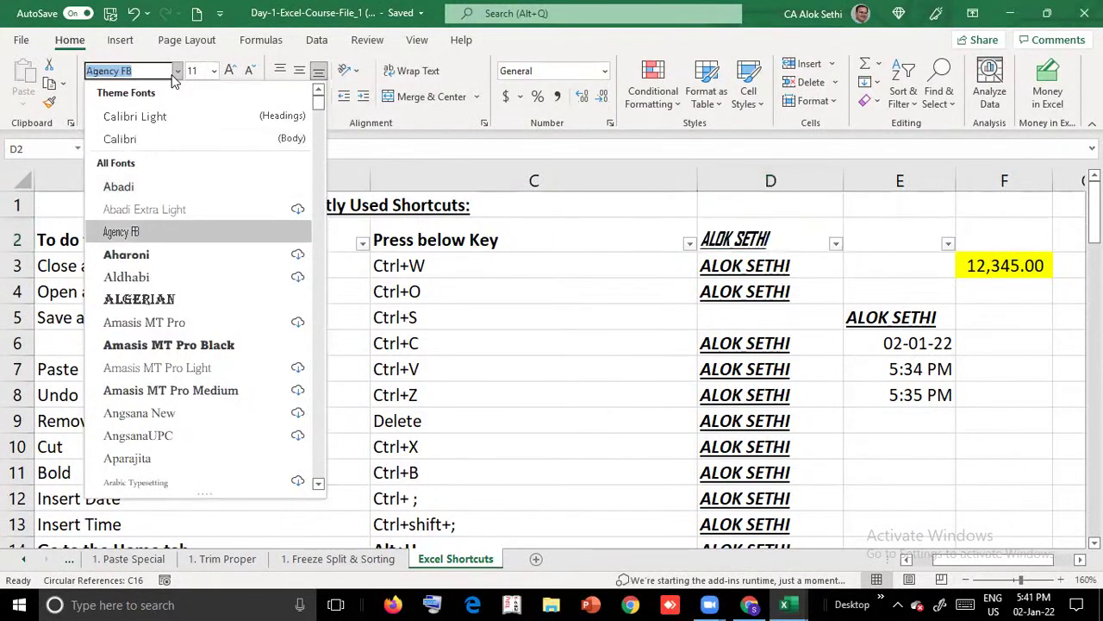
pyautogui.press('Return')
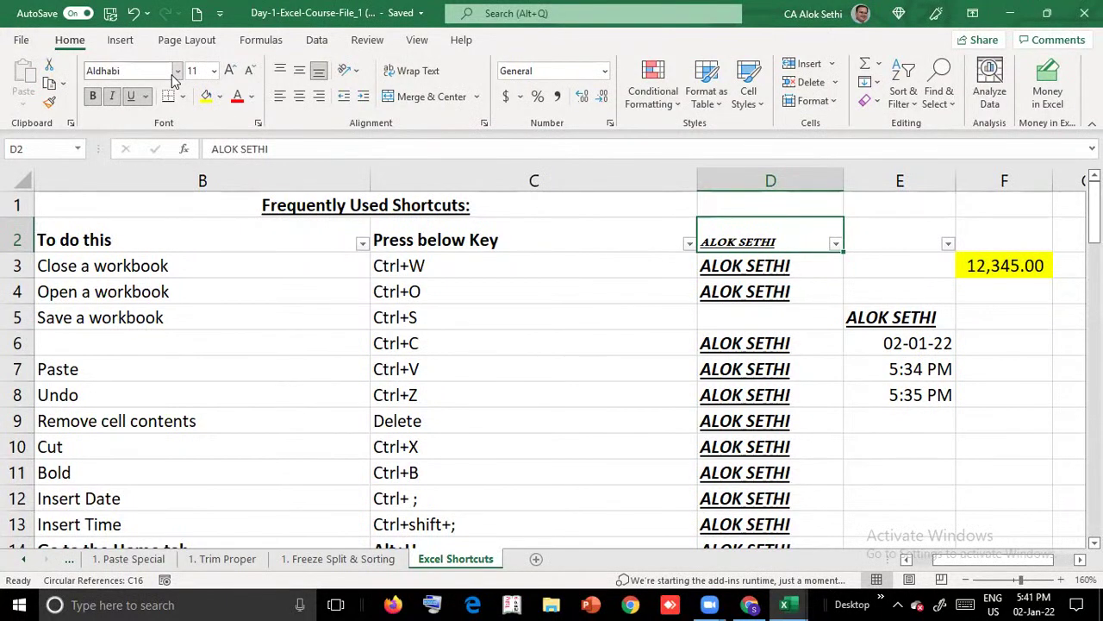
# Reopen the font list and apply Bauhaus 93 to the D2 heading
pyautogui.press('F6')
pyautogui.hotkey('alt', 'h')
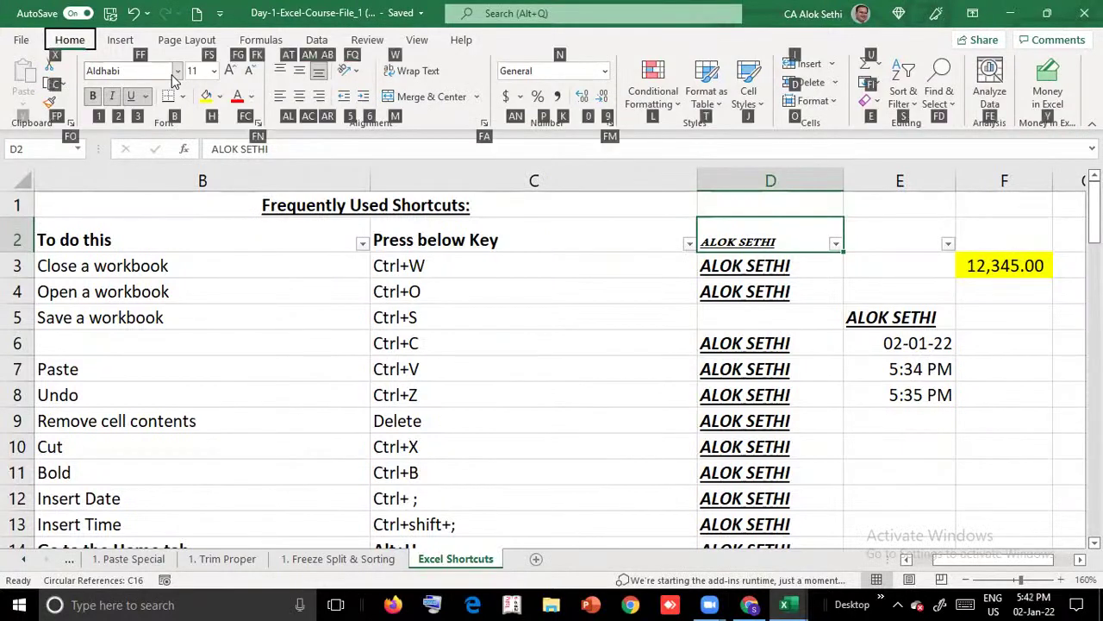
pyautogui.press('f')
pyautogui.press('f')
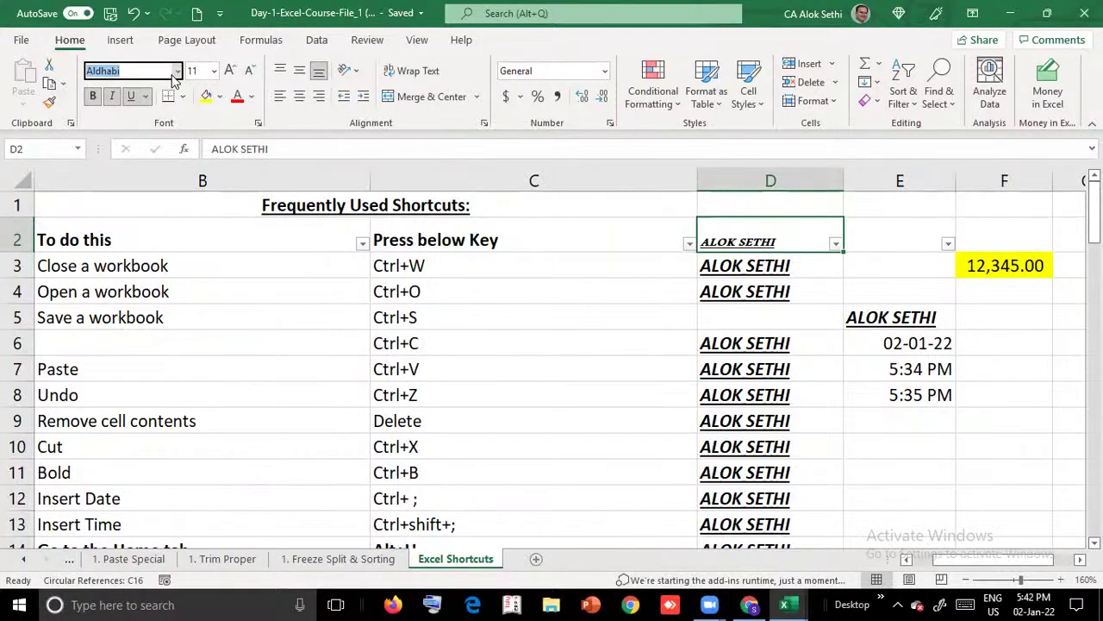
pyautogui.click(176, 71)
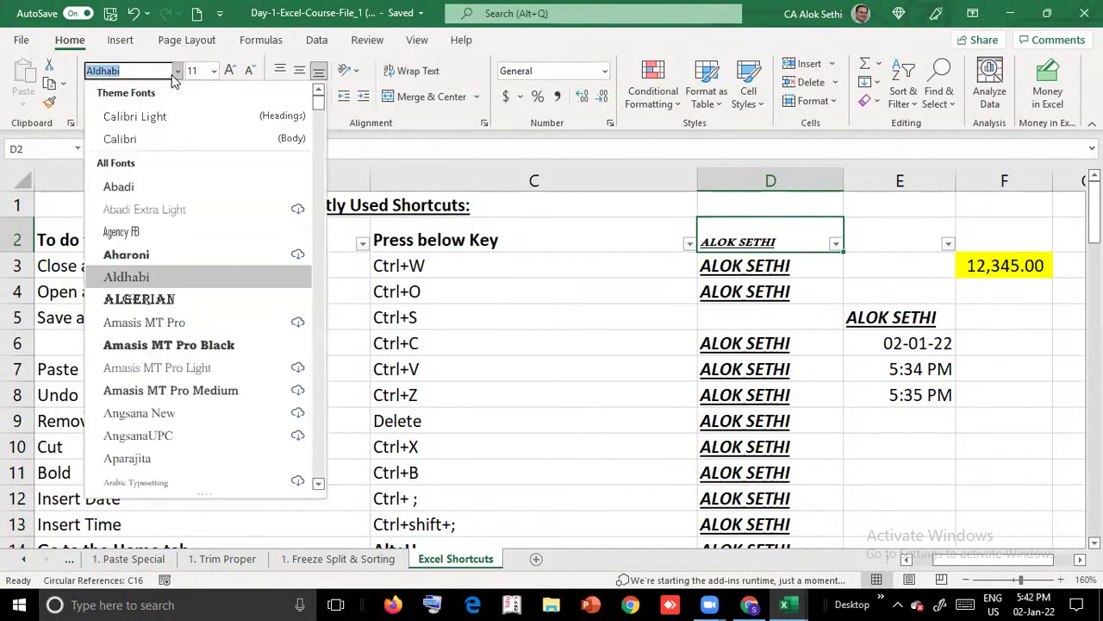
pyautogui.press('Down')
pyautogui.press('Down')
pyautogui.press('Down')
pyautogui.press('Down')
pyautogui.press('Down')
pyautogui.press('Down')
pyautogui.press('Down')
pyautogui.press('Down')
pyautogui.press('Down')
pyautogui.press('Down')
pyautogui.press('Down')
pyautogui.press('Down')
pyautogui.press('Down')
pyautogui.press('Down')
pyautogui.press('Down')
pyautogui.press('Down')
pyautogui.press('Down')
pyautogui.press('Down')
pyautogui.press('Down')
pyautogui.press('Down')
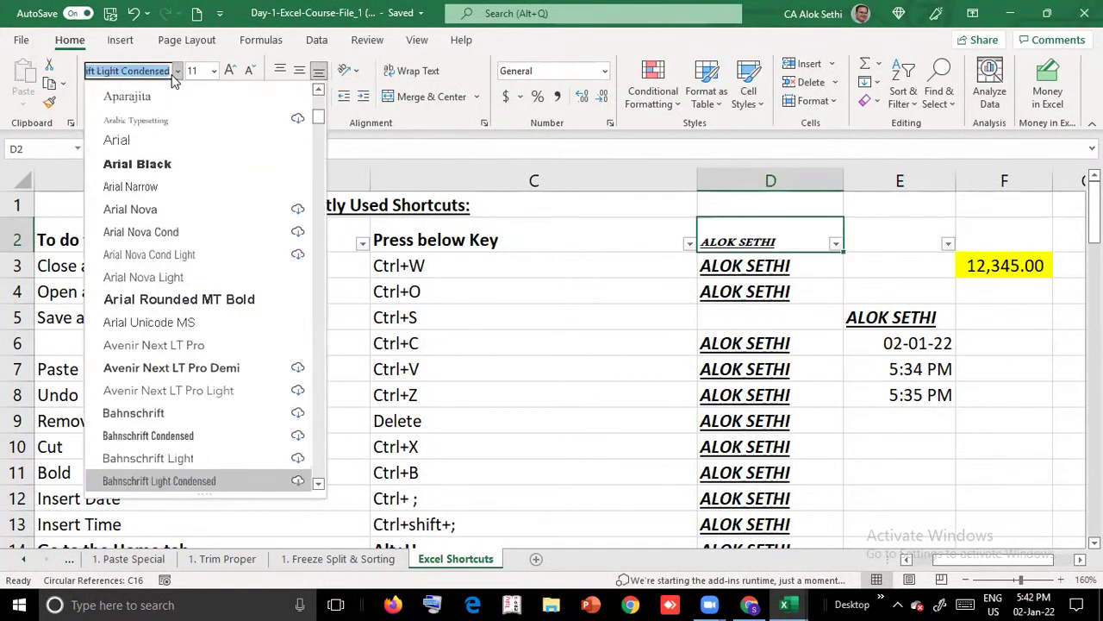
pyautogui.press('Down')
pyautogui.press('Down')
pyautogui.press('Down')
pyautogui.press('Down')
pyautogui.press('Down')
pyautogui.press('Down')
pyautogui.press('Down')
pyautogui.press('Down')
pyautogui.press('Down')
pyautogui.press('Down')
pyautogui.press('Down')
pyautogui.press('Down')
pyautogui.press('Down')
pyautogui.press('Down')
pyautogui.press('Down')
pyautogui.press('Down')
pyautogui.press('Up')
pyautogui.press('Up')
pyautogui.press('Up')
pyautogui.press('Up')
pyautogui.press('Up')
pyautogui.press('Up')
pyautogui.press('Up')
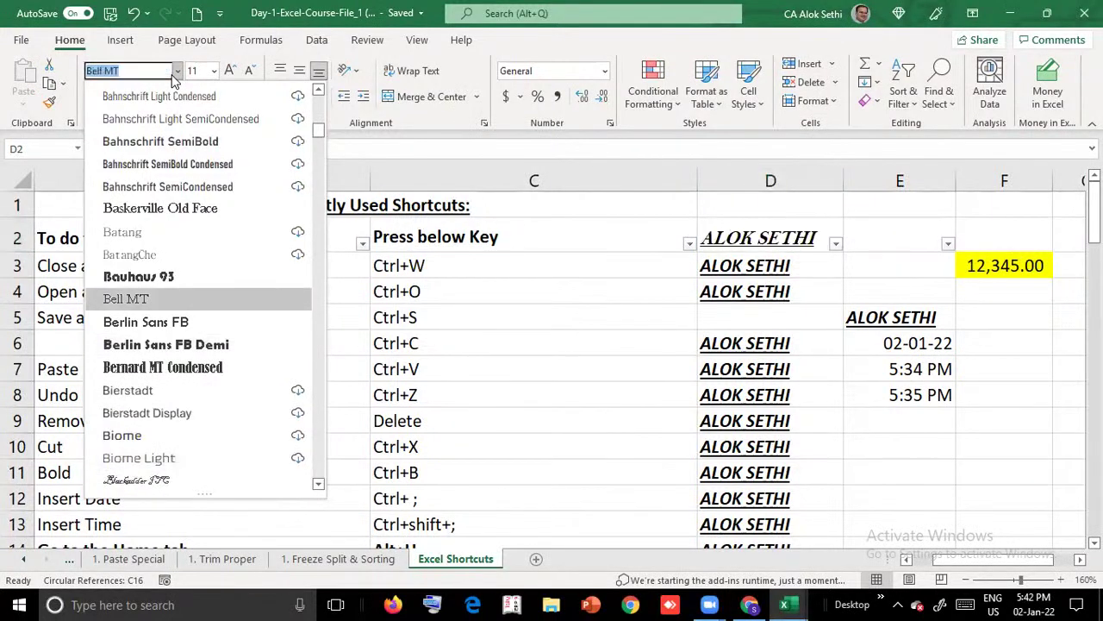
pyautogui.press('Up')
pyautogui.press('Return')
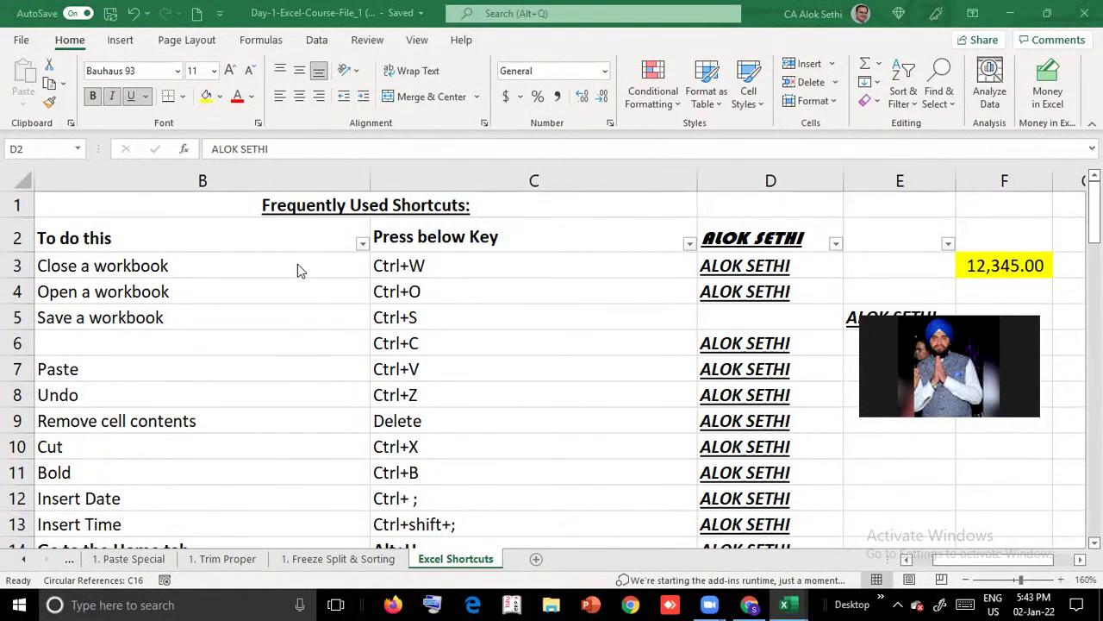
# Set the D2 heading's font size to 48 with Alt, H, F, S
pyautogui.press('alt')
pyautogui.press('Escape')
pyautogui.hotkey('alt', 'h')
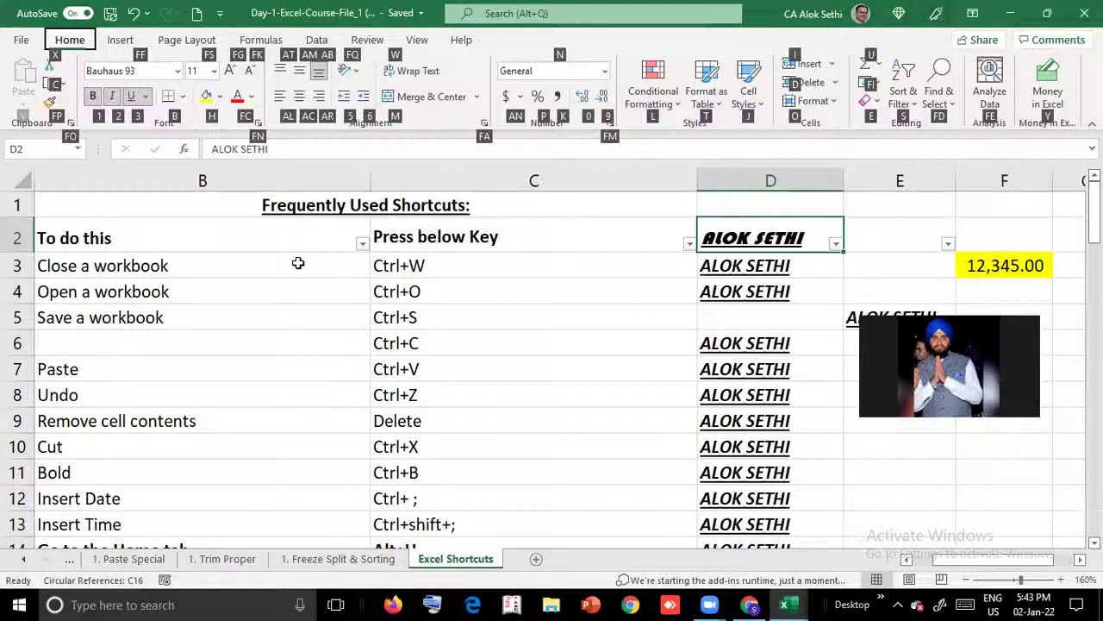
pyautogui.press('f')
pyautogui.press('s')
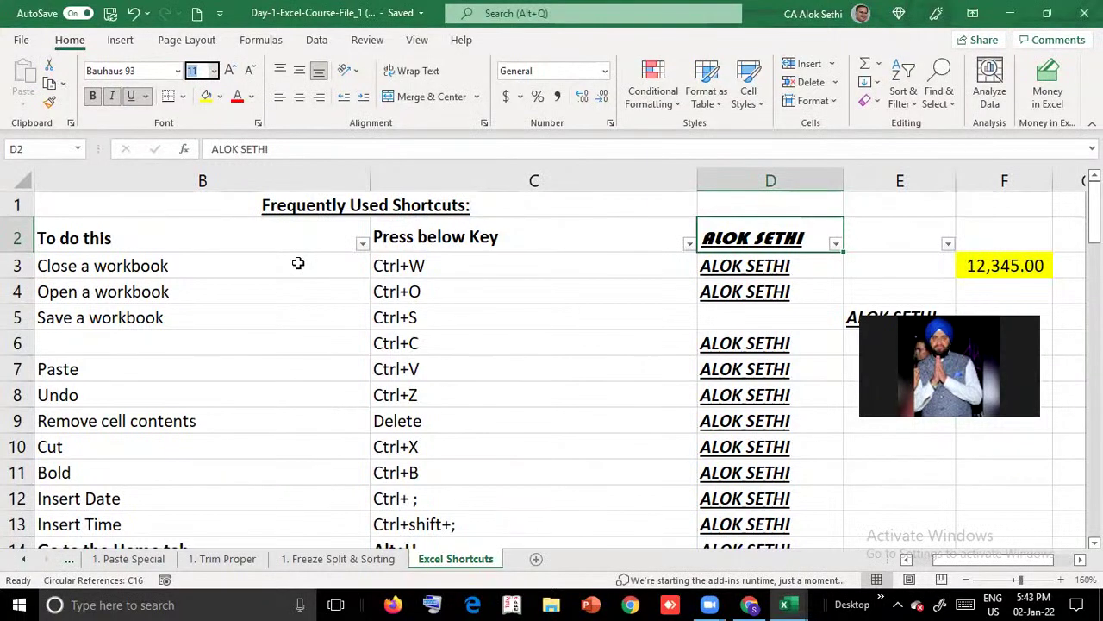
pyautogui.hotkey('alt', 'Down')
pyautogui.press('Down')
pyautogui.press('Down')
pyautogui.press('Down')
pyautogui.press('Down')
pyautogui.press('Down')
pyautogui.press('Down')
pyautogui.press('Down')
pyautogui.press('Down')
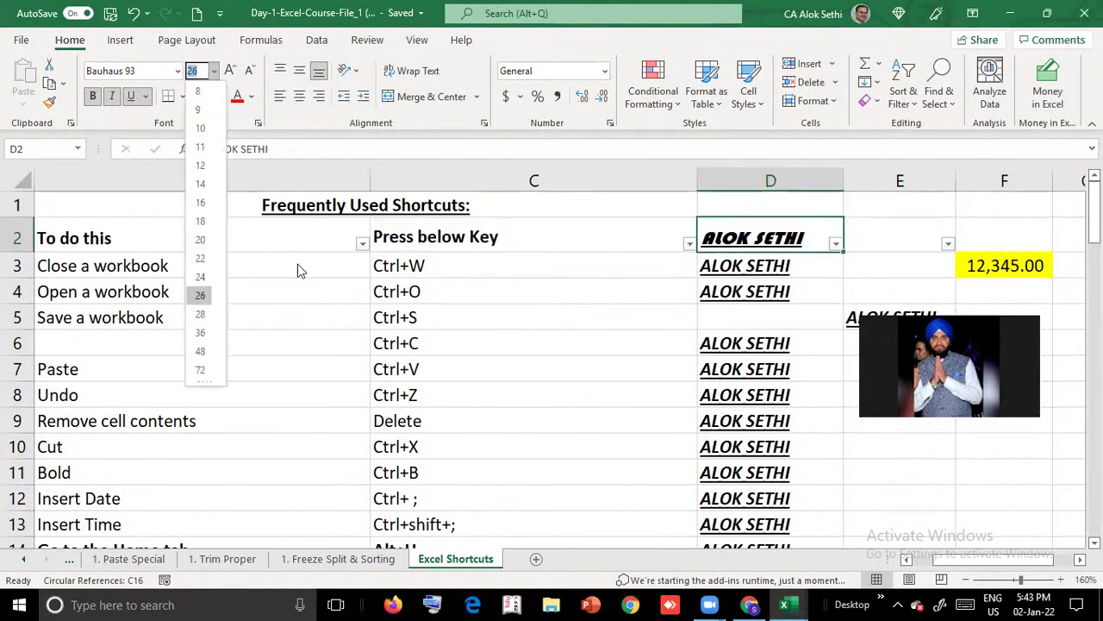
pyautogui.press('Down')
pyautogui.press('Down')
pyautogui.press('Down')
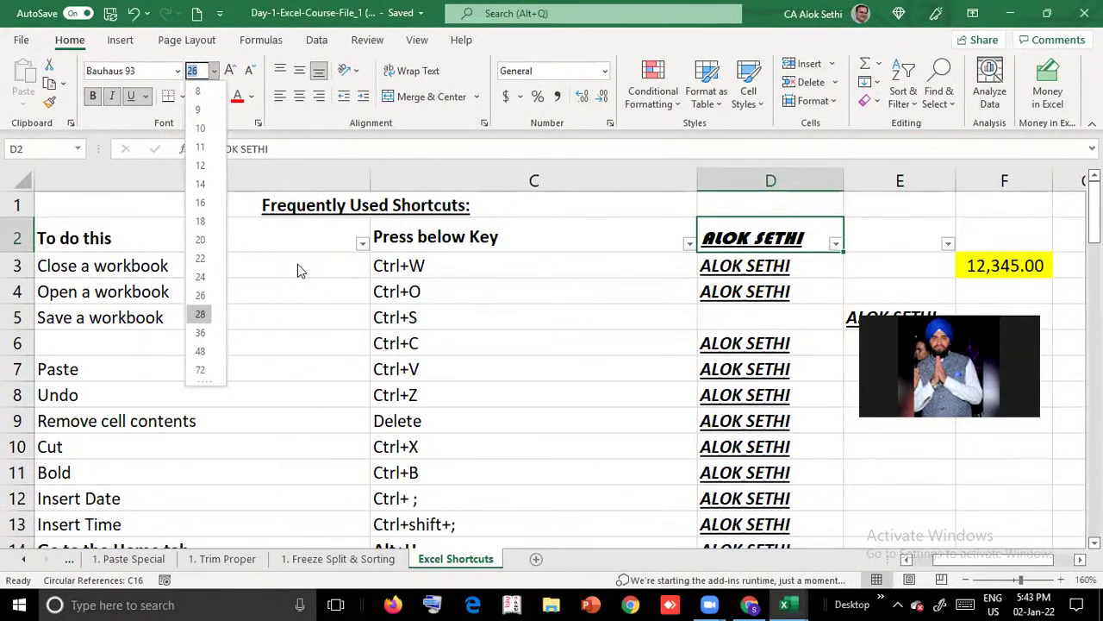
pyautogui.press('Return')
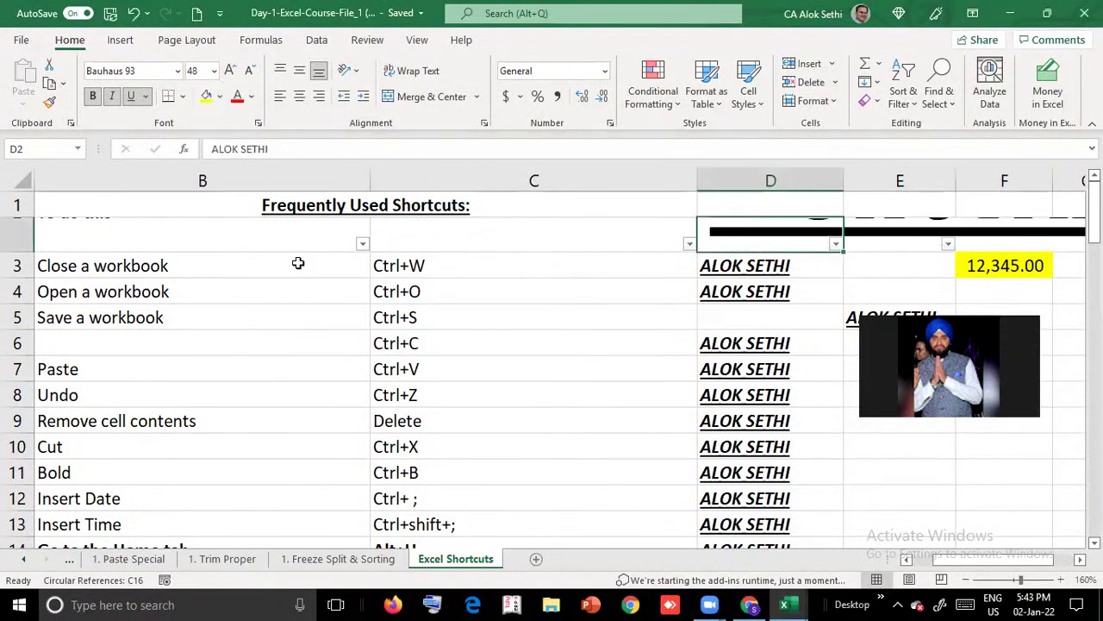
pyautogui.press('Right')
pyautogui.press('Right')
pyautogui.press('Right')
pyautogui.press('Right')
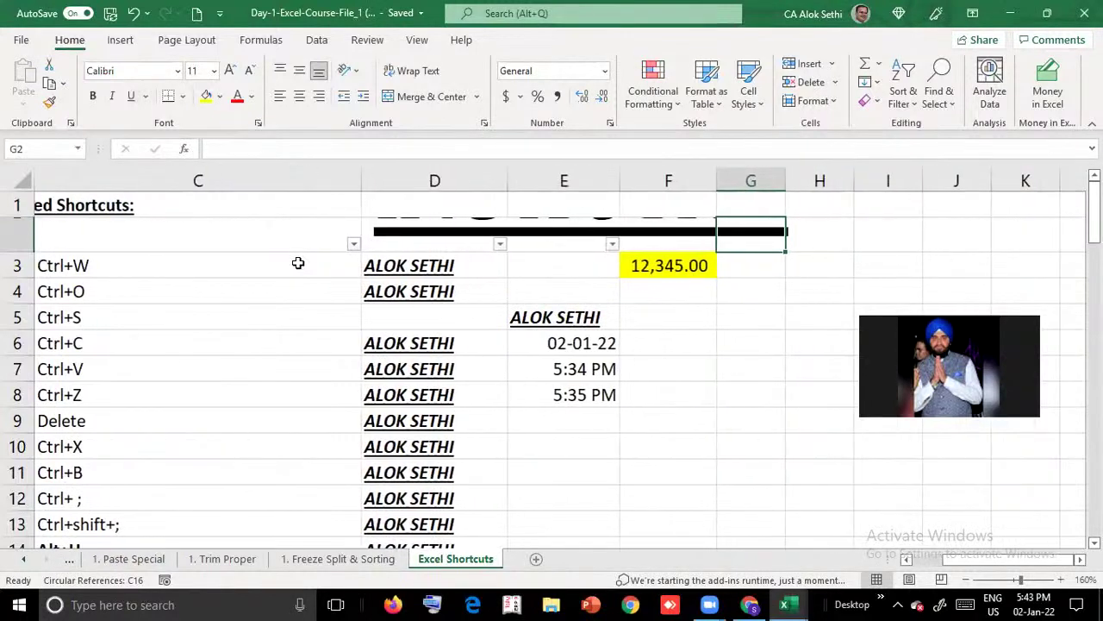
# Check how far the enlarged text spreads, then drag row 2 taller
pyautogui.press('Up')
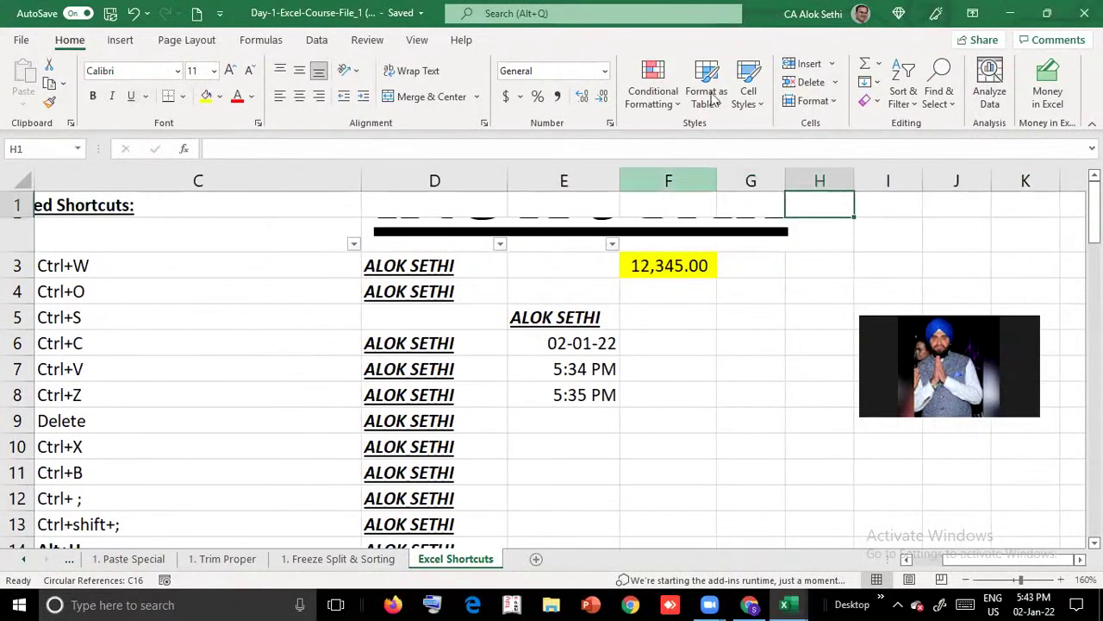
pyautogui.press('Left')
pyautogui.press('Left')
pyautogui.press('Left')
pyautogui.press('Left')
pyautogui.press('Left')
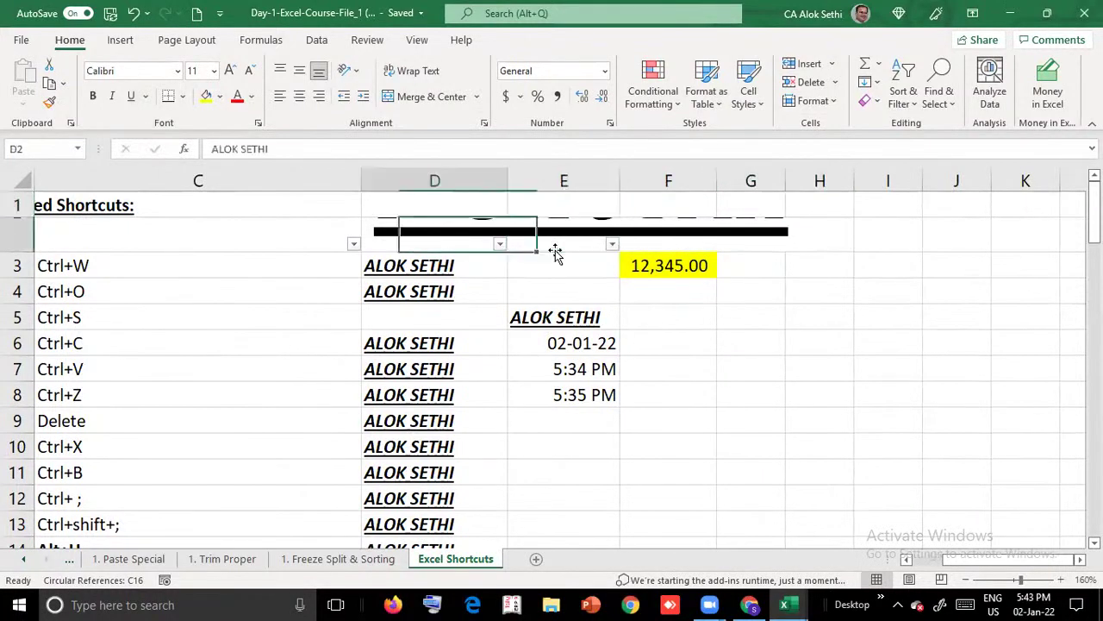
pyautogui.press('Right')
pyautogui.press('Right')
pyautogui.press('Down')
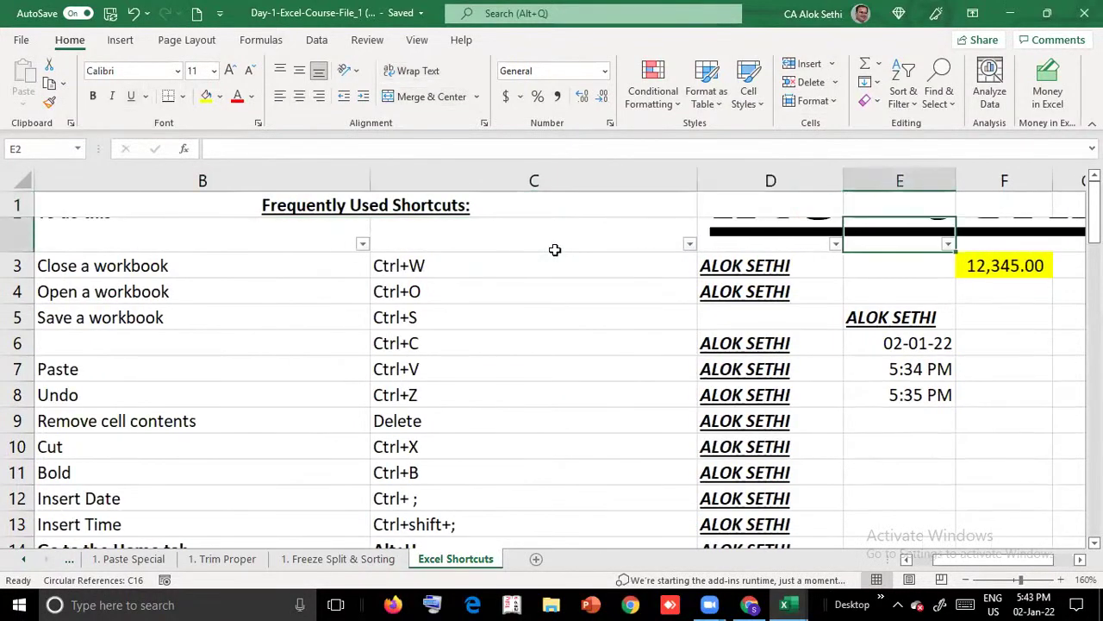
pyautogui.press('Left')
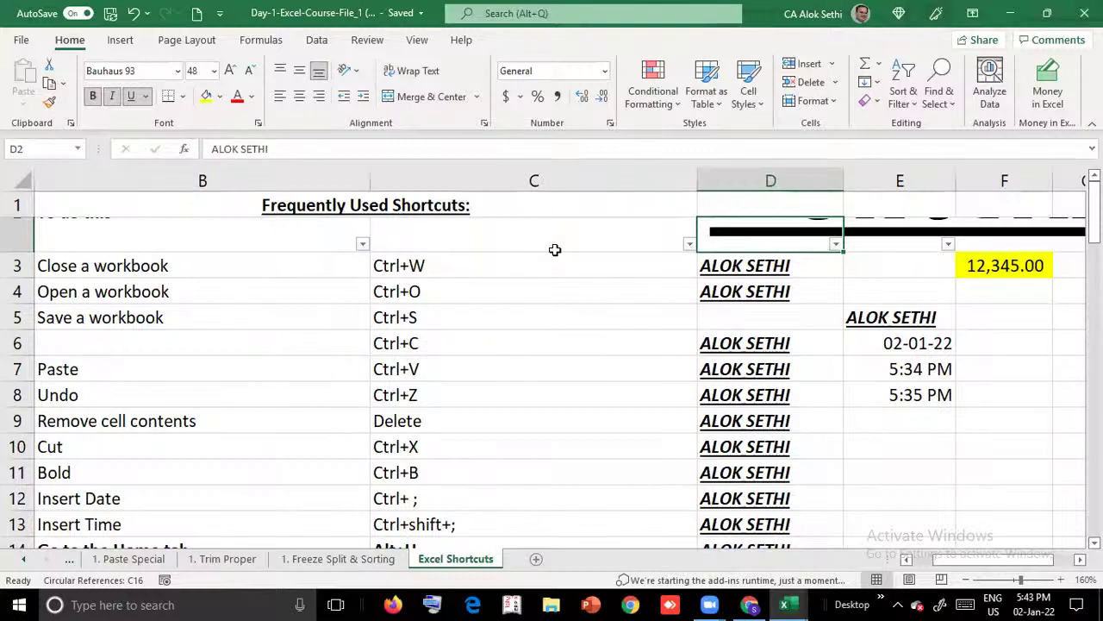
pyautogui.moveTo(24, 241); pyautogui.dragTo(37, 329)
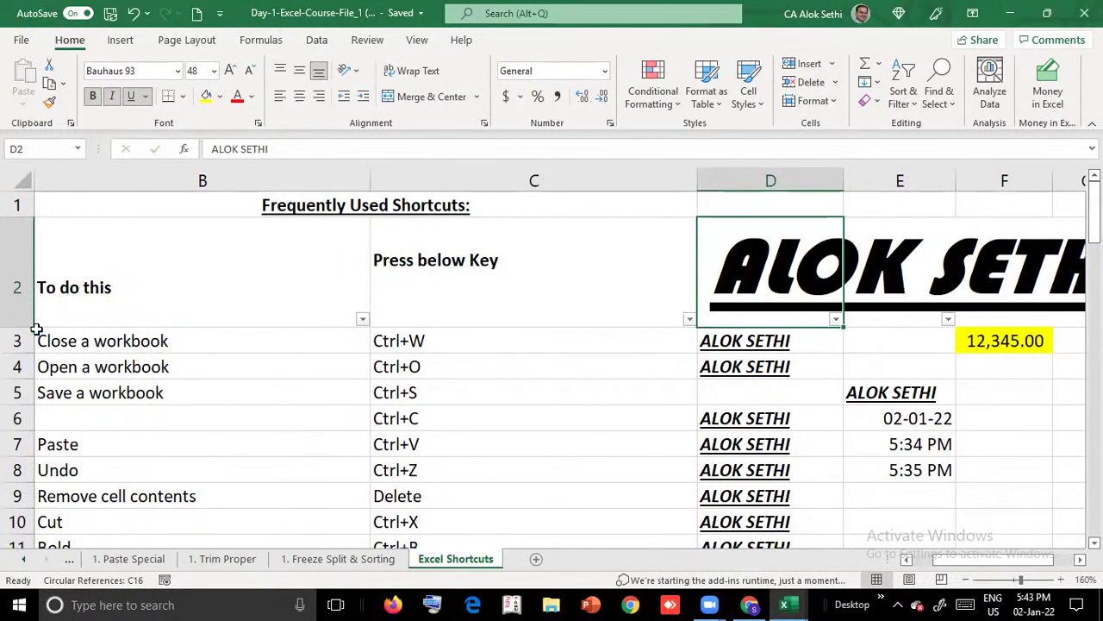
pyautogui.scroll(-1, 36, 329)
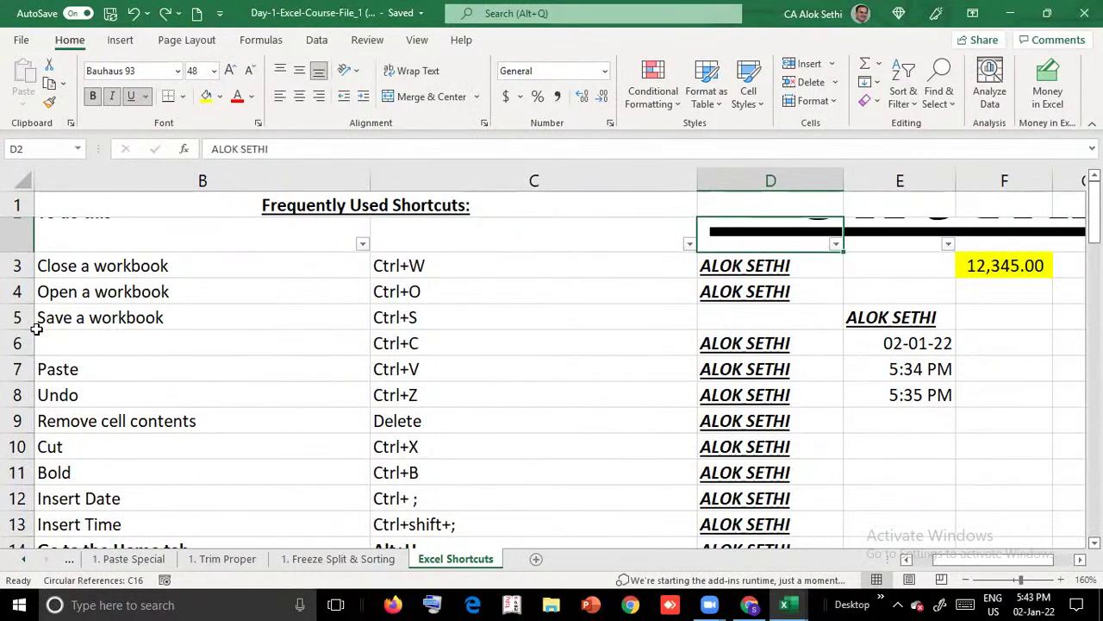
pyautogui.press('alt')
pyautogui.press('h')
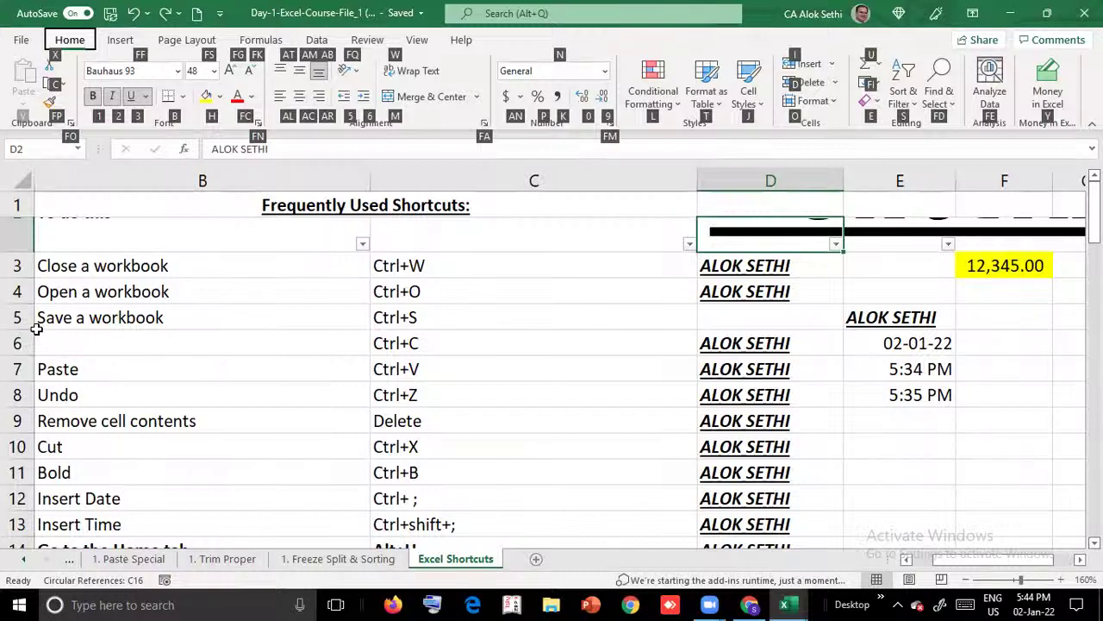
# Apply a dark gold font colour to the D2 heading
pyautogui.press('f')
pyautogui.press('c')
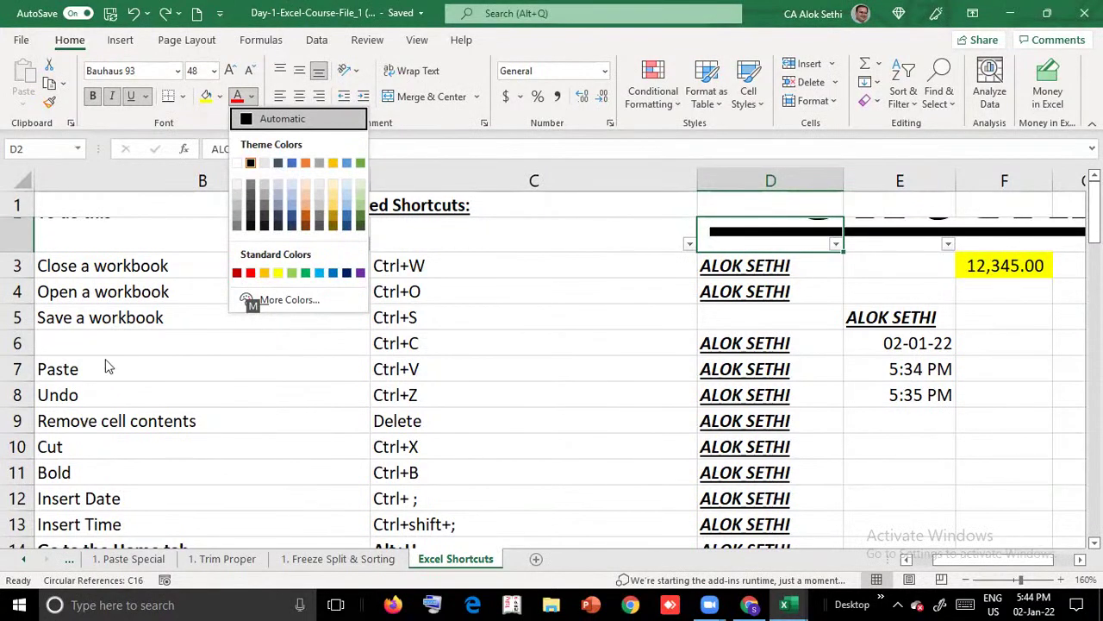
pyautogui.press('Down')
pyautogui.press('Right')
pyautogui.press('Right')
pyautogui.press('Right')
pyautogui.press('Right')
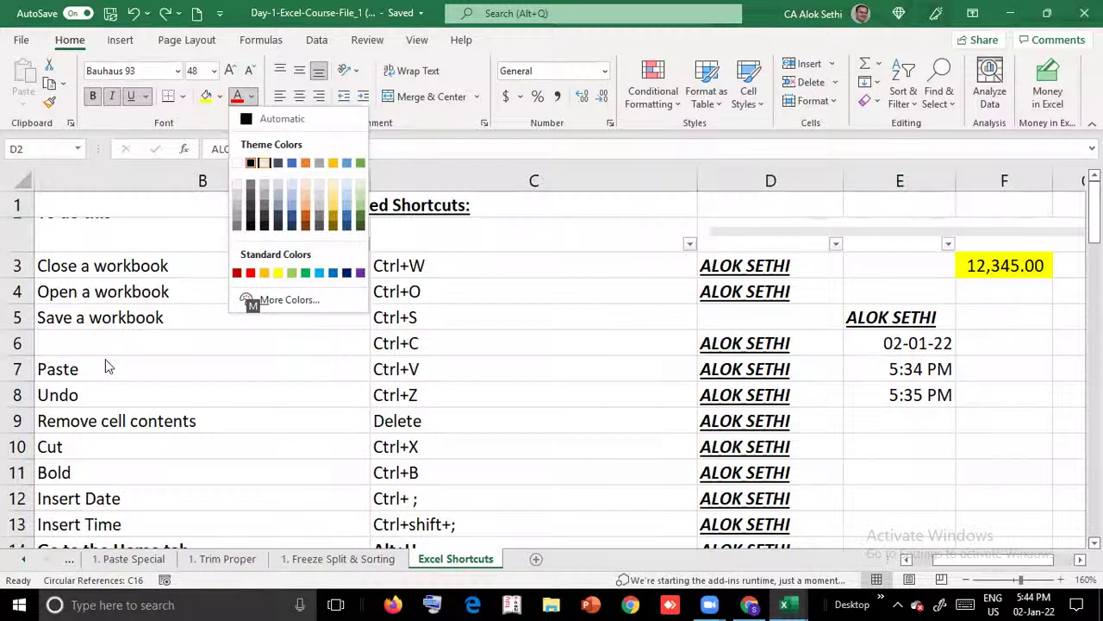
pyautogui.press('Down')
pyautogui.press('Down')
pyautogui.press('Down')
pyautogui.press('Right')
pyautogui.press('Right')
pyautogui.press('Down')
pyautogui.press('Down')
pyautogui.press('Right')
pyautogui.press('Up')
pyautogui.press('Escape')
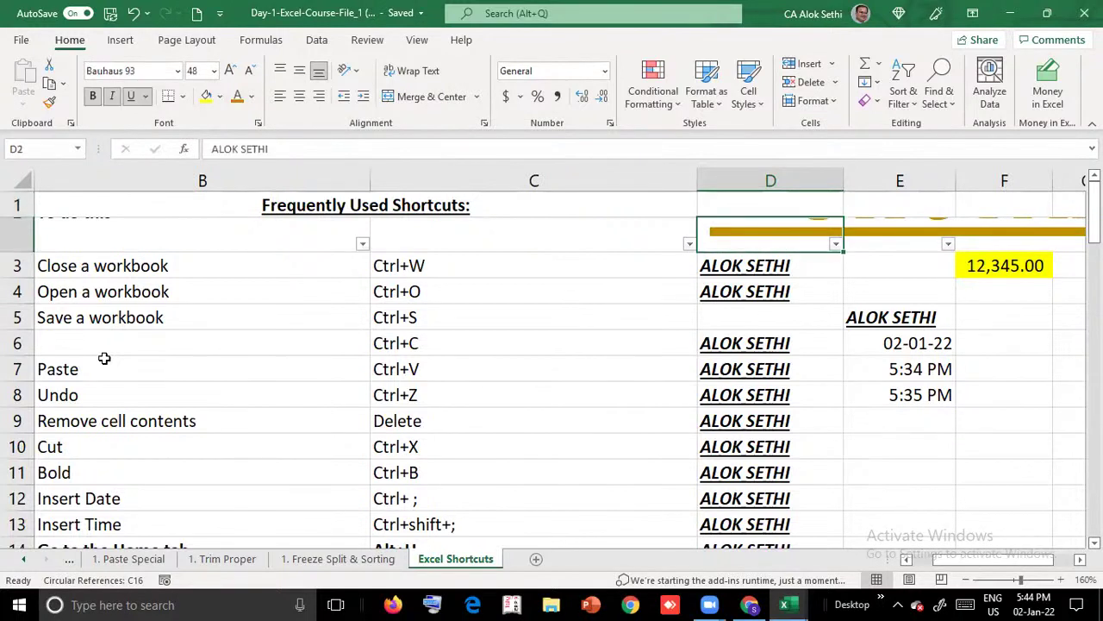
# Check the recoloured heading along row 2 and bring back the Home KeyTips
pyautogui.press('Right')
pyautogui.press('Right')
pyautogui.press('Right')
pyautogui.press('Right')
pyautogui.press('Left')
pyautogui.press('Left')
pyautogui.press('Left')
pyautogui.press('Left')
pyautogui.press('Left')
pyautogui.press('Left')
pyautogui.press('Right')
pyautogui.press('Right')
pyautogui.press('Right')
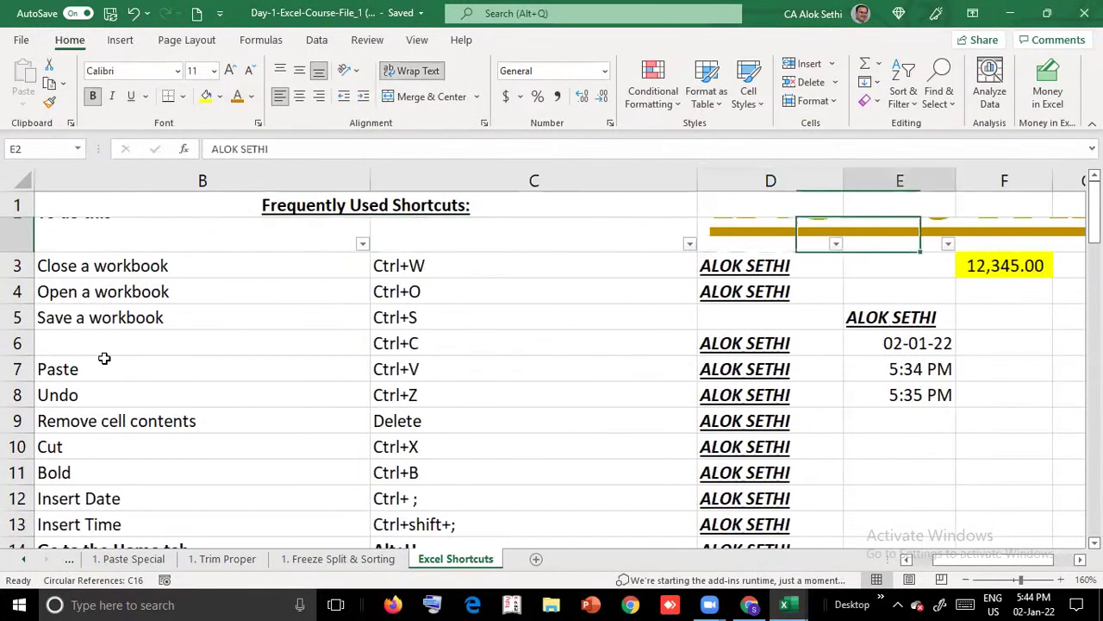
pyautogui.press('Left')
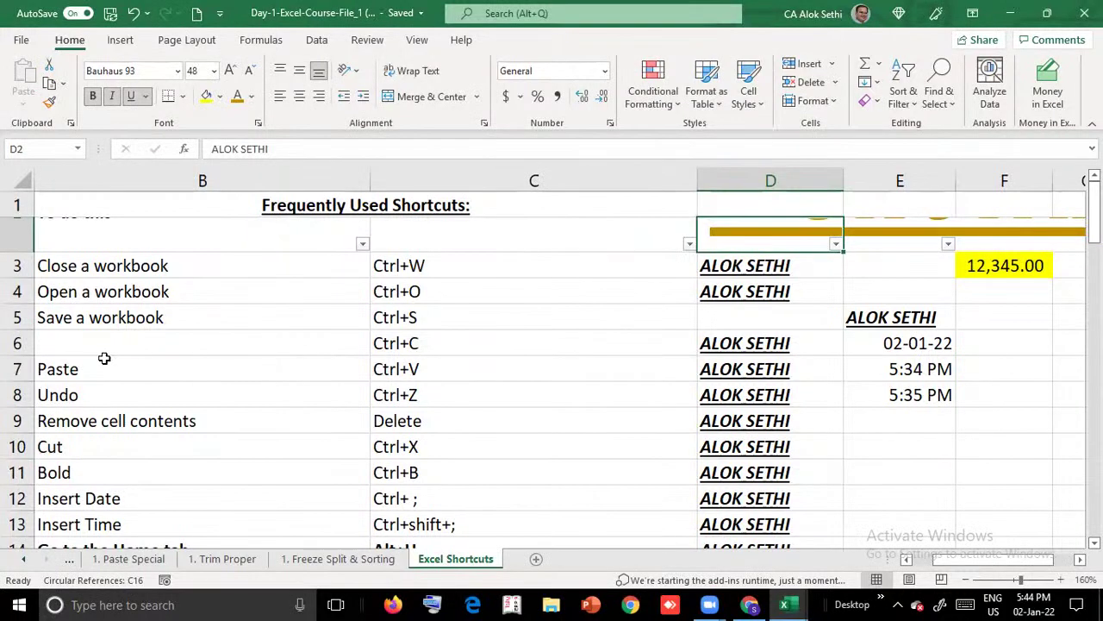
pyautogui.press('alt')
pyautogui.press('h')
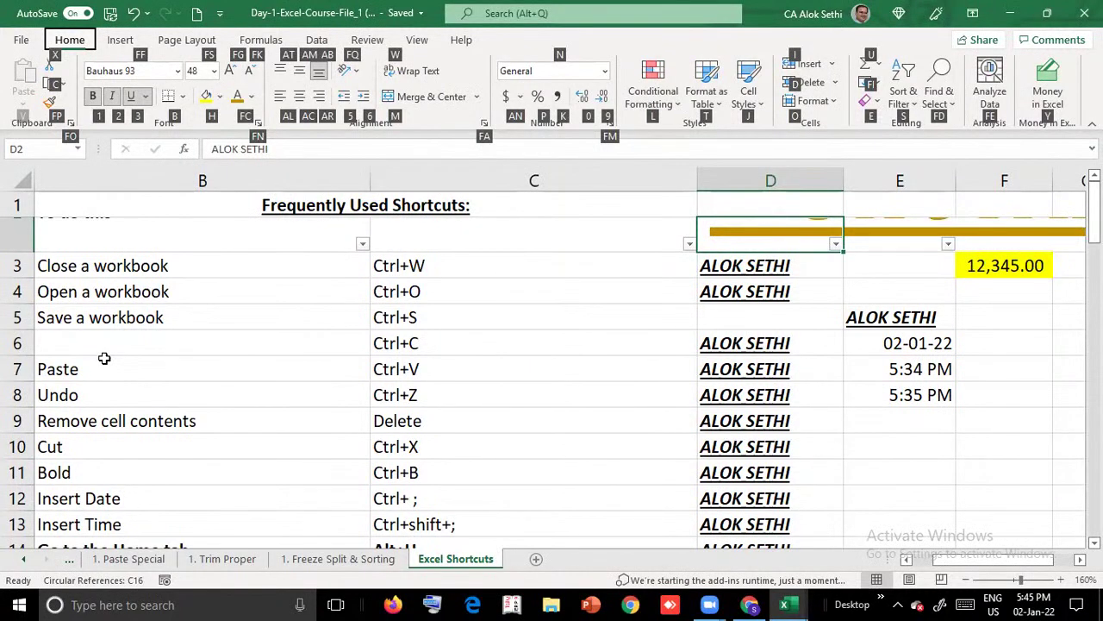
# Fill cell D2 with a dark green shade from the Fill Color palette
pyautogui.press('h')
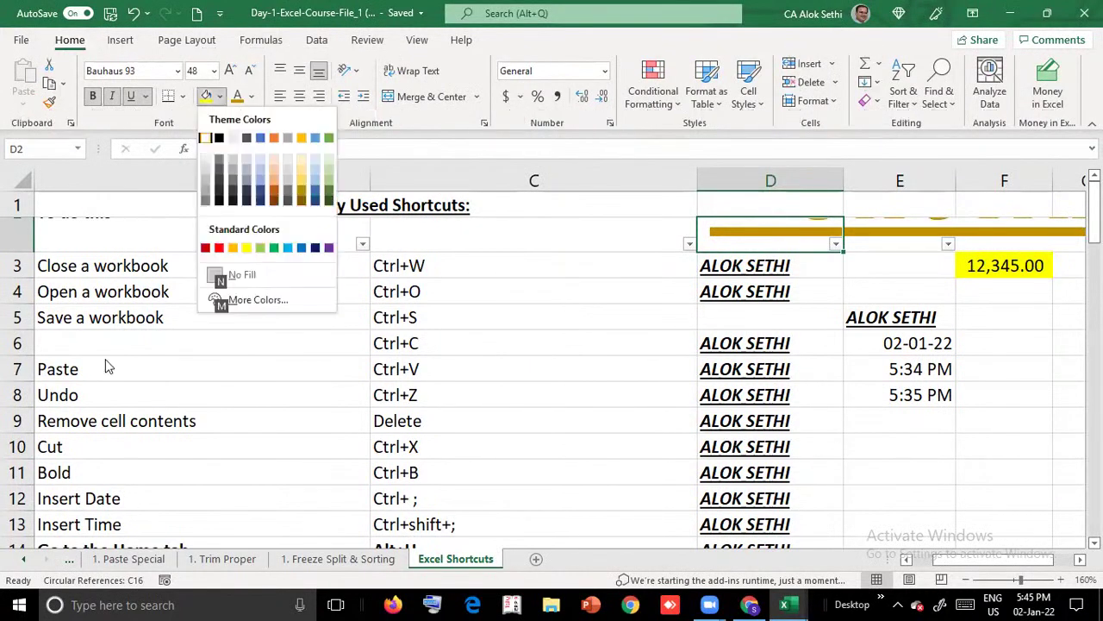
pyautogui.press('Down')
pyautogui.press('Down')
pyautogui.press('Down')
pyautogui.press('Right')
pyautogui.press('Right')
pyautogui.press('Right')
pyautogui.press('Right')
pyautogui.press('Right')
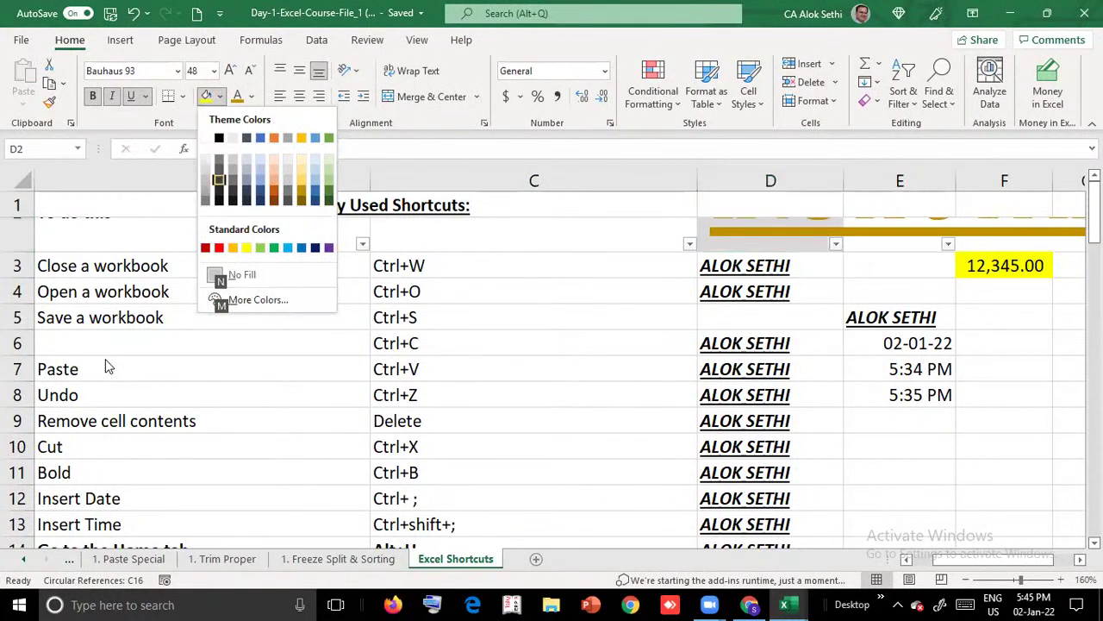
pyautogui.press('Right')
pyautogui.press('Right')
pyautogui.press('Right')
pyautogui.press('Right')
pyautogui.press('Down')
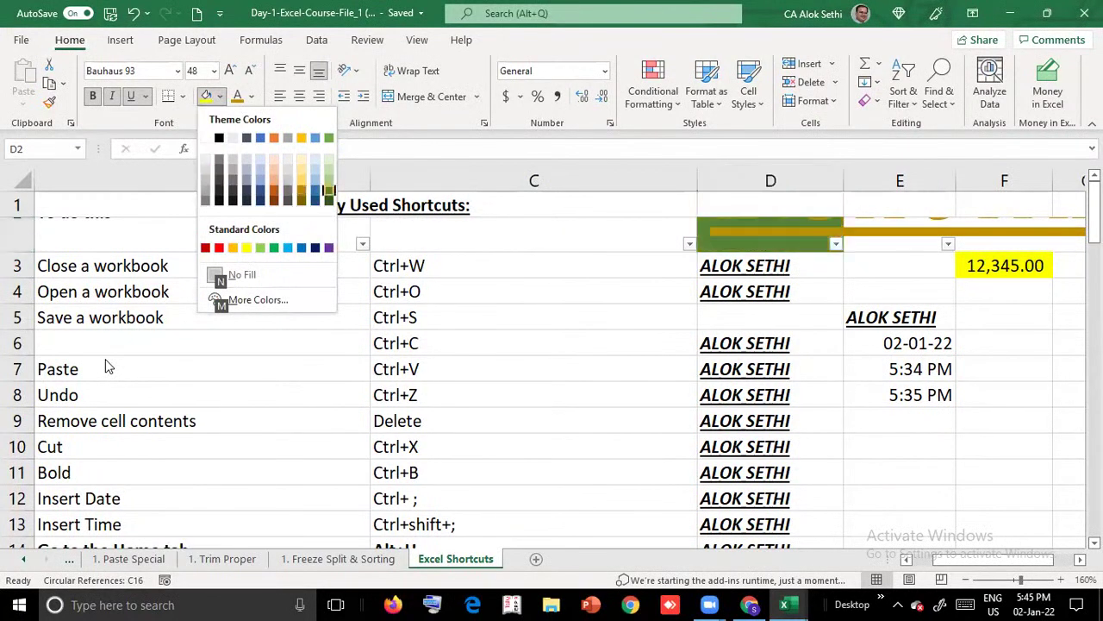
pyautogui.press('Return')
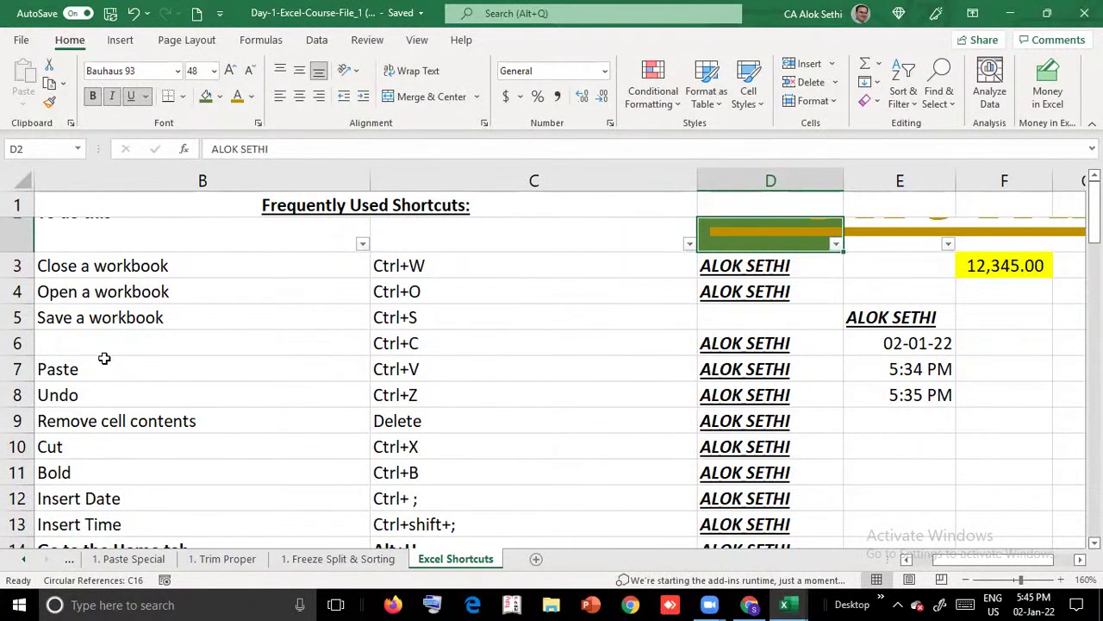
# Reselect D2 and show the Home tab KeyTips again
pyautogui.click(536, 603)
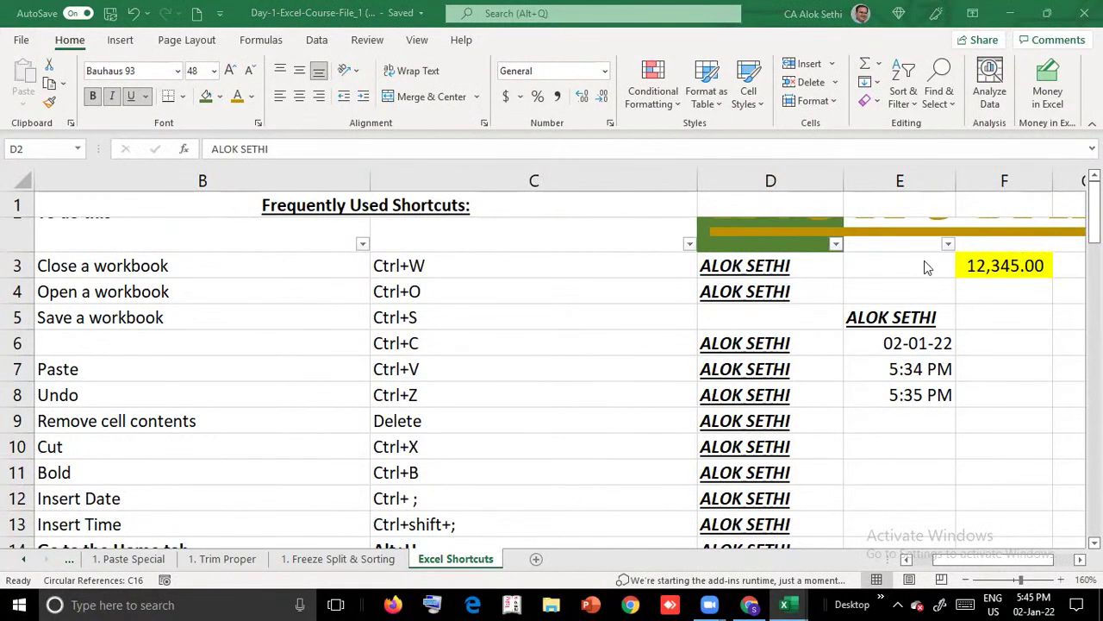
pyautogui.click(755, 228)
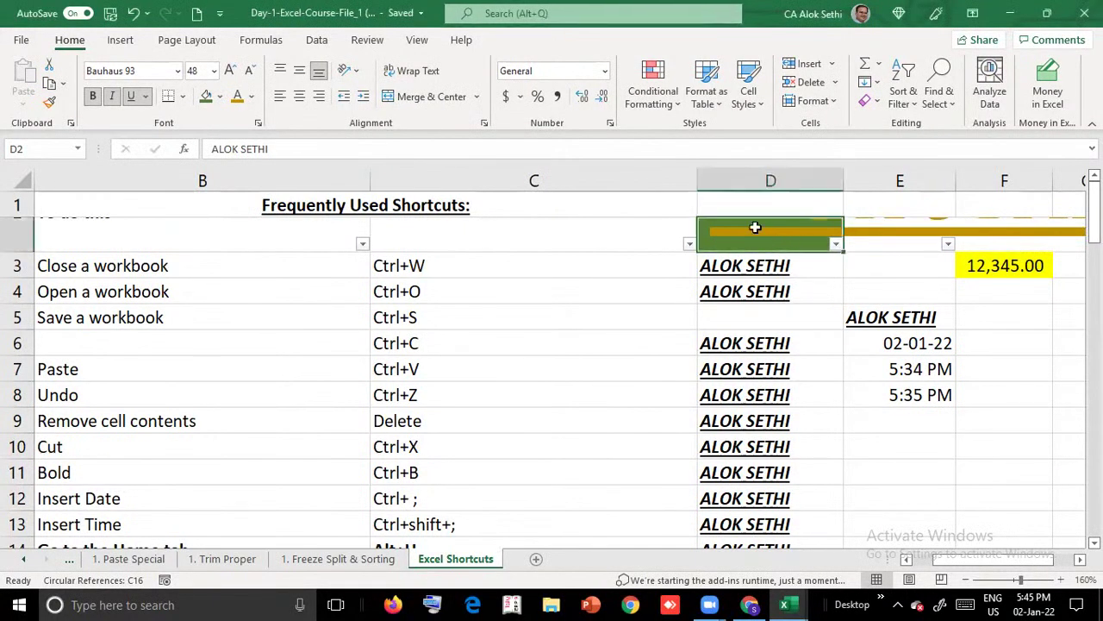
pyautogui.press('alt')
pyautogui.press('Escape')
pyautogui.hotkey('alt', 'h')
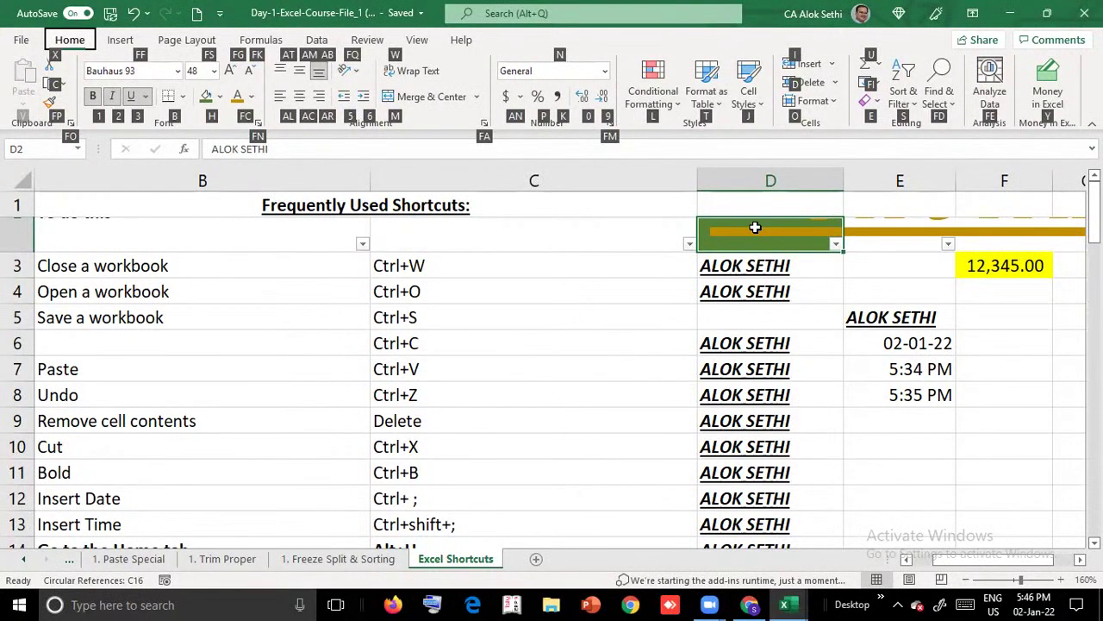
# Shrink the D2 heading to 36 with Decrease Font Size, cancelling an accidental typed L
pyautogui.press('f')
pyautogui.press('k')
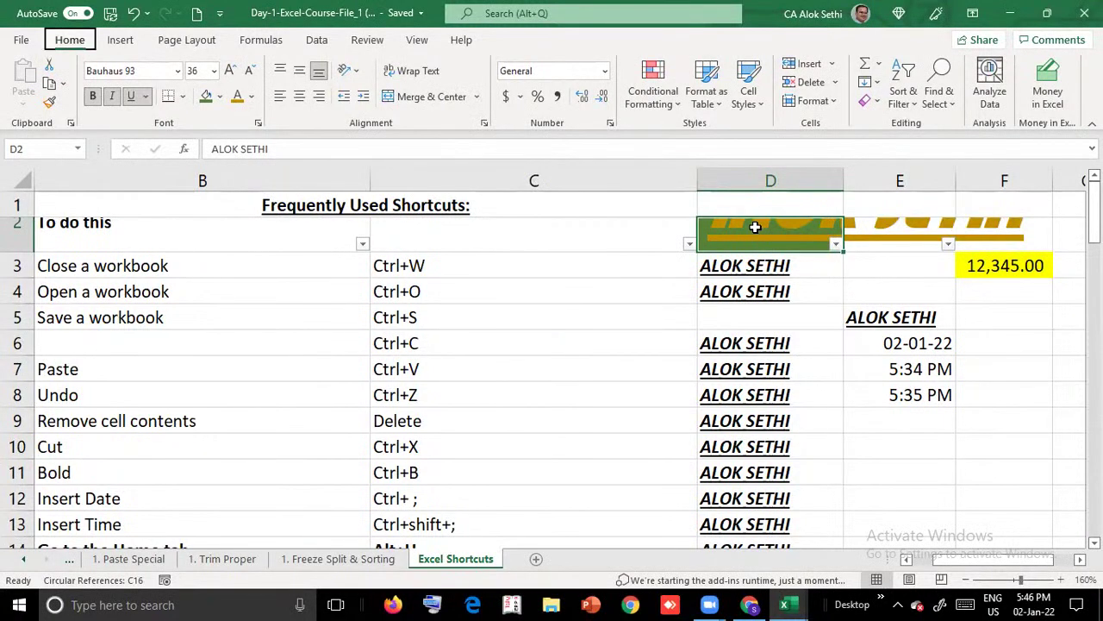
pyautogui.write('L')
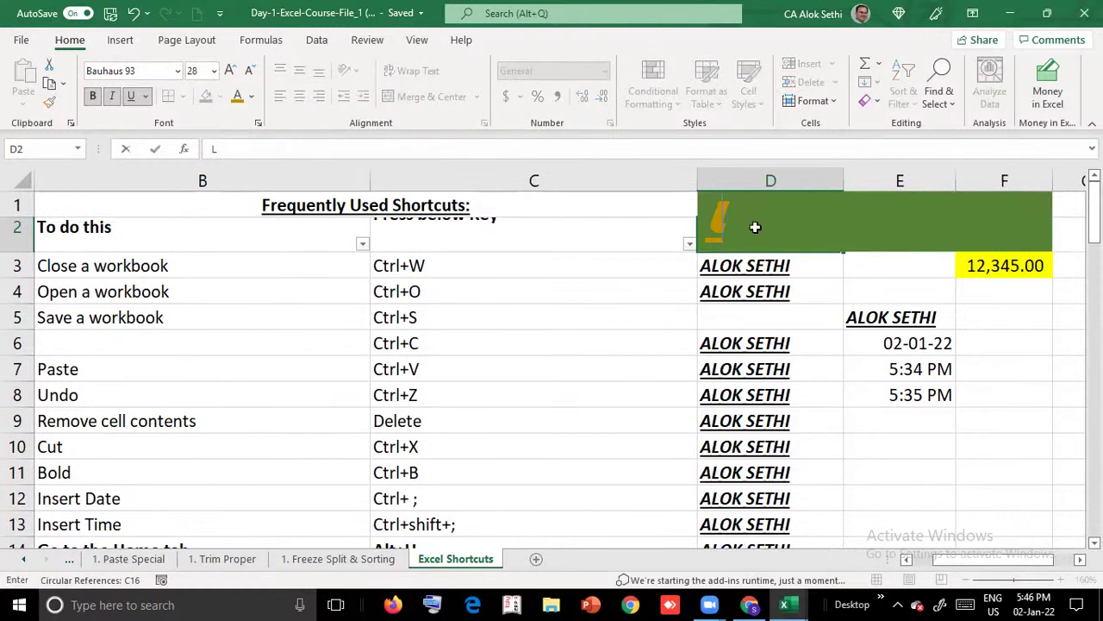
pyautogui.press('Escape')
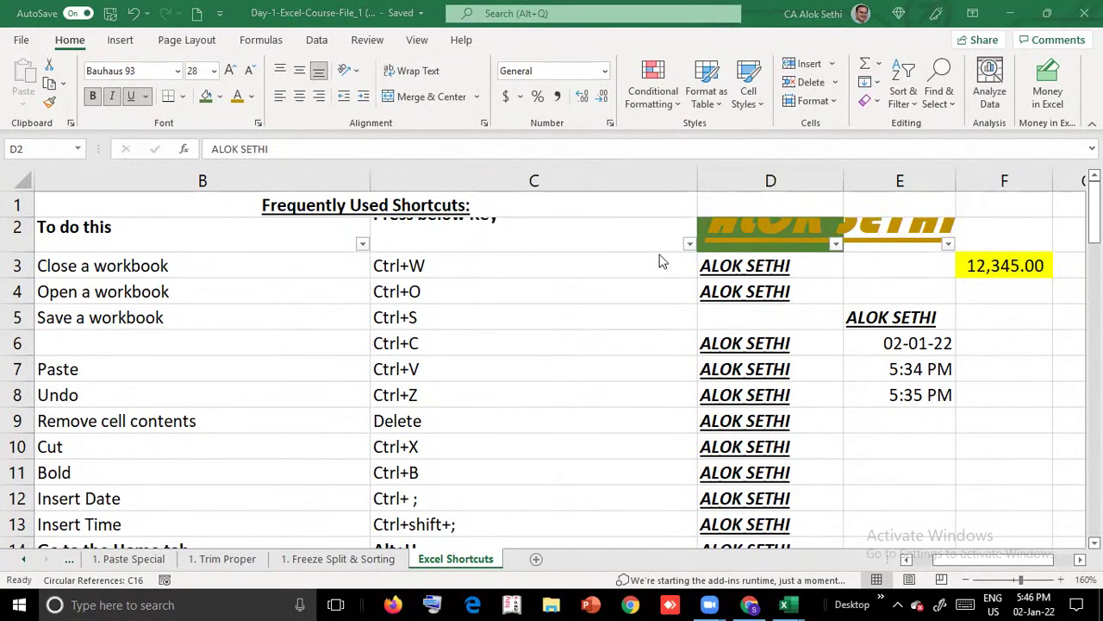
# Reselect D2 and step its font size down to 16 with Decrease Font Size
pyautogui.click(719, 226)
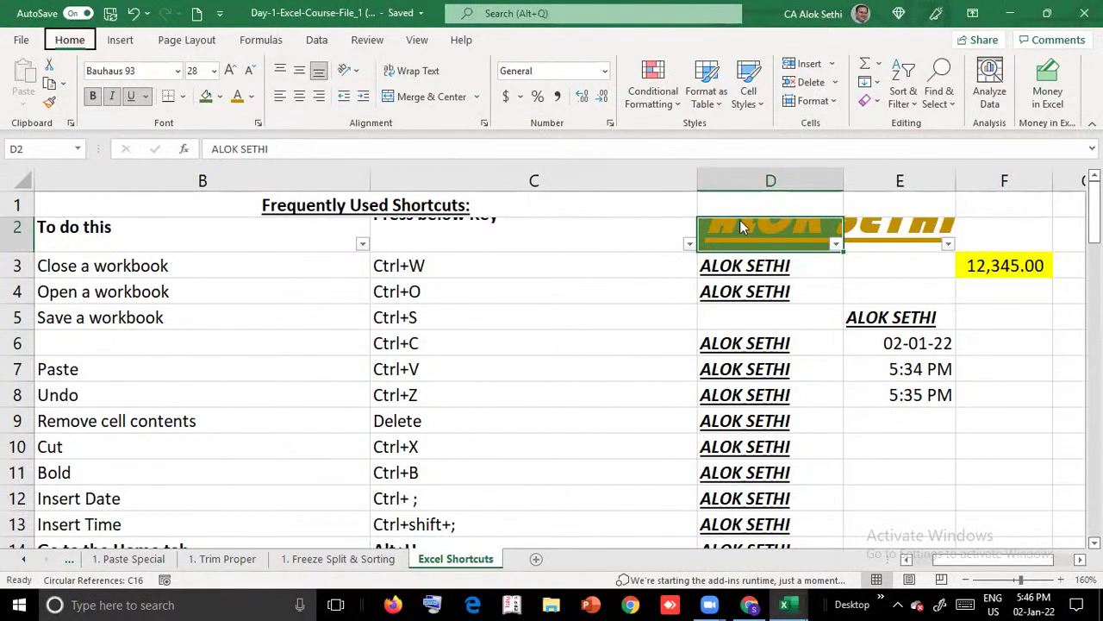
pyautogui.press('h')
pyautogui.press('f')
pyautogui.press('k')
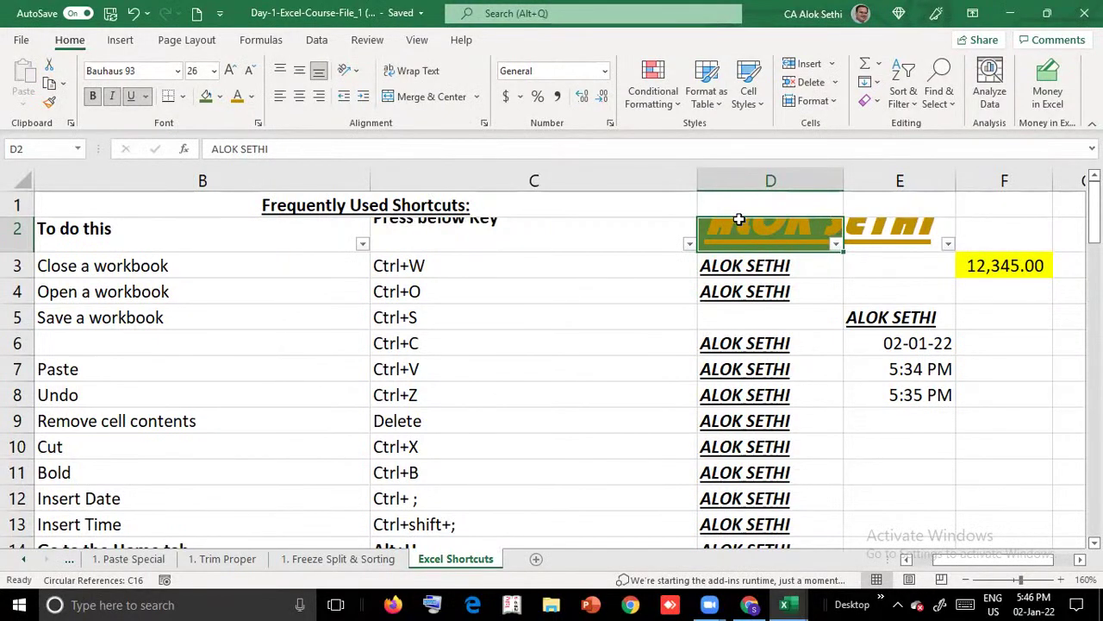
pyautogui.click(251, 72)
pyautogui.click(251, 72)
pyautogui.click(251, 72)
pyautogui.click(251, 72)
pyautogui.click(251, 71)
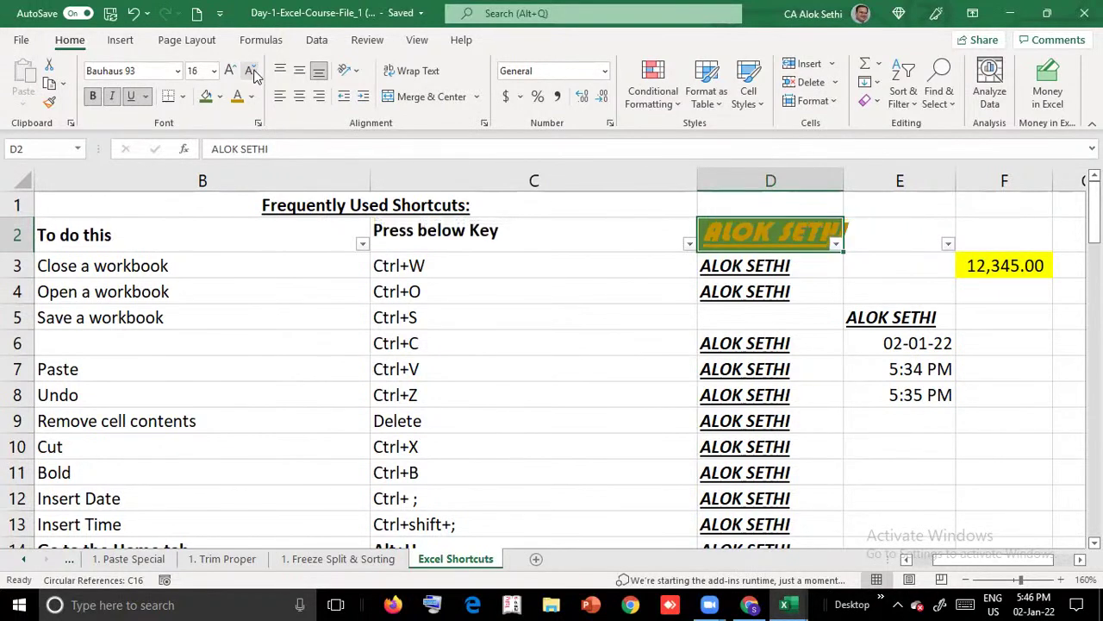
# Bring up and dismiss the Home KeyTips, cancelling a stray edit in D2
pyautogui.press('alt')
pyautogui.press('h')
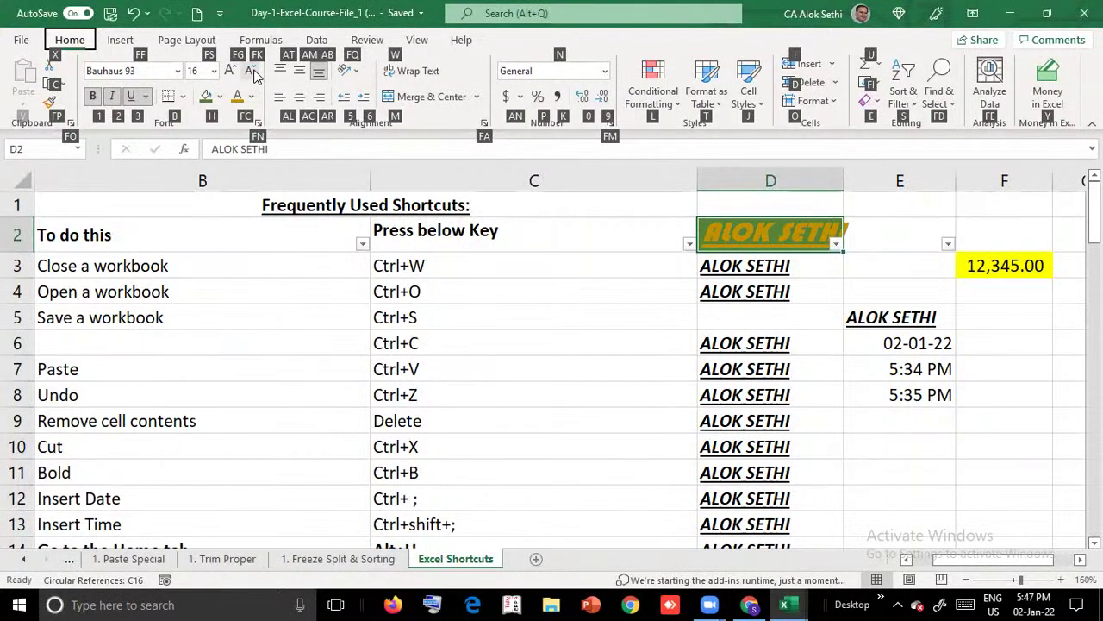
pyautogui.press('Escape')
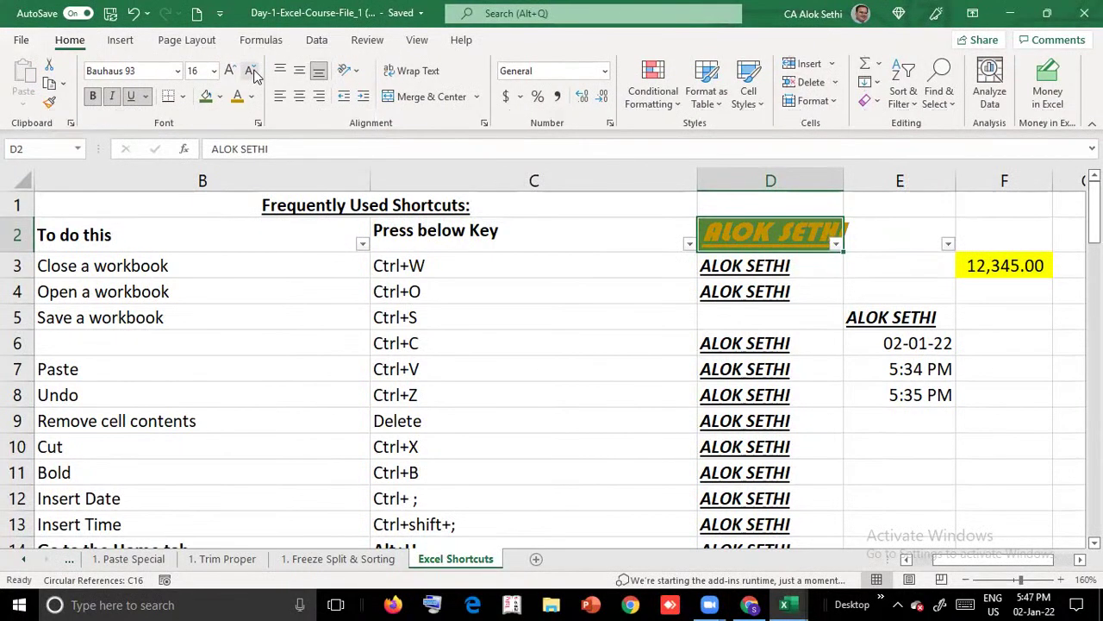
pyautogui.write('F')
pyautogui.press('Escape')
# Set D2's font size back to 48 from the Font Size list
pyautogui.press('alt')
pyautogui.press('h')
pyautogui.press('f')
pyautogui.press('s')
pyautogui.hotkey('alt', 'Down')
pyautogui.press('Down')
pyautogui.press('Down')
pyautogui.press('Down')
pyautogui.press('Down')
pyautogui.press('Down')
pyautogui.press('Down')
pyautogui.press('Down')
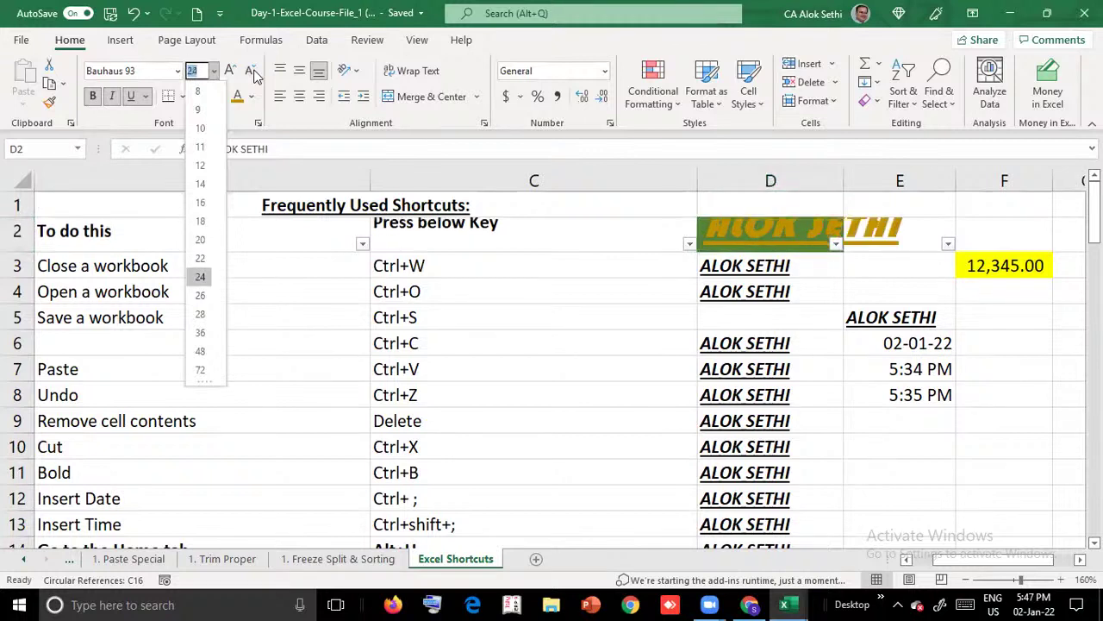
pyautogui.press('Down')
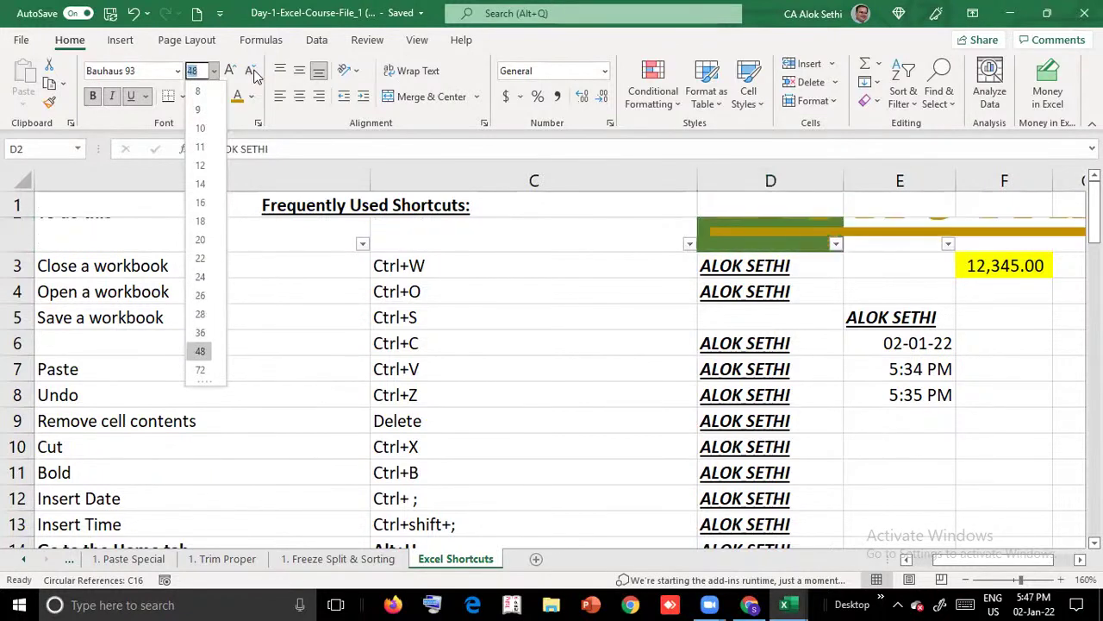
pyautogui.press('Return')
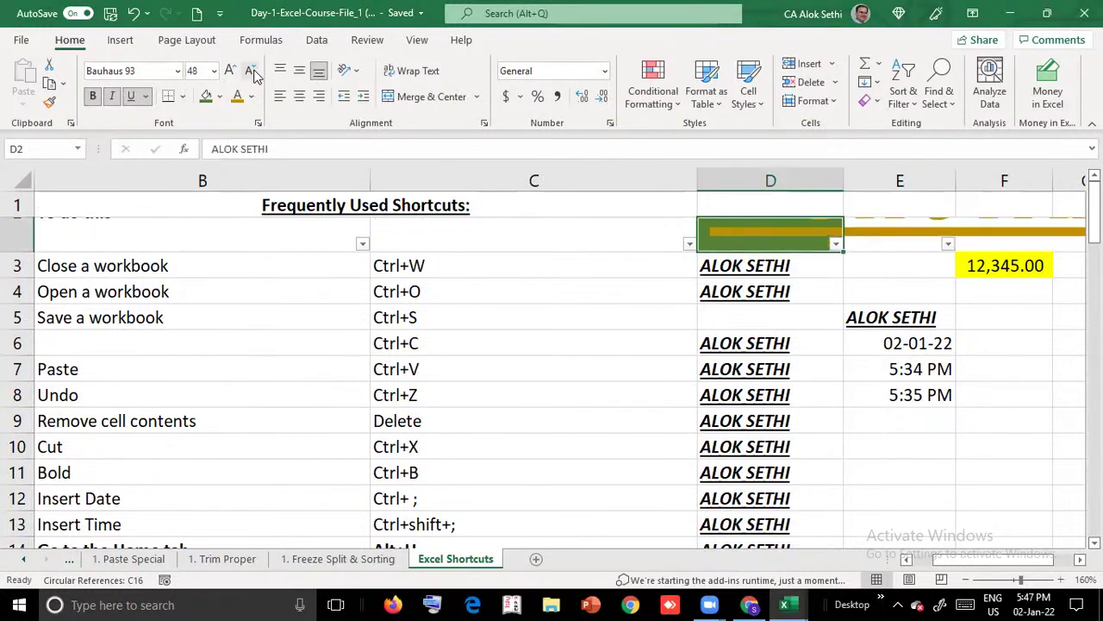
pyautogui.press('Right')
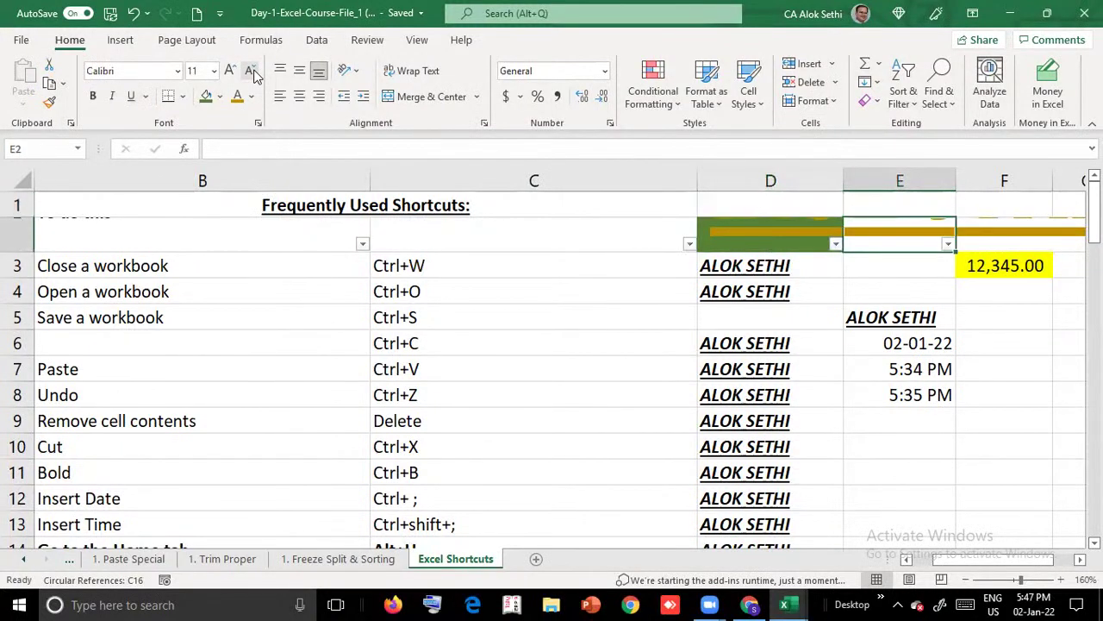
pyautogui.press('Left')
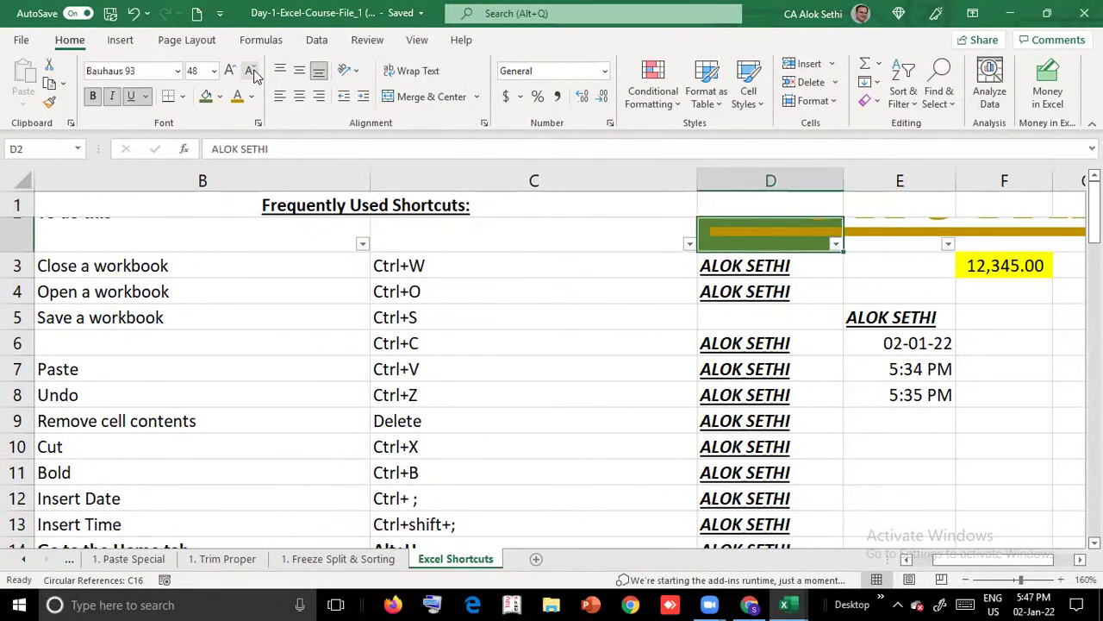
pyautogui.press('alt')
pyautogui.press('h')
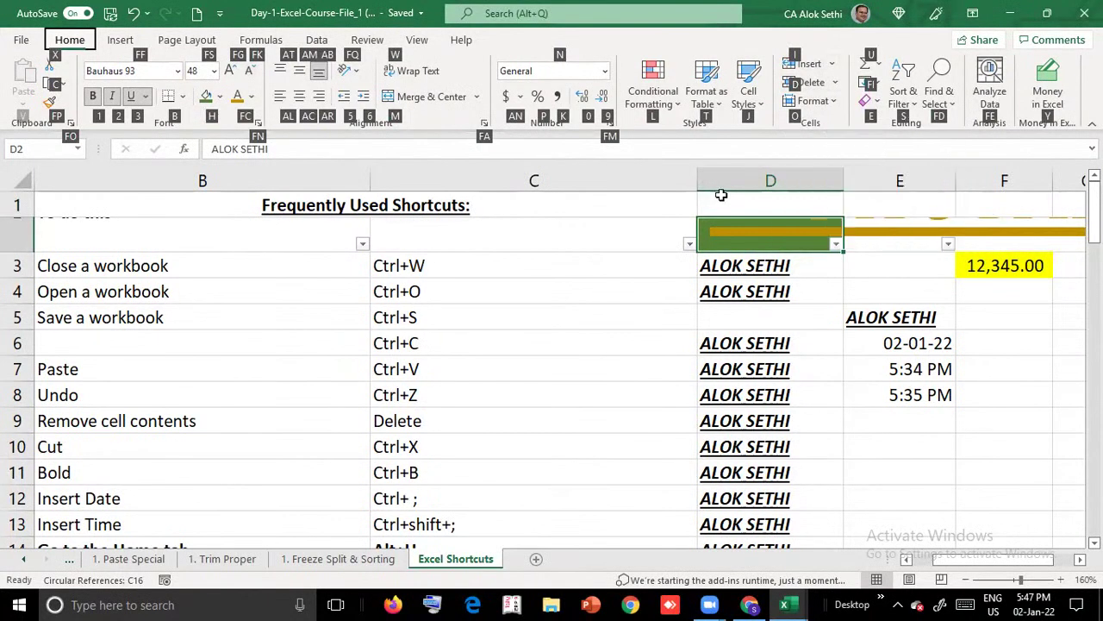
# Set row 2's height to 25 through Format > Row Height
pyautogui.press('o')
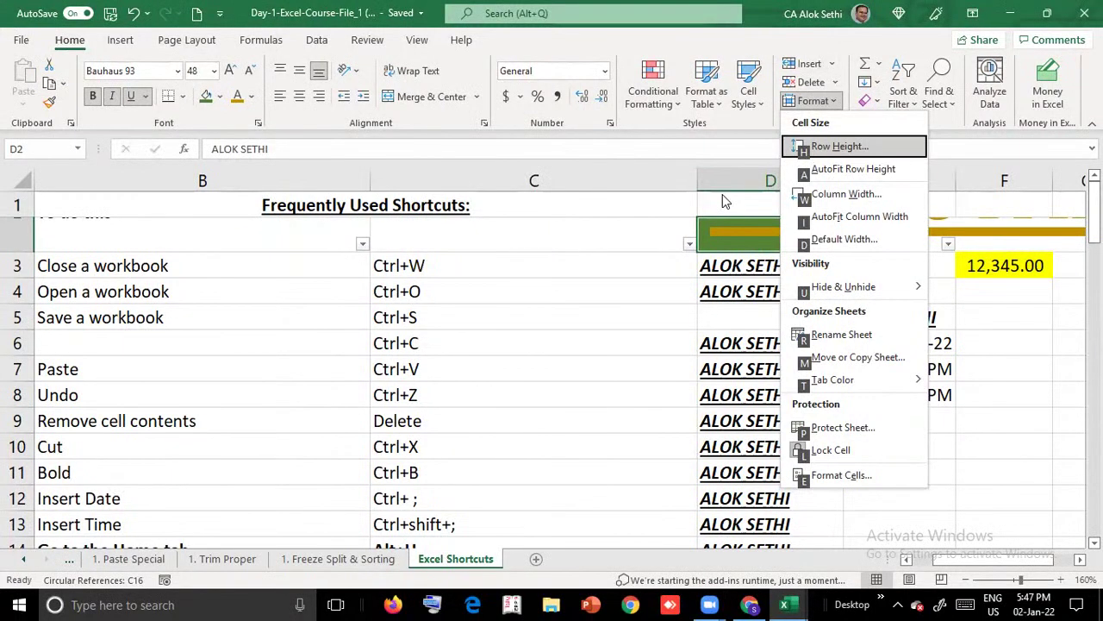
pyautogui.press('h')
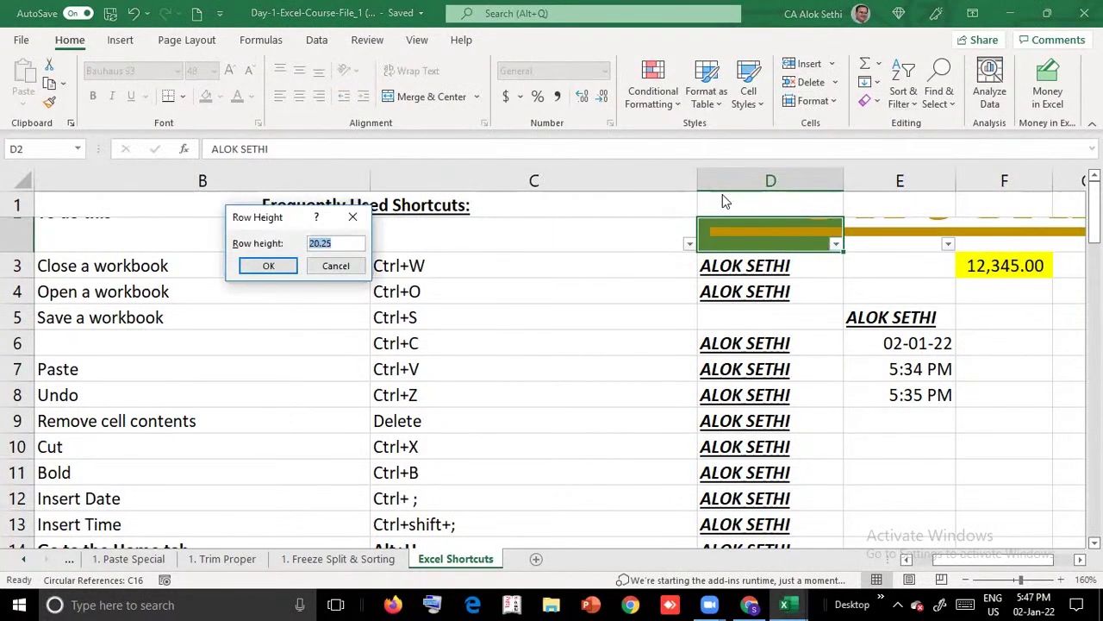
pyautogui.write('25')
pyautogui.press('Return')
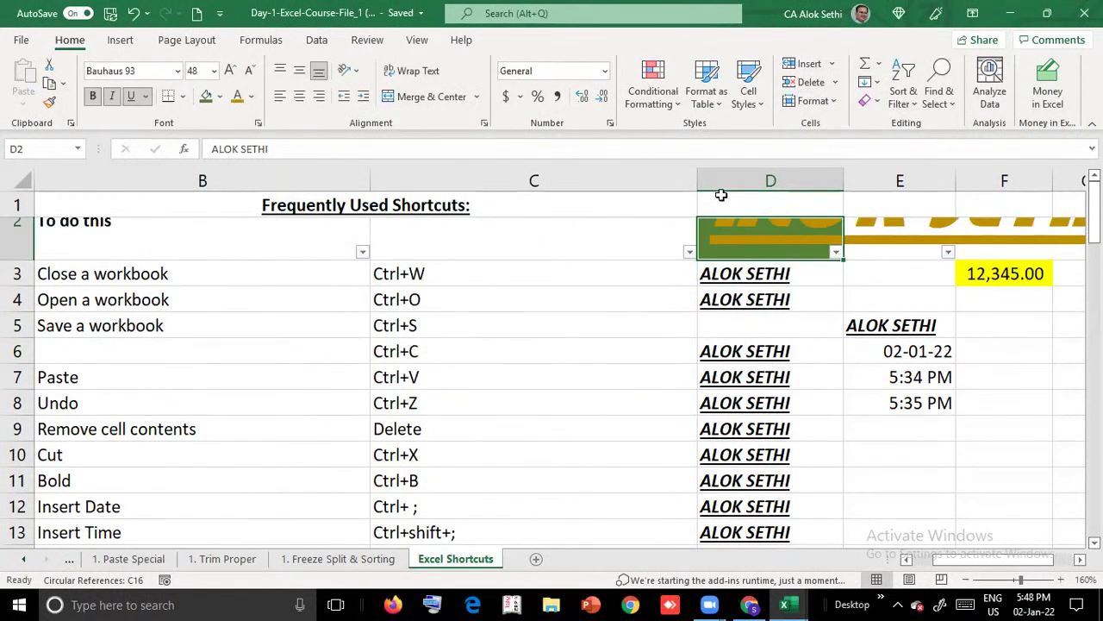
# Change row 2's height to 40 through Row Height
pyautogui.press('alt')
pyautogui.press('h')
pyautogui.press('o')
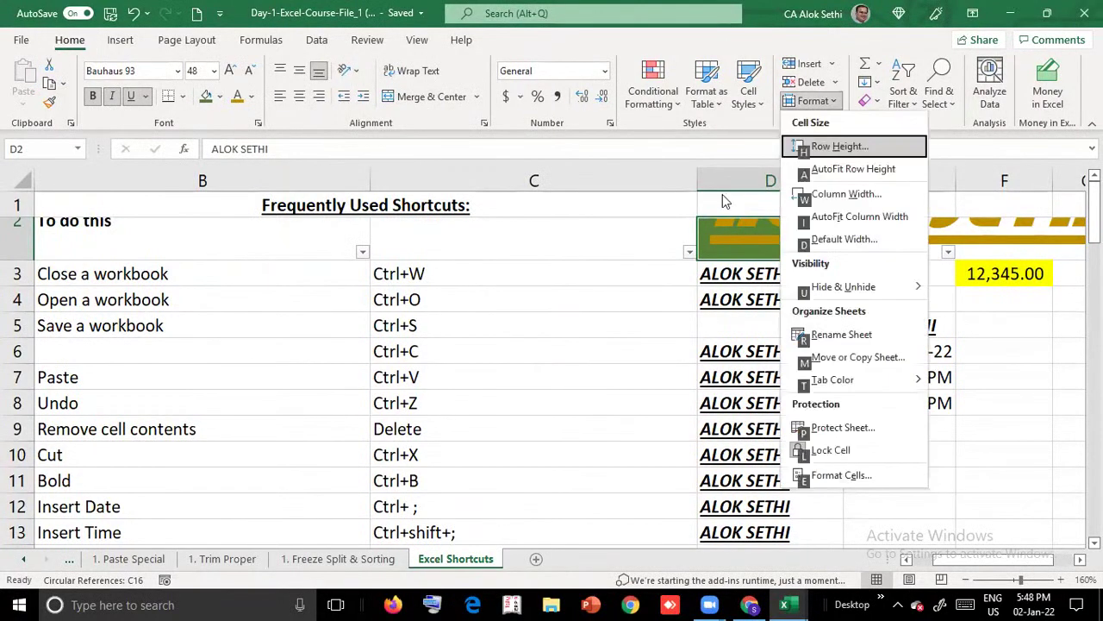
pyautogui.press('h')
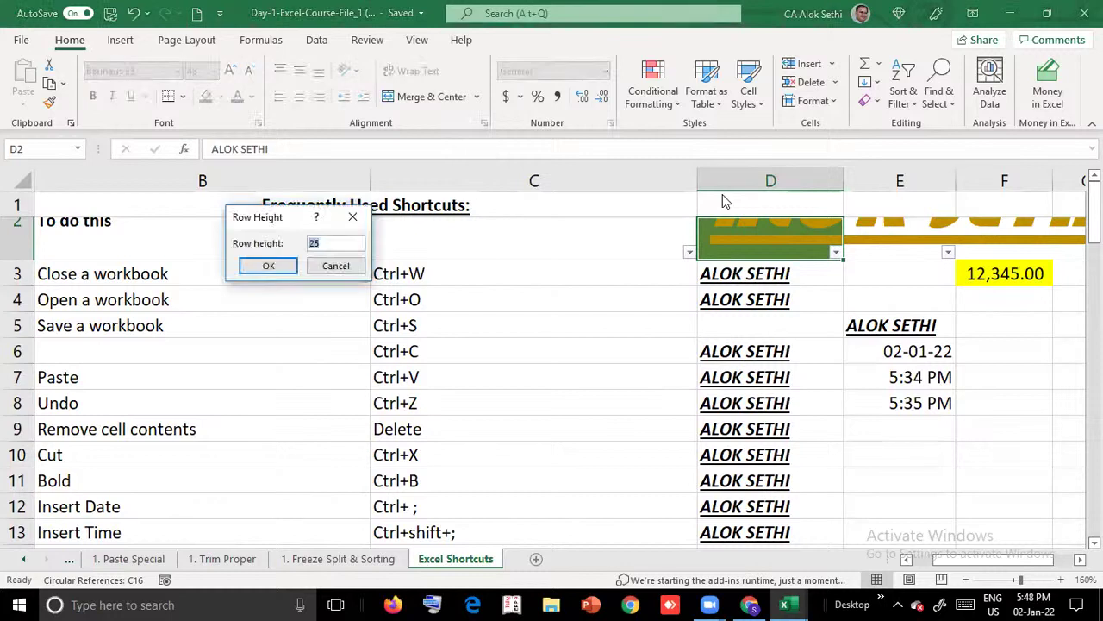
pyautogui.write('40')
pyautogui.press('Return')
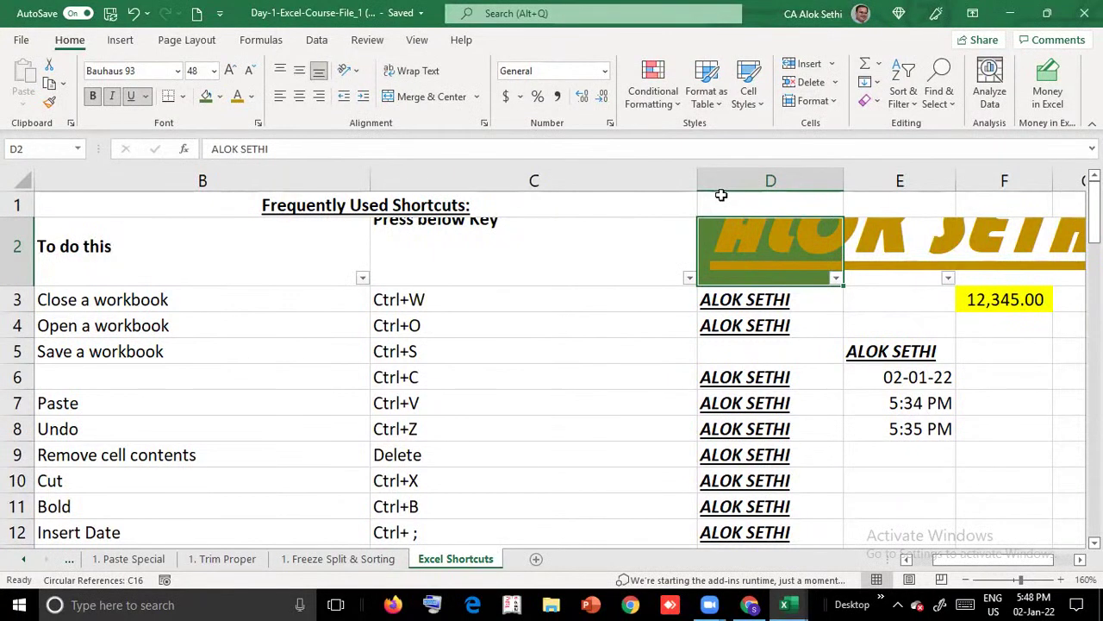
pyautogui.hotkey('alt', 'h')
pyautogui.press('o')
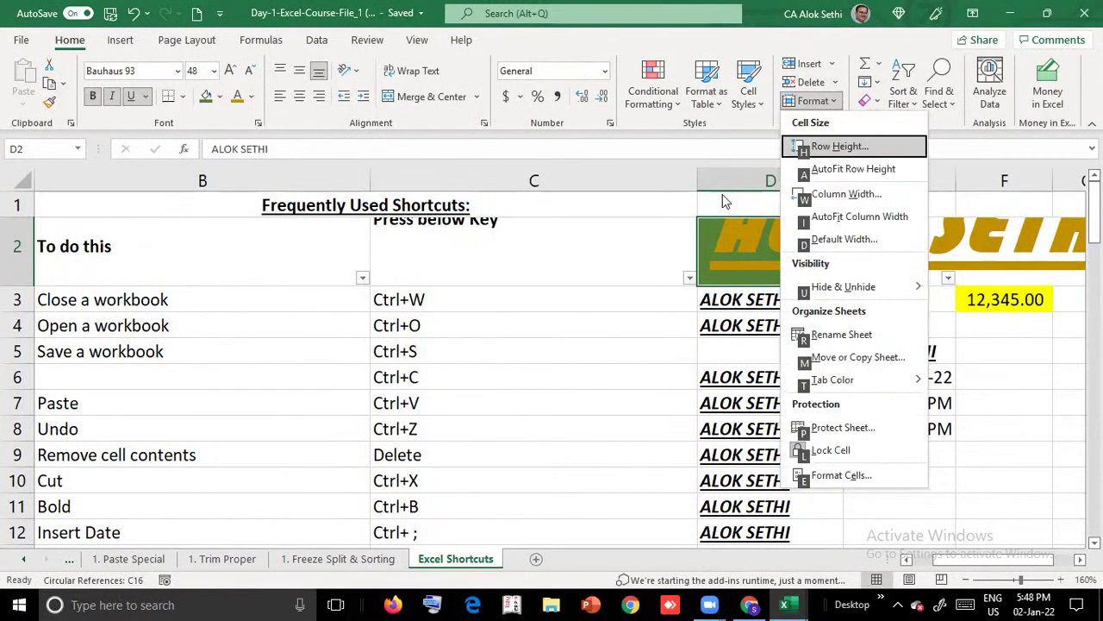
# AutoFit row 2's height and column D's width so D2's gold logo heading shows unclipped
pyautogui.press('a')
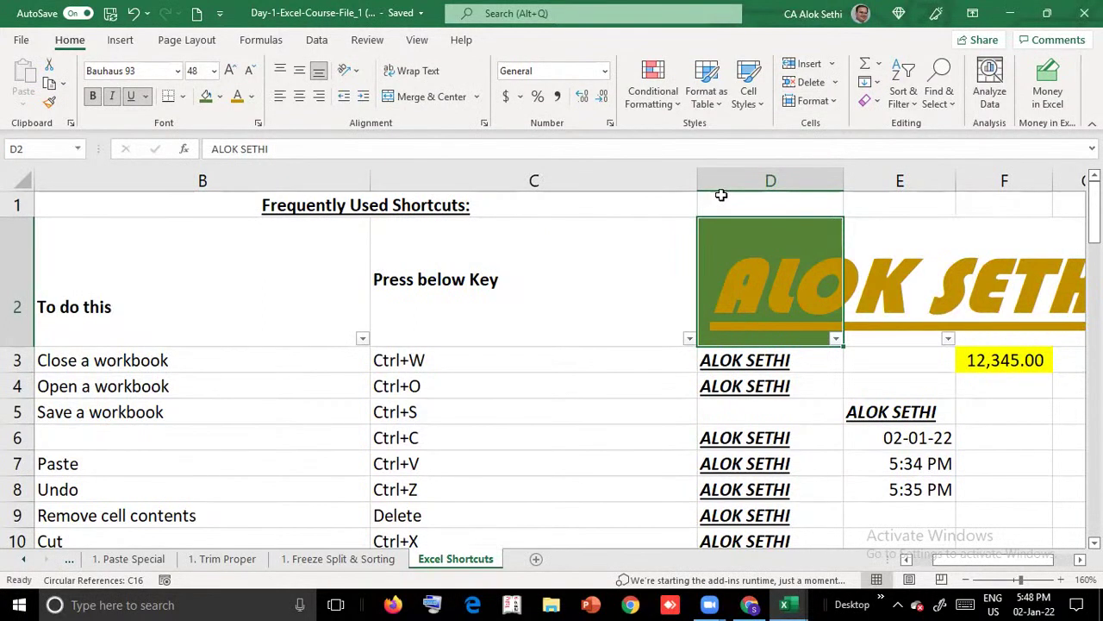
pyautogui.press('alt')
pyautogui.press('h')
pyautogui.press('o')
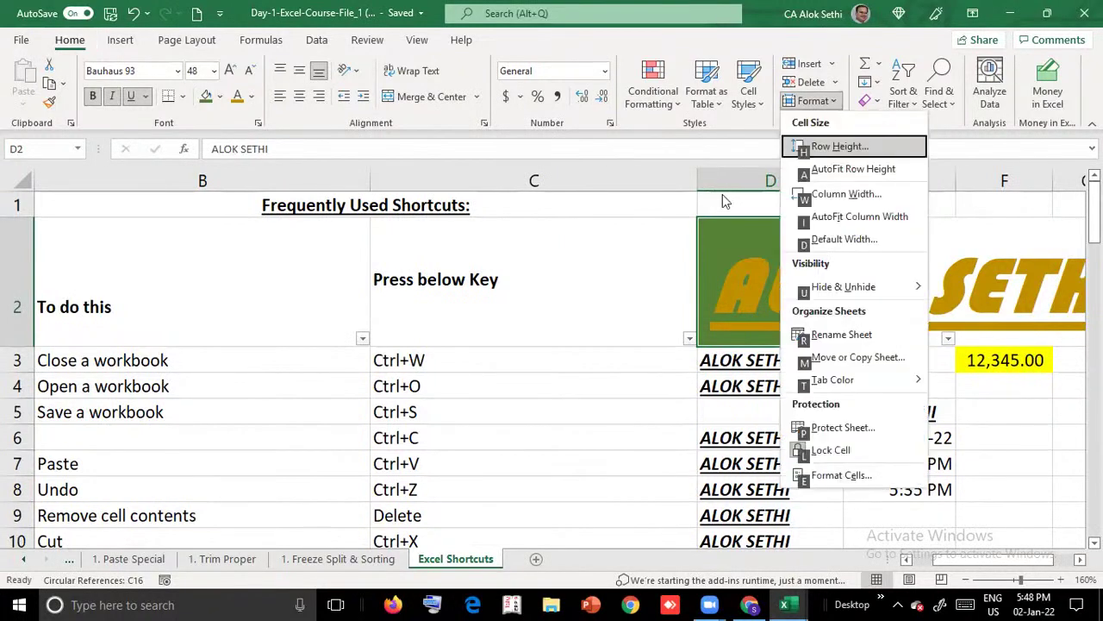
pyautogui.press('Down')
pyautogui.press('Down')
pyautogui.press('Down')
pyautogui.press('Up')
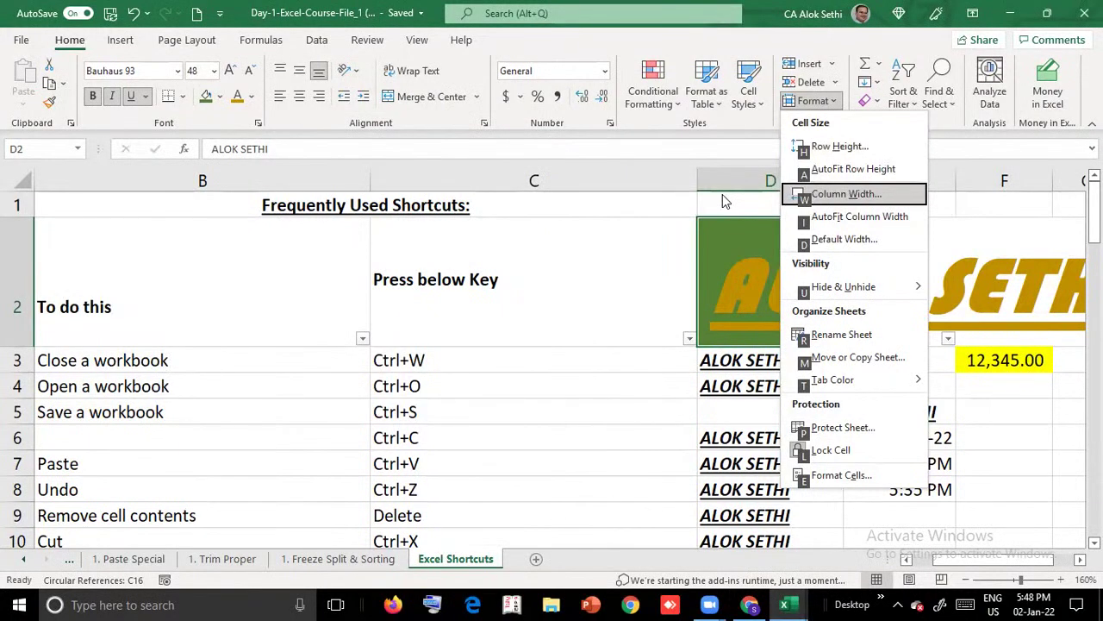
pyautogui.press('Down')
pyautogui.press('Return')
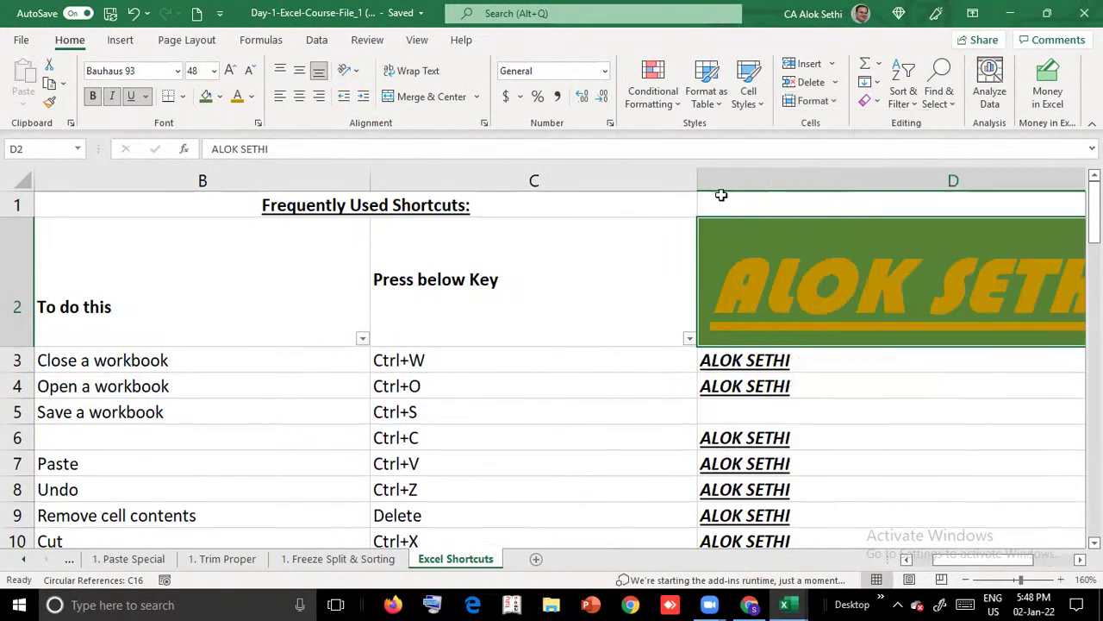
pyautogui.press('Right')
pyautogui.press('Left')
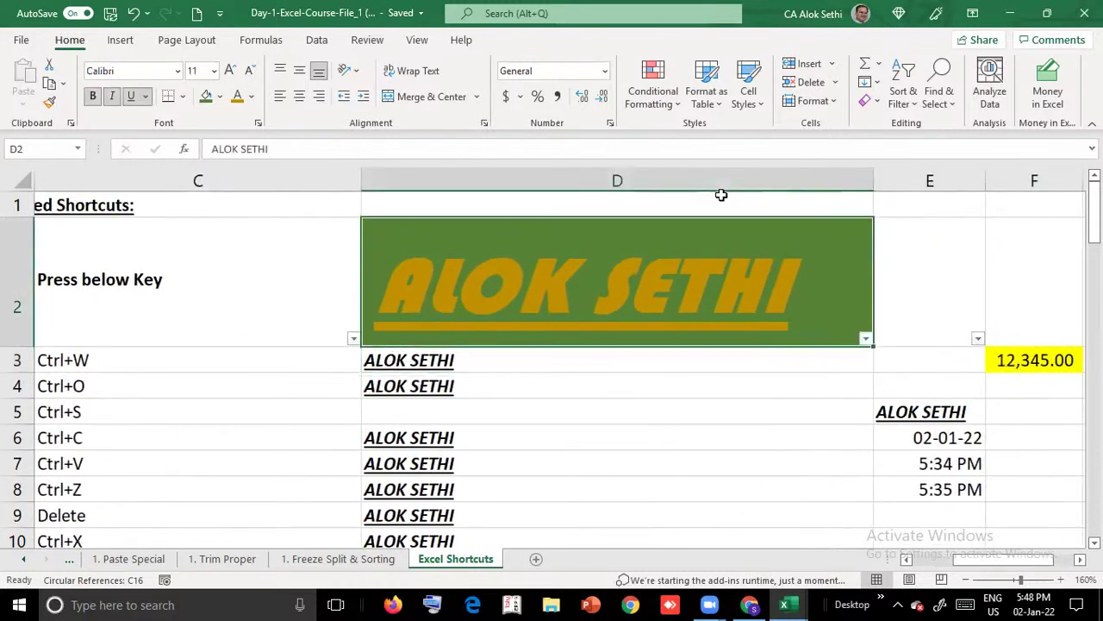
pyautogui.press('Up')
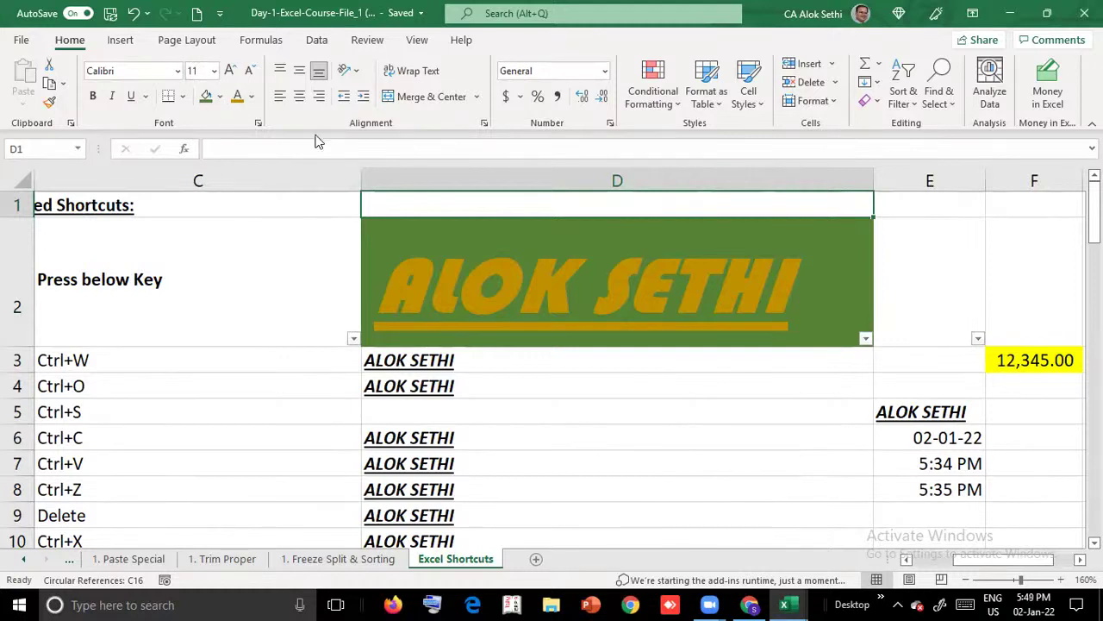
# Bottom-align the 'Press below Key' label in C2 beside the D2 heading
pyautogui.click(447, 264)
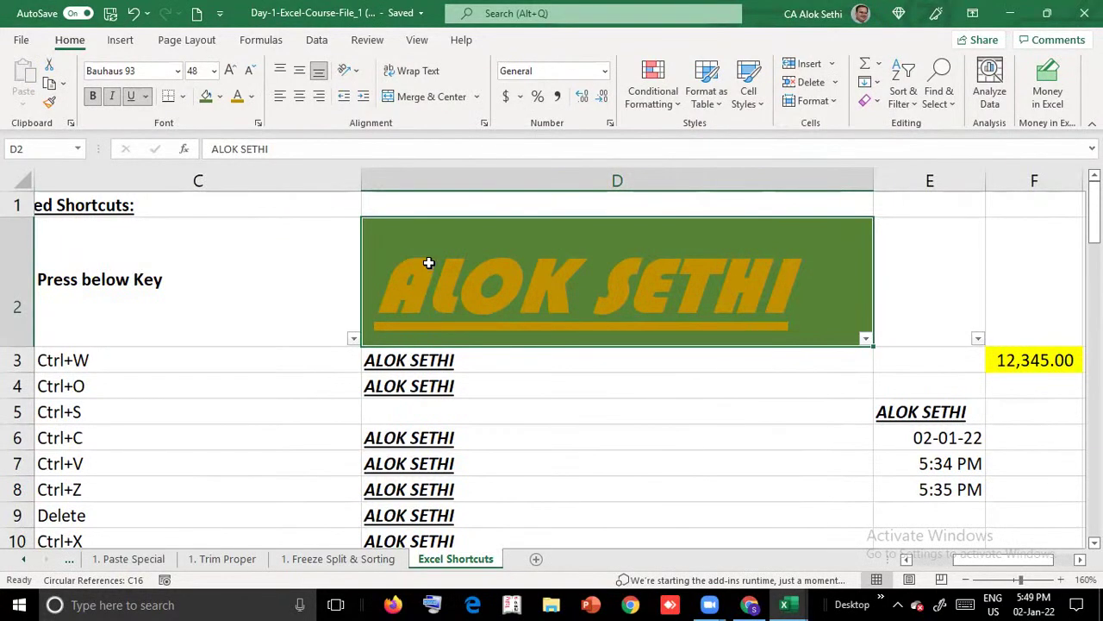
pyautogui.press('alt')
pyautogui.press('Escape')
pyautogui.press('alt')
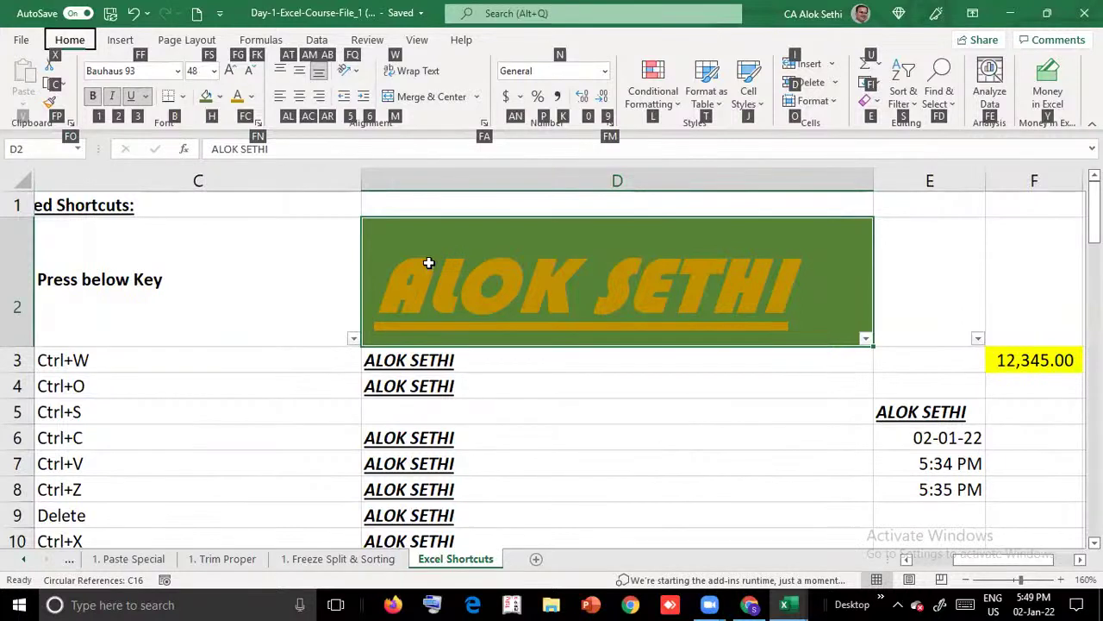
pyautogui.press('a')
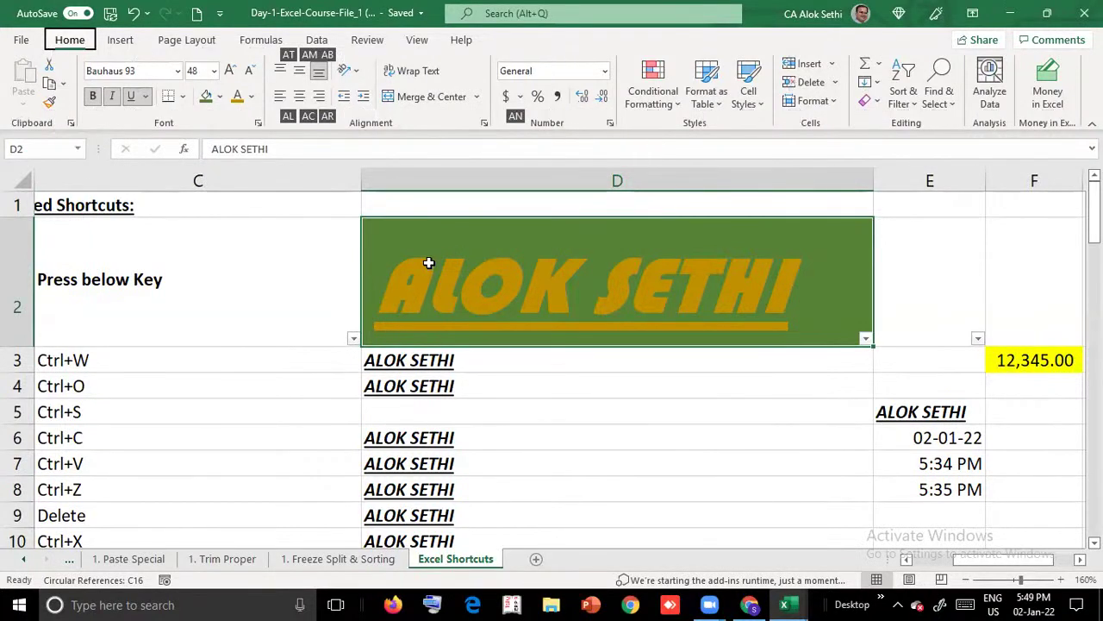
pyautogui.press('b')
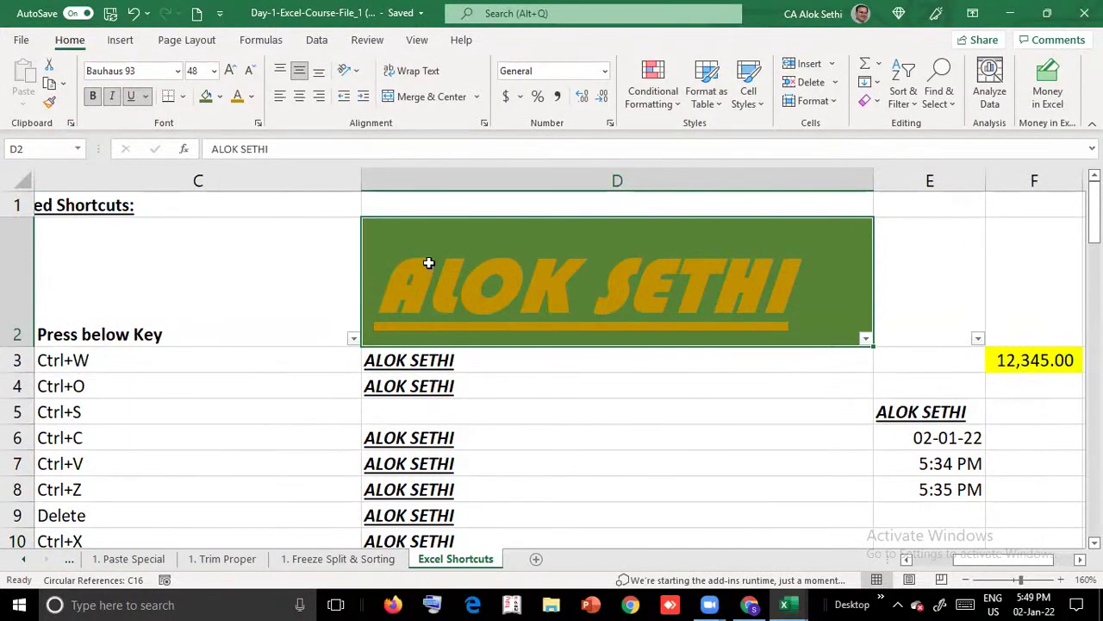
# Centre the ALOK SETHI logo text horizontally in the green cell D2
pyautogui.press('alt')
pyautogui.press('h')
pyautogui.press('a')
pyautogui.press('c')
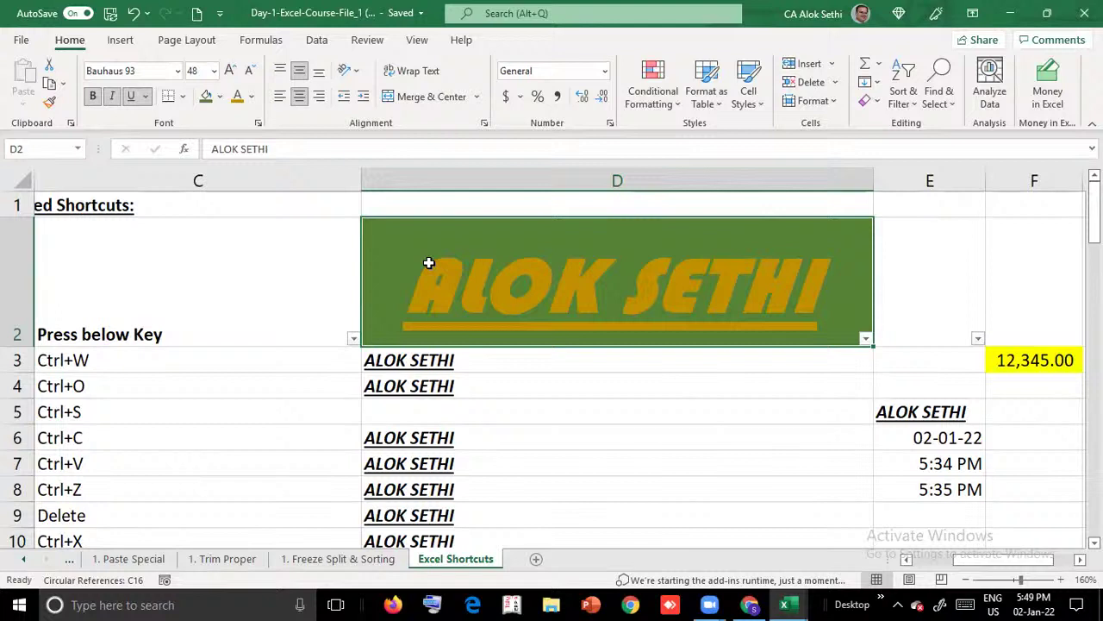
pyautogui.press('alt')
pyautogui.hotkey('alt', 'h')
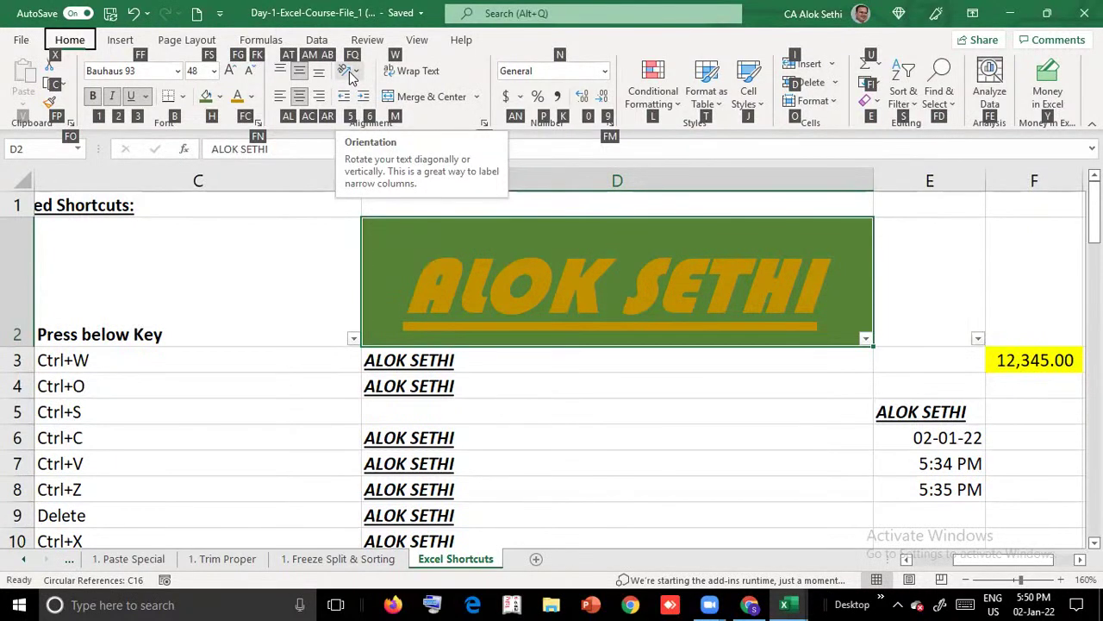
pyautogui.press('f')
pyautogui.press('q')
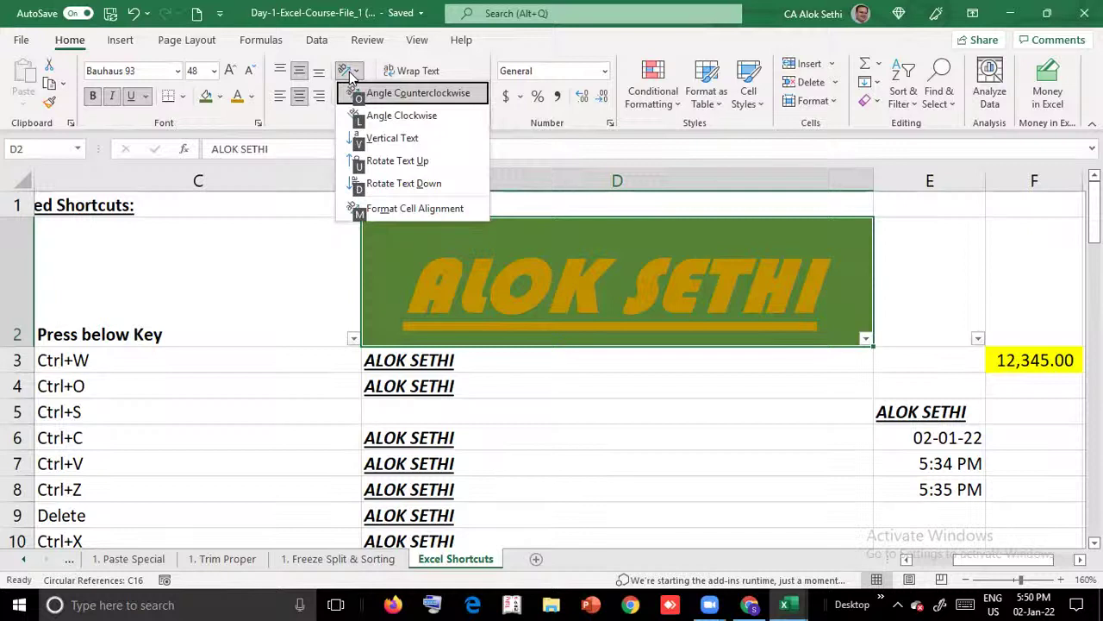
pyautogui.press('Down')
pyautogui.press('Down')
pyautogui.press('Down')
pyautogui.press('Down')
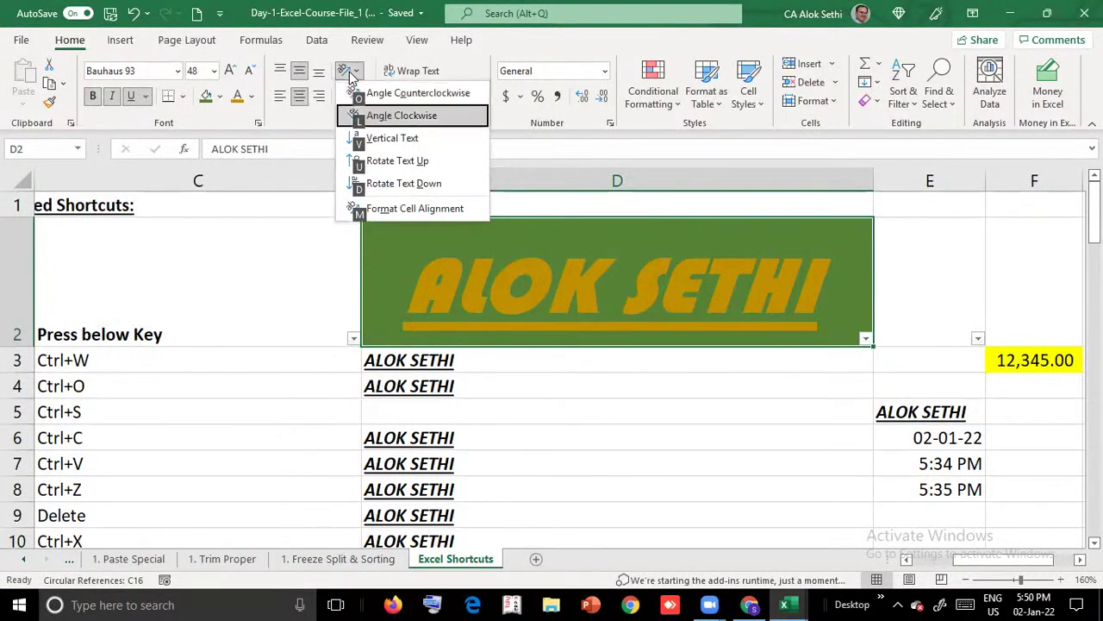
pyautogui.press('Up')
pyautogui.press('Up')
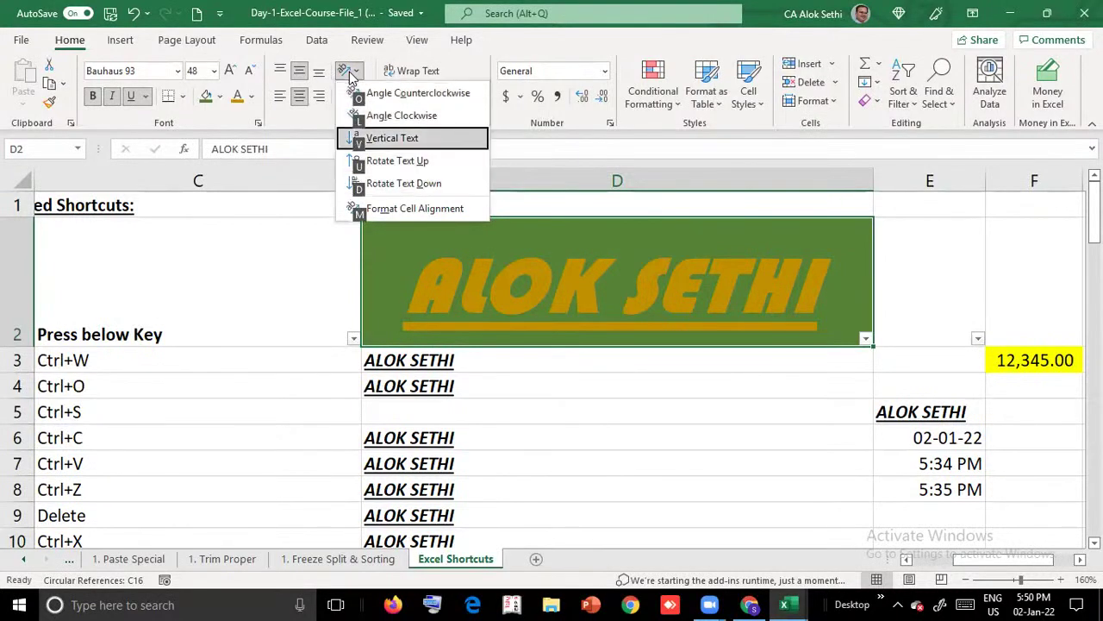
pyautogui.press('Return')
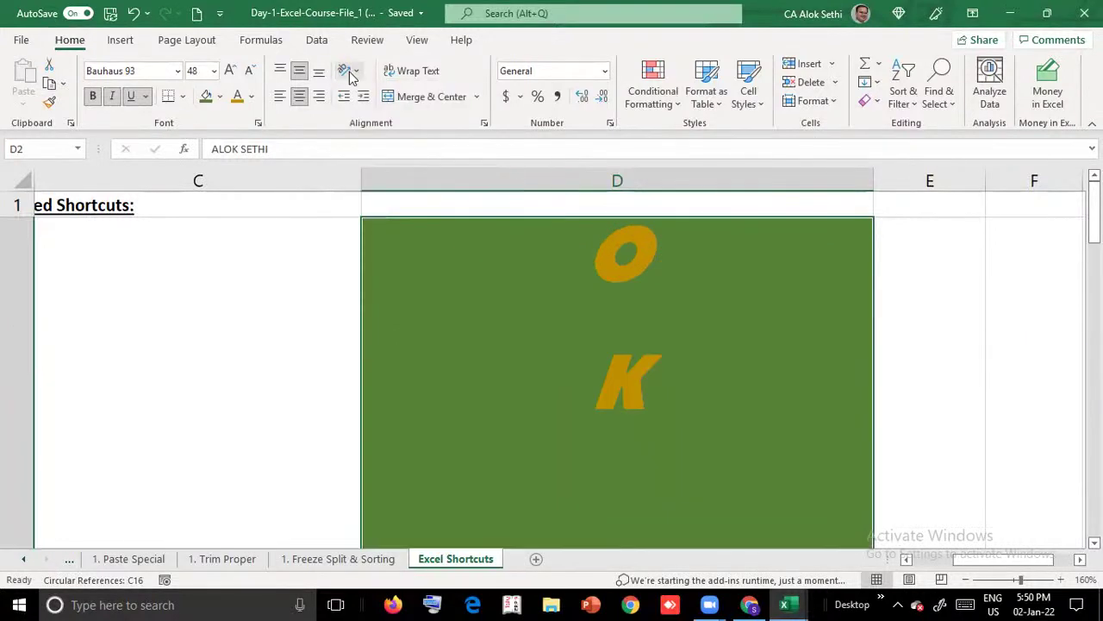
pyautogui.press('Up')
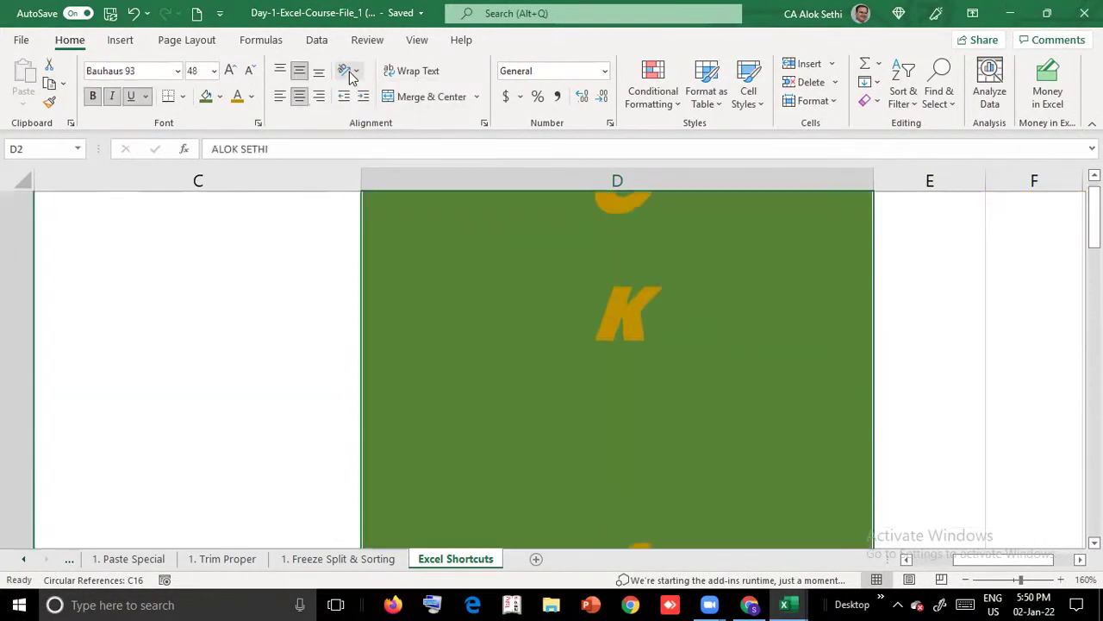
pyautogui.press('Up')
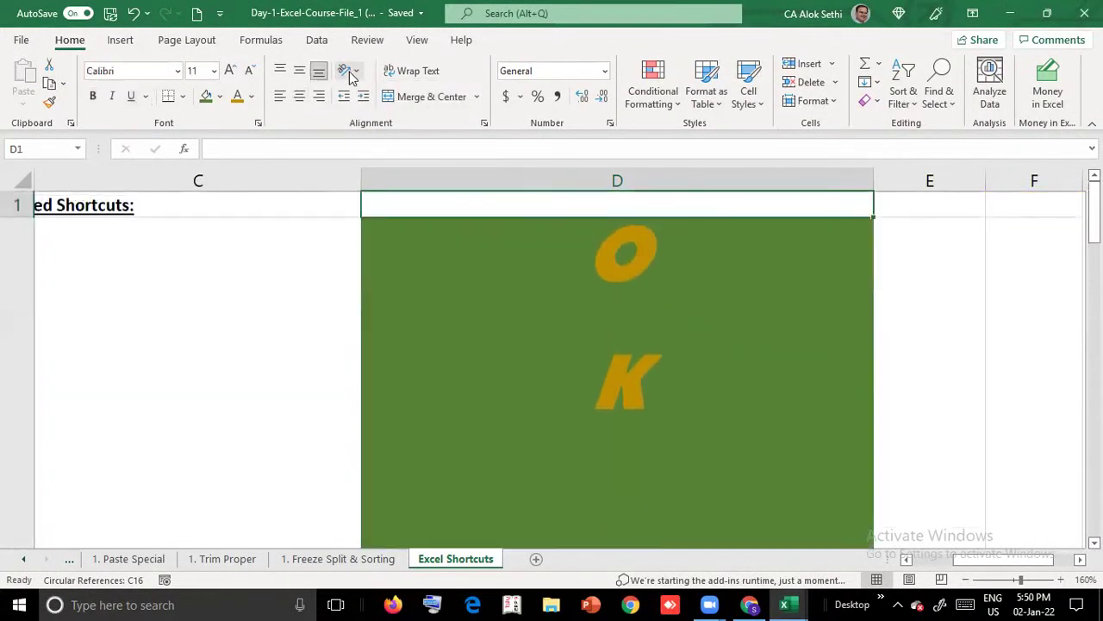
pyautogui.press('Down')
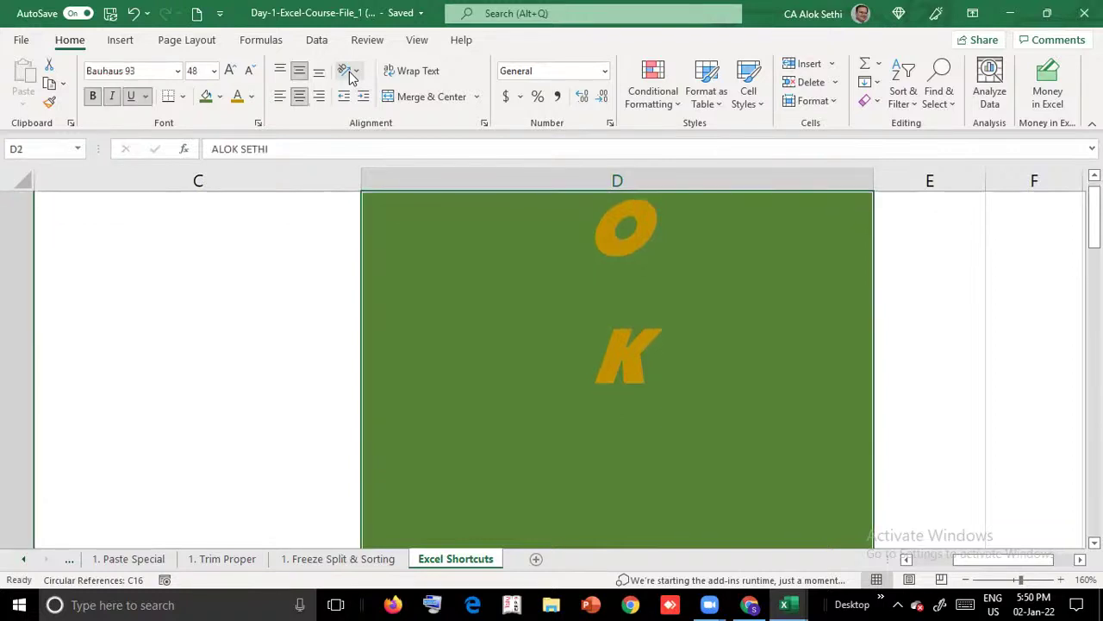
pyautogui.press('Up')
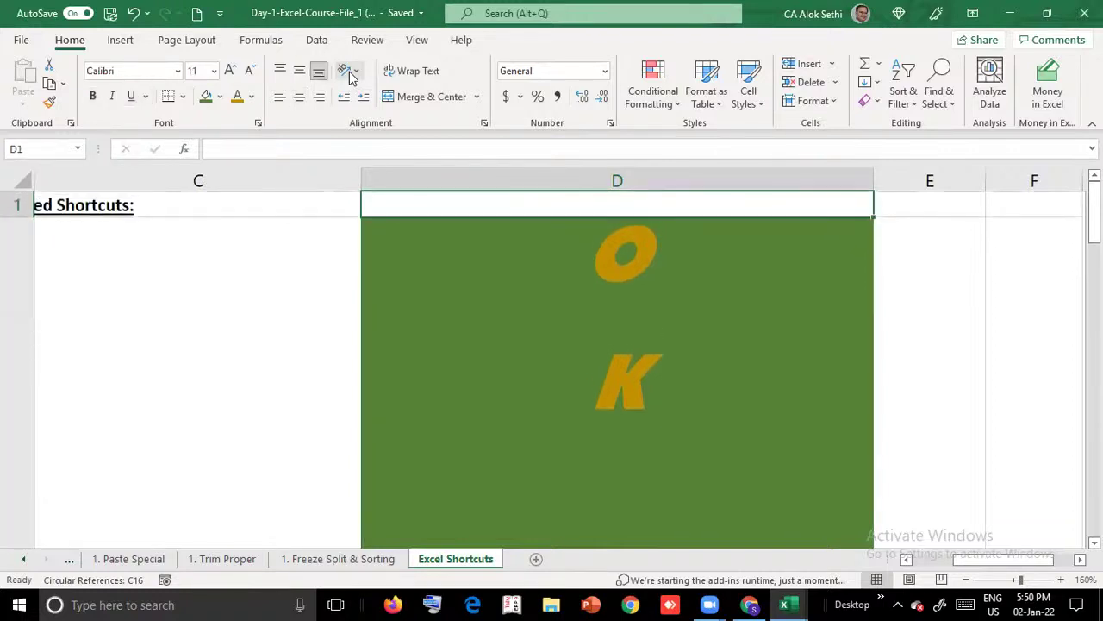
pyautogui.press('Down')
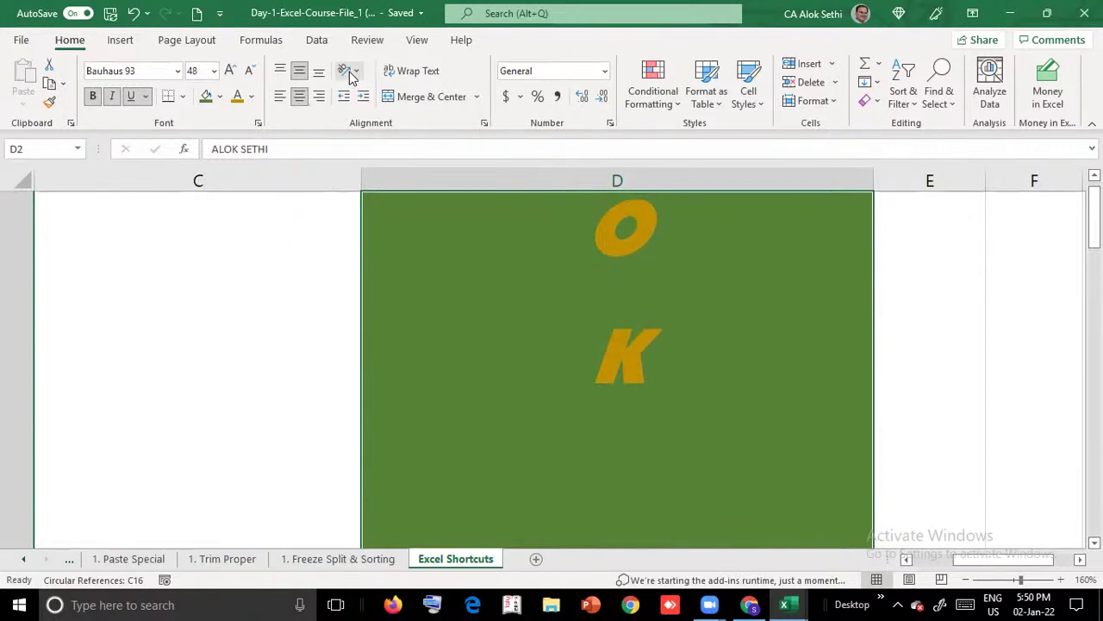
pyautogui.press('alt')
pyautogui.press('h')
pyautogui.press('f')
pyautogui.press('q')
pyautogui.press('alt')
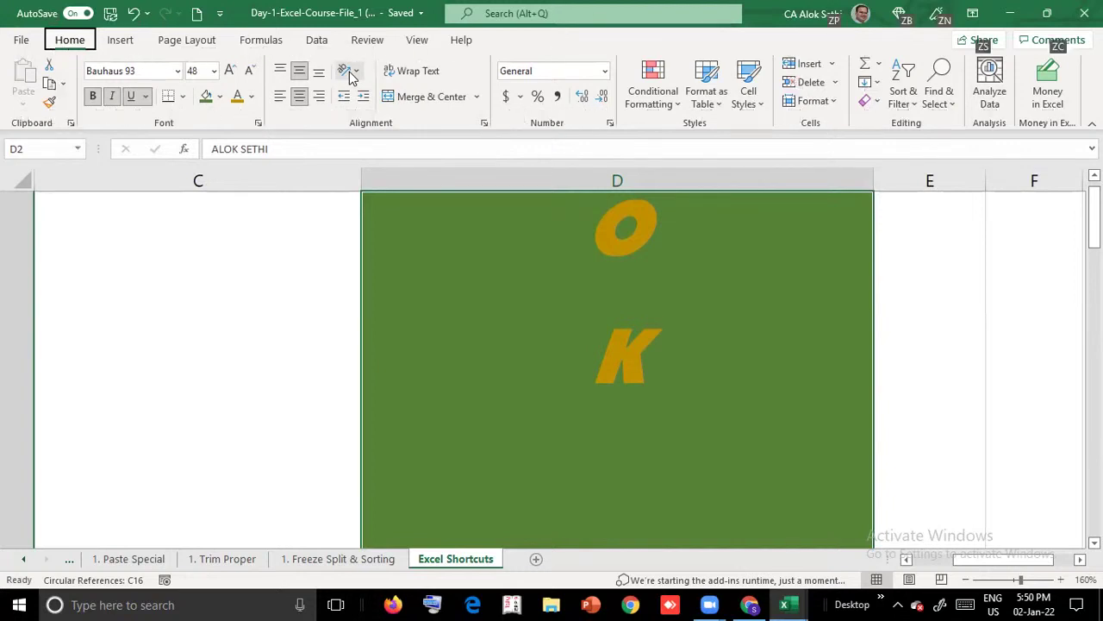
pyautogui.click(441, 254)
pyautogui.hotkey('ctrl', 'z')
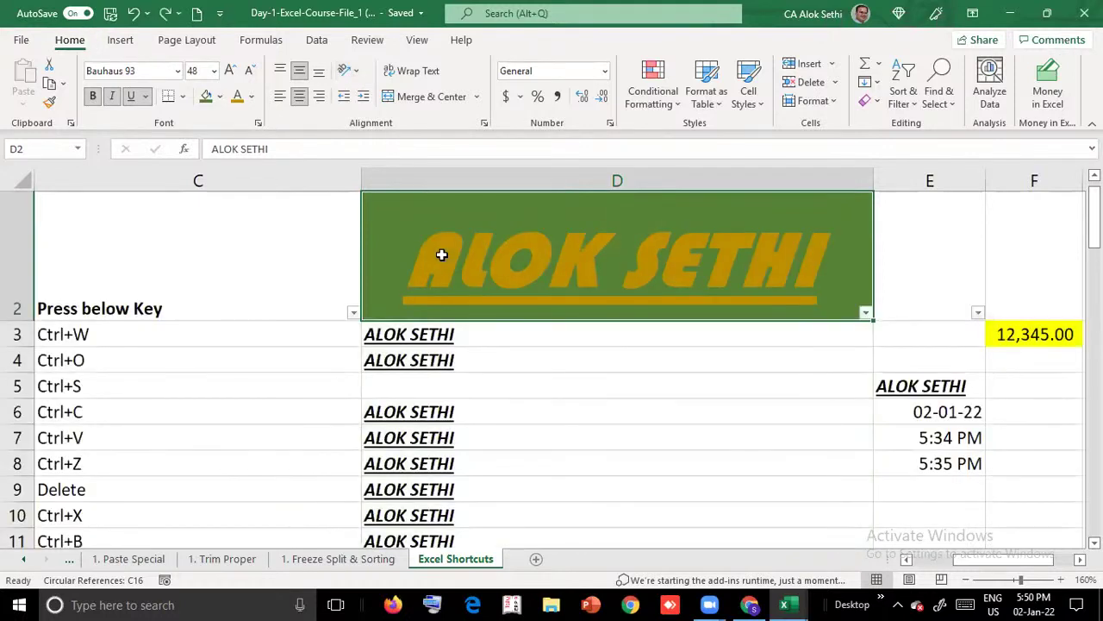
pyautogui.press('alt')
pyautogui.press('h')
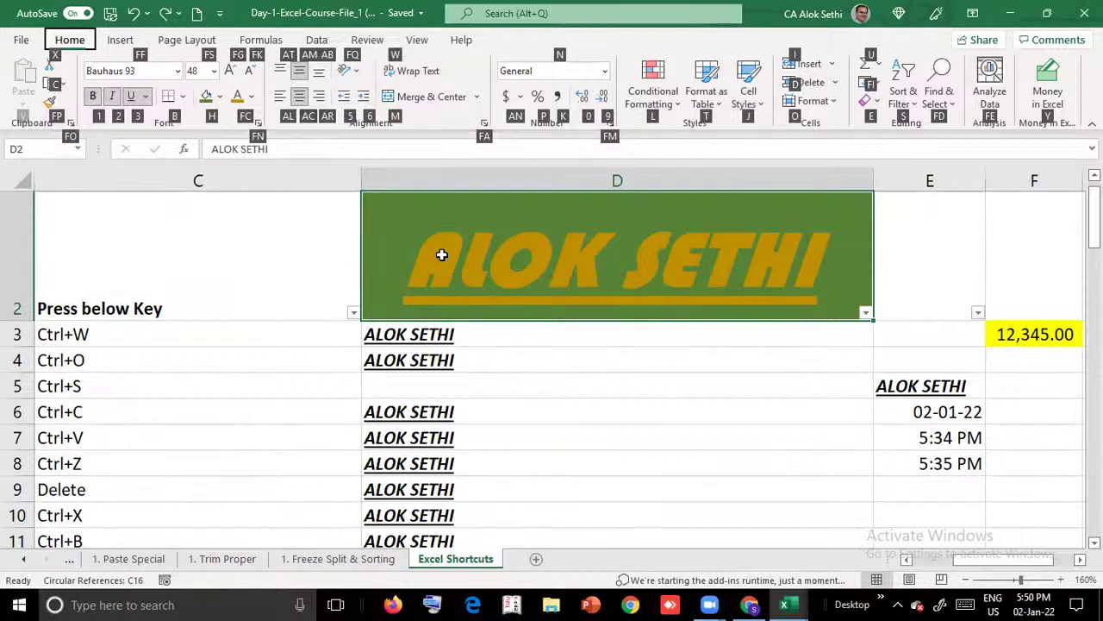
# Apply Angle Clockwise orientation to the logo text in D2
pyautogui.press('f')
pyautogui.press('q')
pyautogui.press('Down')
pyautogui.press('Down')
pyautogui.press('Down')
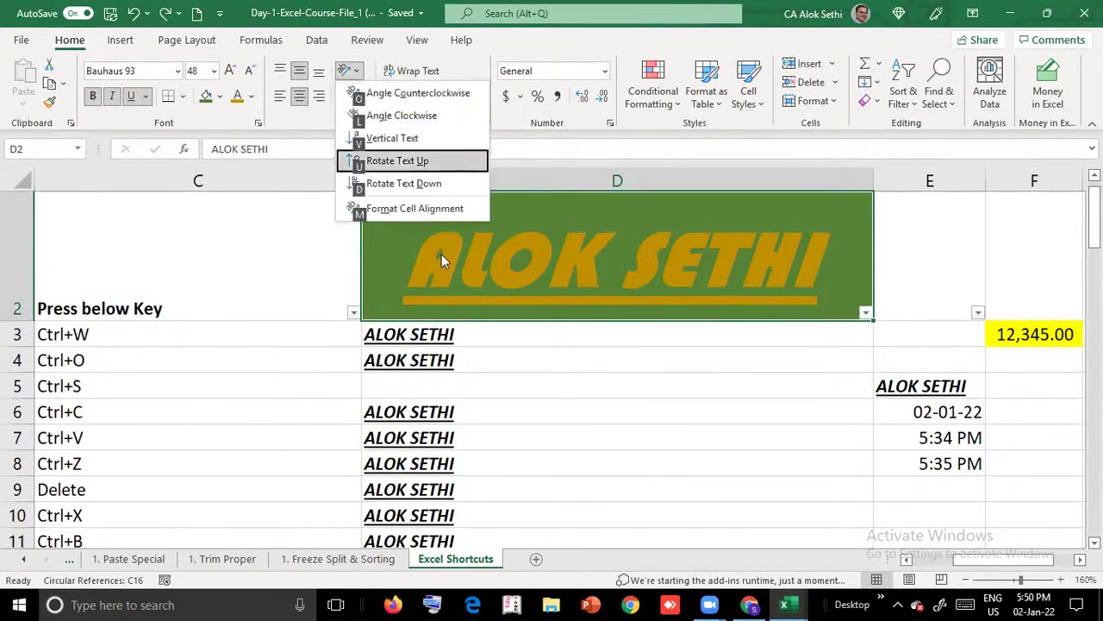
pyautogui.press('Down')
pyautogui.press('Down')
pyautogui.press('Up')
pyautogui.press('Up')
pyautogui.press('Up')
pyautogui.press('Up')
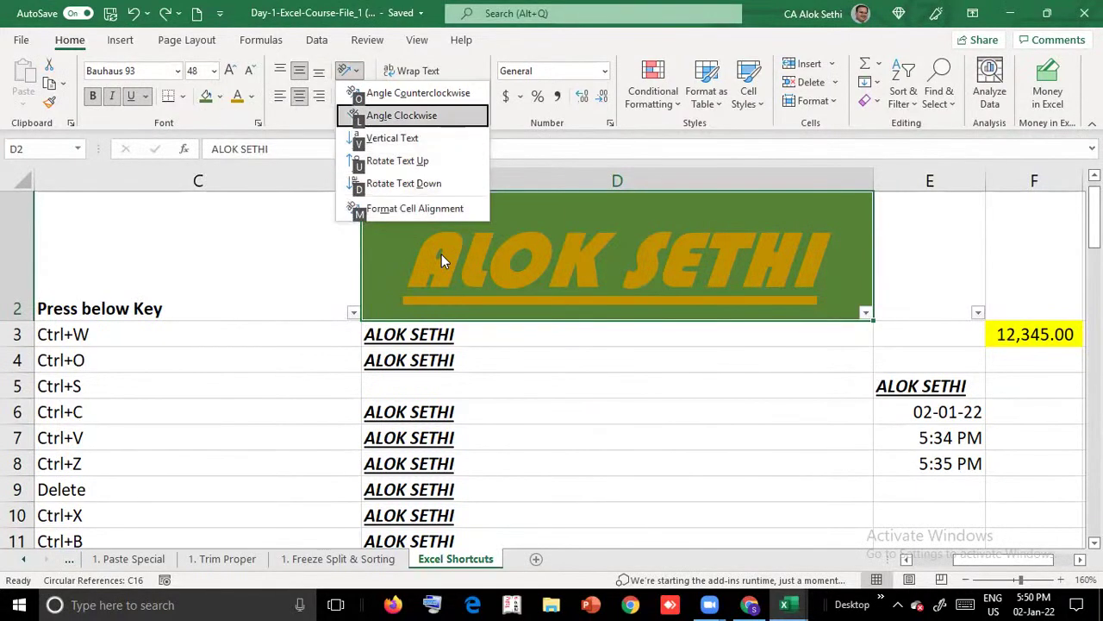
pyautogui.press('Return')
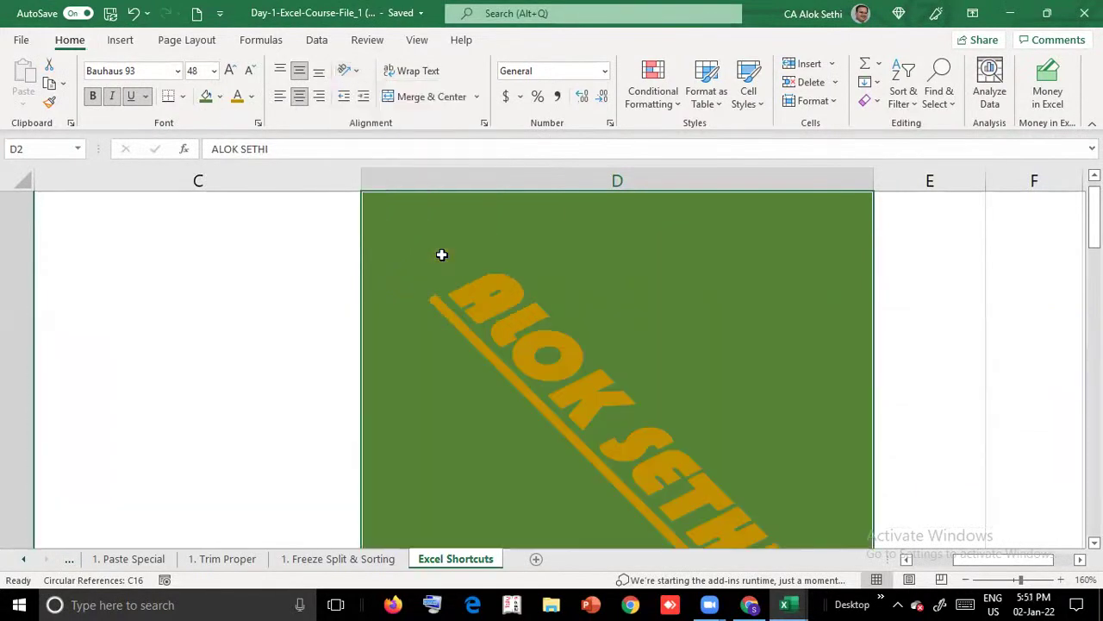
pyautogui.press('Down')
pyautogui.press('Up')
# Back out of the File screen and cancel an accidental edit of D2
pyautogui.press('alt')
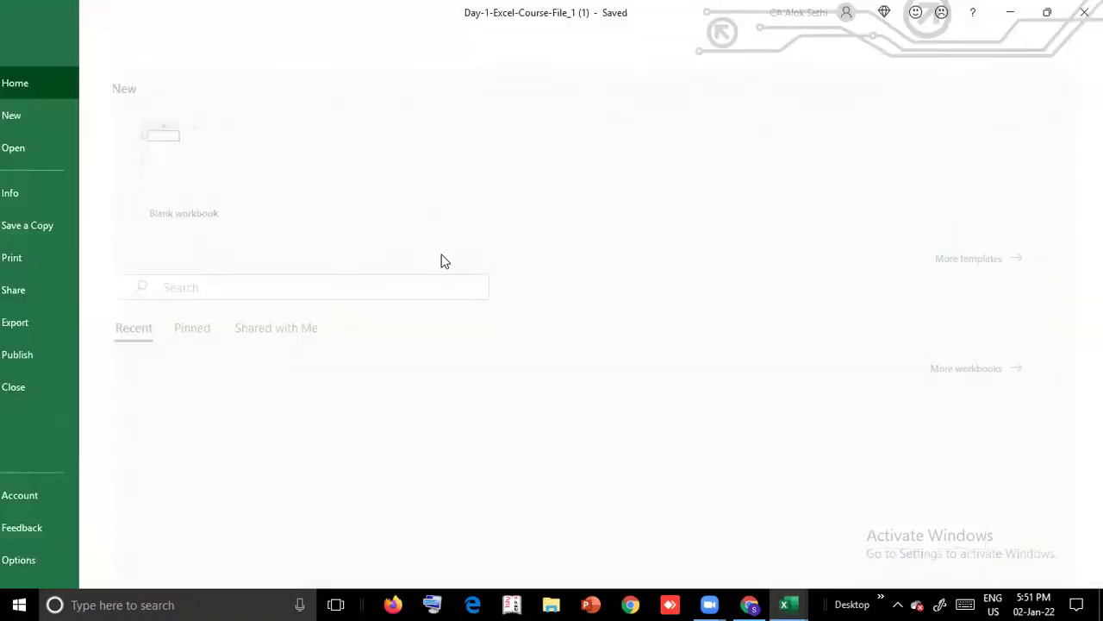
pyautogui.press('f')
pyautogui.press('Escape')
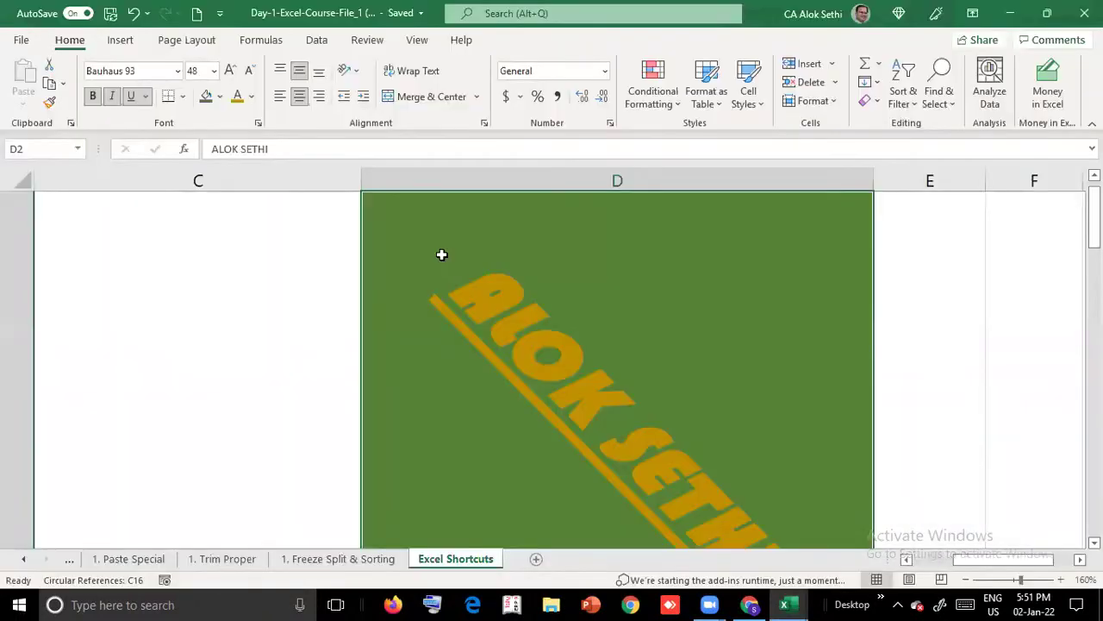
pyautogui.write('H')
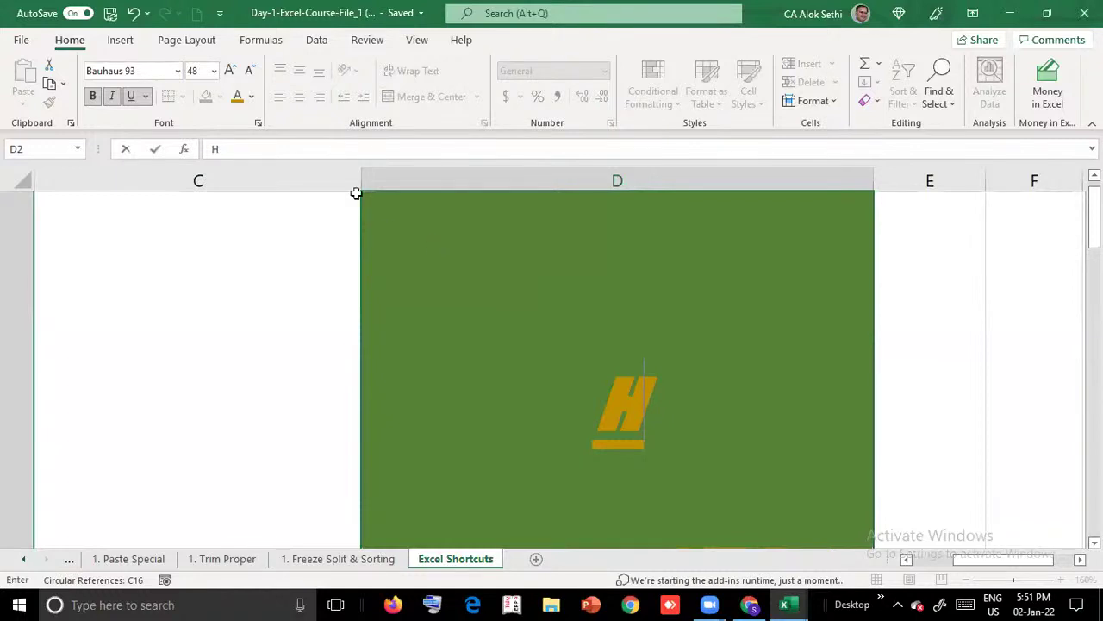
pyautogui.press('Escape')
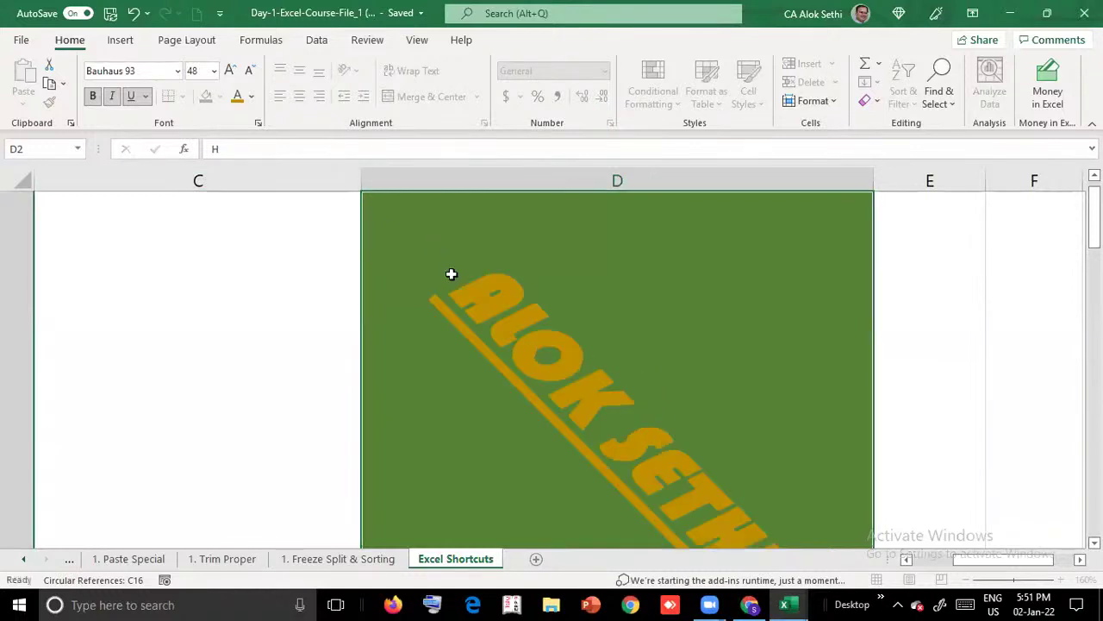
# Change the logo text orientation to Angle Counterclockwise
pyautogui.press('alt')
pyautogui.press('h')
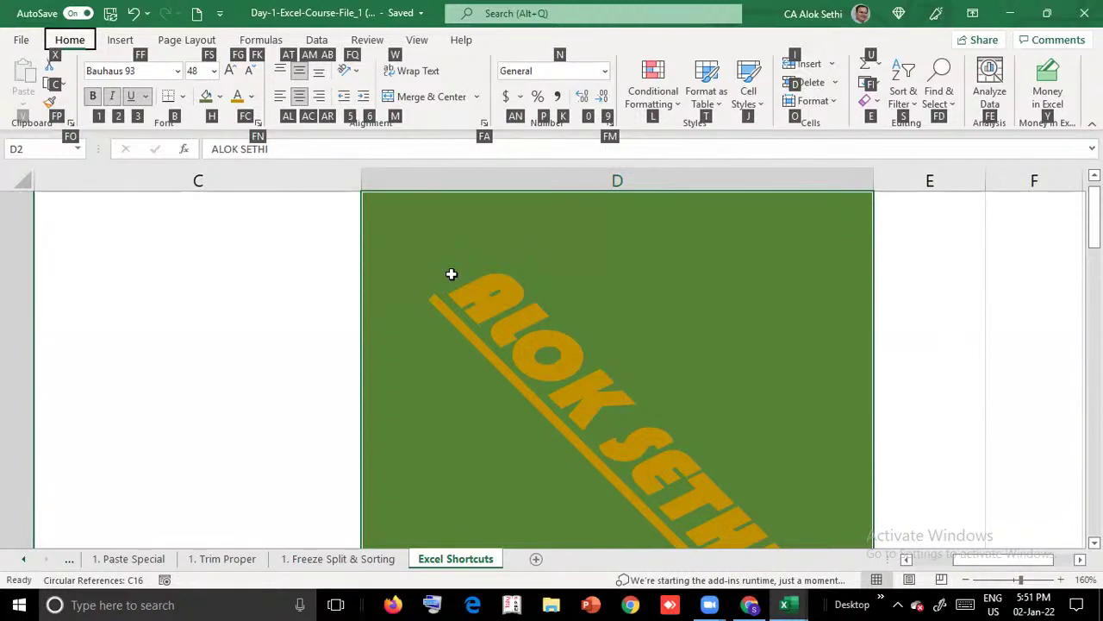
pyautogui.press('f')
pyautogui.press('q')
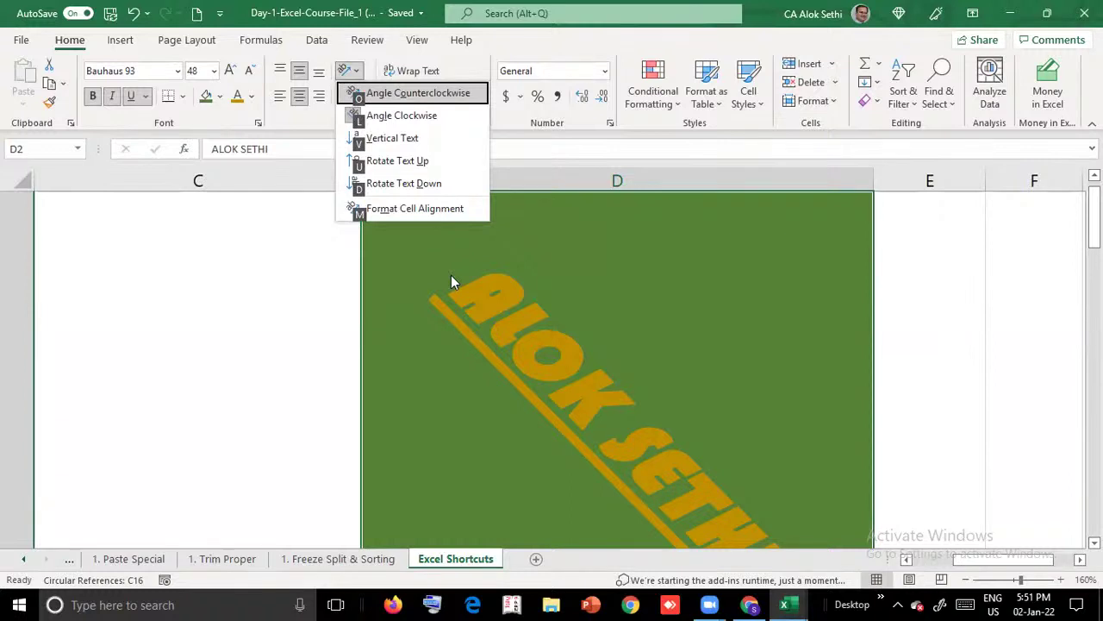
pyautogui.press('o')
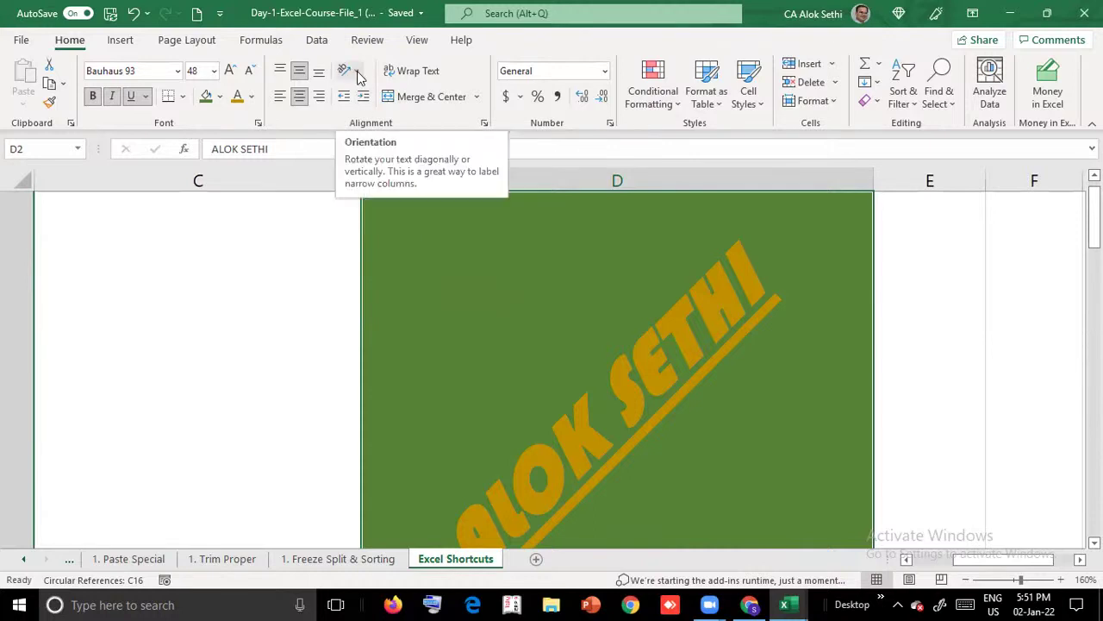
# Select the tall logo row 2 and delete it with Ctrl+-
pyautogui.press('Down')
pyautogui.press('Up')
pyautogui.press('Up')
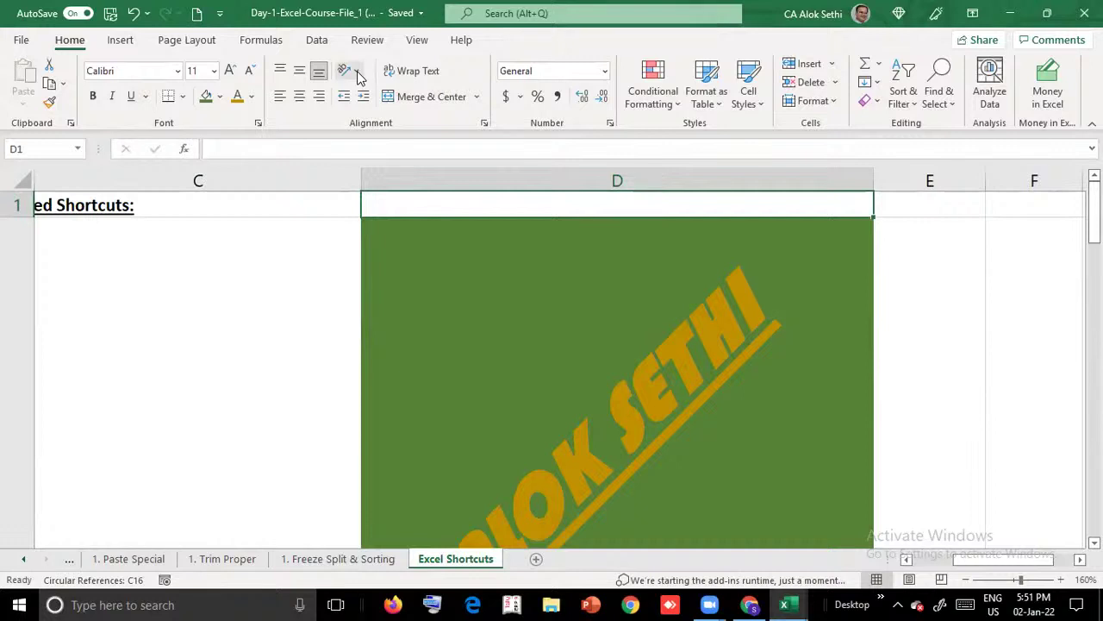
pyautogui.press('Down')
pyautogui.press('Down')
pyautogui.press('Up')
pyautogui.press('Up')
pyautogui.press('Down')
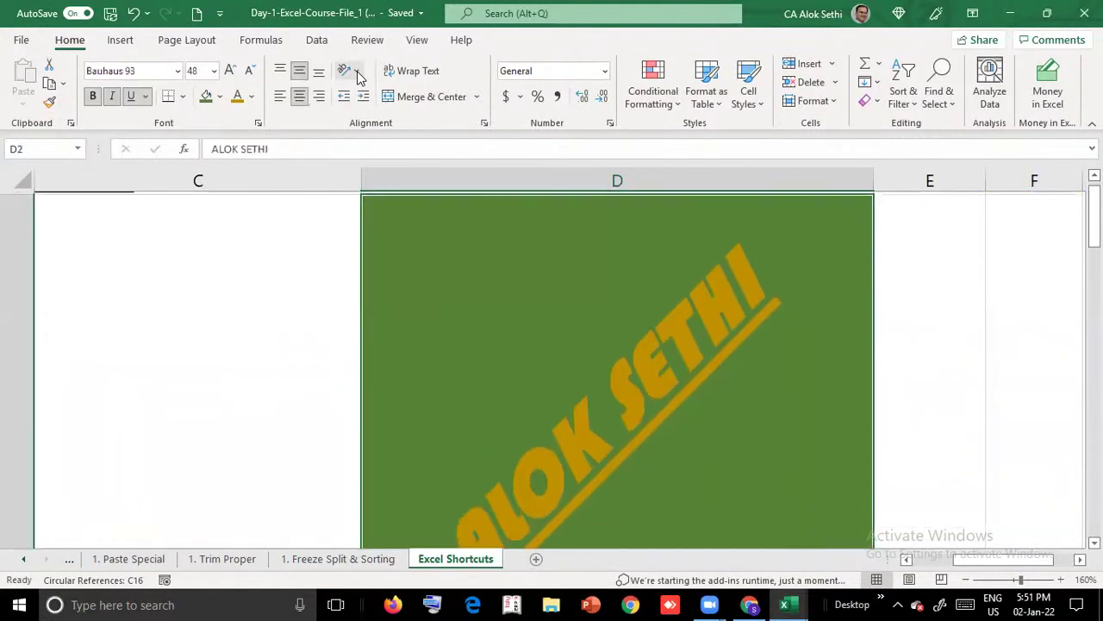
pyautogui.hotkey('shift', 'space')
pyautogui.hotkey('ctrl', '-')
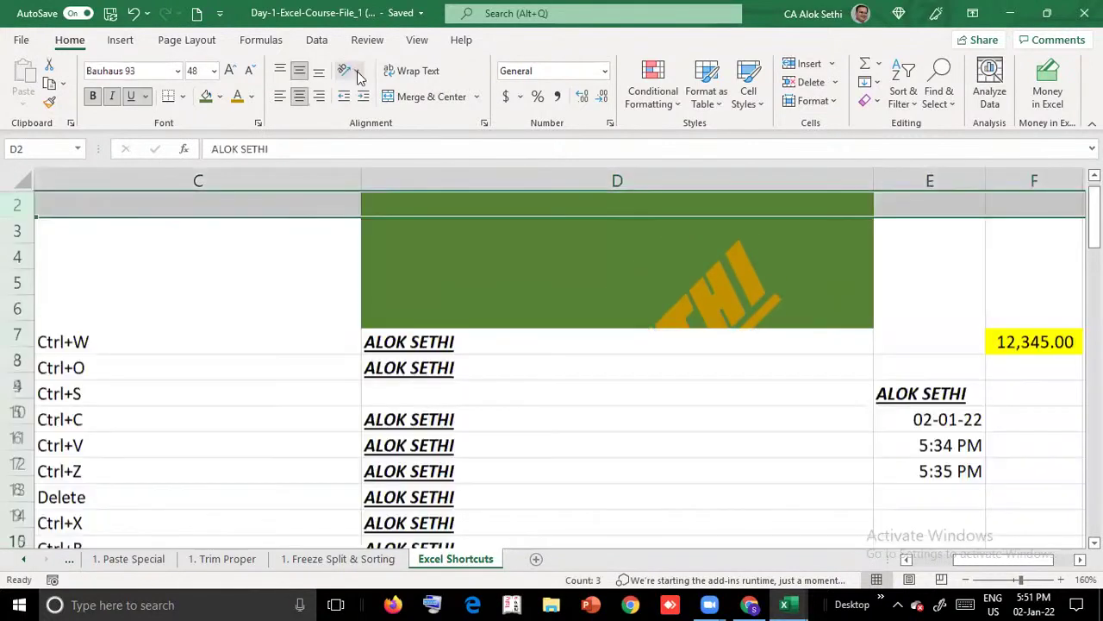
# Narrow column D so columns E through I come into view
pyautogui.press('Down')
pyautogui.press('Up')
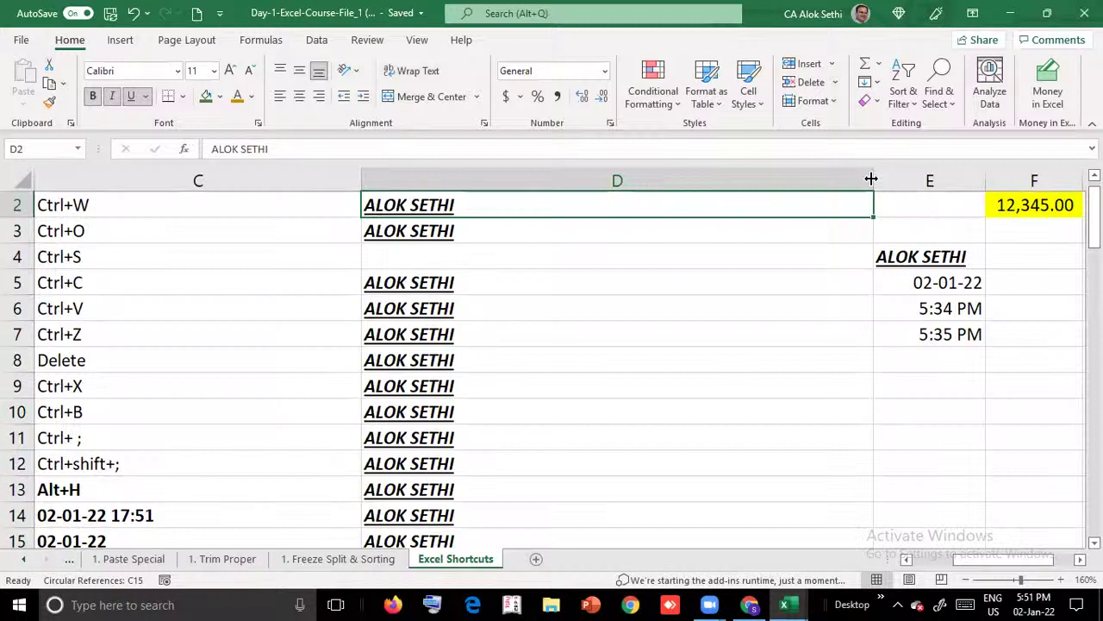
pyautogui.moveTo(872, 178); pyautogui.dragTo(445, 220)
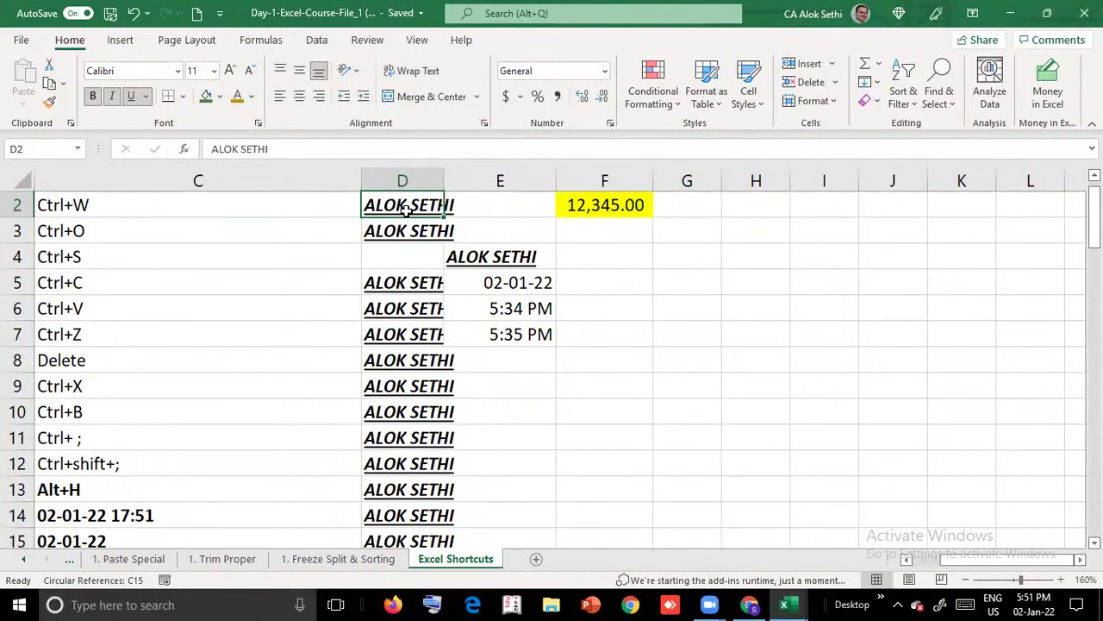
# Enter 'This is the first class on Excel' in G2, letting it spill across row 2
pyautogui.press('Right')
pyautogui.press('Right')
pyautogui.press('Right')
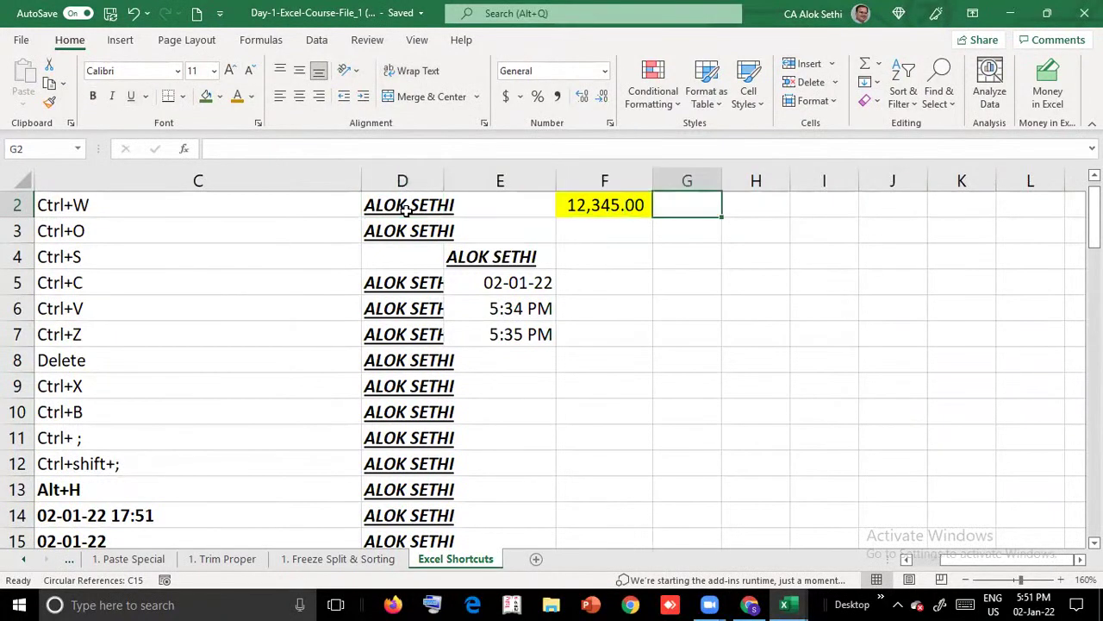
pyautogui.write('This')
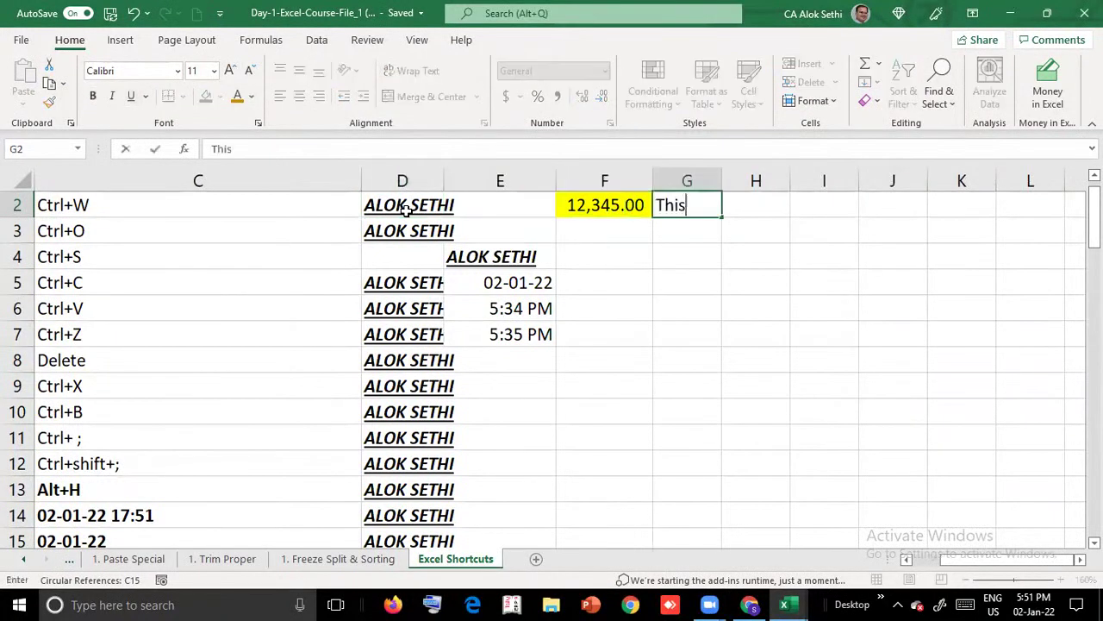
pyautogui.write(' is the first')
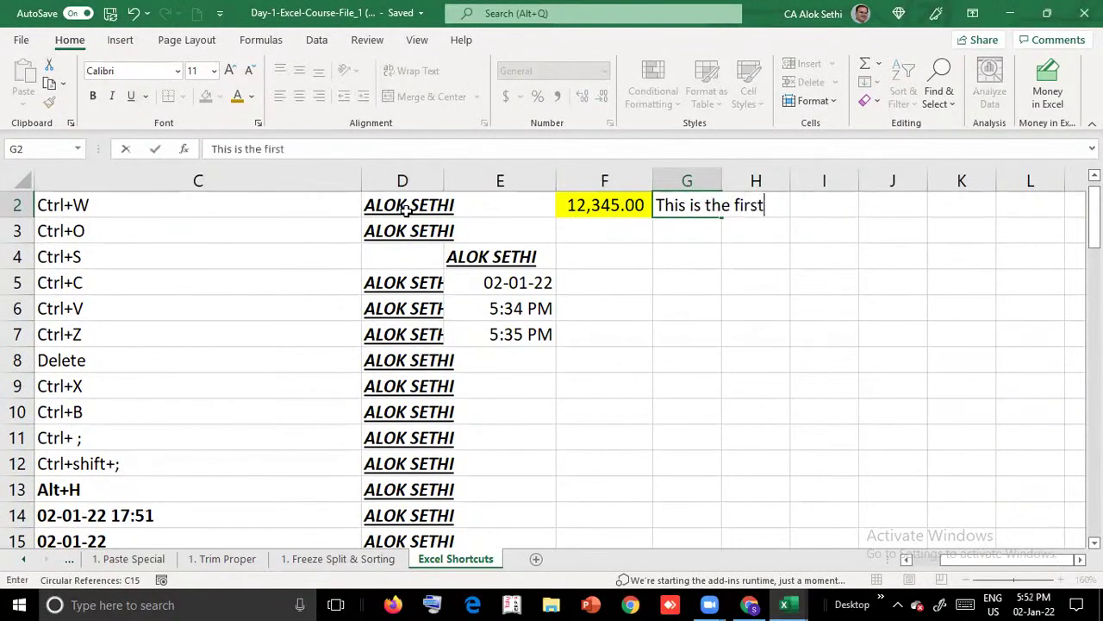
pyautogui.write(' class on ')
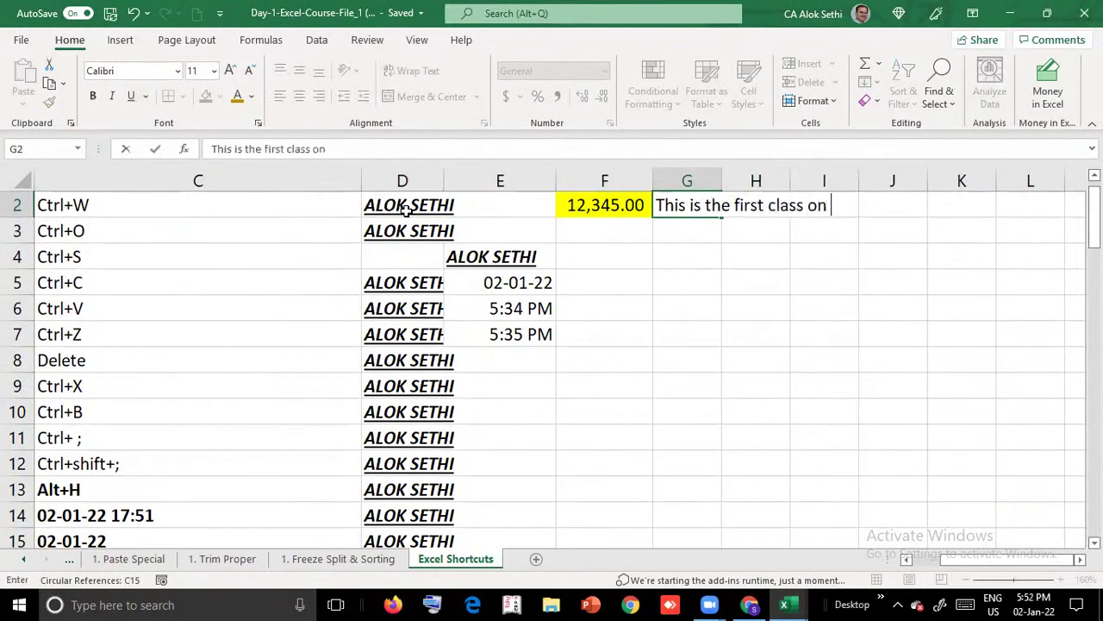
pyautogui.write('Eccel')
pyautogui.press('Return')
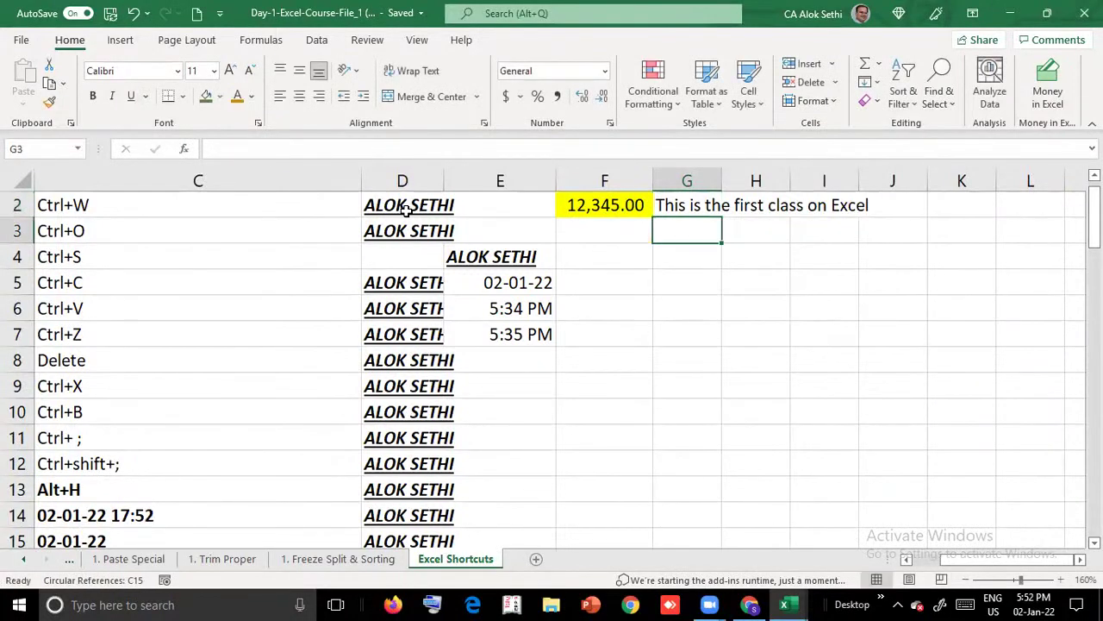
pyautogui.press('Up')
pyautogui.press('Right')
pyautogui.press('Right')
pyautogui.press('Right')
pyautogui.press('Left')
pyautogui.press('Left')
pyautogui.press('Left')
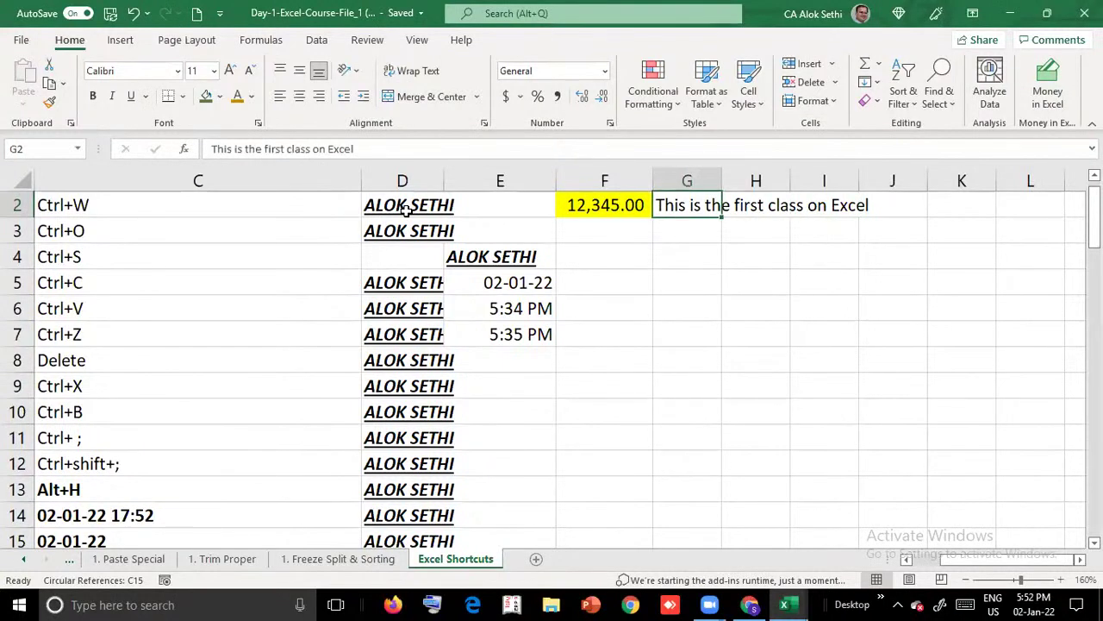
pyautogui.press('Right')
pyautogui.press('Right')
pyautogui.press('Right')
pyautogui.press('Left')
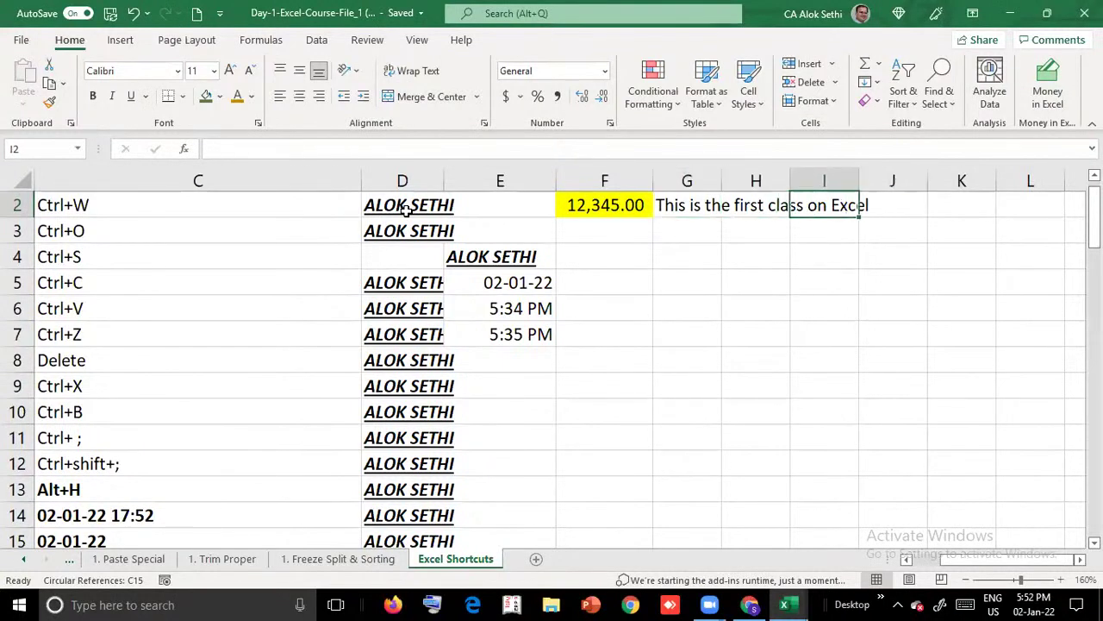
pyautogui.press('Left')
pyautogui.press('Left')
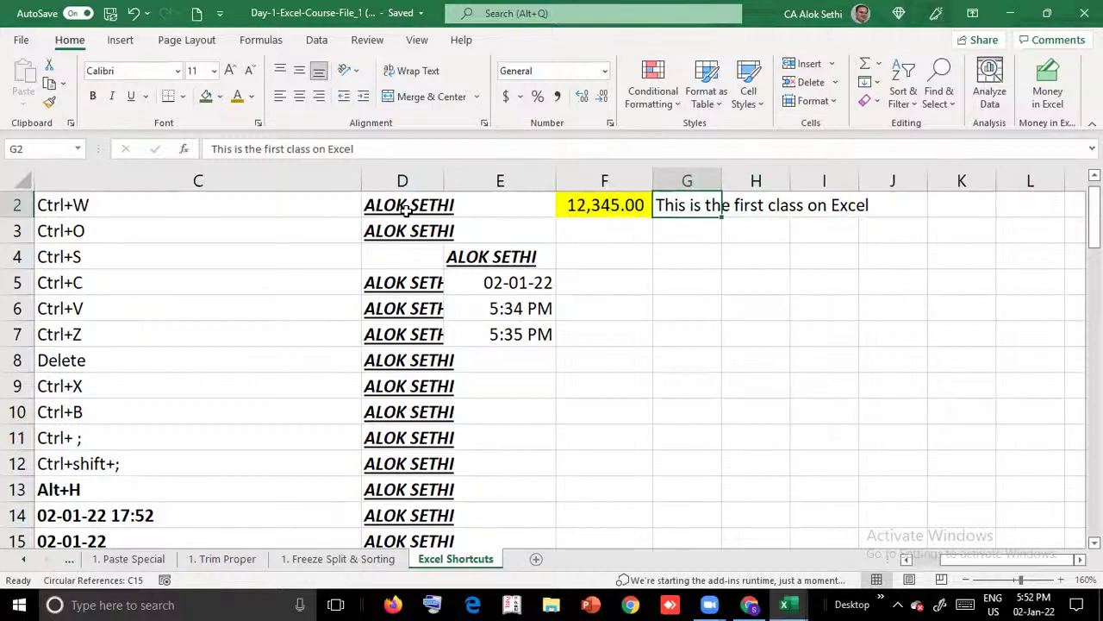
pyautogui.press('Down')
pyautogui.press('Up')
pyautogui.press('Right')
# Enter 'Tomorrow' in H2, then clear it so the G2 note spills again
pyautogui.write('Tomor')
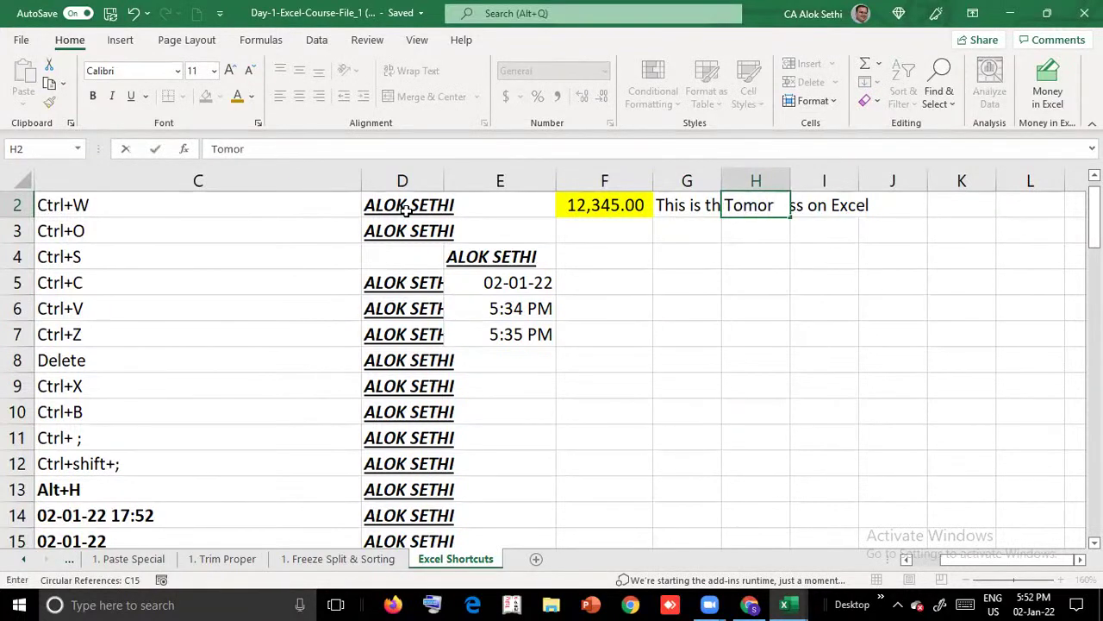
pyautogui.write('row')
pyautogui.press('Return')
pyautogui.press('Up')
pyautogui.press('Left')
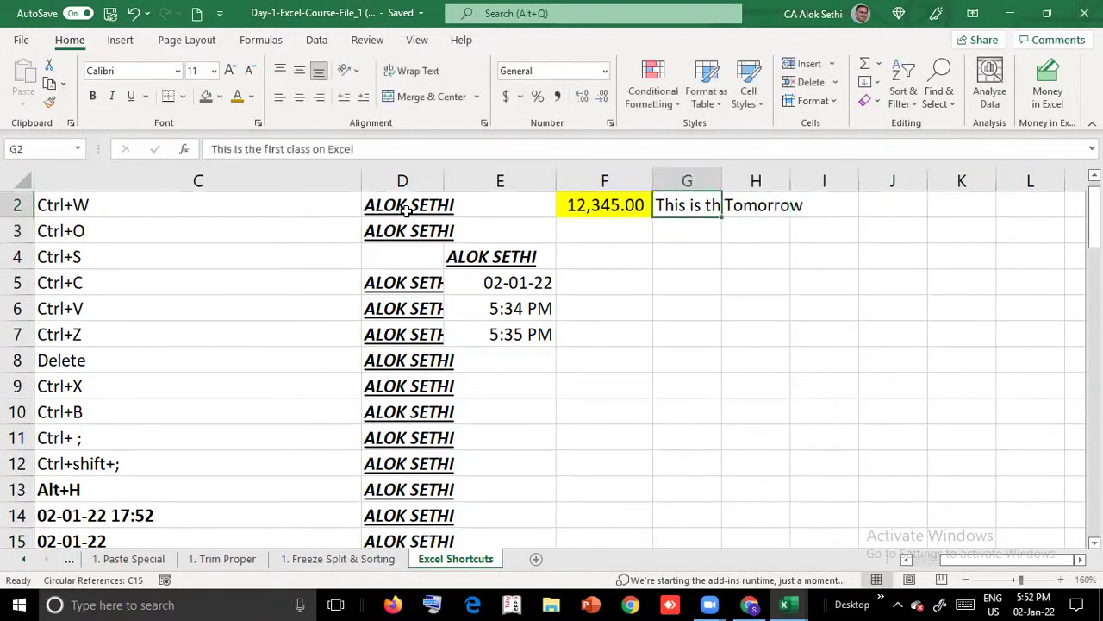
pyautogui.press('Right')
pyautogui.press('Delete')
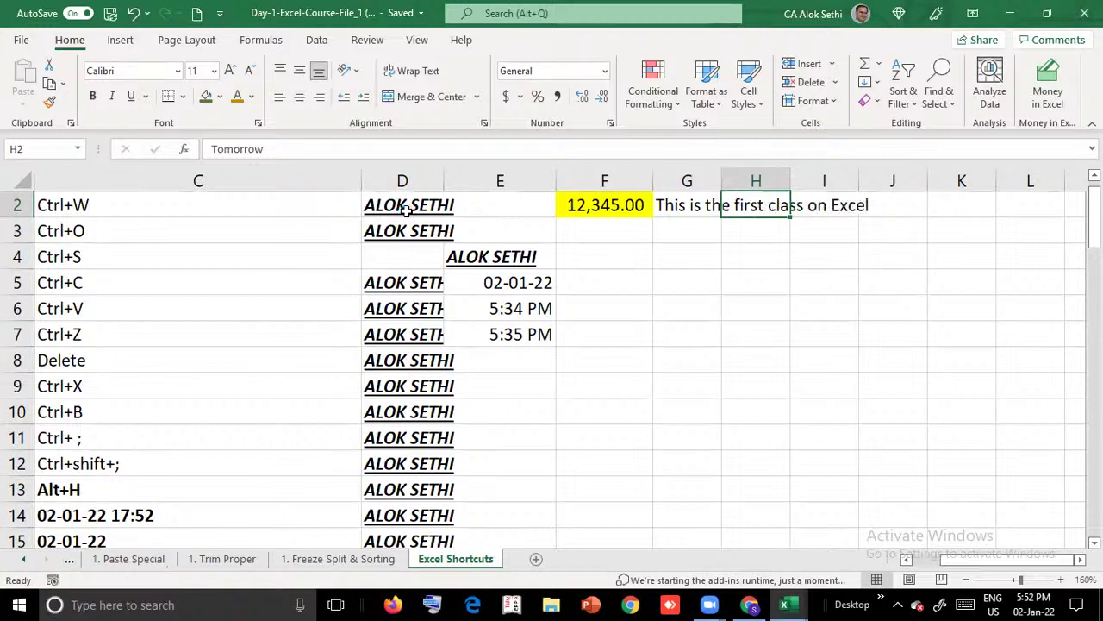
pyautogui.press('Up')
pyautogui.press('Down')
# Retype 'Tomorrrow' in H2, cutting G2's note off at 'This is th'
pyautogui.write('Tmo')
pyautogui.press('BackSpace')
pyautogui.write('o')
pyautogui.press('BackSpace')
pyautogui.press('BackSpace')
pyautogui.write('omorrrow')
pyautogui.press('Return')
pyautogui.press('Up')
pyautogui.press('Left')
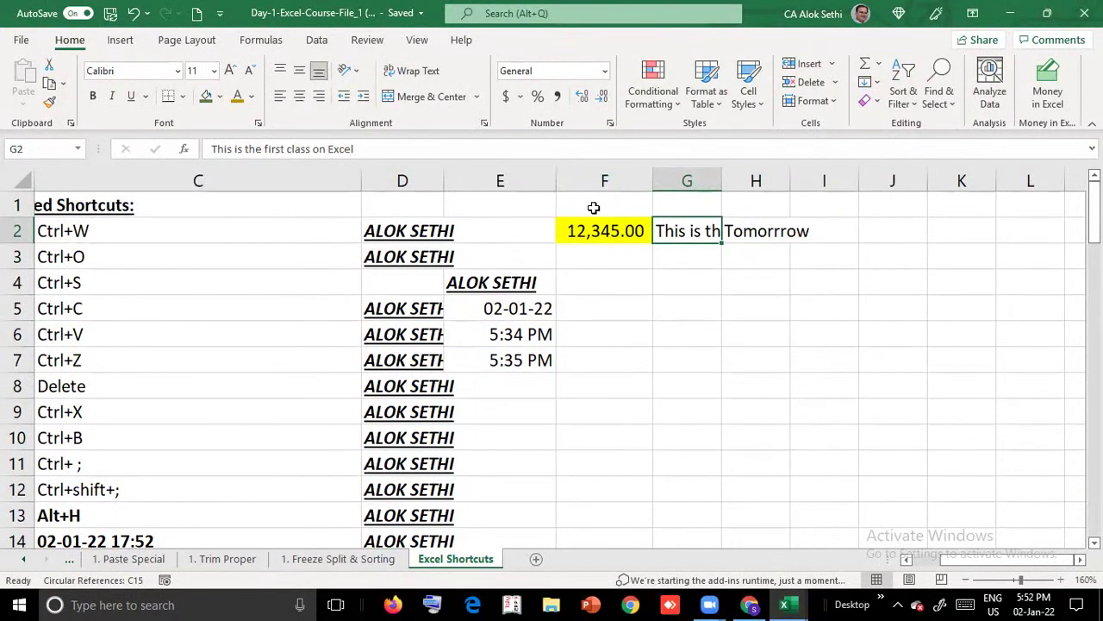
pyautogui.press('alt')
pyautogui.press('h')
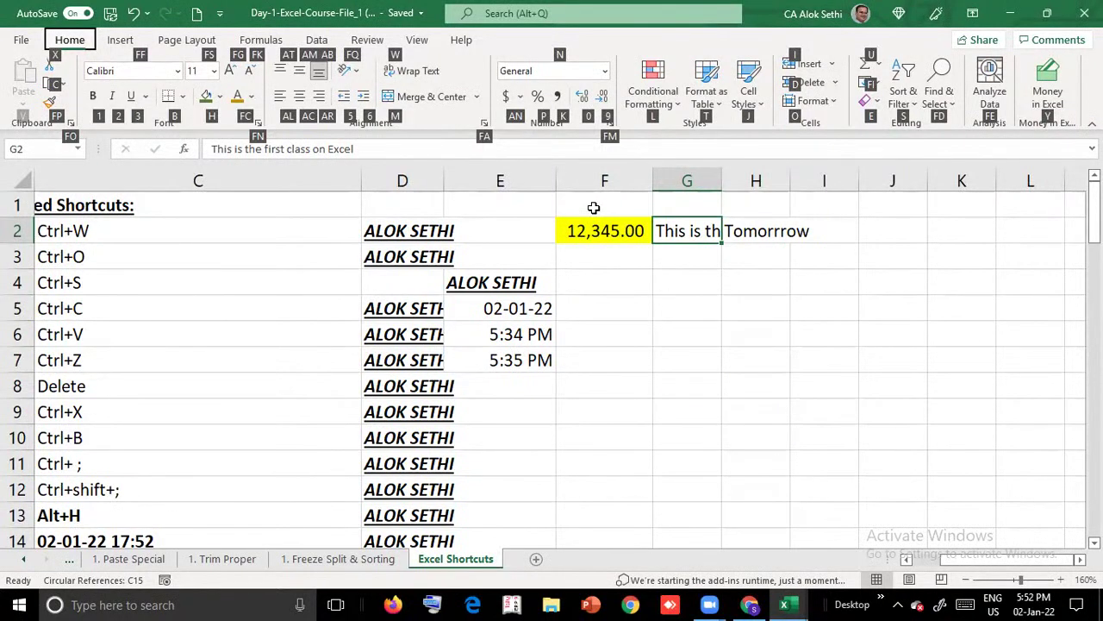
# Apply Wrap Text to the note in G2
pyautogui.press('w')
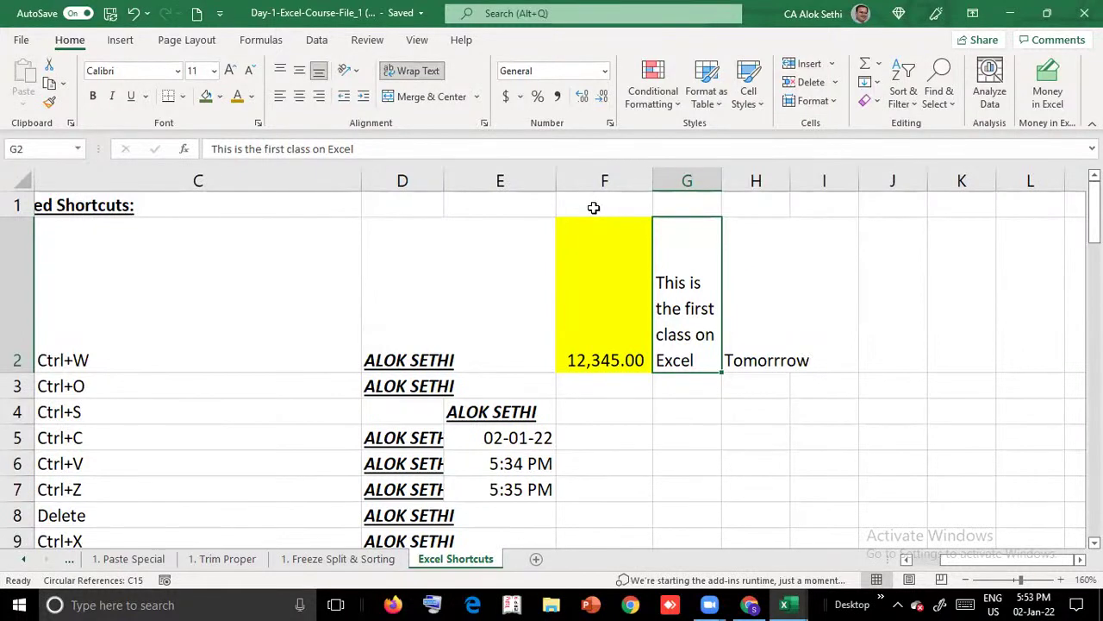
pyautogui.press('Left')
pyautogui.press('Right')
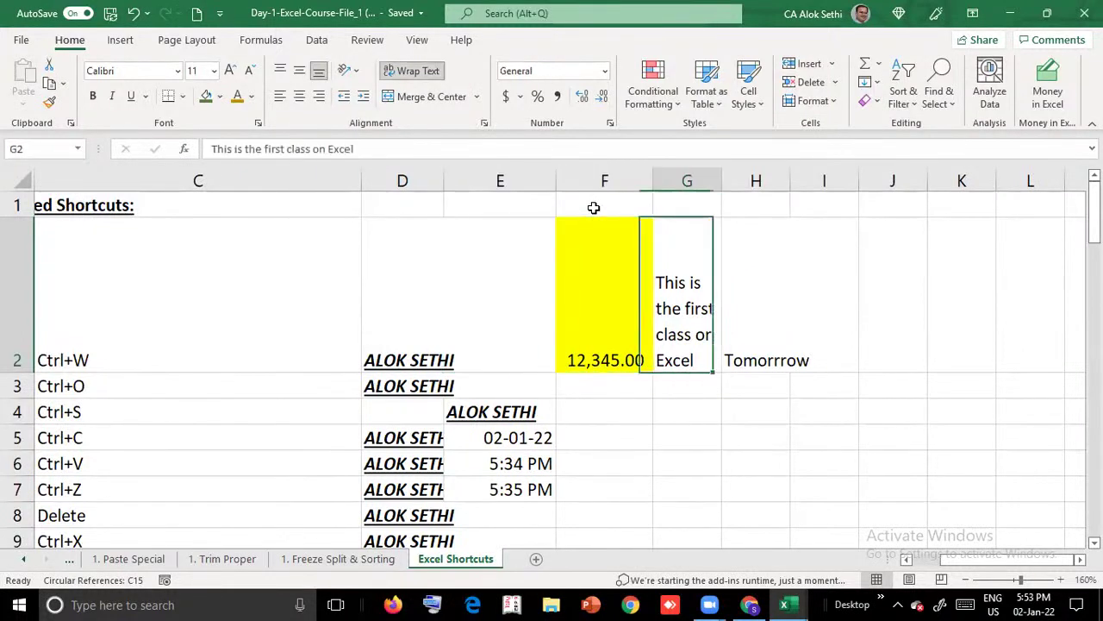
# Copy the G2 note into B2, replacing 'Close a workbook'
pyautogui.hotkey('ctrl', 'c')
pyautogui.press('Left')
pyautogui.press('Left')
pyautogui.press('Left')
pyautogui.press('Left')
pyautogui.press('Left')
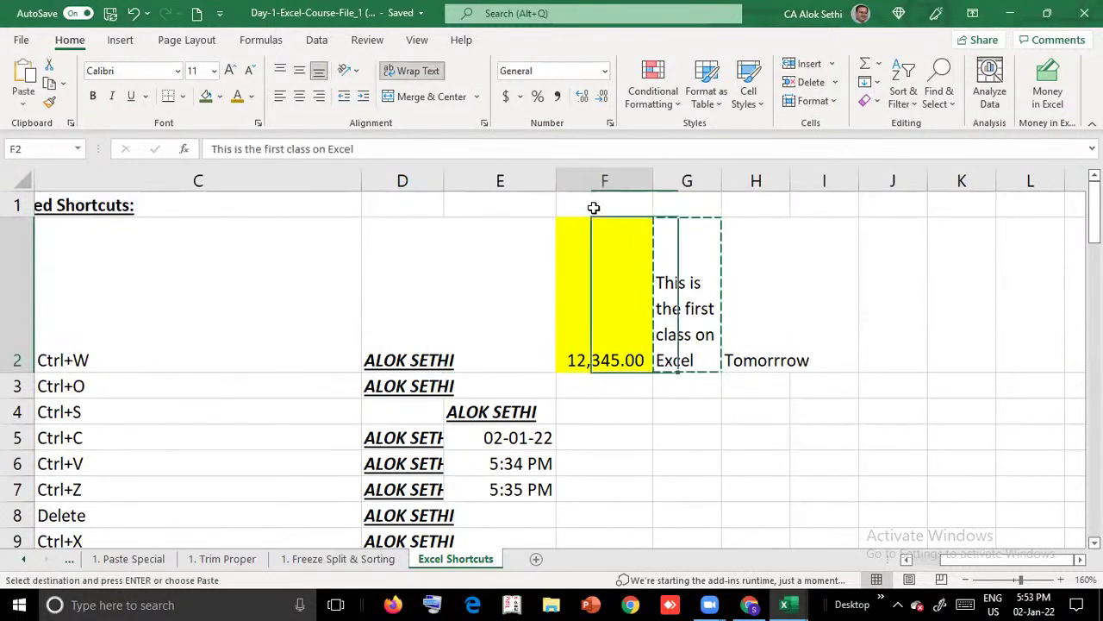
pyautogui.press('Right')
pyautogui.press('Left')
pyautogui.press('Left')
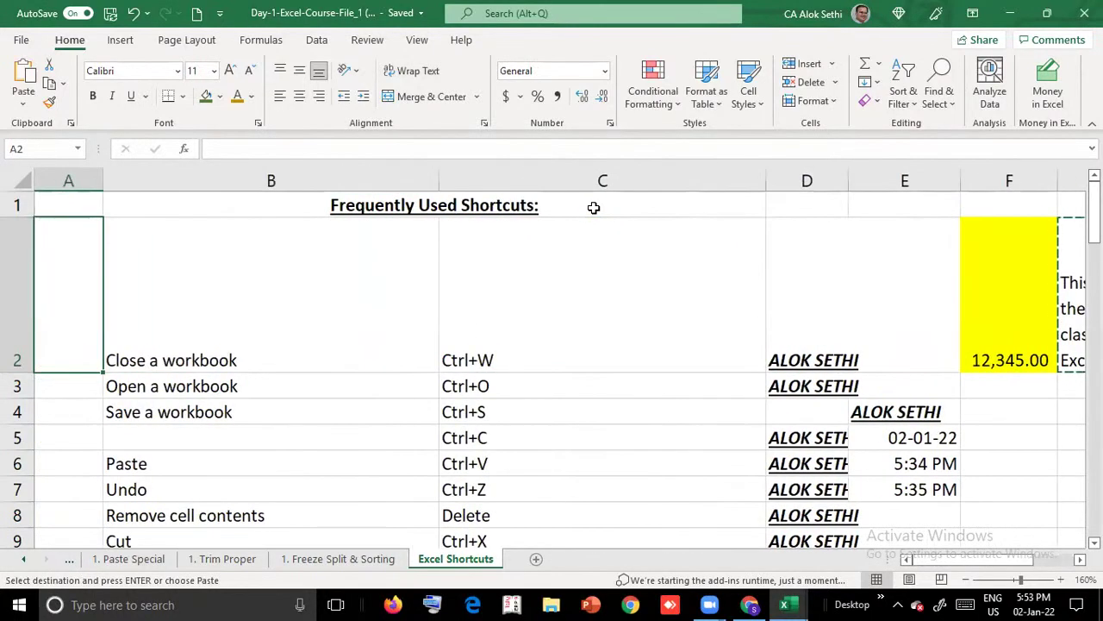
pyautogui.press('Right')
pyautogui.press('Return')
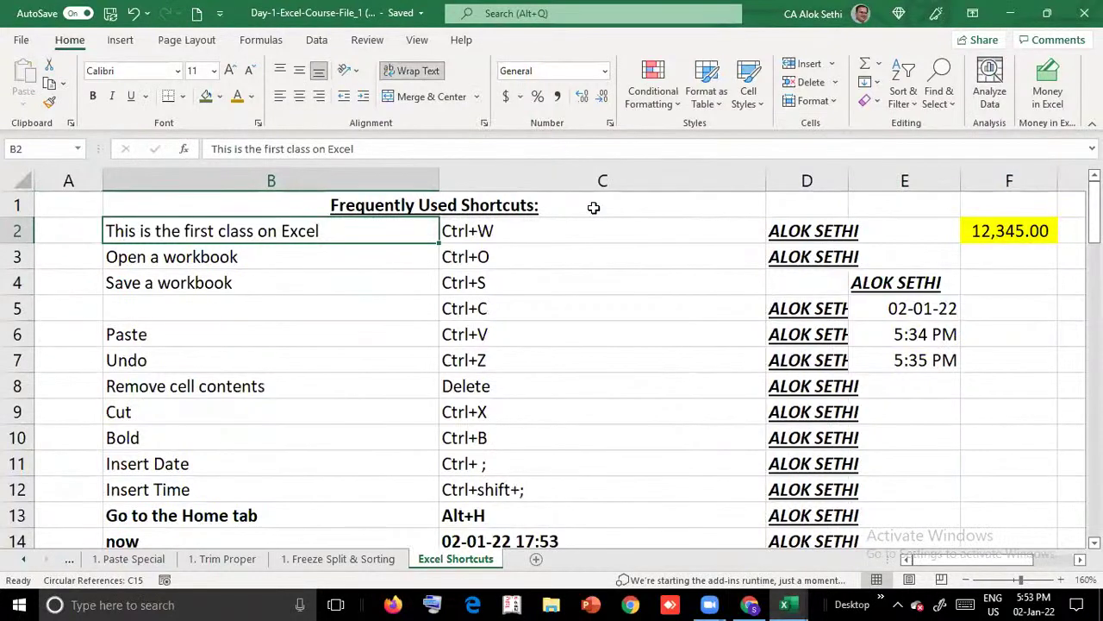
# Select B2 through E2 and bring up the Merge & Center options
pyautogui.press('Left')
pyautogui.press('Right')
pyautogui.hotkey('shift', 'Right')
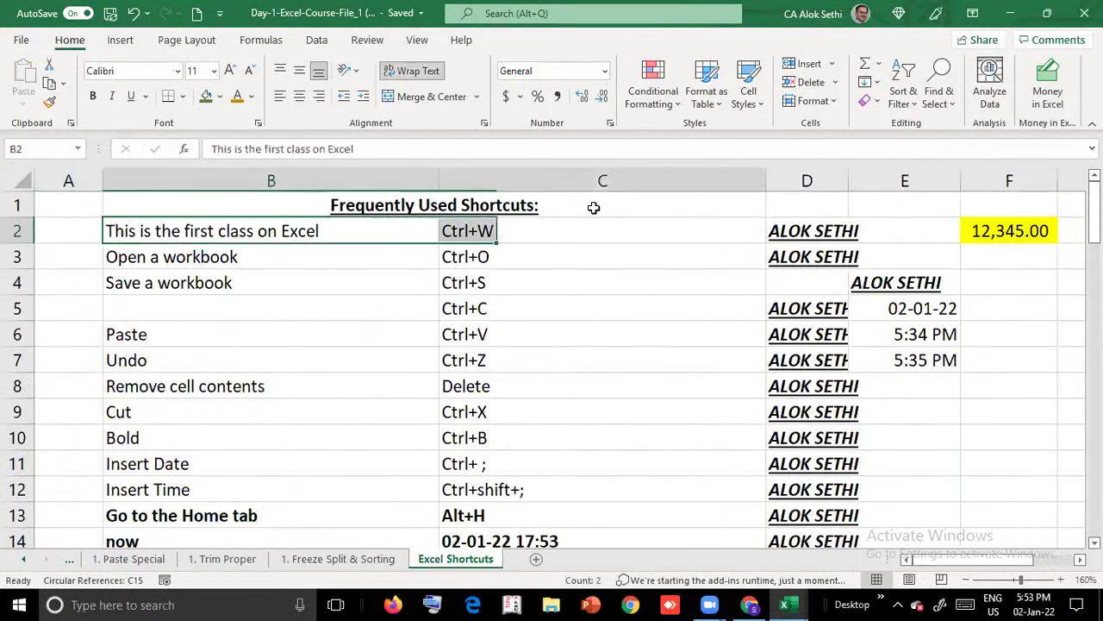
pyautogui.hotkey('shift', 'Right')
pyautogui.hotkey('shift', 'Right')
pyautogui.hotkey('shift', 'Right')
pyautogui.hotkey('shift', 'Left')
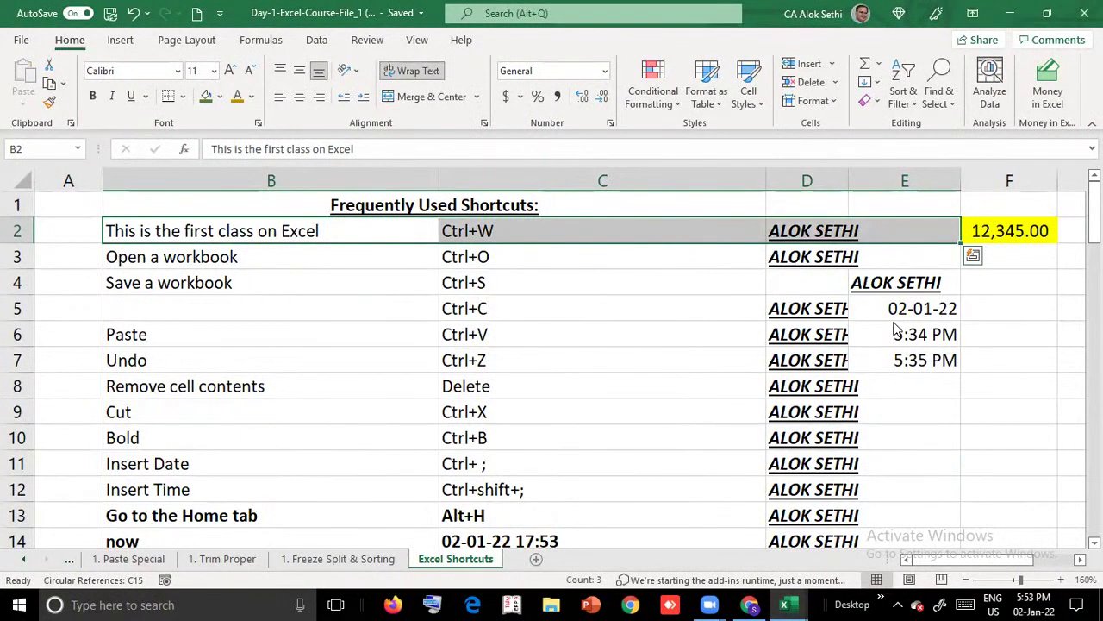
pyautogui.hotkey('alt', 'h')
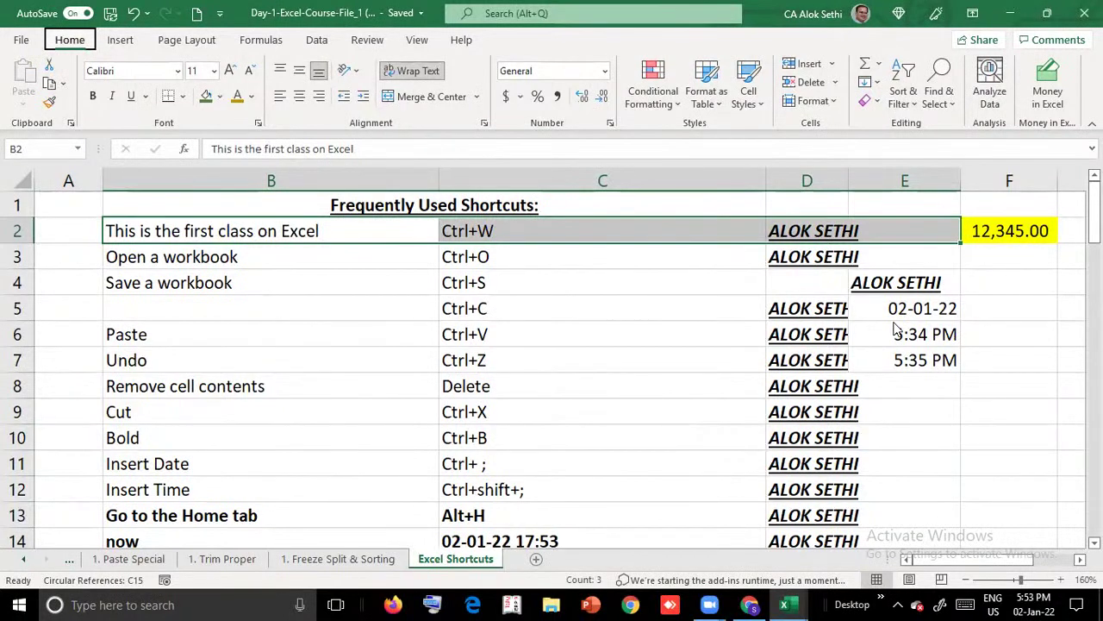
pyautogui.press('m')
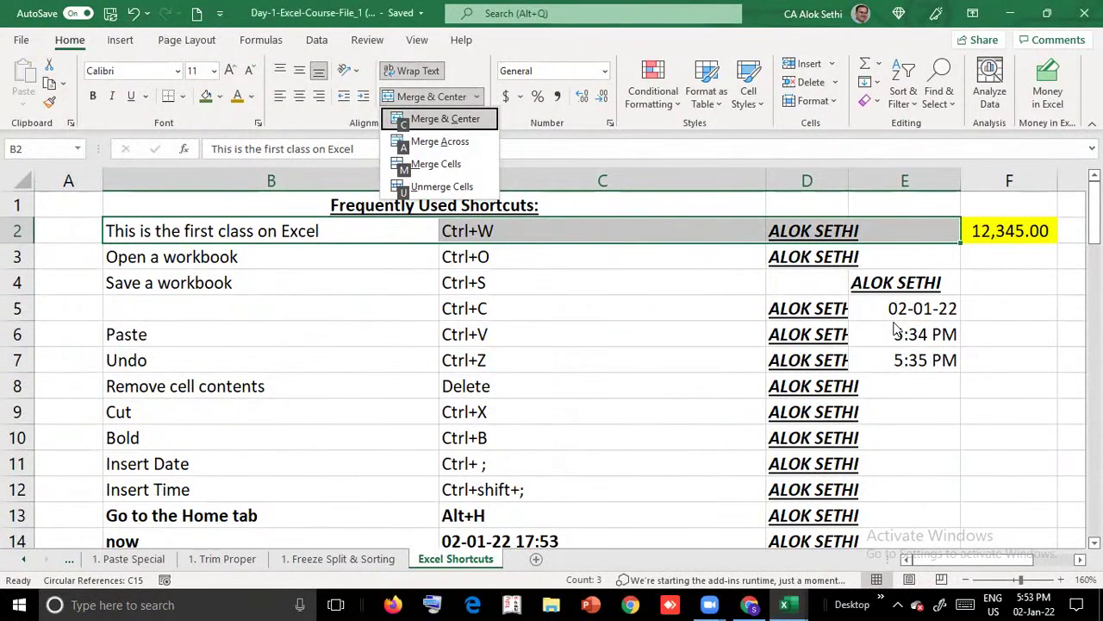
# Merge and centre B2:E2, accepting that only the upper-left value is kept
pyautogui.press('c')
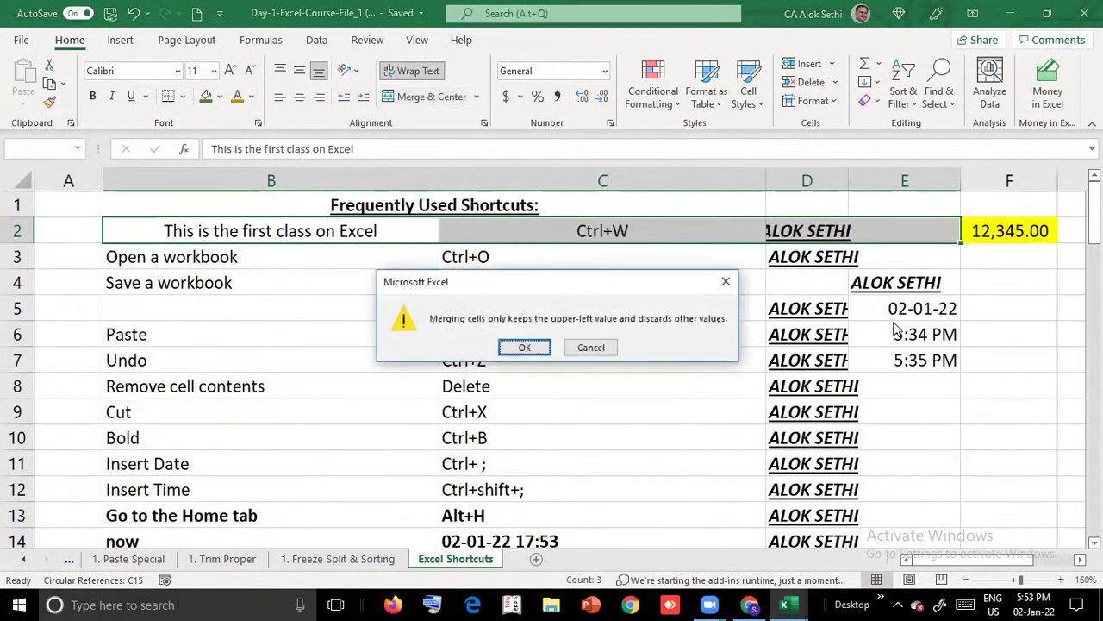
pyautogui.press('Return')
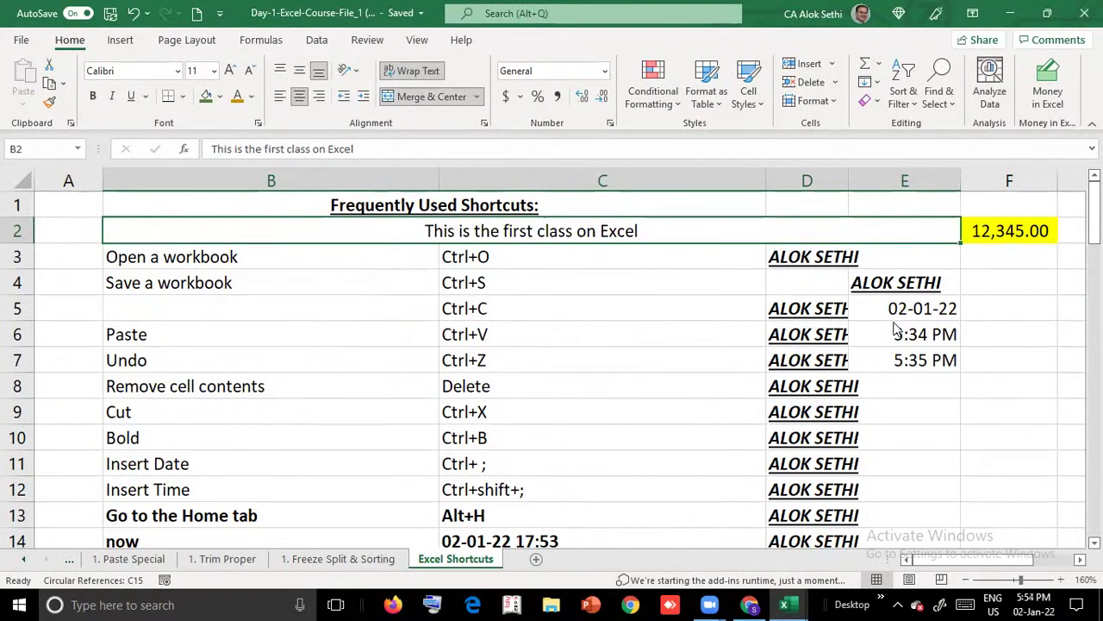
pyautogui.press('Up')
pyautogui.press('Down')
pyautogui.press('Up')
pyautogui.press('Down')
pyautogui.press('Up')
pyautogui.press('Down')
pyautogui.press('Up')
pyautogui.press('Down')
pyautogui.press('Up')
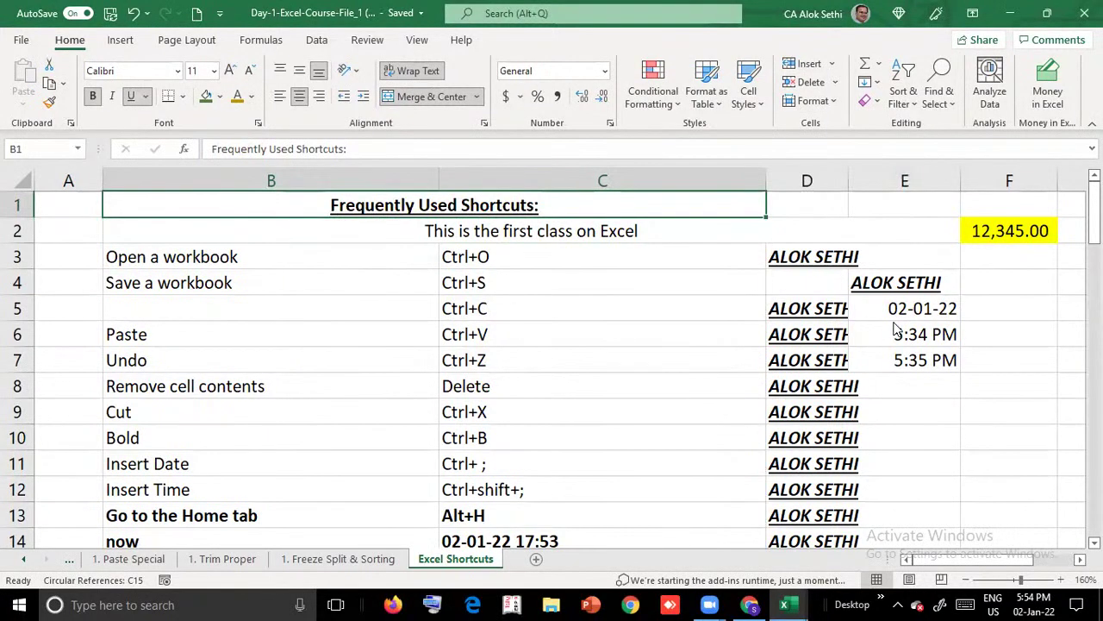
pyautogui.press('Down')
pyautogui.press('Up')
pyautogui.press('Right')
pyautogui.press('Left')
# Inspect the merged row, then undo the merge to restore B2:E2's separate cells
pyautogui.press('Left')
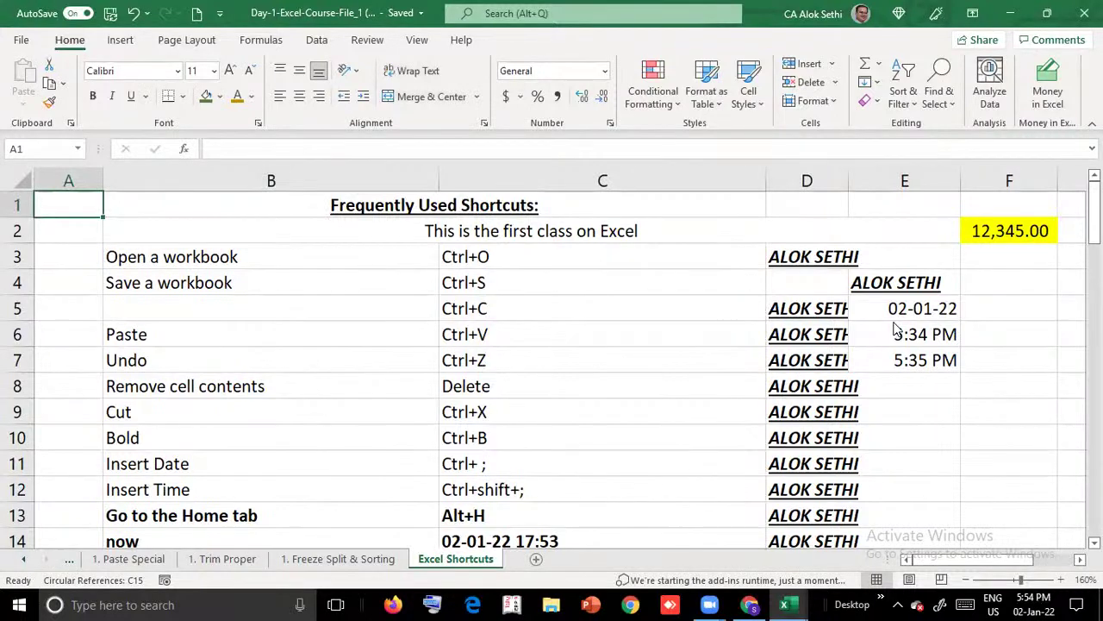
pyautogui.press('Down')
pyautogui.press('Down')
pyautogui.press('Right')
pyautogui.press('Right')
pyautogui.press('Left')
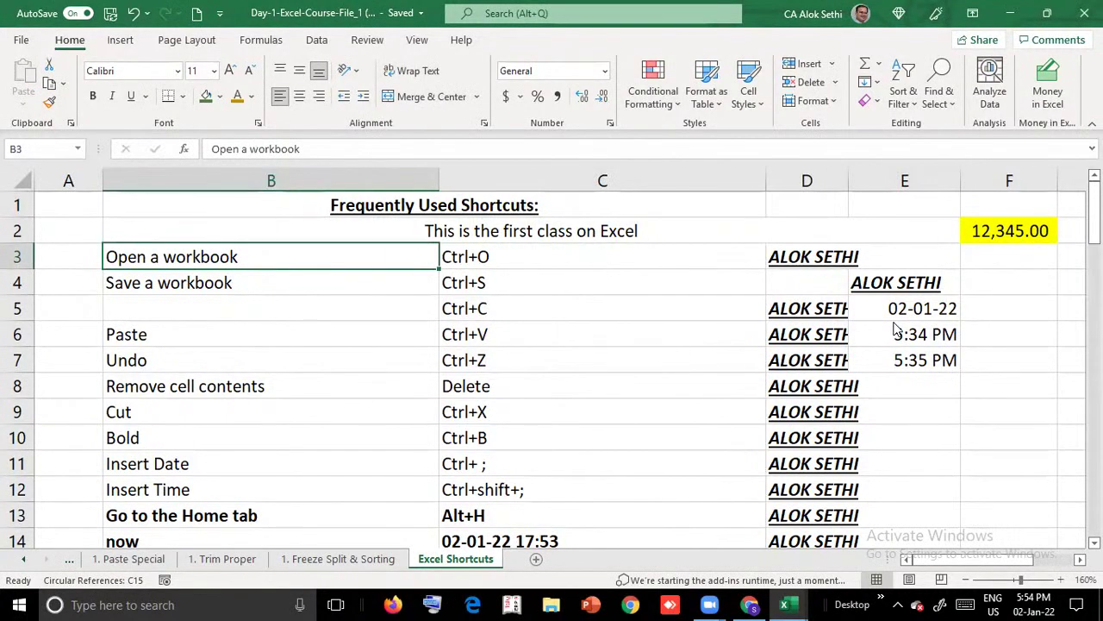
pyautogui.press('Right')
pyautogui.press('Right')
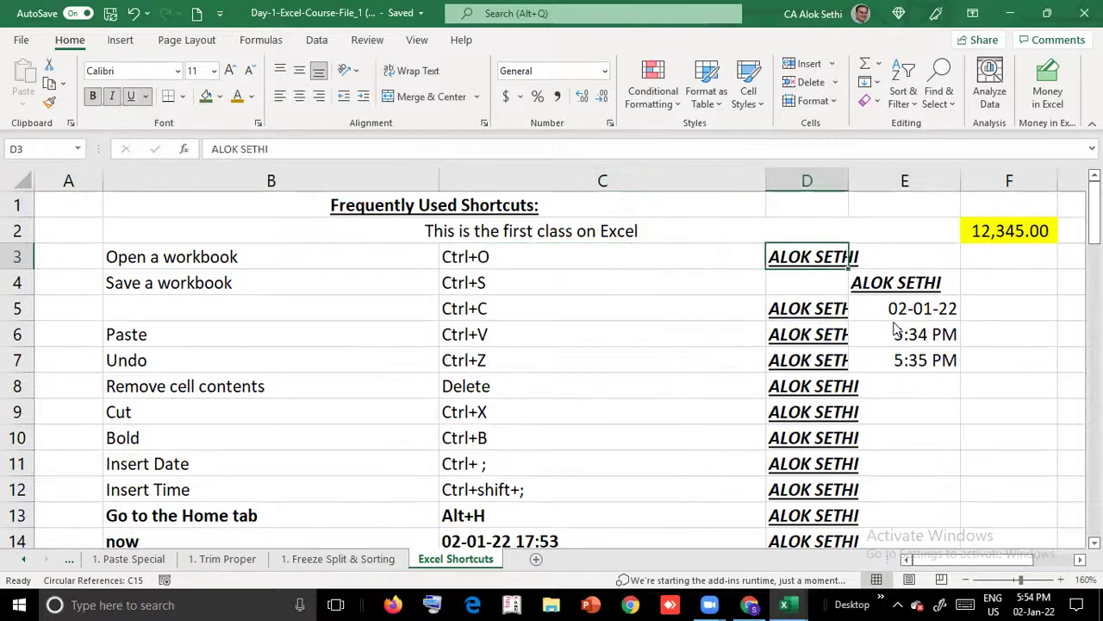
pyautogui.press('Right')
pyautogui.press('Left')
pyautogui.press('Left')
pyautogui.press('Left')
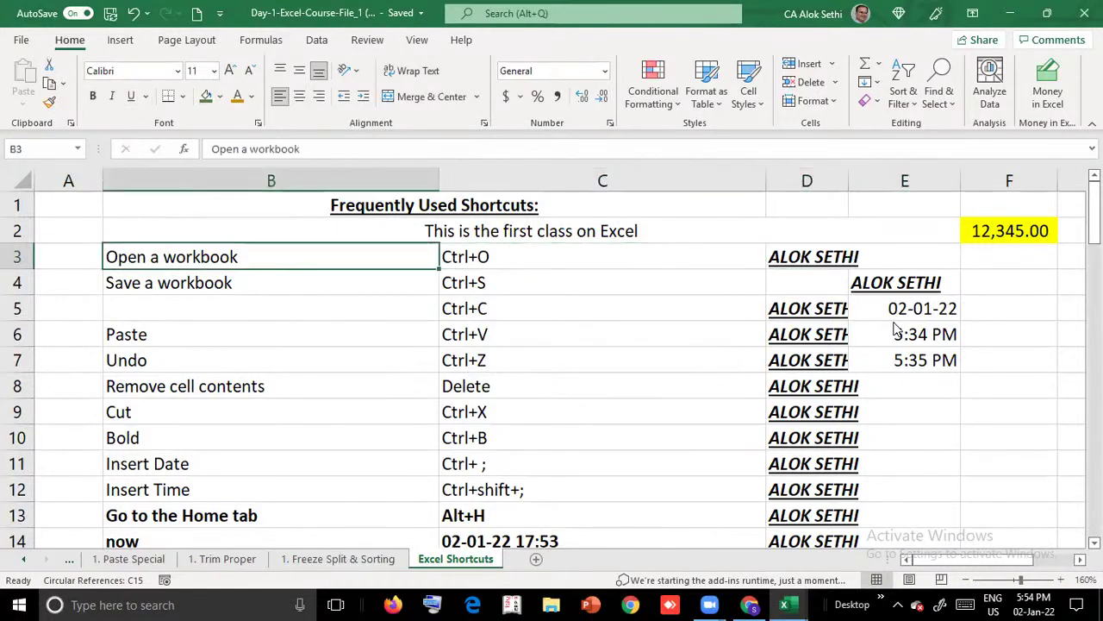
pyautogui.press('Up')
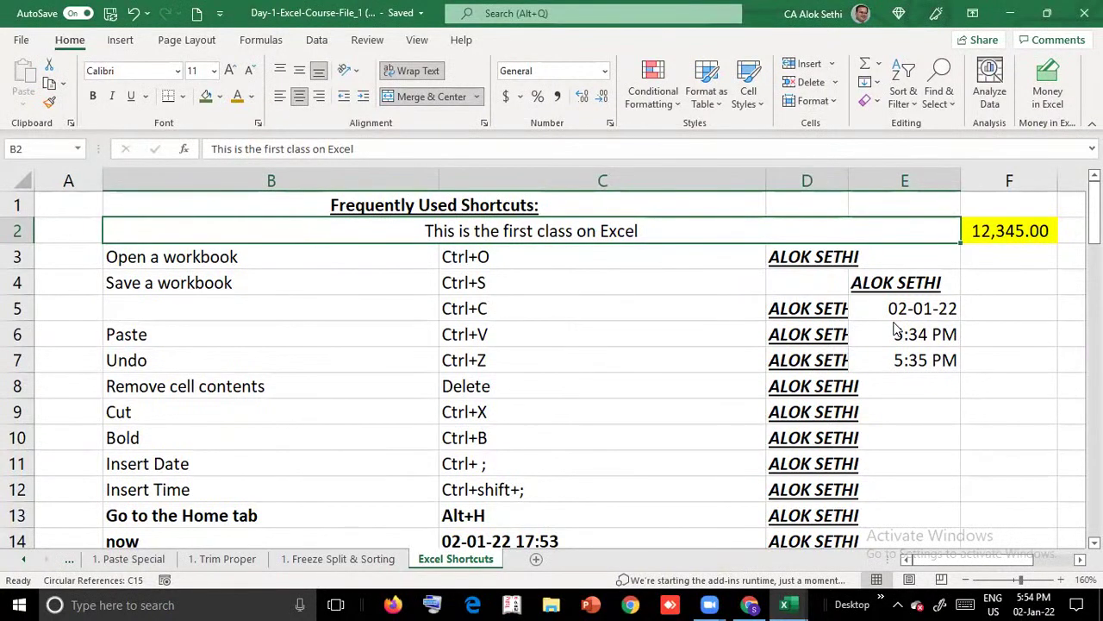
pyautogui.press('Up')
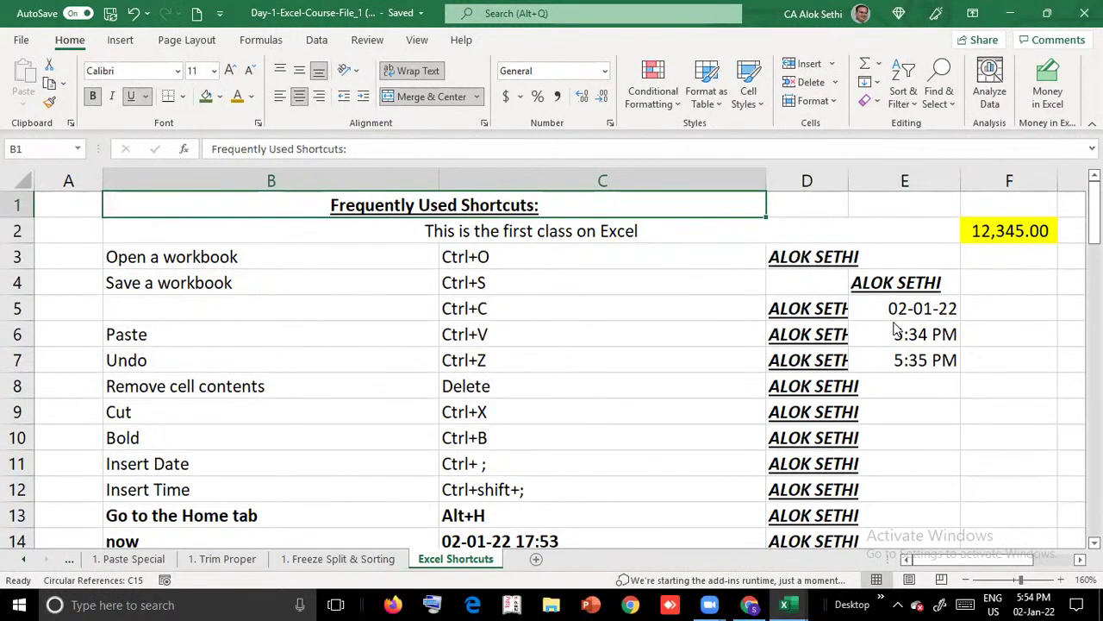
pyautogui.press('Down')
pyautogui.press('Down')
pyautogui.press('Down')
pyautogui.press('Down')
pyautogui.press('Down')
pyautogui.press('Down')
pyautogui.press('Down')
pyautogui.press('Down')
pyautogui.press('Down')
pyautogui.press('Down')
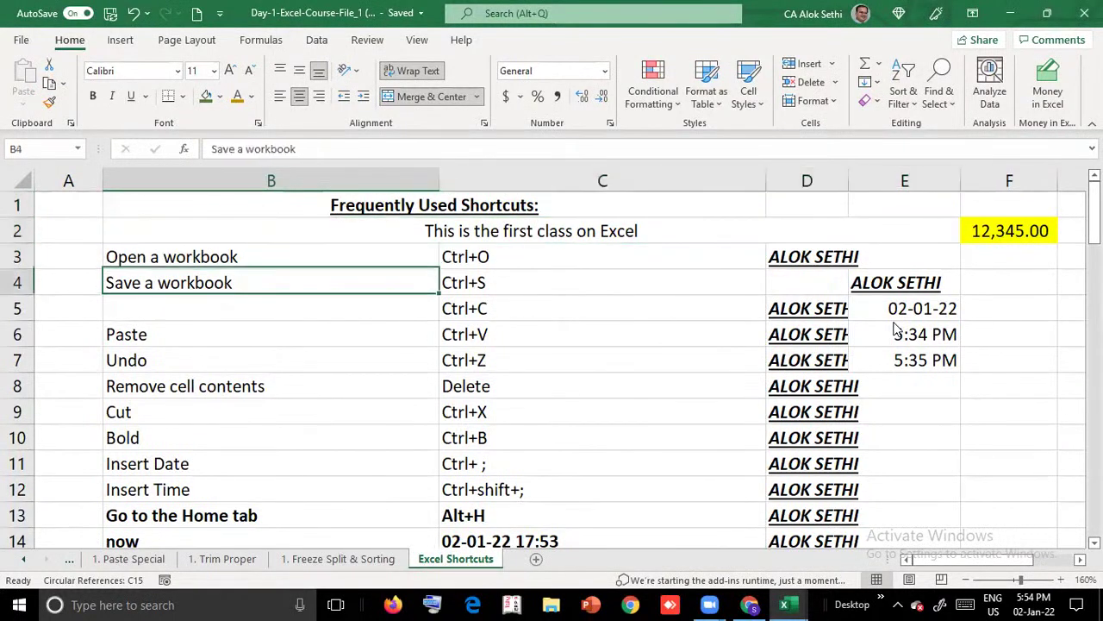
pyautogui.press('Down')
pyautogui.press('Up')
pyautogui.press('Up')
pyautogui.press('Up')
pyautogui.press('Up')
pyautogui.press('Up')
pyautogui.press('Up')
pyautogui.press('Up')
pyautogui.press('Up')
pyautogui.press('Up')
pyautogui.press('Up')
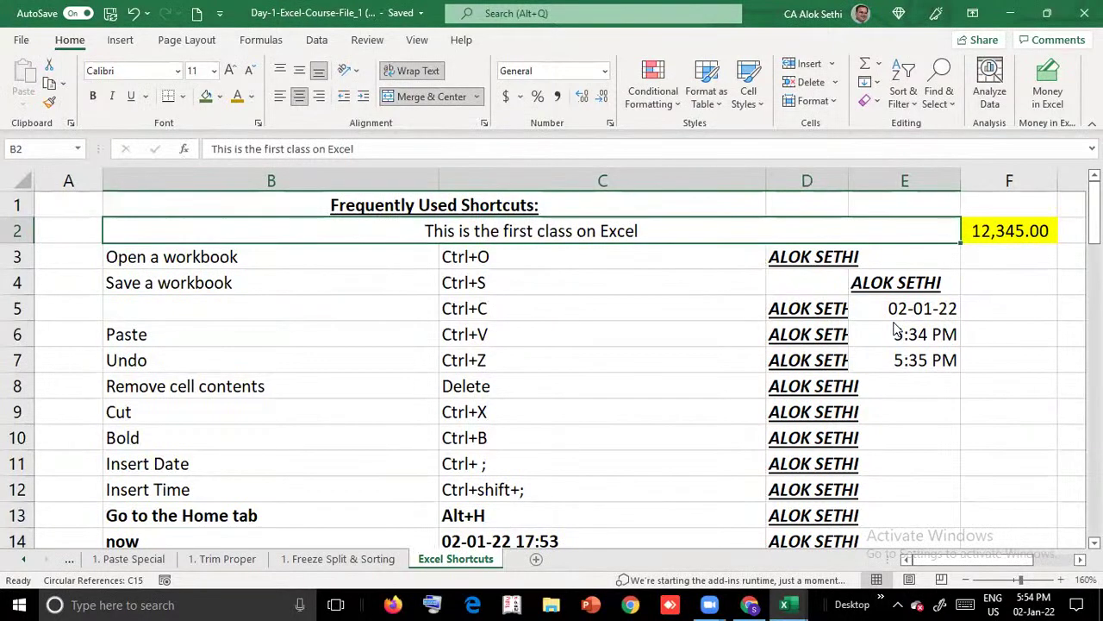
pyautogui.hotkey('ctrl', 'z')
pyautogui.press('Down')
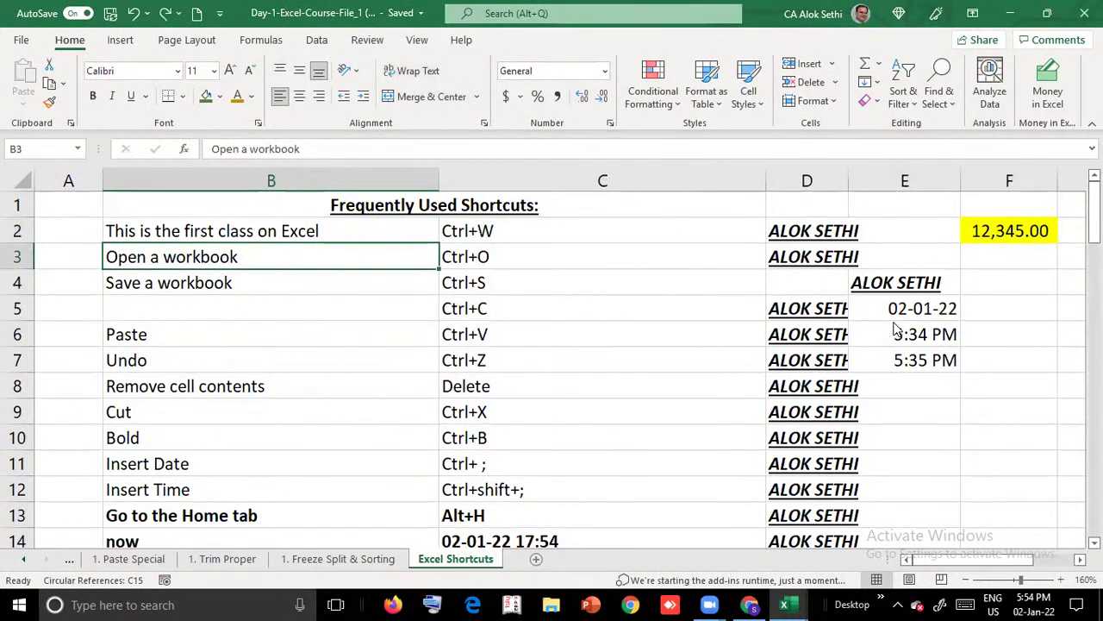
# Apply the Text number format to B3, which holds 'Open a workbook'
pyautogui.press('alt')
pyautogui.press('h')
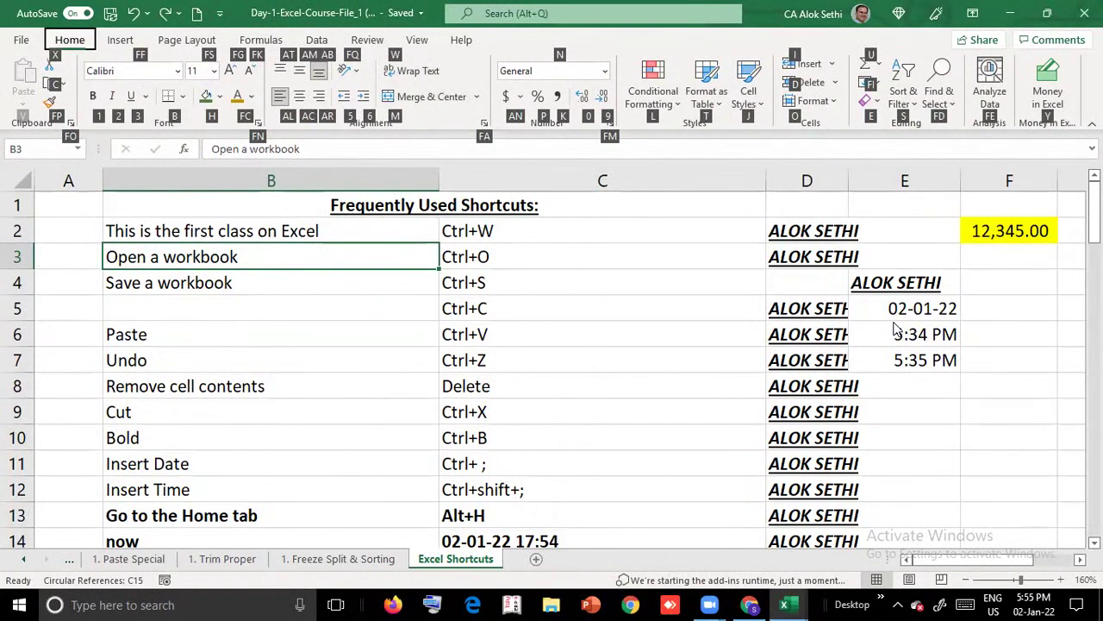
pyautogui.press('n')
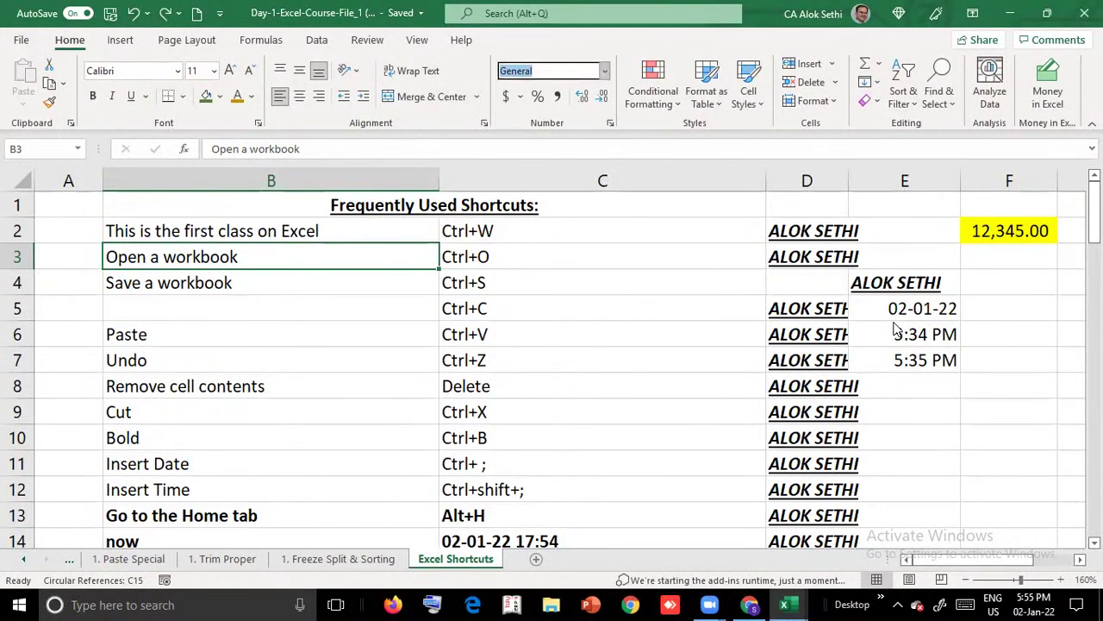
pyautogui.hotkey('alt', 'Down')
pyautogui.press('Down')
pyautogui.press('Down')
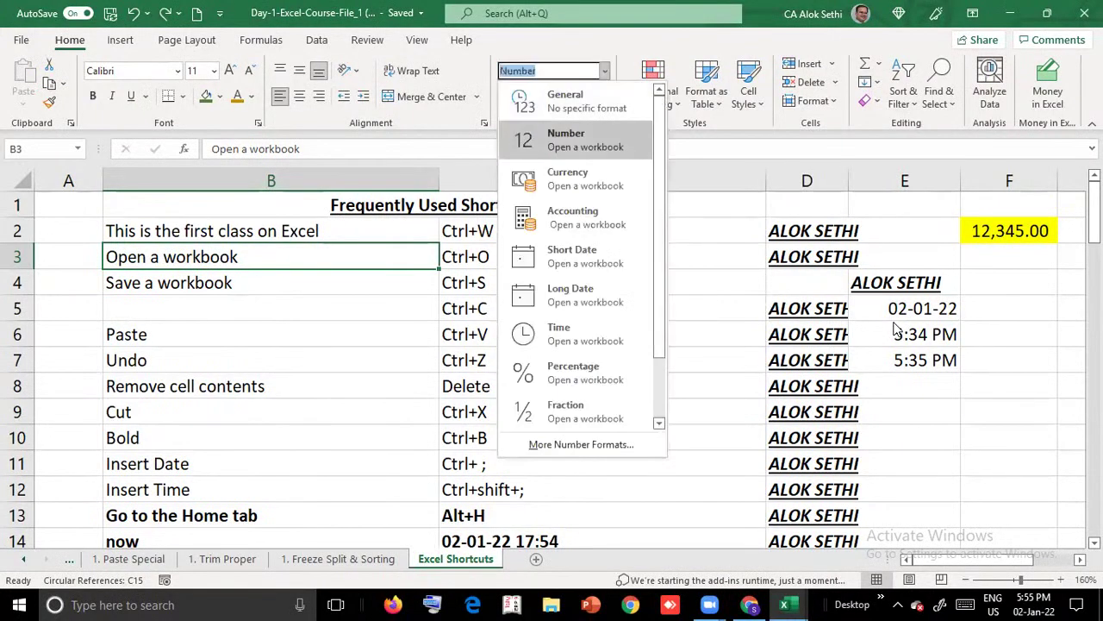
pyautogui.press('Down')
pyautogui.press('Down')
pyautogui.press('Down')
pyautogui.press('Down')
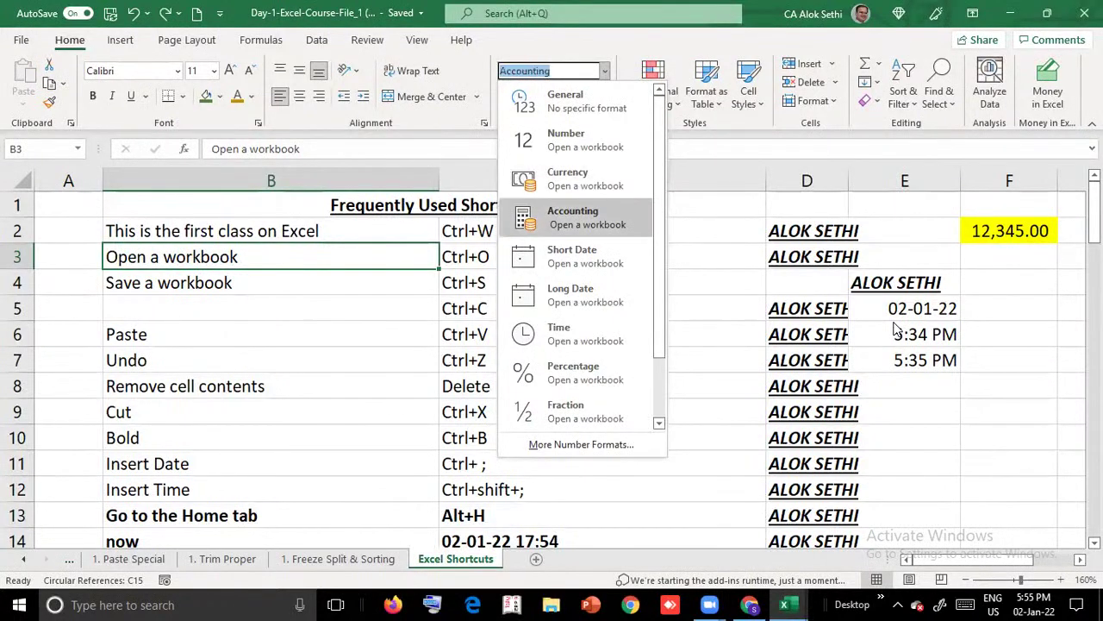
pyautogui.press('Down')
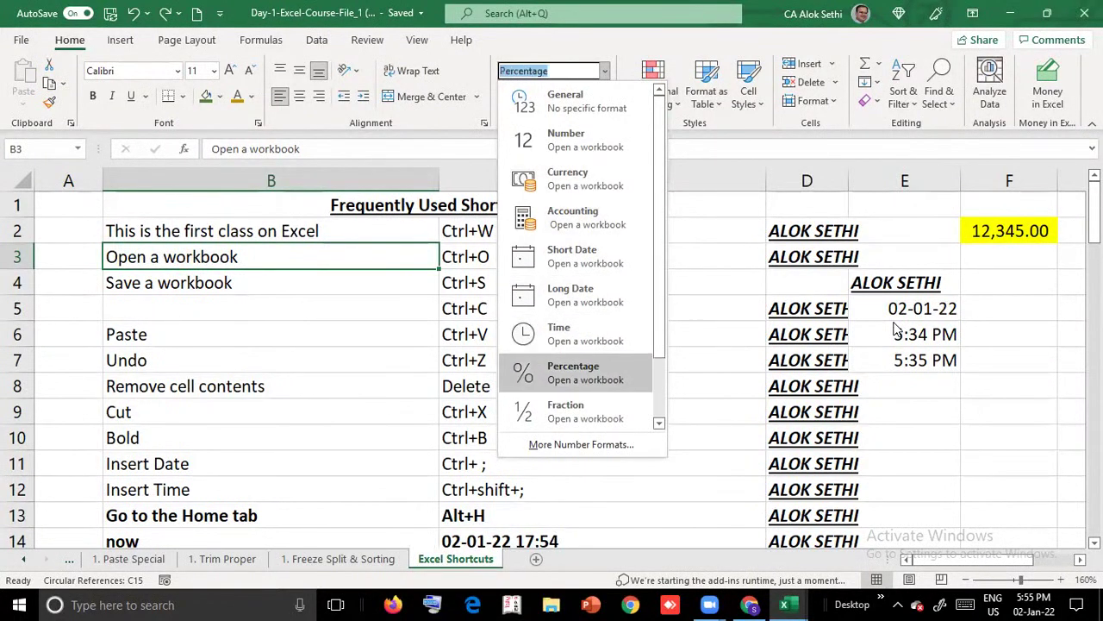
pyautogui.press('Down')
pyautogui.press('Down')
pyautogui.press('Down')
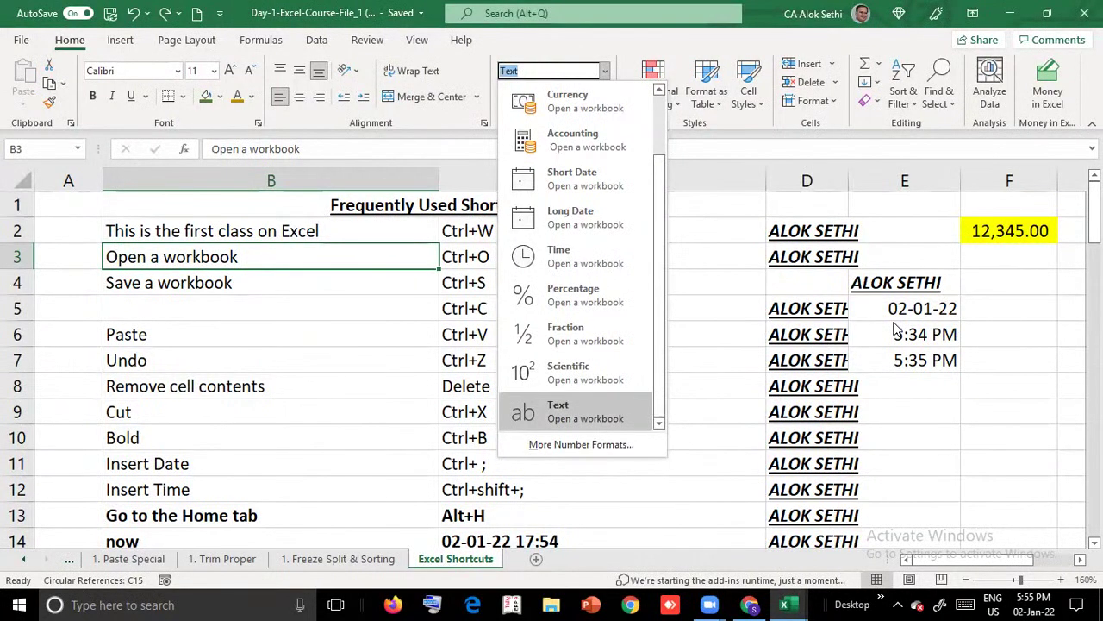
pyautogui.press('Return')
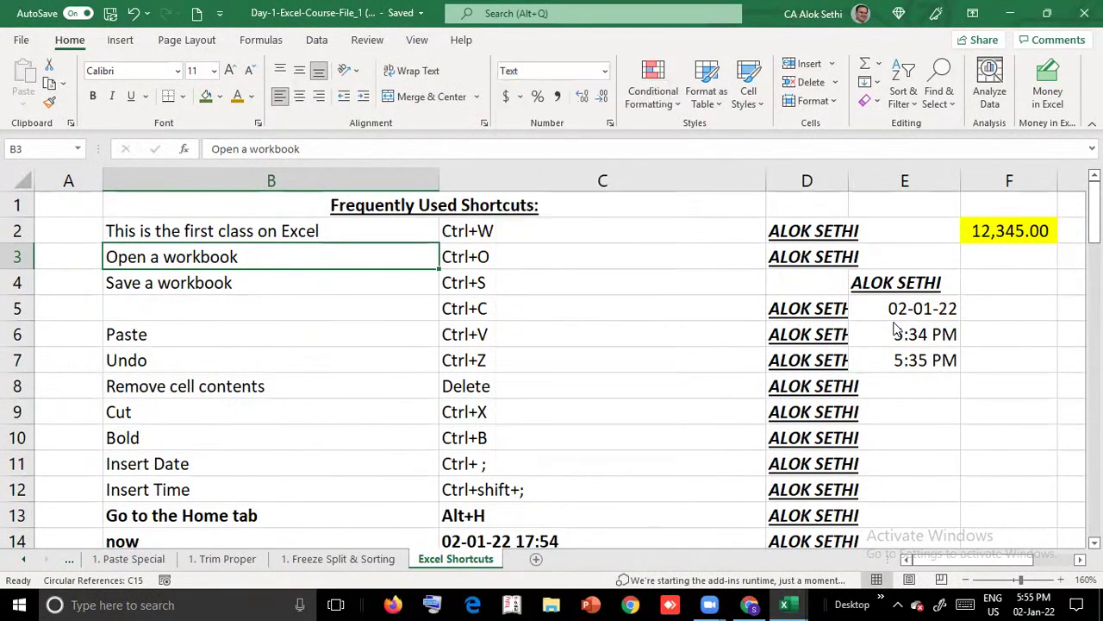
pyautogui.press('Right')
pyautogui.press('Right')
pyautogui.press('Right')
pyautogui.press('Right')
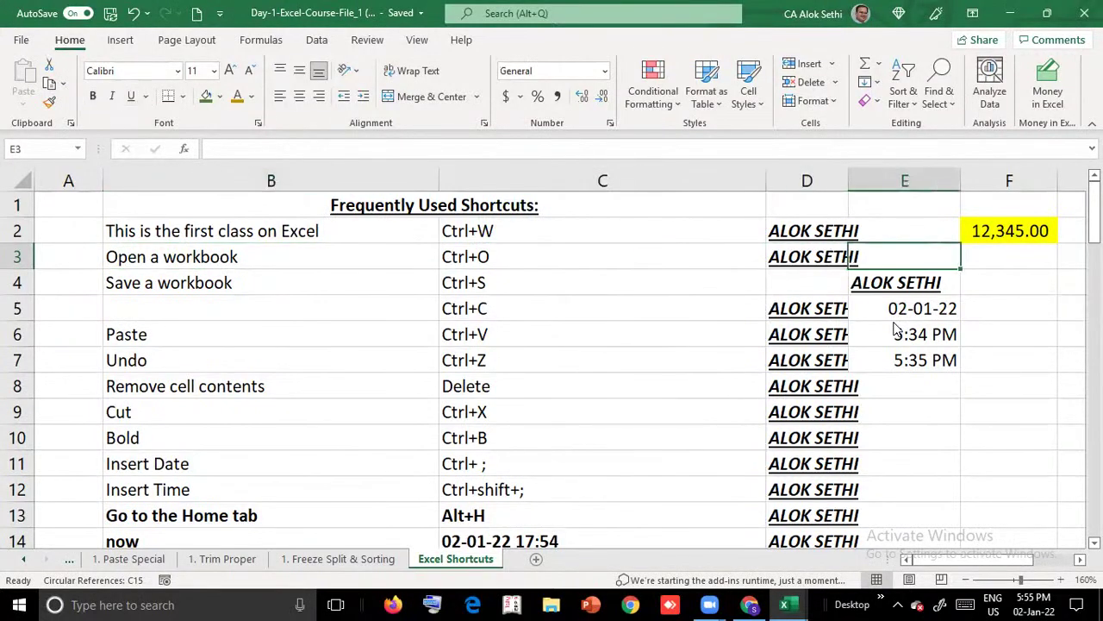
pyautogui.press('Up')
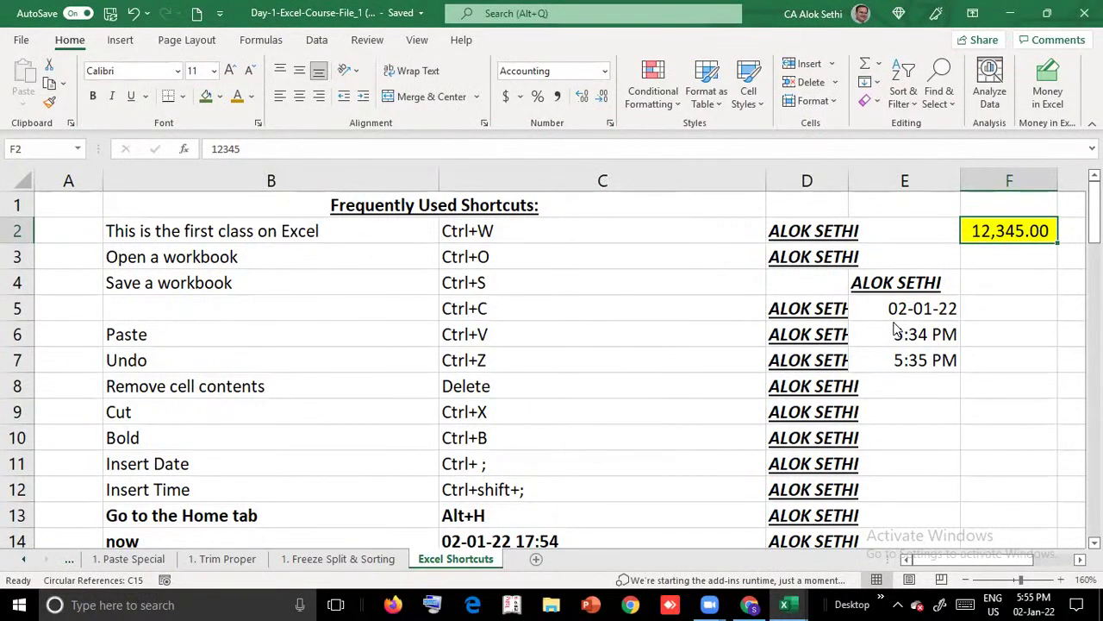
# Apply the Currency number format to F2 so it shows $12,345.00
pyautogui.hotkey('alt', 'h')
pyautogui.press('h')
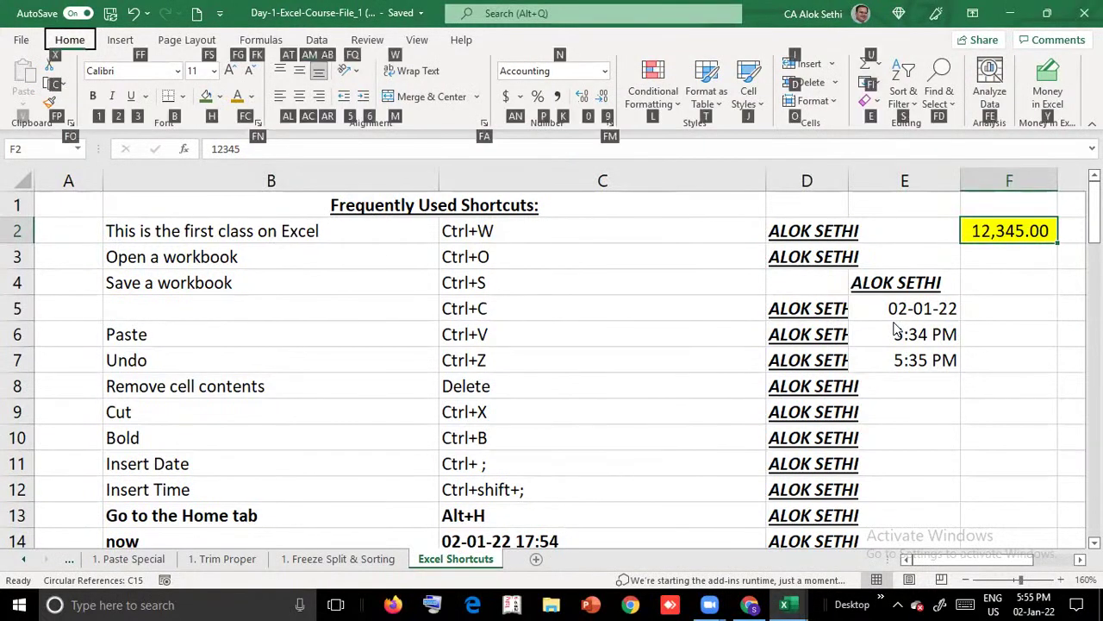
pyautogui.press('n')
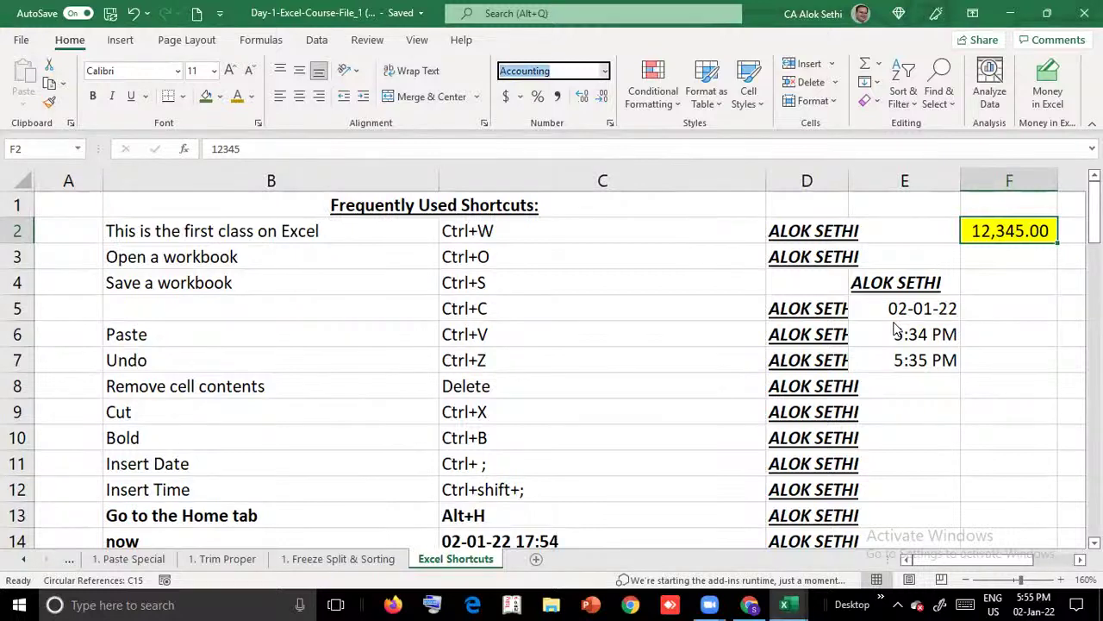
pyautogui.press('Down')
pyautogui.press('Down')
pyautogui.press('Down')
pyautogui.press('Down')
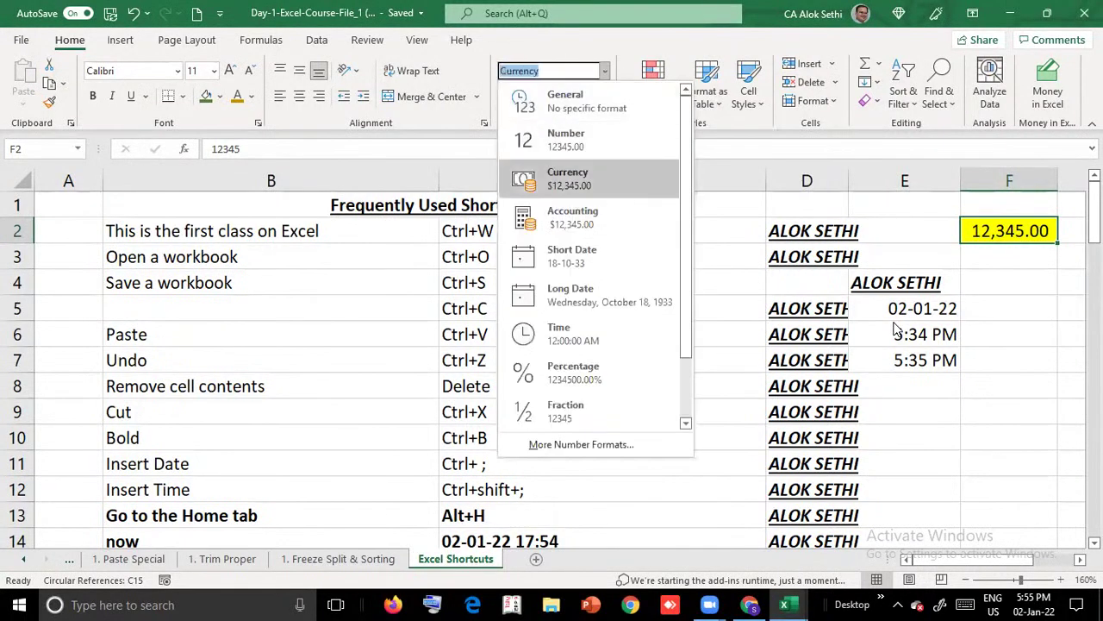
pyautogui.press('Return')
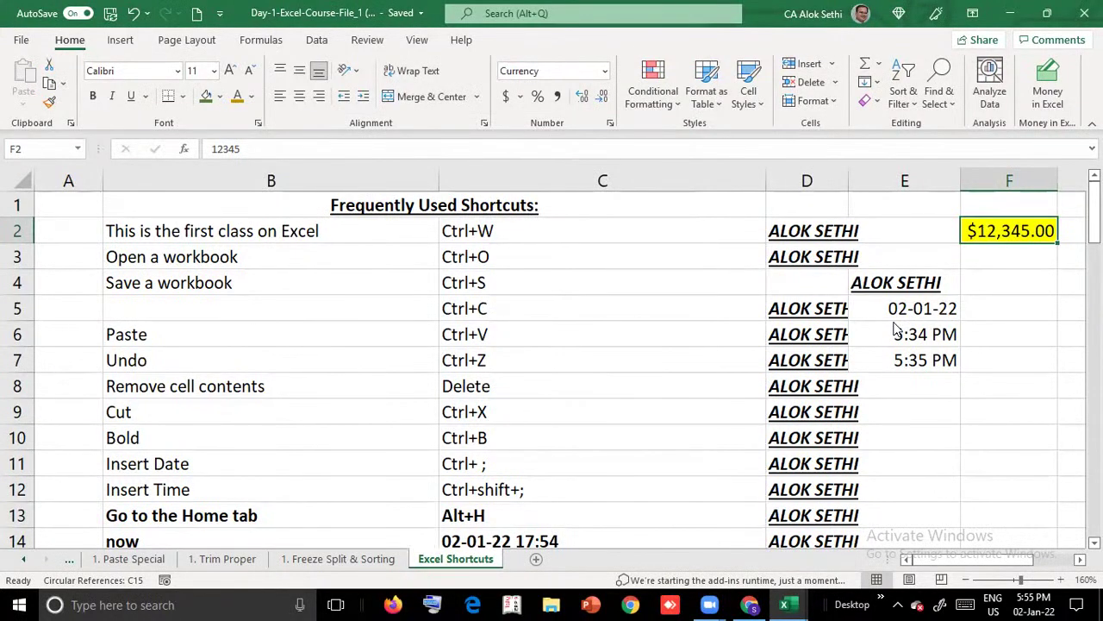
pyautogui.click(456, 603)
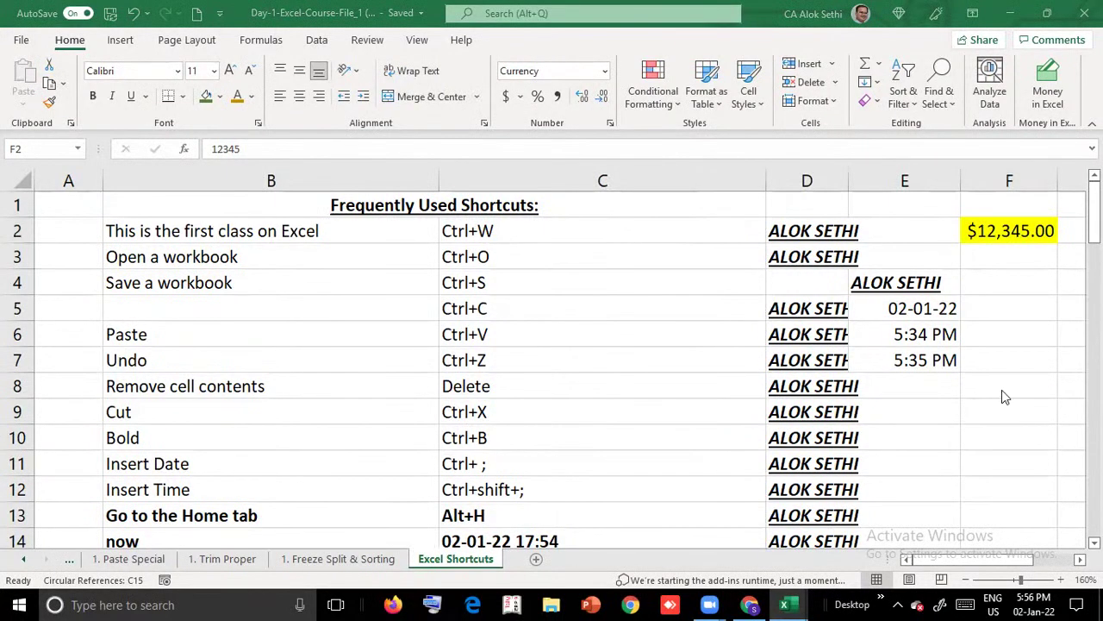
pyautogui.click(989, 228)
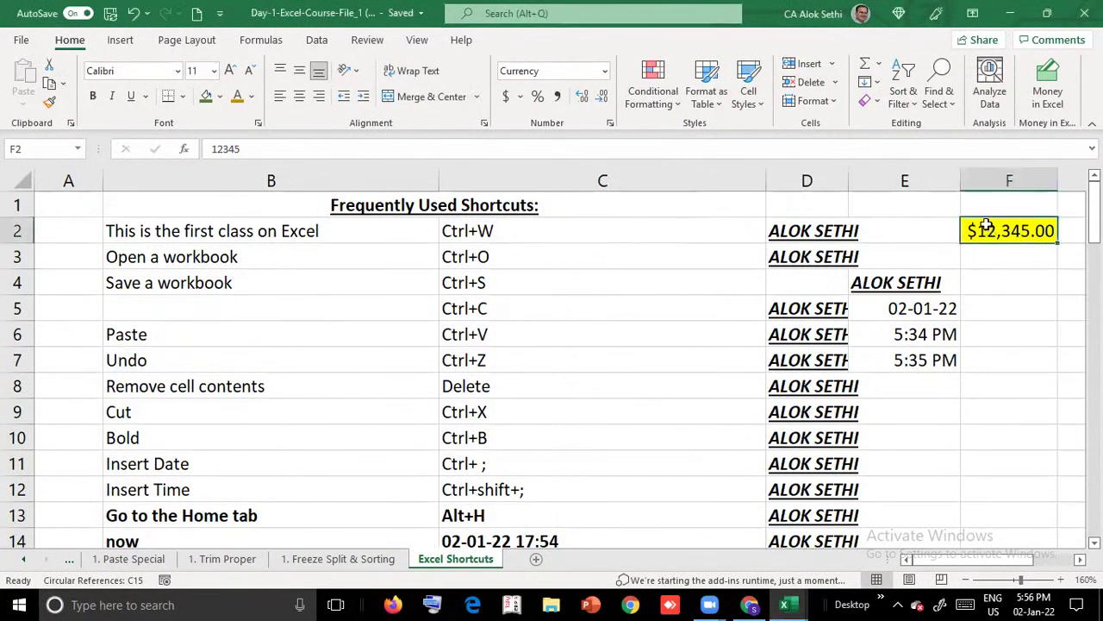
# Open the Format Cells accounting settings for F2 through More Accounting Formats
pyautogui.hotkey('alt', 'h')
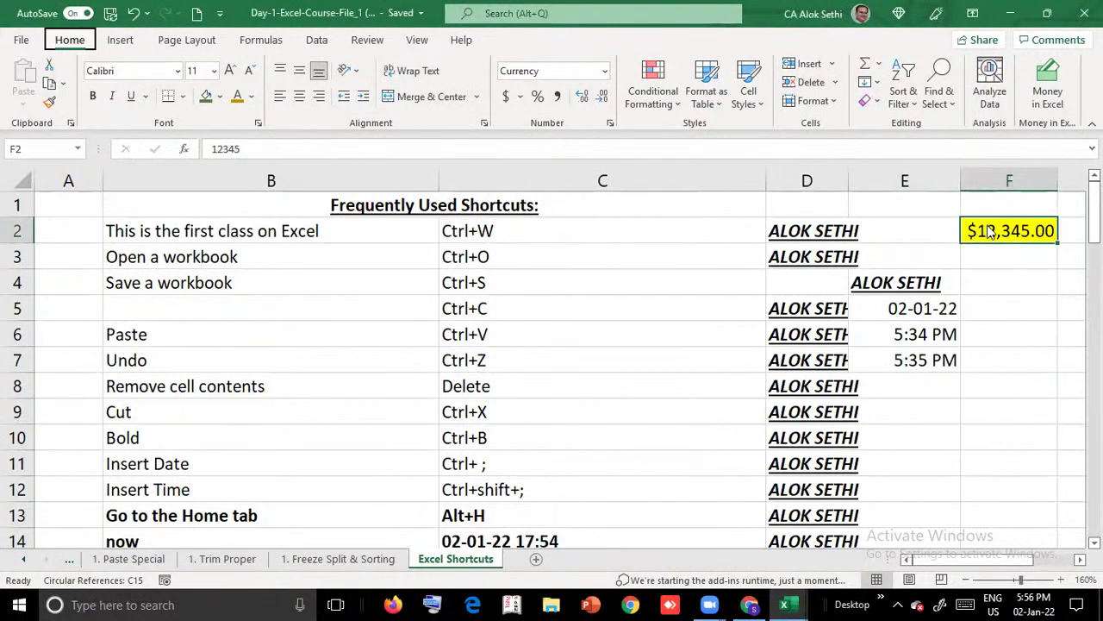
pyautogui.press('h')
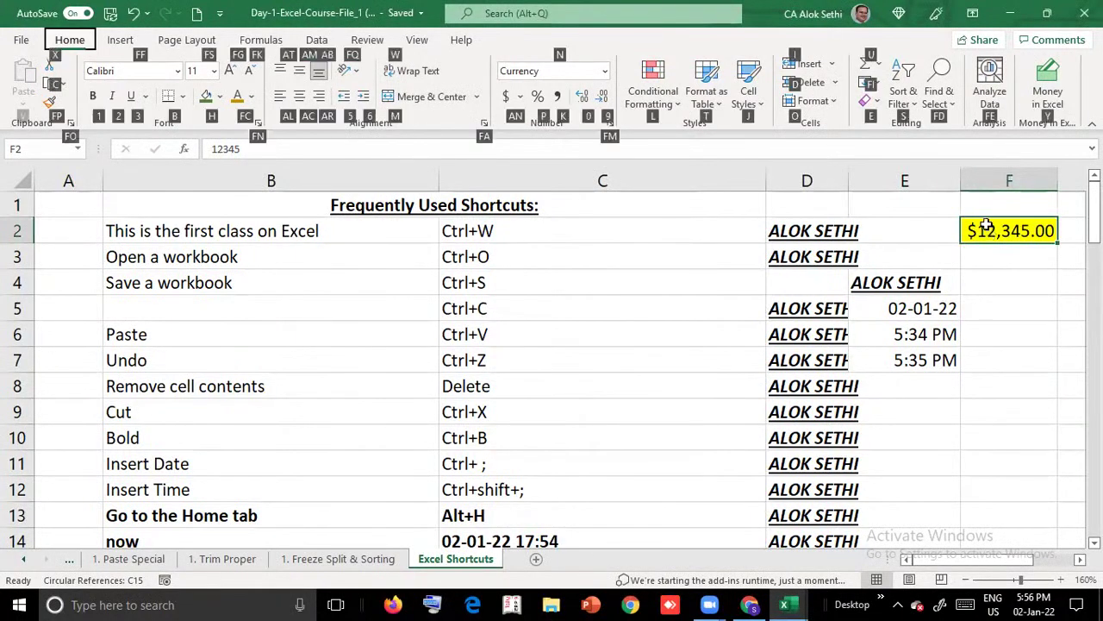
pyautogui.press('a')
pyautogui.press('n')
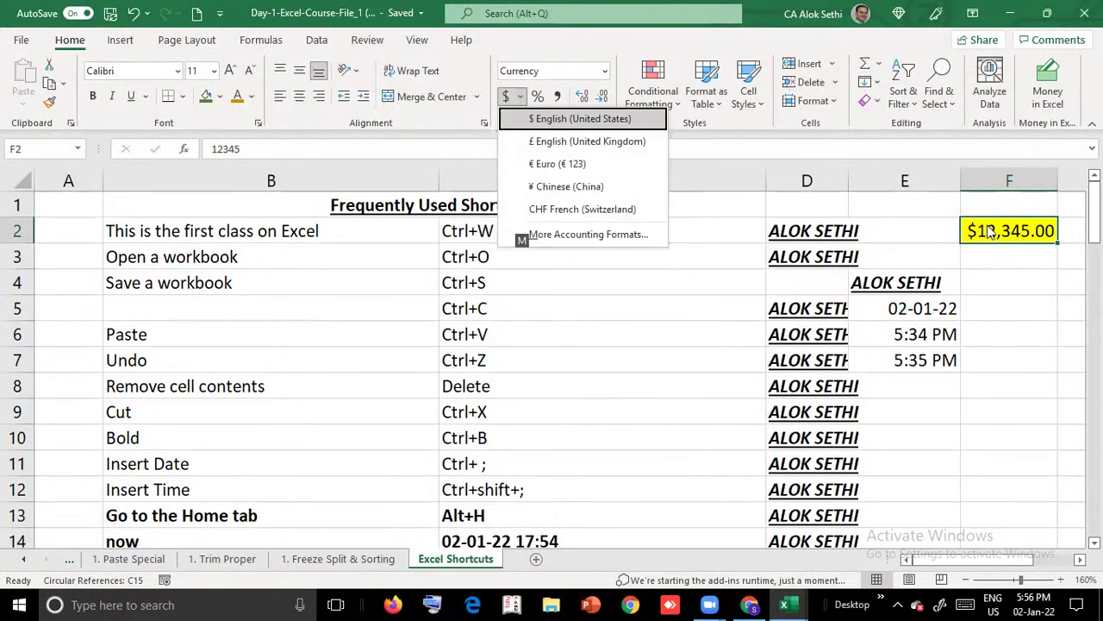
pyautogui.press('Down')
pyautogui.press('Up')
pyautogui.press('Down')
pyautogui.press('Down')
pyautogui.press('Down')
pyautogui.press('Down')
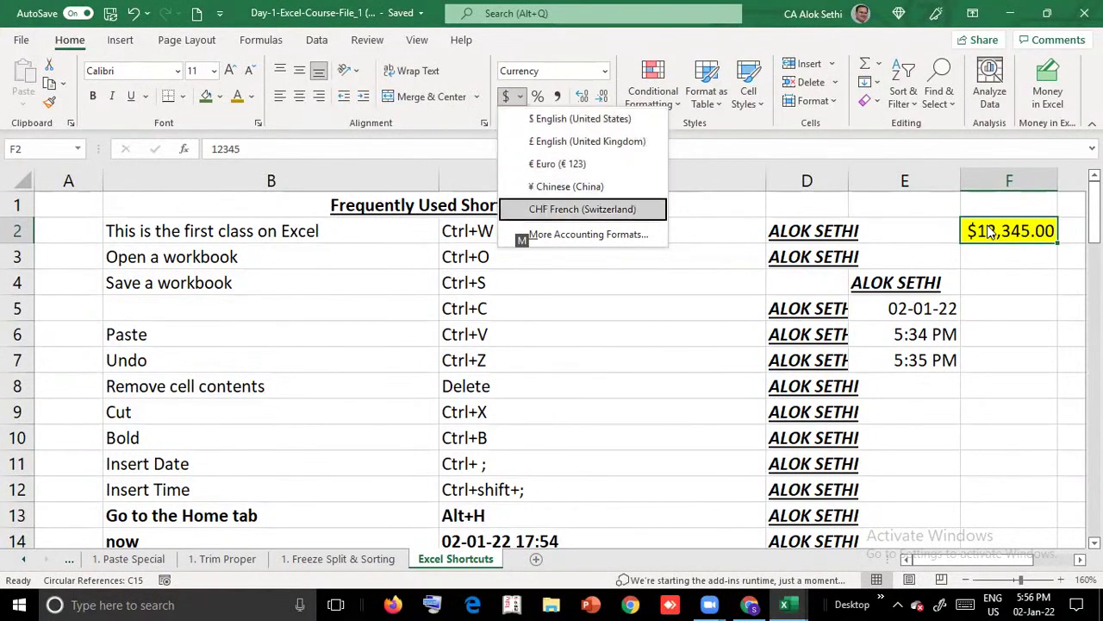
pyautogui.press('Down')
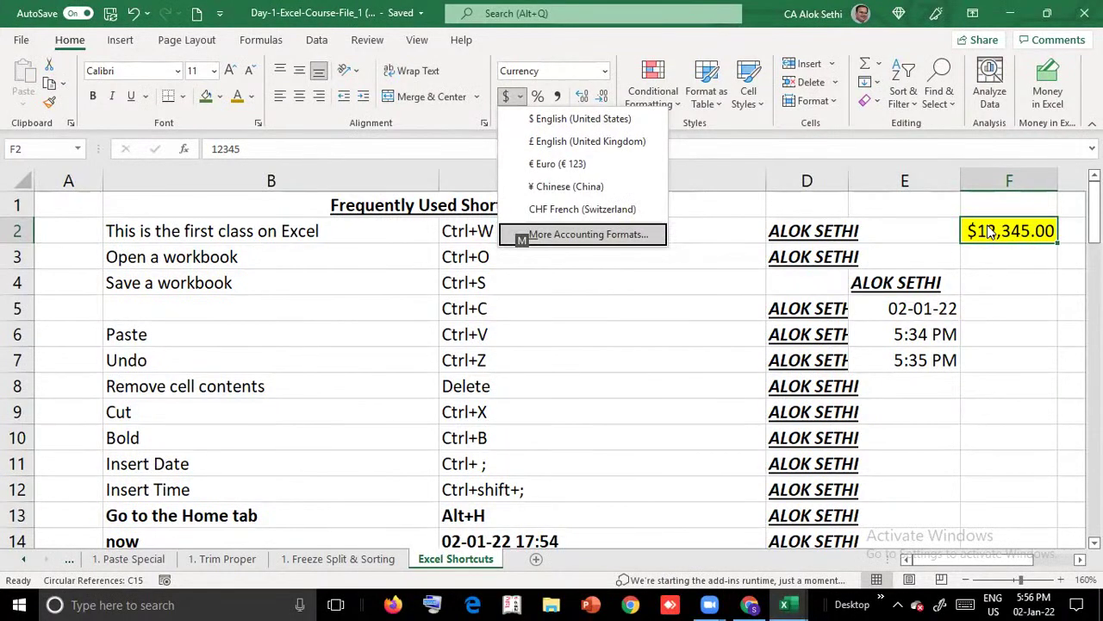
pyautogui.press('Escape')
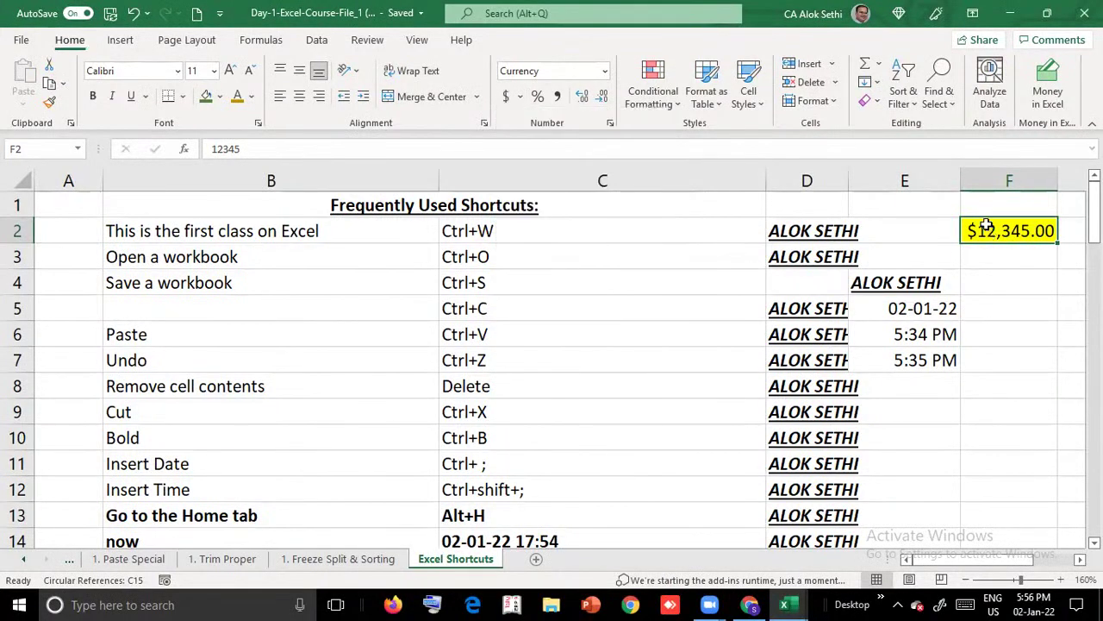
pyautogui.hotkey('ctrl', '1')
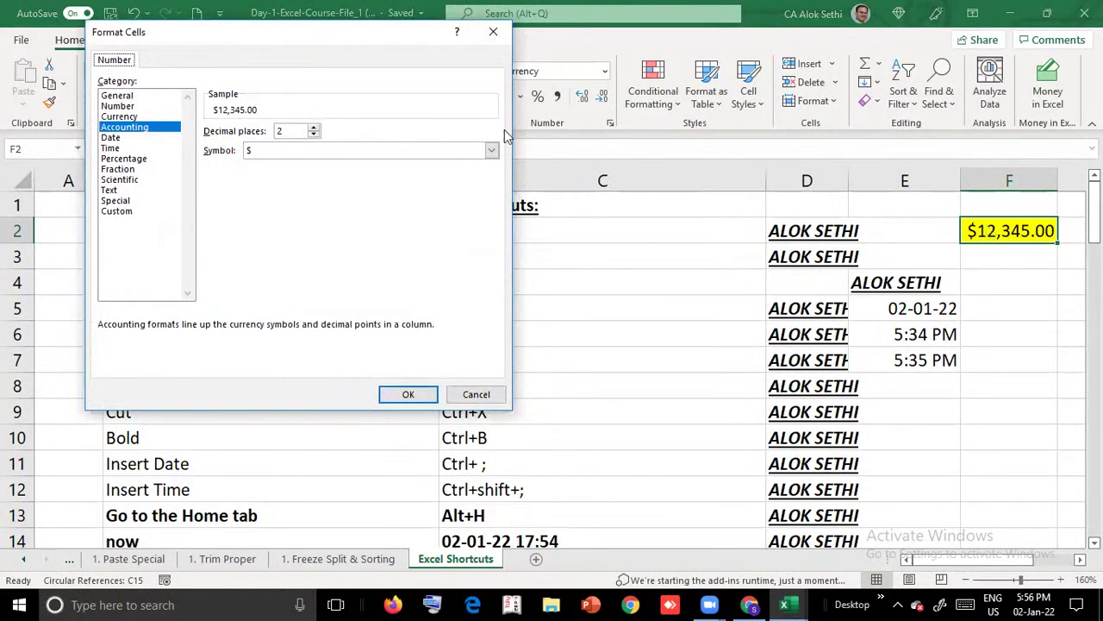
# Pick the ₹ Hindi symbol in the Accounting settings and apply it, so F2 shows ₹12,345.00
pyautogui.click(1, 103)
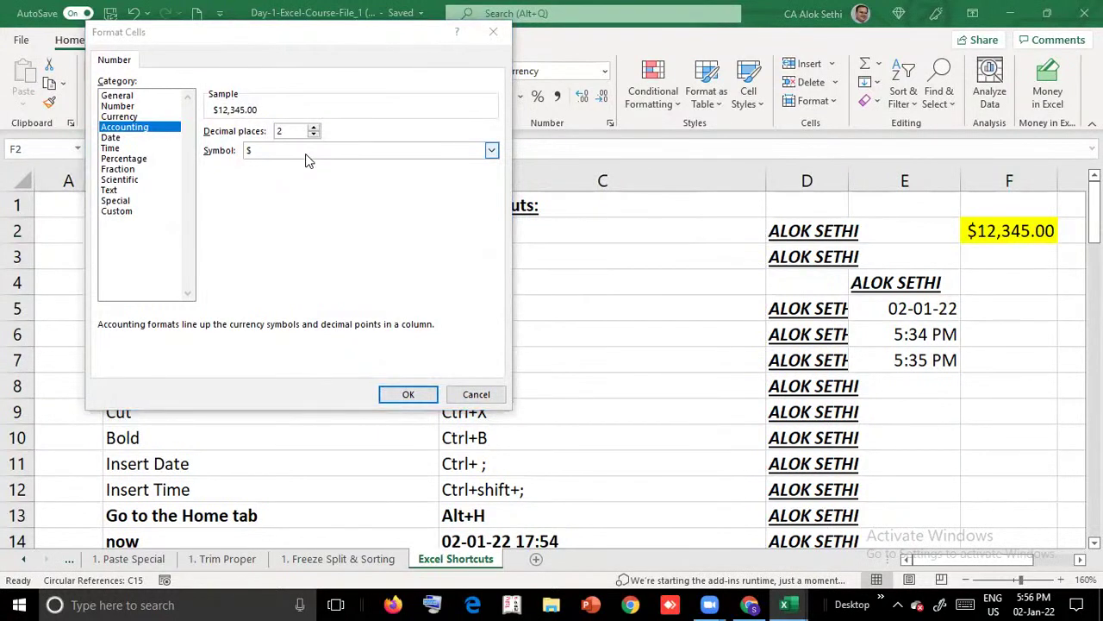
pyautogui.click(304, 154)
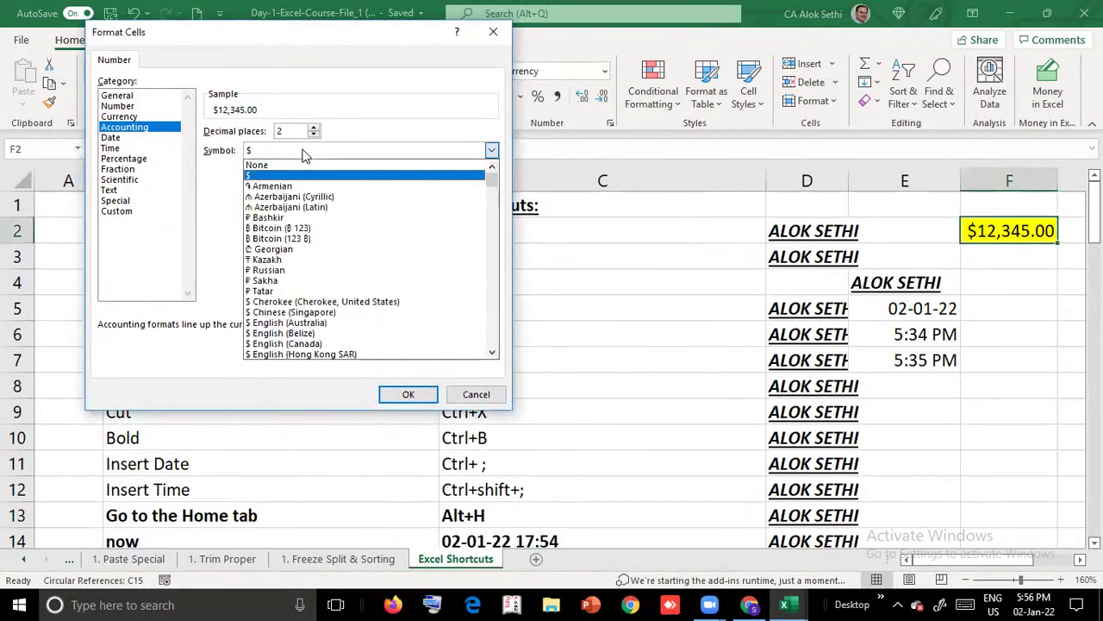
pyautogui.write('ru')
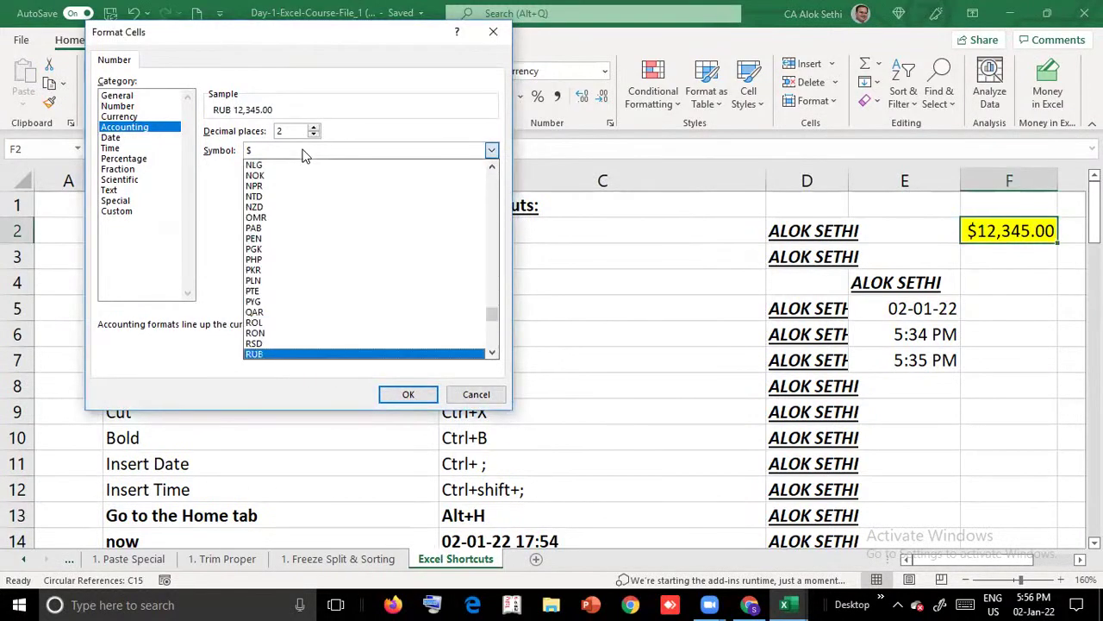
pyautogui.press('Up')
pyautogui.press('Up')
pyautogui.press('Up')
pyautogui.press('Up')
pyautogui.press('Up')
pyautogui.press('Home')
pyautogui.press('Down')
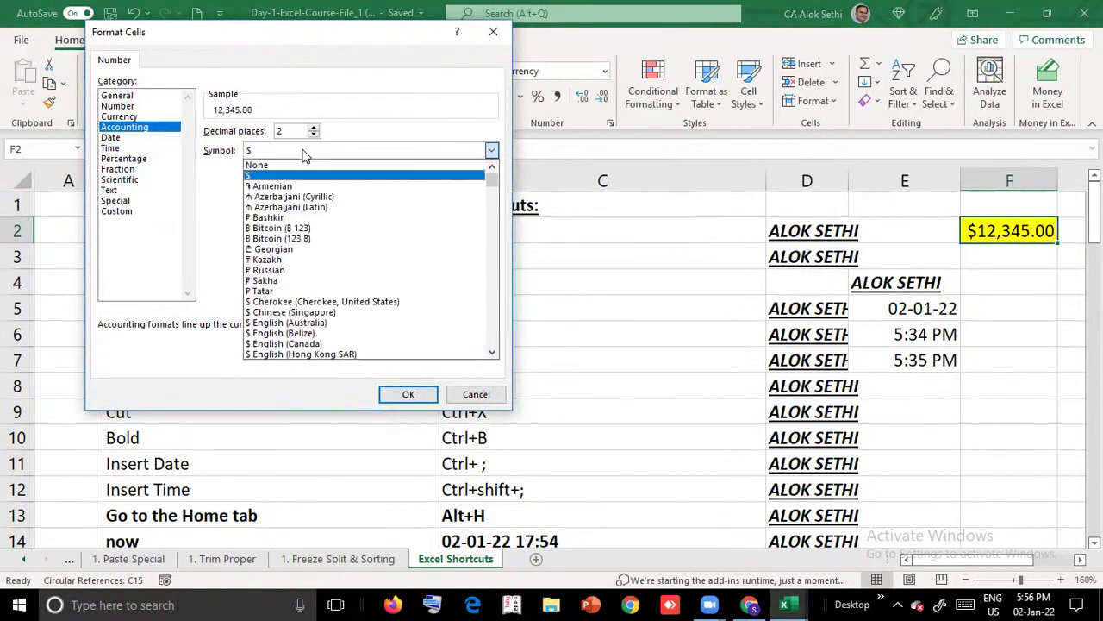
pyautogui.press('Down')
pyautogui.press('Down')
pyautogui.press('Down')
pyautogui.press('Down')
pyautogui.press('Down')
pyautogui.press('Down')
pyautogui.press('Down')
pyautogui.press('Down')
pyautogui.press('Down')
pyautogui.press('Down')
pyautogui.press('Down')
pyautogui.press('Down')
pyautogui.press('Down')
pyautogui.press('Down')
pyautogui.press('Down')
pyautogui.press('Down')
pyautogui.press('Down')
pyautogui.press('Down')
pyautogui.press('Down')
pyautogui.press('Down')
pyautogui.press('Down')
pyautogui.press('Down')
pyautogui.press('Down')
pyautogui.press('Down')
pyautogui.press('Down')
pyautogui.press('Down')
pyautogui.press('Down')
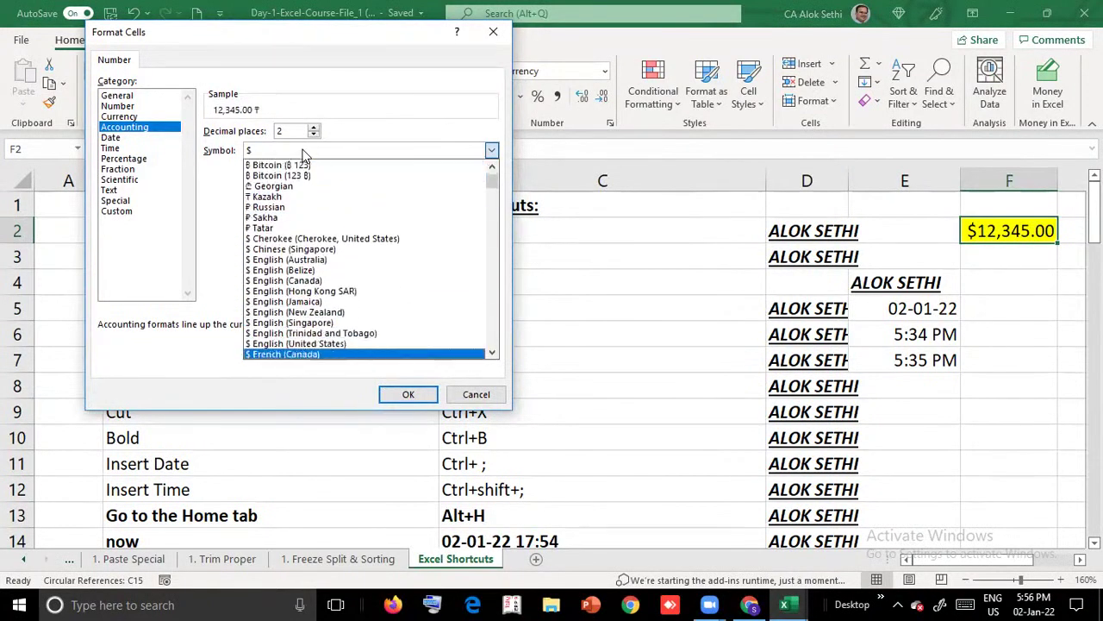
pyautogui.press('Down')
pyautogui.press('Down')
pyautogui.press('Down')
pyautogui.press('Down')
pyautogui.press('Down')
pyautogui.press('Down')
pyautogui.press('Down')
pyautogui.press('Down')
pyautogui.press('Down')
pyautogui.press('Down')
pyautogui.press('Down')
pyautogui.press('Down')
pyautogui.press('Down')
pyautogui.press('Down')
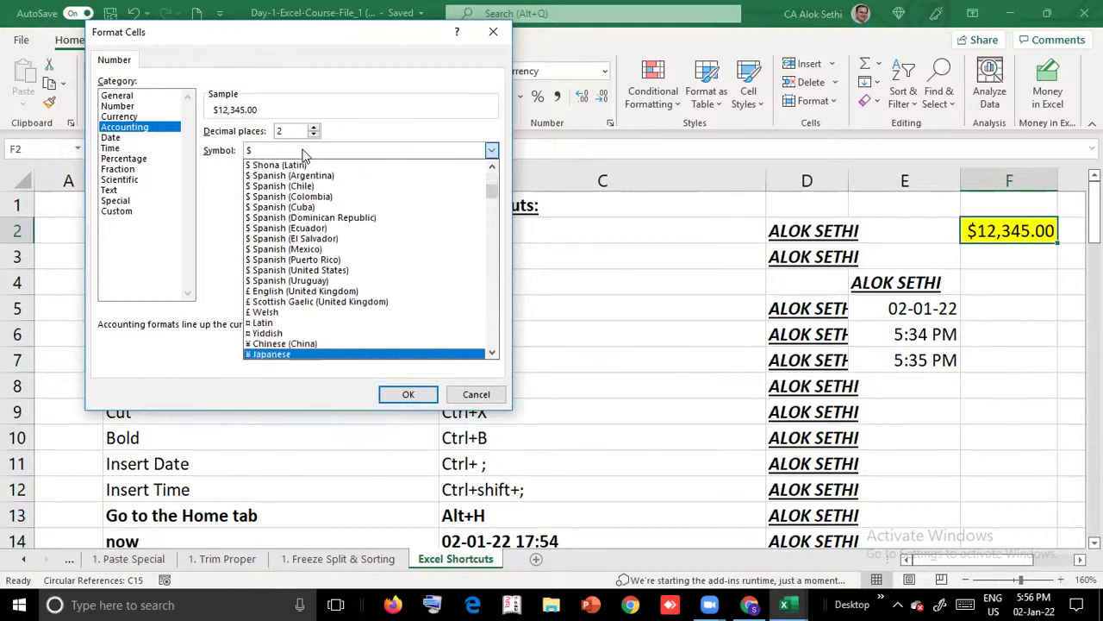
pyautogui.press('Down')
pyautogui.press('Down')
pyautogui.press('Down')
pyautogui.press('Down')
pyautogui.press('Down')
pyautogui.press('Down')
pyautogui.press('Down')
pyautogui.press('Down')
pyautogui.press('Down')
pyautogui.press('Down')
pyautogui.press('Down')
pyautogui.press('Down')
pyautogui.press('Down')
pyautogui.press('Down')
pyautogui.press('Down')
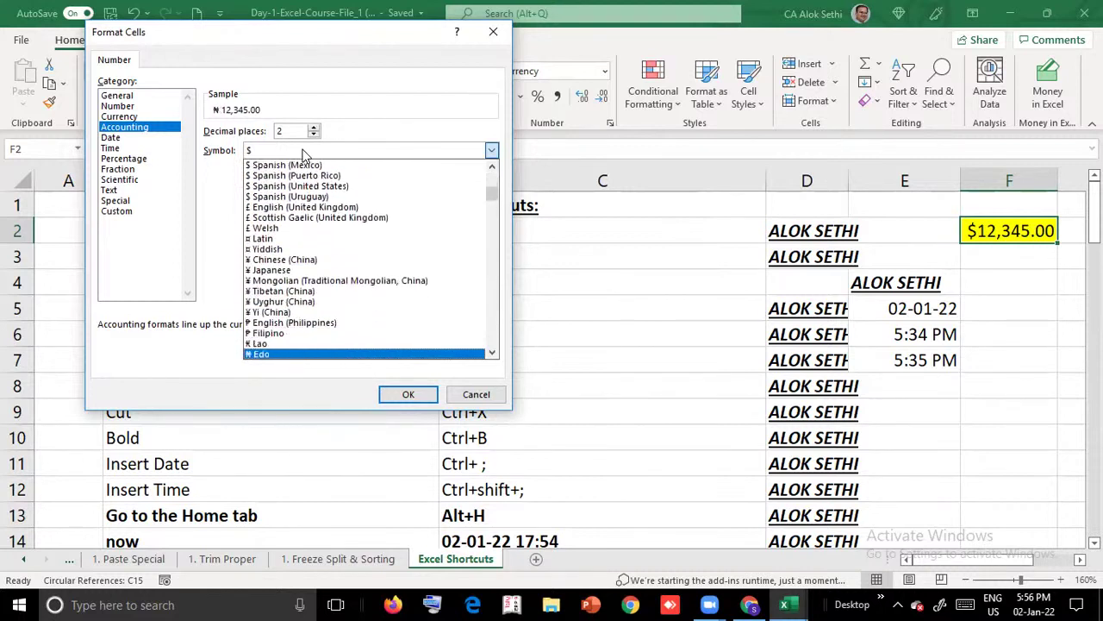
pyautogui.press('Down')
pyautogui.press('Down')
pyautogui.press('Down')
pyautogui.press('Down')
pyautogui.press('Down')
pyautogui.press('Down')
pyautogui.press('Down')
pyautogui.press('Down')
pyautogui.press('Down')
pyautogui.press('Down')
pyautogui.press('Down')
pyautogui.press('Down')
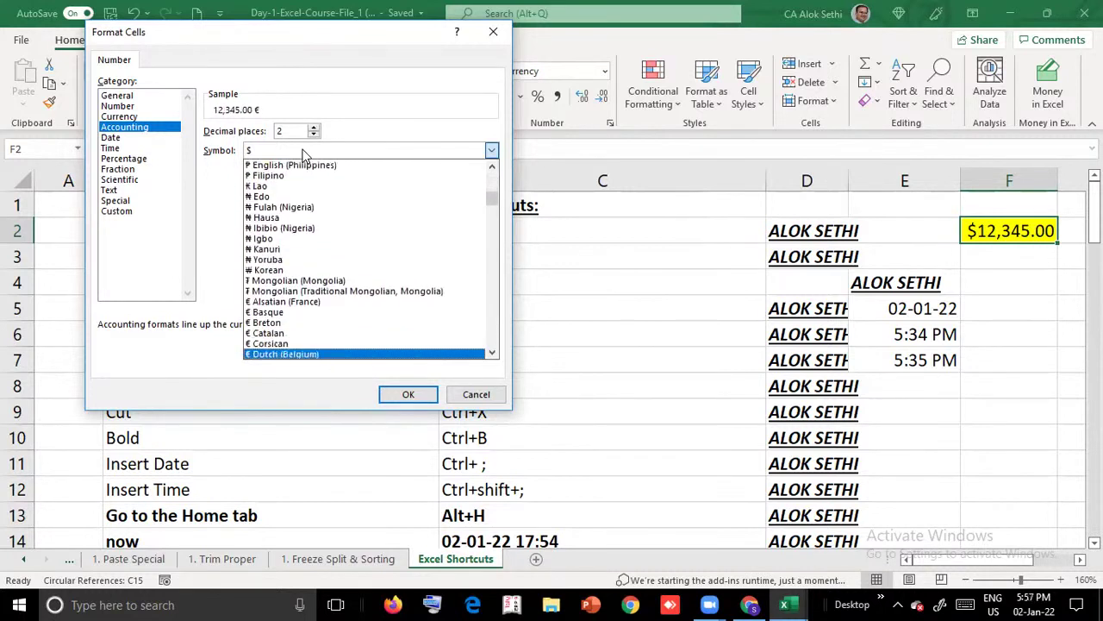
pyautogui.press('Down')
pyautogui.press('Down')
pyautogui.press('Down')
pyautogui.press('Down')
pyautogui.press('Down')
pyautogui.press('Down')
pyautogui.press('Down')
pyautogui.press('Down')
pyautogui.press('Down')
pyautogui.press('Down')
pyautogui.press('Down')
pyautogui.press('Down')
pyautogui.press('Down')
pyautogui.press('Down')
pyautogui.press('Down')
pyautogui.press('Down')
pyautogui.press('Down')
pyautogui.press('Down')
pyautogui.press('Down')
pyautogui.press('Down')
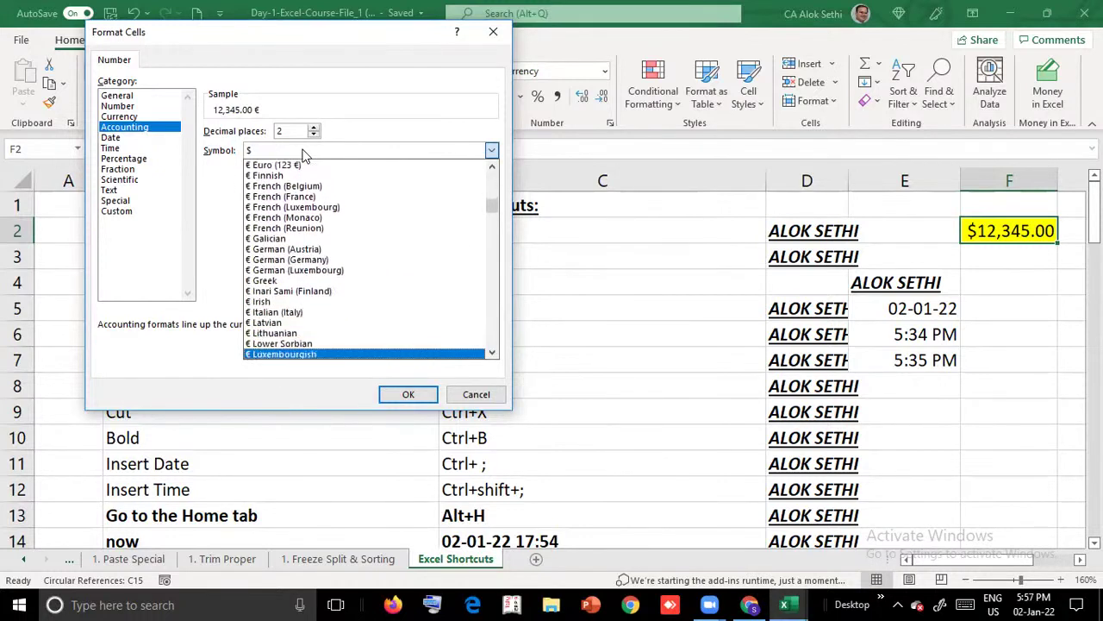
pyautogui.press('Down')
pyautogui.press('Down')
pyautogui.press('Down')
pyautogui.press('Down')
pyautogui.press('Down')
pyautogui.press('Down')
pyautogui.press('Down')
pyautogui.press('Down')
pyautogui.press('Down')
pyautogui.press('Down')
pyautogui.press('Down')
pyautogui.press('Down')
pyautogui.press('Down')
pyautogui.press('Down')
pyautogui.press('Down')
pyautogui.press('Down')
pyautogui.press('Down')
pyautogui.press('Down')
pyautogui.press('Down')
pyautogui.press('Down')
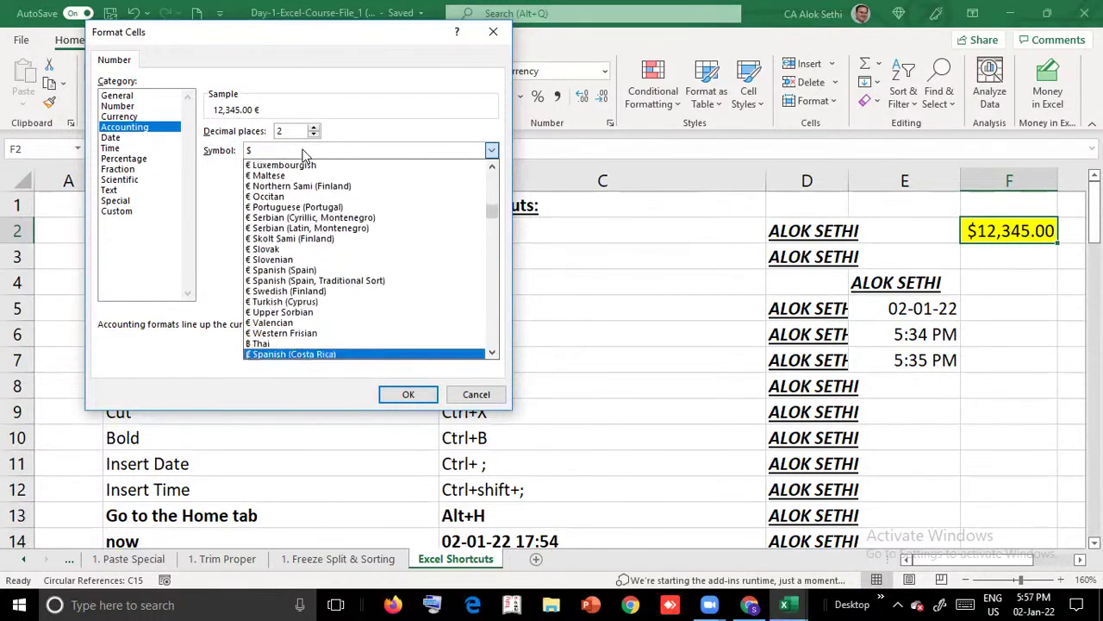
pyautogui.press('Up')
pyautogui.press('Up')
pyautogui.press('Up')
pyautogui.press('Up')
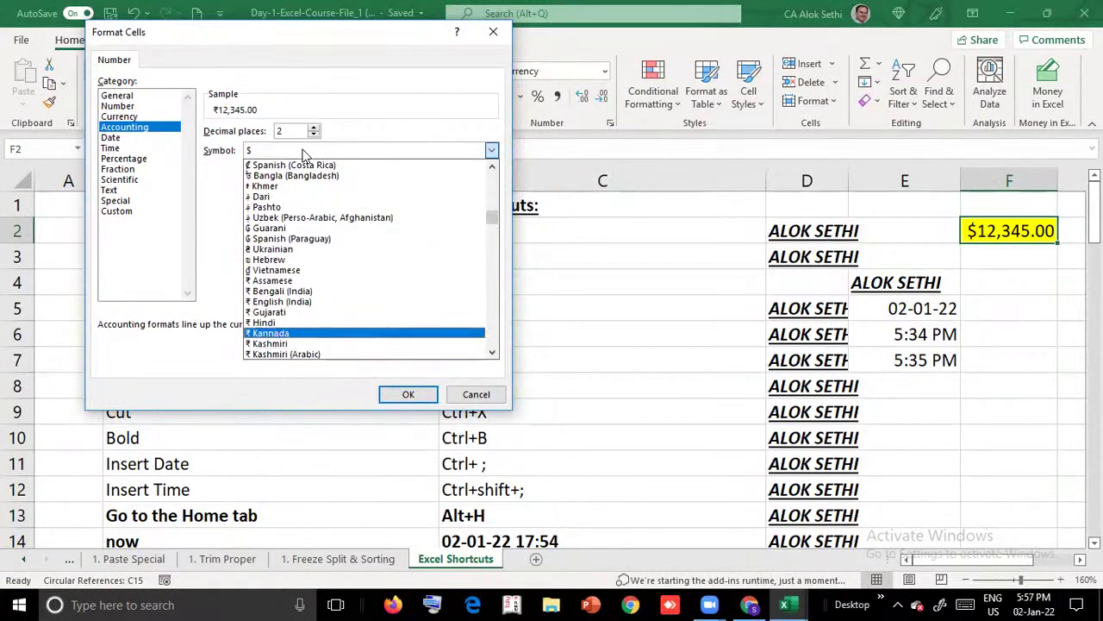
pyautogui.press('Down')
pyautogui.press('Return')
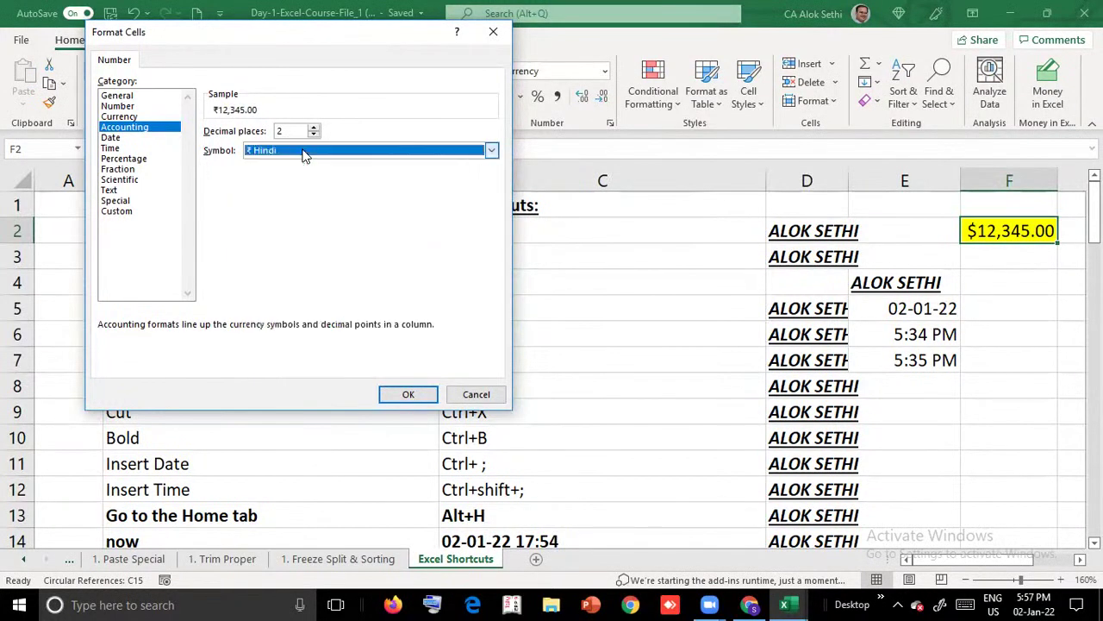
pyautogui.press('Return')
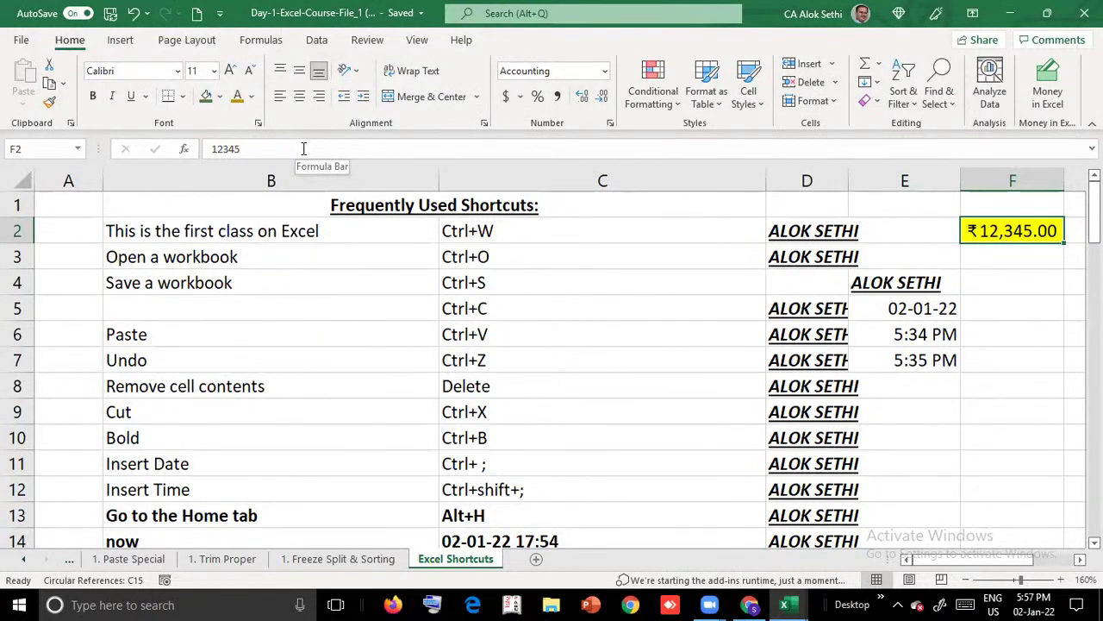
# Insert a cell at F2 with Shift cells down, moving ₹12,345.00 to F3
pyautogui.press('alt')
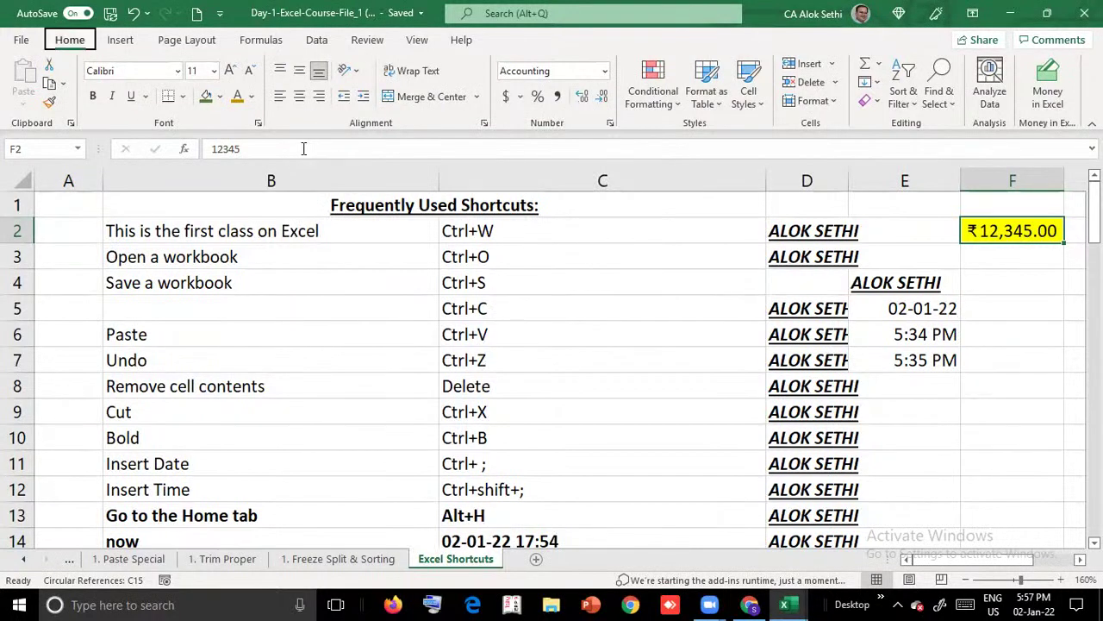
pyautogui.press('h')
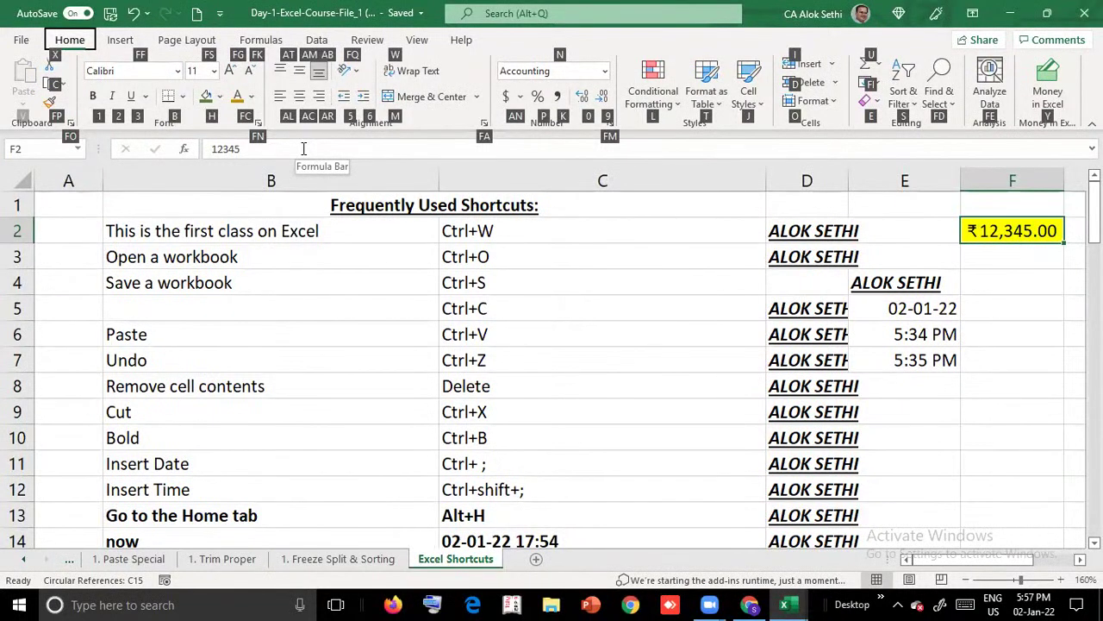
pyautogui.press('i')
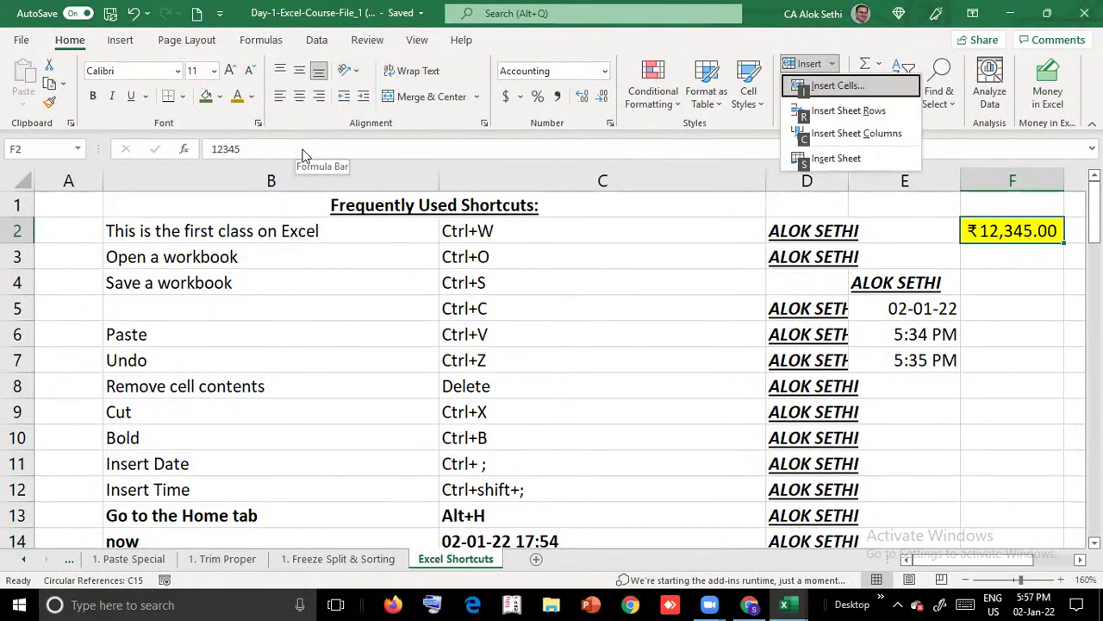
pyautogui.press('i')
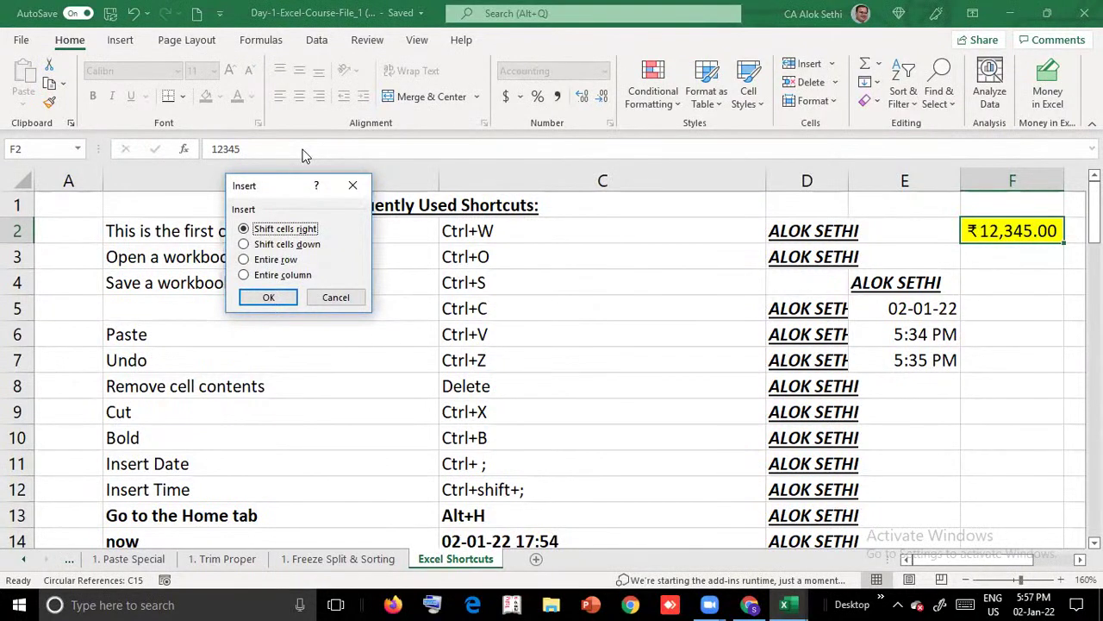
pyautogui.press('Down')
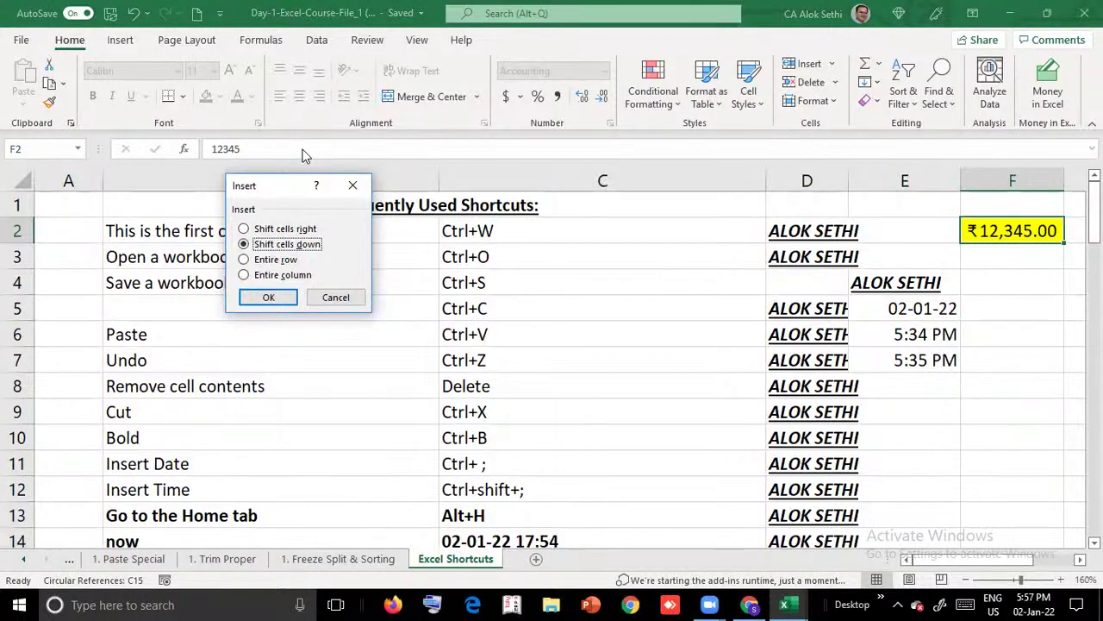
pyautogui.press('Down')
pyautogui.press('Down')
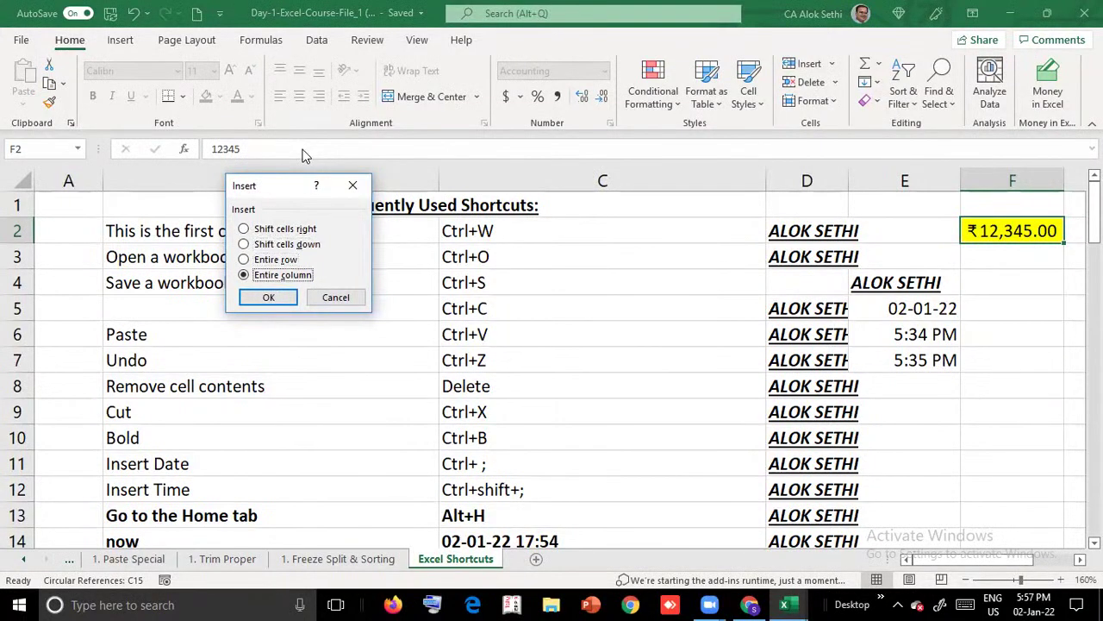
pyautogui.press('Up')
pyautogui.press('Up')
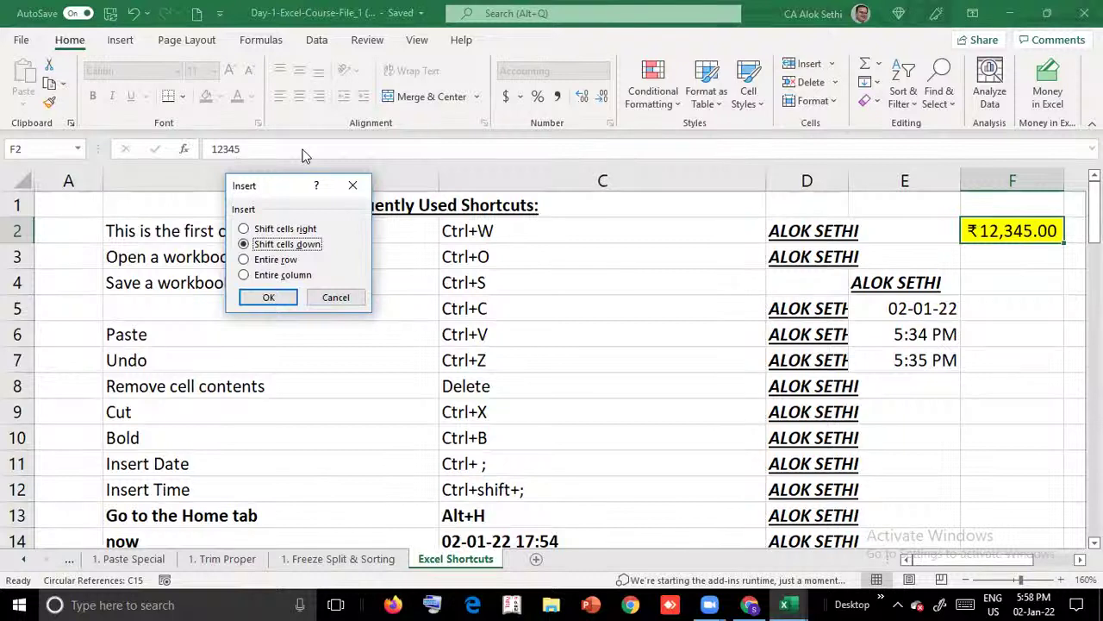
pyautogui.press('Return')
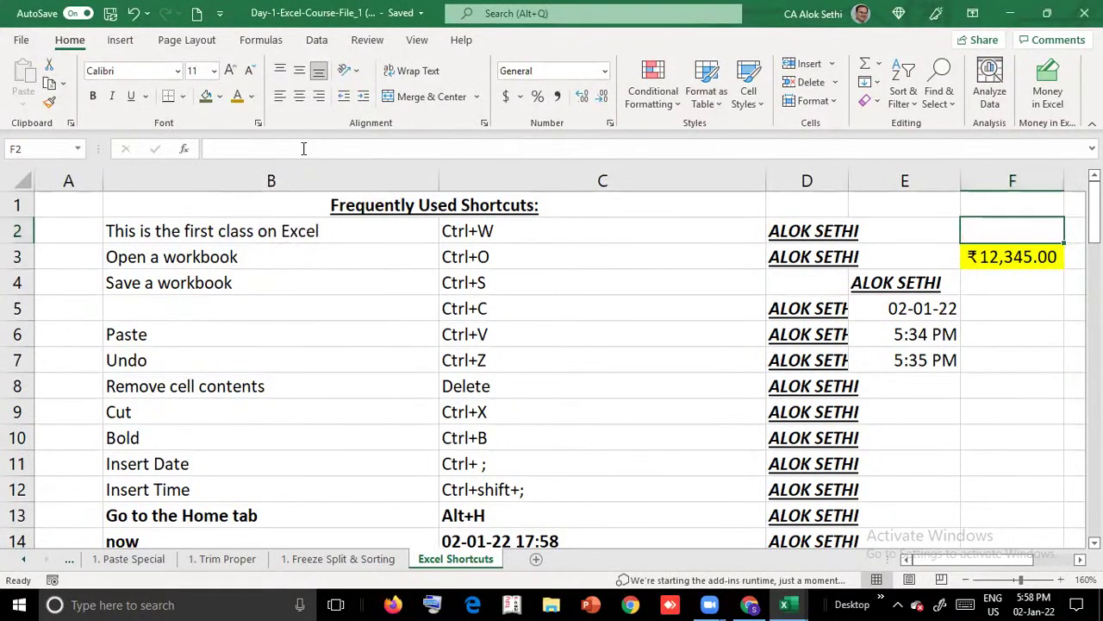
# Undo the downward insert and insert a cell at F2 that shifts the value right into G2
pyautogui.hotkey('ctrl', 'z')
pyautogui.hotkey('alt', 'h')
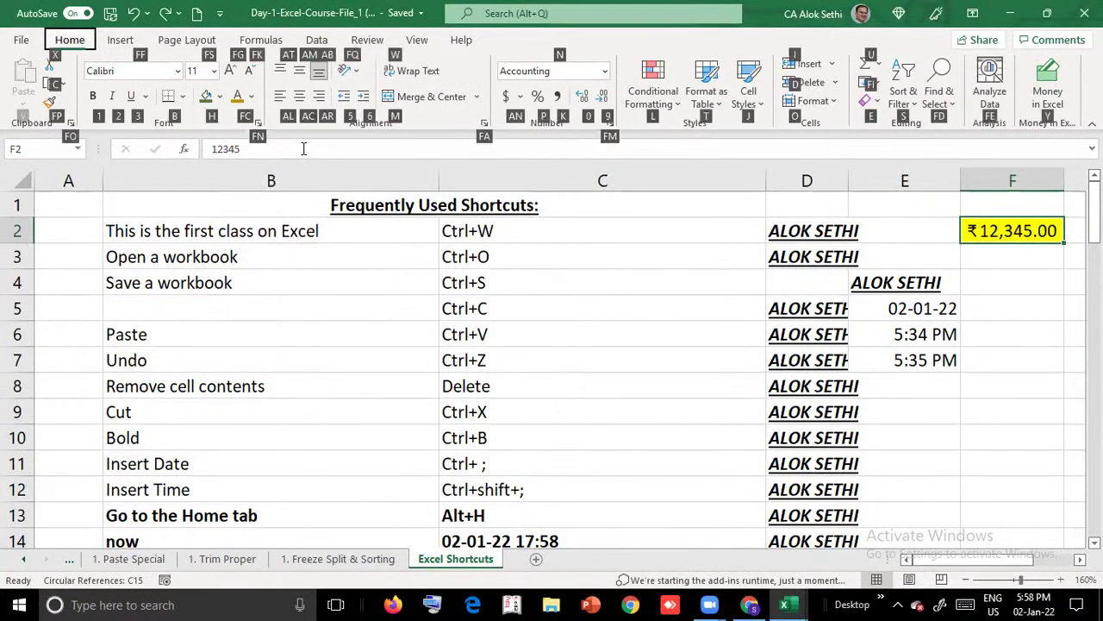
pyautogui.press('i')
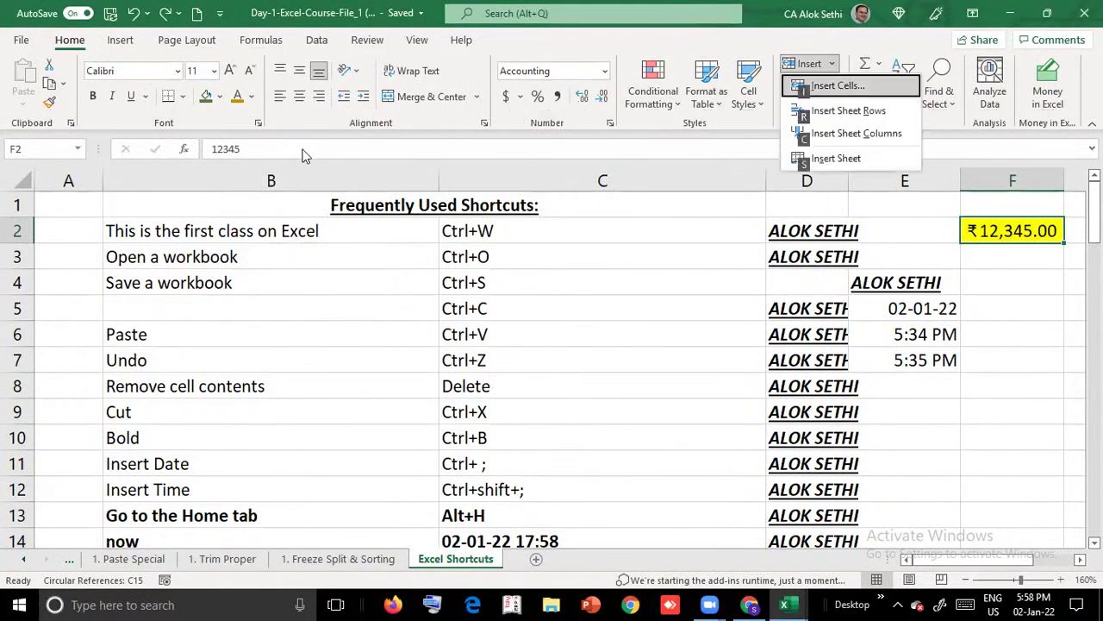
pyautogui.press('i')
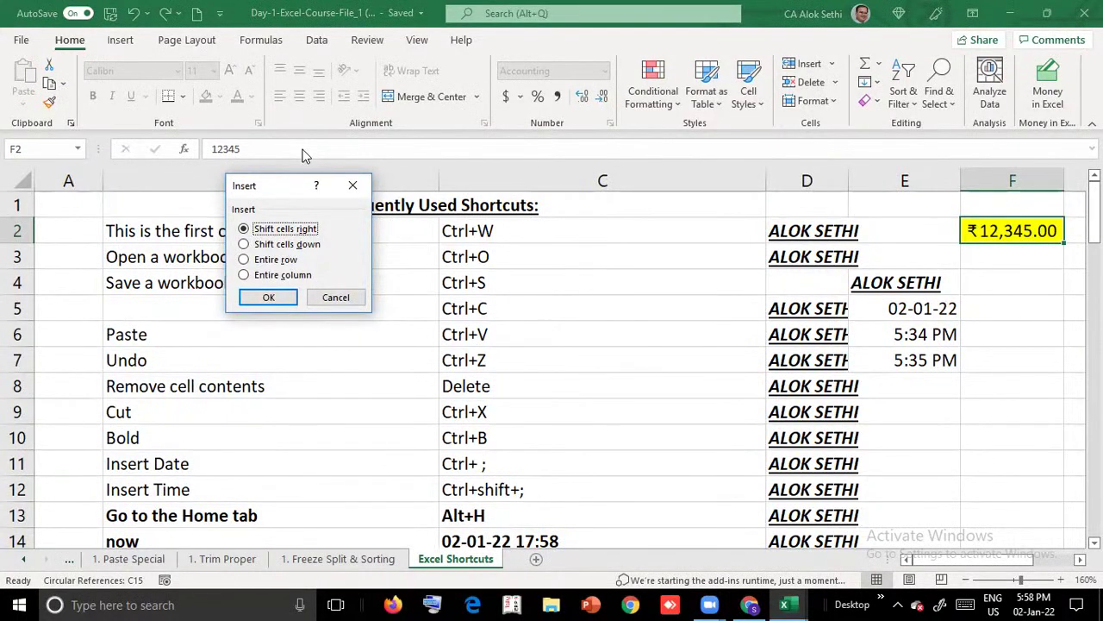
pyautogui.press('Return')
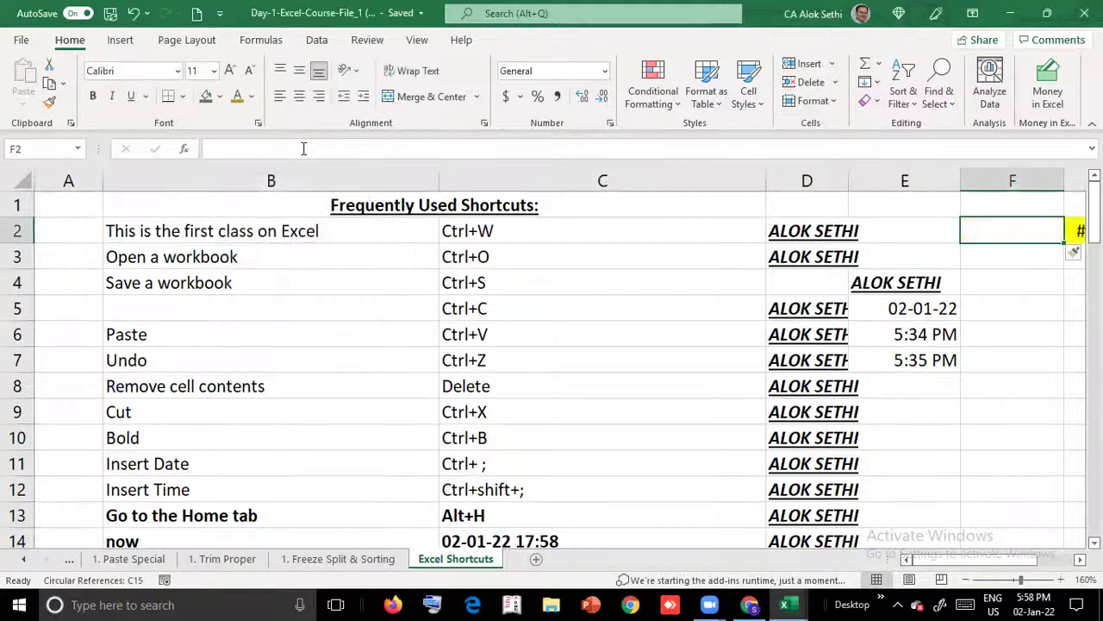
pyautogui.press('Right')
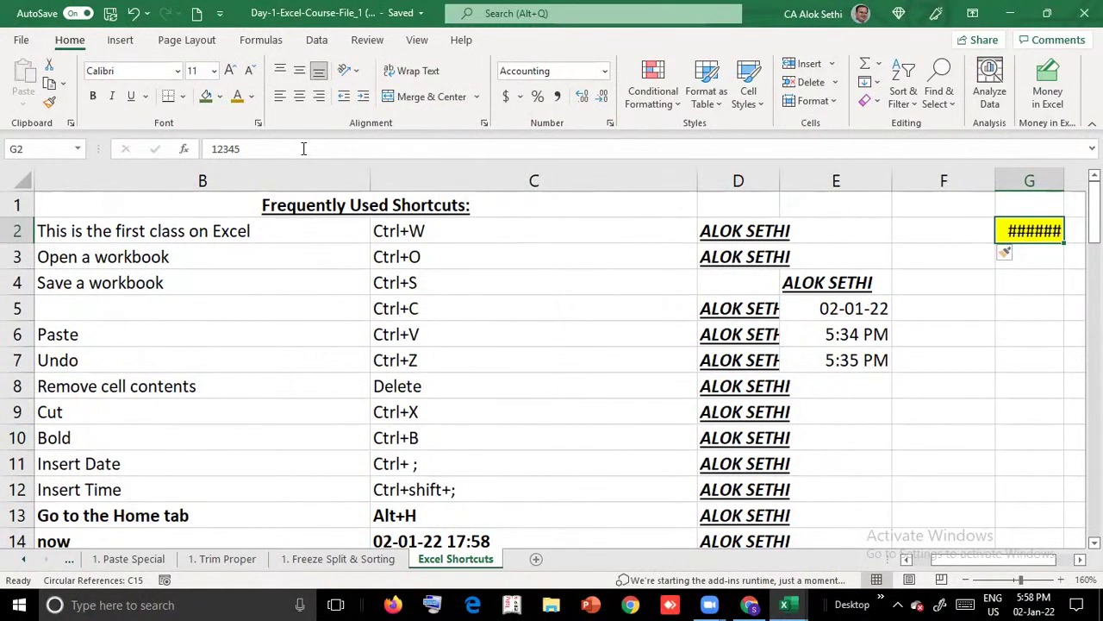
pyautogui.press('alt')
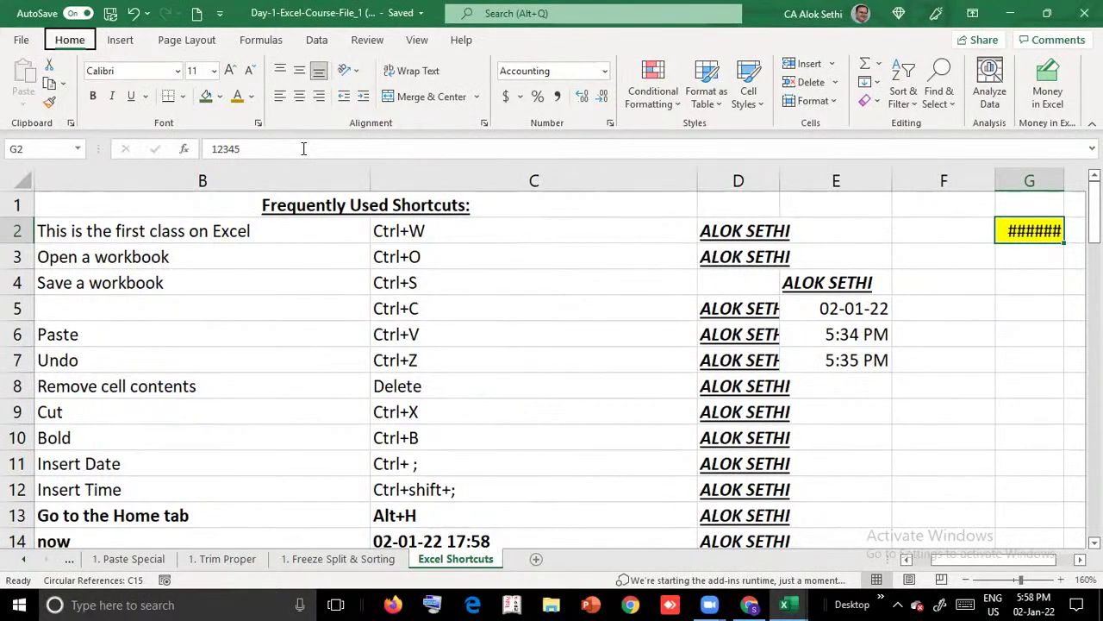
# Bring up the Home Format cell-size options to autofit column G
pyautogui.press('h')
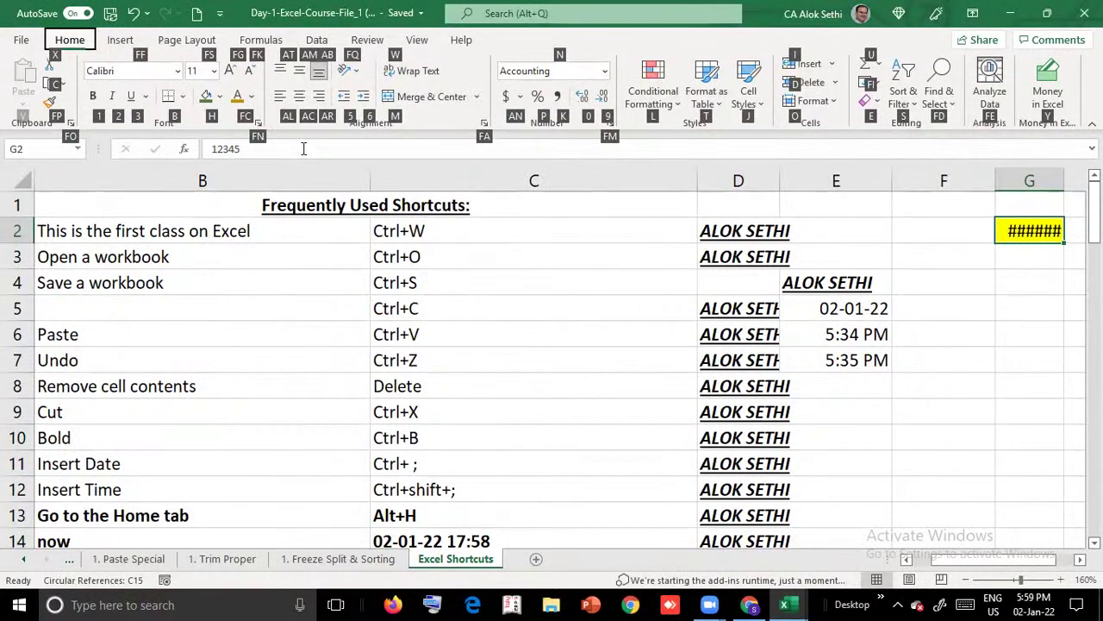
pyautogui.press('o')
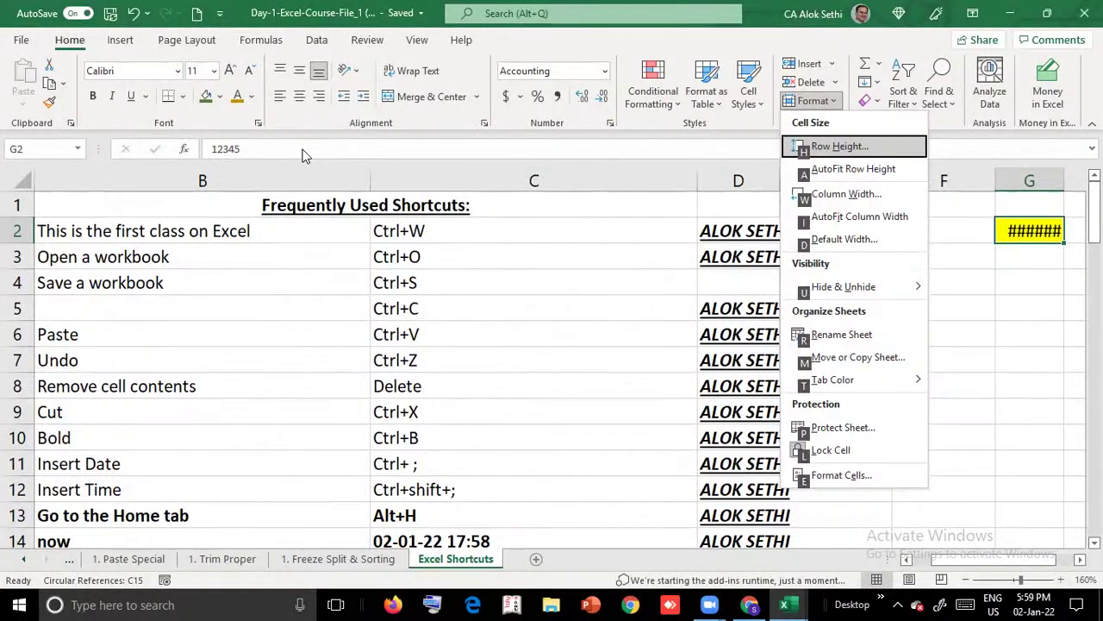
# AutoFit column G so G2 shows ₹12,345.00 instead of ######
pyautogui.press('i')
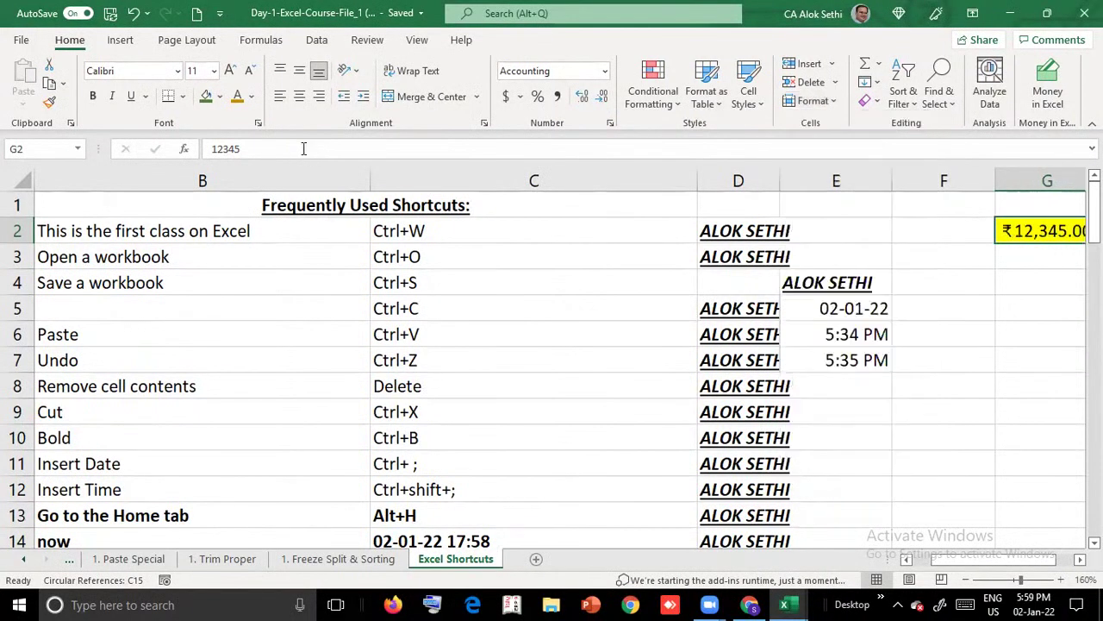
pyautogui.press('Right')
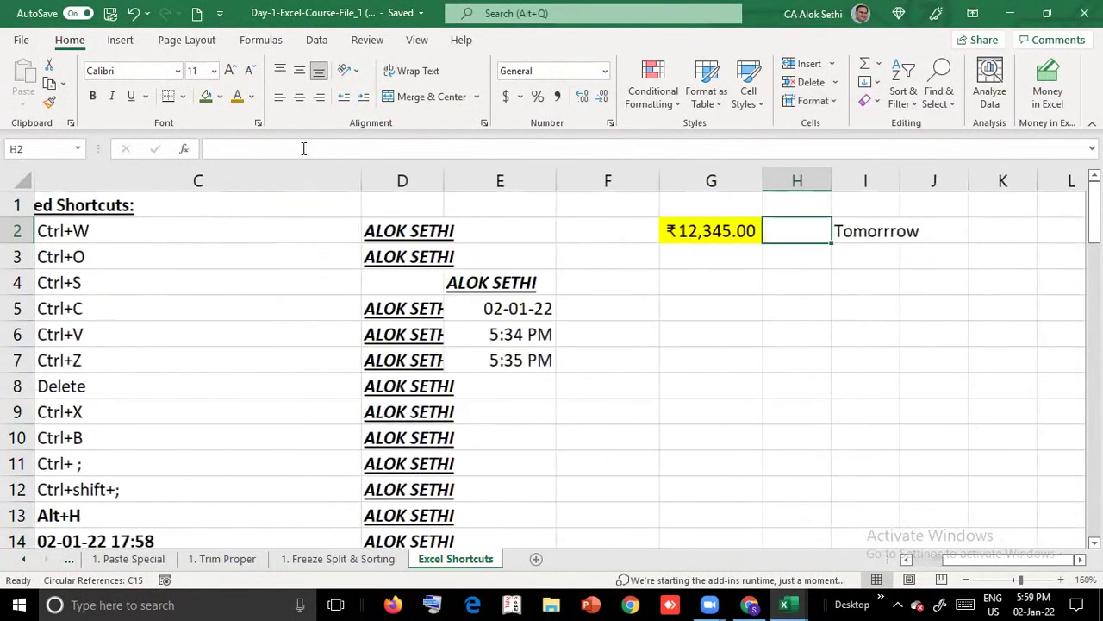
pyautogui.press('Left')
pyautogui.press('Right')
pyautogui.press('Left')
pyautogui.press('Left')
pyautogui.press('Right')
pyautogui.press('Right')
pyautogui.press('Left')
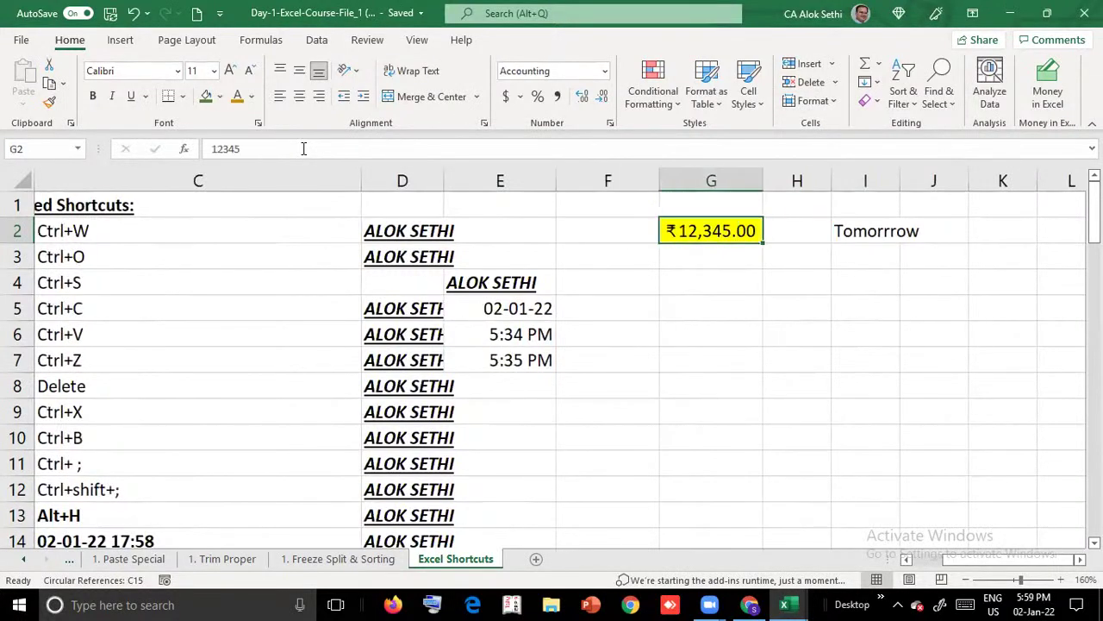
# Insert a blank row 2 above the data
pyautogui.press('alt')
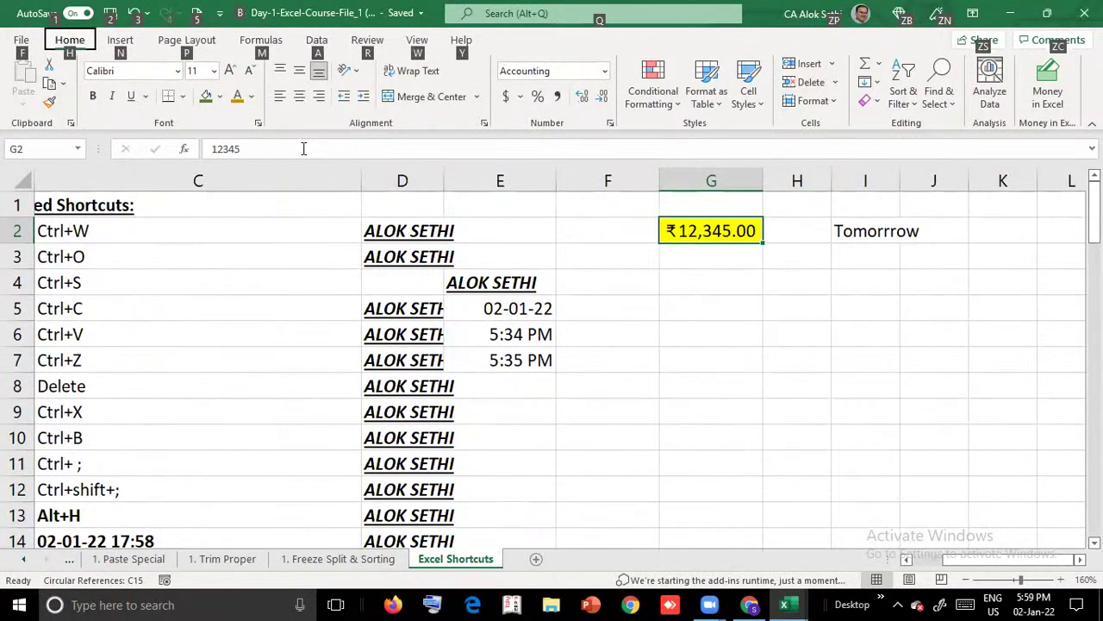
pyautogui.press('Escape')
pyautogui.hotkey('alt', 'h')
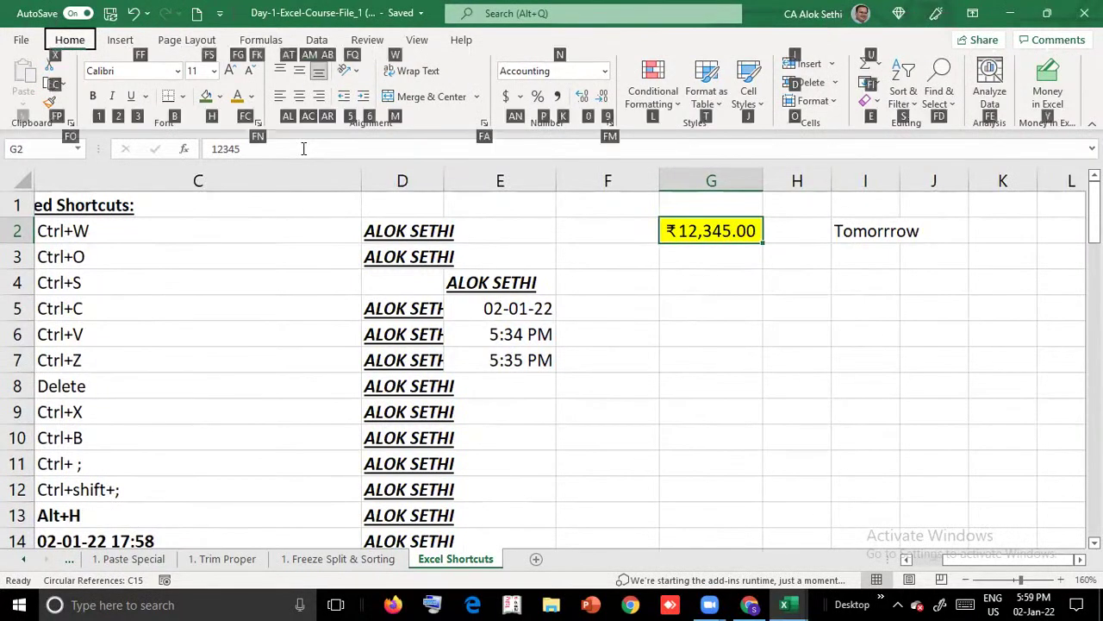
pyautogui.press('i')
pyautogui.press('Down')
pyautogui.press('Down')
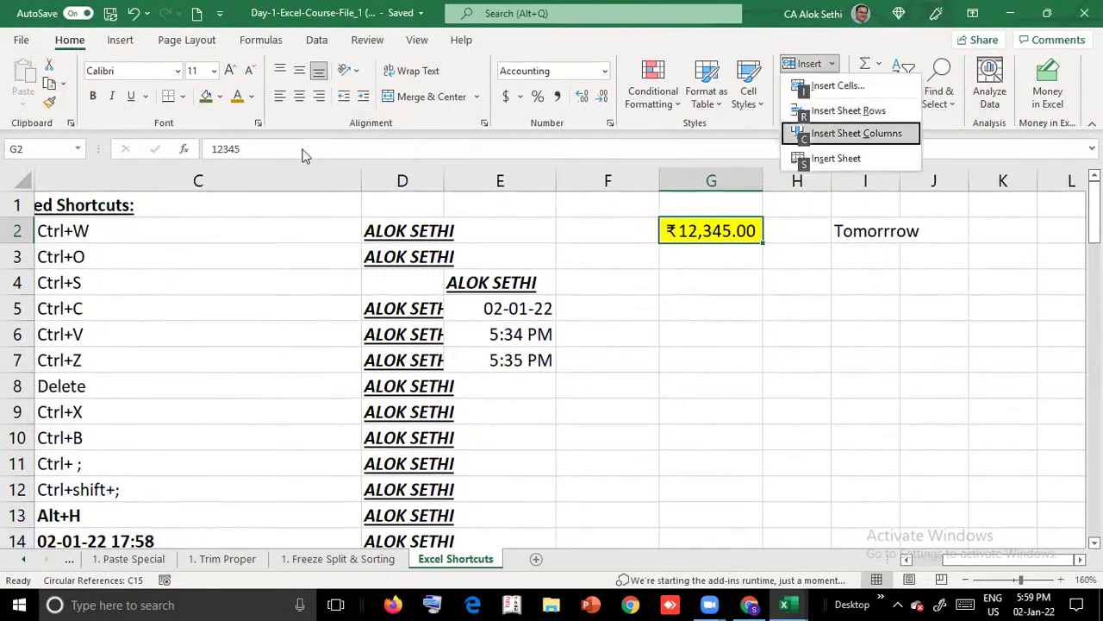
pyautogui.press('Up')
pyautogui.press('Return')
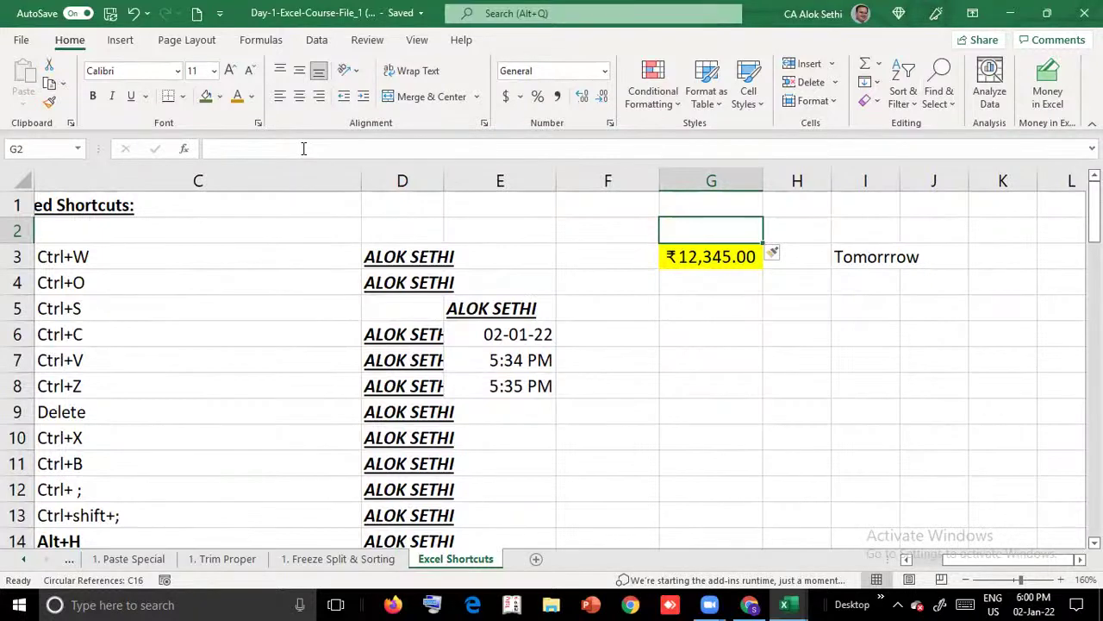
# Insert a new column G with Alt, I, C and type the note Ctrl + '+' in G2
pyautogui.press('alt')
pyautogui.press('i')
pyautogui.press('c')
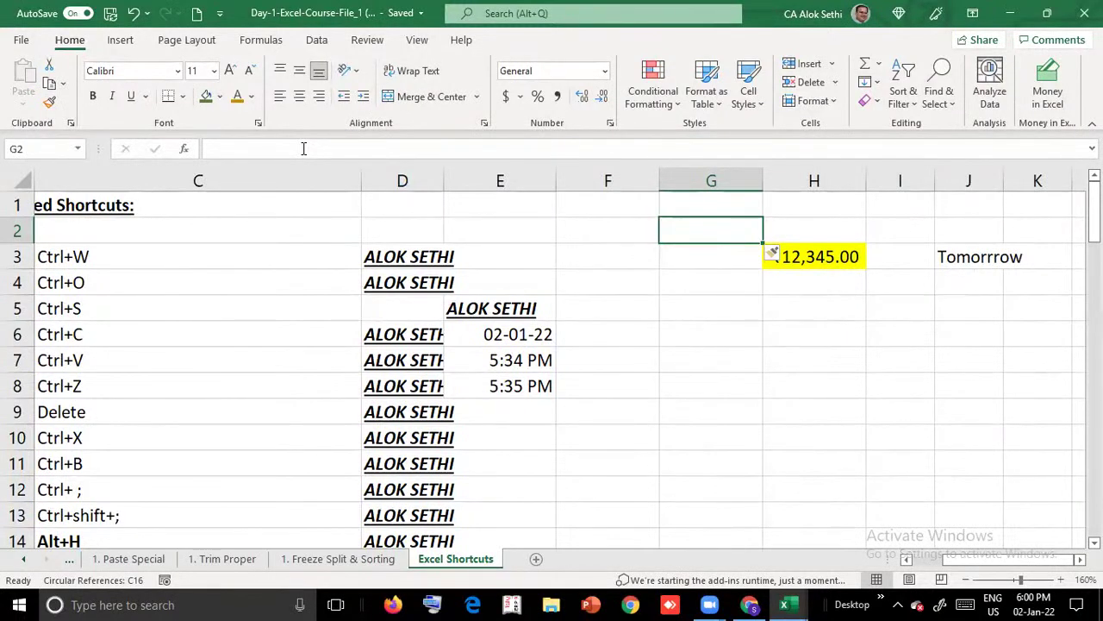
pyautogui.write("Ctrl + '+'")
# Commit the Ctrl + '+' note and insert an entire row at row 2
pyautogui.press('Return')
pyautogui.press('Up')
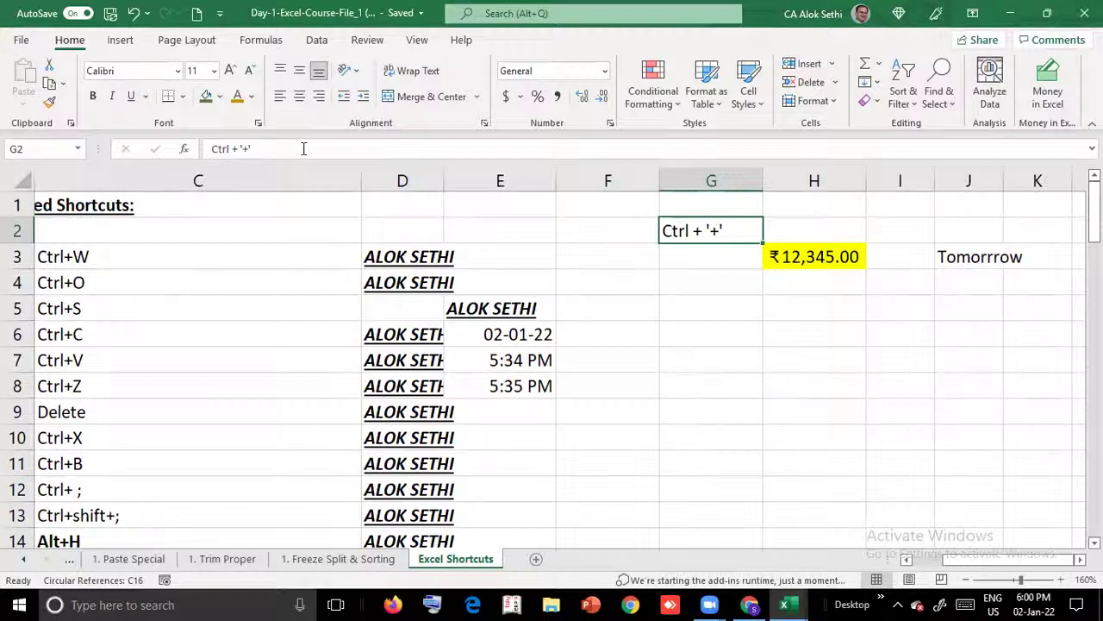
pyautogui.hotkey('ctrl', '+')
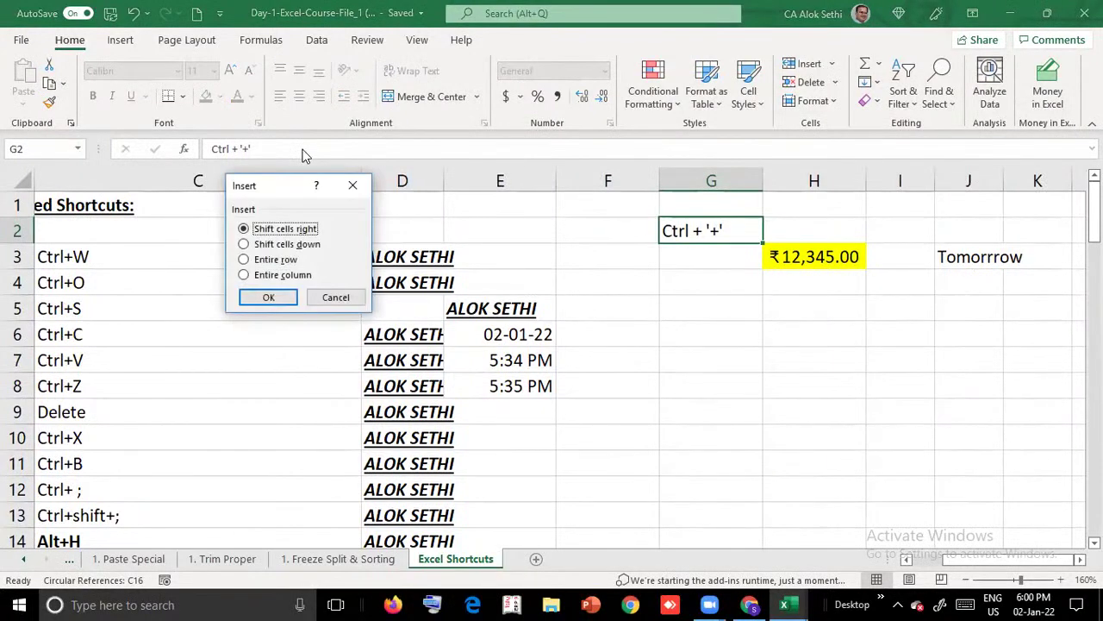
pyautogui.press('Down')
pyautogui.press('Down')
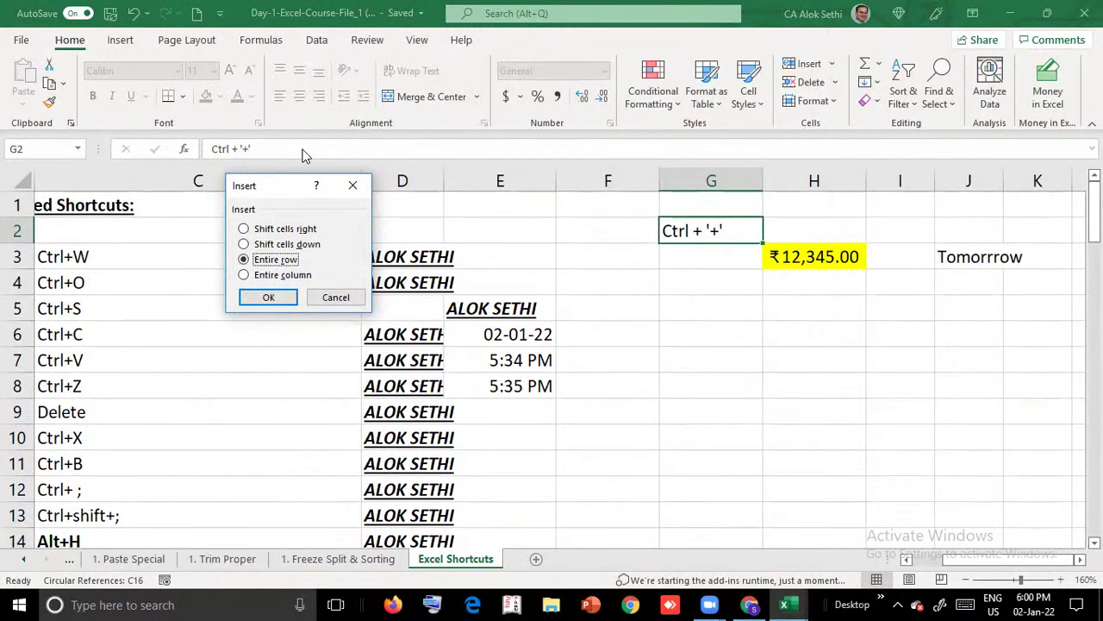
pyautogui.press('Return')
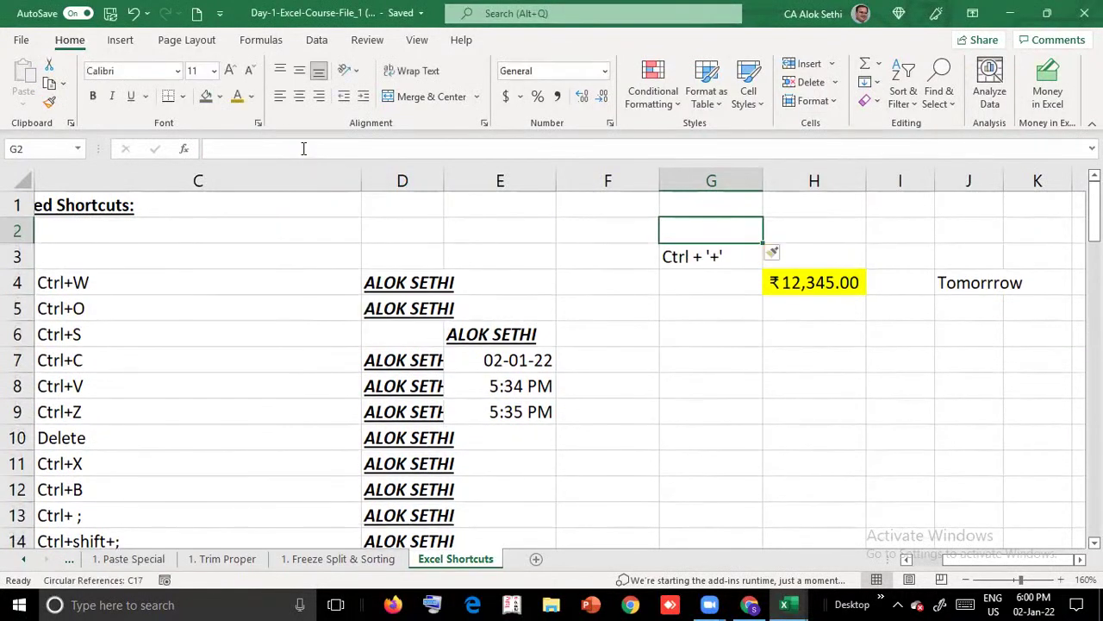
# Insert a whole column at G and another blank row above the notes
pyautogui.hotkey('ctrl', '+')
pyautogui.press('Down')
pyautogui.press('Down')
pyautogui.press('Down')
pyautogui.press('Return')
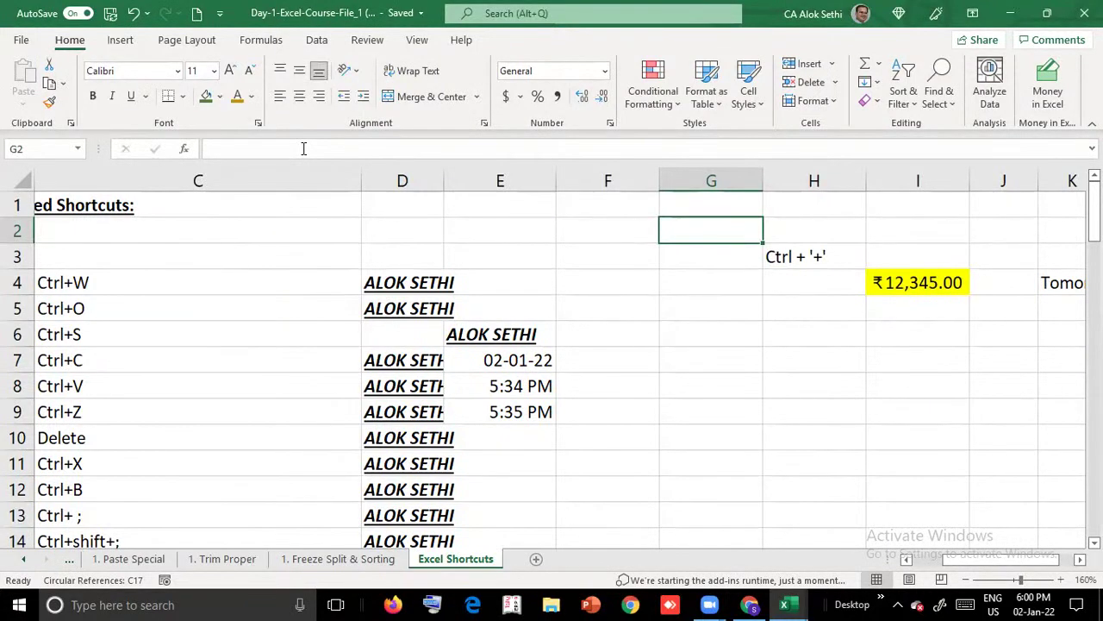
pyautogui.hotkey('ctrl', 'shift', '+')
pyautogui.press('Down')
pyautogui.press('Down')
pyautogui.press('Return')
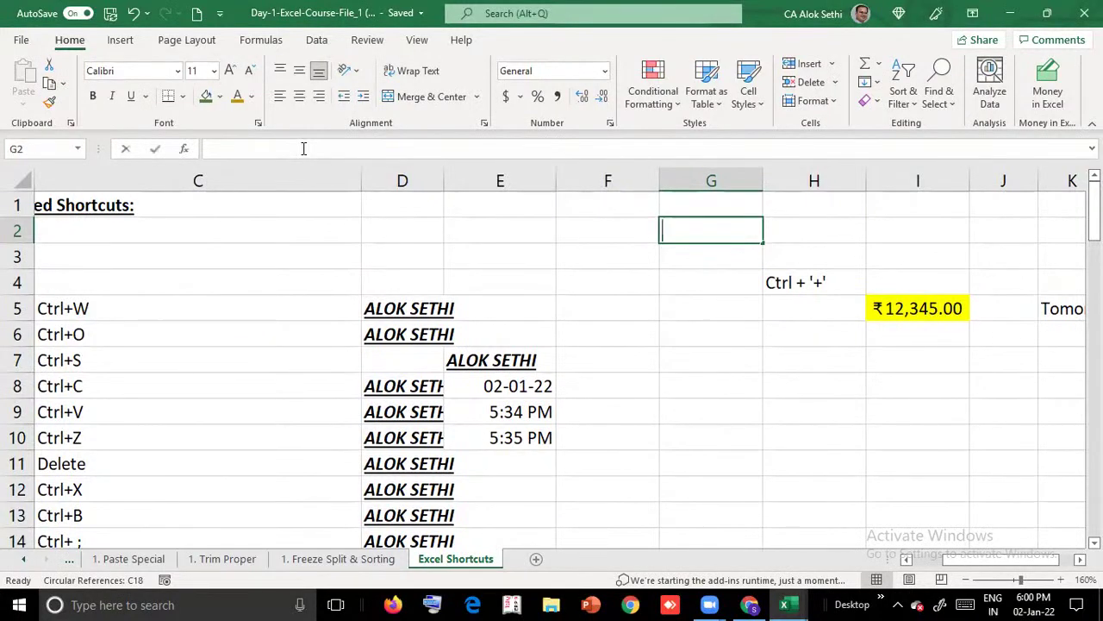
# Enter the note Ctrl + Shift + '+' in G2, discarding a stray plus in G3
pyautogui.write('Ctrl ')
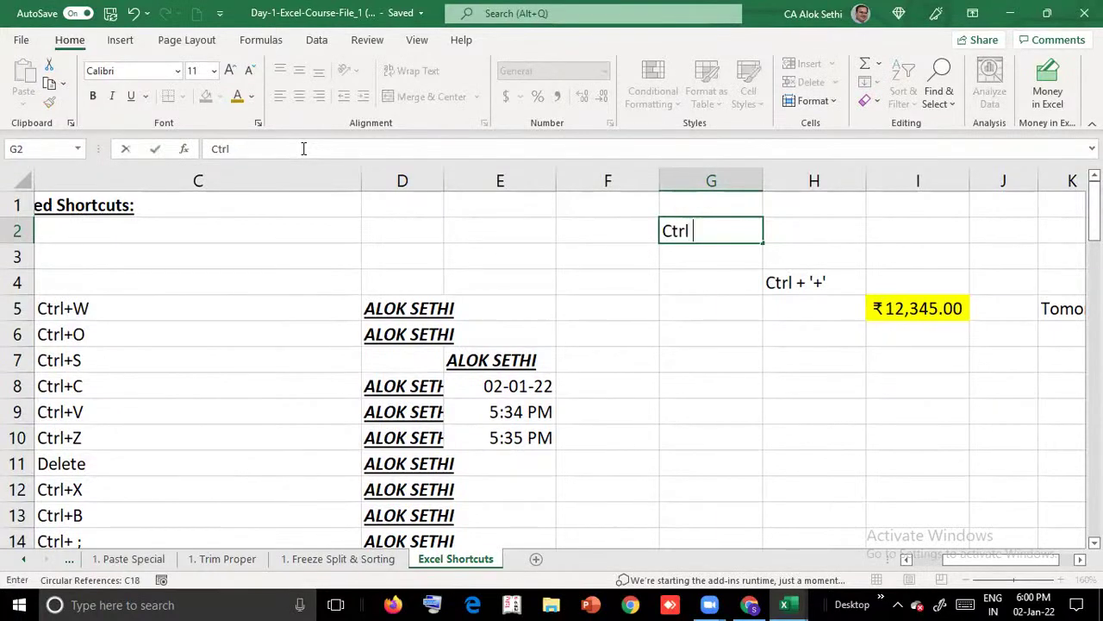
pyautogui.write('+ Shift +')
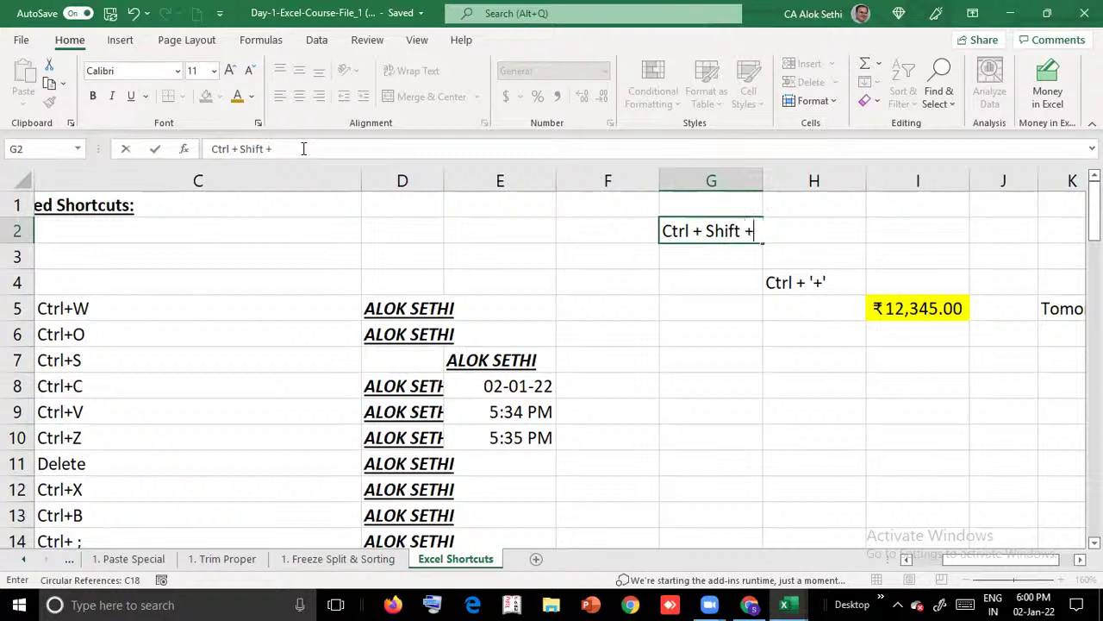
pyautogui.write(" '+'")
pyautogui.press('Return')
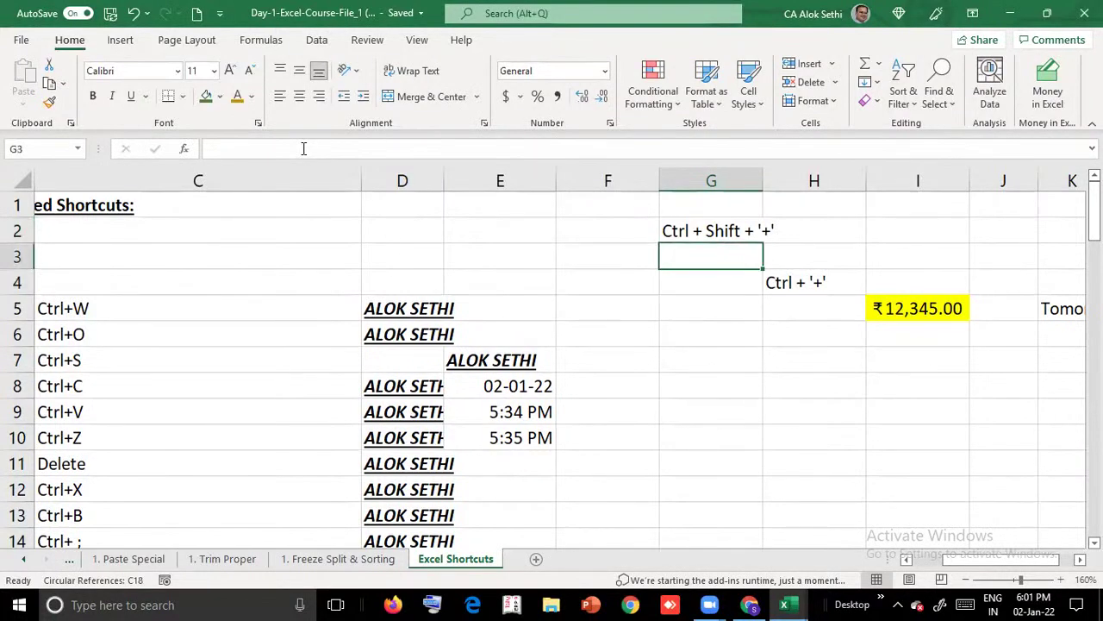
pyautogui.write('+')
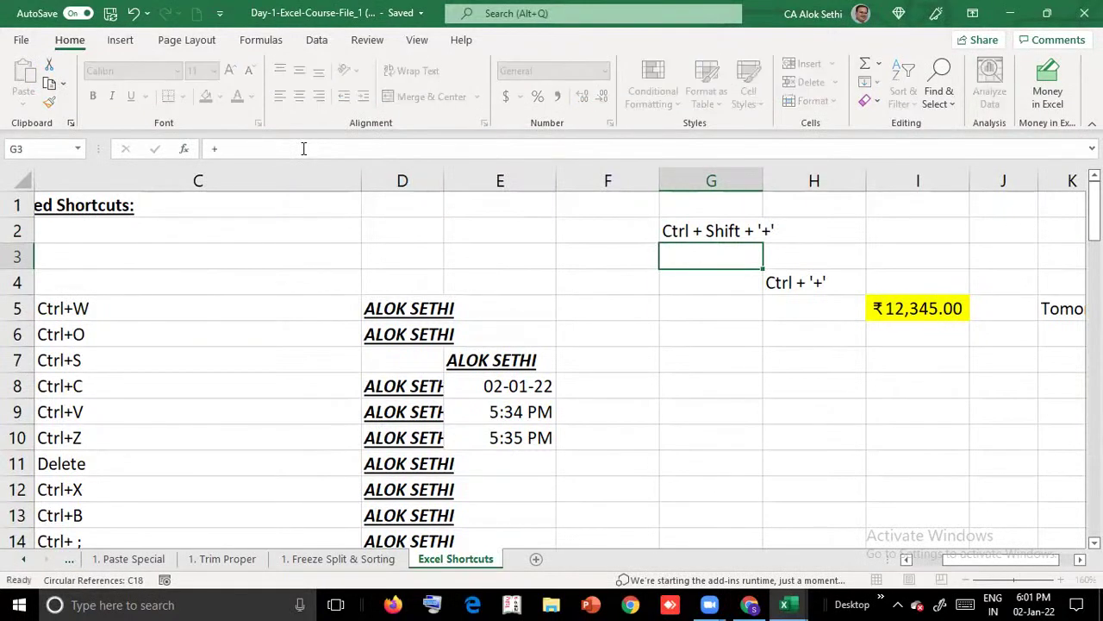
pyautogui.press('Escape')
pyautogui.press('Right')
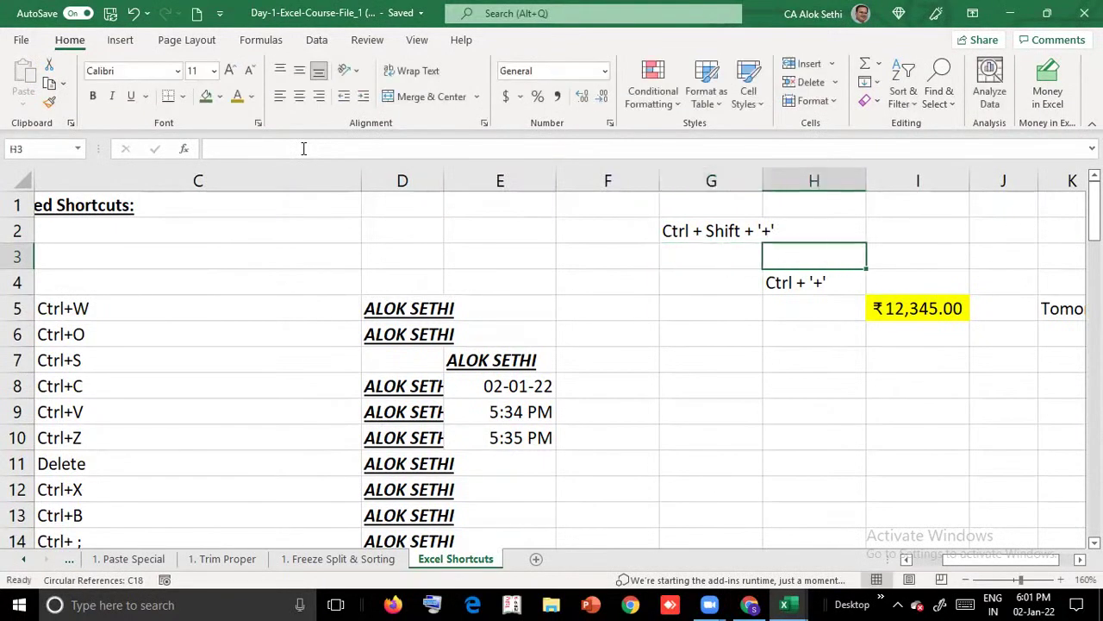
# Select column H and insert a blank column there, pushing the later notes right
pyautogui.hotkey('ctrl', 'shift', '+')
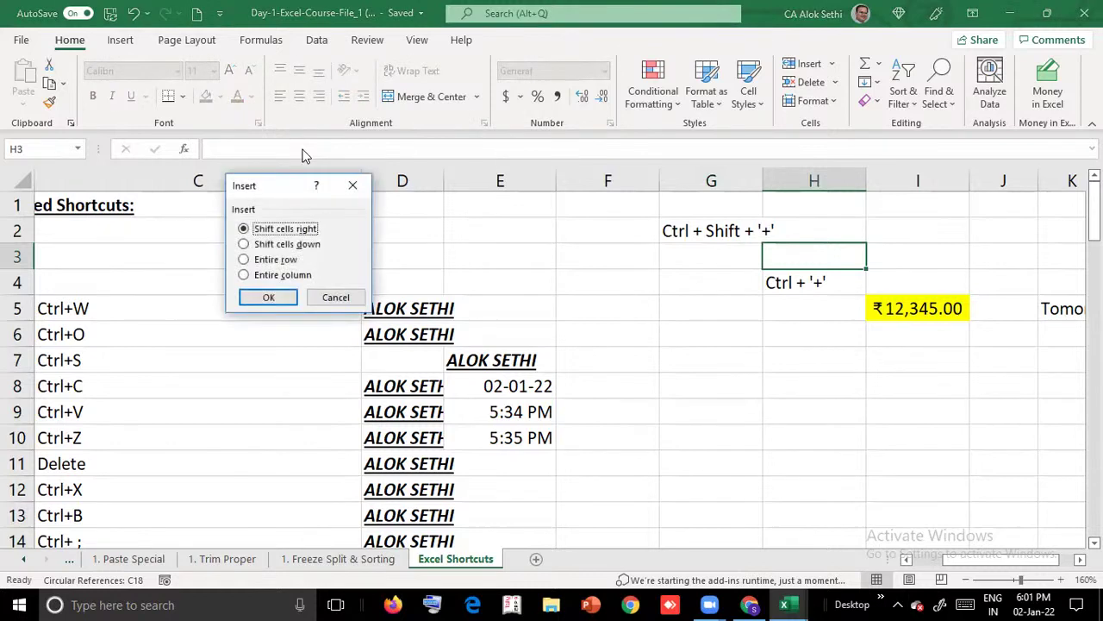
pyautogui.press('Escape')
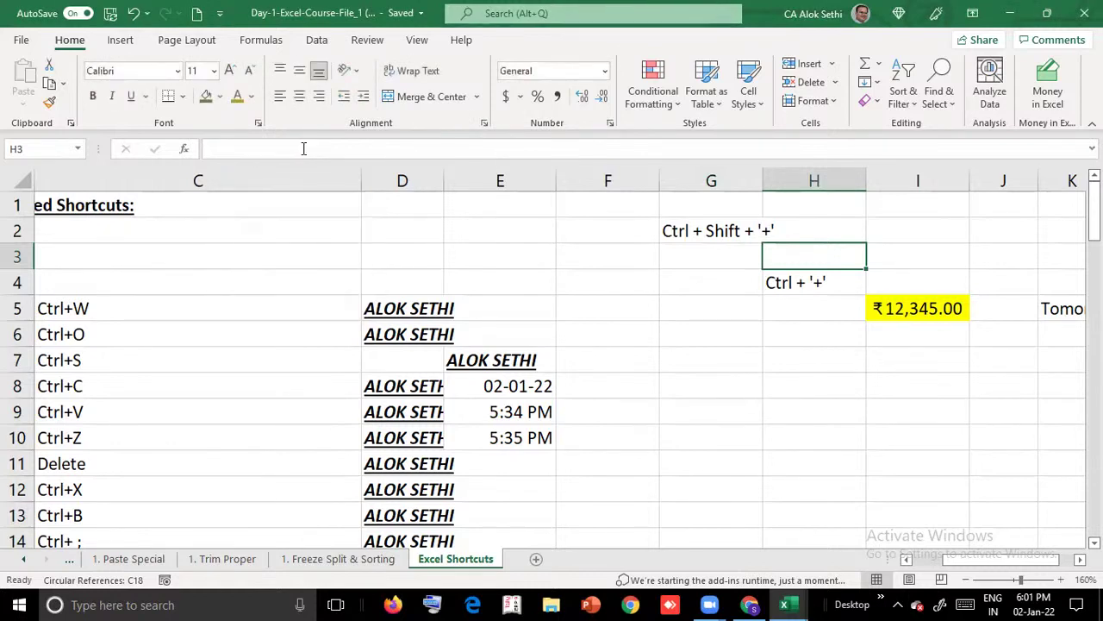
pyautogui.keyDown('ctrl'); pyautogui.scroll(1, 303, 149); pyautogui.keyUp('ctrl')
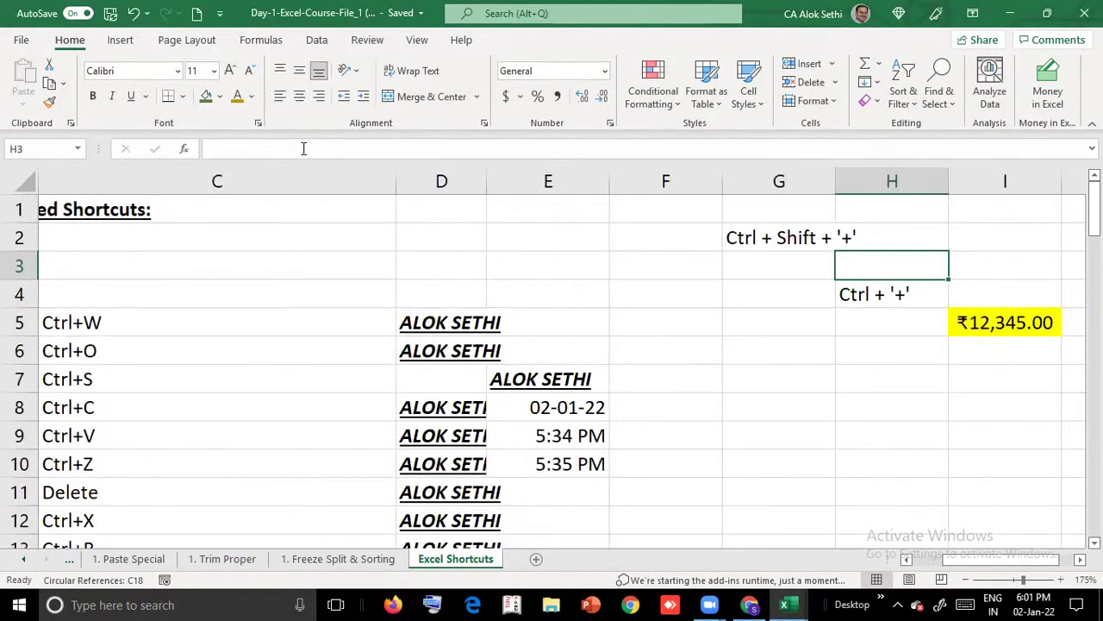
pyautogui.keyDown('ctrl'); pyautogui.scroll(1, 303, 148); pyautogui.keyUp('ctrl')
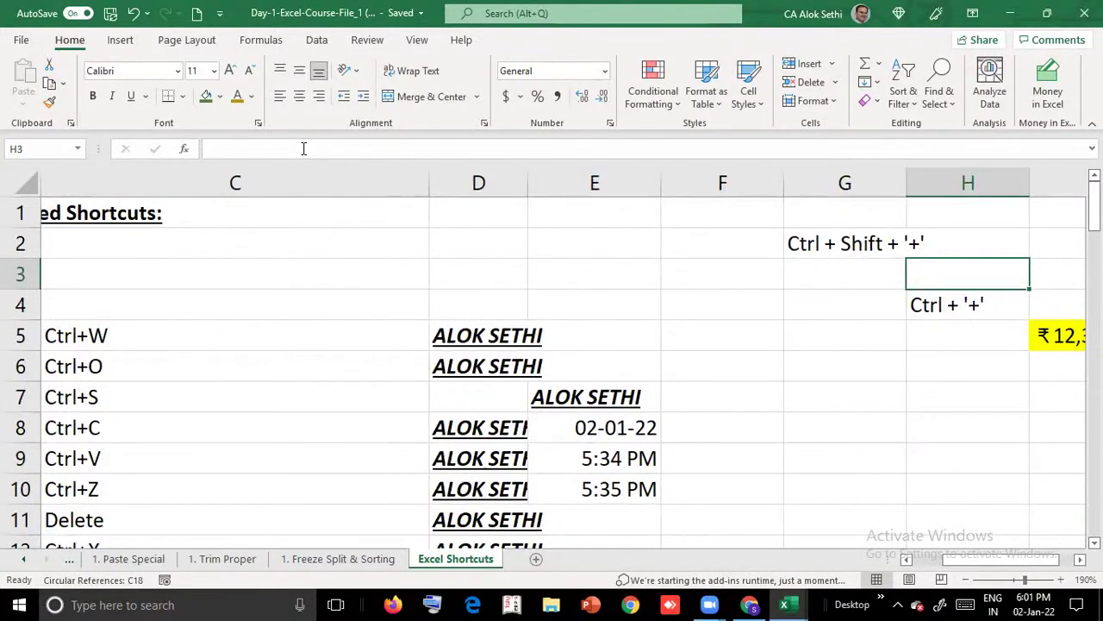
pyautogui.hotkey('ctrl', 'space')
pyautogui.hotkey('ctrl', 'shift', '+')
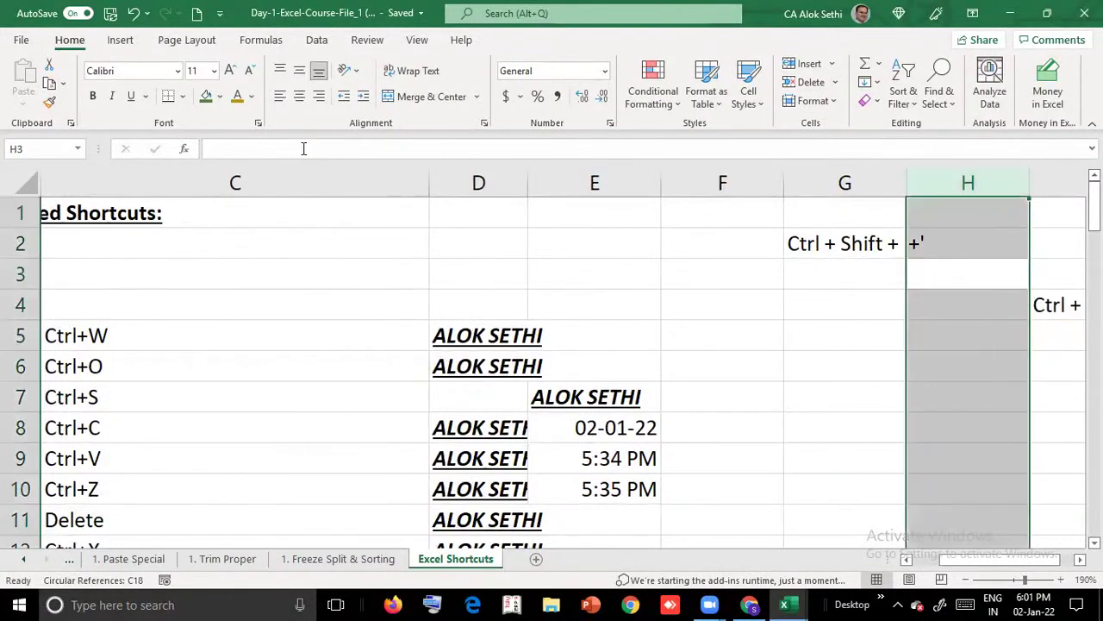
pyautogui.press('Left')
pyautogui.press('Up')
# Correct the G2 note to read Ctrl + Space + '+'
pyautogui.press('F2')
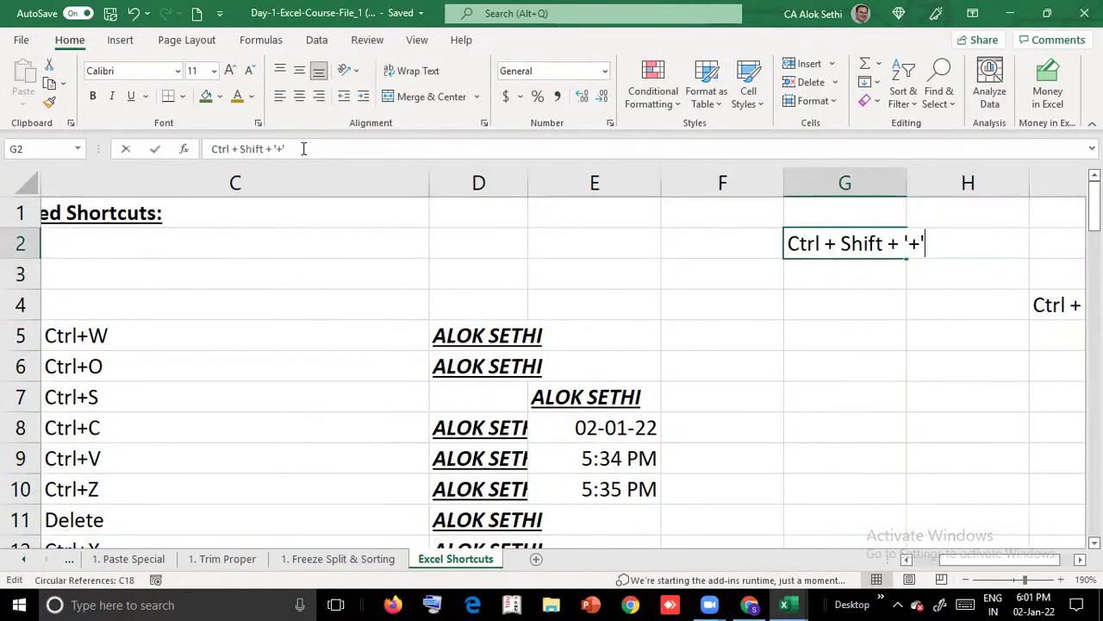
pyautogui.press('Left')
pyautogui.press('Left')
pyautogui.press('Left')
pyautogui.press('Left')
pyautogui.press('Left')
pyautogui.press('Left')
pyautogui.press('BackSpace')
pyautogui.press('BackSpace')
pyautogui.press('BackSpace')
pyautogui.press('BackSpace')
pyautogui.write('cape')
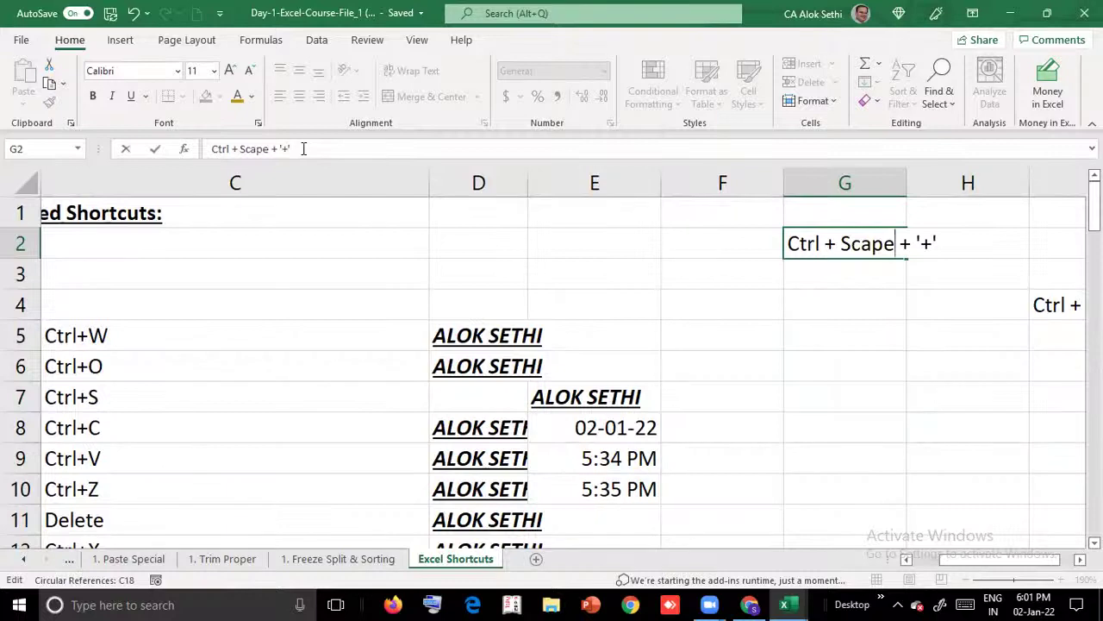
pyautogui.press('BackSpace')
pyautogui.press('BackSpace')
pyautogui.press('BackSpace')
pyautogui.press('BackSpace')
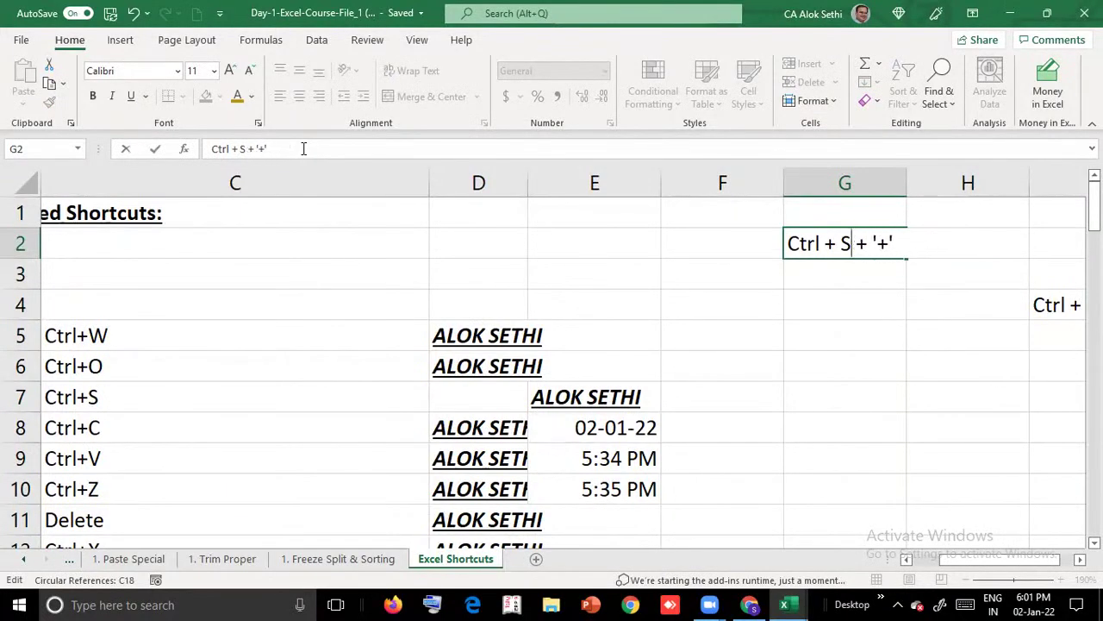
pyautogui.write('pace')
pyautogui.press('Return')
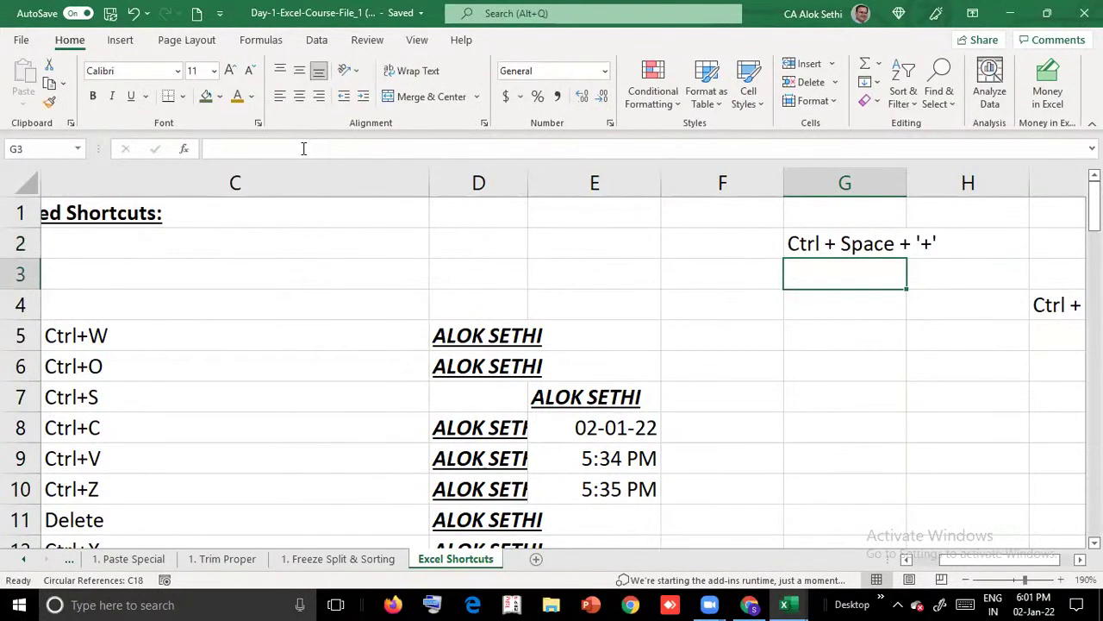
# Select column G and insert a blank column there
pyautogui.hotkey('ctrl', 'space')
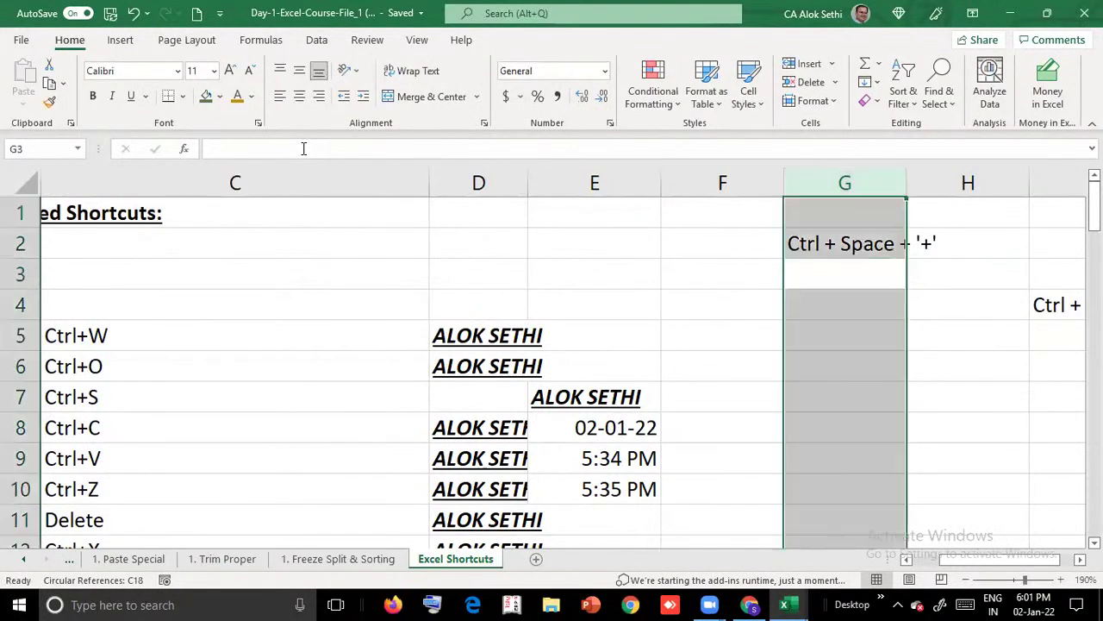
pyautogui.hotkey('ctrl', 'shift', '+')
pyautogui.press('Down')
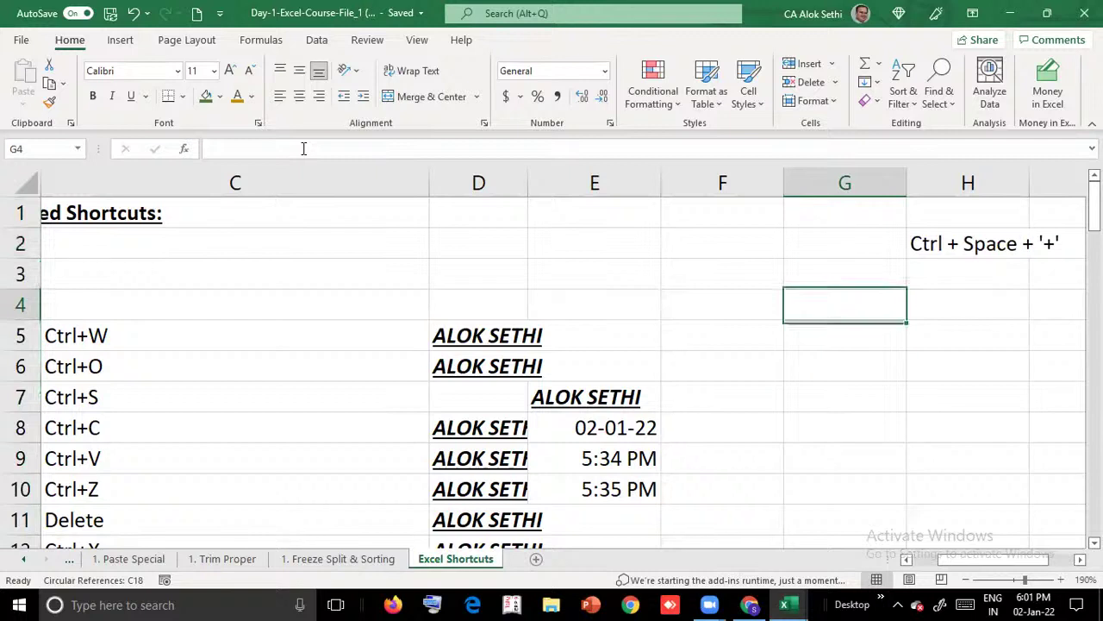
pyautogui.press('Up')
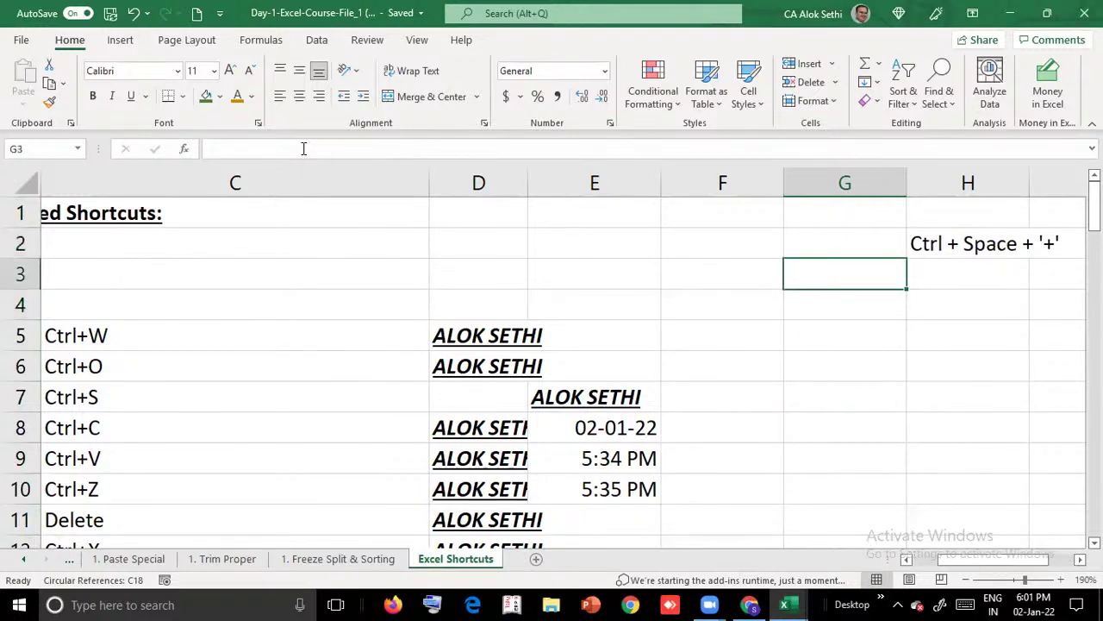
pyautogui.hotkey('ctrl', 'space')
pyautogui.press('Down')
pyautogui.press('Down')
pyautogui.press('Down')
pyautogui.press('Up')
pyautogui.press('Up')
pyautogui.press('Up')
pyautogui.press('Up')
# Insert a second blank column at G, moving the note to I2
pyautogui.hotkey('ctrl', 'space')
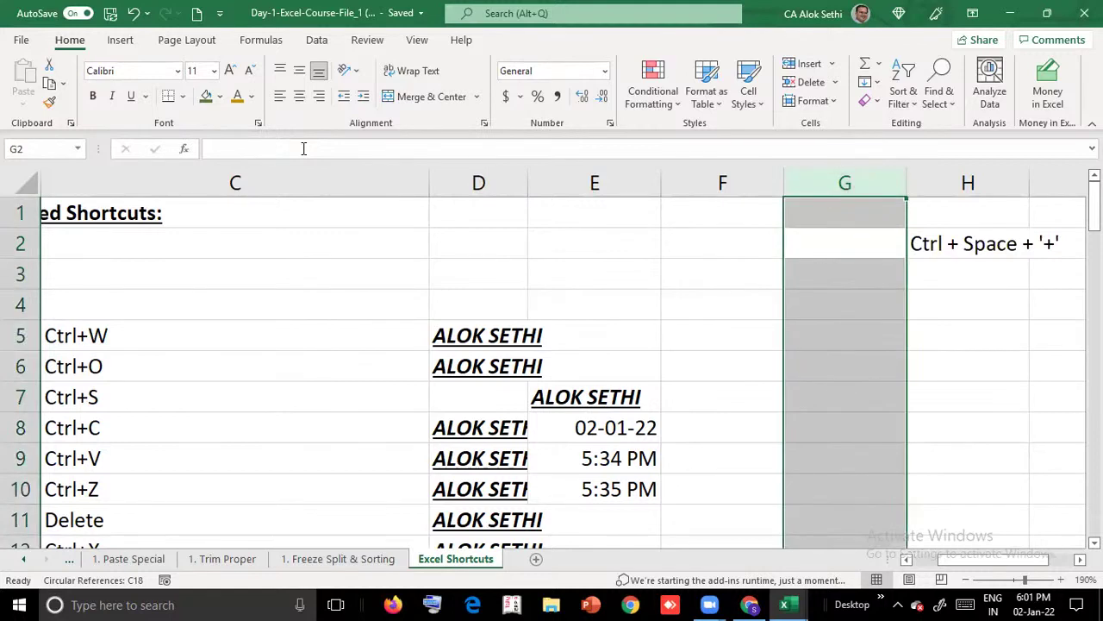
pyautogui.write('+')
pyautogui.press('Escape')
pyautogui.hotkey('ctrl', '+')
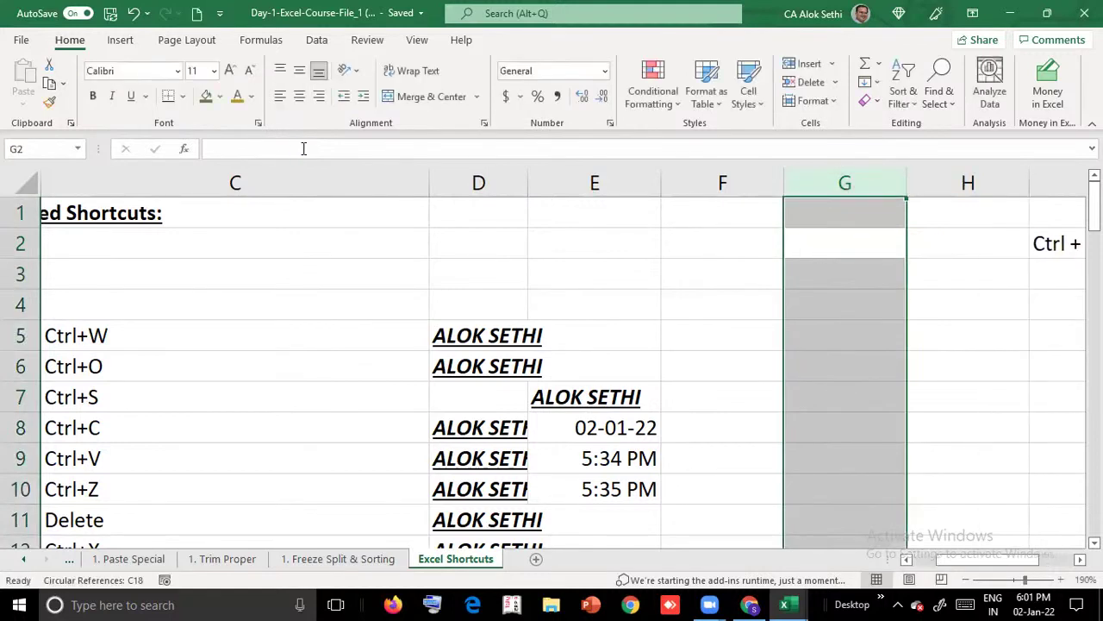
pyautogui.press('Down')
pyautogui.press('Right')
pyautogui.press('Right')
pyautogui.press('Right')
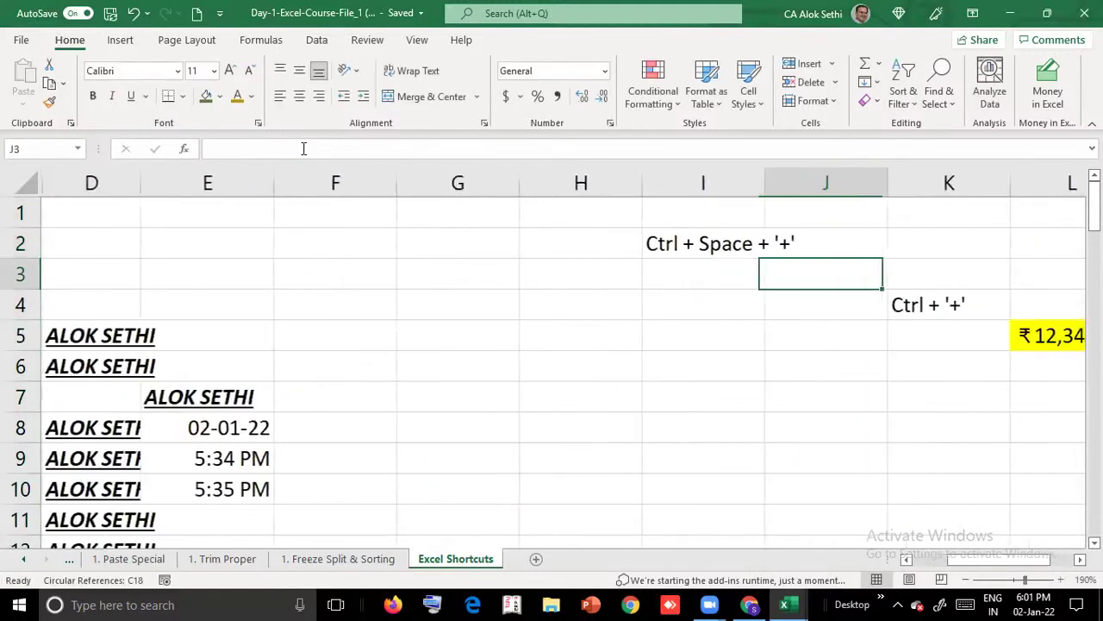
pyautogui.press('Left')
pyautogui.press('Left')
pyautogui.press('Left')
pyautogui.press('Up')
pyautogui.press('Up')
pyautogui.press('Down')
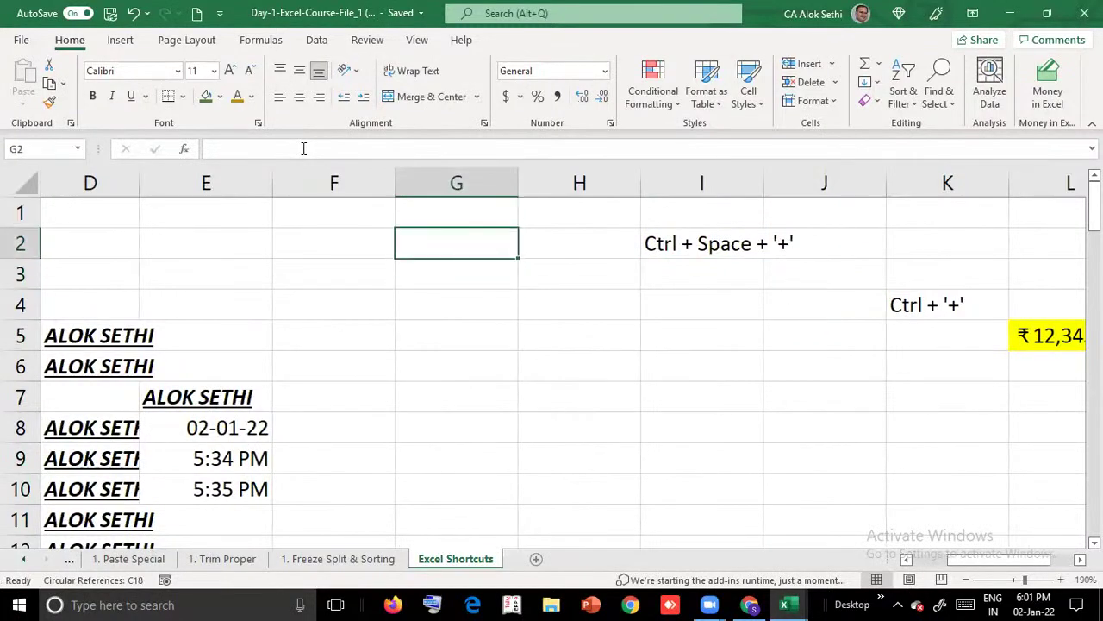
pyautogui.hotkey('shift', 'space')
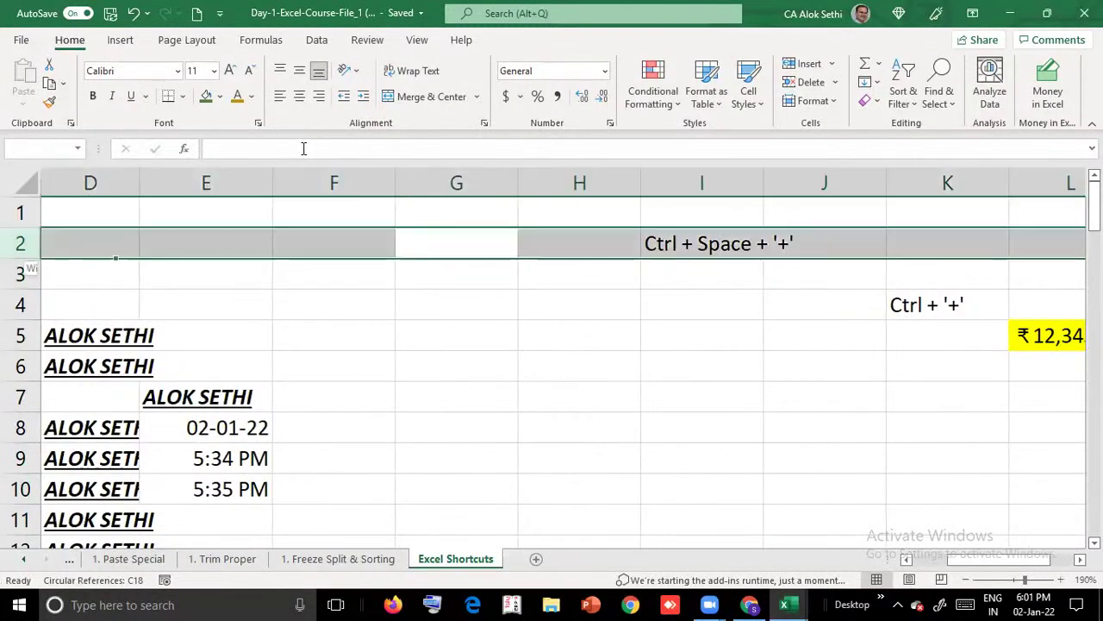
pyautogui.press('Down')
pyautogui.press('Right')
pyautogui.press('Right')
pyautogui.write('Shift + Sa')
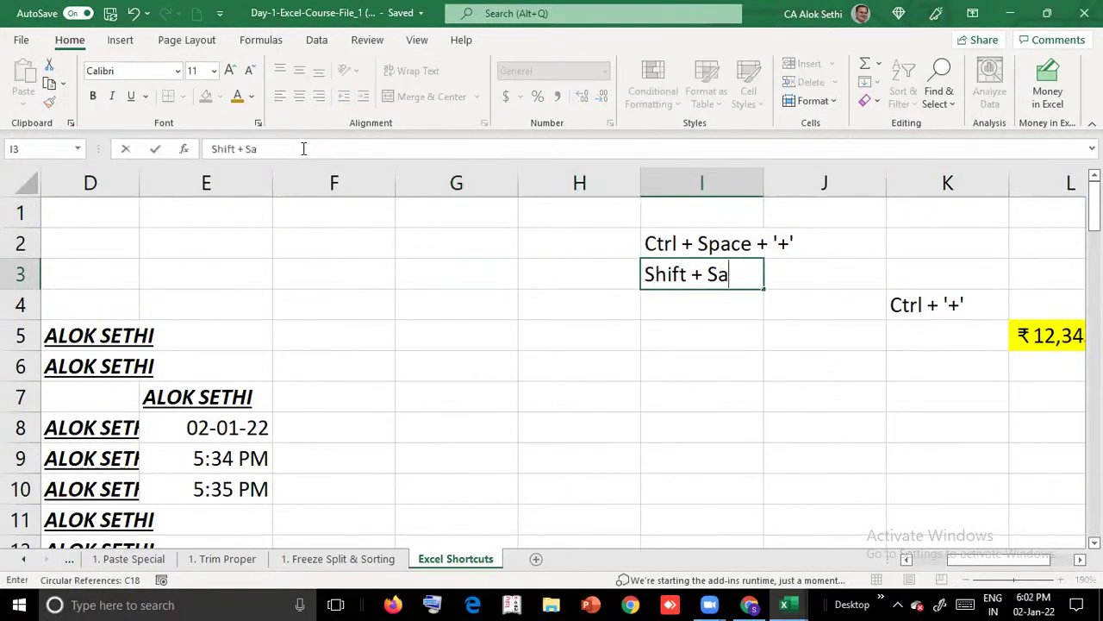
pyautogui.press('BackSpace')
pyautogui.write('pace + ')
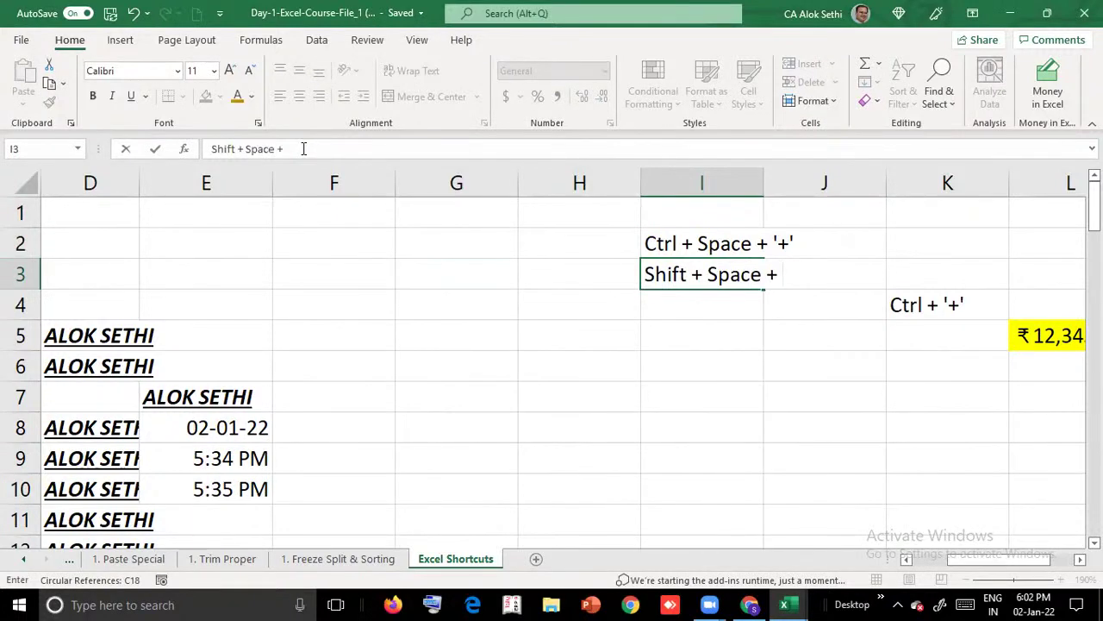
pyautogui.write("'+'")
pyautogui.press('Return')
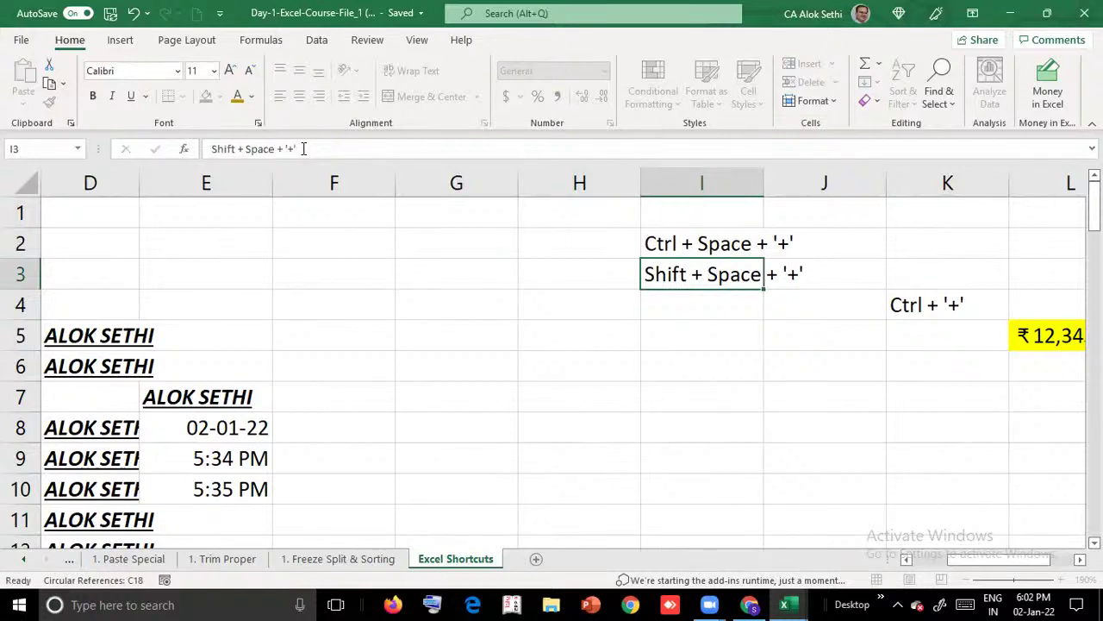
pyautogui.press('Up')
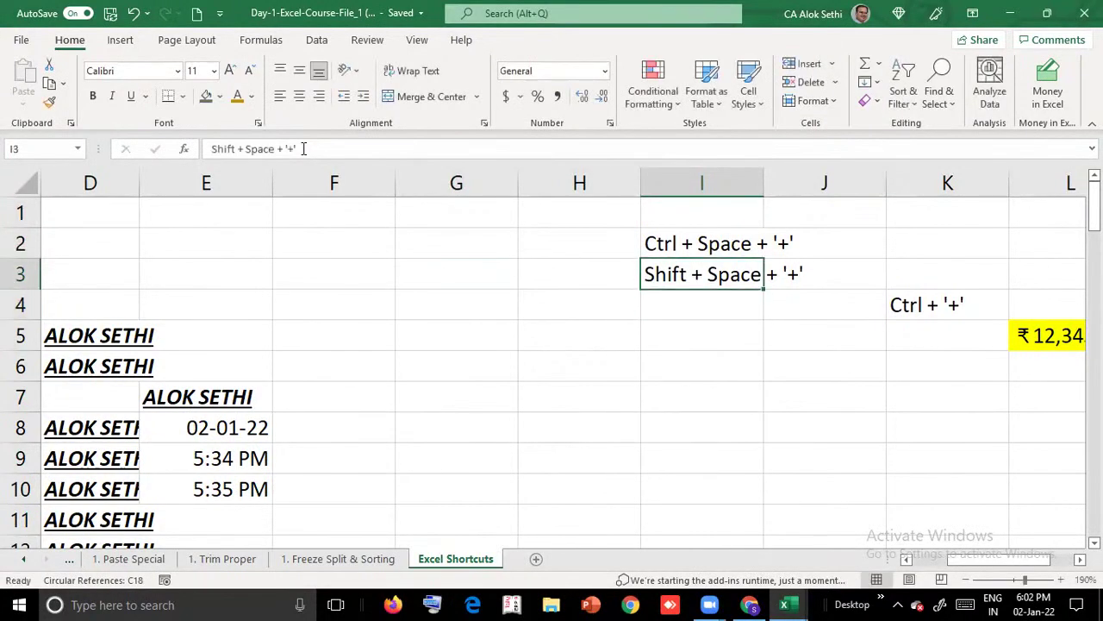
pyautogui.hotkey('shift', 'space')
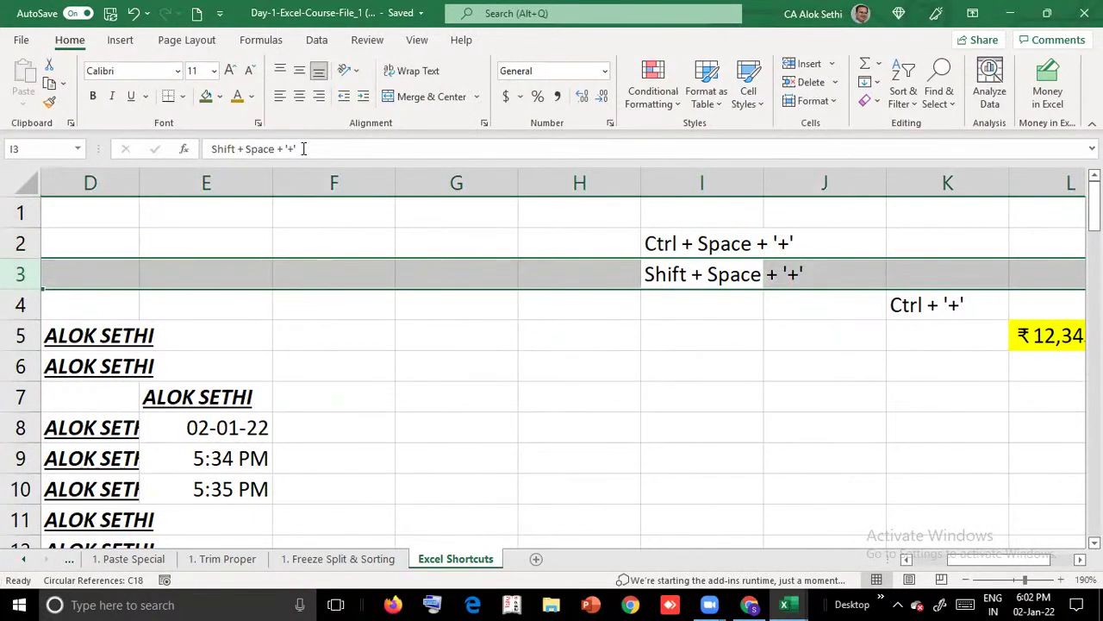
pyautogui.hotkey('ctrl', '+')
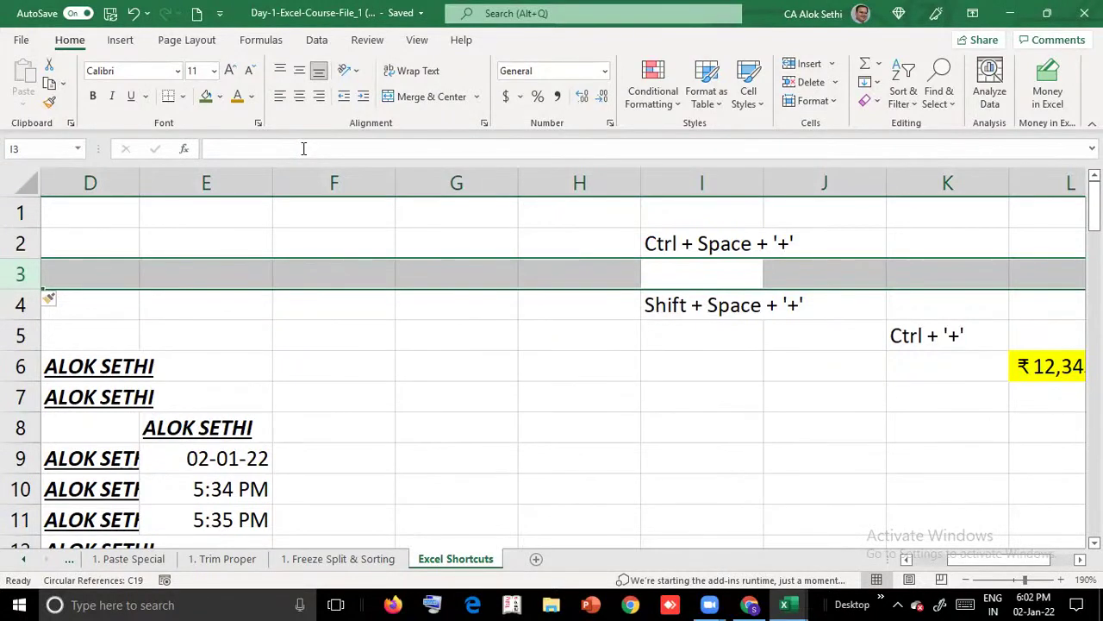
pyautogui.press('Down')
pyautogui.press('Up')
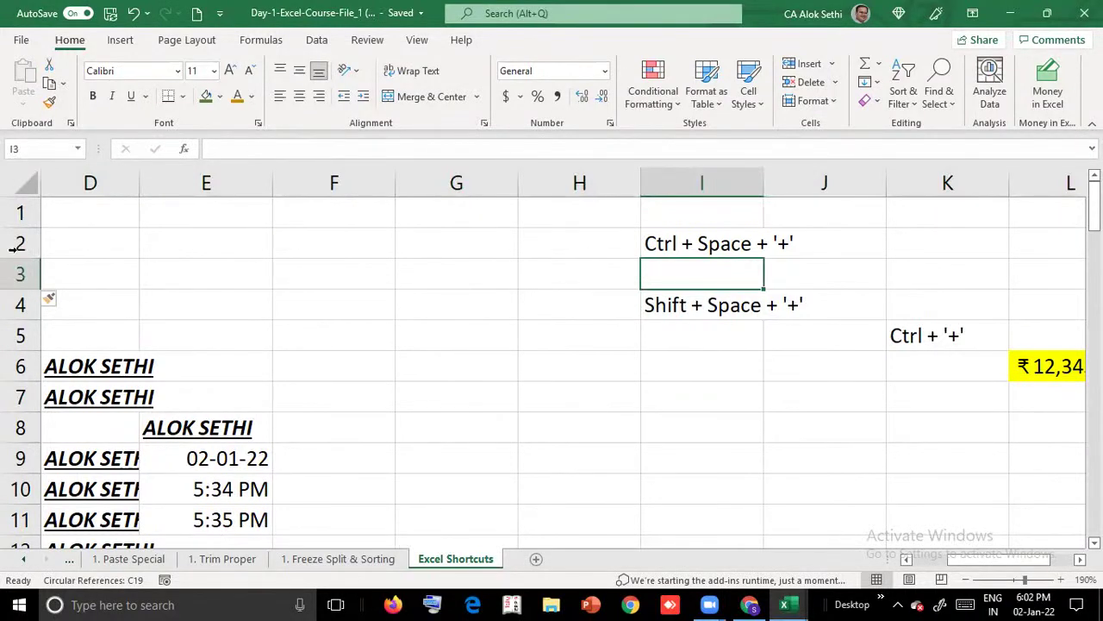
pyautogui.hotkey('ctrl', '+')
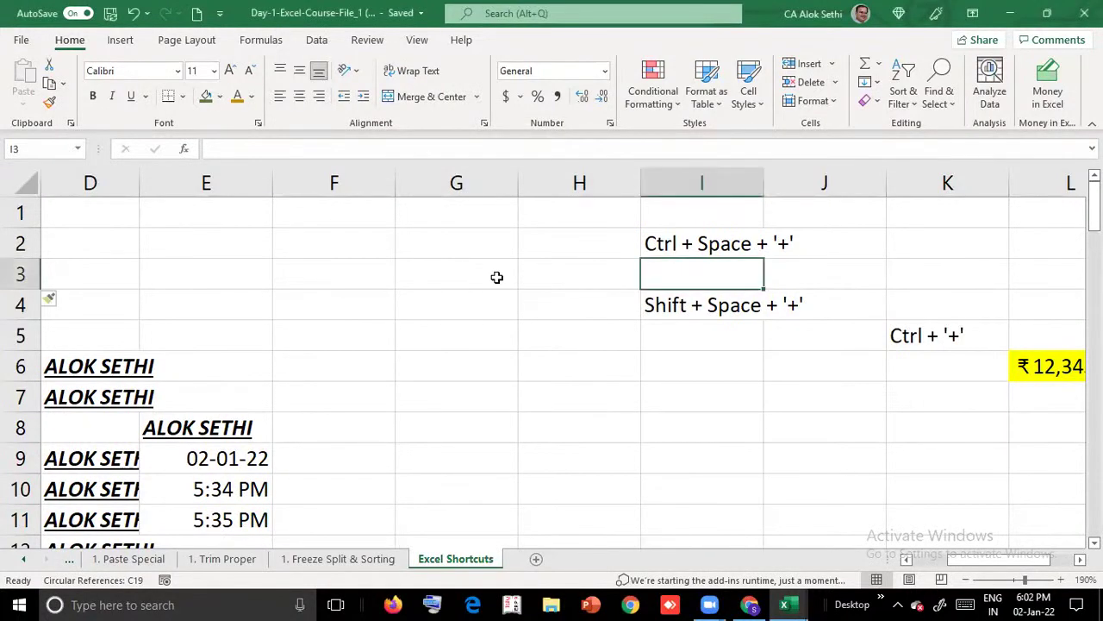
pyautogui.hotkey('ctrl', 'space')
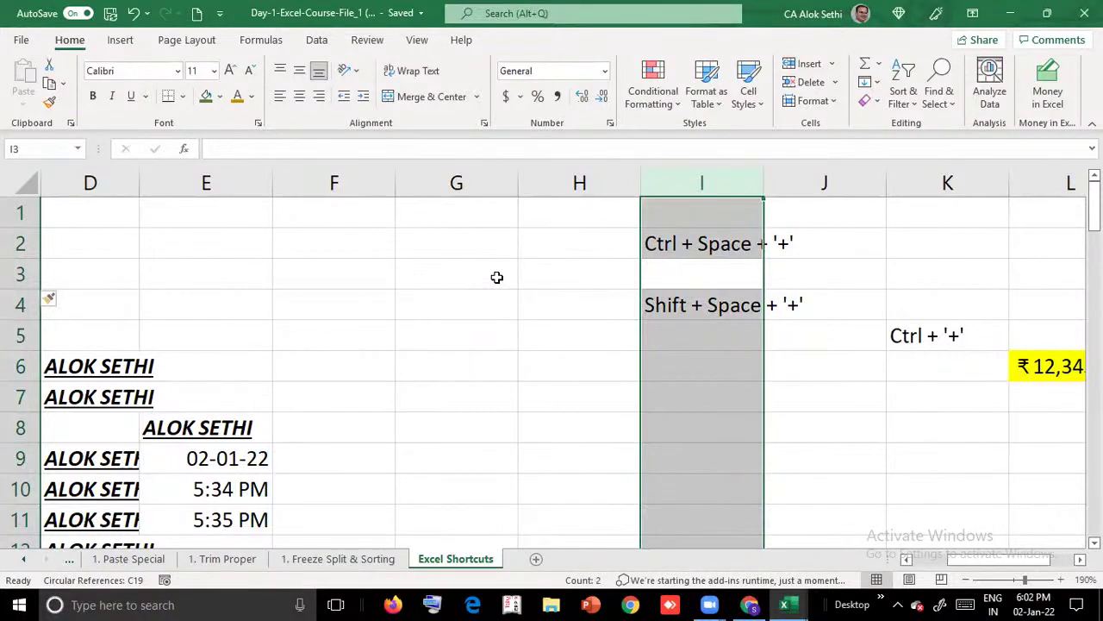
pyautogui.hotkey('ctrl', '-')
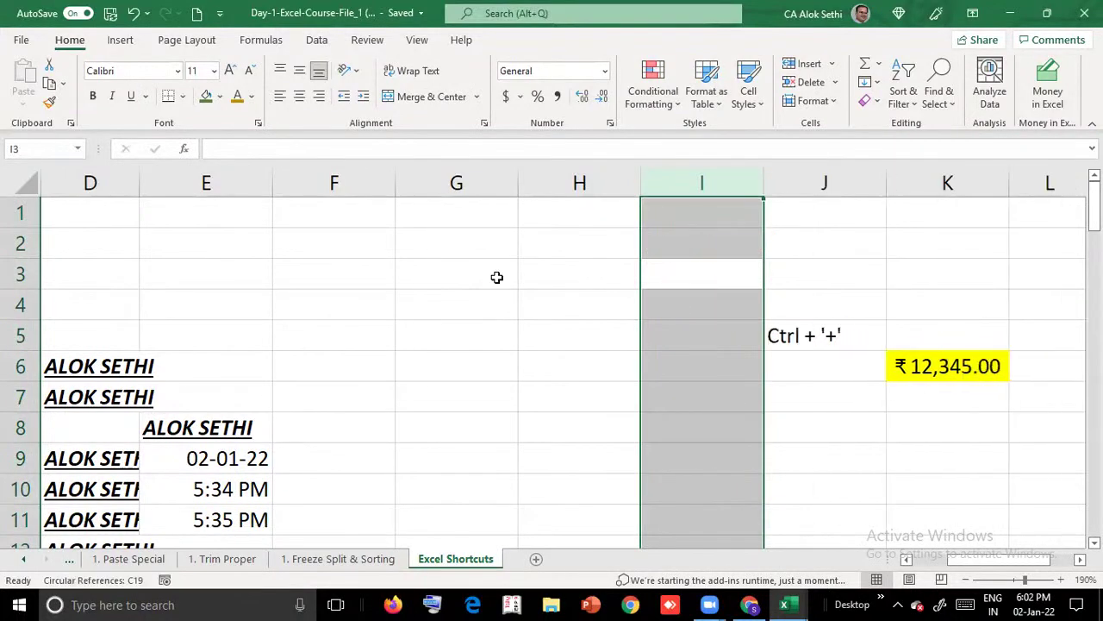
pyautogui.hotkey('ctrl', 'z')
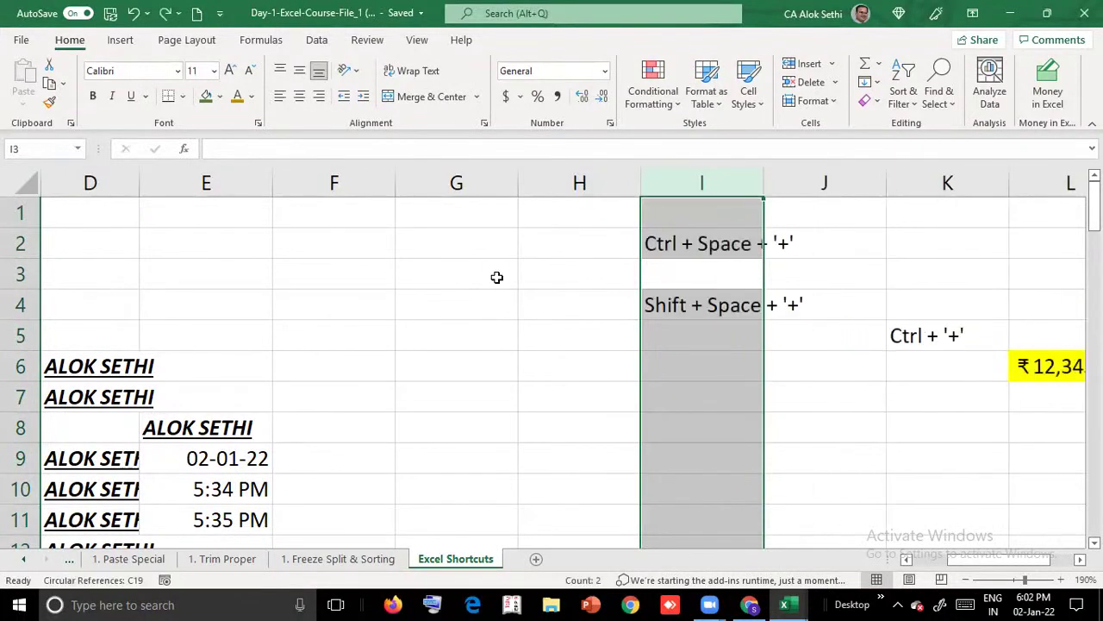
pyautogui.press('Left')
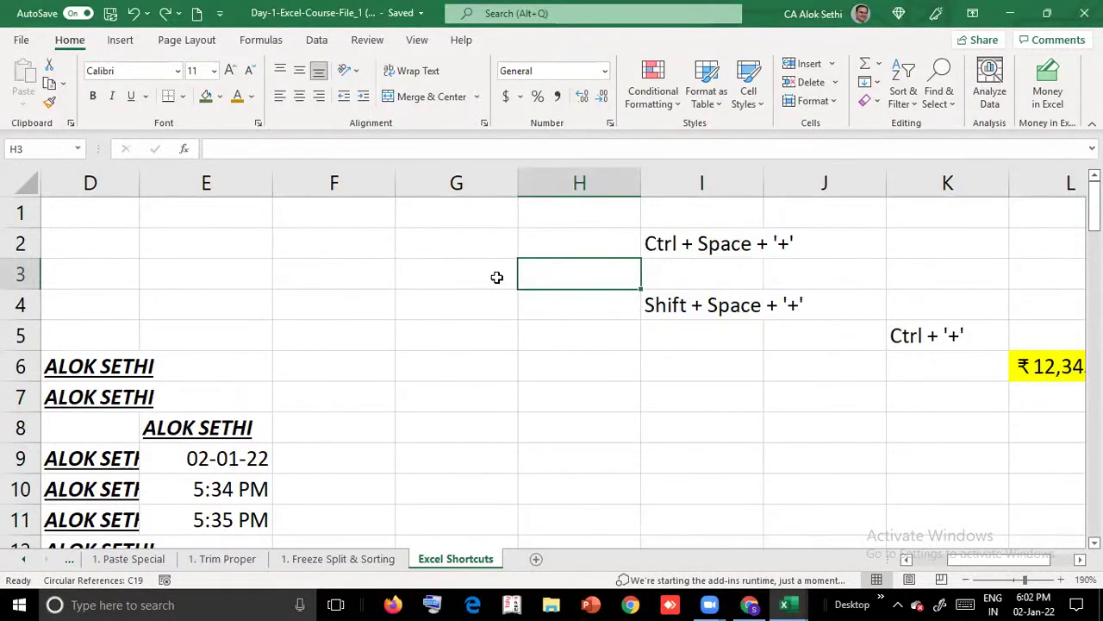
# Delete the empty row 3 with Ctrl+-
pyautogui.hotkey('shift', 'space')
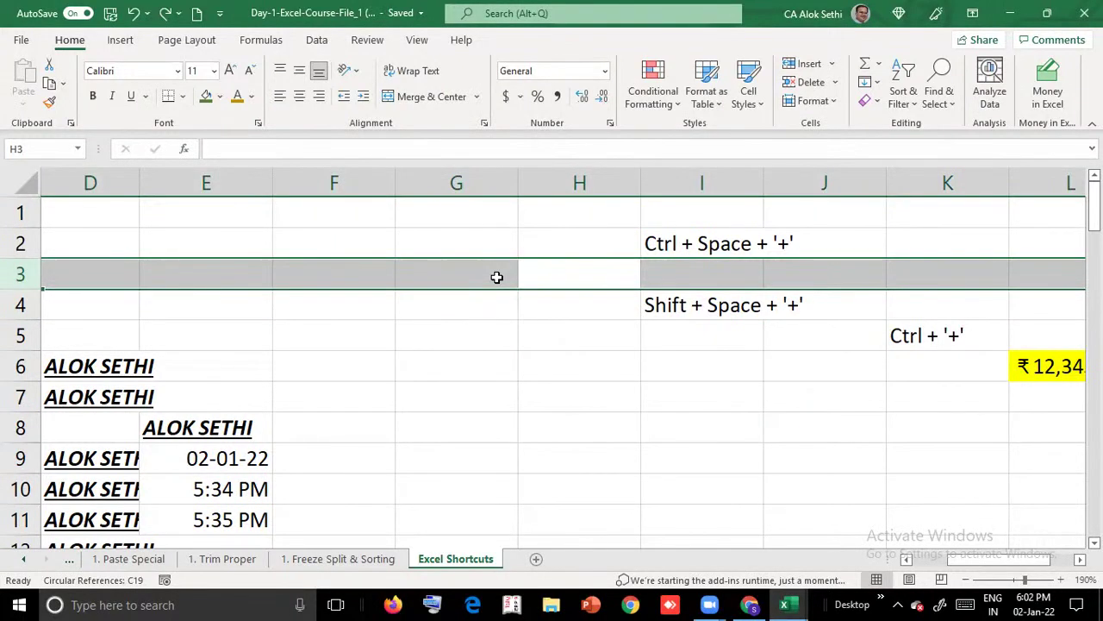
pyautogui.hotkey('ctrl', '-')
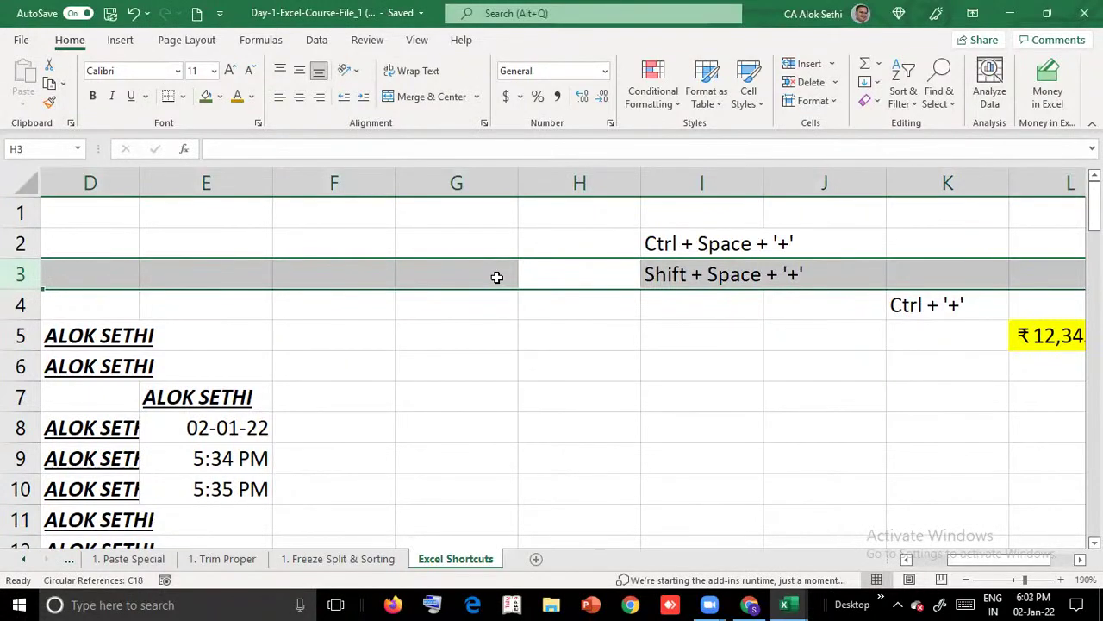
pyautogui.press('Down')
pyautogui.press('Down')
pyautogui.press('Down')
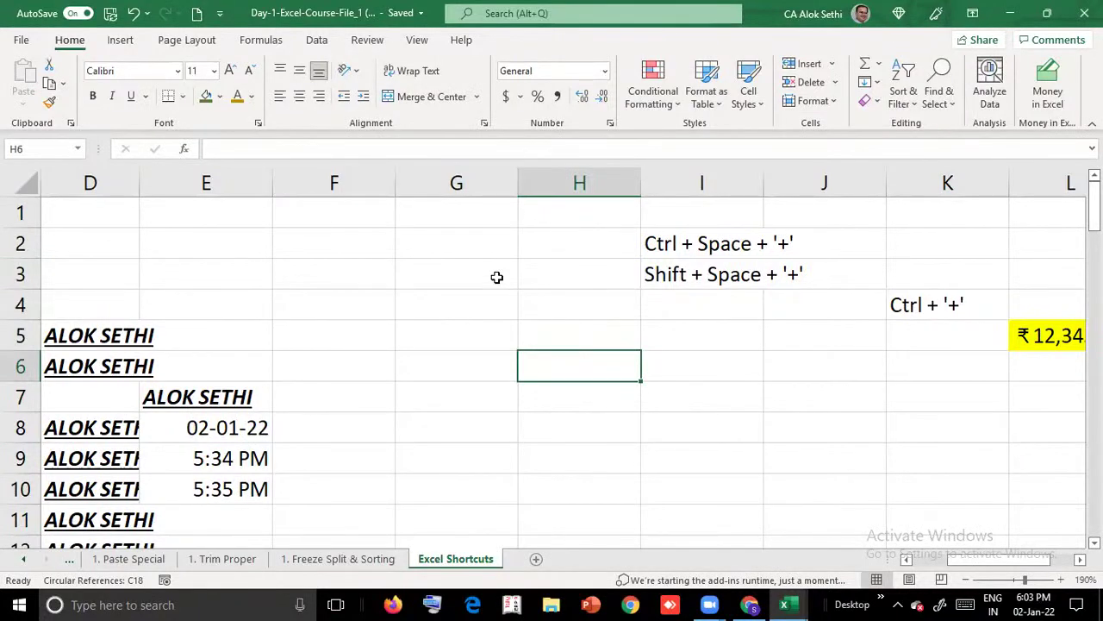
# Delete row 6 and the following repeated name rows, leaving only row 5's entry
pyautogui.hotkey('shift', 'space')
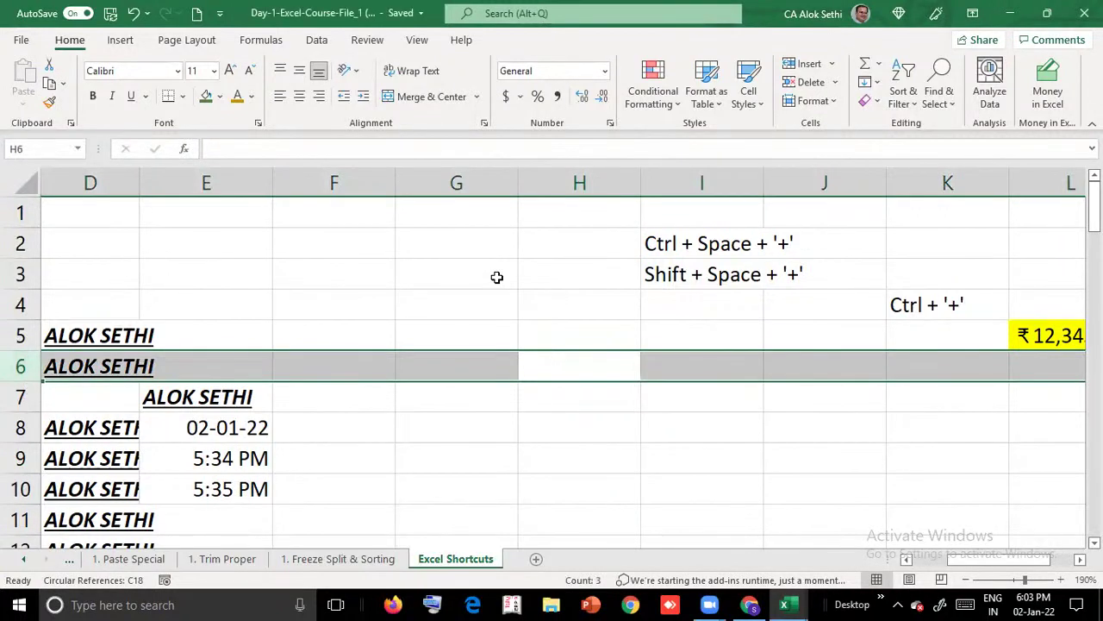
pyautogui.hotkey('ctrl', '-')
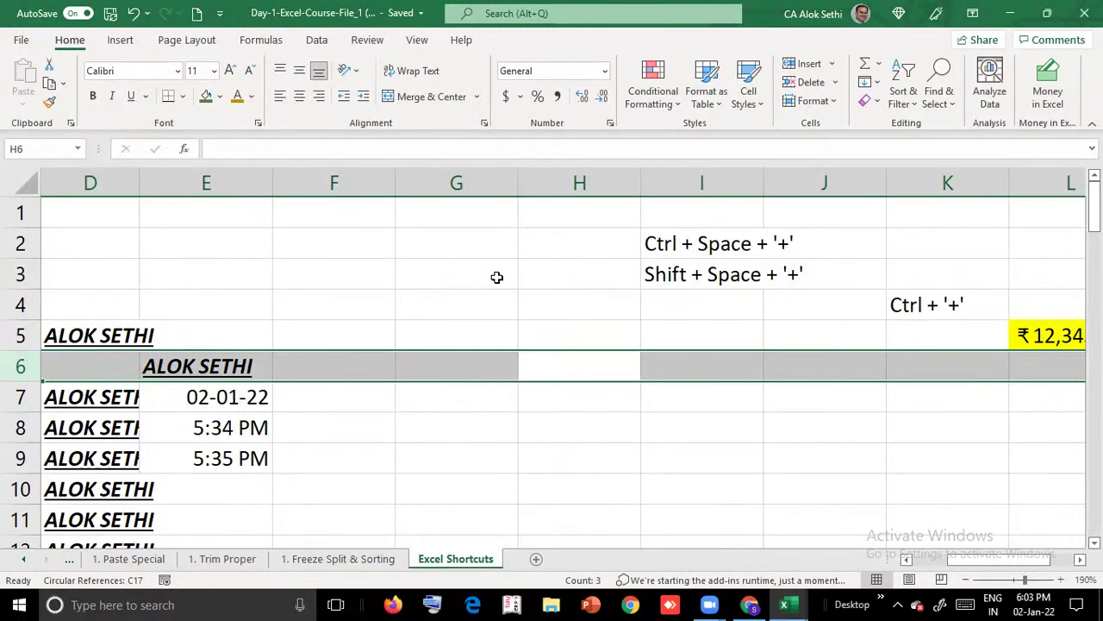
pyautogui.hotkey('ctrl', '-')
pyautogui.hotkey('ctrl', '-')
pyautogui.hotkey('ctrl', '-')
pyautogui.hotkey('ctrl', '-')
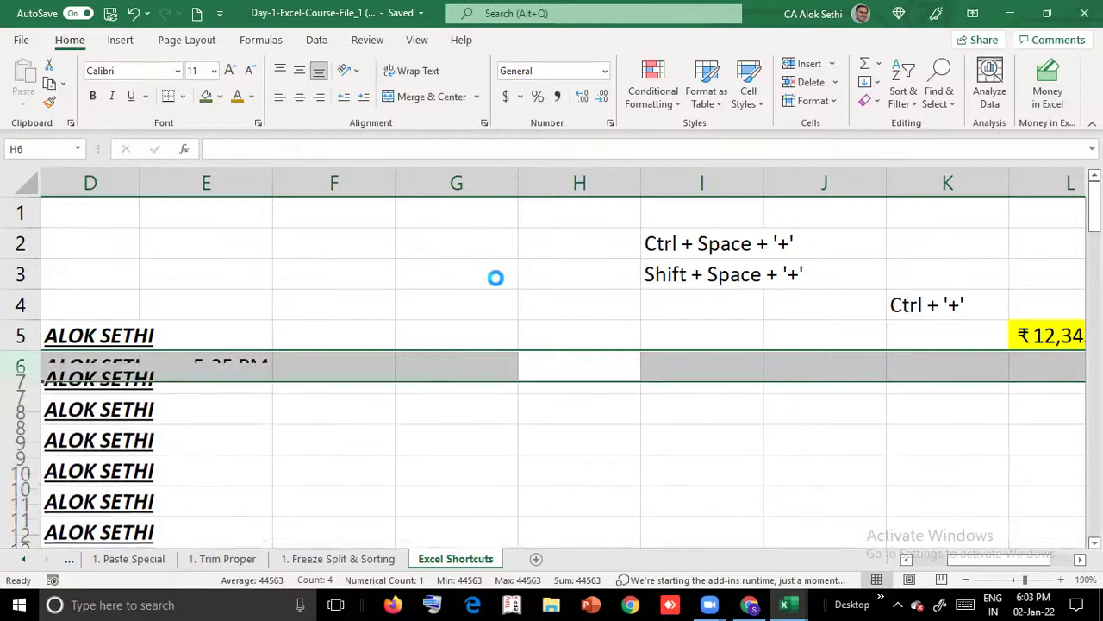
pyautogui.hotkey('ctrl', '-')
pyautogui.hotkey('ctrl', '-')
pyautogui.hotkey('ctrl', '-')
pyautogui.hotkey('ctrl', '-')
pyautogui.hotkey('ctrl', '-')
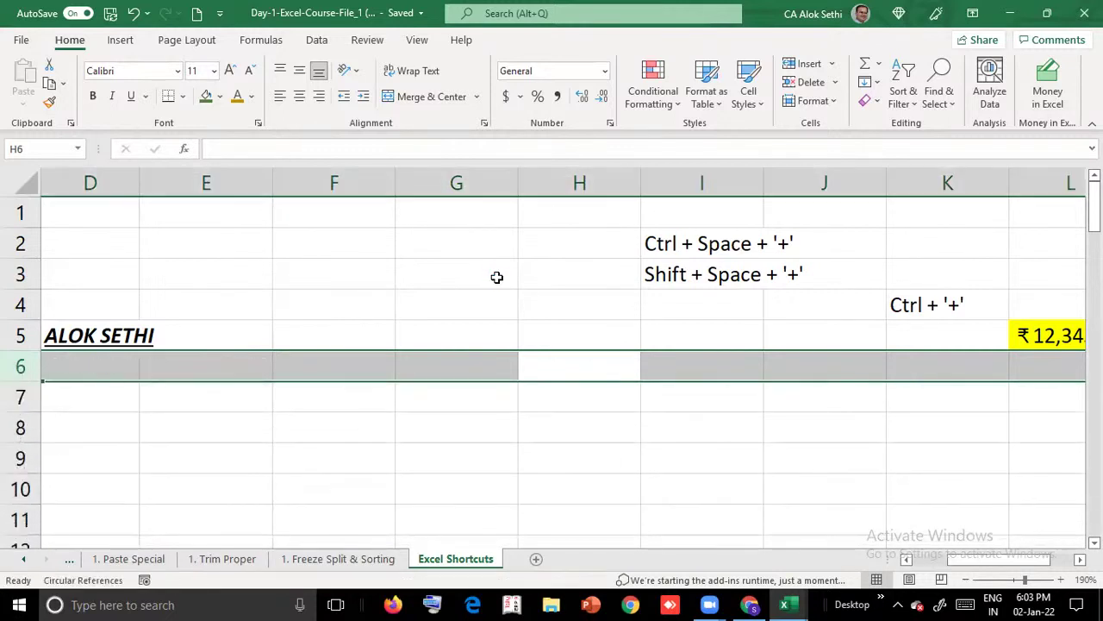
pyautogui.press('Up')
pyautogui.press('Up')
pyautogui.press('Up')
pyautogui.press('Up')
pyautogui.press('Left')
# Enter 'f4' in G2 and the note 'F4 - REPEATS THE PREVIOUS COMMAND' in G3
pyautogui.press('F2')
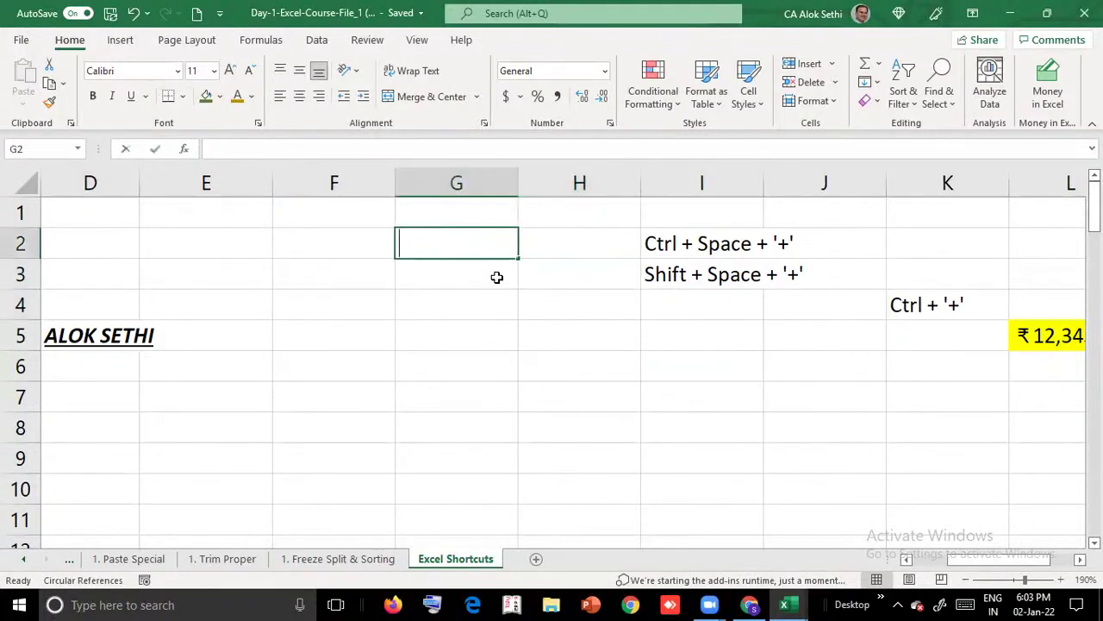
pyautogui.write('f4')
pyautogui.press('Return')
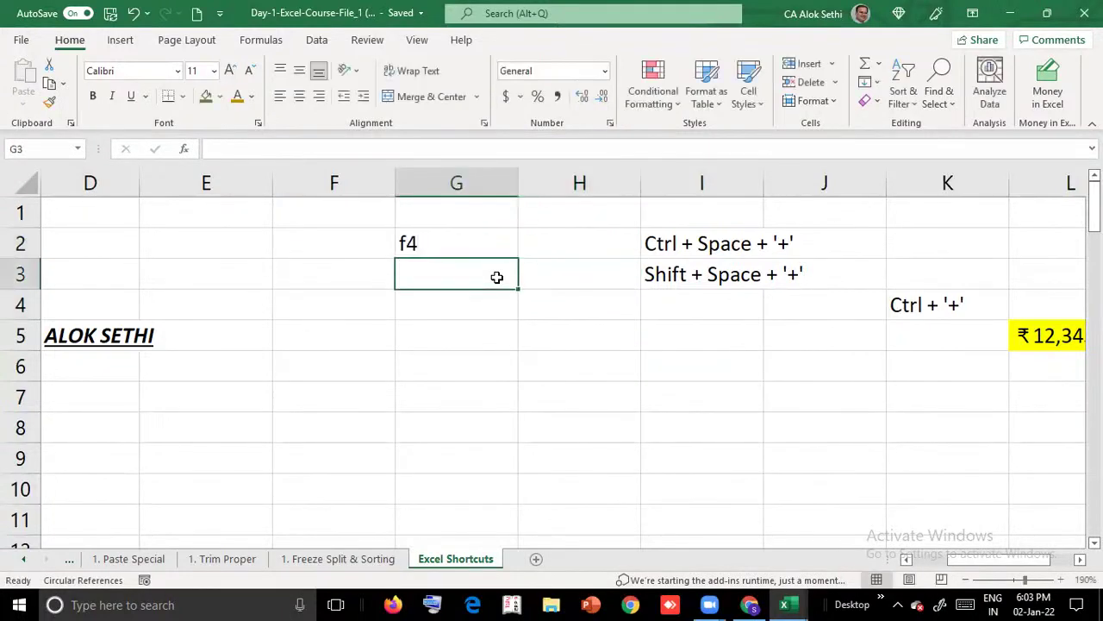
pyautogui.write('FR')
pyautogui.press('BackSpace')
pyautogui.write('4 - REPEAR')
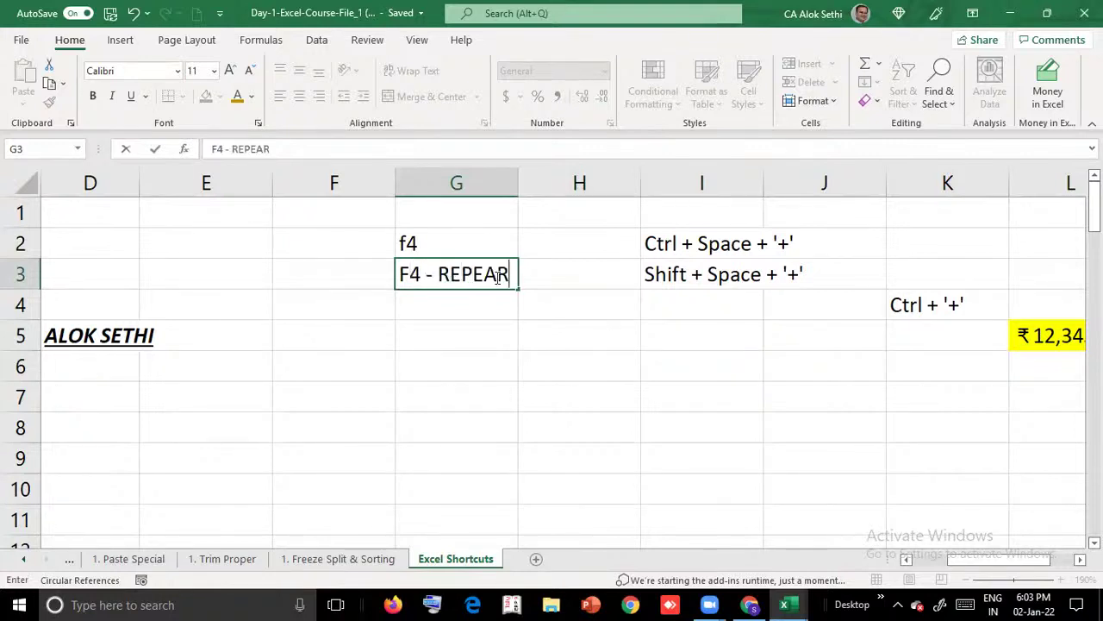
pyautogui.press('BackSpace')
pyautogui.write('TS THE P')
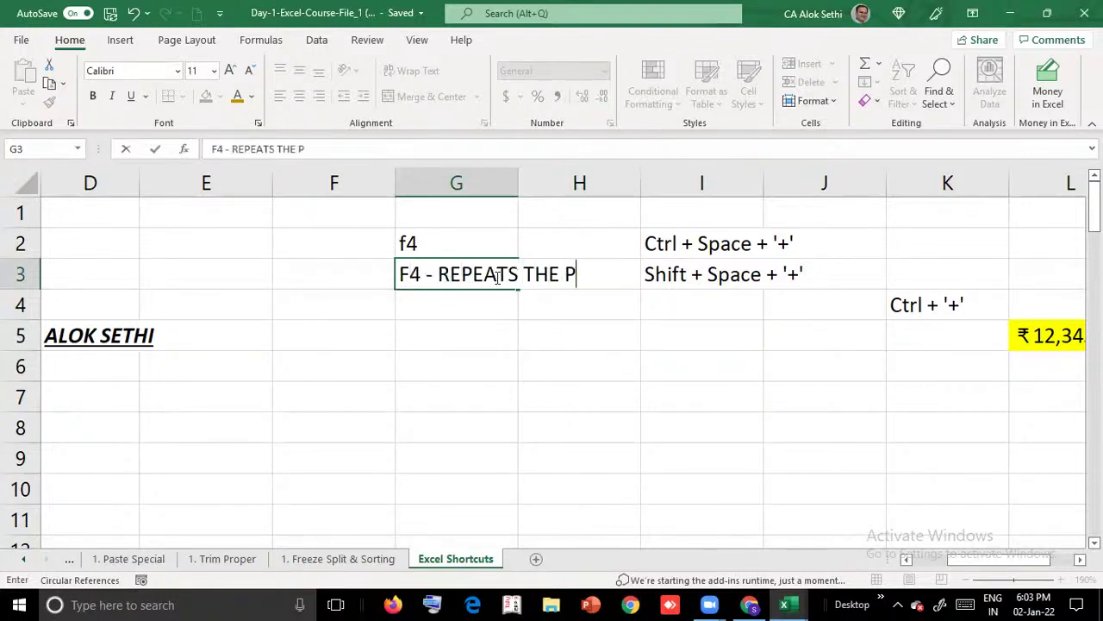
pyautogui.write('REVIOUS COMM')
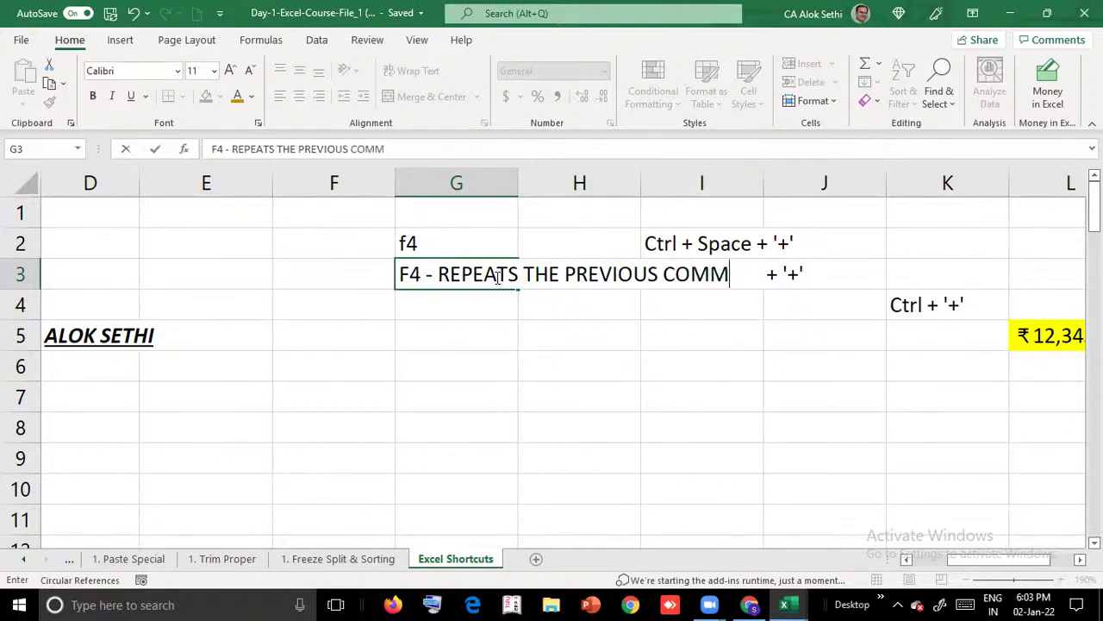
pyautogui.write('AND')
pyautogui.press('Return')
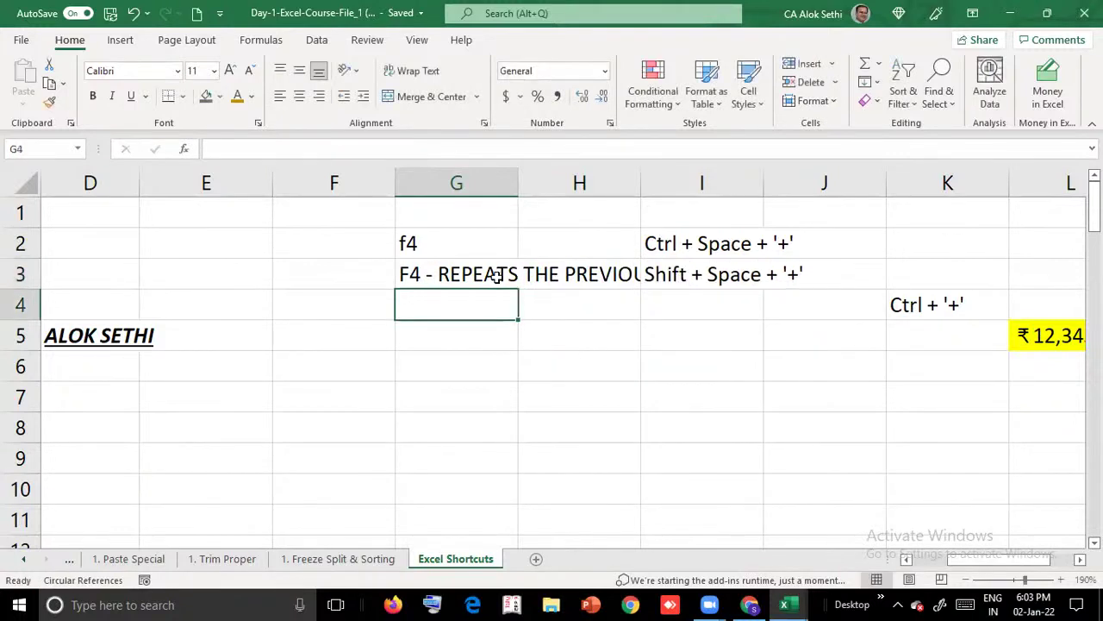
# Set the width of column G to 20 via Home > Format > Column Width
pyautogui.click(496, 275)
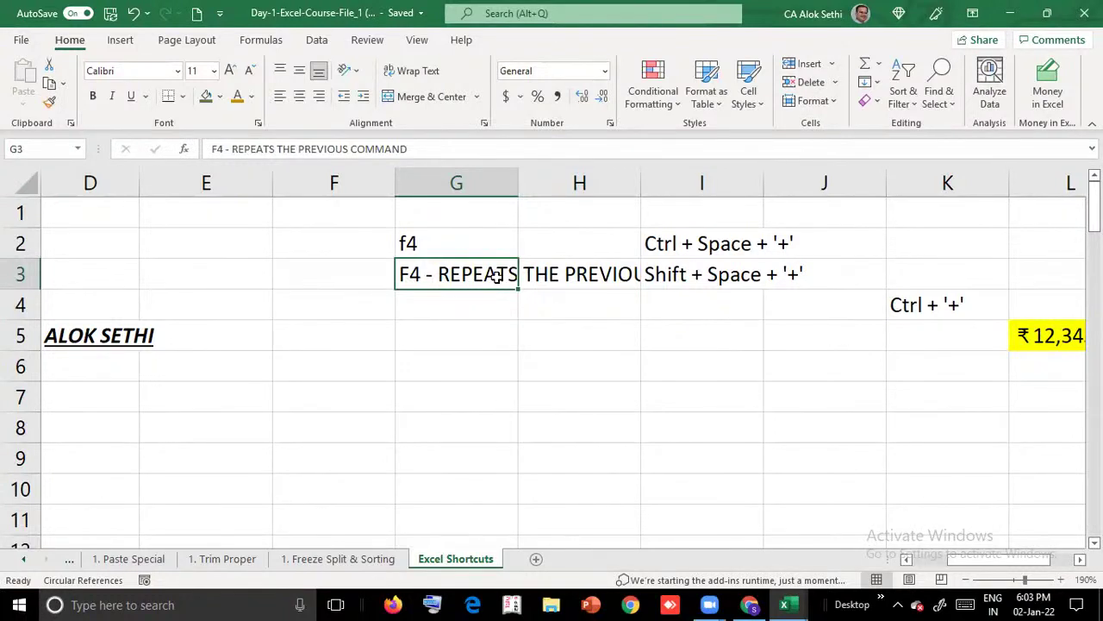
pyautogui.press('alt')
pyautogui.press('h')
pyautogui.press('o')
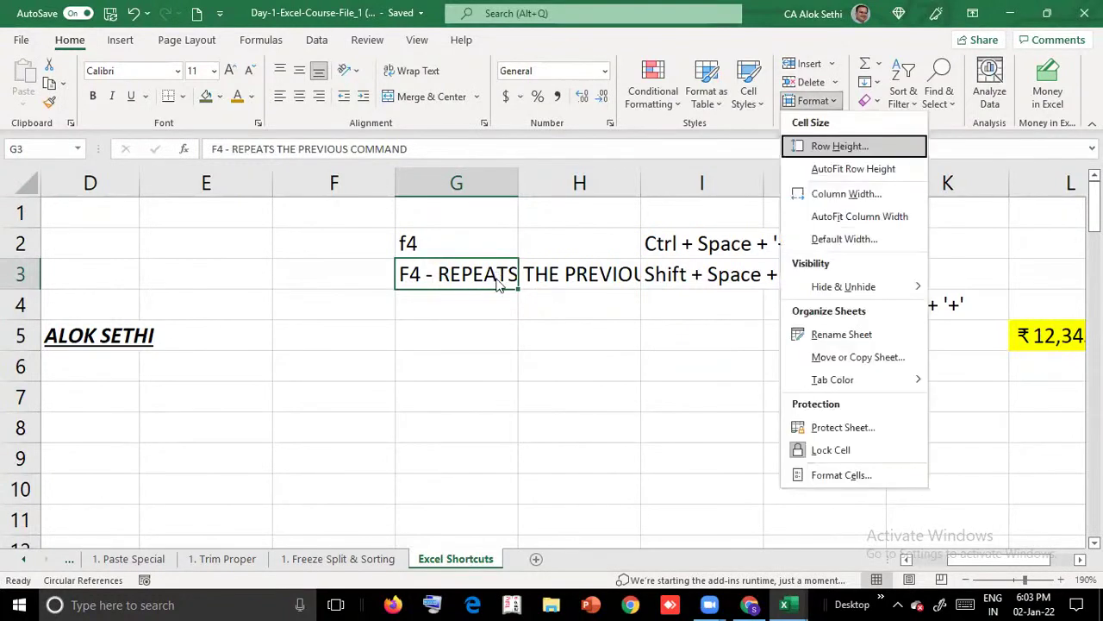
pyautogui.press('w')
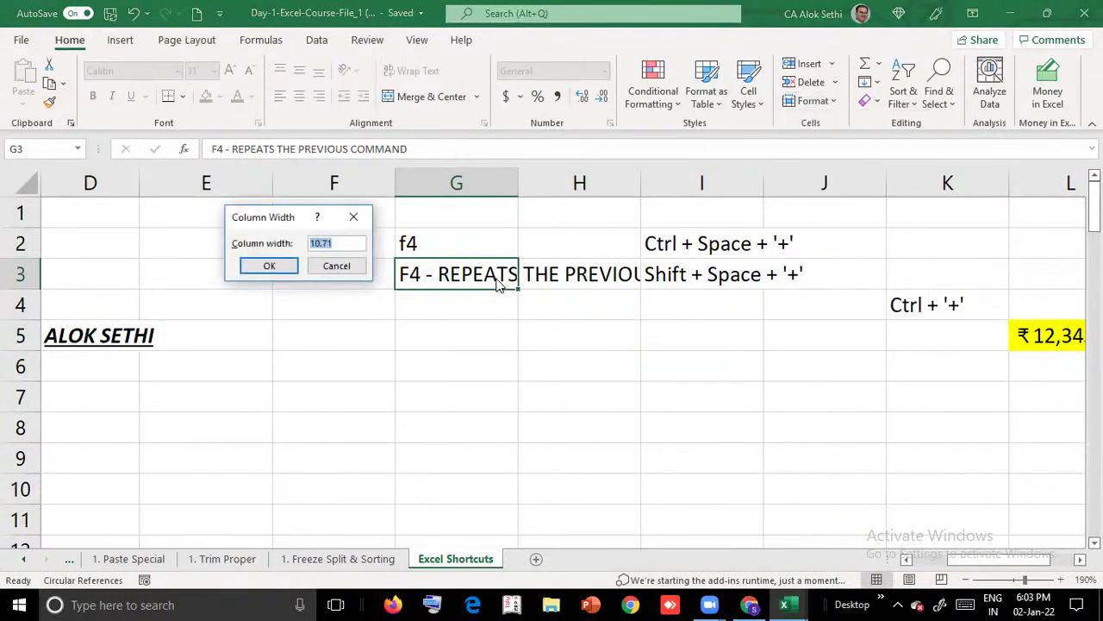
pyautogui.write('20')
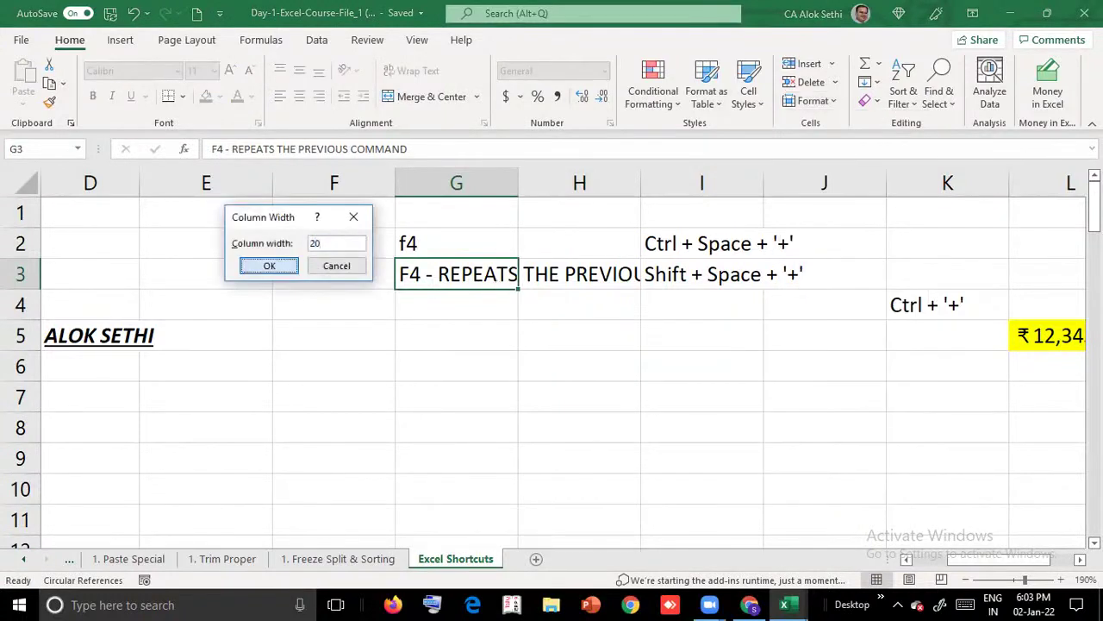
pyautogui.press('Return')
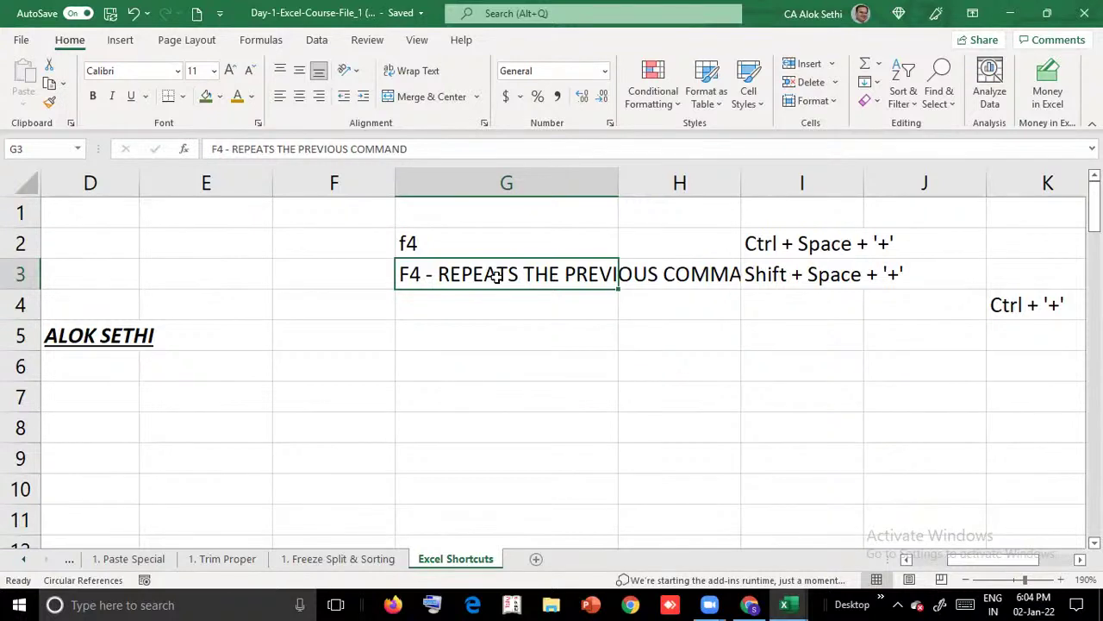
pyautogui.press('alt')
pyautogui.press('h')
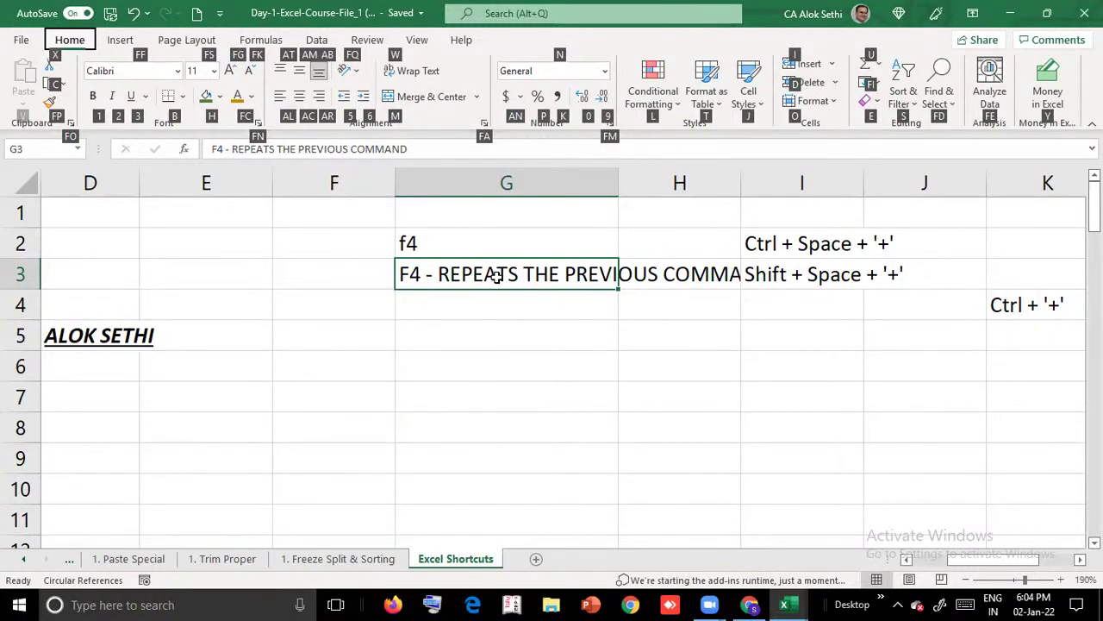
pyautogui.press('Escape')
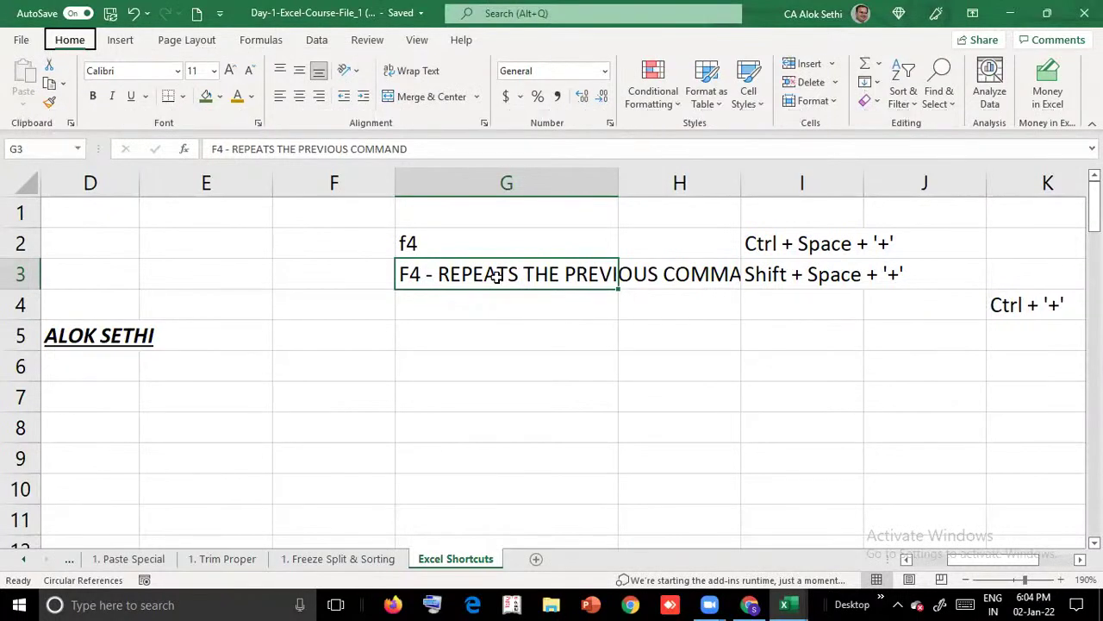
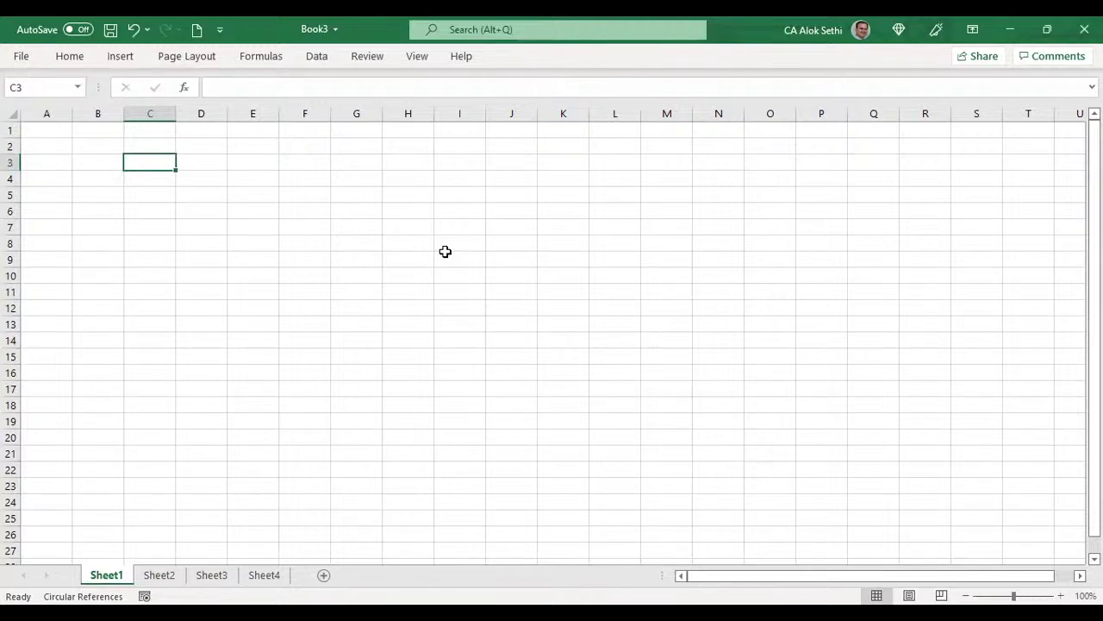
# Type the DATE heading in C3 and start the series with 1 and 2 in C4:C5
pyautogui.write('date')
pyautogui.press('BackSpace')
pyautogui.press('BackSpace')
pyautogui.press('BackSpace')
pyautogui.write('D')
pyautogui.press('BackSpace')
pyautogui.press('BackSpace')
pyautogui.write('DATE')
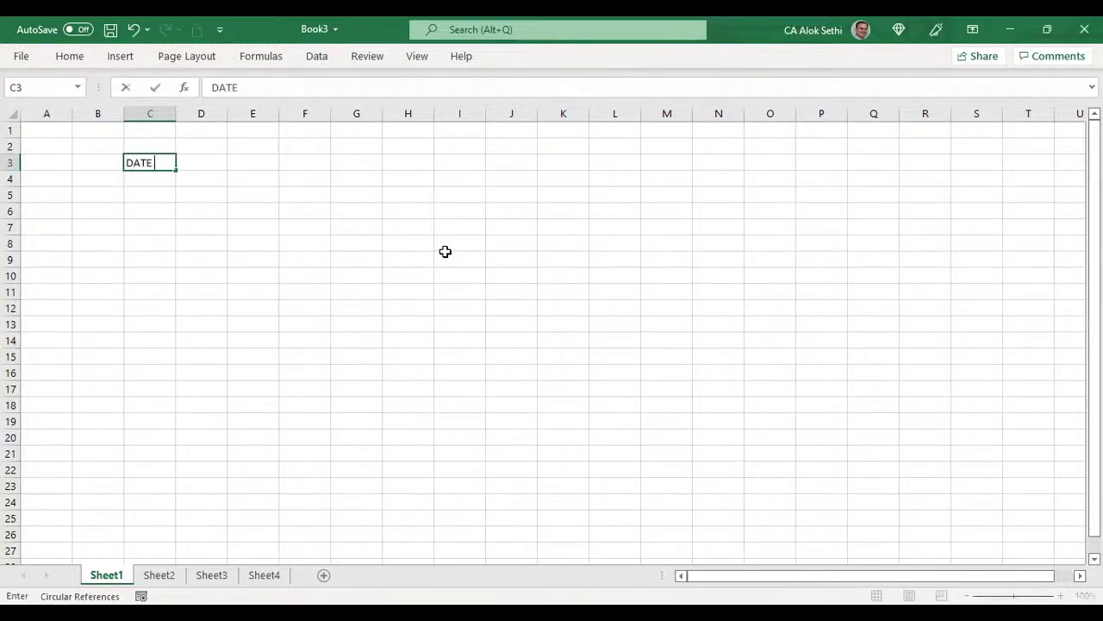
pyautogui.press('Return')
pyautogui.write('1')
pyautogui.press('Return')
pyautogui.write('2')
pyautogui.hotkey('ctrl', 'Return')
pyautogui.press('Up')
pyautogui.hotkey('shift', 'Down')
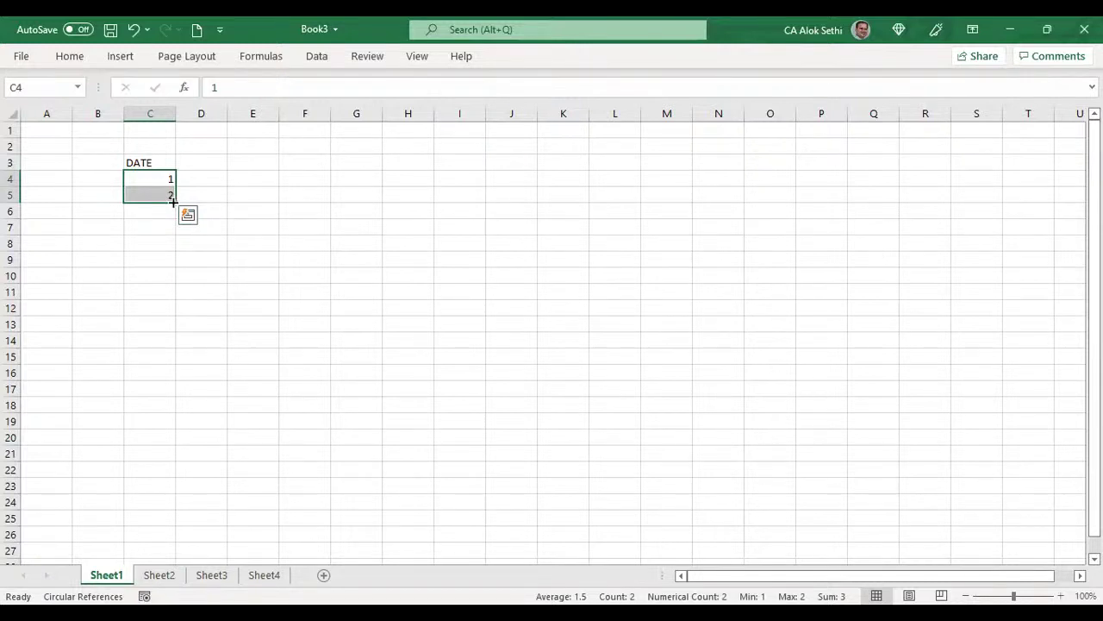
# Fill the series from C4:C5 down to C34 so the dates run 1 through 31
pyautogui.moveTo(177, 203); pyautogui.dragTo(177, 203)
pyautogui.click(149, 195)
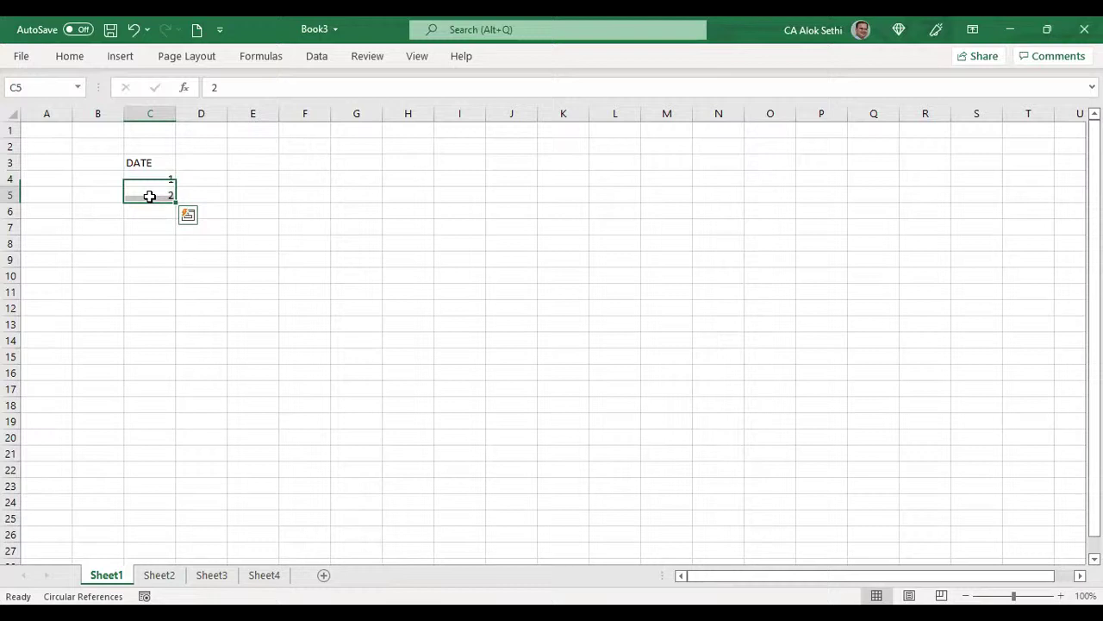
pyautogui.moveTo(167, 182); pyautogui.dragTo(174, 238)
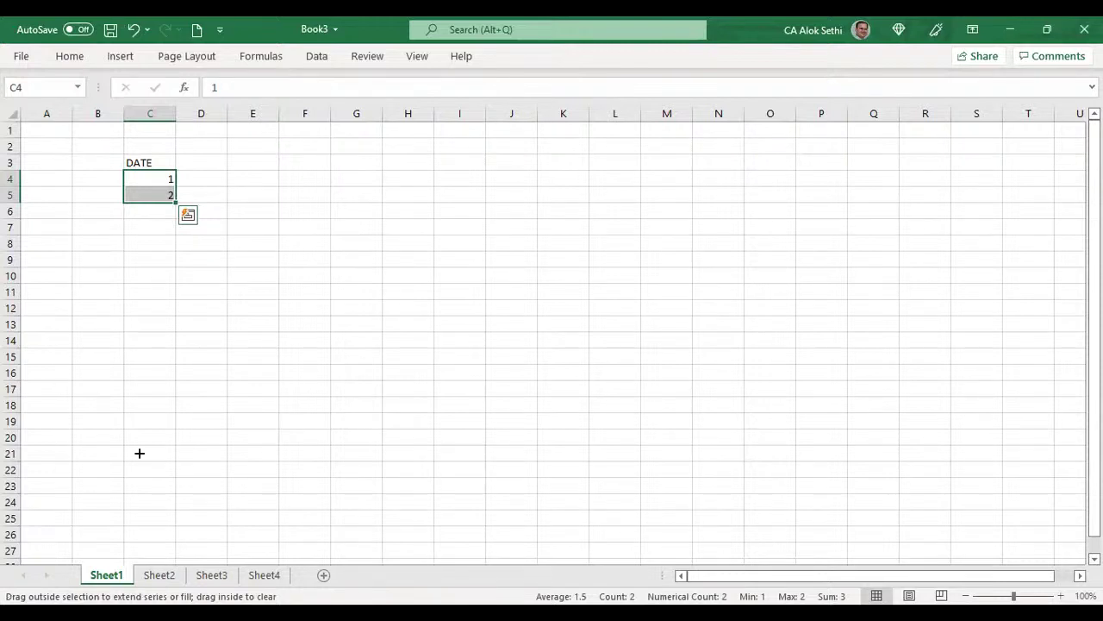
pyautogui.moveTo(165, 375); pyautogui.dragTo(164, 470)
pyautogui.click(243, 289)
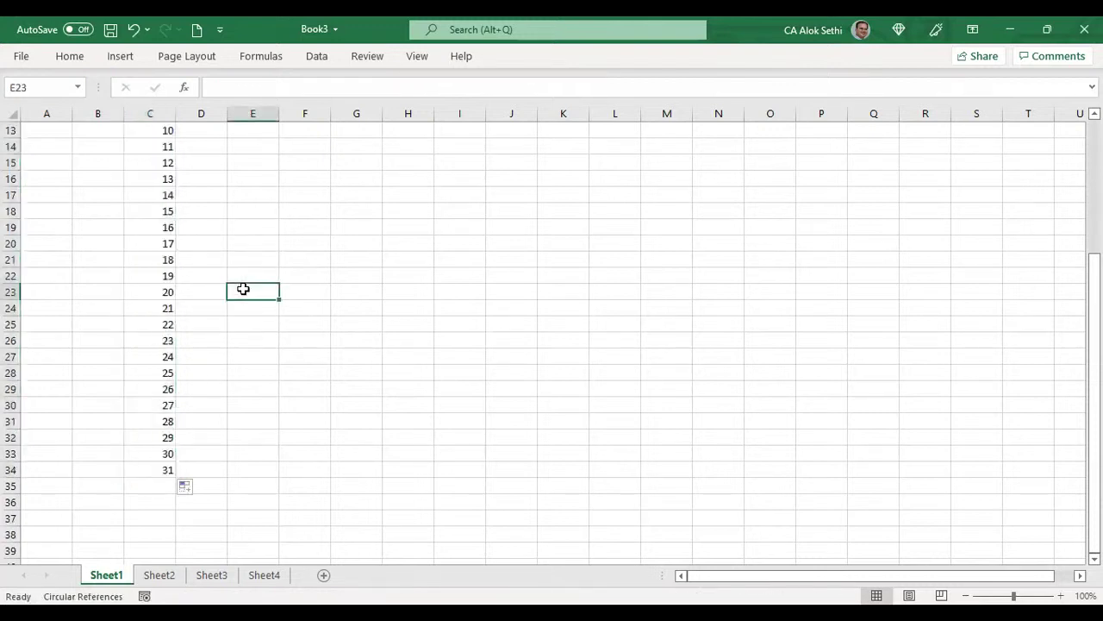
# Enter the heading TIME in cell D2
pyautogui.press('Up')
pyautogui.press('Up')
pyautogui.press('Up')
pyautogui.press('Up')
pyautogui.press('Up')
pyautogui.press('Up')
pyautogui.press('Up')
pyautogui.press('Up')
pyautogui.press('Up')
pyautogui.press('Up')
pyautogui.press('Up')
pyautogui.press('Up')
pyautogui.press('Up')
pyautogui.press('Up')
pyautogui.press('Up')
pyautogui.press('Up')
pyautogui.press('Up')
pyautogui.press('Up')
pyautogui.press('Up')
pyautogui.press('Up')
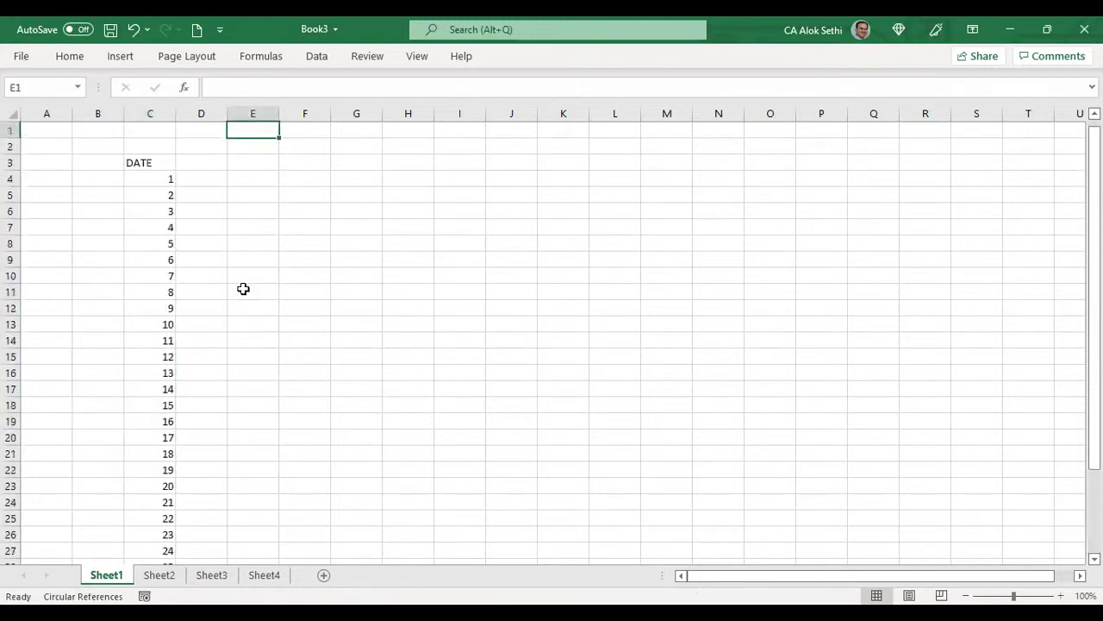
pyautogui.press('Down')
pyautogui.press('Down')
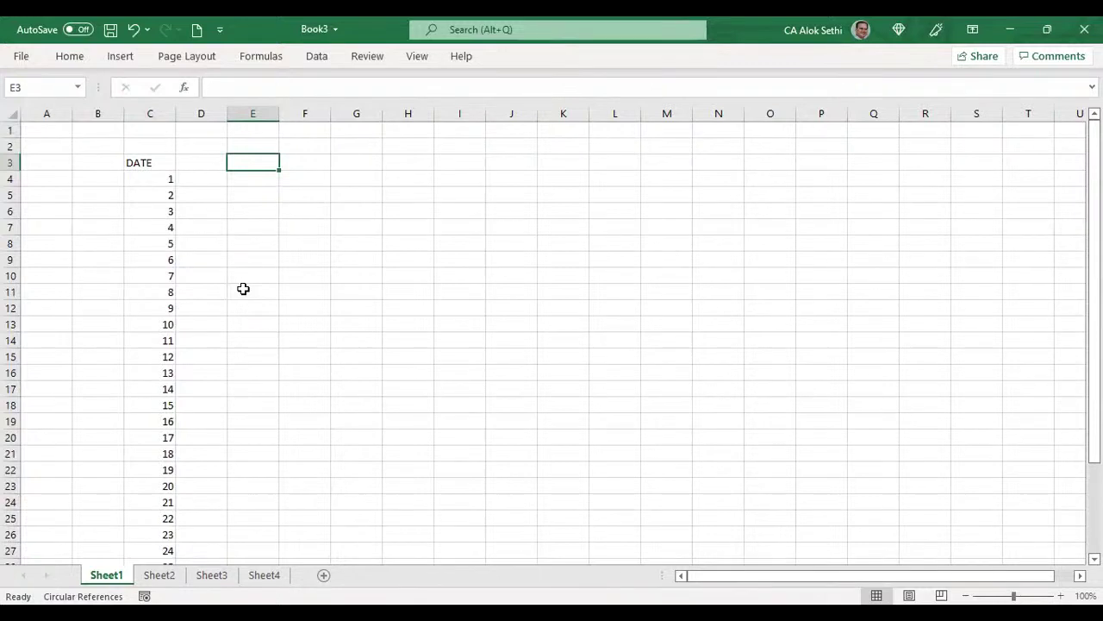
pyautogui.press('Left')
pyautogui.press('Down')
pyautogui.press('Down')
pyautogui.press('Up')
pyautogui.press('Up')
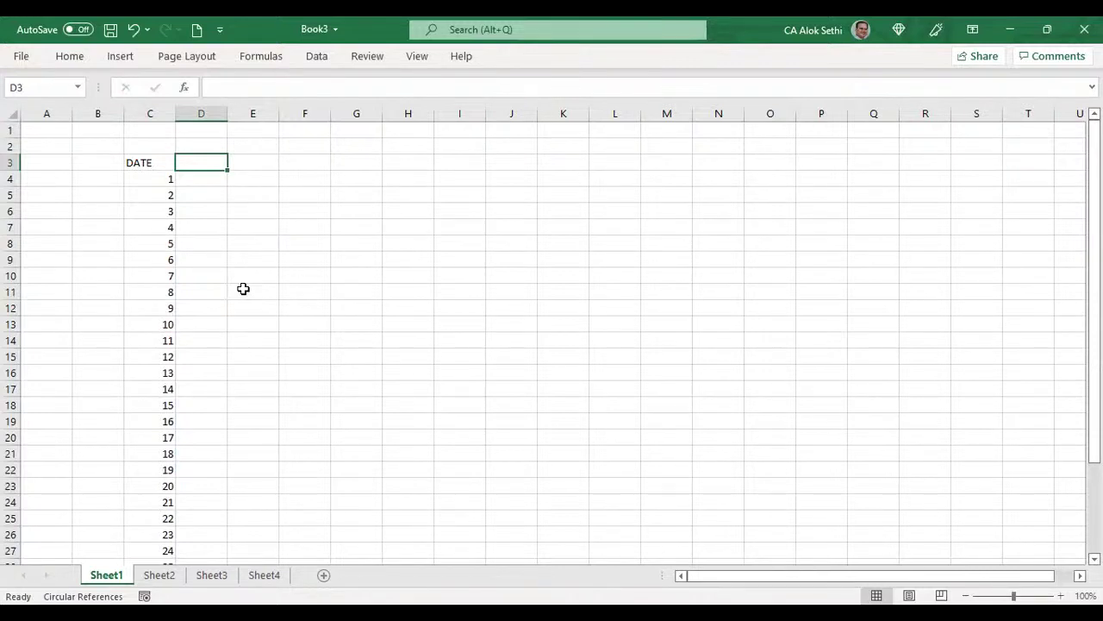
pyautogui.write('E')
pyautogui.press('BackSpace')
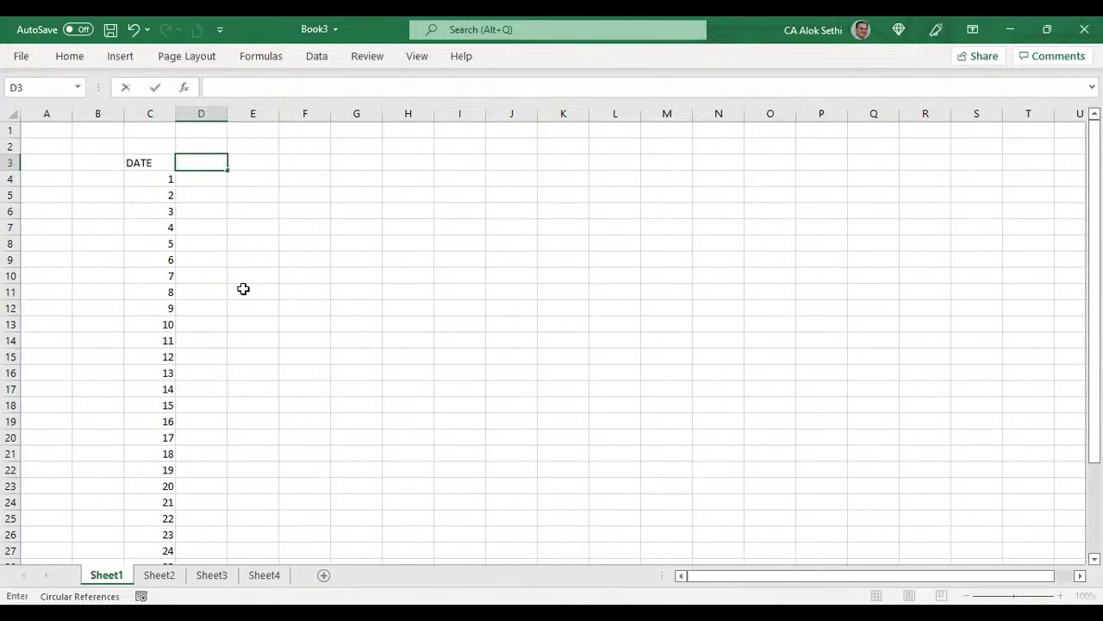
pyautogui.press('Up')
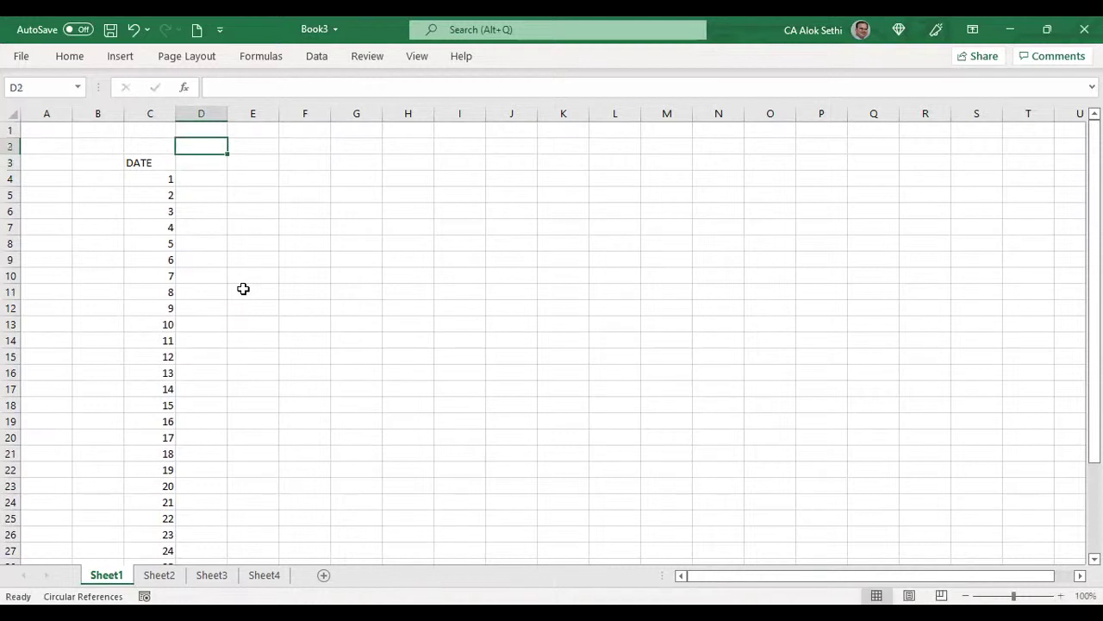
pyautogui.write('TIME')
pyautogui.press('Tab')
# Enter the start time 6:00 in cell D3
pyautogui.press('Return')
pyautogui.write('6:')
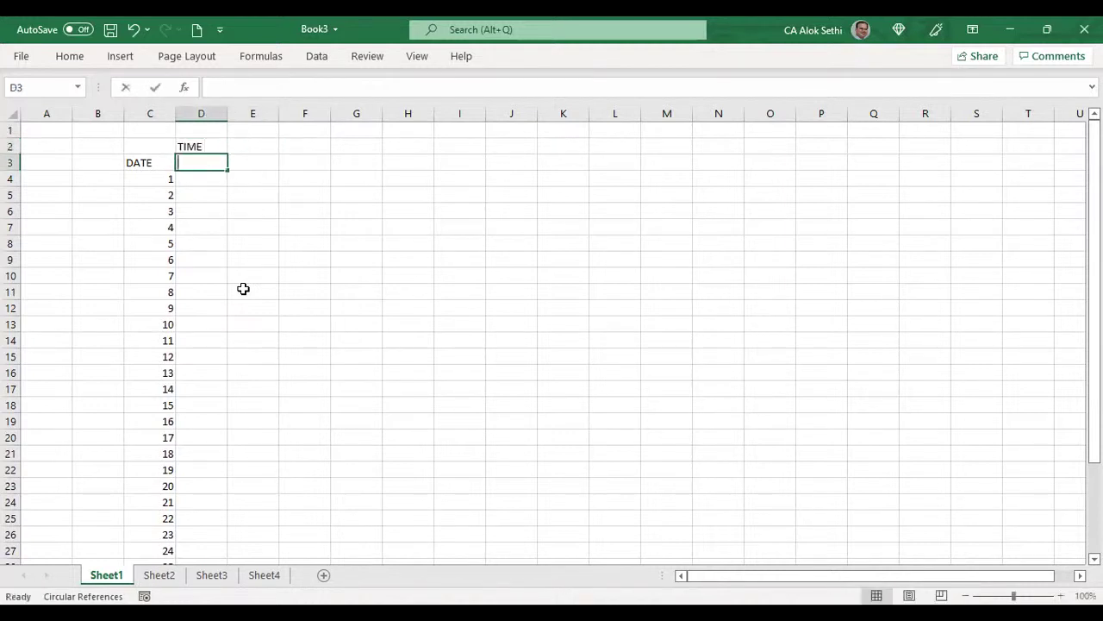
pyautogui.write('00')
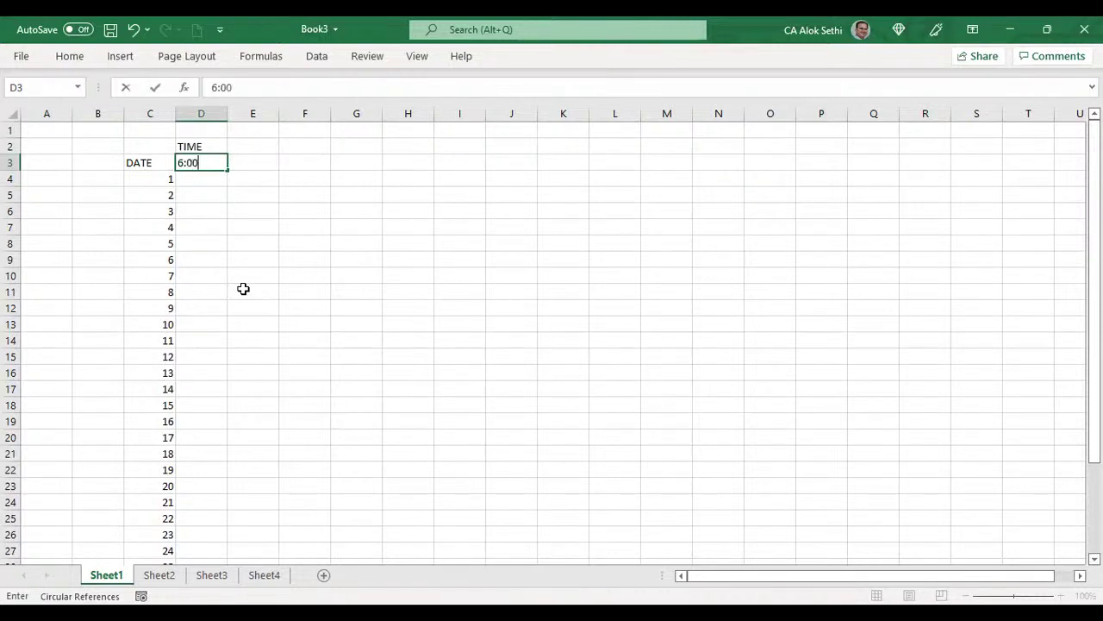
pyautogui.press('Return')
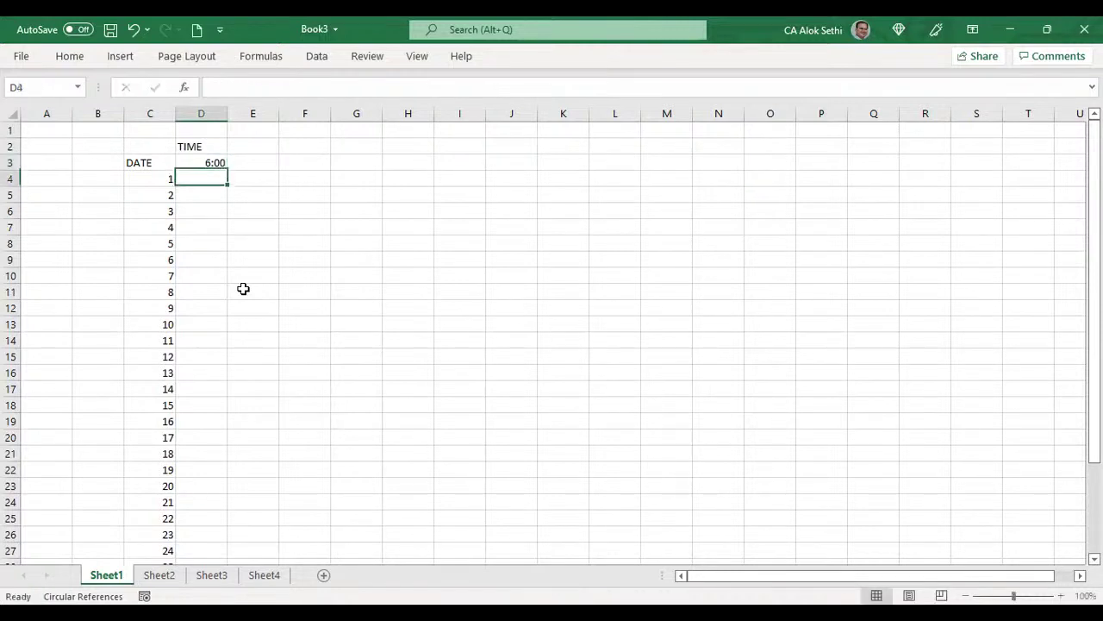
pyautogui.press('Left')
pyautogui.press('Down')
pyautogui.press('Right')
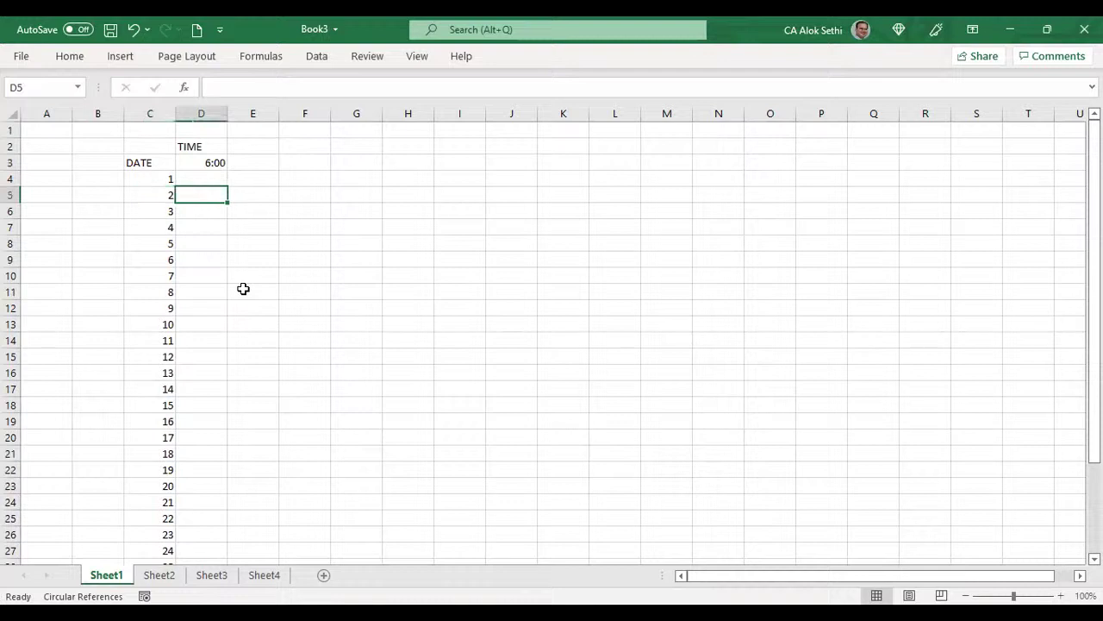
pyautogui.press('Up')
pyautogui.press('Up')
pyautogui.press('F2')
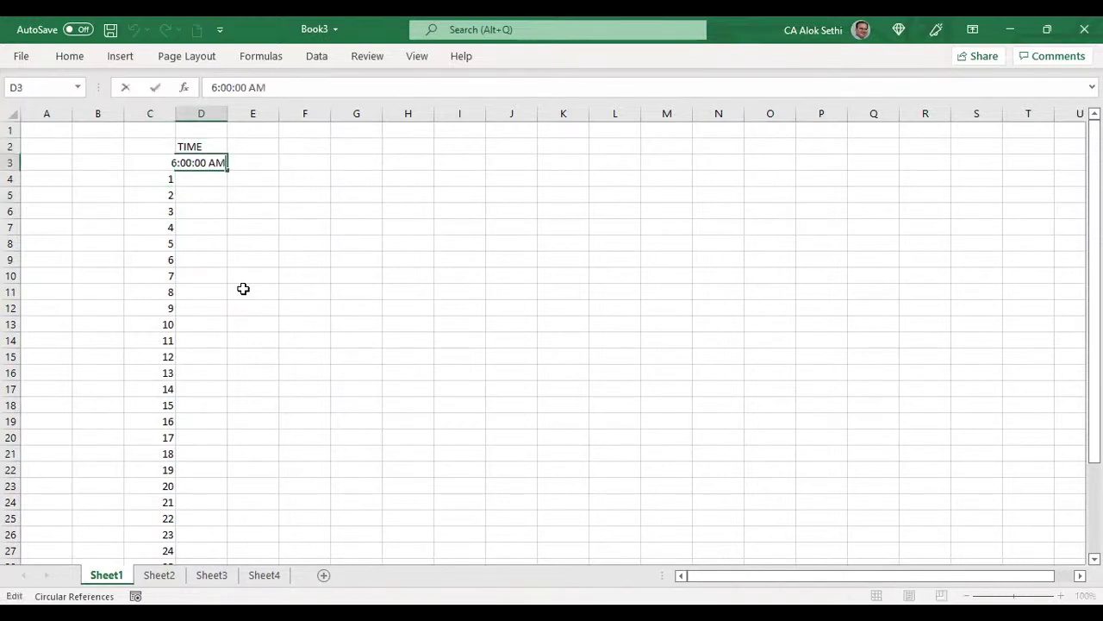
pyautogui.press('Return')
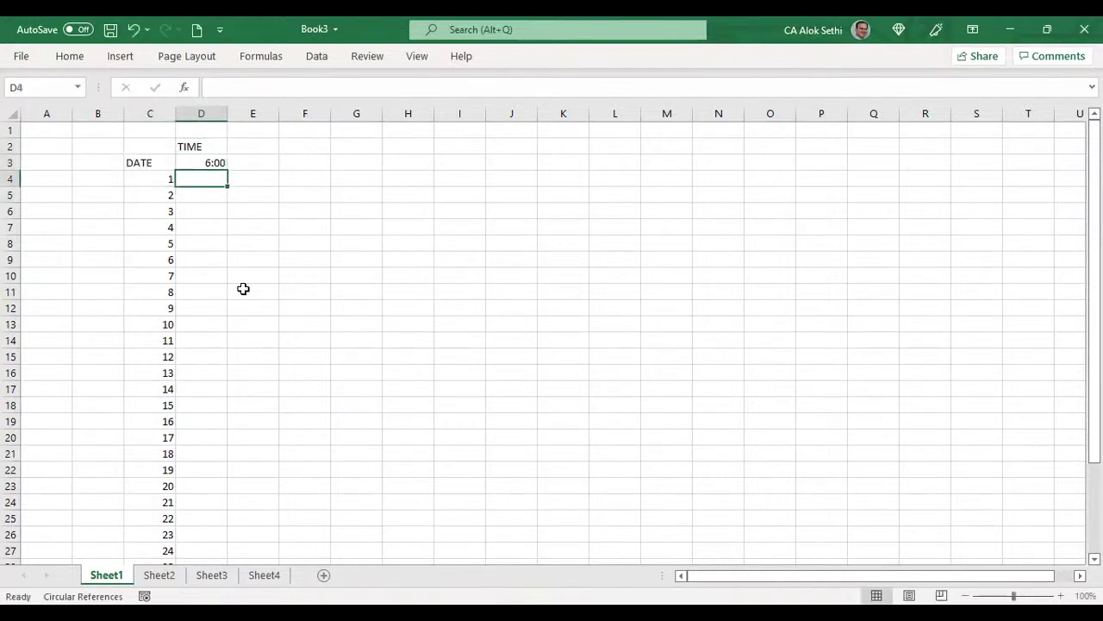
pyautogui.press('Up')
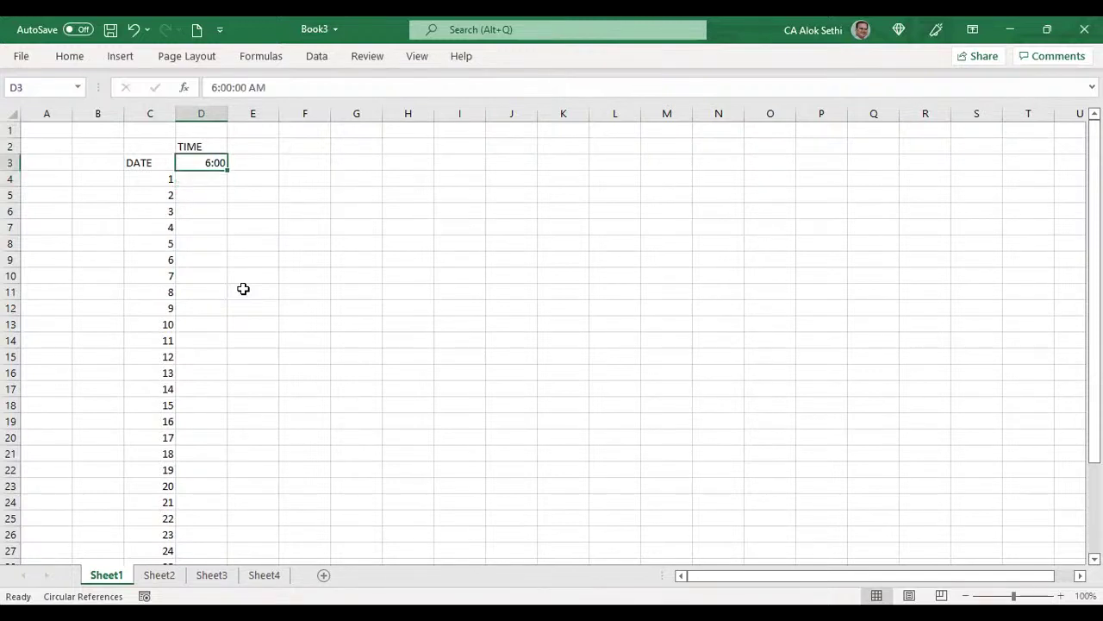
pyautogui.press('alt')
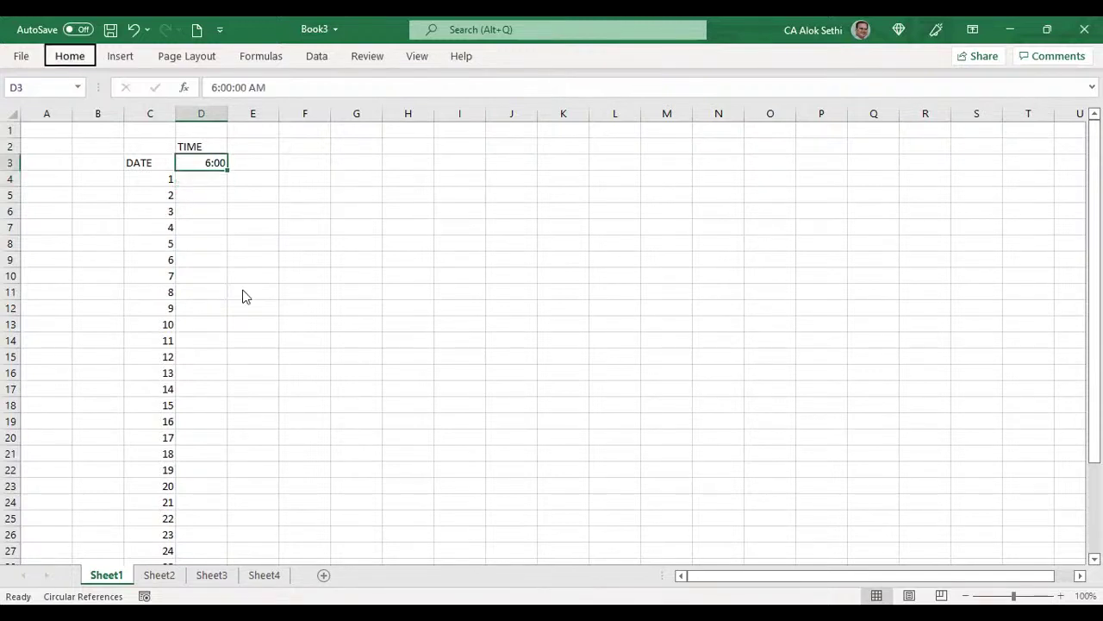
# AutoFit the height of row 3 from the Home Format menu
pyautogui.press('h')
pyautogui.press('o')
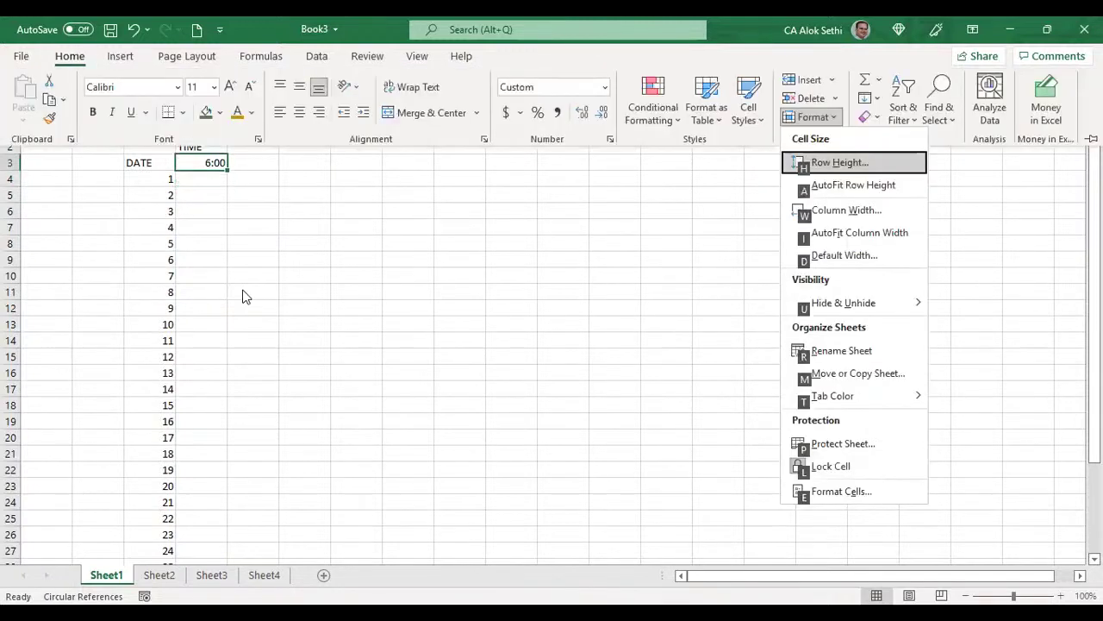
pyautogui.press('Down')
pyautogui.press('Return')
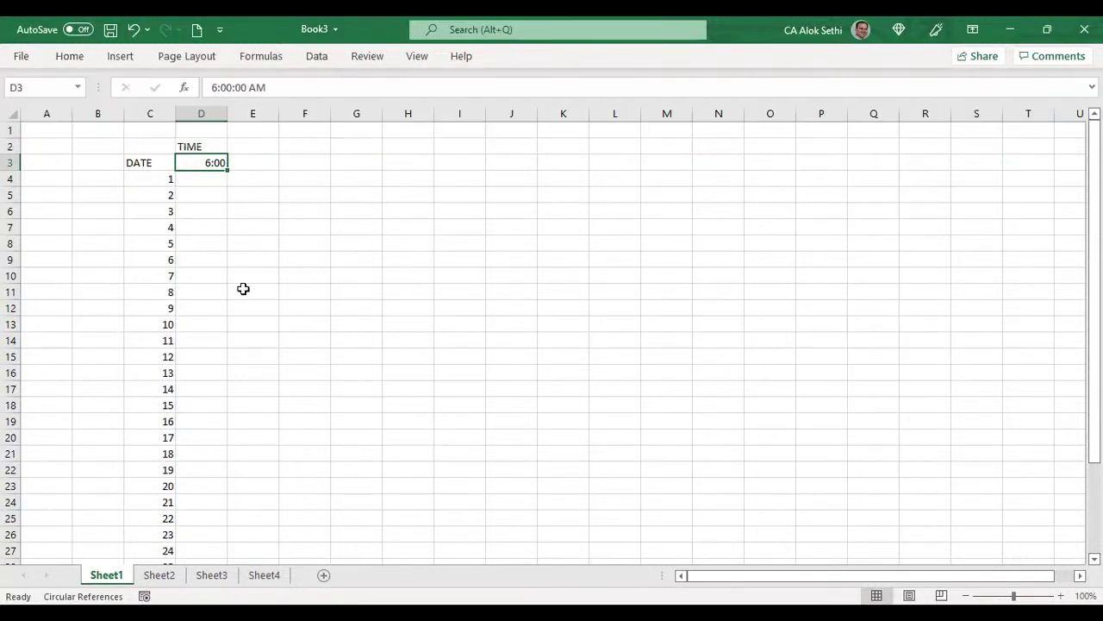
pyautogui.press('Down')
pyautogui.press('Up')
# Widen column D so the TIME heading and 6:00 entry have more room
pyautogui.press('alt')
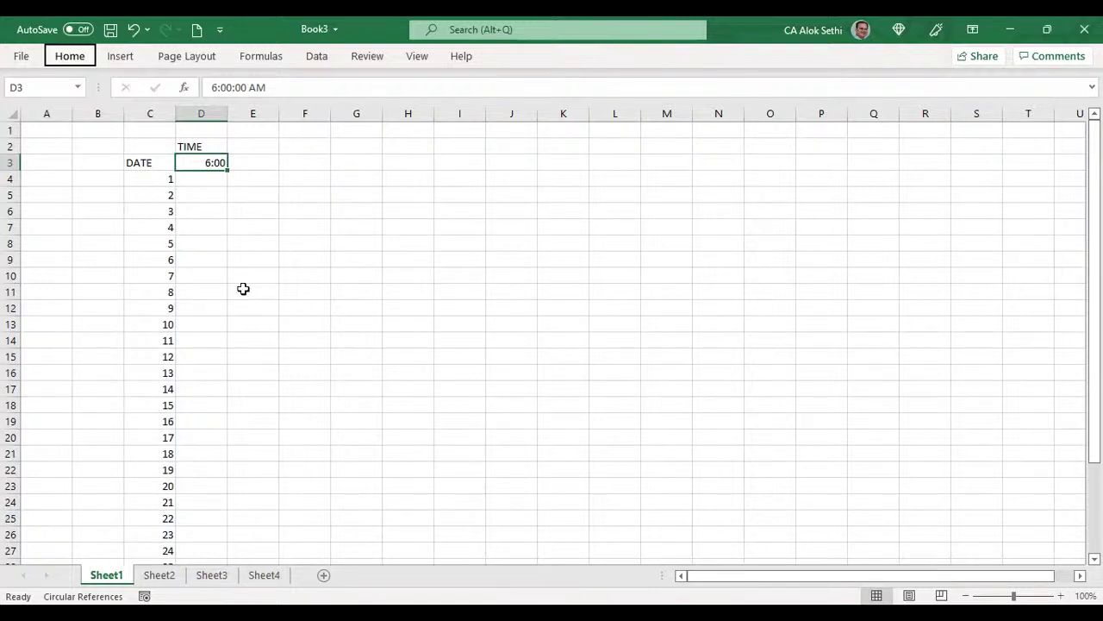
pyautogui.press('alt')
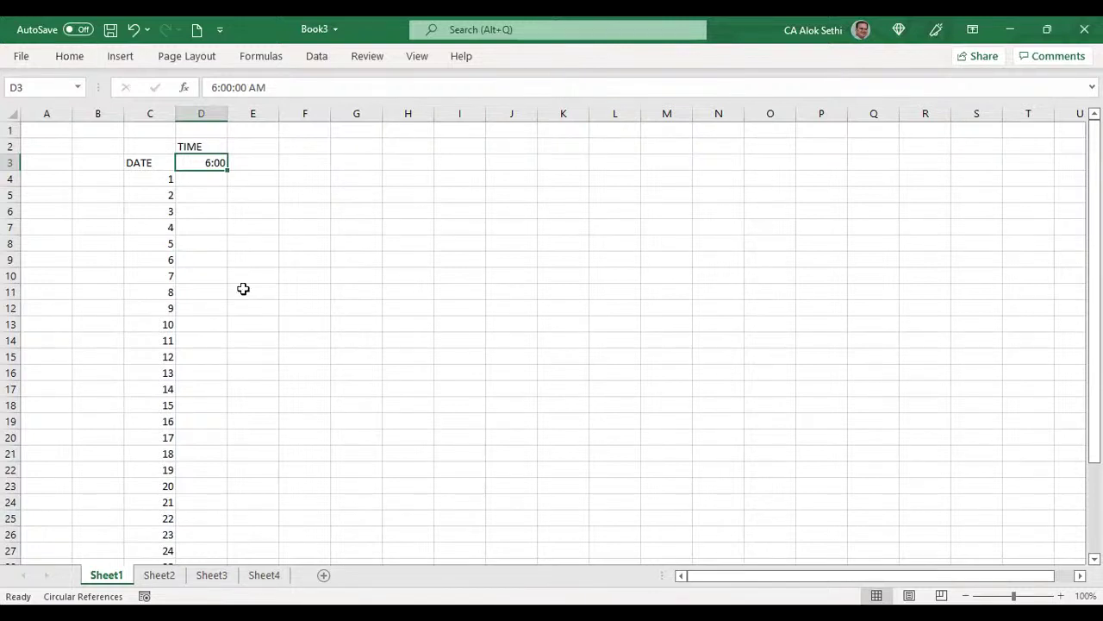
pyautogui.doubleClick(229, 119)
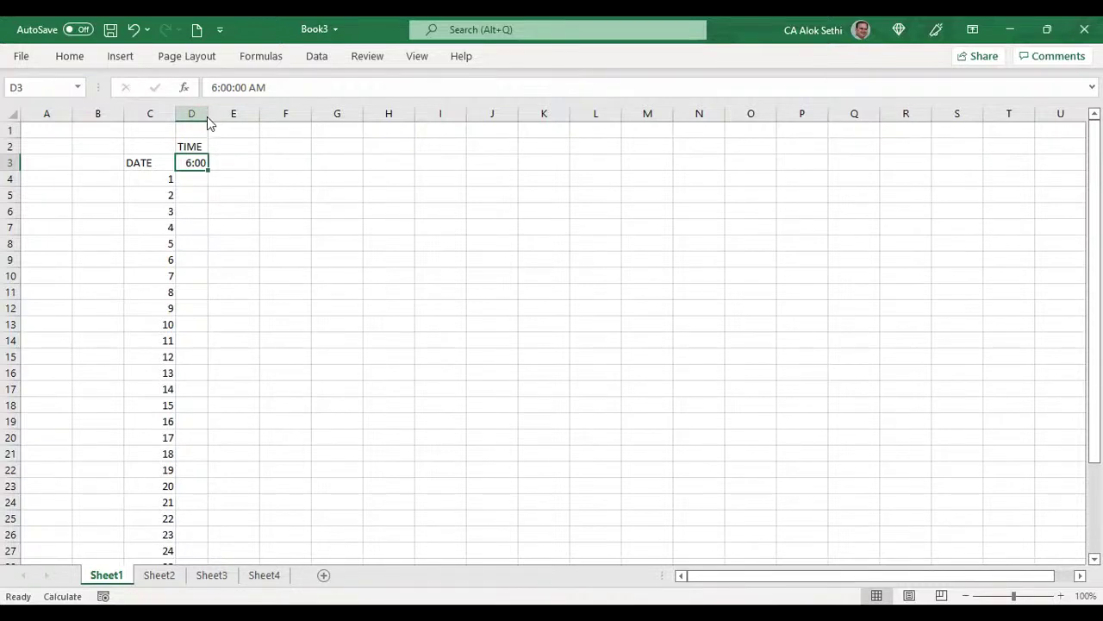
pyautogui.press('Return')
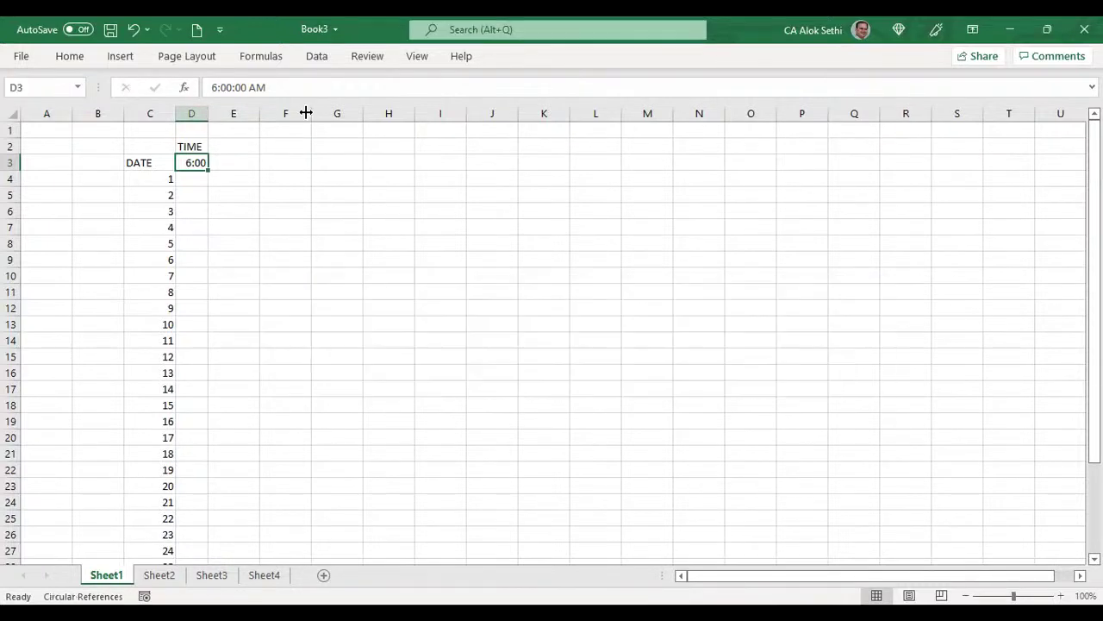
pyautogui.moveTo(209, 114); pyautogui.dragTo(353, 81)
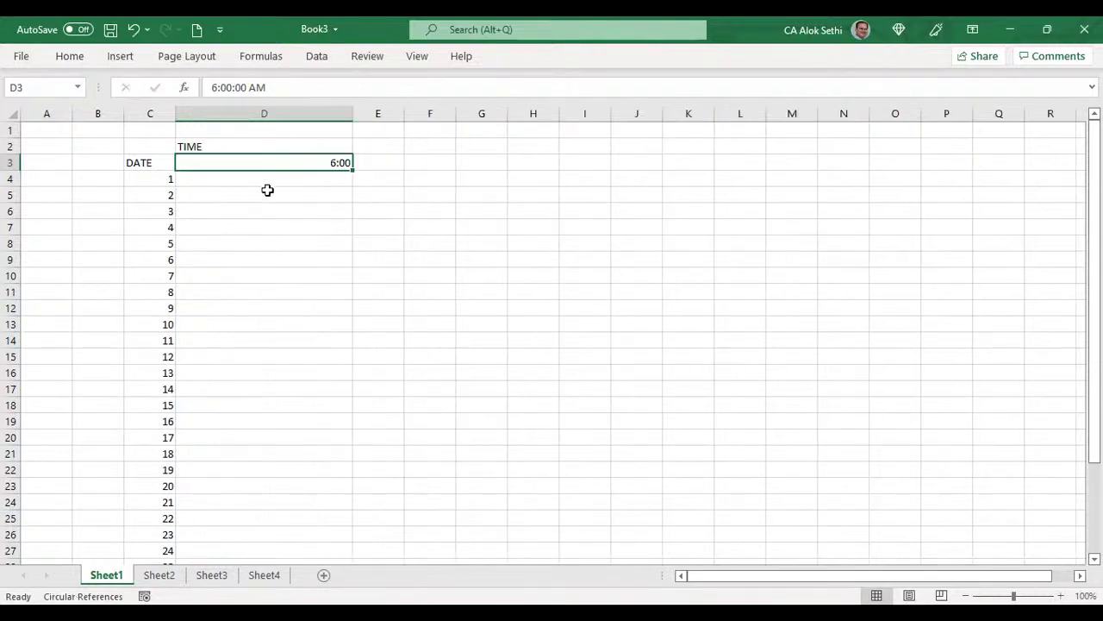
# Left-align D3 and turn its time into the text 6:00:00 AM
pyautogui.click(71, 57)
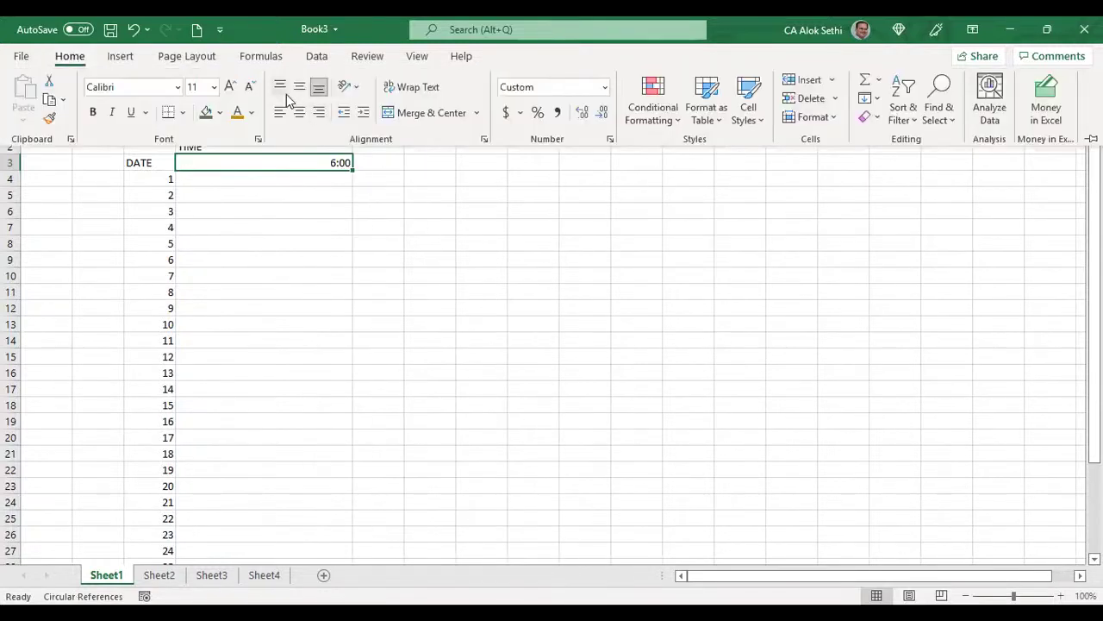
pyautogui.click(279, 112)
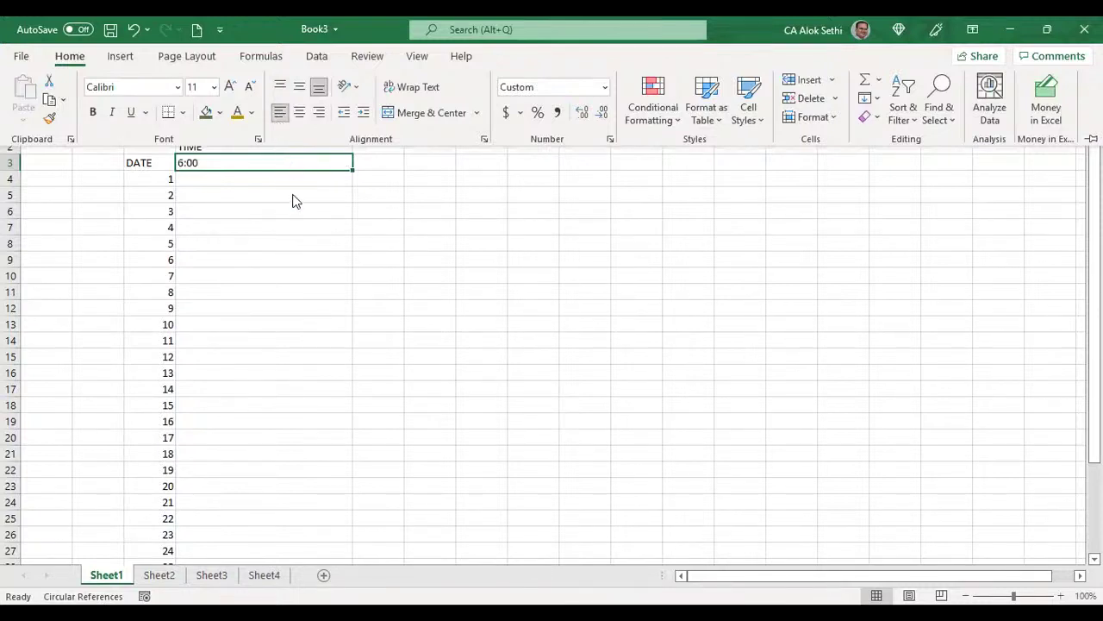
pyautogui.press('F2')
pyautogui.press('Left')
pyautogui.press('Left')
pyautogui.press('Left')
pyautogui.press('Left')
pyautogui.press('Left')
pyautogui.press('Left')
pyautogui.press('Left')
pyautogui.press('Left')
pyautogui.press('Left')
pyautogui.press('Left')
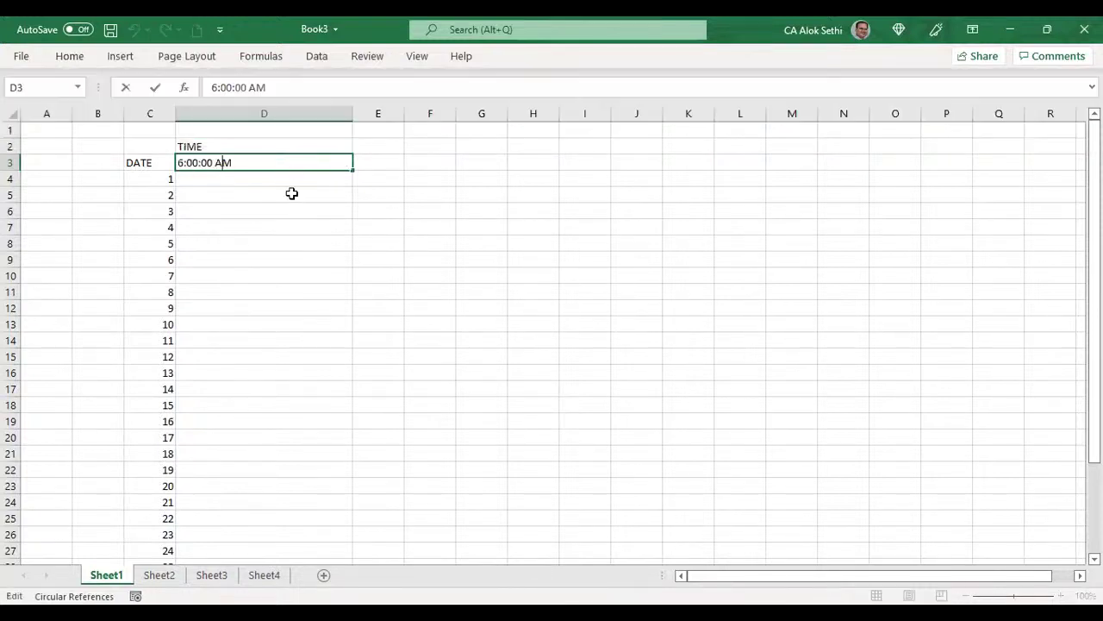
pyautogui.write("'")
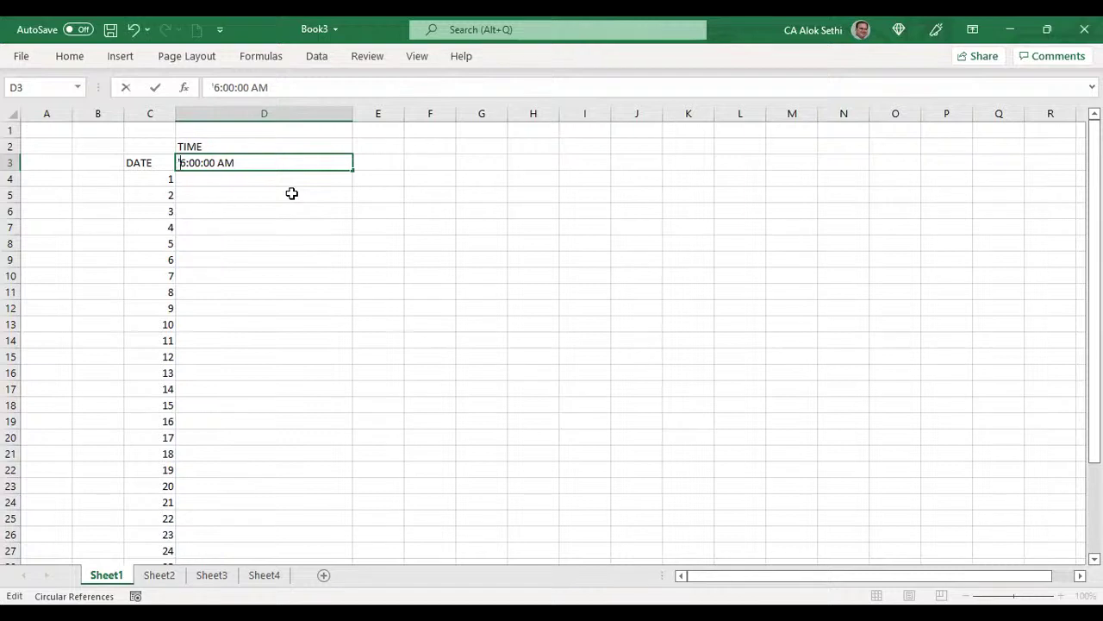
pyautogui.press('Return')
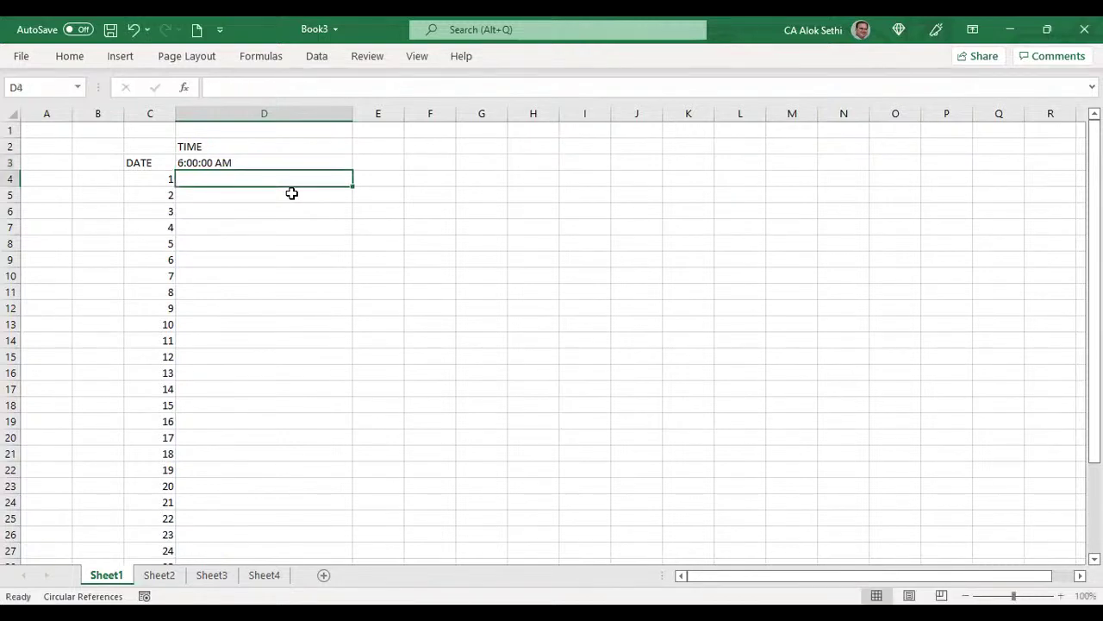
# Enter GET UP in D5, 7:00 in E3 and STUDY in E5
pyautogui.click(291, 193)
pyautogui.write('GET UP')
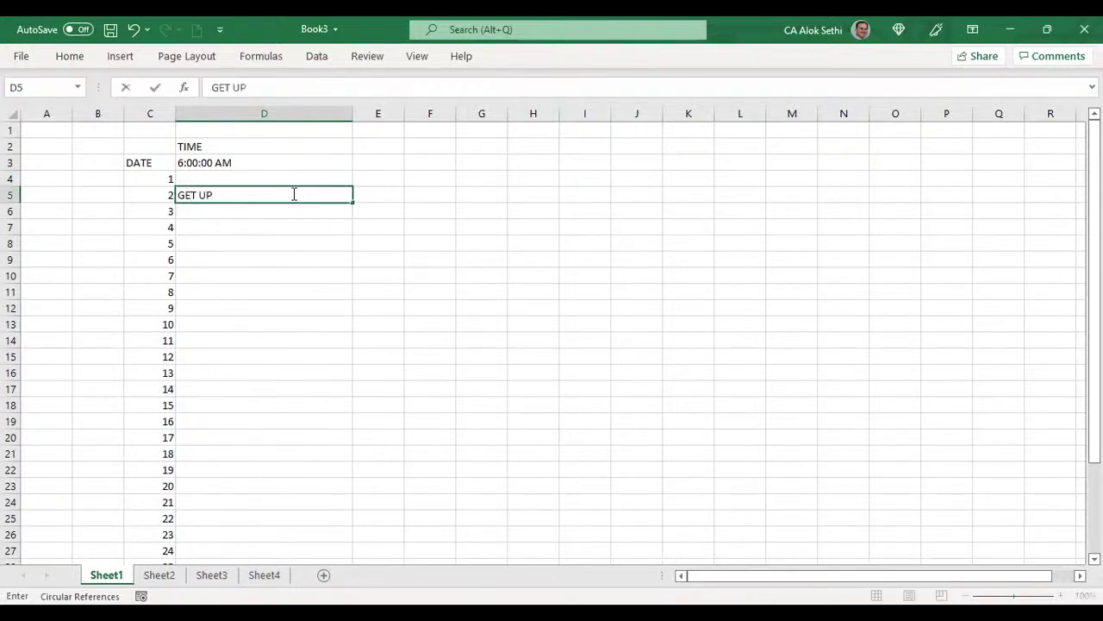
pyautogui.press('Return')
pyautogui.press('Right')
pyautogui.press('Up')
pyautogui.press('Up')
pyautogui.press('Up')
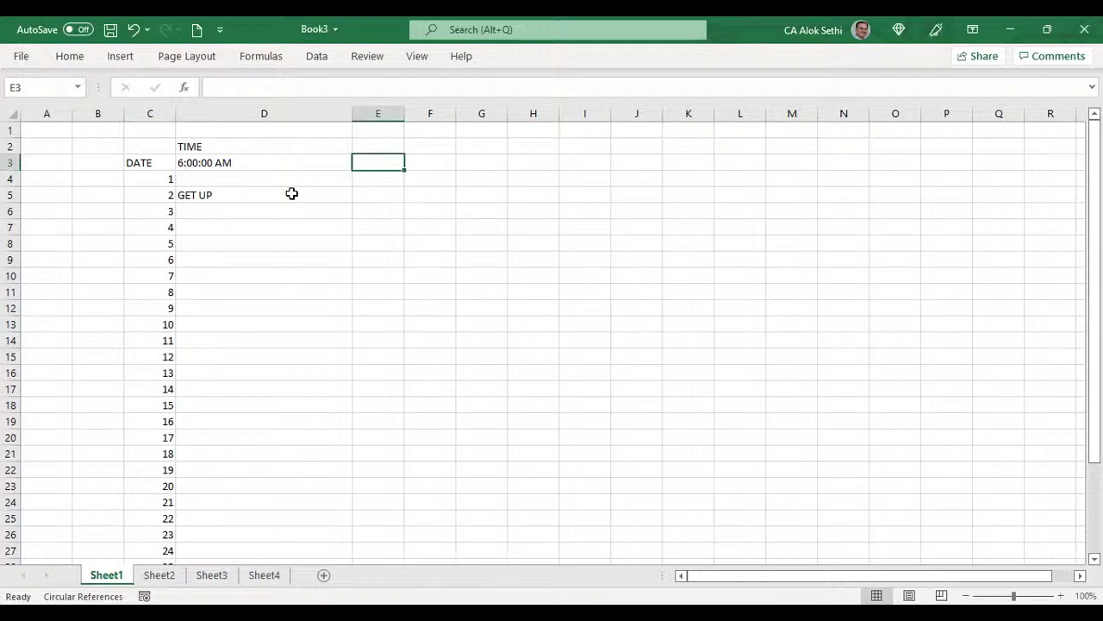
pyautogui.write('7:00')
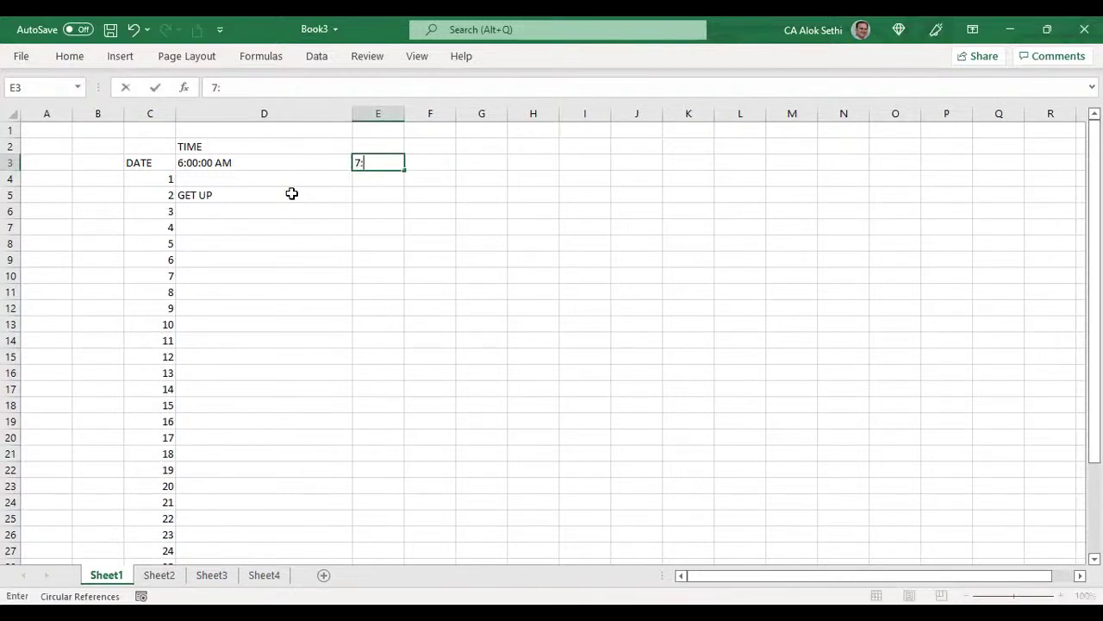
pyautogui.press('Return')
pyautogui.press('Return')
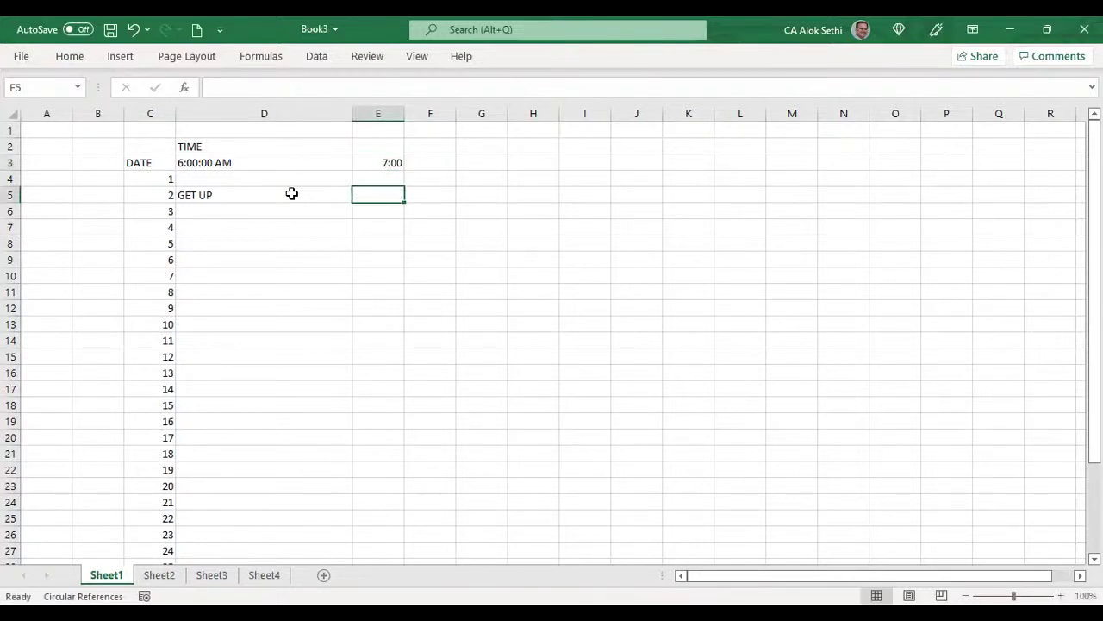
pyautogui.write('STUDY')
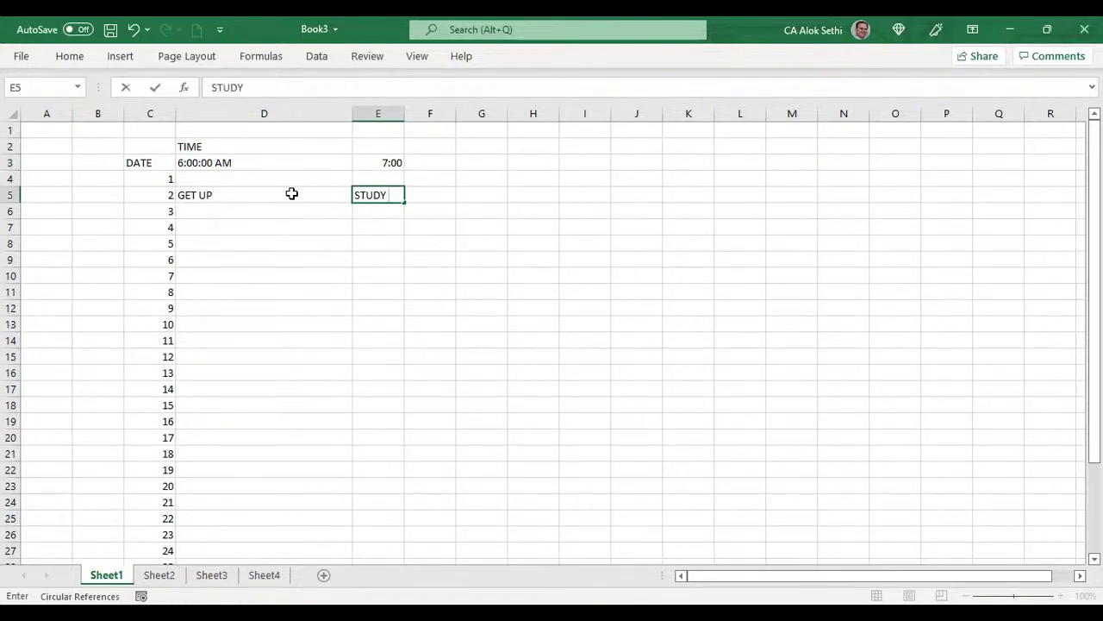
pyautogui.press('Right')
pyautogui.press('Right')
pyautogui.press('Right')
pyautogui.press('Right')
pyautogui.press('Right')
pyautogui.press('Right')
pyautogui.press('Right')
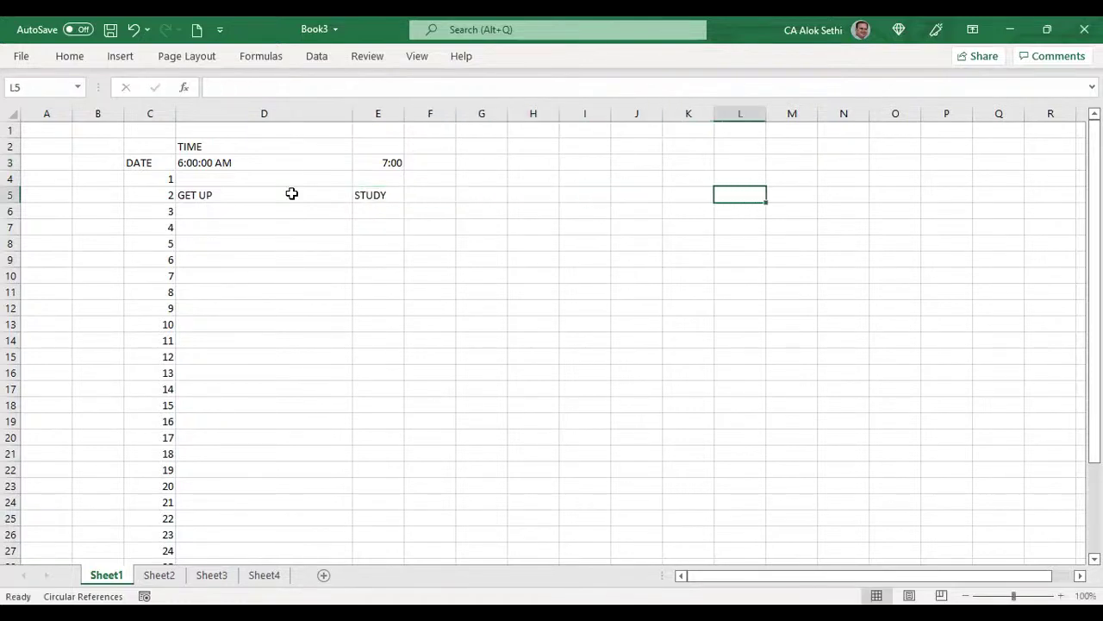
# Go back to GET UP in D5 and bring up the Insert ribbon
pyautogui.press('Left')
pyautogui.press('Left')
pyautogui.press('Left')
pyautogui.press('Left')
pyautogui.press('Left')
pyautogui.press('Left')
pyautogui.press('Left')
pyautogui.press('Left')
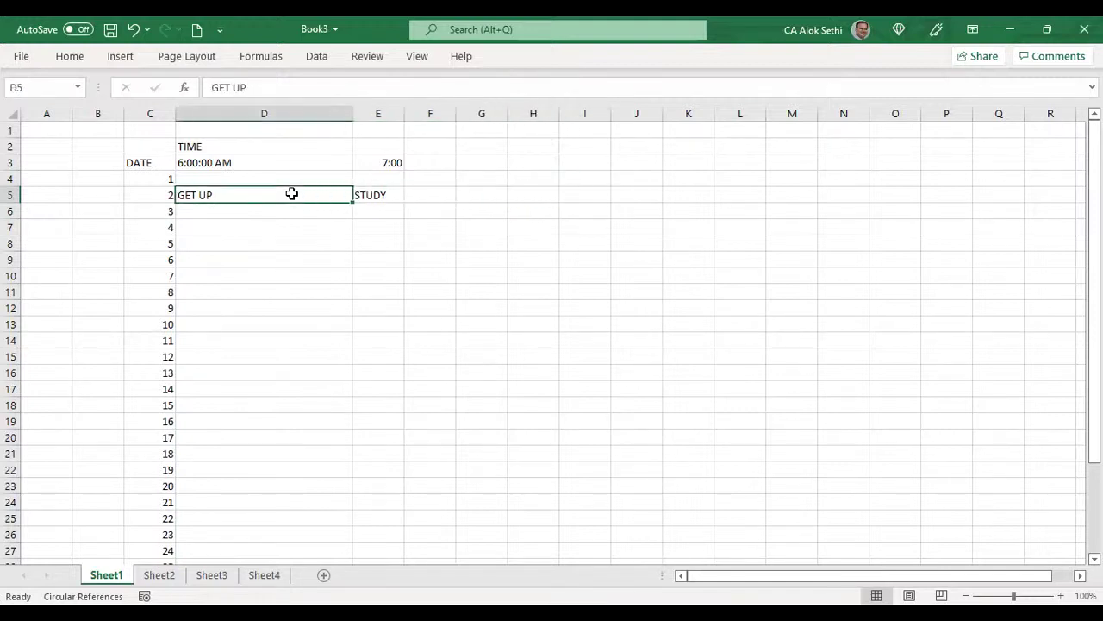
pyautogui.click(70, 56)
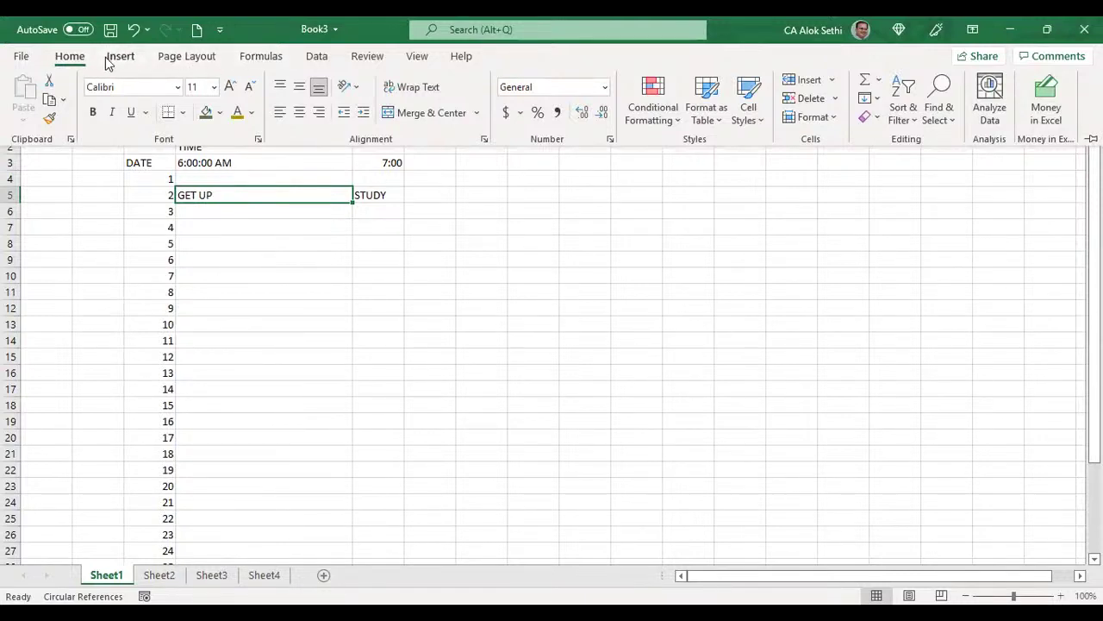
pyautogui.doubleClick(107, 58)
pyautogui.click(107, 62)
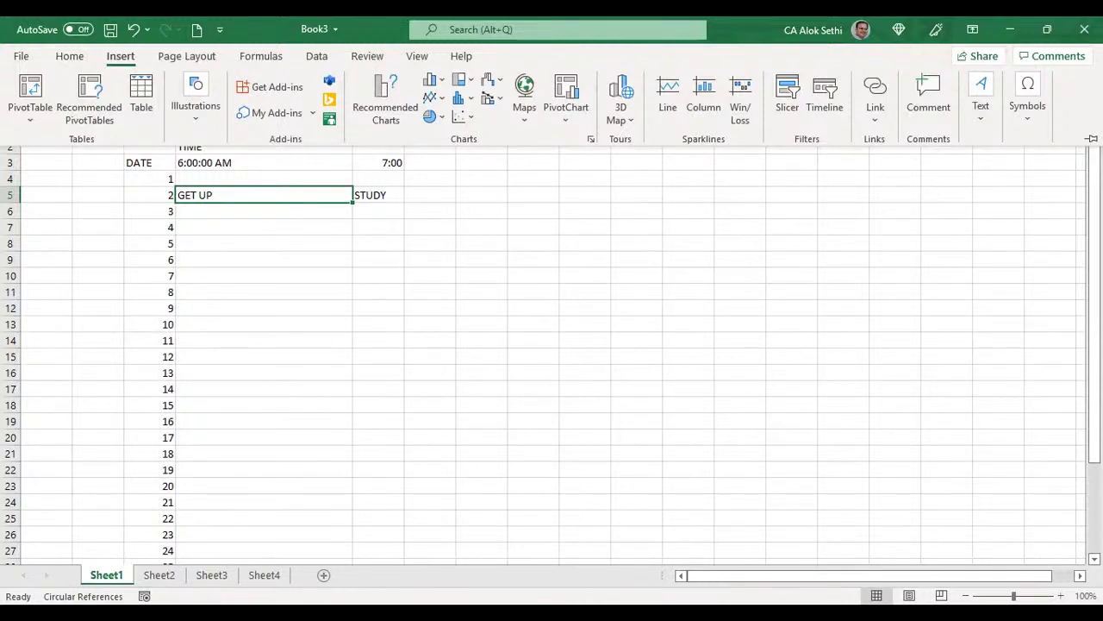
# Browse the Equation gallery under Symbols, then open the Symbol dialog showing Currency Symbols
pyautogui.click(1026, 126)
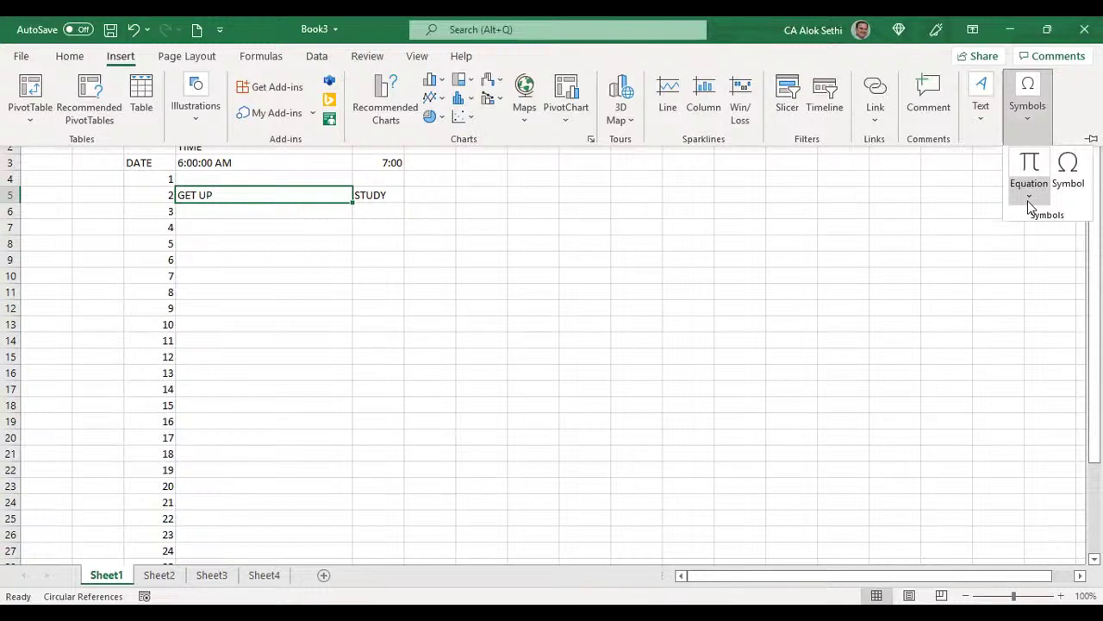
pyautogui.click(1029, 205)
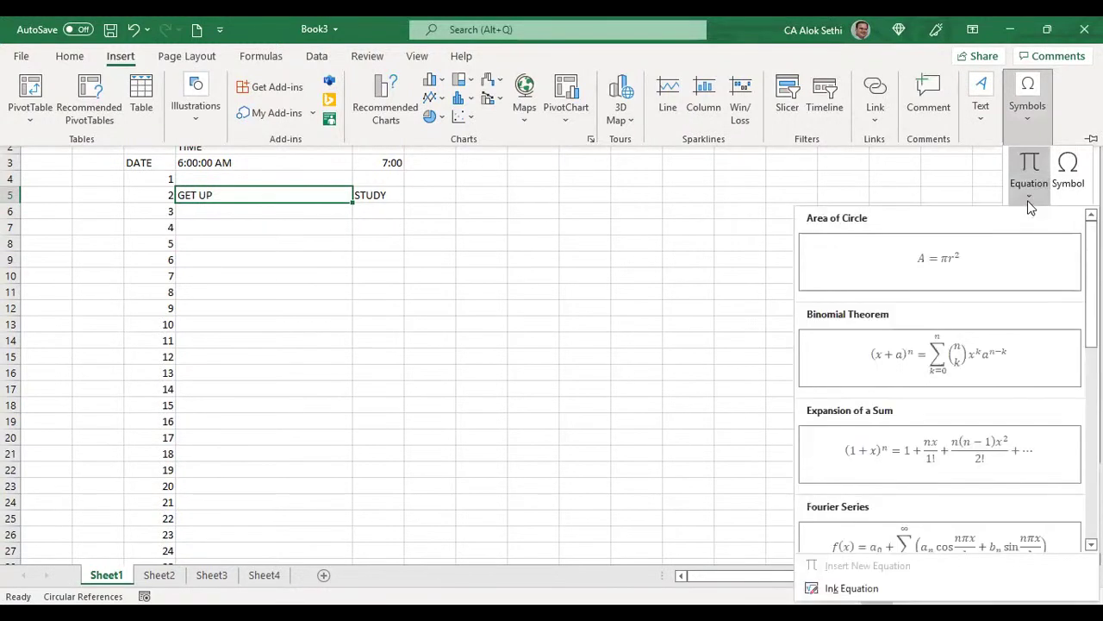
pyautogui.press('Down')
pyautogui.press('Down')
pyautogui.press('Down')
pyautogui.press('Down')
pyautogui.press('Down')
pyautogui.press('Down')
pyautogui.press('Down')
pyautogui.press('Down')
pyautogui.press('Down')
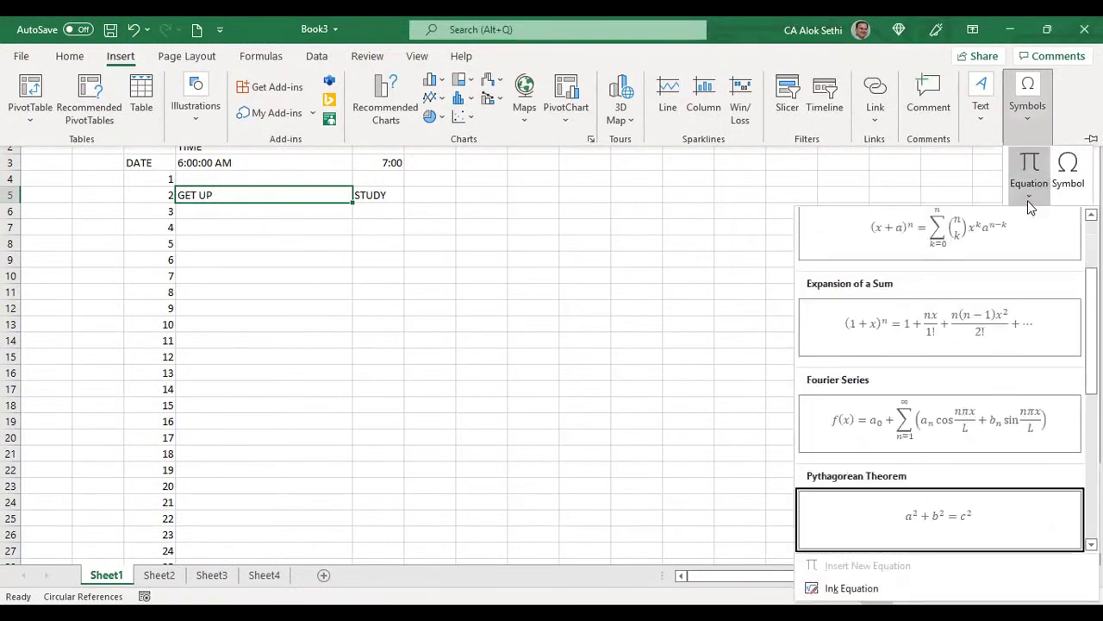
pyautogui.press('Down')
pyautogui.press('Down')
pyautogui.press('Down')
pyautogui.press('Down')
pyautogui.press('Down')
pyautogui.press('Down')
pyautogui.press('Down')
pyautogui.press('Down')
pyautogui.press('Down')
pyautogui.press('Down')
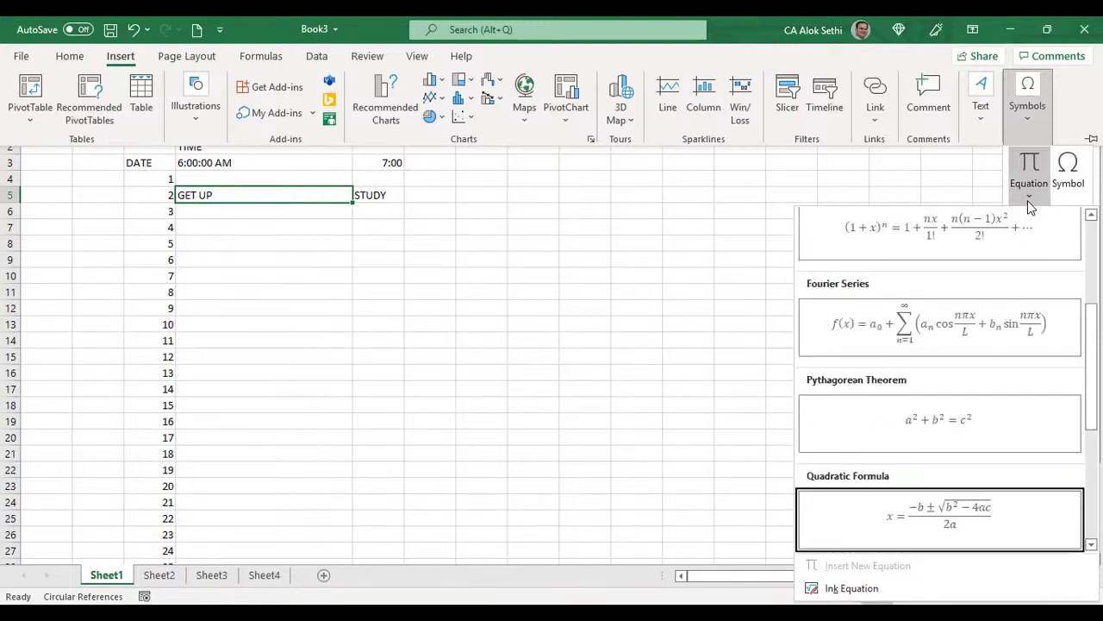
pyautogui.press('Down')
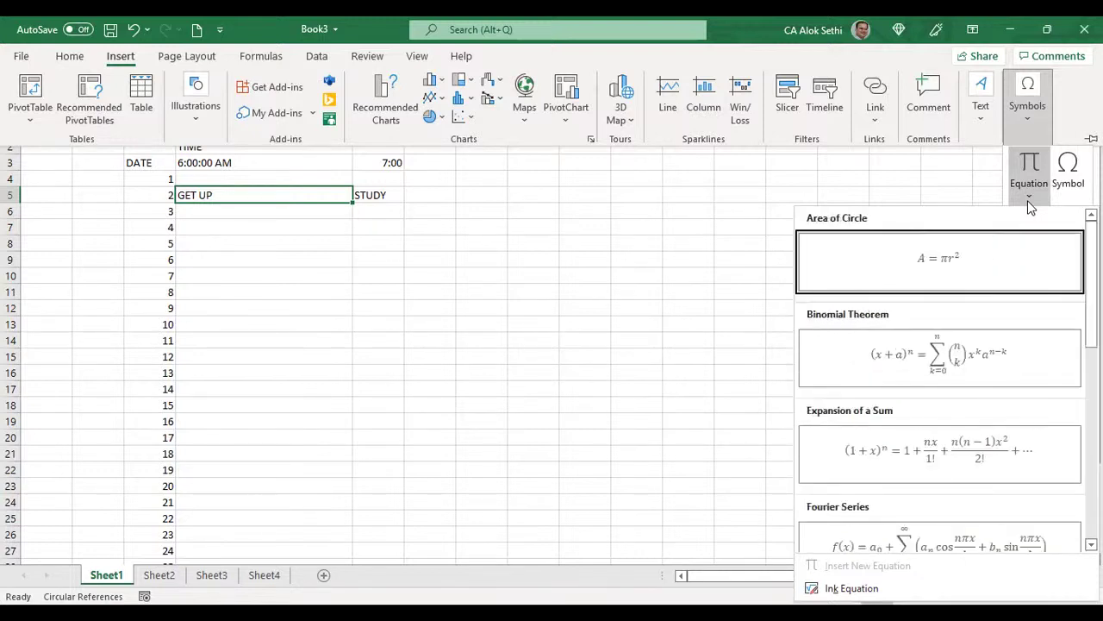
pyautogui.click(1072, 181)
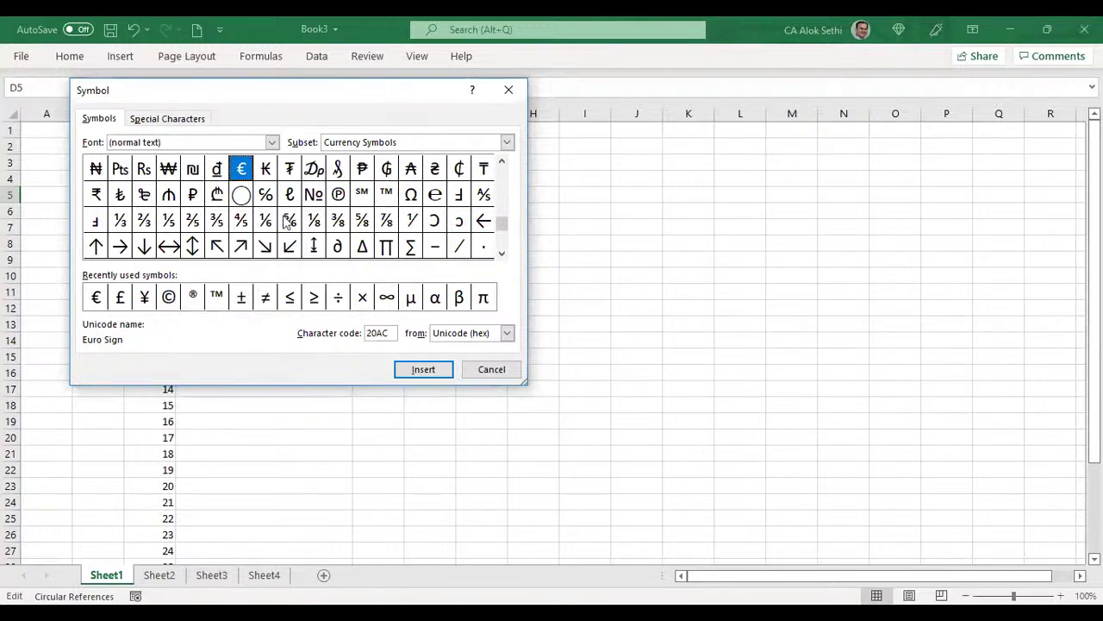
# Switch the Symbol dialog to the Symbol font and insert the √ check mark (code 214)
pyautogui.click(143, 245)
pyautogui.scroll(-6, 138, 246)
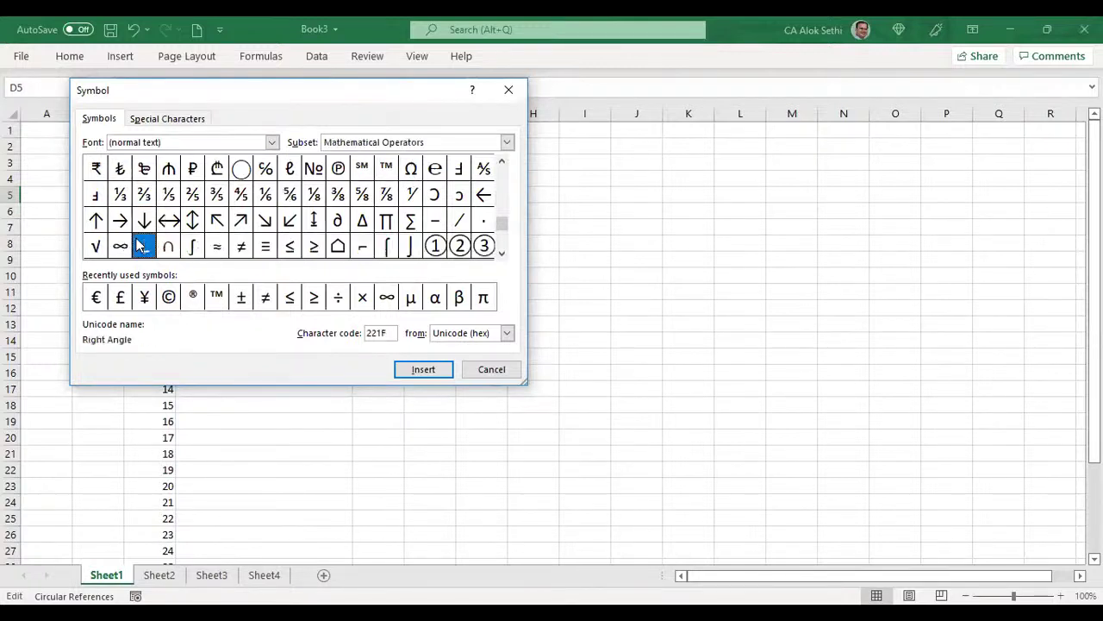
pyautogui.scroll(-10, 141, 246)
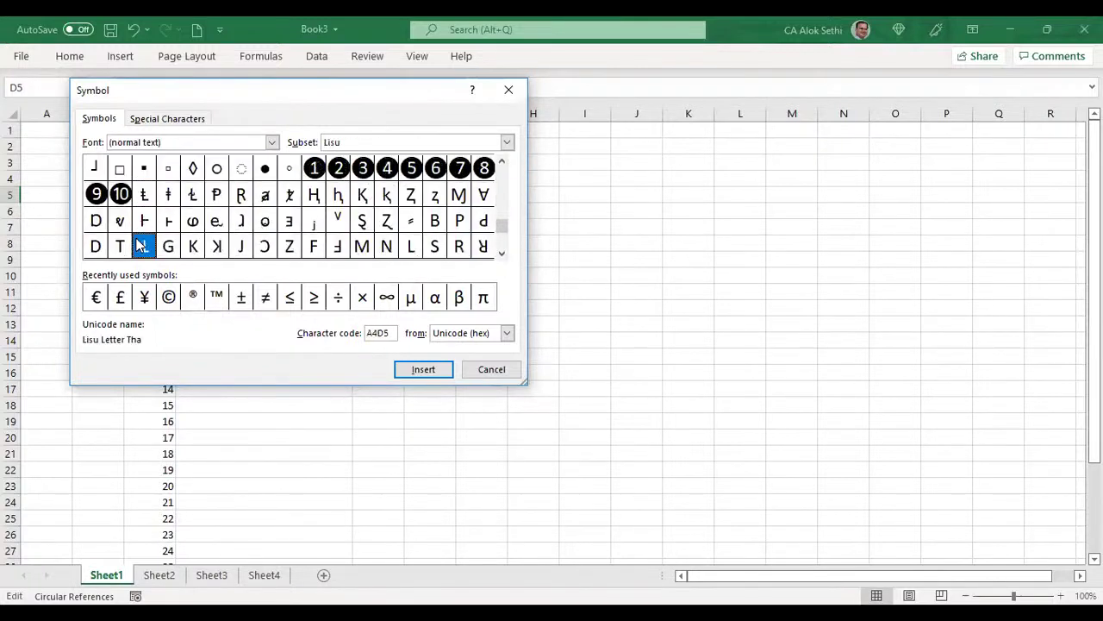
pyautogui.scroll(-10, 141, 246)
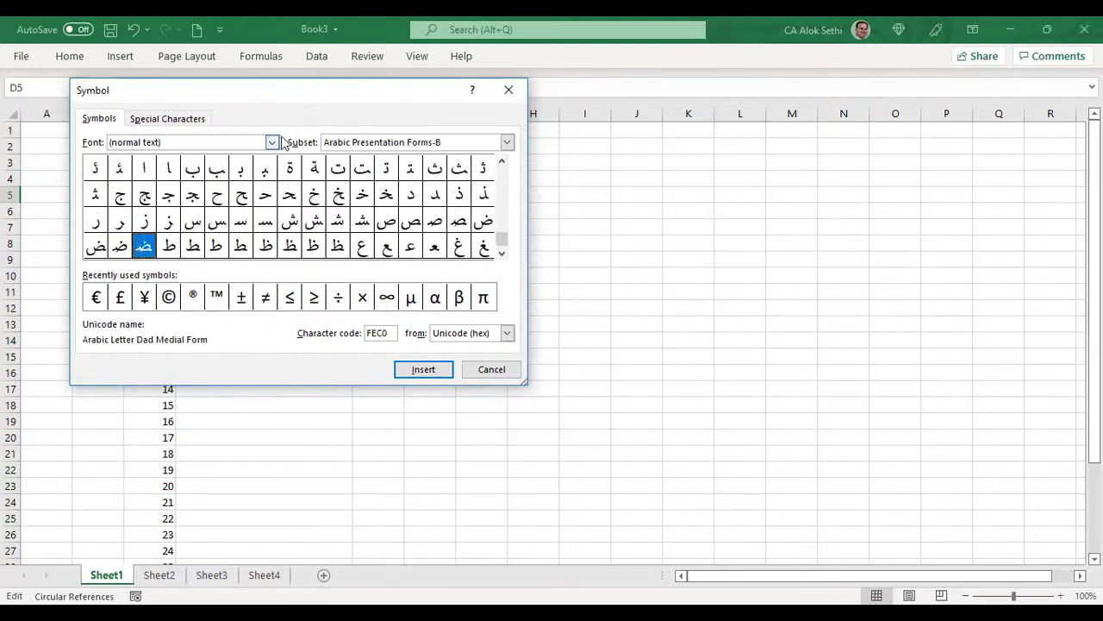
pyautogui.click(271, 142)
pyautogui.write('Symbol')
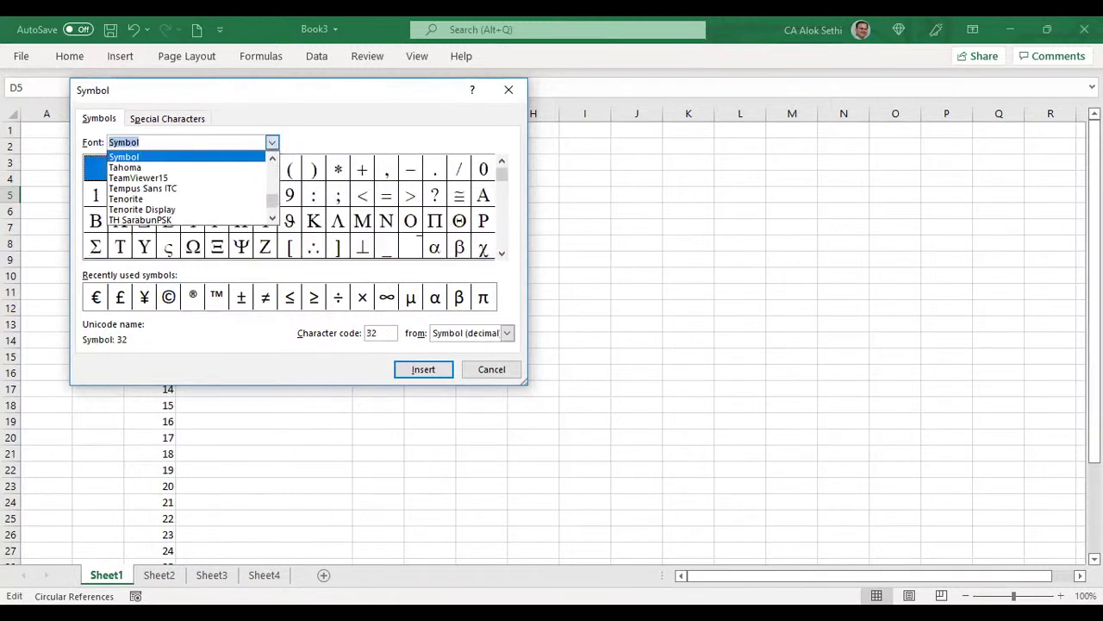
pyautogui.click(271, 143)
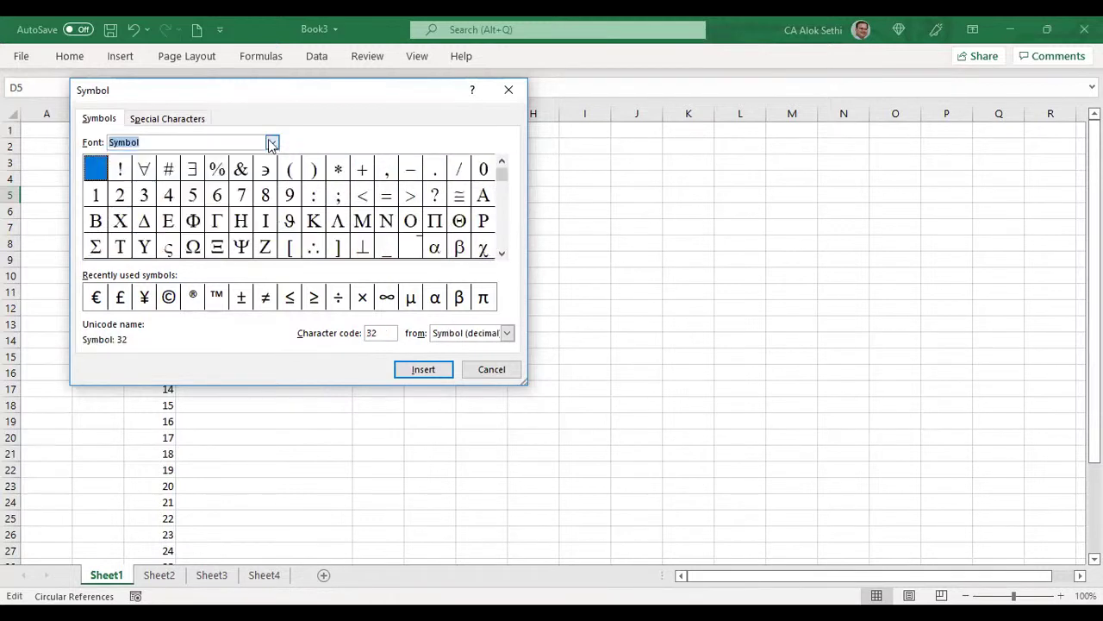
pyautogui.click(245, 231)
pyautogui.press('Down')
pyautogui.press('Down')
pyautogui.press('Down')
pyautogui.press('Down')
pyautogui.press('Down')
pyautogui.press('Down')
pyautogui.press('Down')
pyautogui.press('Down')
pyautogui.press('Down')
pyautogui.press('Down')
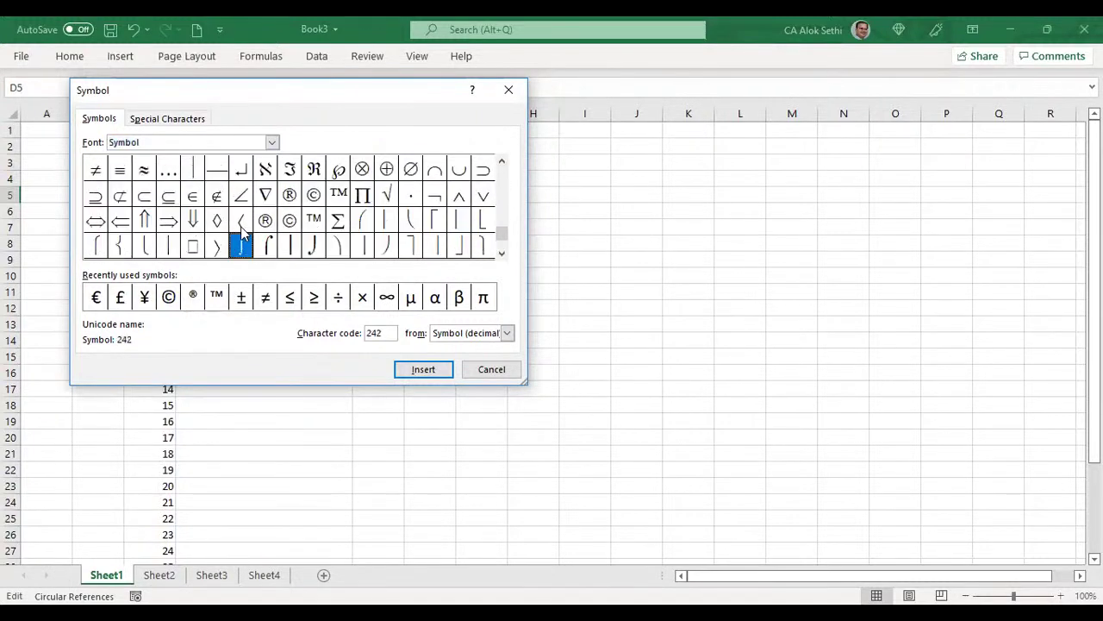
pyautogui.press('Right')
pyautogui.press('Right')
pyautogui.press('Right')
pyautogui.press('Right')
pyautogui.press('Up')
pyautogui.press('Up')
pyautogui.press('Right')
pyautogui.press('Right')
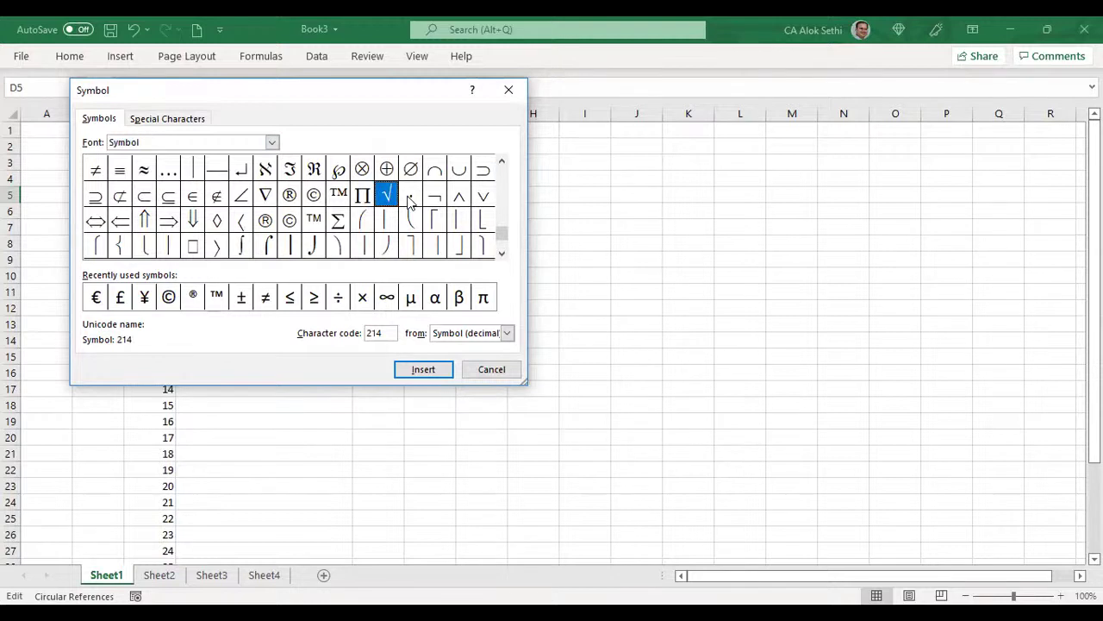
pyautogui.press('Return')
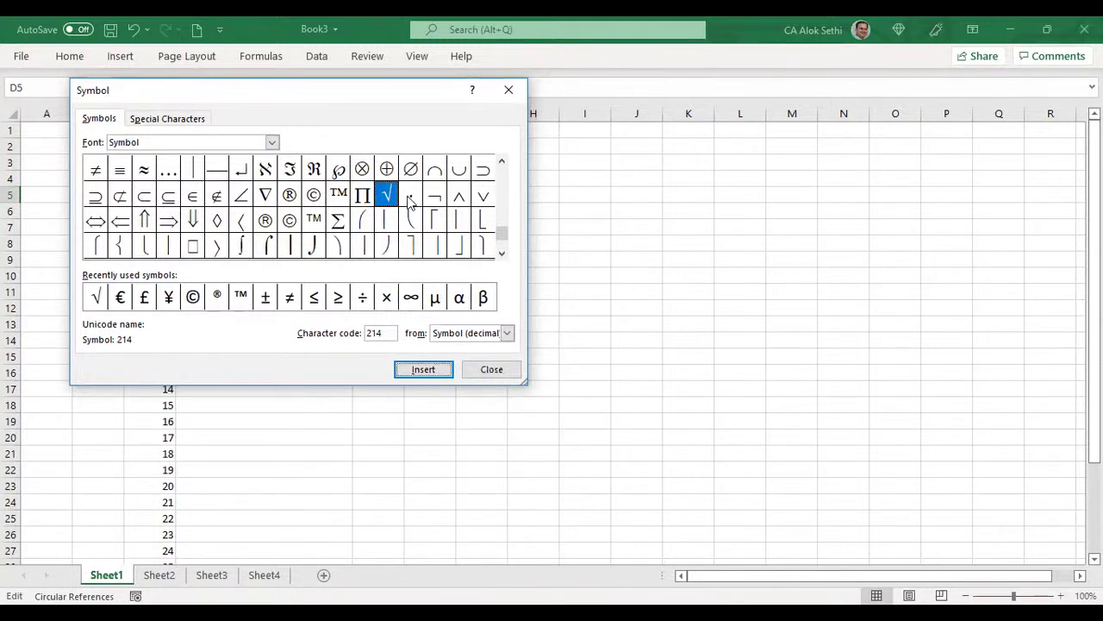
# Close the Symbol dialog and delete the extra check marks, leaving one √ in D5
pyautogui.click(425, 371)
pyautogui.click(95, 300)
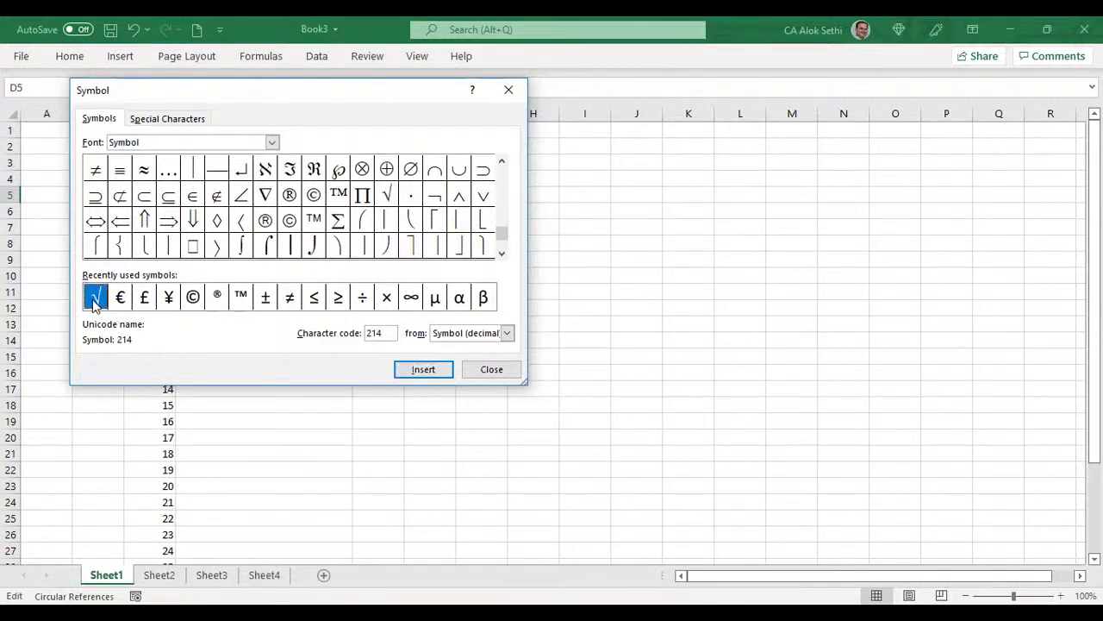
pyautogui.click(422, 376)
pyautogui.click(493, 370)
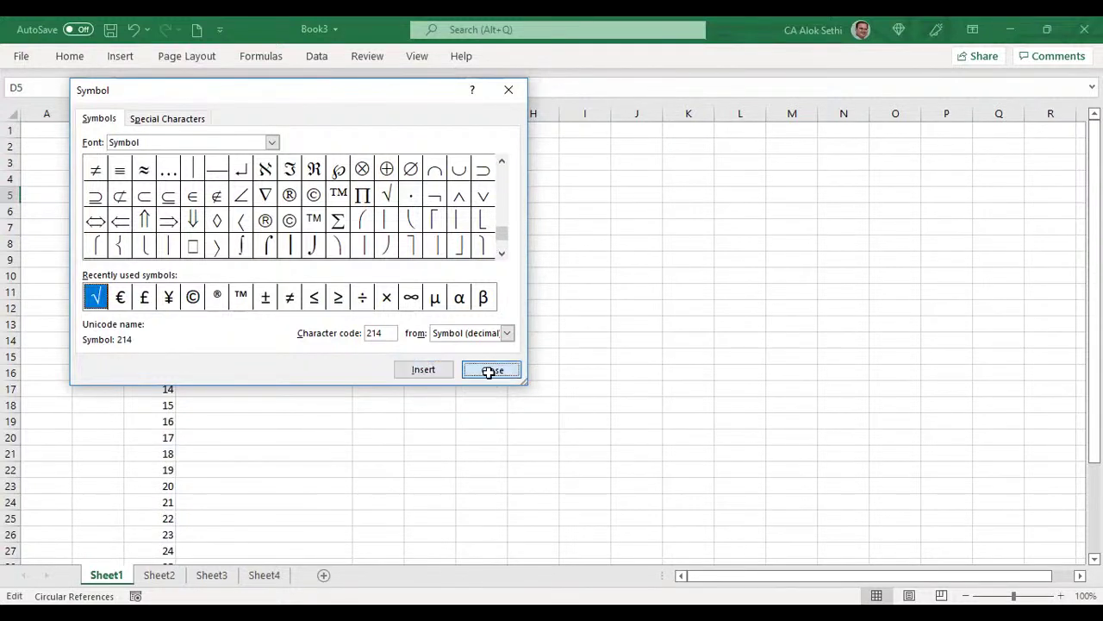
pyautogui.press('BackSpace')
pyautogui.press('BackSpace')
pyautogui.press('BackSpace')
pyautogui.press('BackSpace')
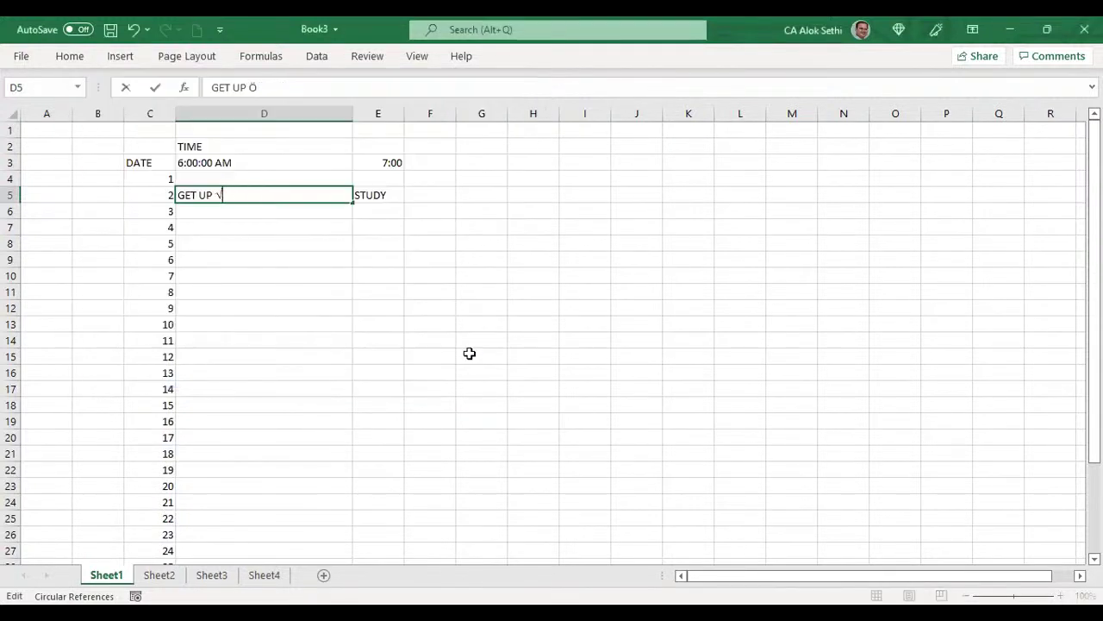
# Make the √ check mark in D5 bold
pyautogui.press('Return')
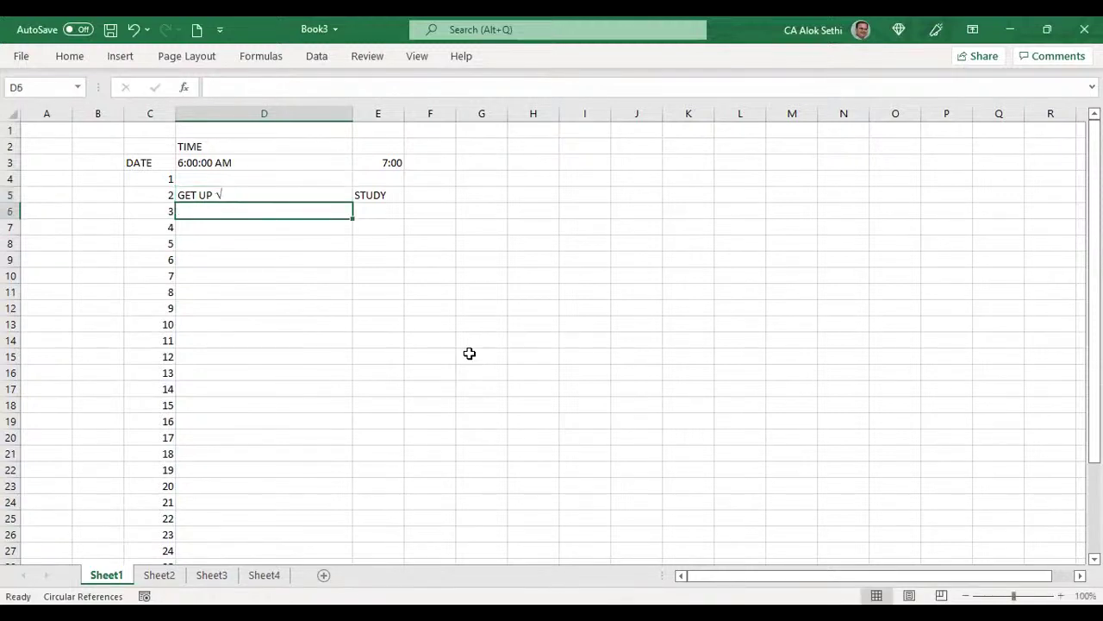
pyautogui.press('Up')
pyautogui.press('F2')
pyautogui.hotkey('shift', 'Left')
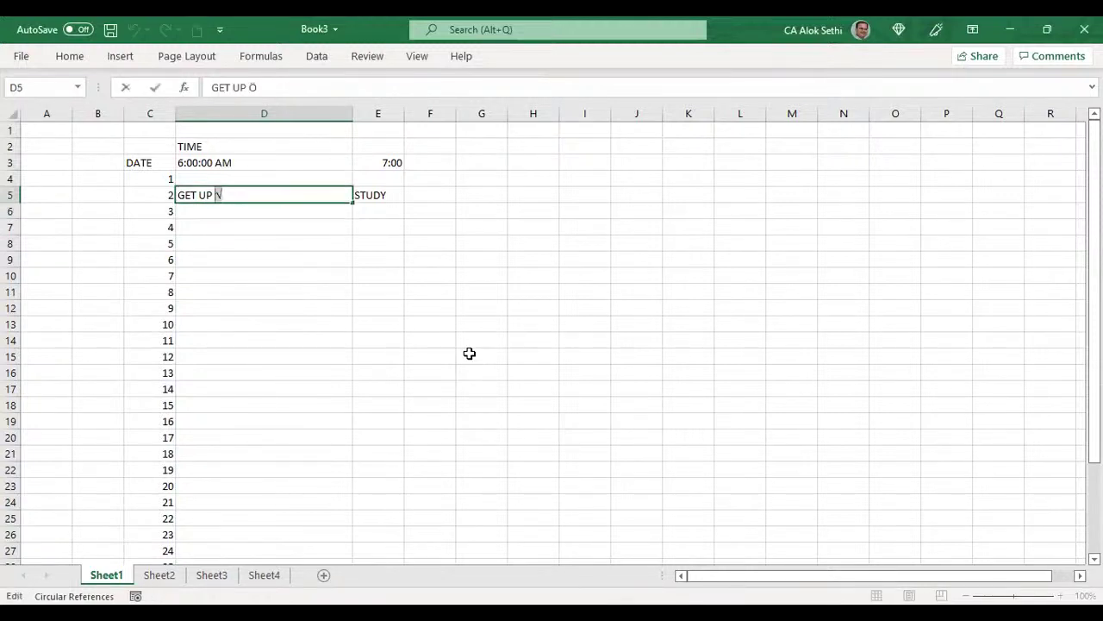
pyautogui.hotkey('ctrl', 'b')
pyautogui.press('Return')
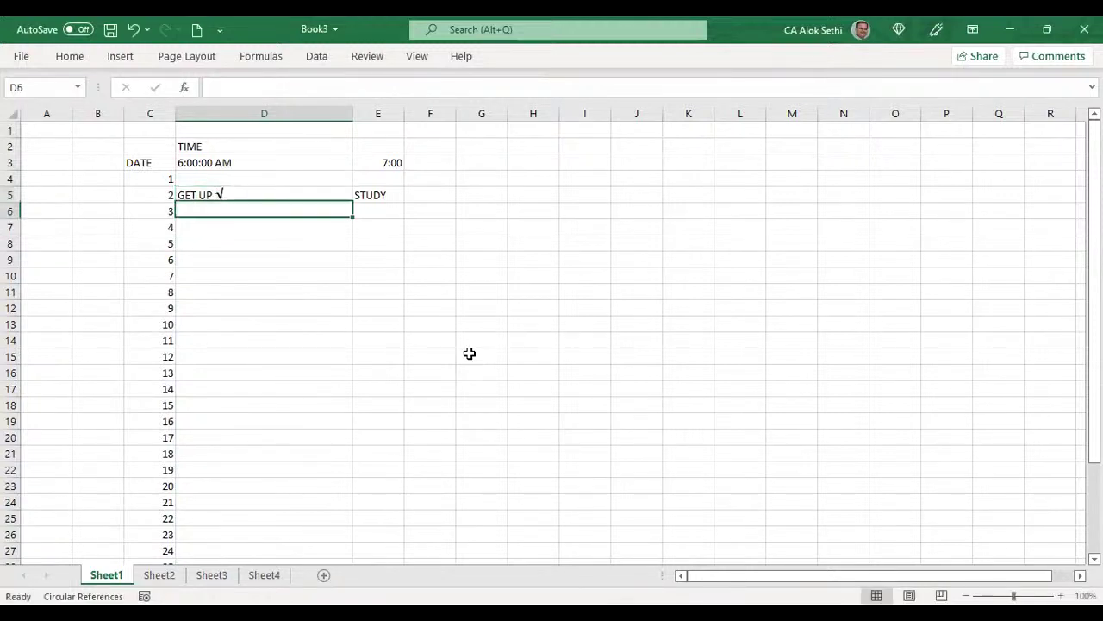
# Append X after the check mark so D5 reads GET UP √ X
pyautogui.press('Up')
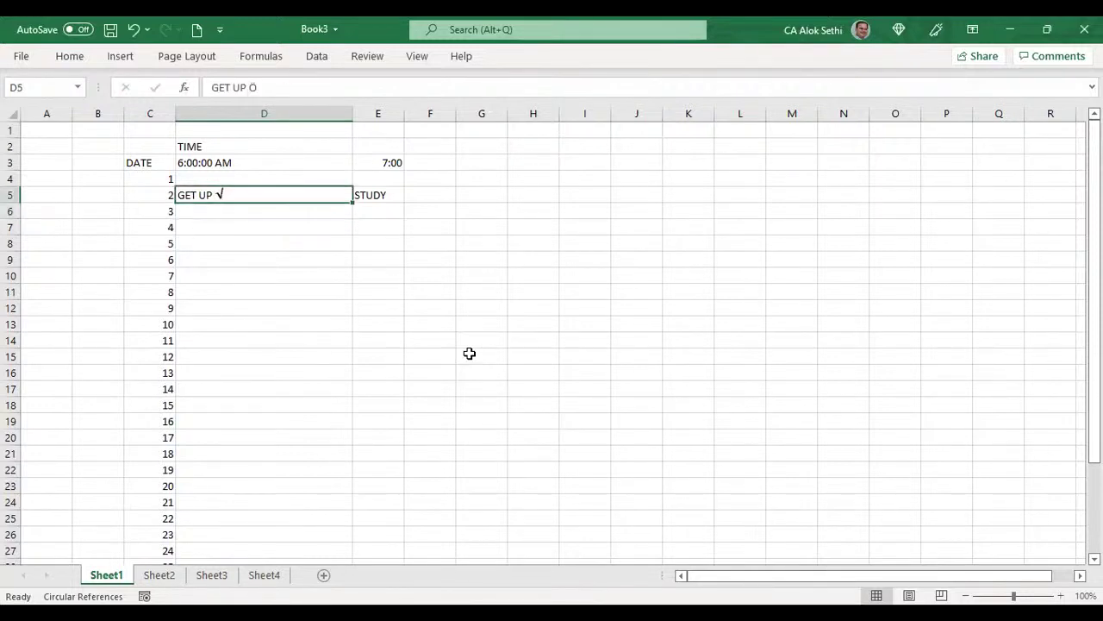
pyautogui.press('F2')
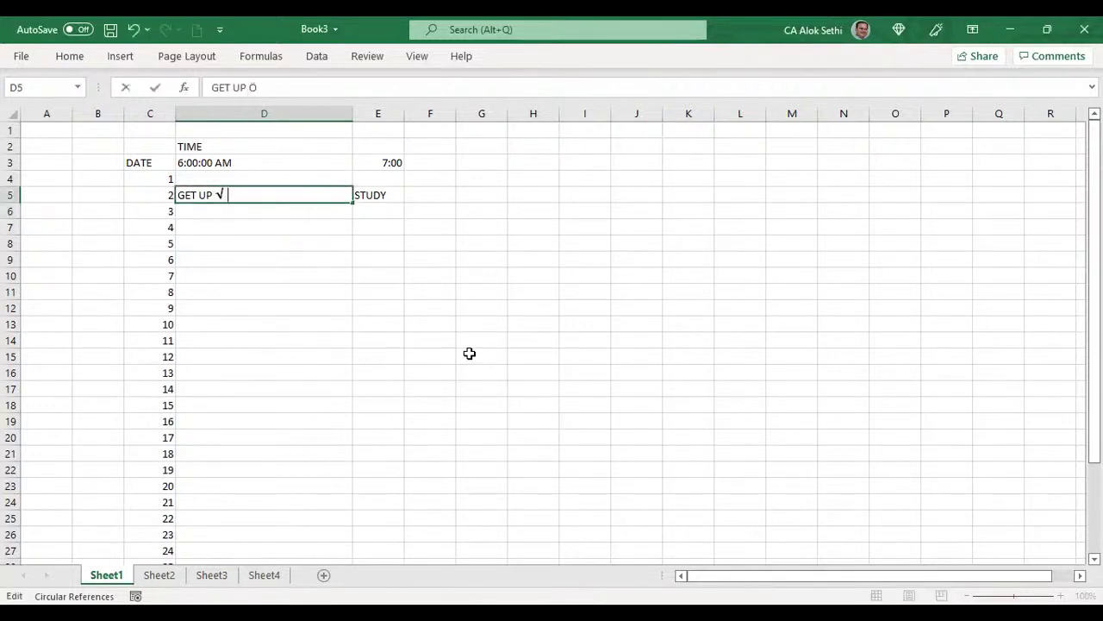
pyautogui.write('X')
pyautogui.press('BackSpace')
pyautogui.write('x')
pyautogui.press('BackSpace')
pyautogui.write('X')
pyautogui.press('Return')
# Enter EXERCISE in F5 beside STUDY
pyautogui.press('Right')
pyautogui.press('Right')
pyautogui.press('Right')
pyautogui.press('Up')
pyautogui.press('Left')
pyautogui.write('E')
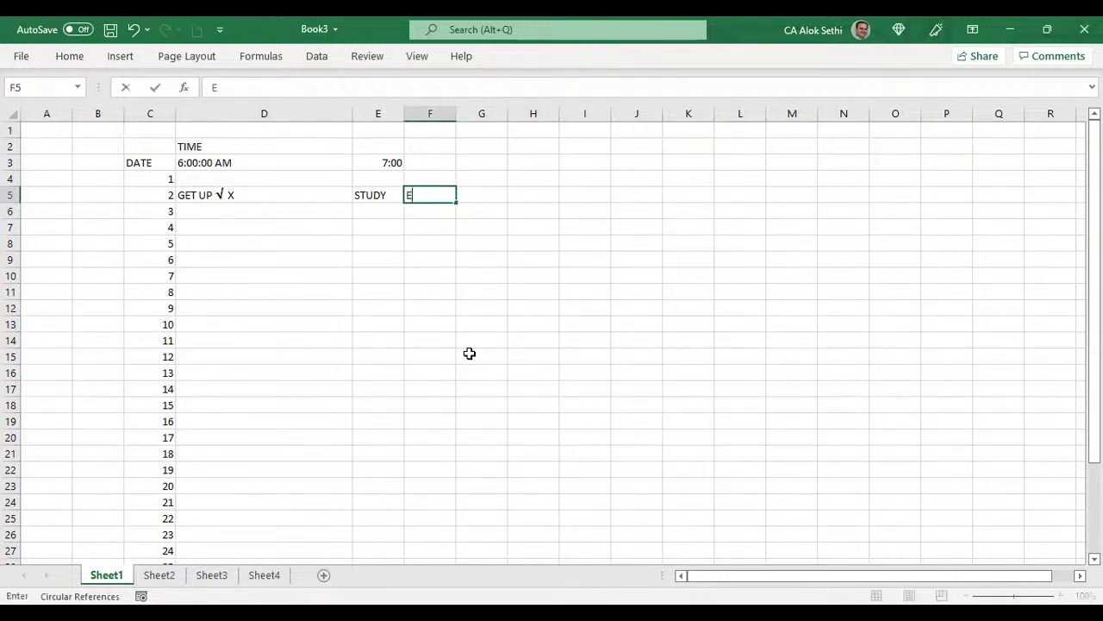
pyautogui.write('XERCISE')
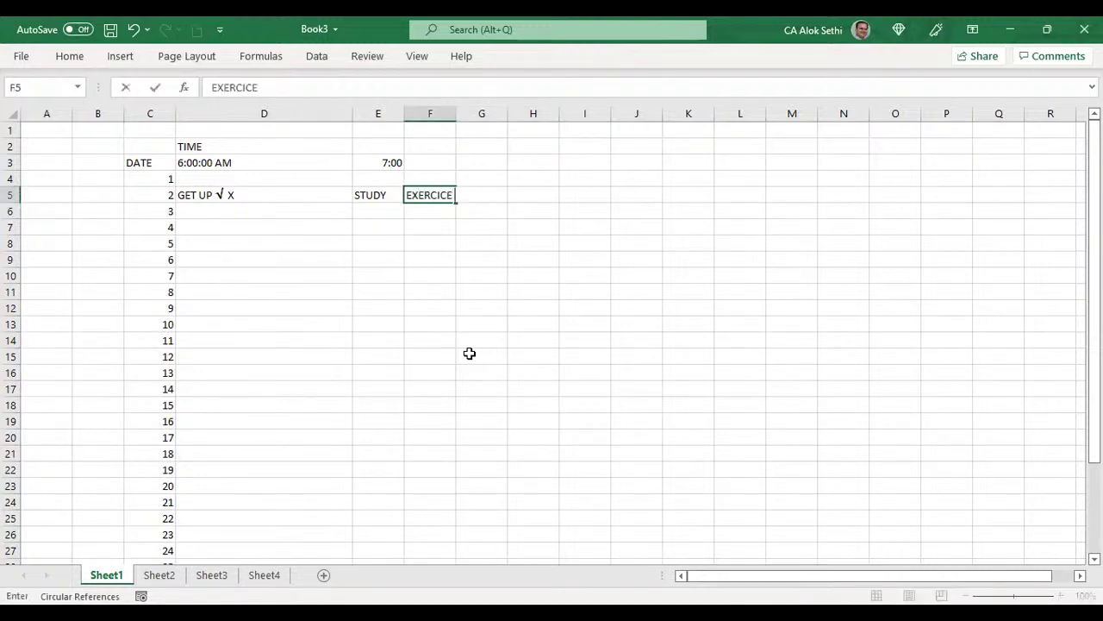
pyautogui.hotkey('ctrl', 'Return')
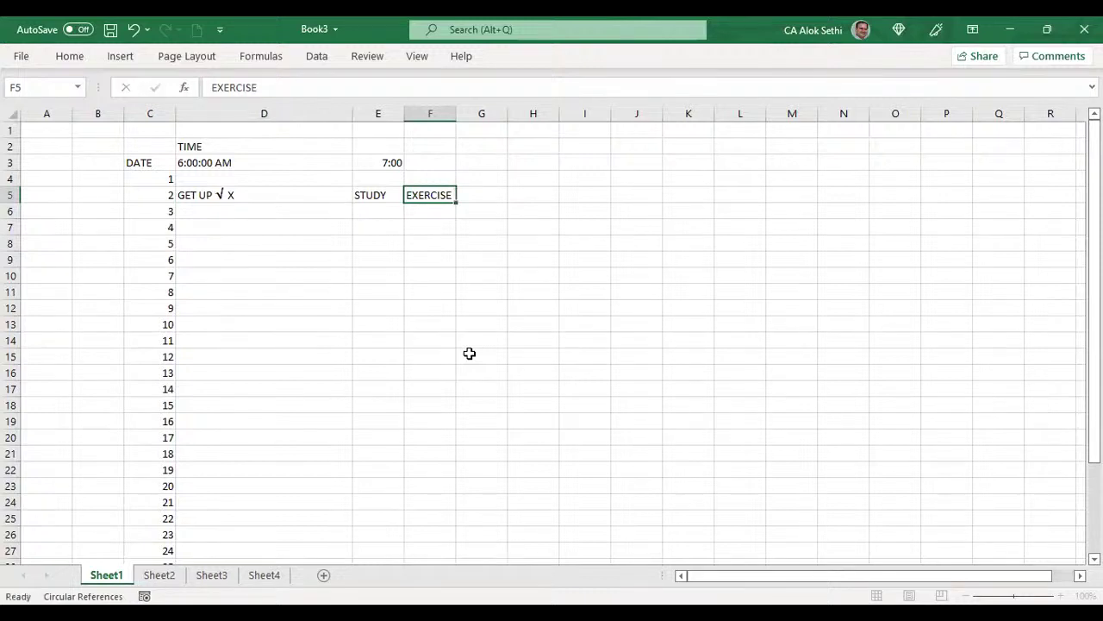
# Move the cursor back to cell C2 above the DATE heading
pyautogui.press('Up')
pyautogui.press('Up')
pyautogui.press('Down')
pyautogui.press('Down')
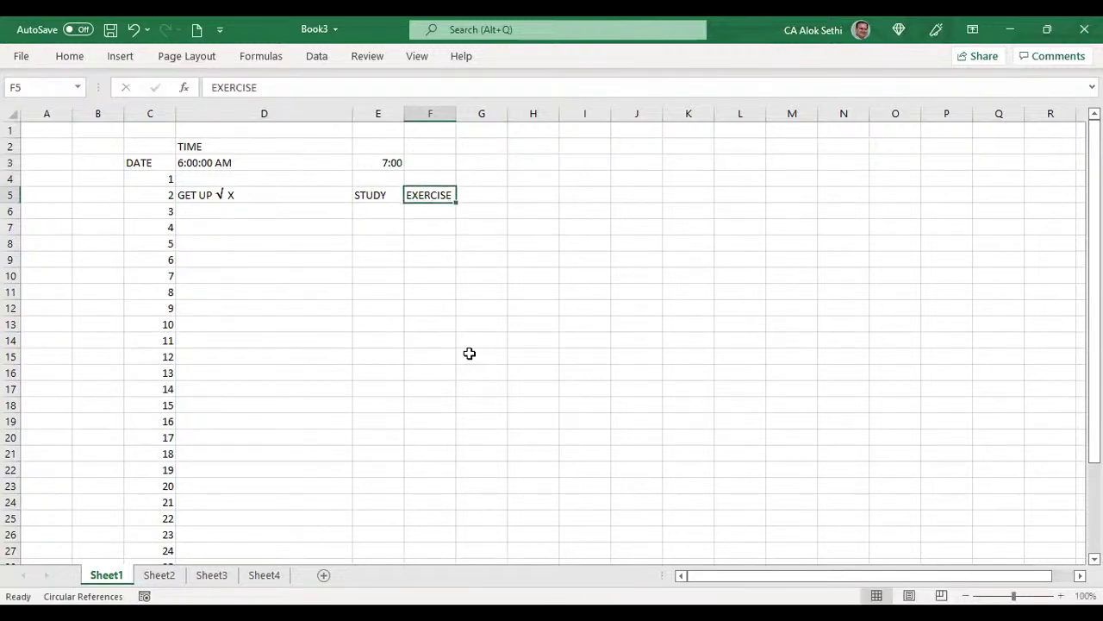
pyautogui.press('Right')
pyautogui.press('Right')
pyautogui.press('Right')
pyautogui.press('Left')
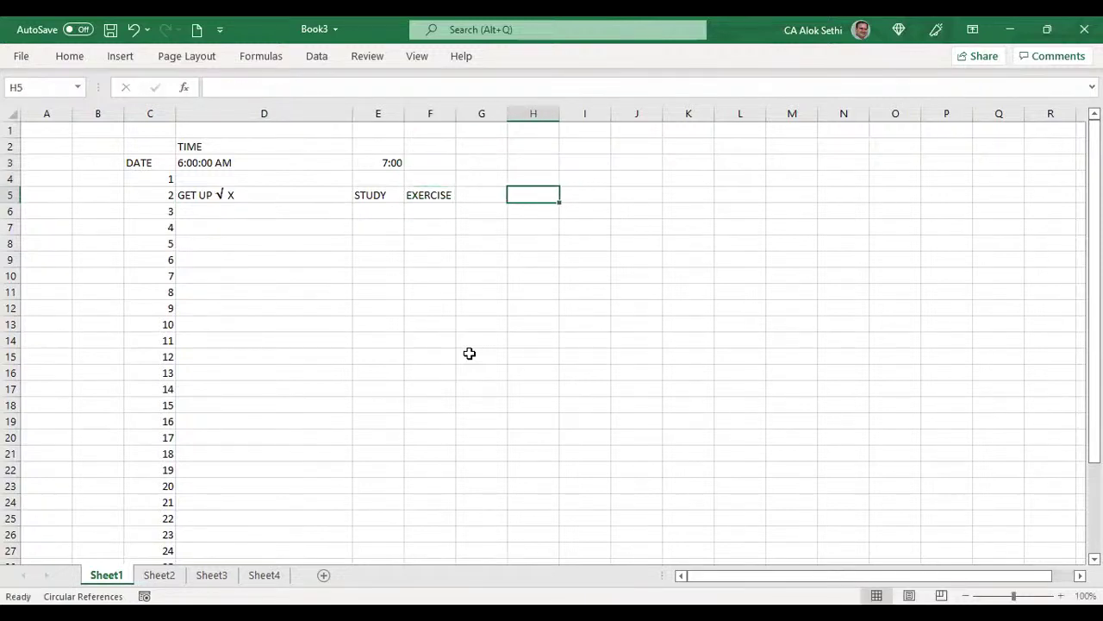
pyautogui.press('Left')
pyautogui.press('Left')
pyautogui.press('Left')
pyautogui.press('Left')
pyautogui.press('Up')
pyautogui.press('Up')
pyautogui.press('Left')
pyautogui.press('Left')
pyautogui.press('Left')
pyautogui.press('Up')
pyautogui.press('Right')
pyautogui.press('Right')
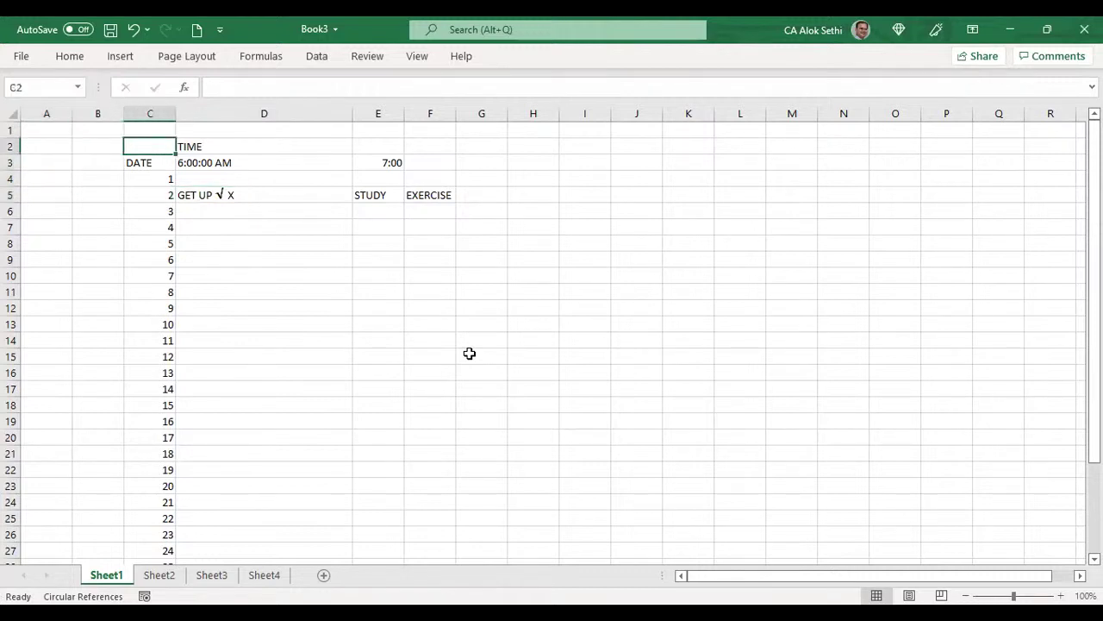
# Select C2:D34 and convert it into a table with headers using Ctrl+T
pyautogui.hotkey('shift', 'Right')
pyautogui.hotkey('shift', 'Down')
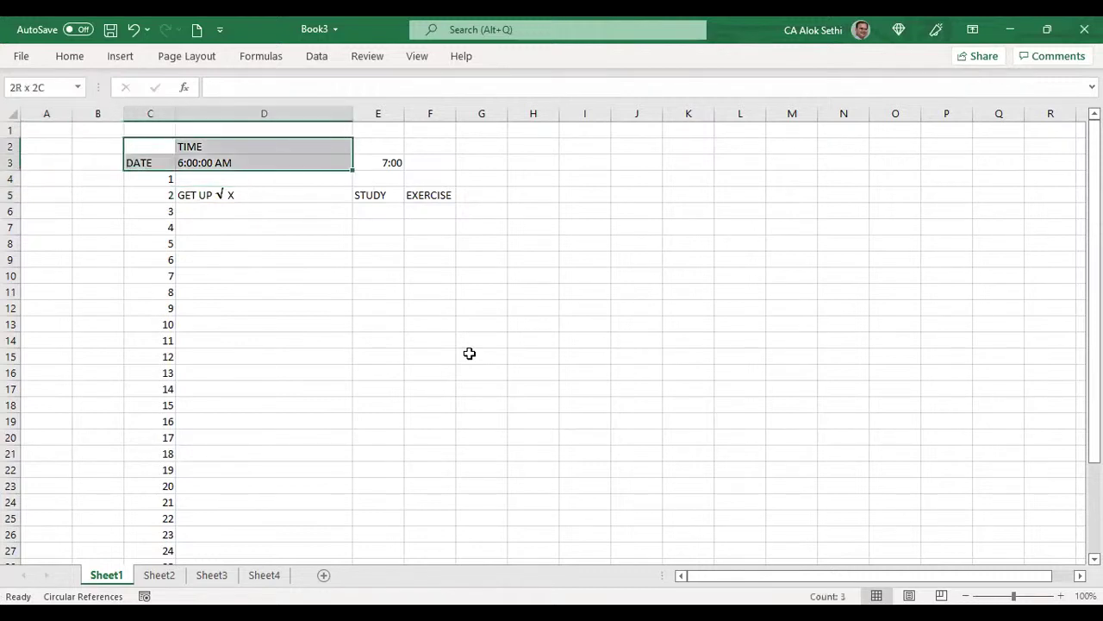
pyautogui.hotkey('ctrl', 'shift', 'Down')
pyautogui.hotkey('ctrl', 't')
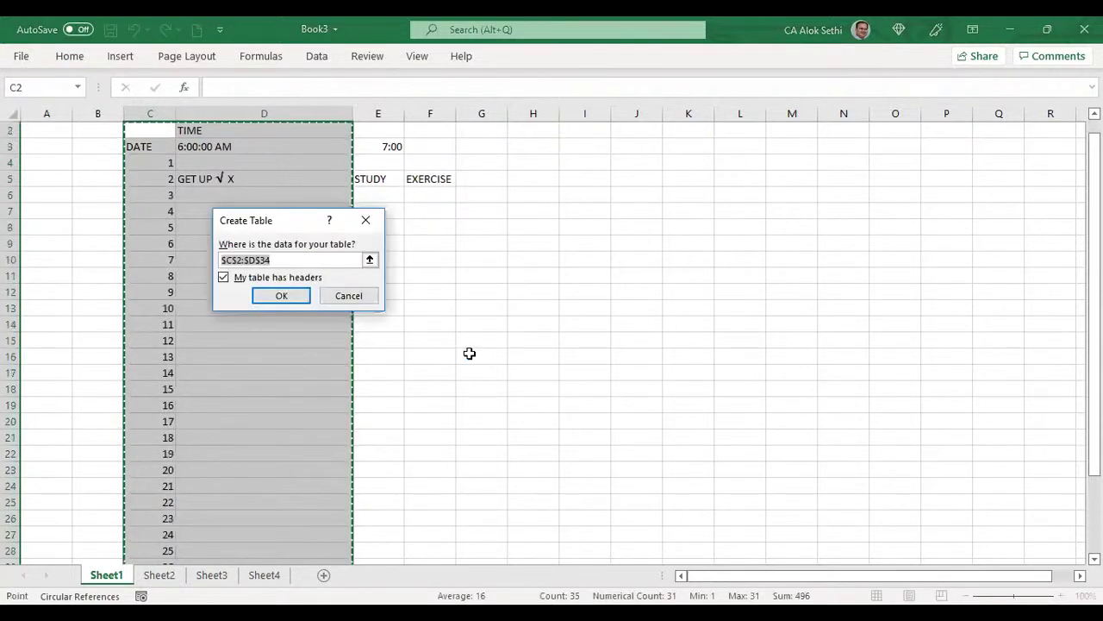
pyautogui.press('Return')
pyautogui.press('Right')
pyautogui.press('Right')
pyautogui.press('Right')
pyautogui.press('Right')
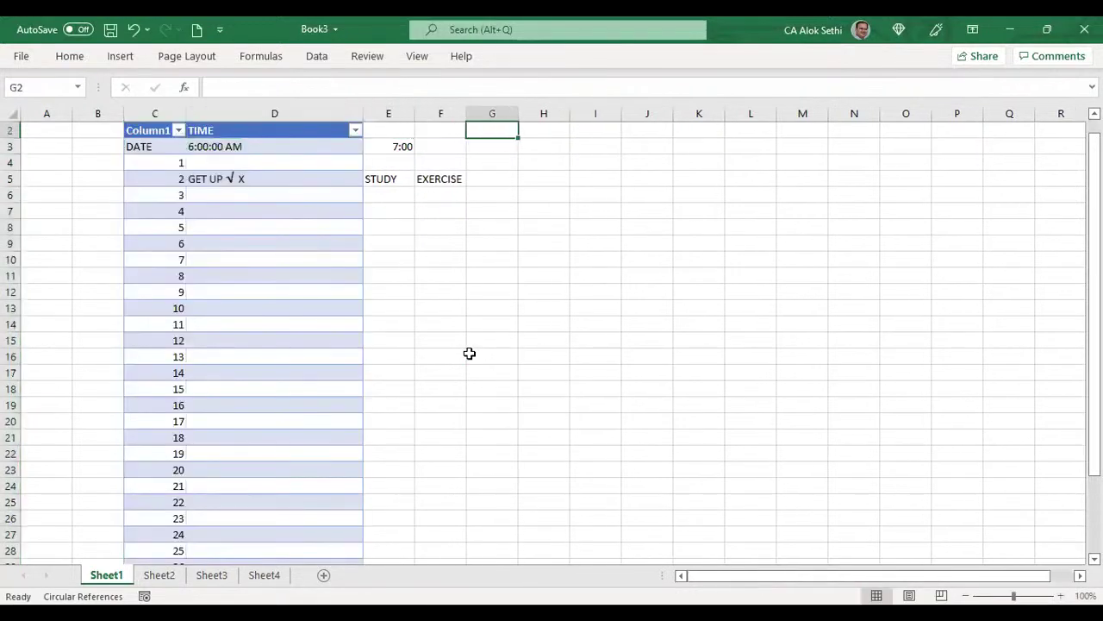